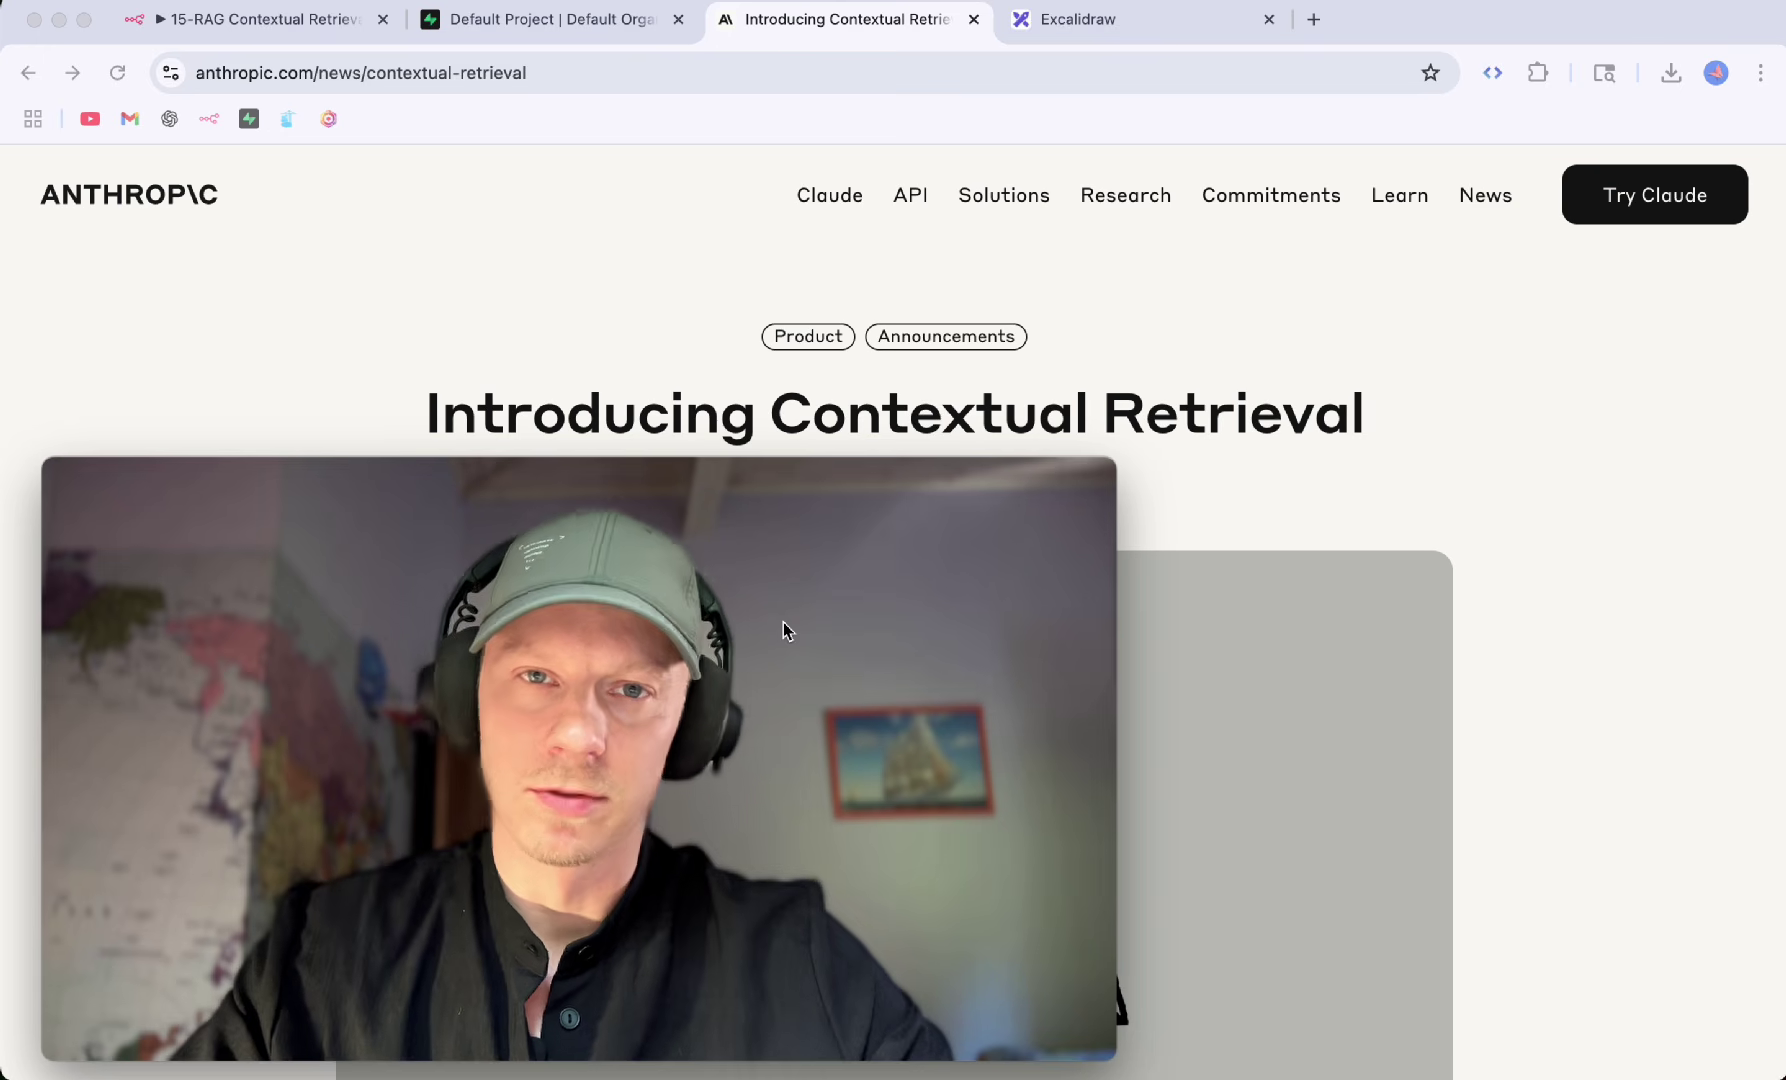
Step: Highlight the 'Introducing Contextual Retrieval' heading, then bring the Excalidraw diagram tab forward
{"action": "left_click_drag", "start_coordinate": [424, 412], "coordinate": [1256, 441]}
{"action": "left_click", "coordinate": [1256, 441]}
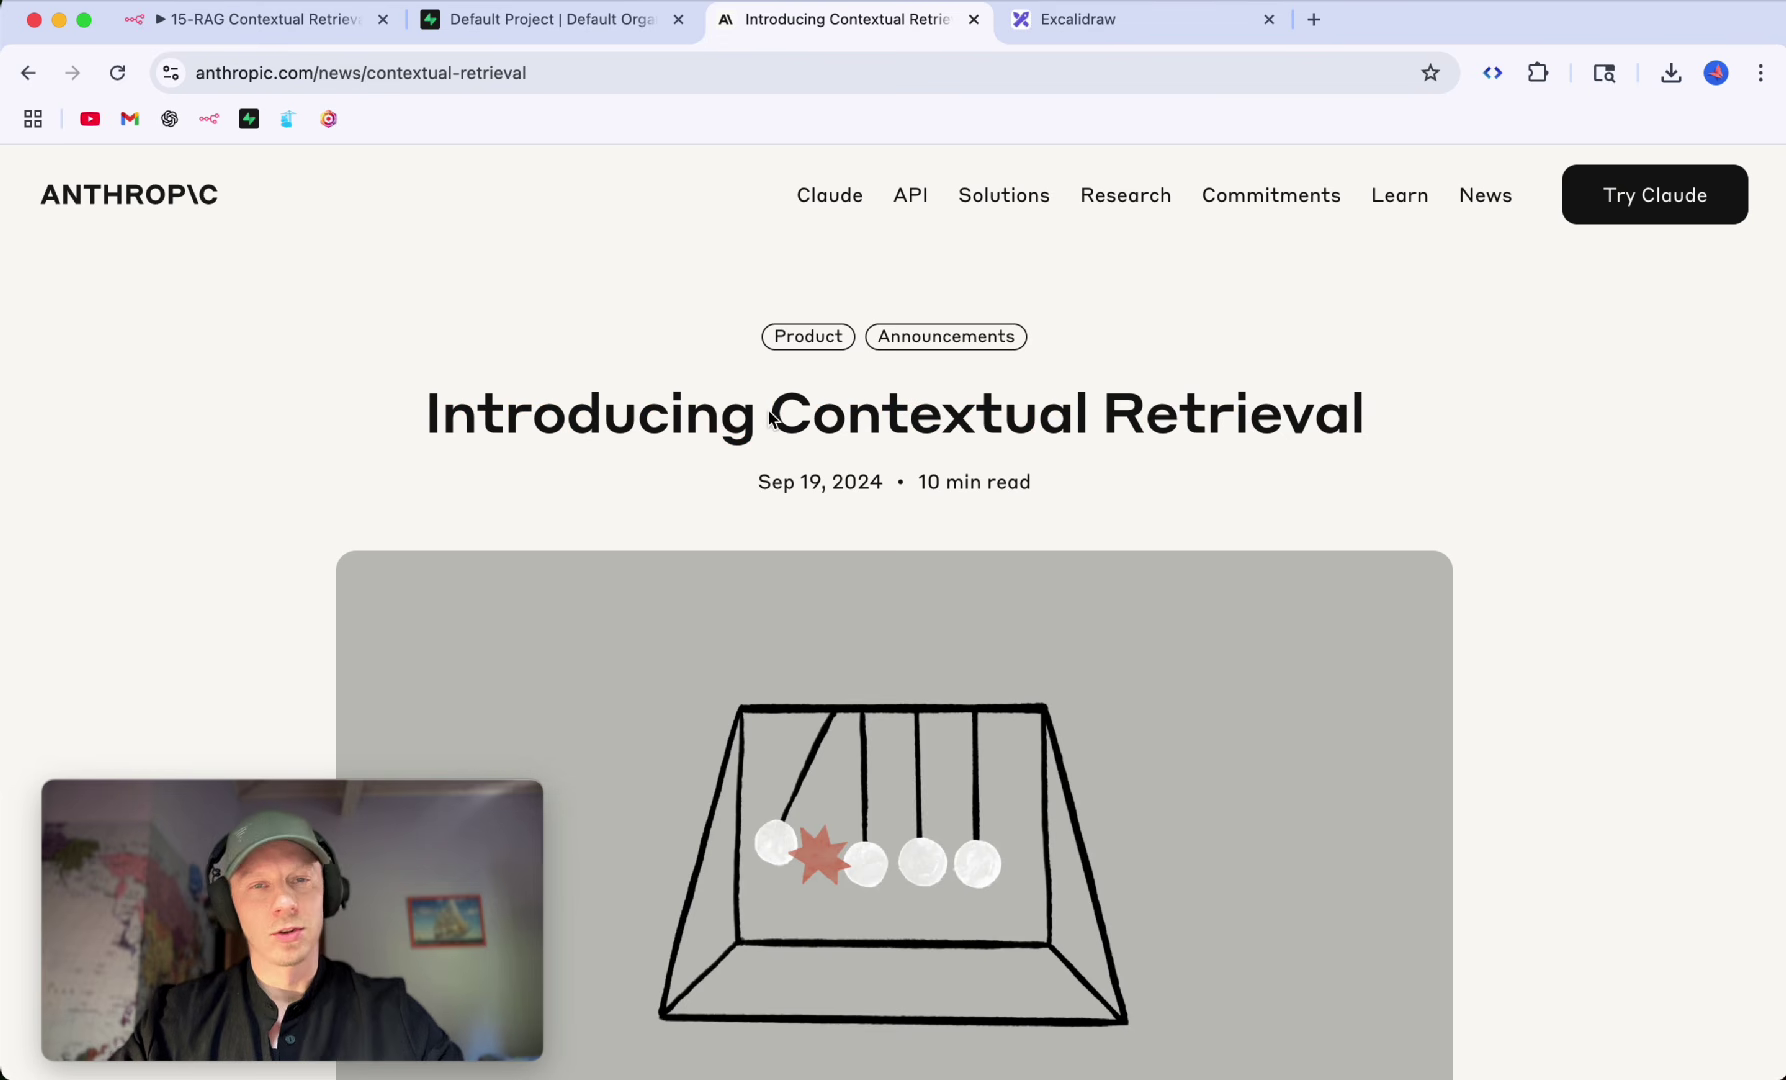
{"action": "left_click_drag", "start_coordinate": [768, 415], "coordinate": [1407, 416]}
{"action": "left_click", "coordinate": [1407, 416]}
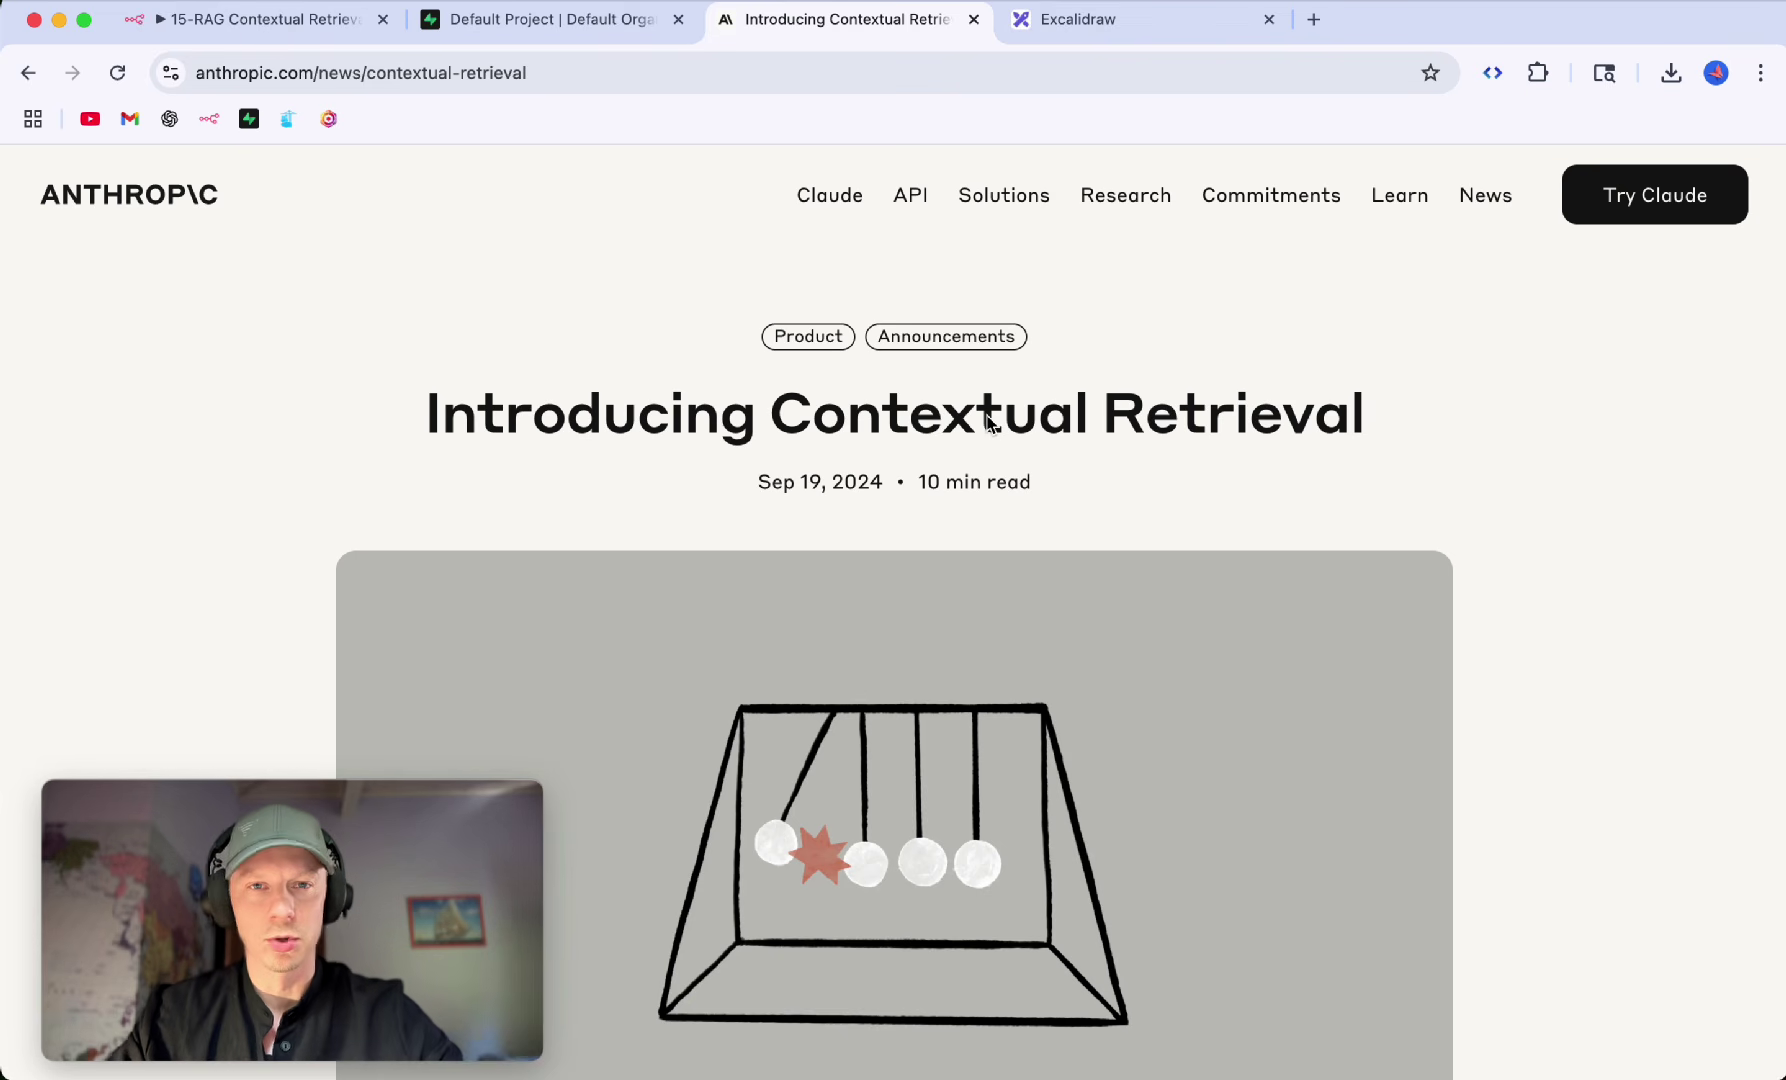
{"action": "key", "text": "ctrl+Tab"}
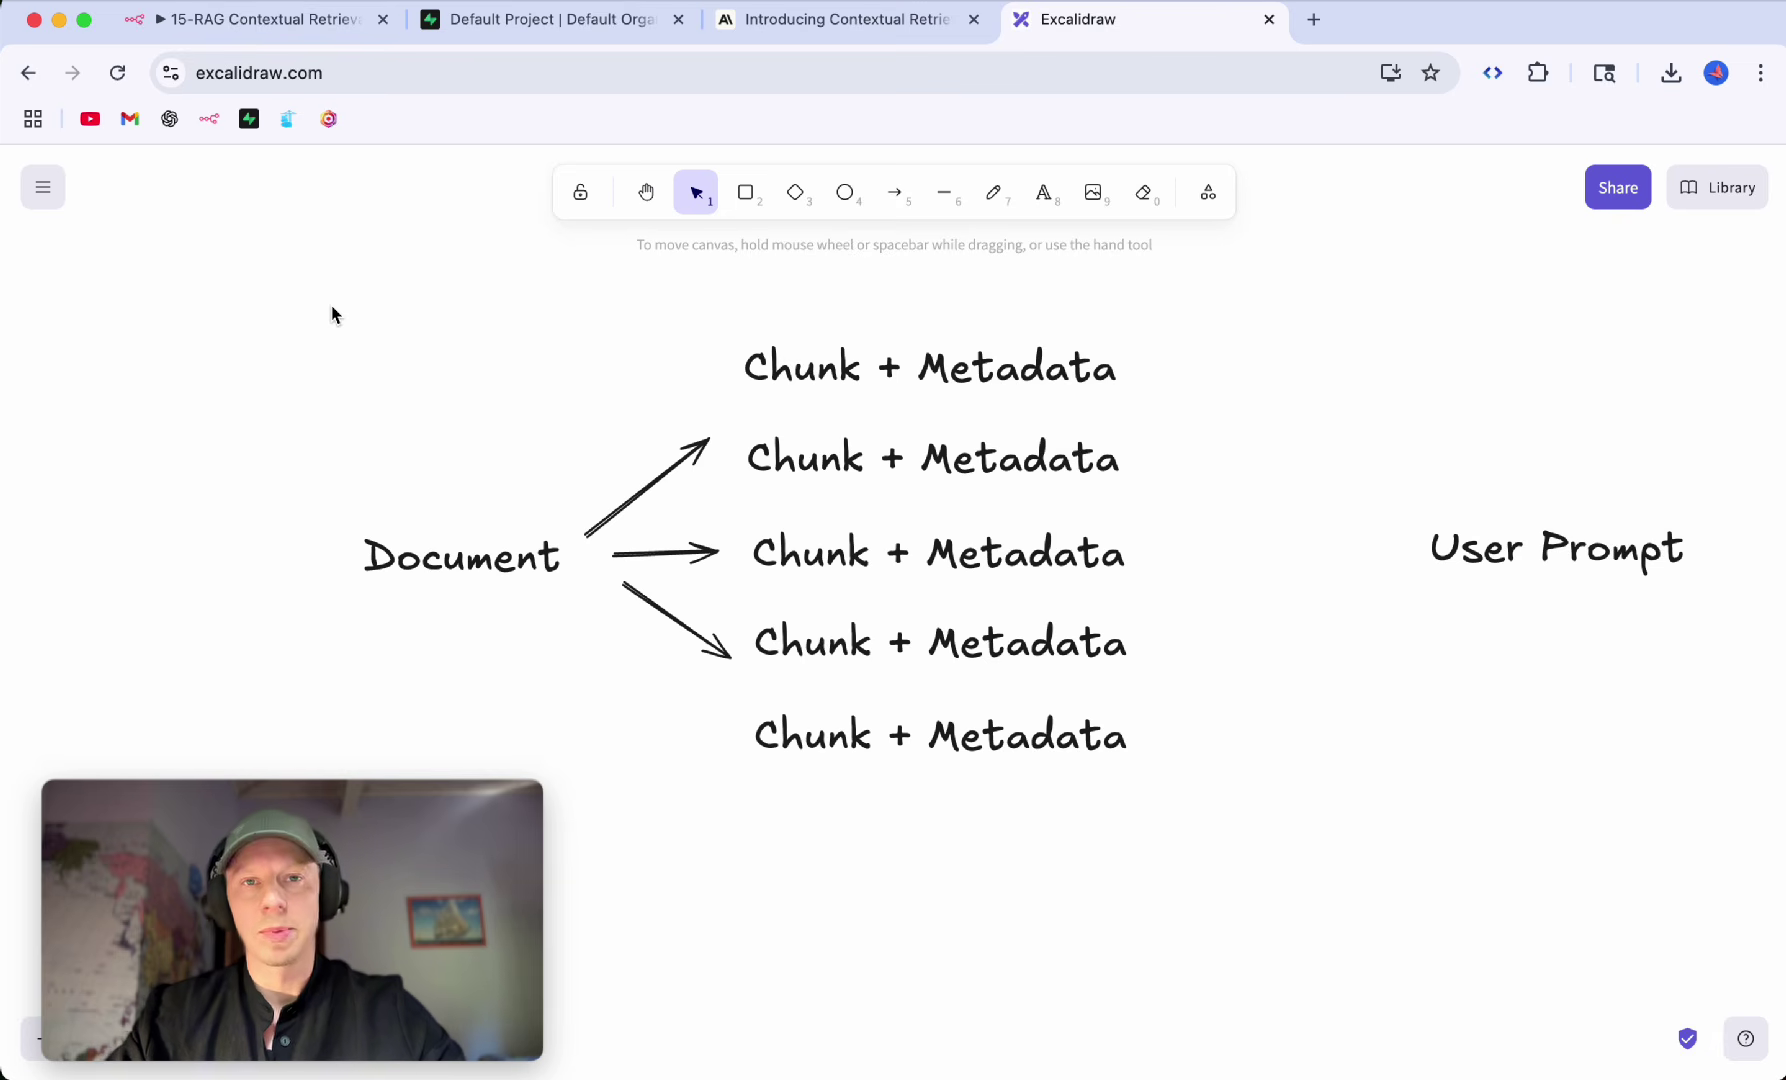
Step: Underline Document, the five Chunk labels and three Metadata labels in red with the pencil
{"action": "key", "text": "p"}
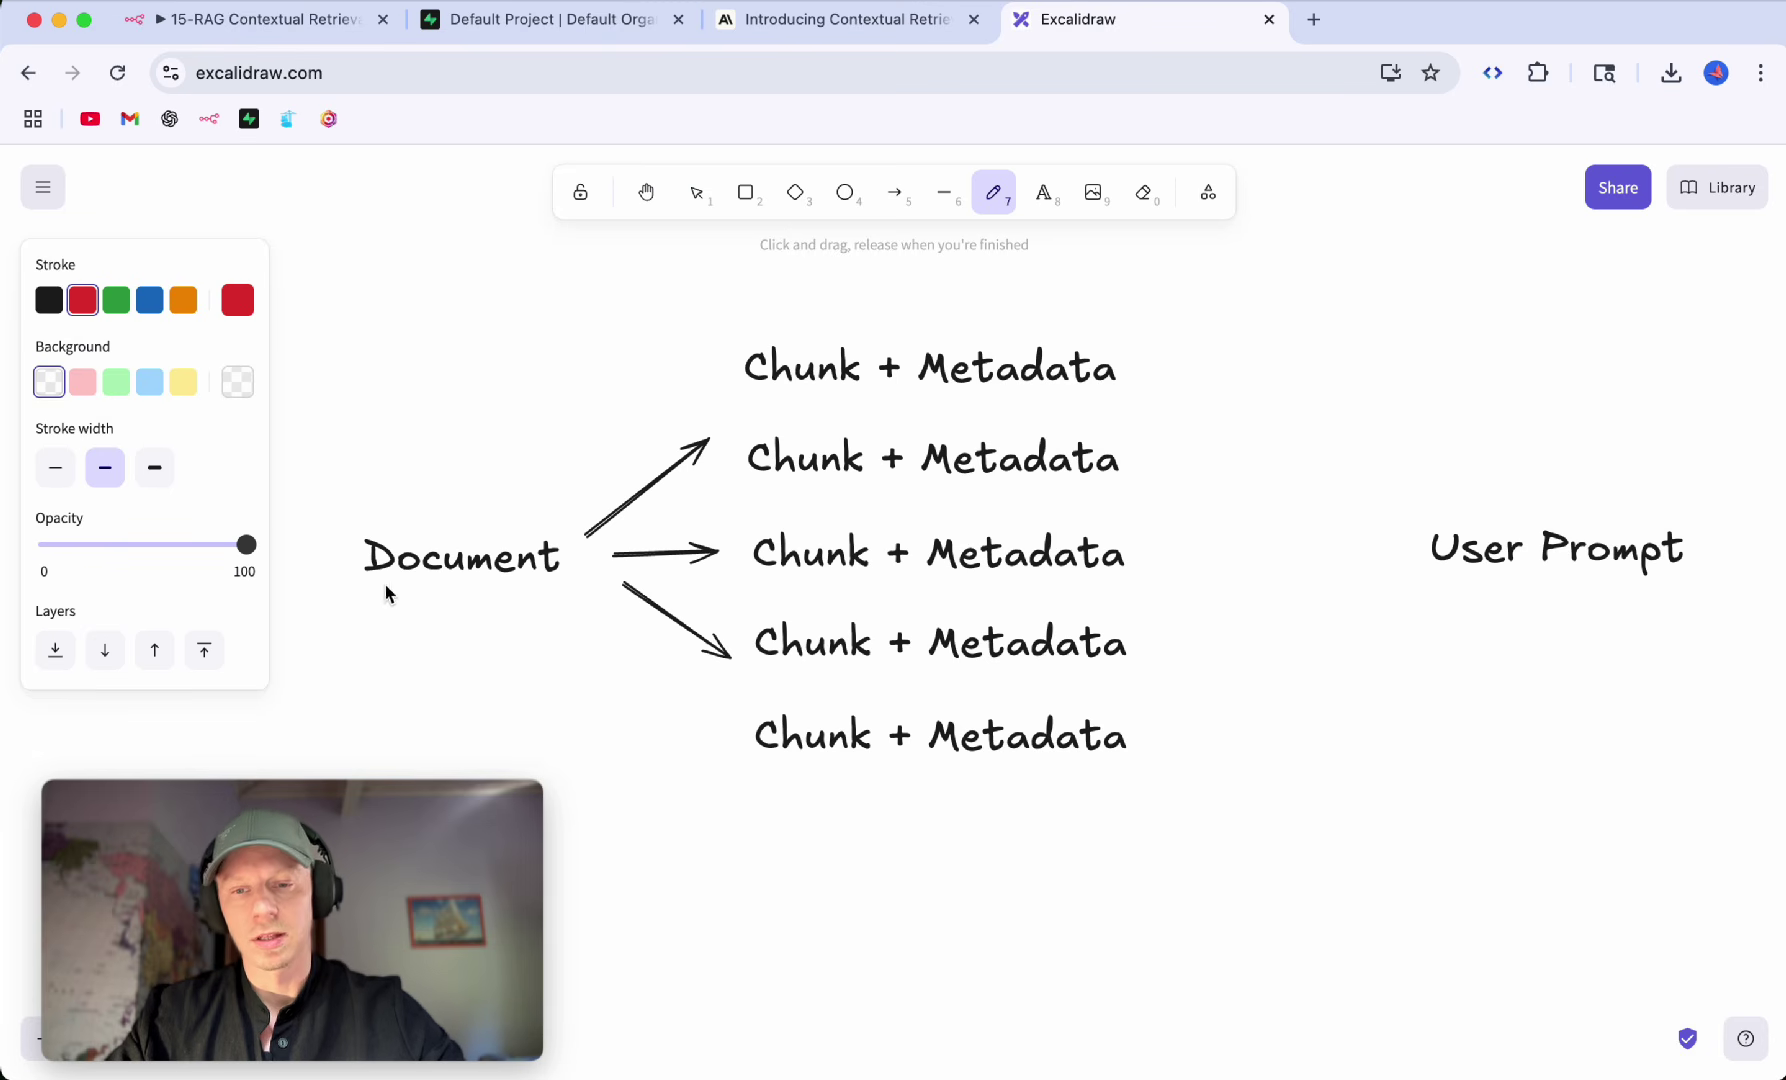
{"action": "left_click_drag", "start_coordinate": [330, 593], "coordinate": [586, 605]}
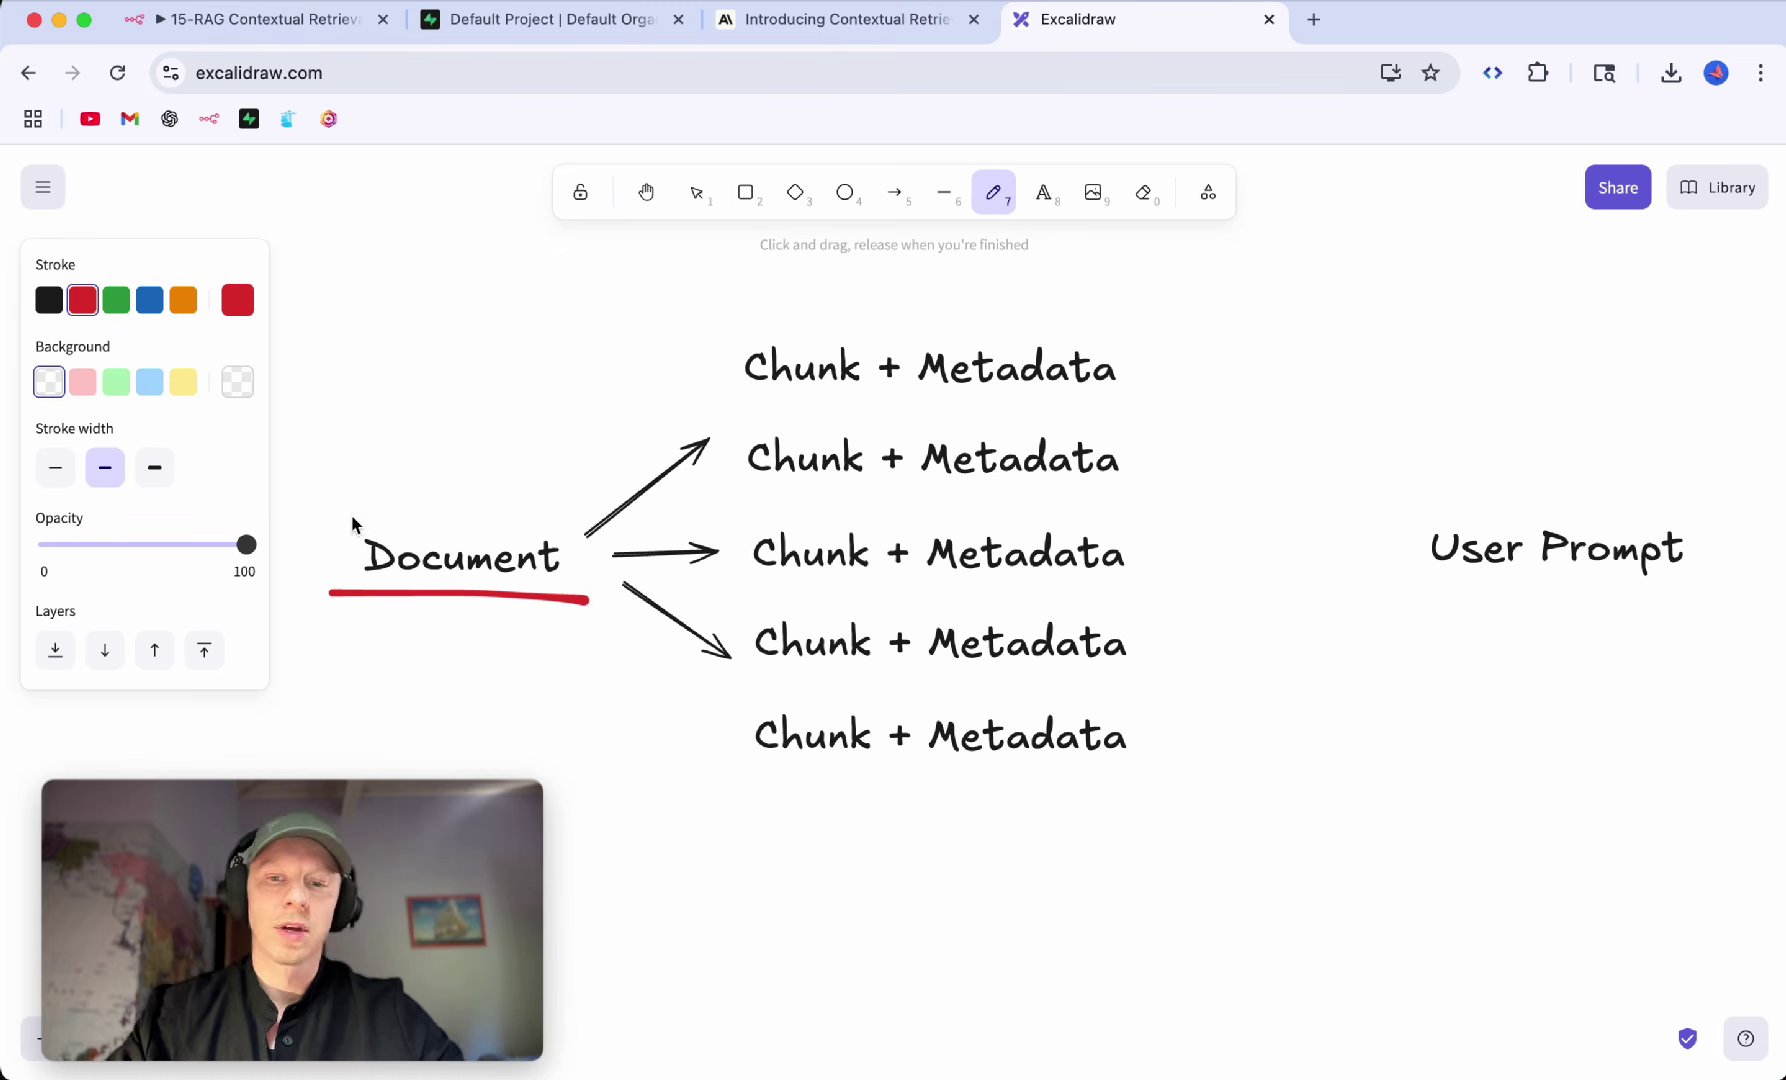
{"action": "key", "text": "super+z"}
{"action": "left_click_drag", "start_coordinate": [344, 588], "coordinate": [580, 603]}
{"action": "left_click_drag", "start_coordinate": [733, 392], "coordinate": [829, 397]}
{"action": "left_click", "coordinate": [746, 487]}
{"action": "left_click_drag", "start_coordinate": [764, 494], "coordinate": [820, 488]}
{"action": "left_click_drag", "start_coordinate": [759, 579], "coordinate": [825, 582]}
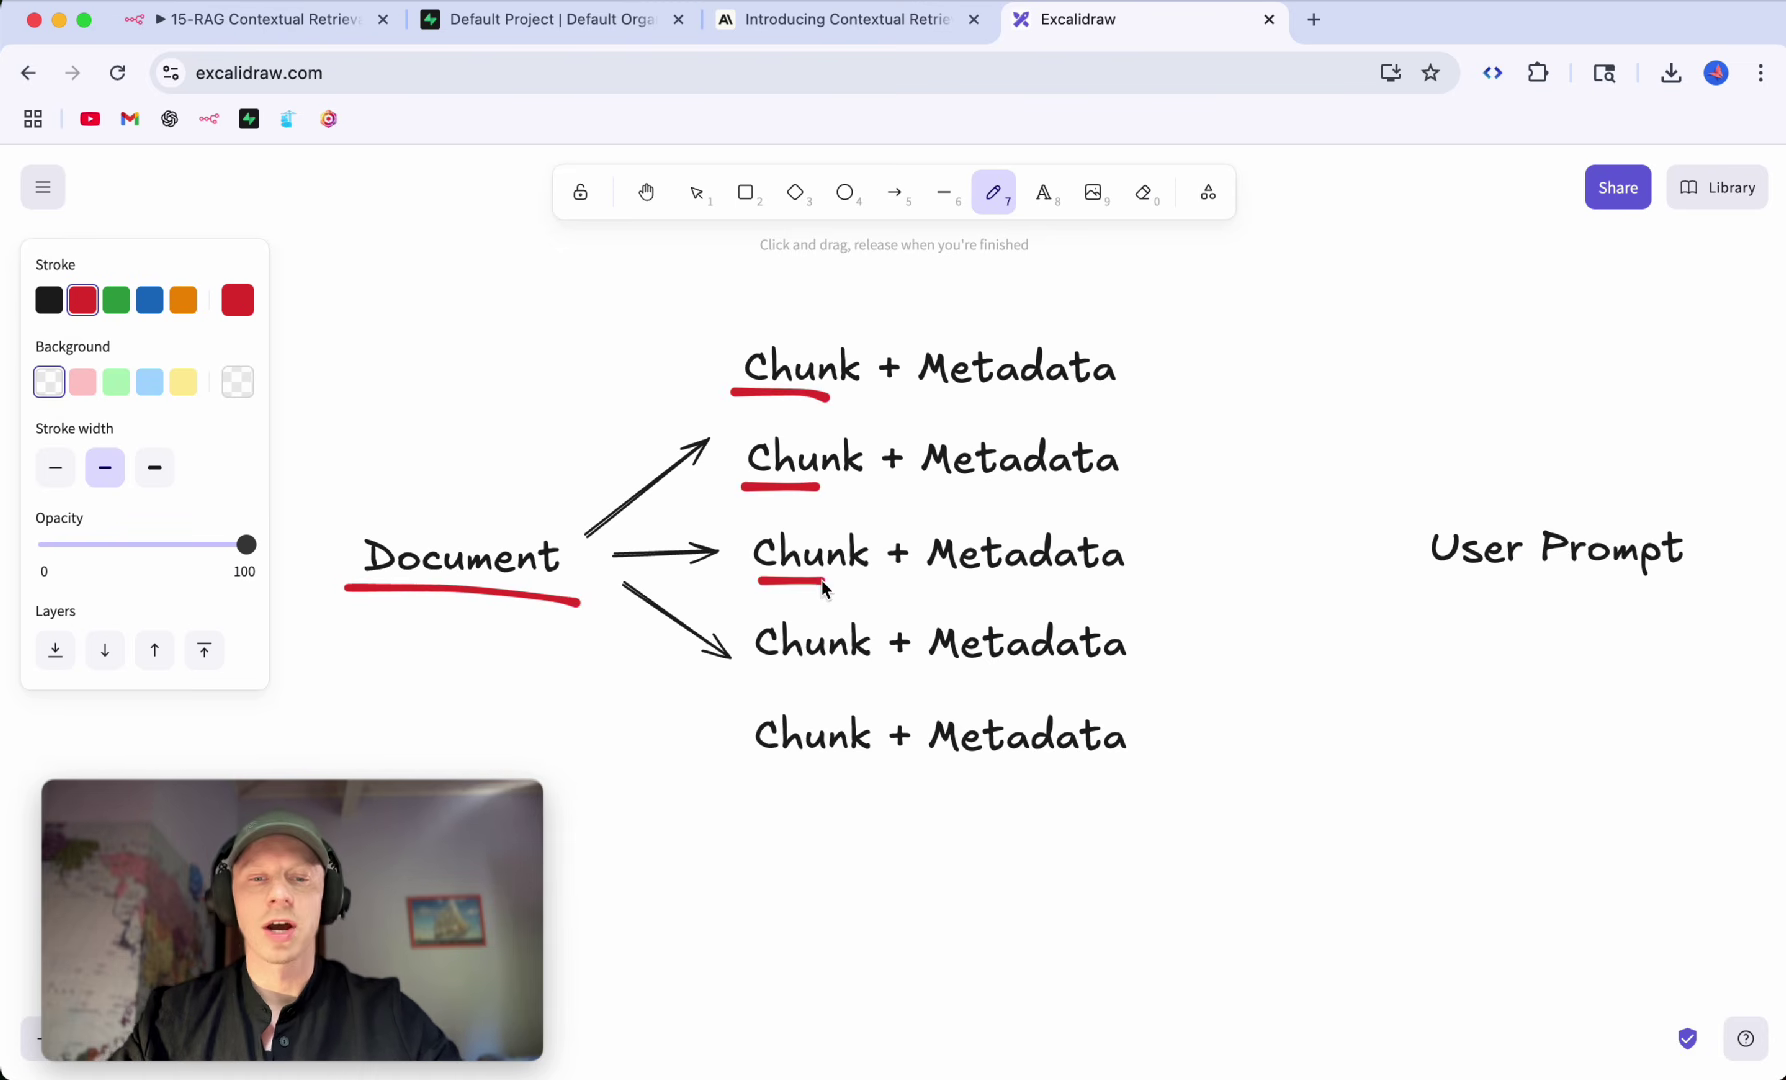
{"action": "left_click_drag", "start_coordinate": [760, 660], "coordinate": [836, 668]}
{"action": "left_click_drag", "start_coordinate": [750, 756], "coordinate": [810, 763]}
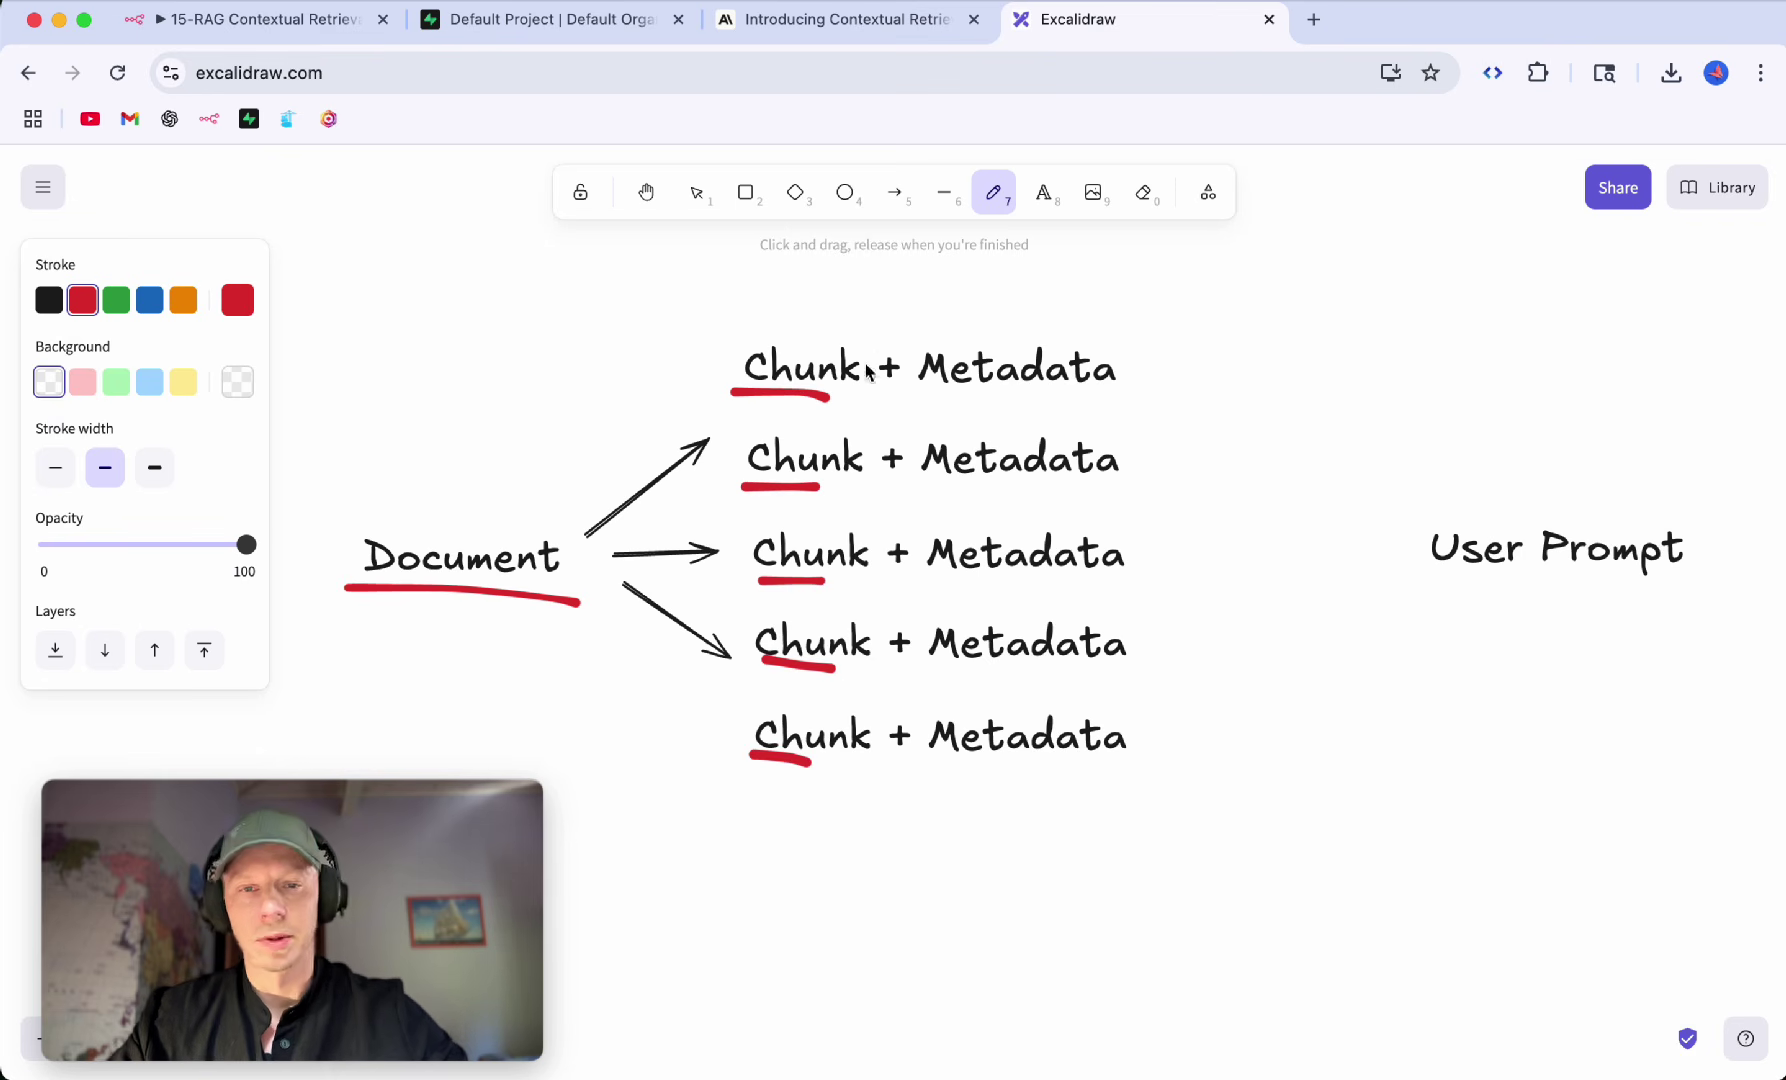
{"action": "left_click_drag", "start_coordinate": [916, 396], "coordinate": [1086, 406]}
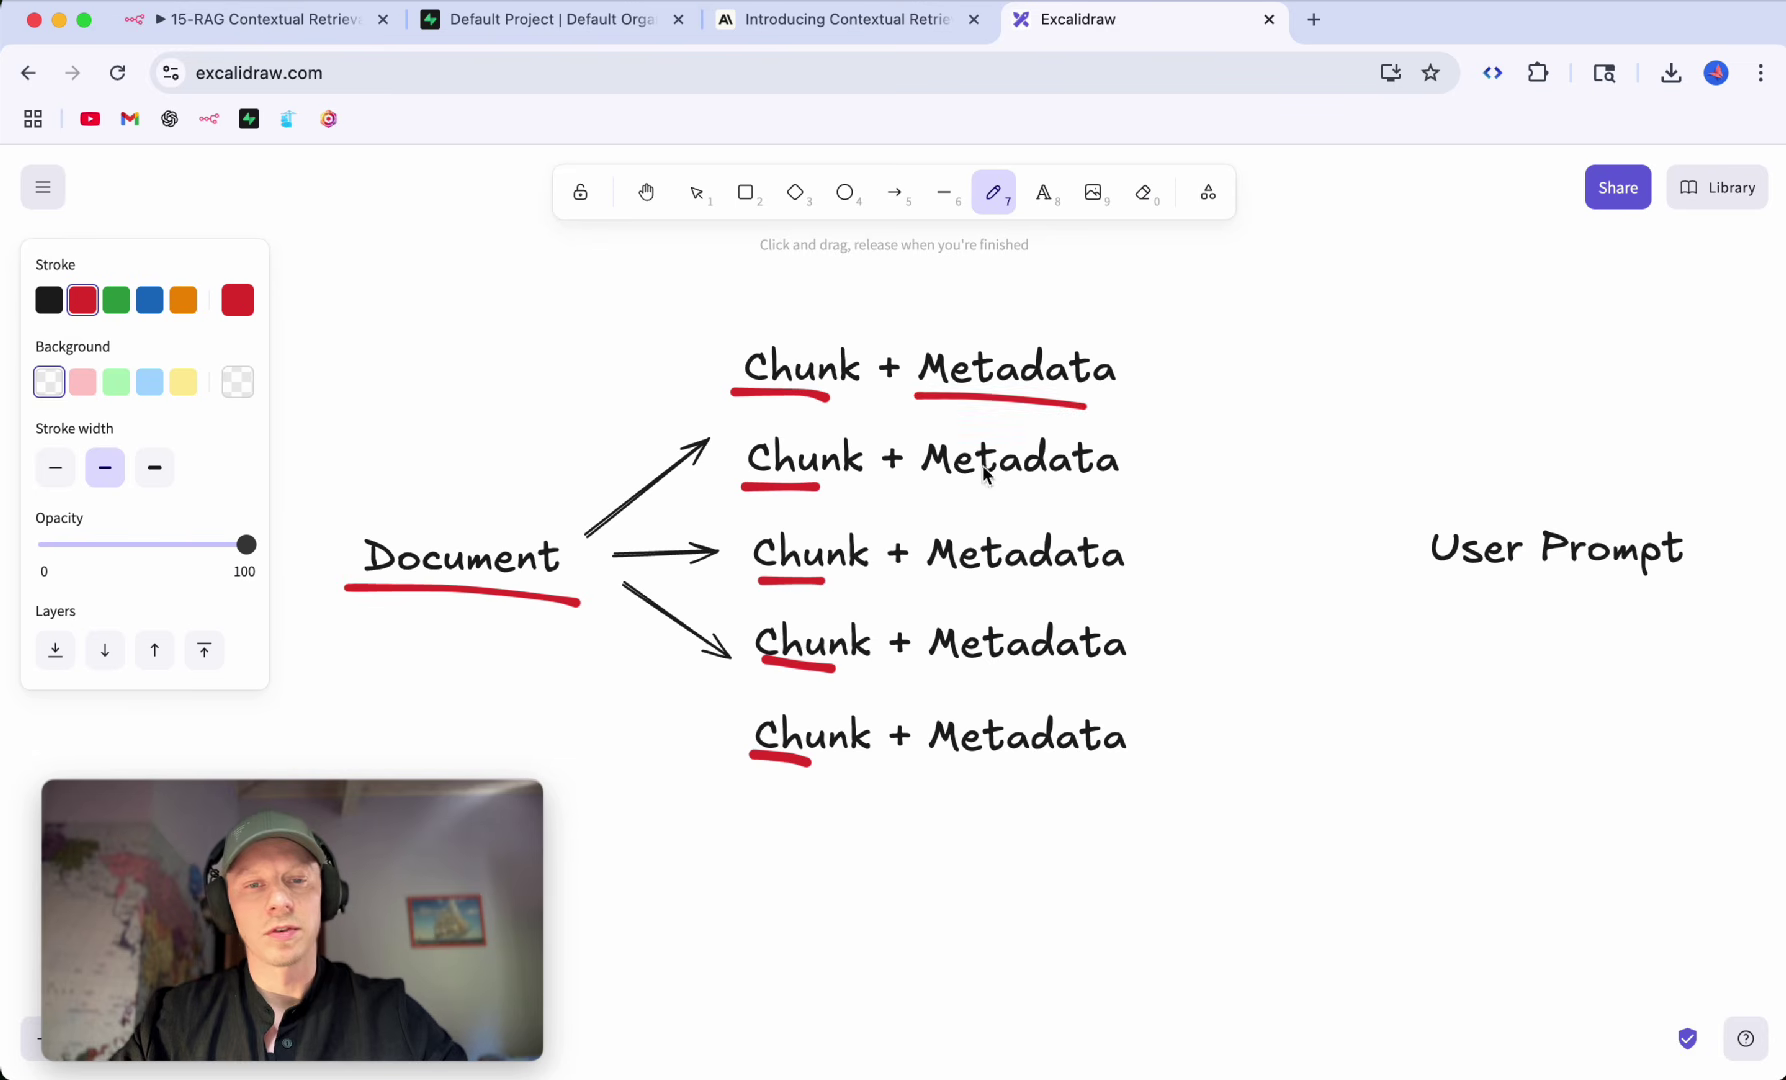
{"action": "left_click_drag", "start_coordinate": [922, 495], "coordinate": [1075, 497]}
{"action": "left_click_drag", "start_coordinate": [929, 591], "coordinate": [1017, 598]}
Step: Draw red arrows from User Prompt to the second and bottom chunk rows
{"action": "scroll", "coordinate": [965, 319], "scroll_direction": "right", "scroll_amount": 3}
{"action": "scroll", "coordinate": [965, 319], "scroll_direction": "down", "scroll_amount": 1}
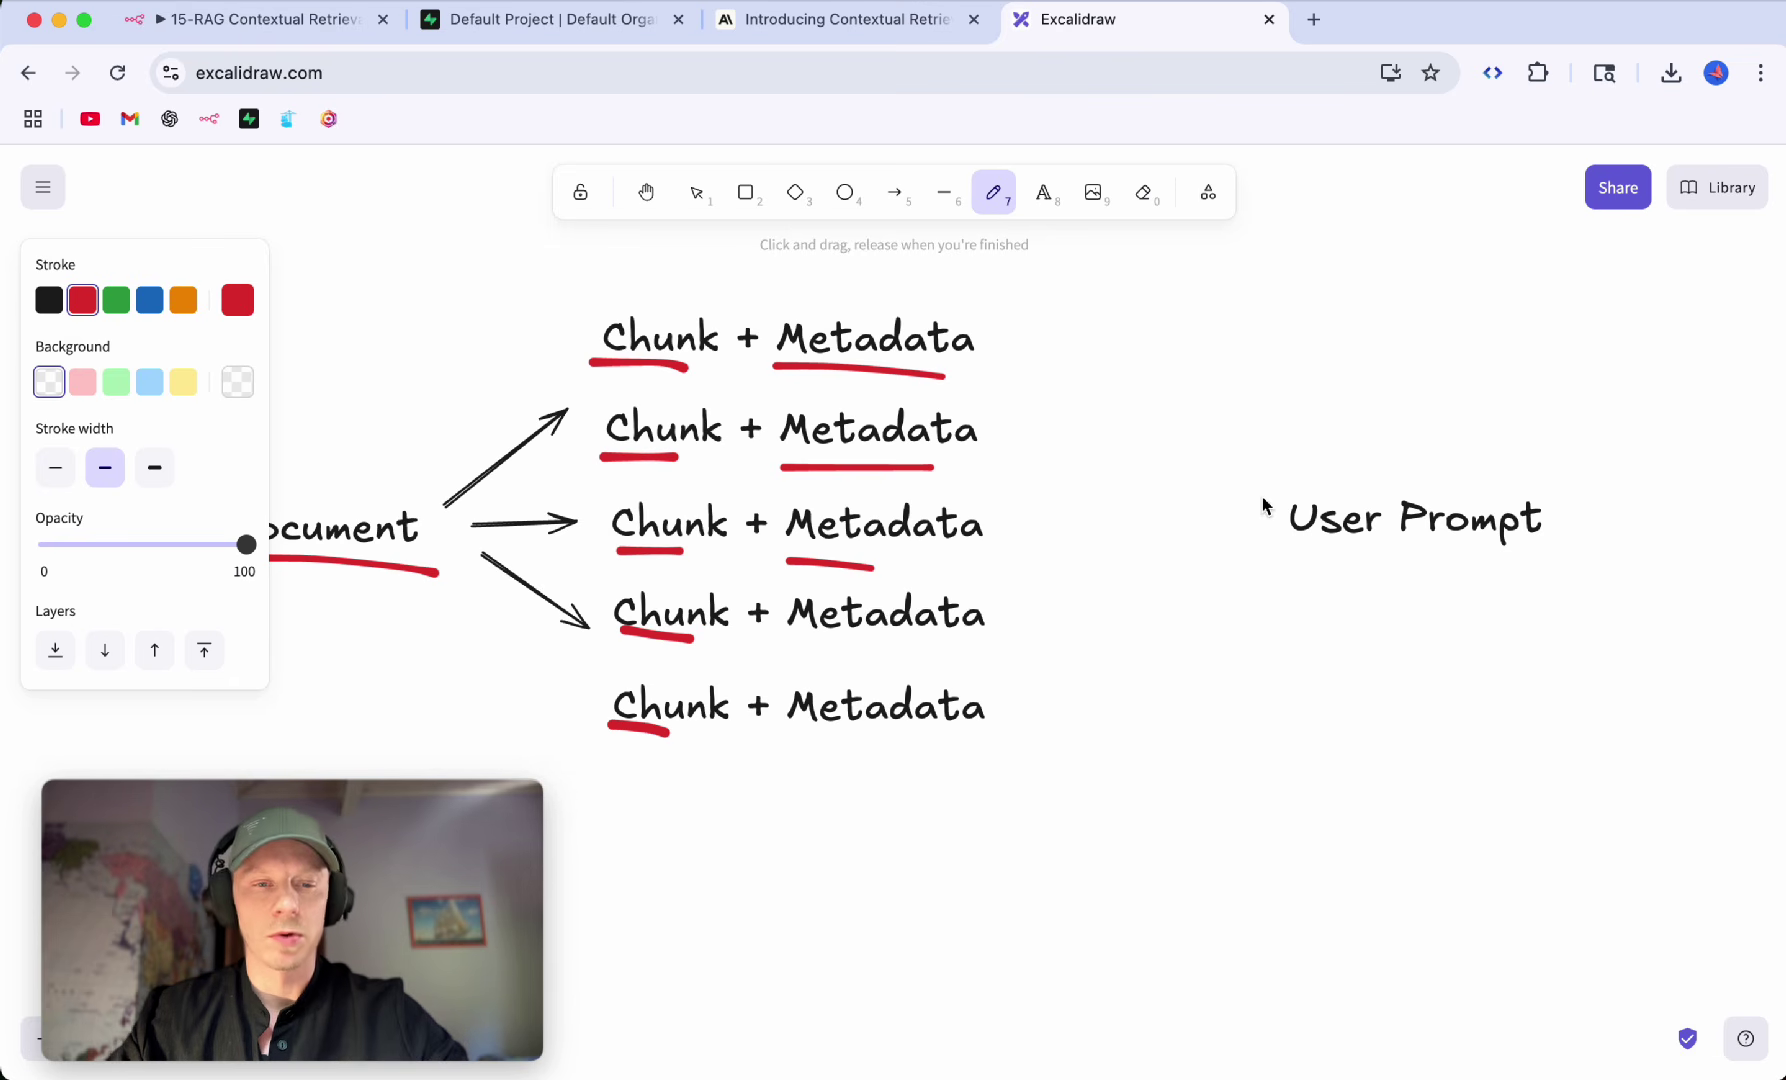
{"action": "left_click_drag", "start_coordinate": [1263, 500], "coordinate": [1048, 445]}
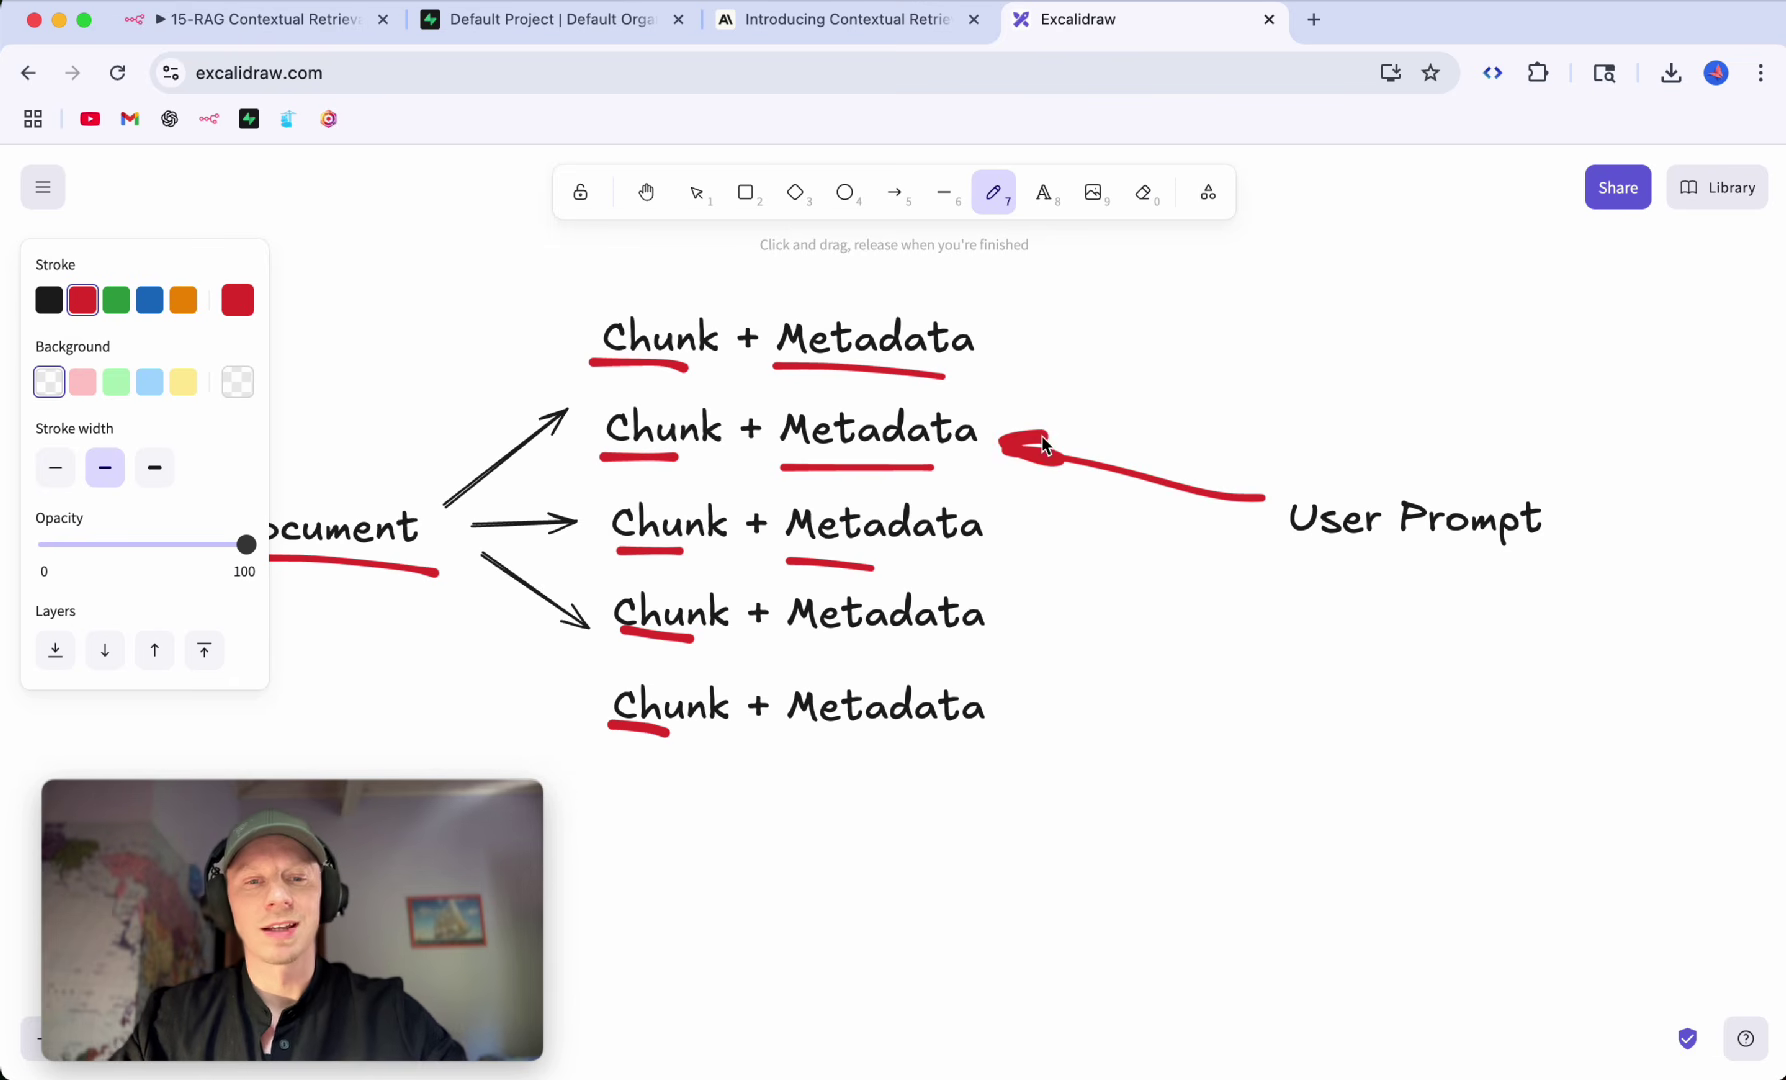
{"action": "left_click_drag", "start_coordinate": [1246, 532], "coordinate": [1057, 688]}
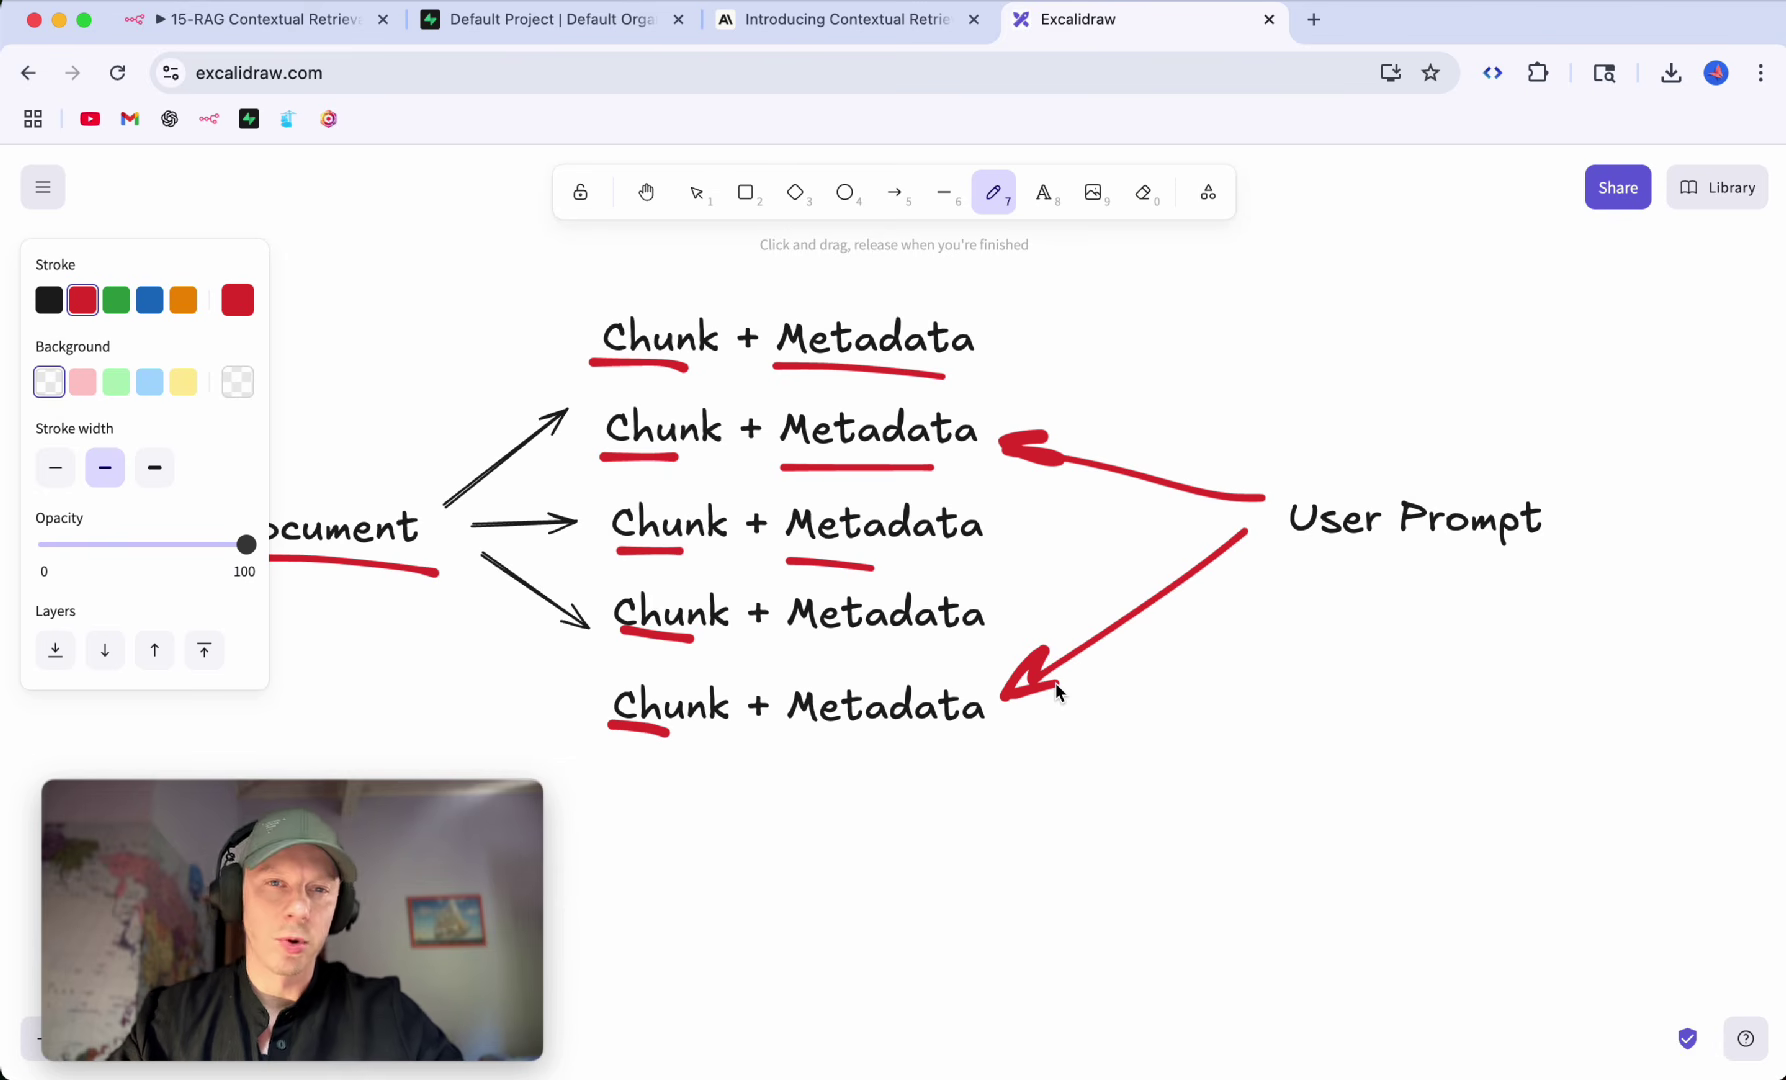
Step: Move the second and bottom Chunk + Metadata rows to the right of User Prompt
{"action": "key", "text": "v"}
{"action": "scroll", "coordinate": [1057, 690], "scroll_direction": "right", "scroll_amount": 4}
{"action": "left_click", "coordinate": [550, 363]}
{"action": "left_click", "coordinate": [489, 630], "text": "shift"}
{"action": "left_click_drag", "start_coordinate": [489, 630], "coordinate": [1490, 595]}
Step: Stack the two moved chunk rows beside User Prompt and draw a red brace linking them to LLM
{"action": "key", "text": "a"}
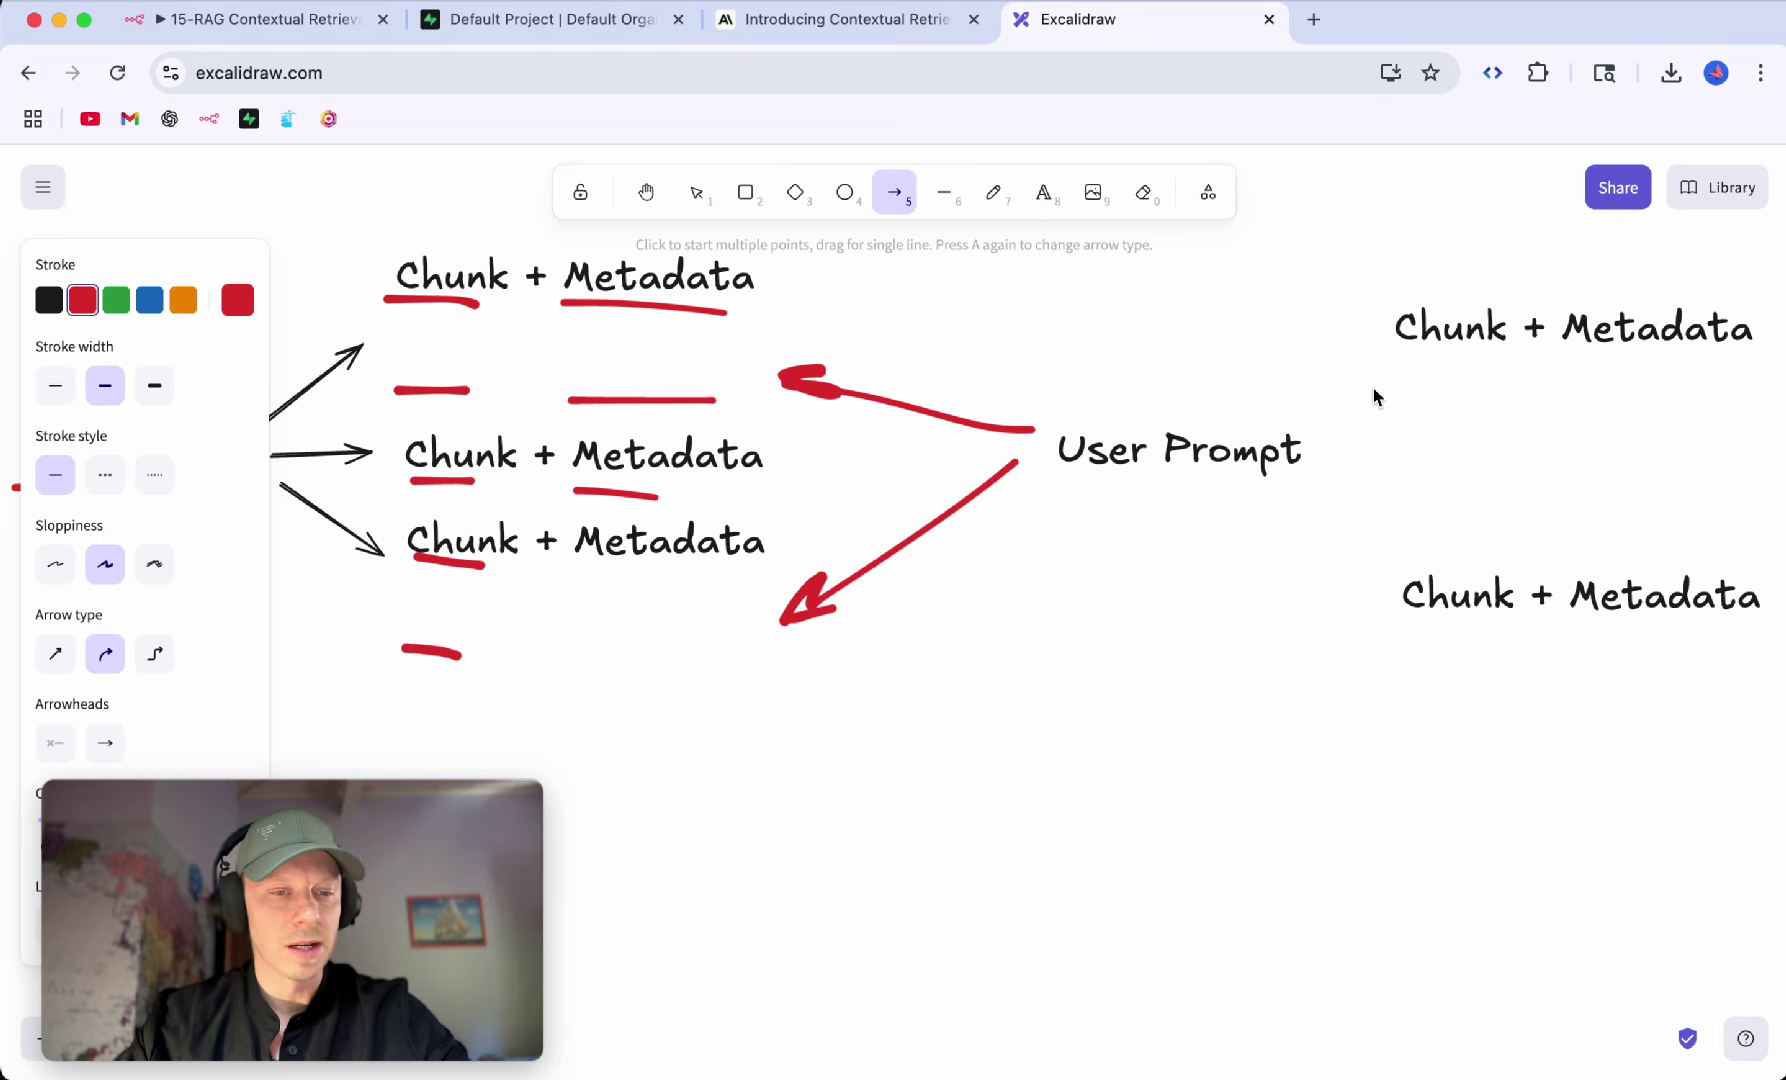
{"action": "key", "text": "v"}
{"action": "scroll", "coordinate": [1375, 395], "scroll_direction": "right", "scroll_amount": 5}
{"action": "left_click_drag", "start_coordinate": [1200, 335], "coordinate": [1144, 388]}
{"action": "left_click", "coordinate": [1200, 605]}
{"action": "left_click_drag", "start_coordinate": [1200, 605], "coordinate": [1147, 472]}
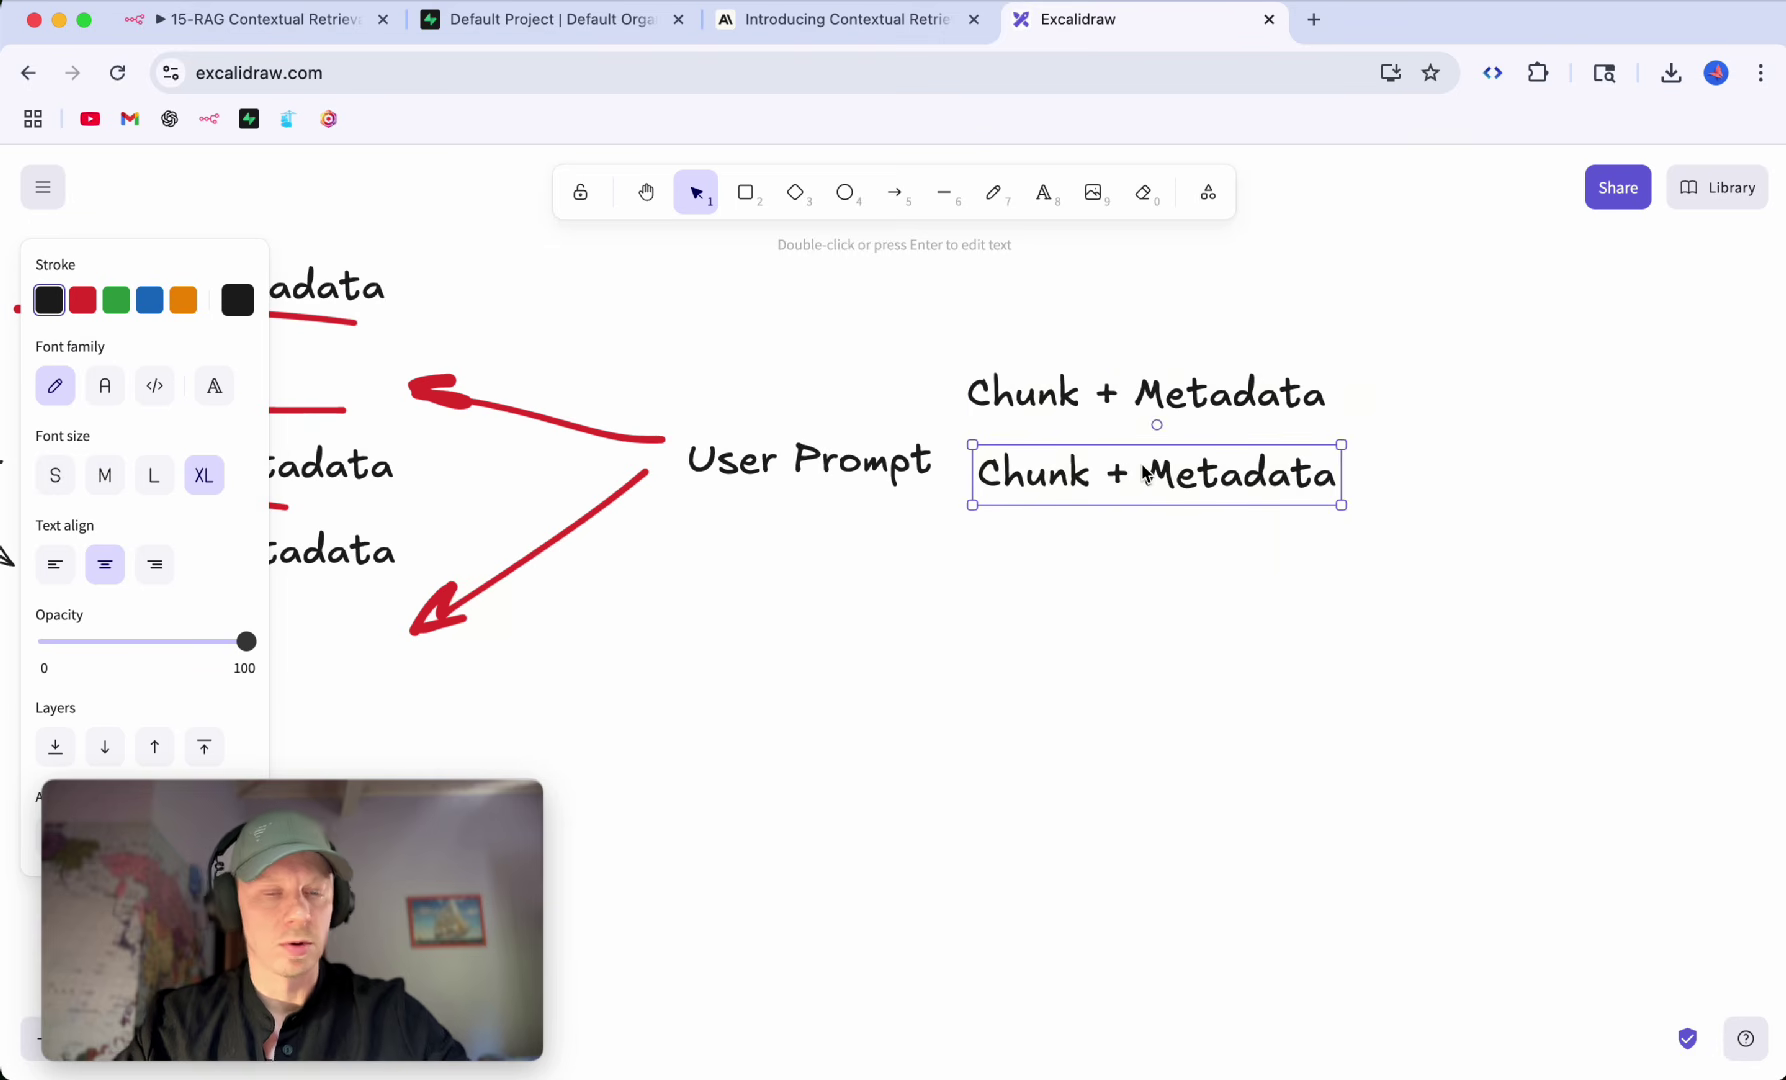
{"action": "mouse_move", "coordinate": [1208, 392]}
{"action": "left_mouse_down"}
{"action": "mouse_move", "coordinate": [1265, 484]}
{"action": "mouse_move", "coordinate": [1268, 546]}
{"action": "mouse_move", "coordinate": [1245, 558]}
{"action": "left_mouse_up"}
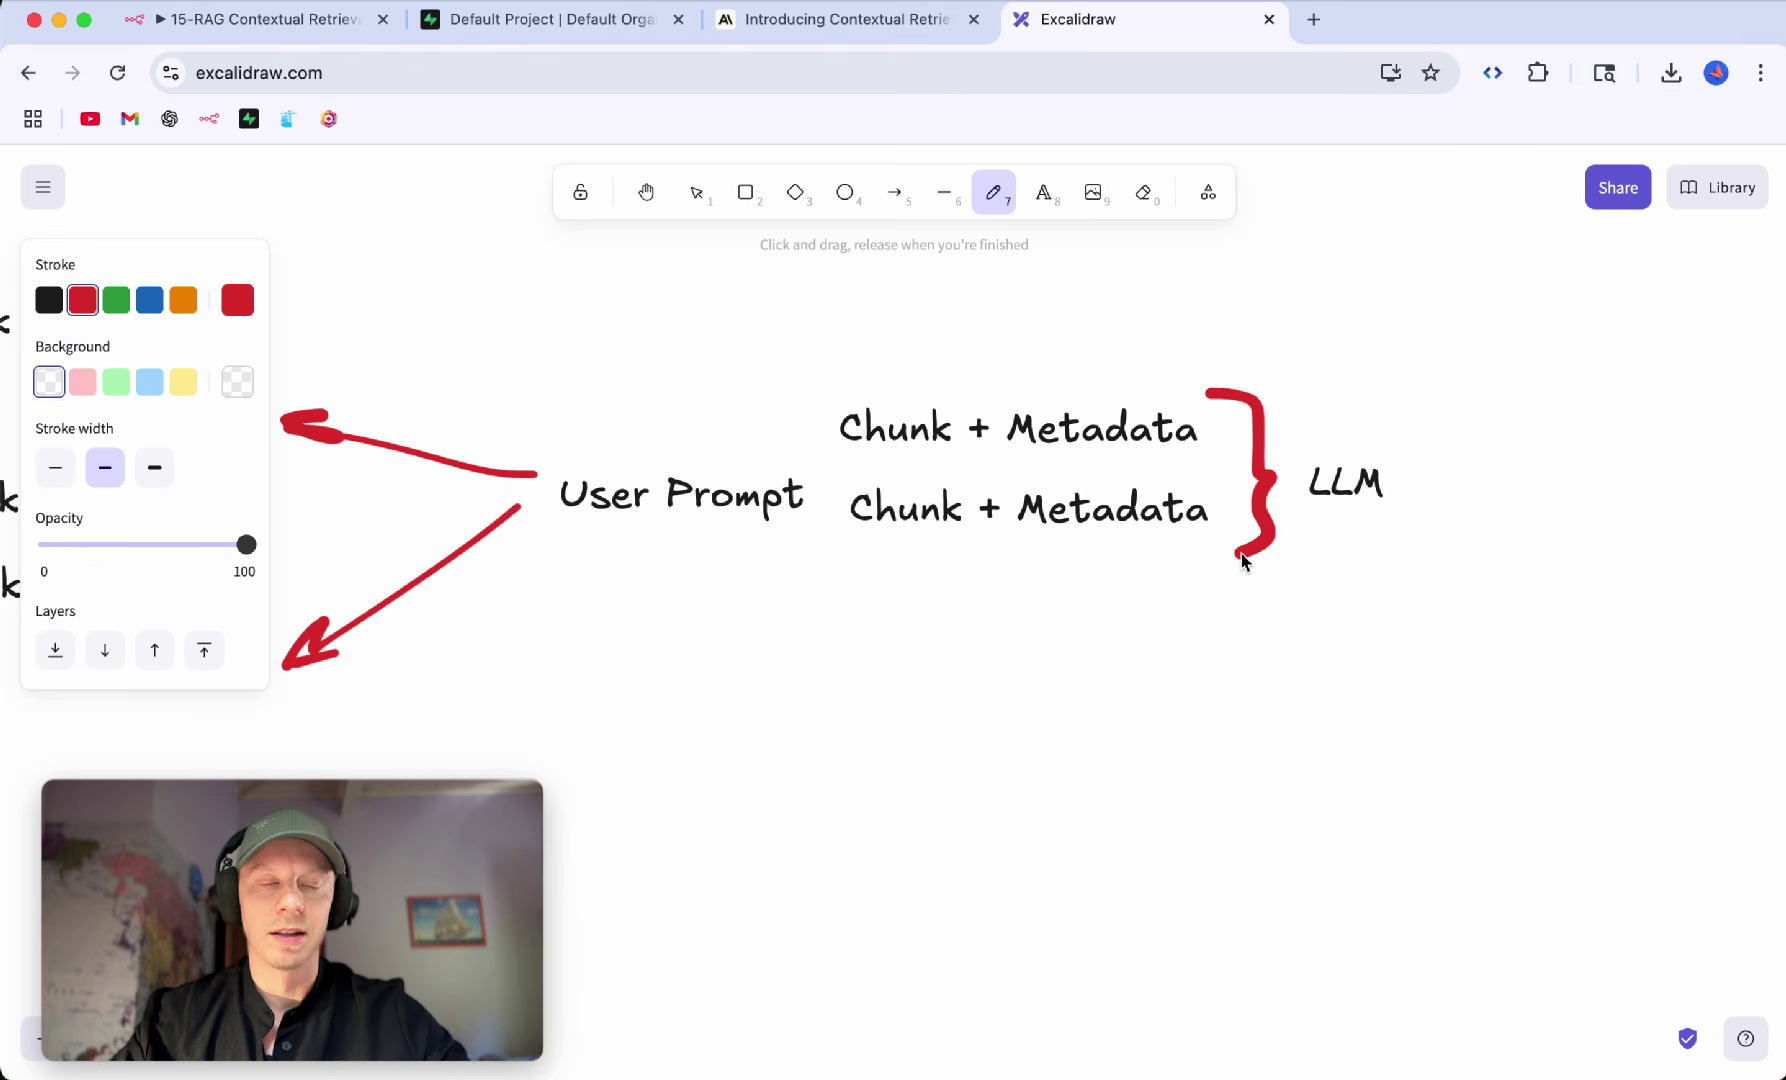
Step: Paste two more Chunk + Metadata lines and position them above the braced pair
{"action": "scroll", "coordinate": [1250, 558], "scroll_direction": "right", "scroll_amount": 3}
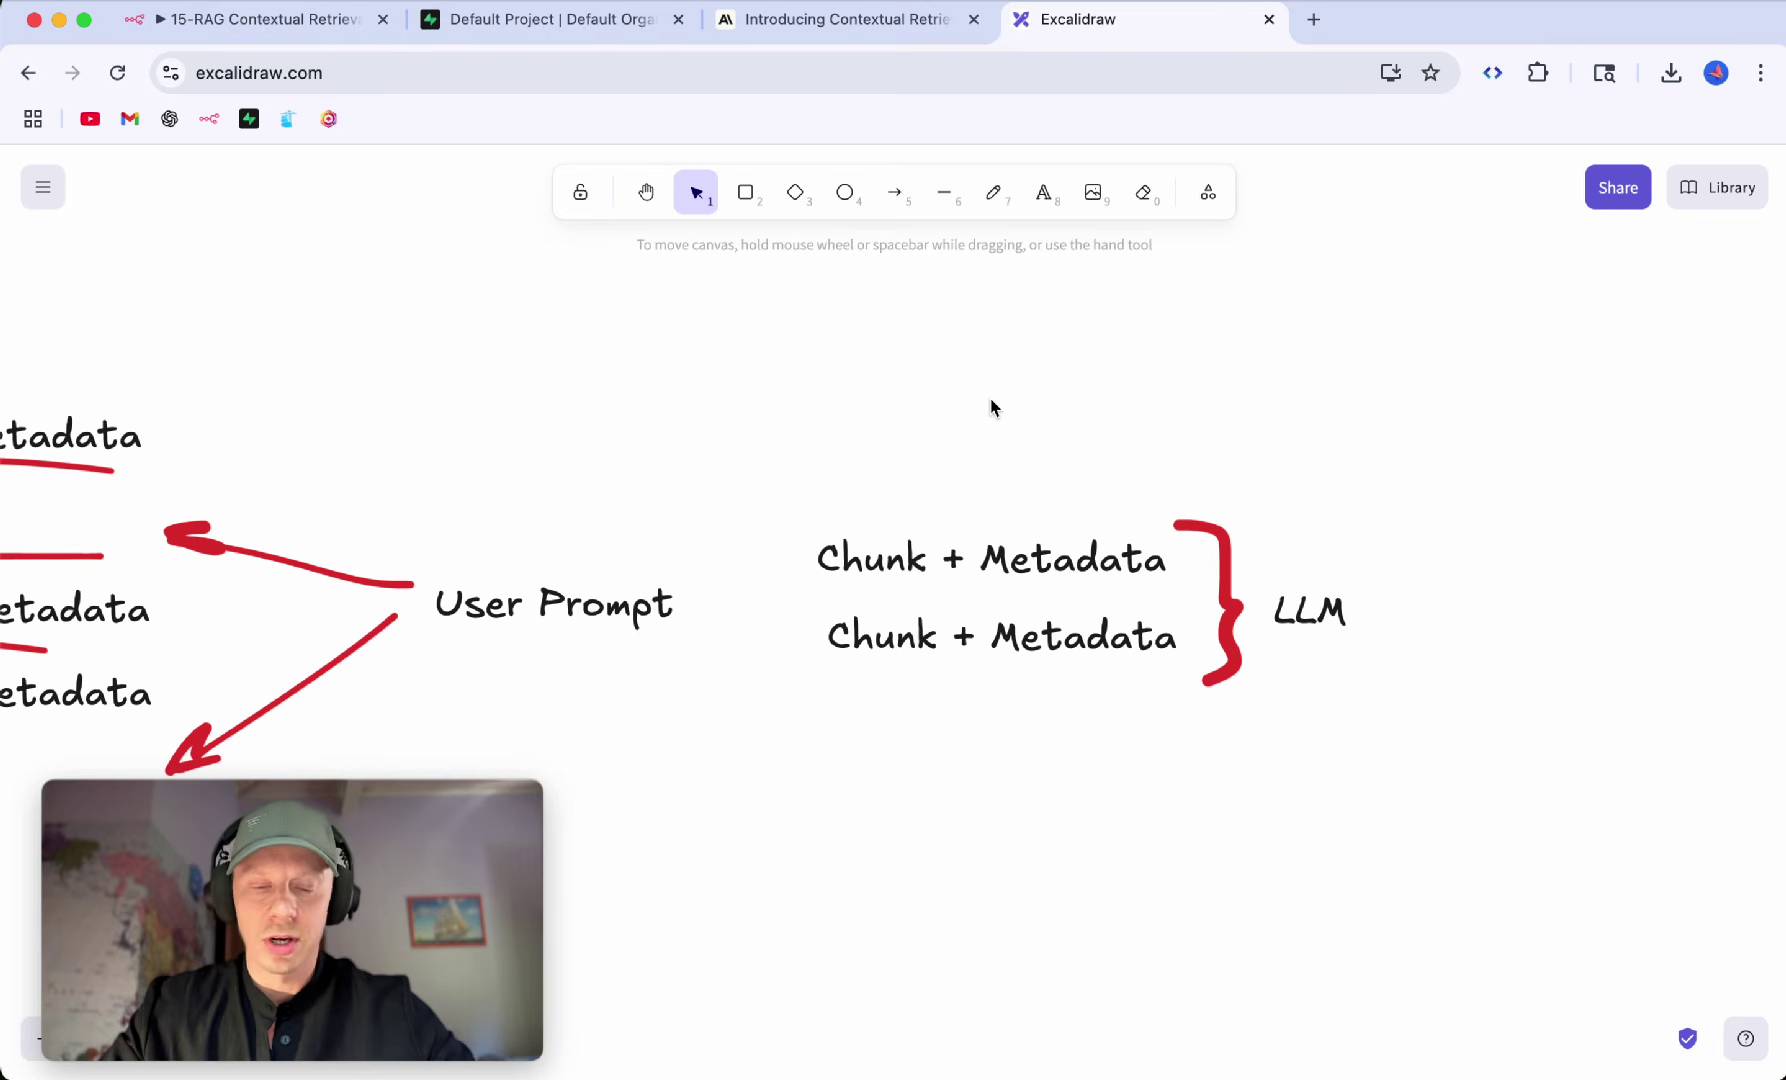
{"action": "key", "text": "ctrl+v"}
{"action": "left_click_drag", "start_coordinate": [1020, 466], "coordinate": [1041, 808]}
{"action": "left_click", "coordinate": [1276, 419]}
{"action": "scroll", "coordinate": [1188, 351], "scroll_direction": "right", "scroll_amount": 2}
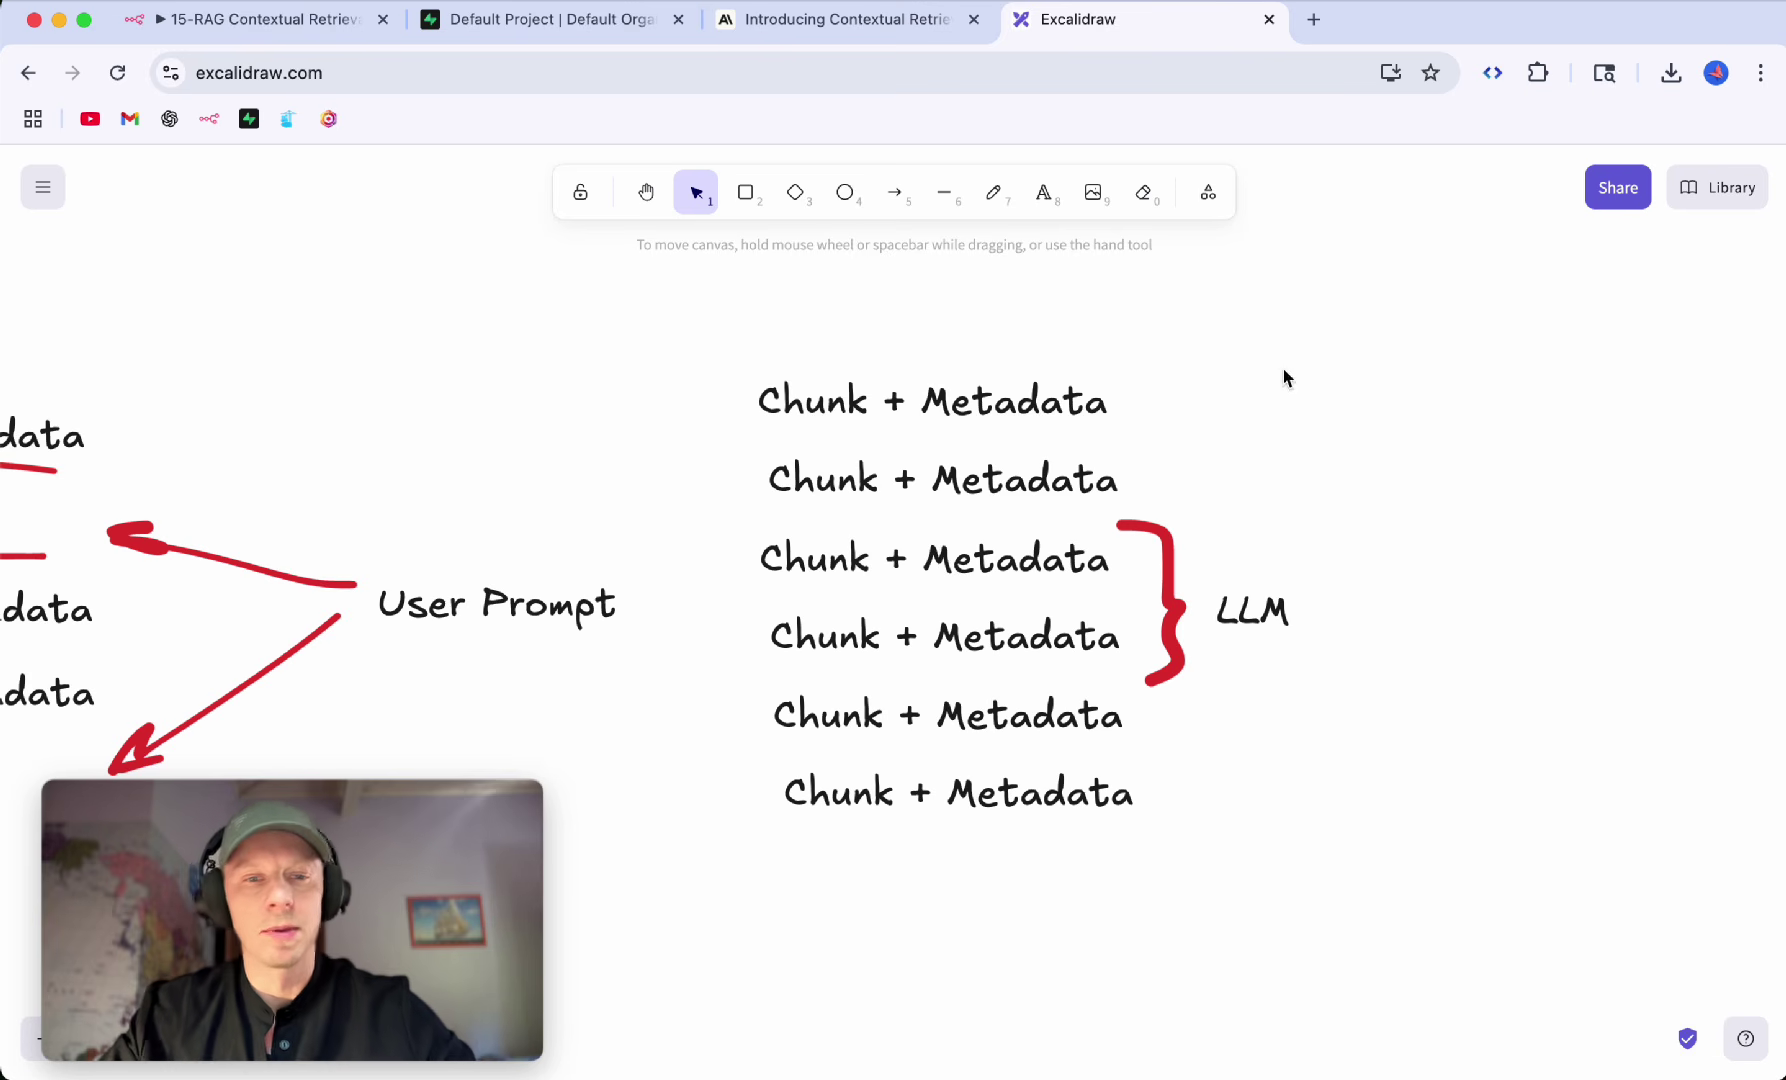
Step: Draw red brackets beside the top and bottom line pairs and underline the first and fifth chunks
{"action": "key", "text": "7"}
{"action": "mouse_move", "coordinate": [762, 352]}
{"action": "left_mouse_down"}
{"action": "mouse_move", "coordinate": [726, 458]}
{"action": "mouse_move", "coordinate": [756, 511]}
{"action": "left_mouse_up"}
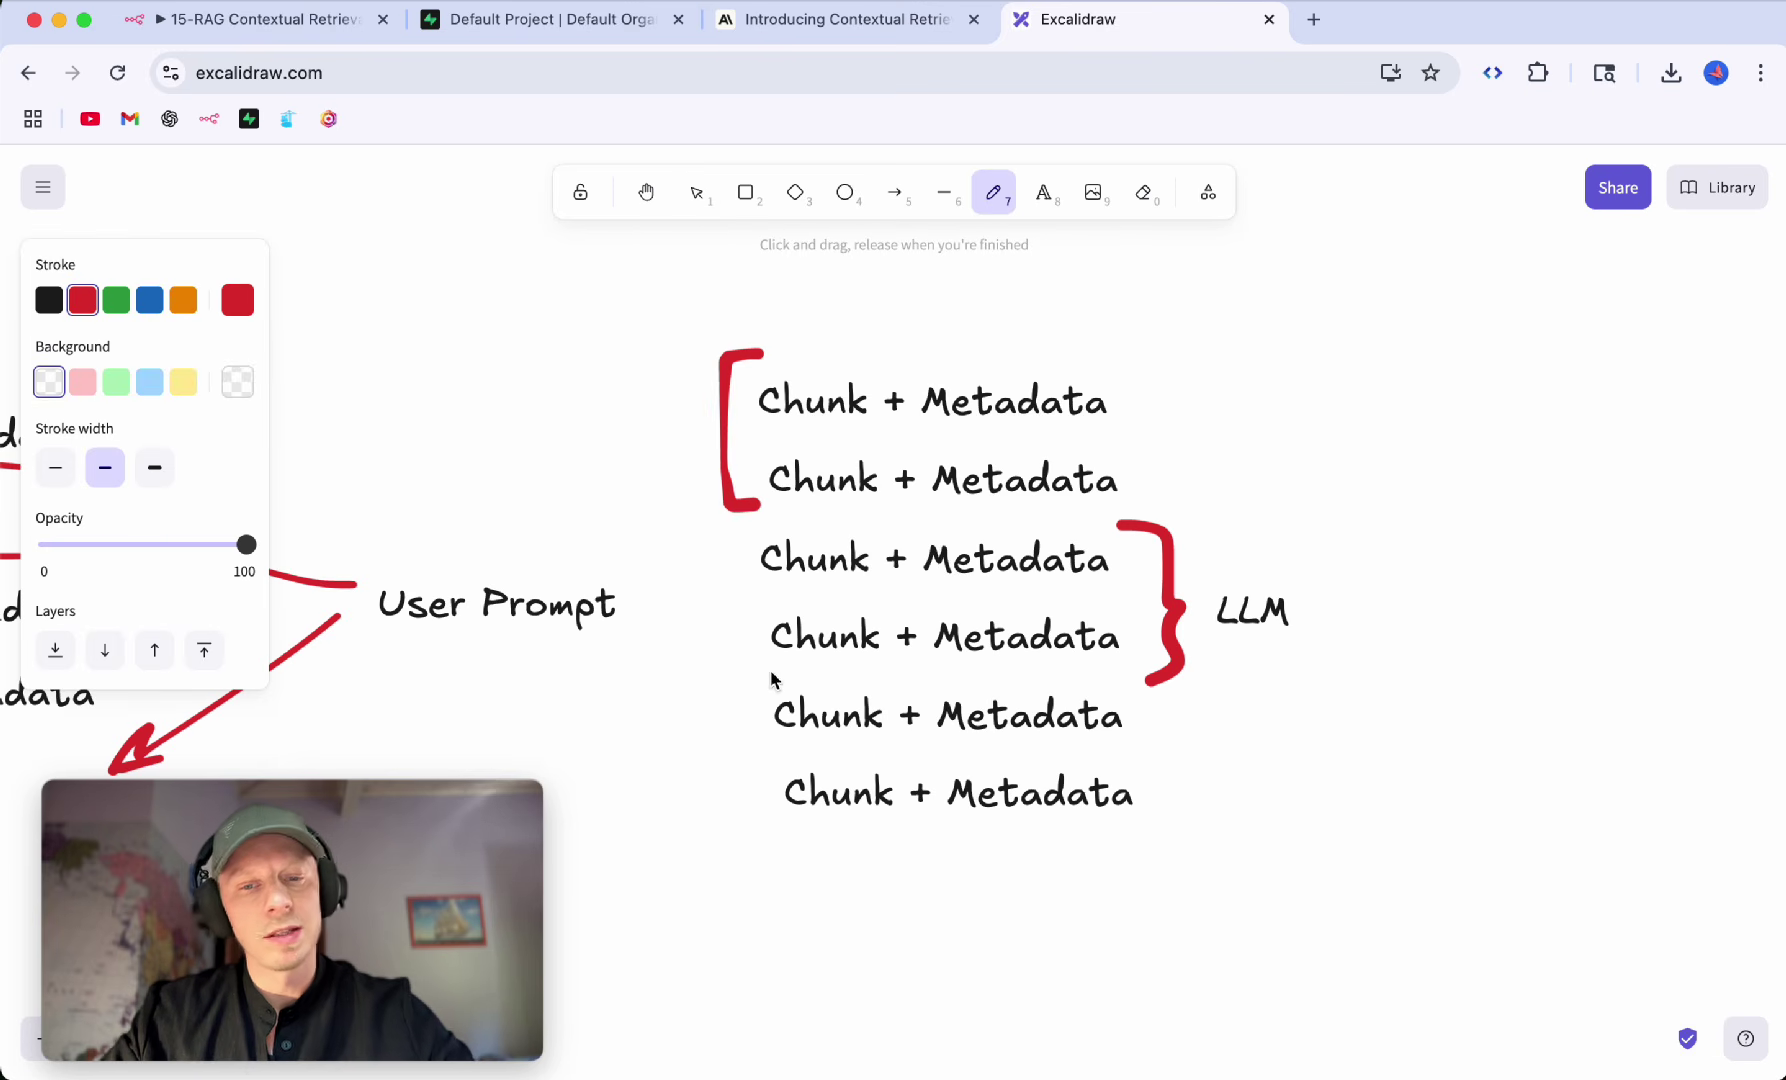
{"action": "mouse_move", "coordinate": [764, 670]}
{"action": "left_mouse_down"}
{"action": "mouse_move", "coordinate": [729, 696]}
{"action": "mouse_move", "coordinate": [768, 852]}
{"action": "left_mouse_up"}
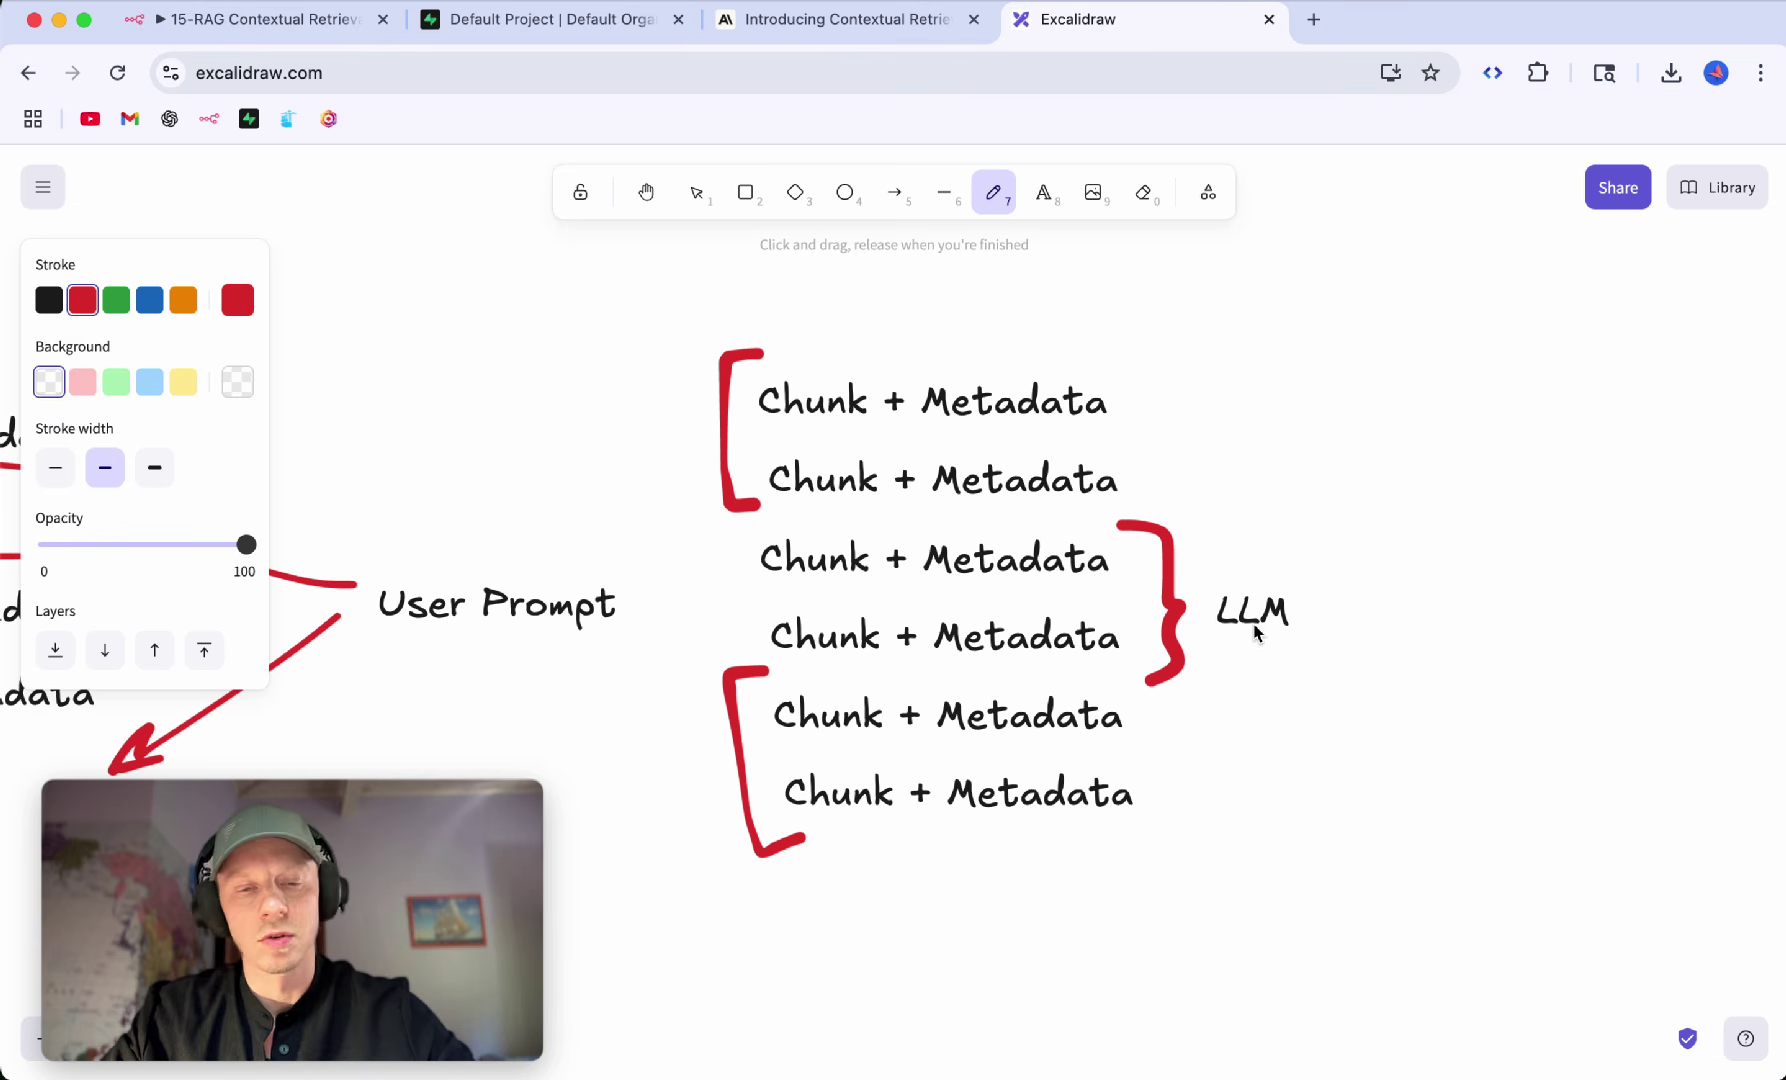
{"action": "left_click_drag", "start_coordinate": [756, 421], "coordinate": [1050, 433]}
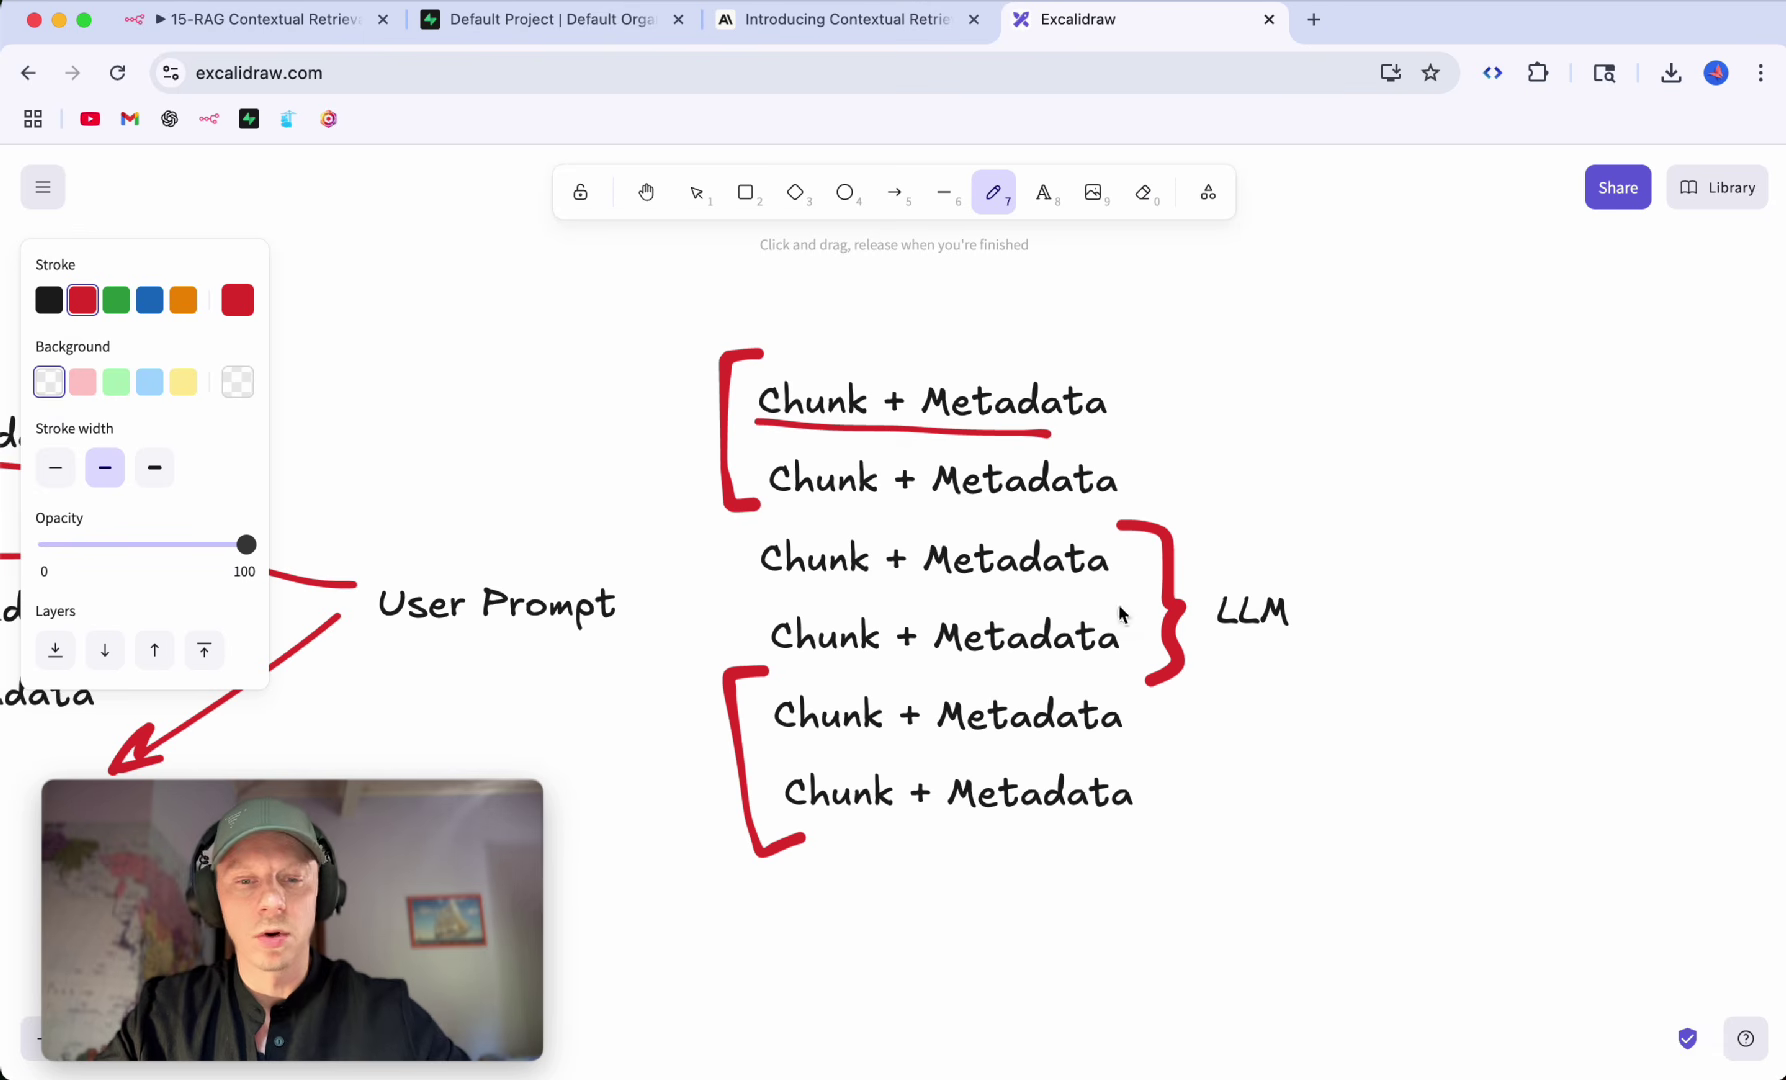
{"action": "left_click_drag", "start_coordinate": [765, 745], "coordinate": [990, 746]}
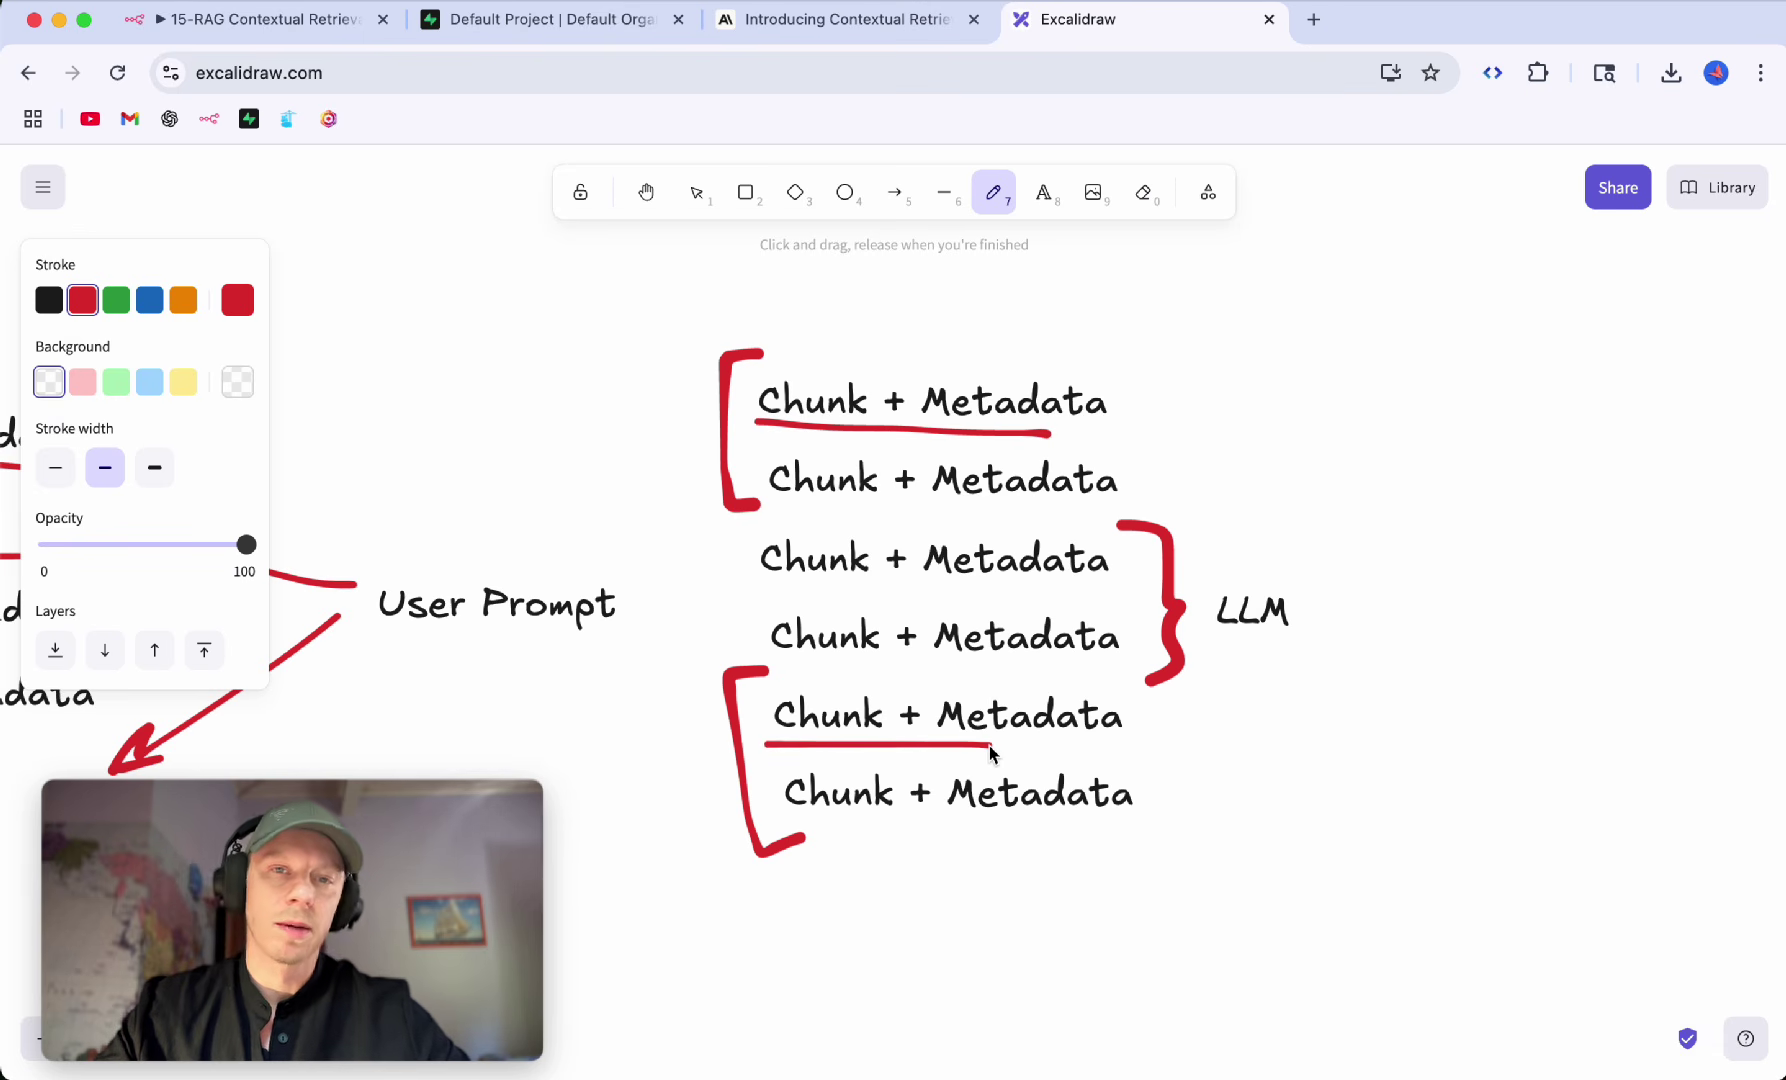
{"action": "scroll", "coordinate": [762, 532], "scroll_direction": "left", "scroll_amount": 5}
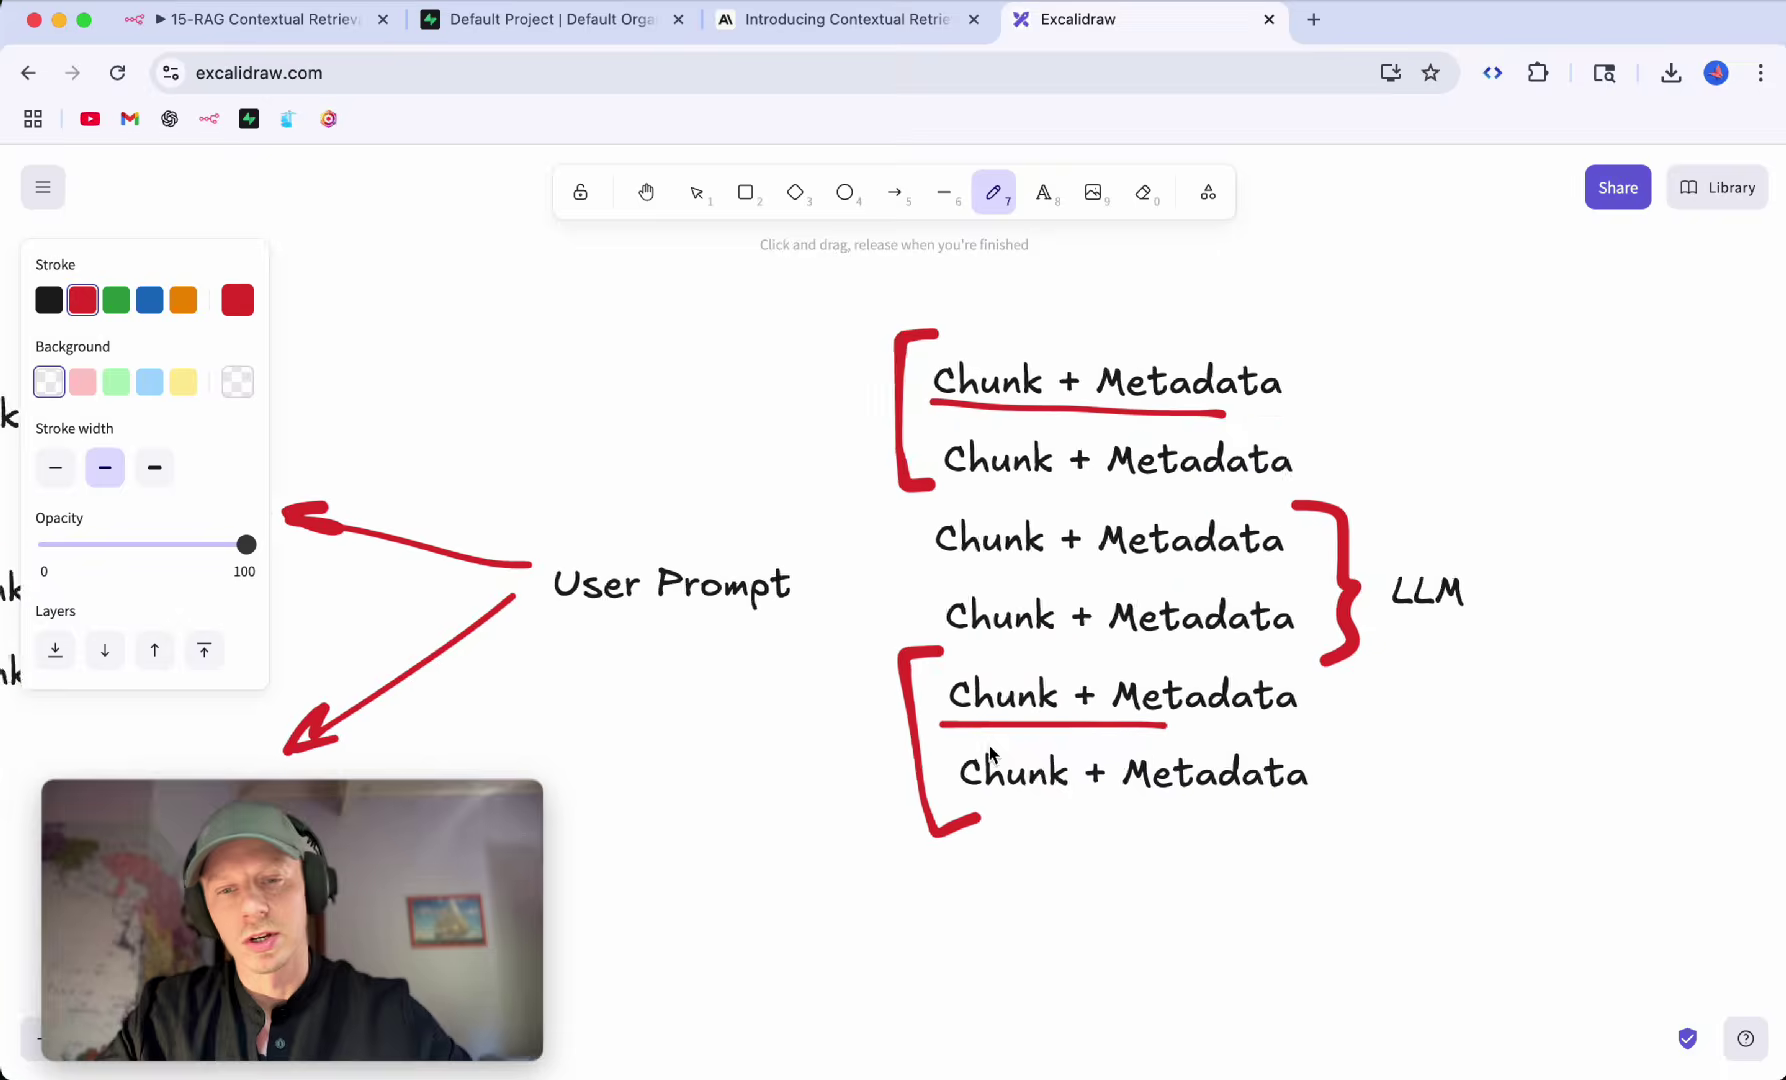
Step: Draw red arrows from User Prompt to the top and lower brackets
{"action": "key", "text": "a"}
{"action": "left_click_drag", "start_coordinate": [843, 540], "coordinate": [910, 483]}
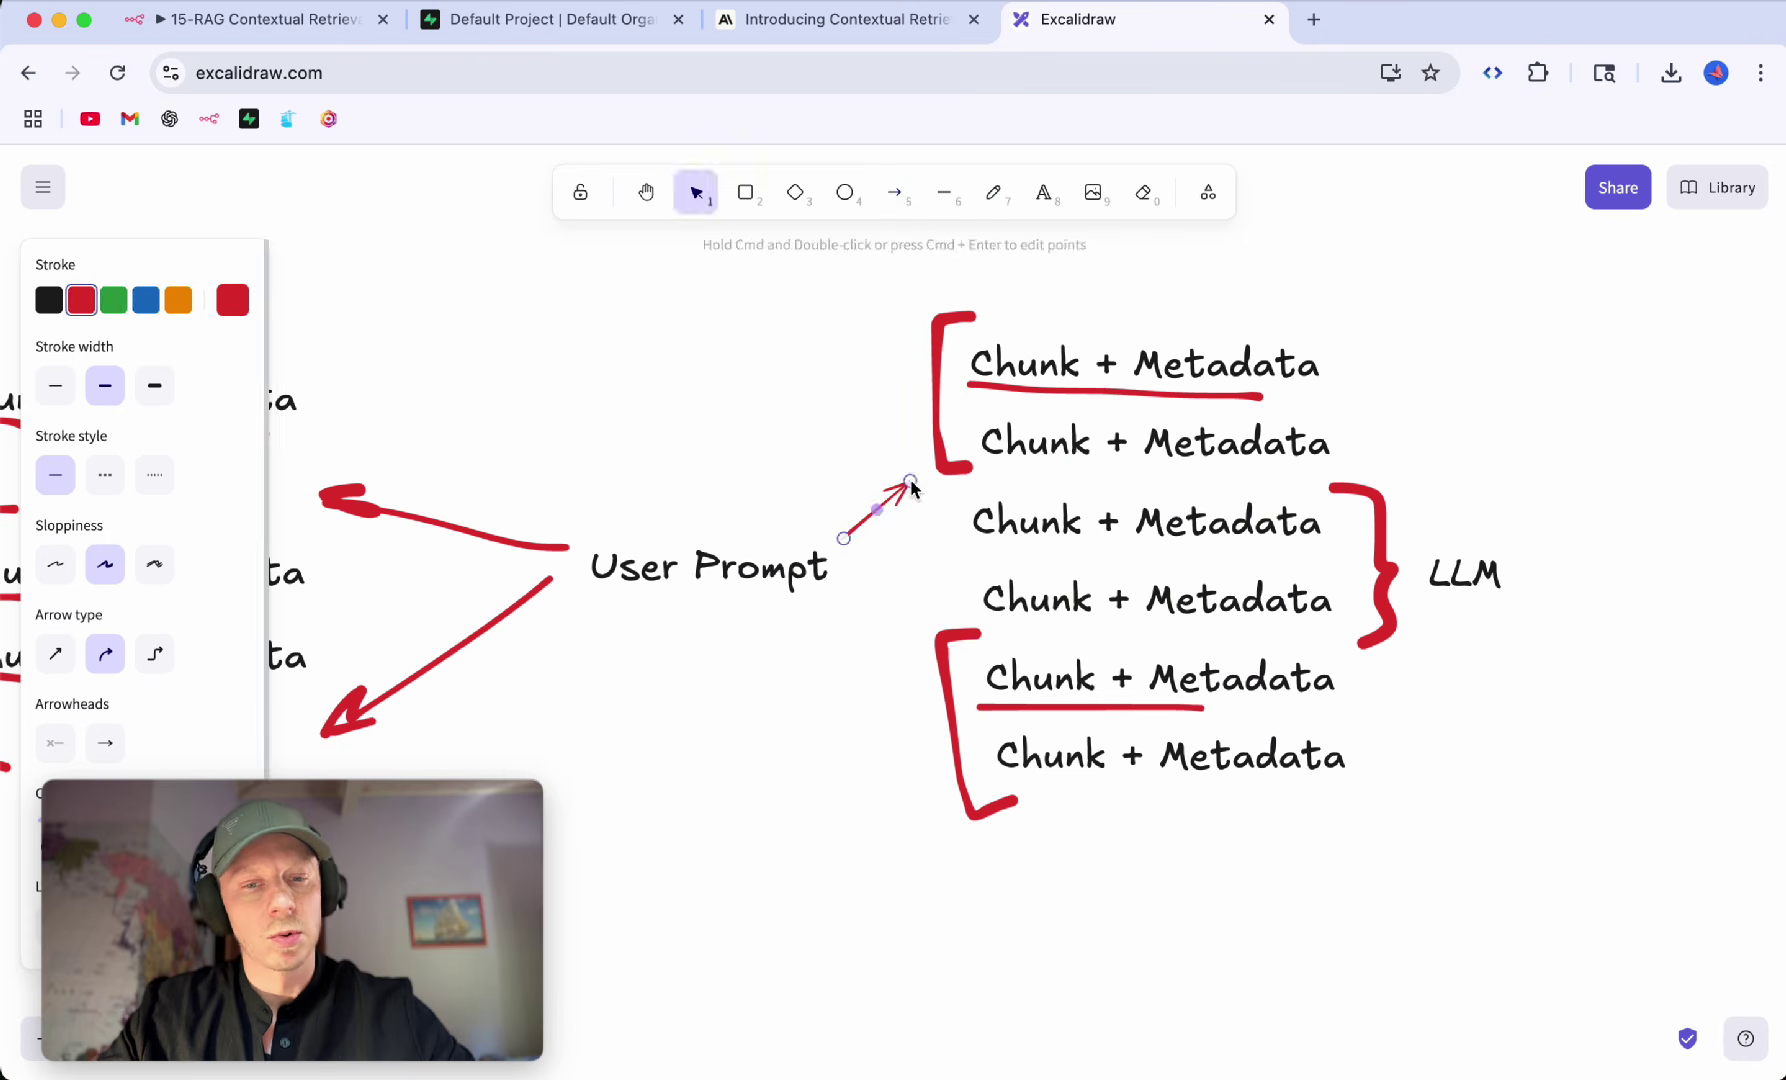
{"action": "key", "text": "a"}
{"action": "left_click_drag", "start_coordinate": [841, 582], "coordinate": [918, 640]}
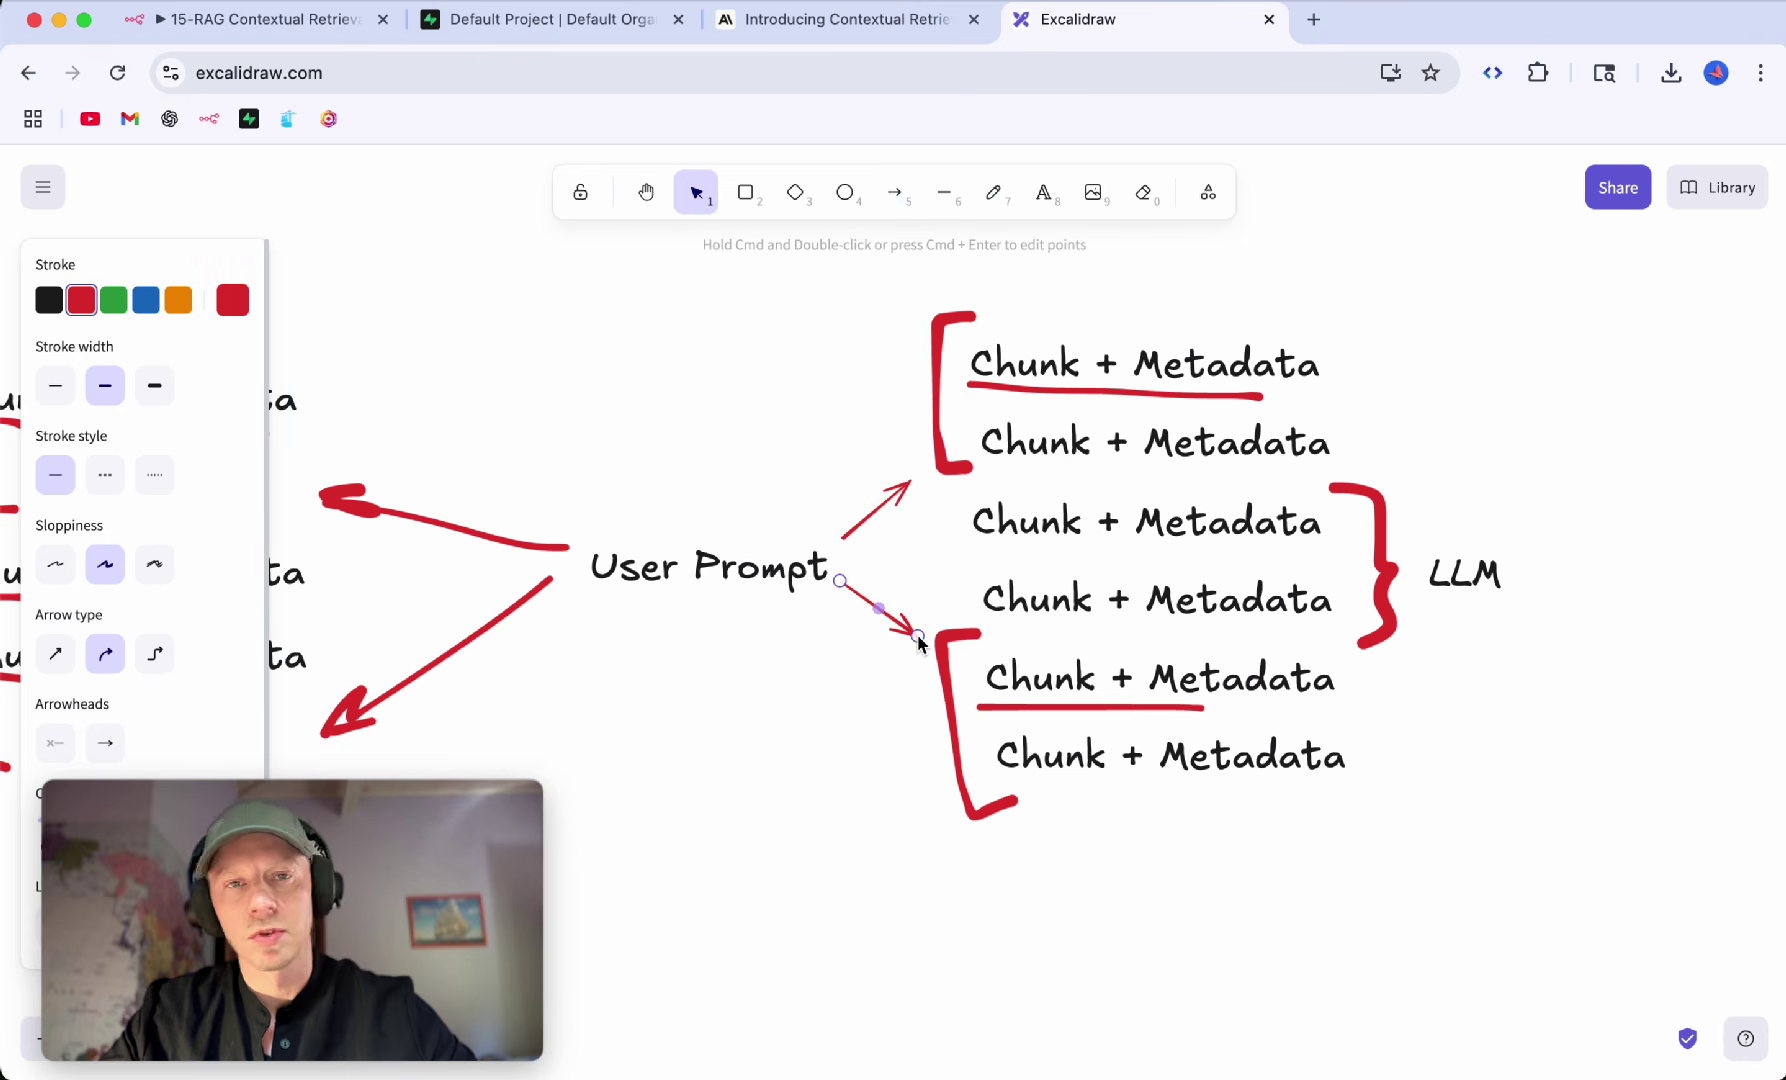
Step: Underline the second and last chunks in blue and cross out the first and fifth lines
{"action": "key", "text": "p"}
{"action": "left_click_drag", "start_coordinate": [991, 471], "coordinate": [1143, 472]}
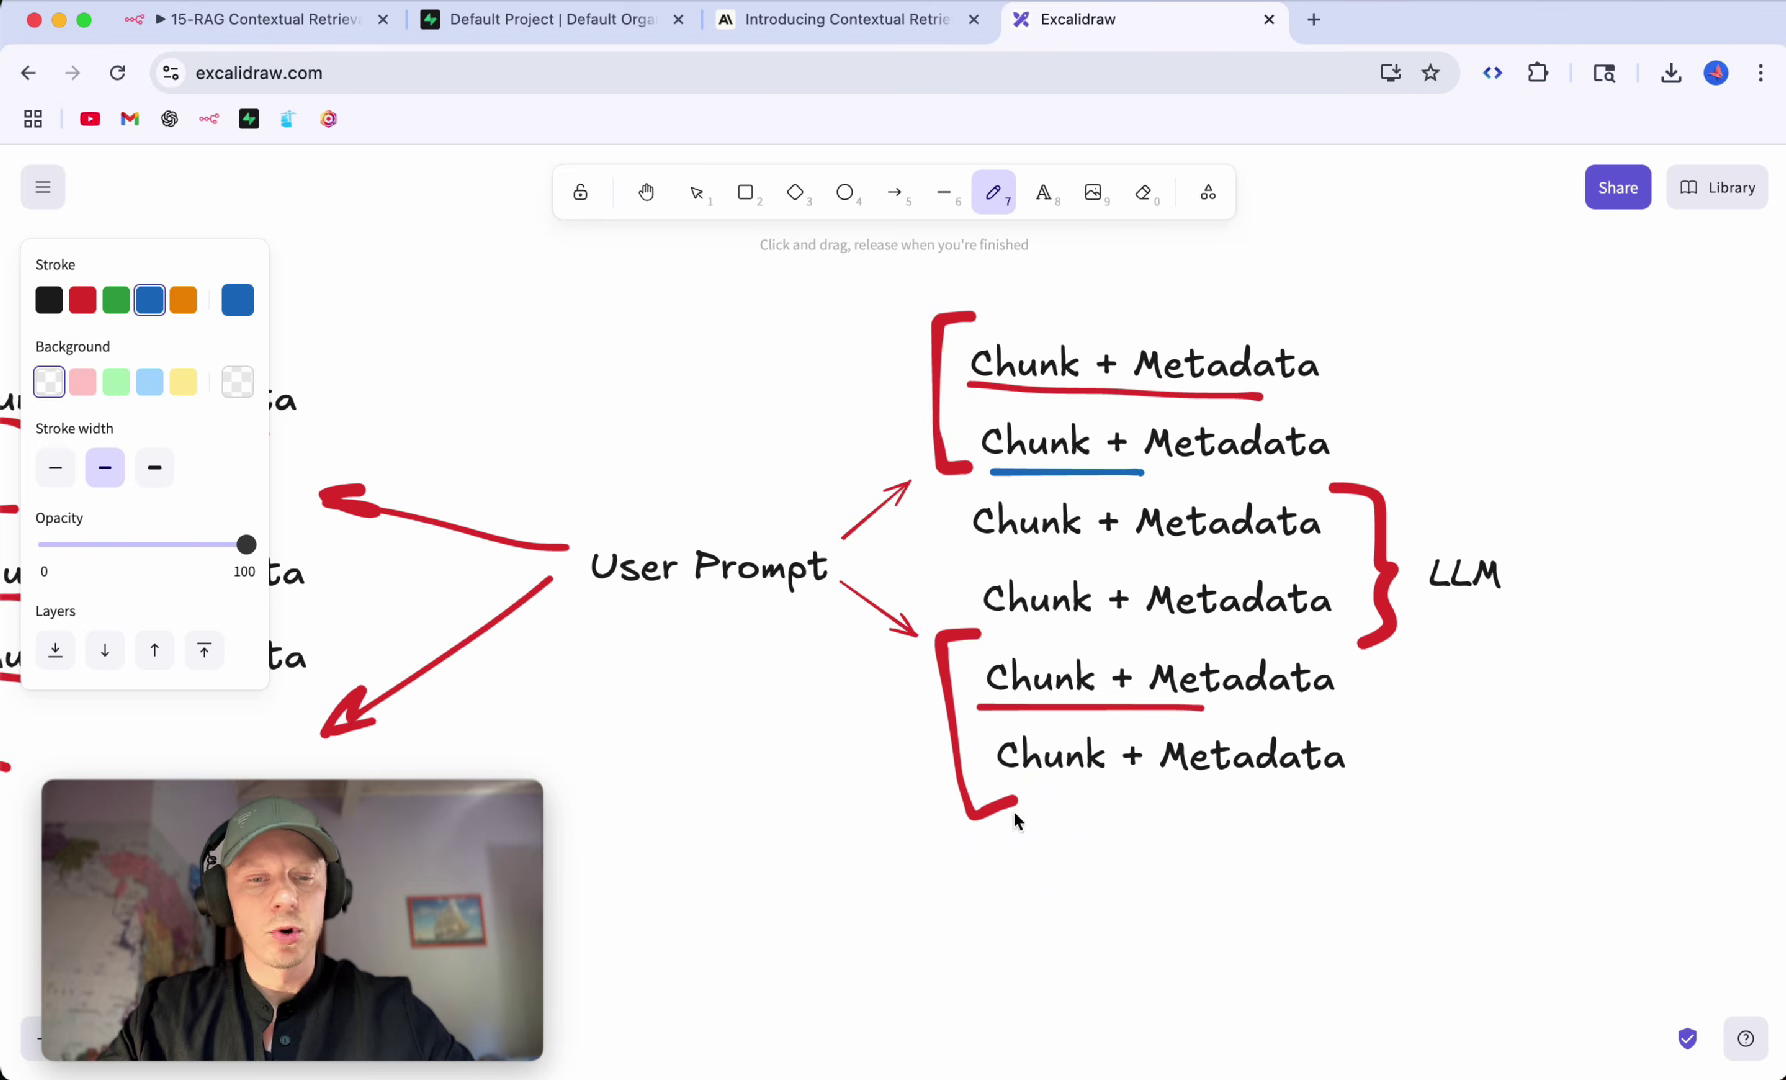
{"action": "left_click_drag", "start_coordinate": [1001, 779], "coordinate": [1088, 779]}
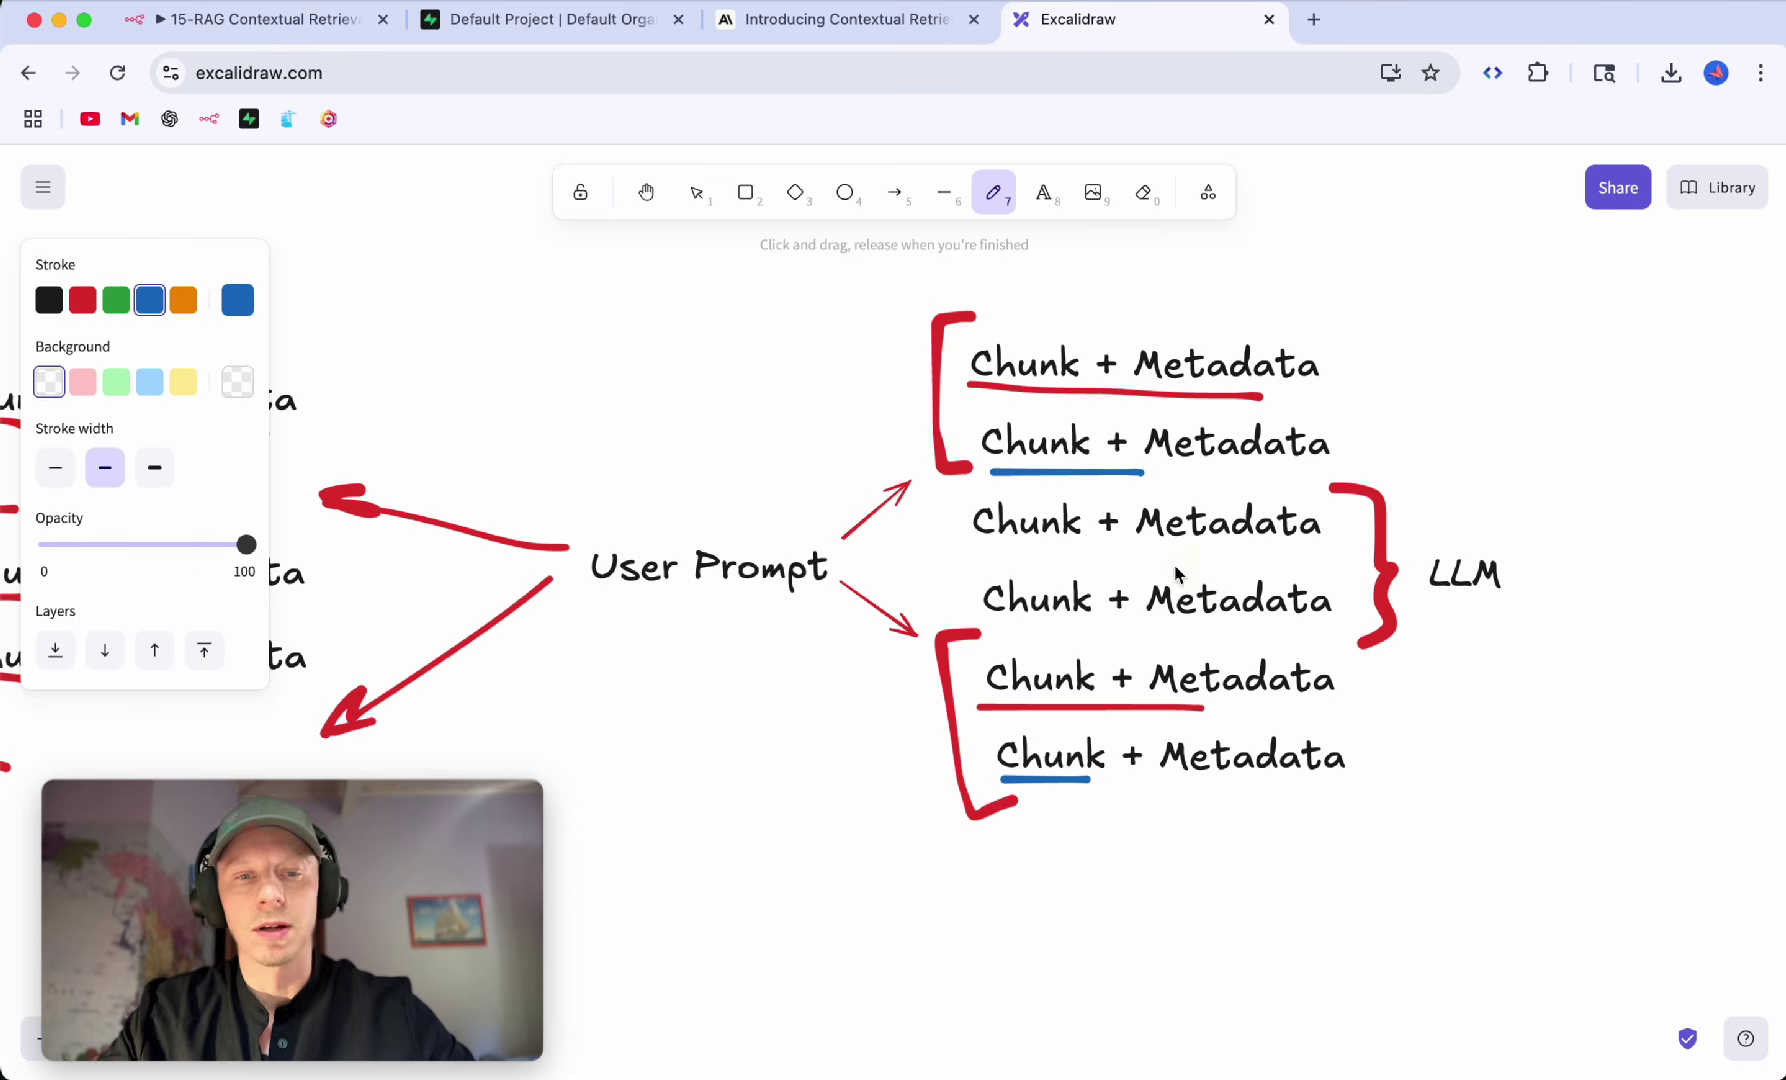
{"action": "scroll", "coordinate": [1180, 578], "scroll_direction": "right", "scroll_amount": 3}
{"action": "scroll", "coordinate": [1180, 578], "scroll_direction": "up", "scroll_amount": 1}
{"action": "left_click_drag", "start_coordinate": [786, 390], "coordinate": [812, 442]}
{"action": "left_click_drag", "start_coordinate": [835, 380], "coordinate": [779, 442]}
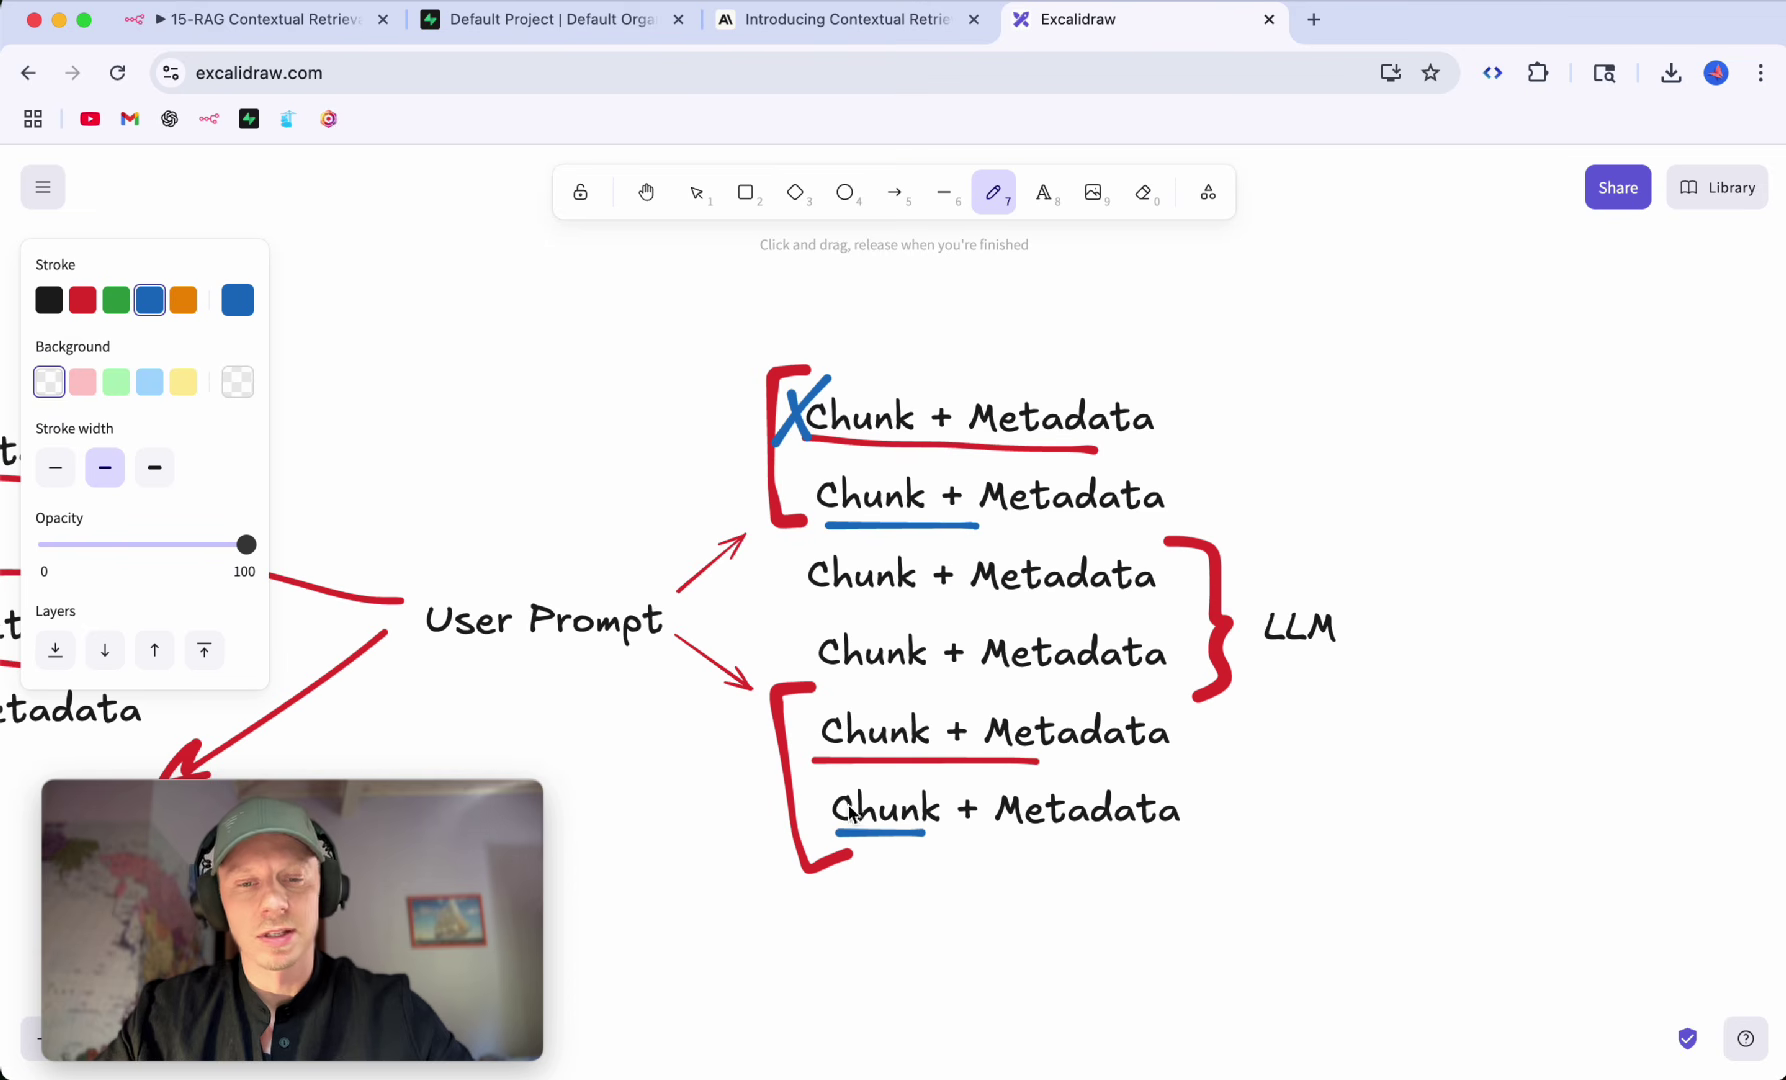
{"action": "mouse_move", "coordinate": [808, 708]}
{"action": "left_mouse_down"}
{"action": "mouse_move", "coordinate": [845, 768]}
{"action": "mouse_move", "coordinate": [806, 752]}
{"action": "left_mouse_up"}
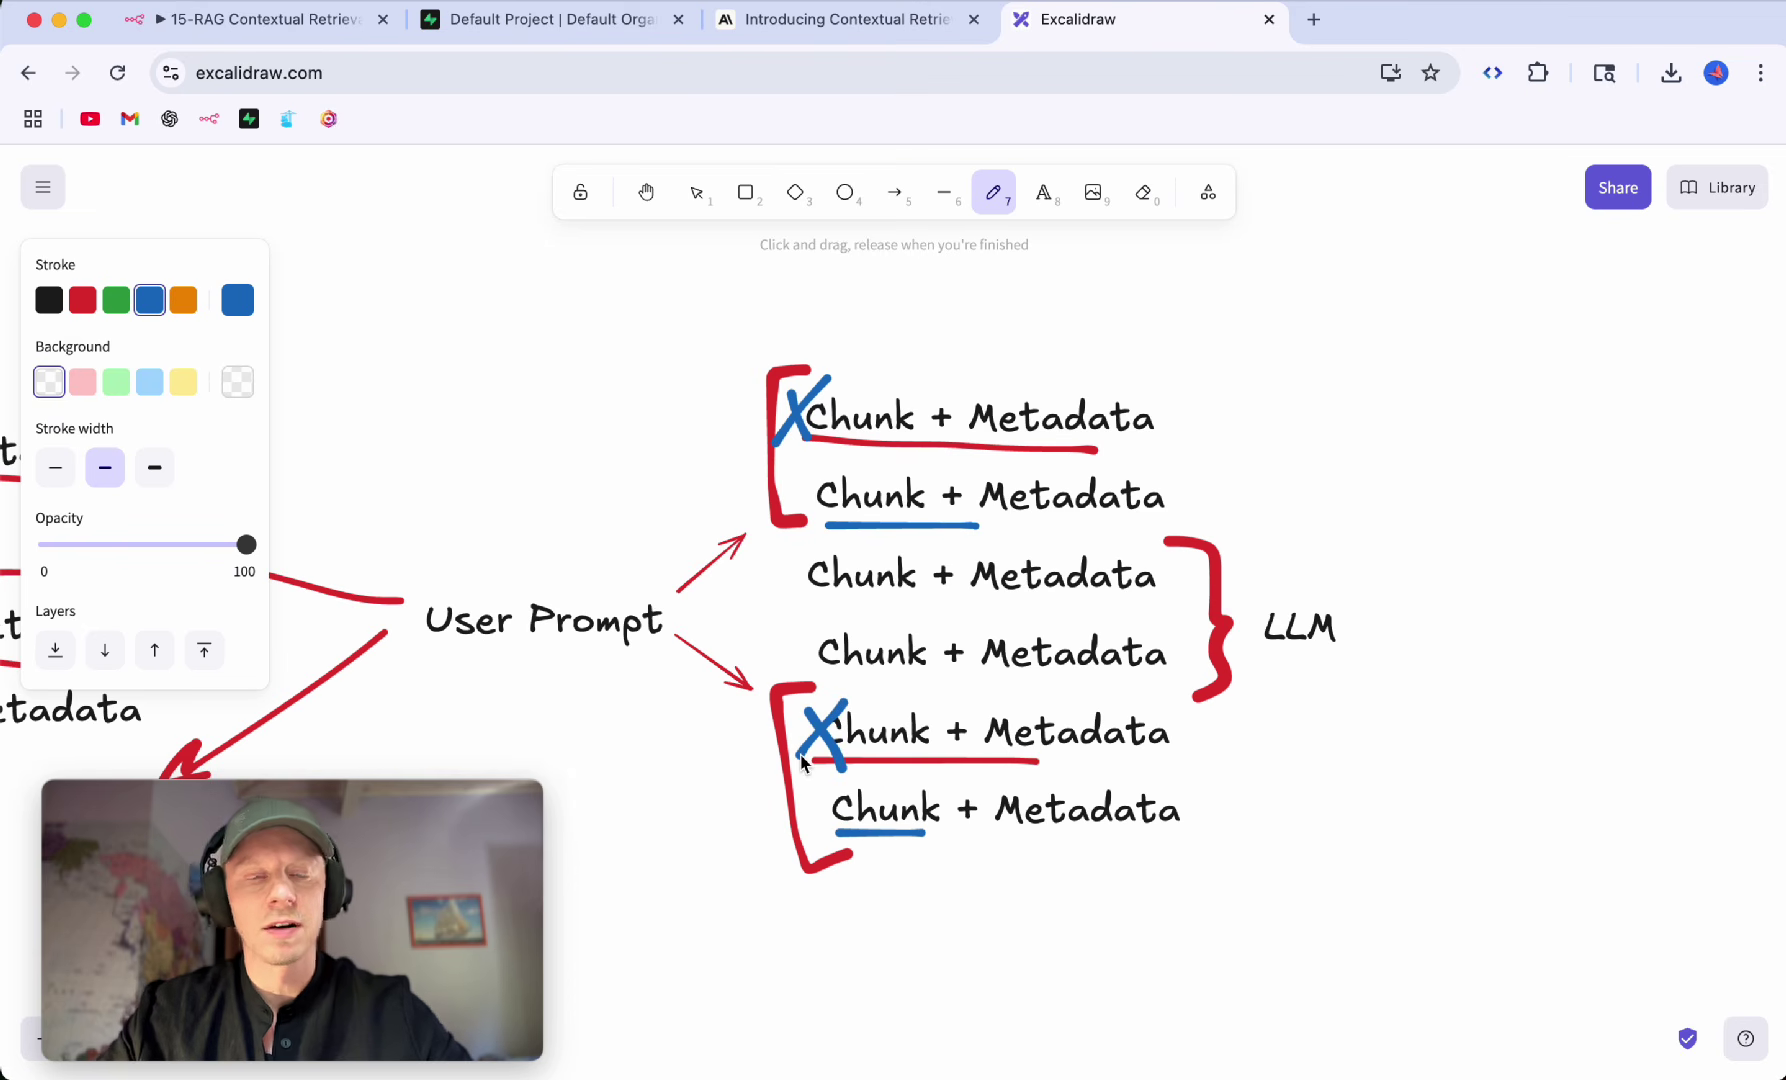
Step: Draw blue arrows from the second and fifth chunks into LLM and one leading out of it
{"action": "key", "text": "a"}
{"action": "left_click_drag", "start_coordinate": [1188, 500], "coordinate": [1275, 578]}
{"action": "left_click_drag", "start_coordinate": [1199, 733], "coordinate": [1268, 668]}
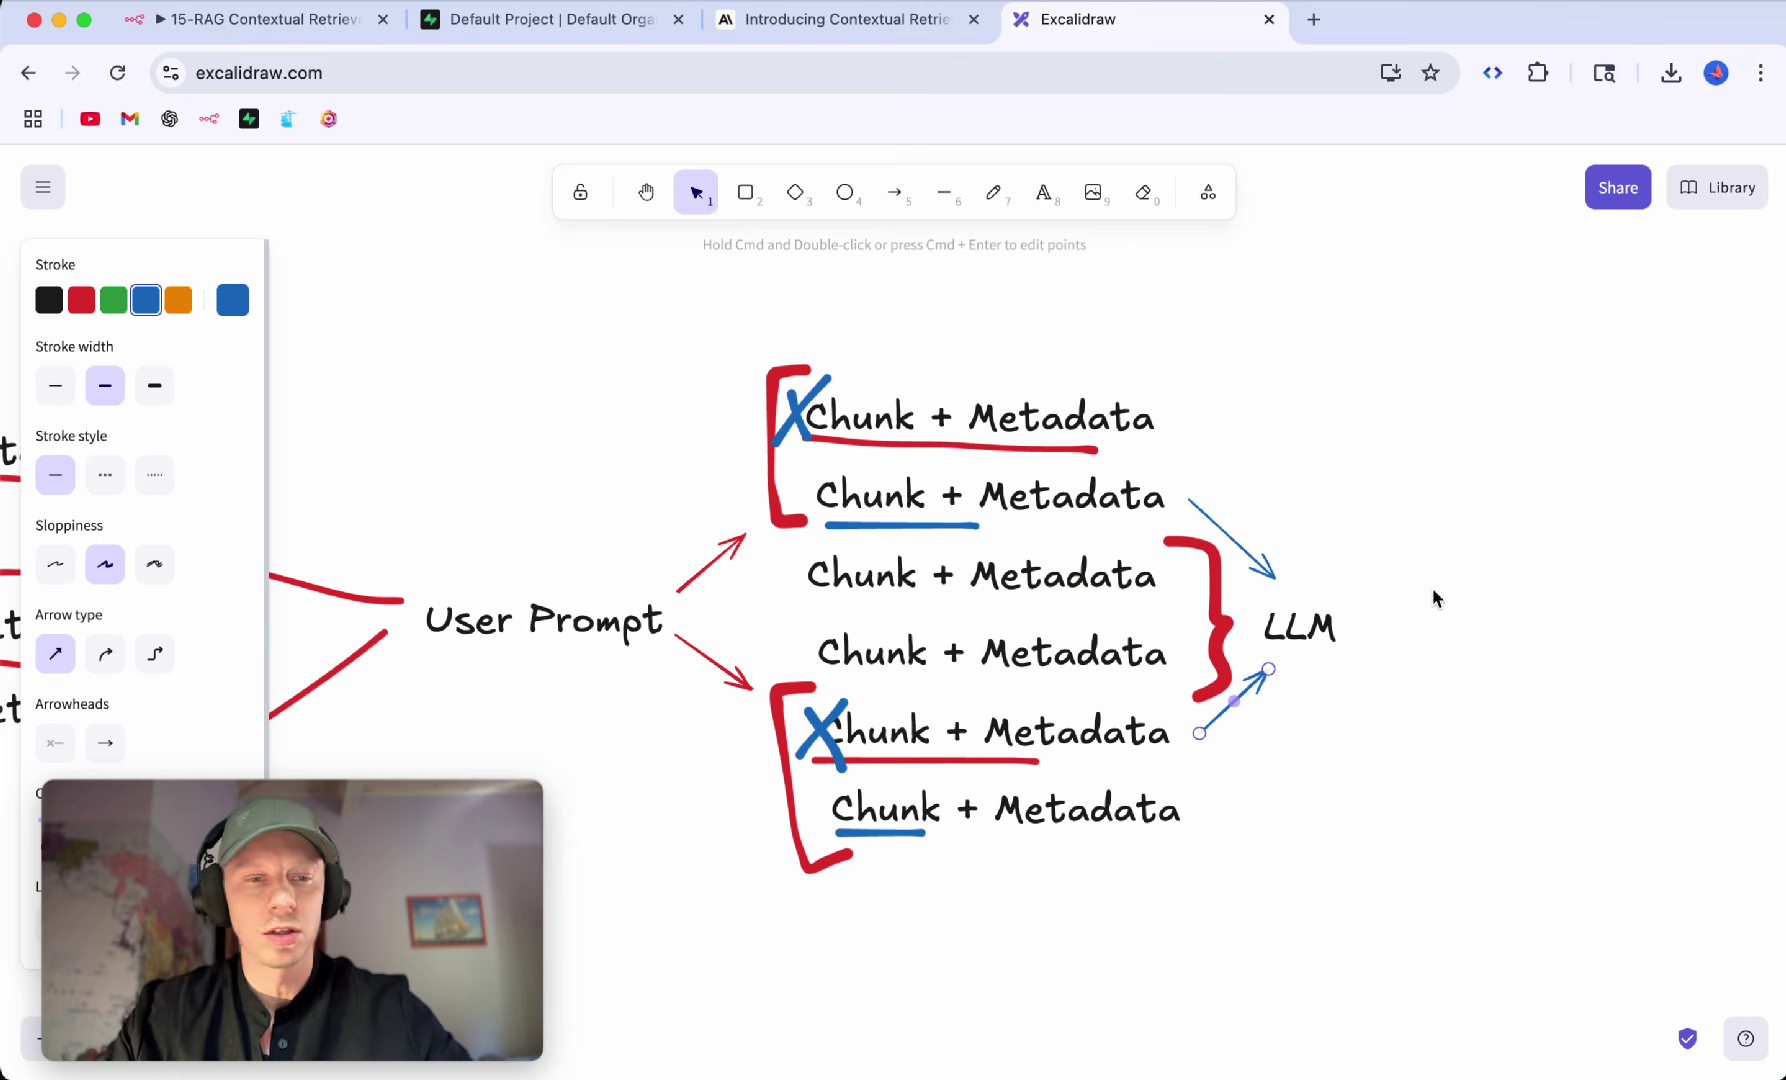
{"action": "left_click_drag", "start_coordinate": [1340, 630], "coordinate": [1398, 630]}
{"action": "key", "text": "a"}
{"action": "left_click_drag", "start_coordinate": [1415, 630], "coordinate": [1515, 632]}
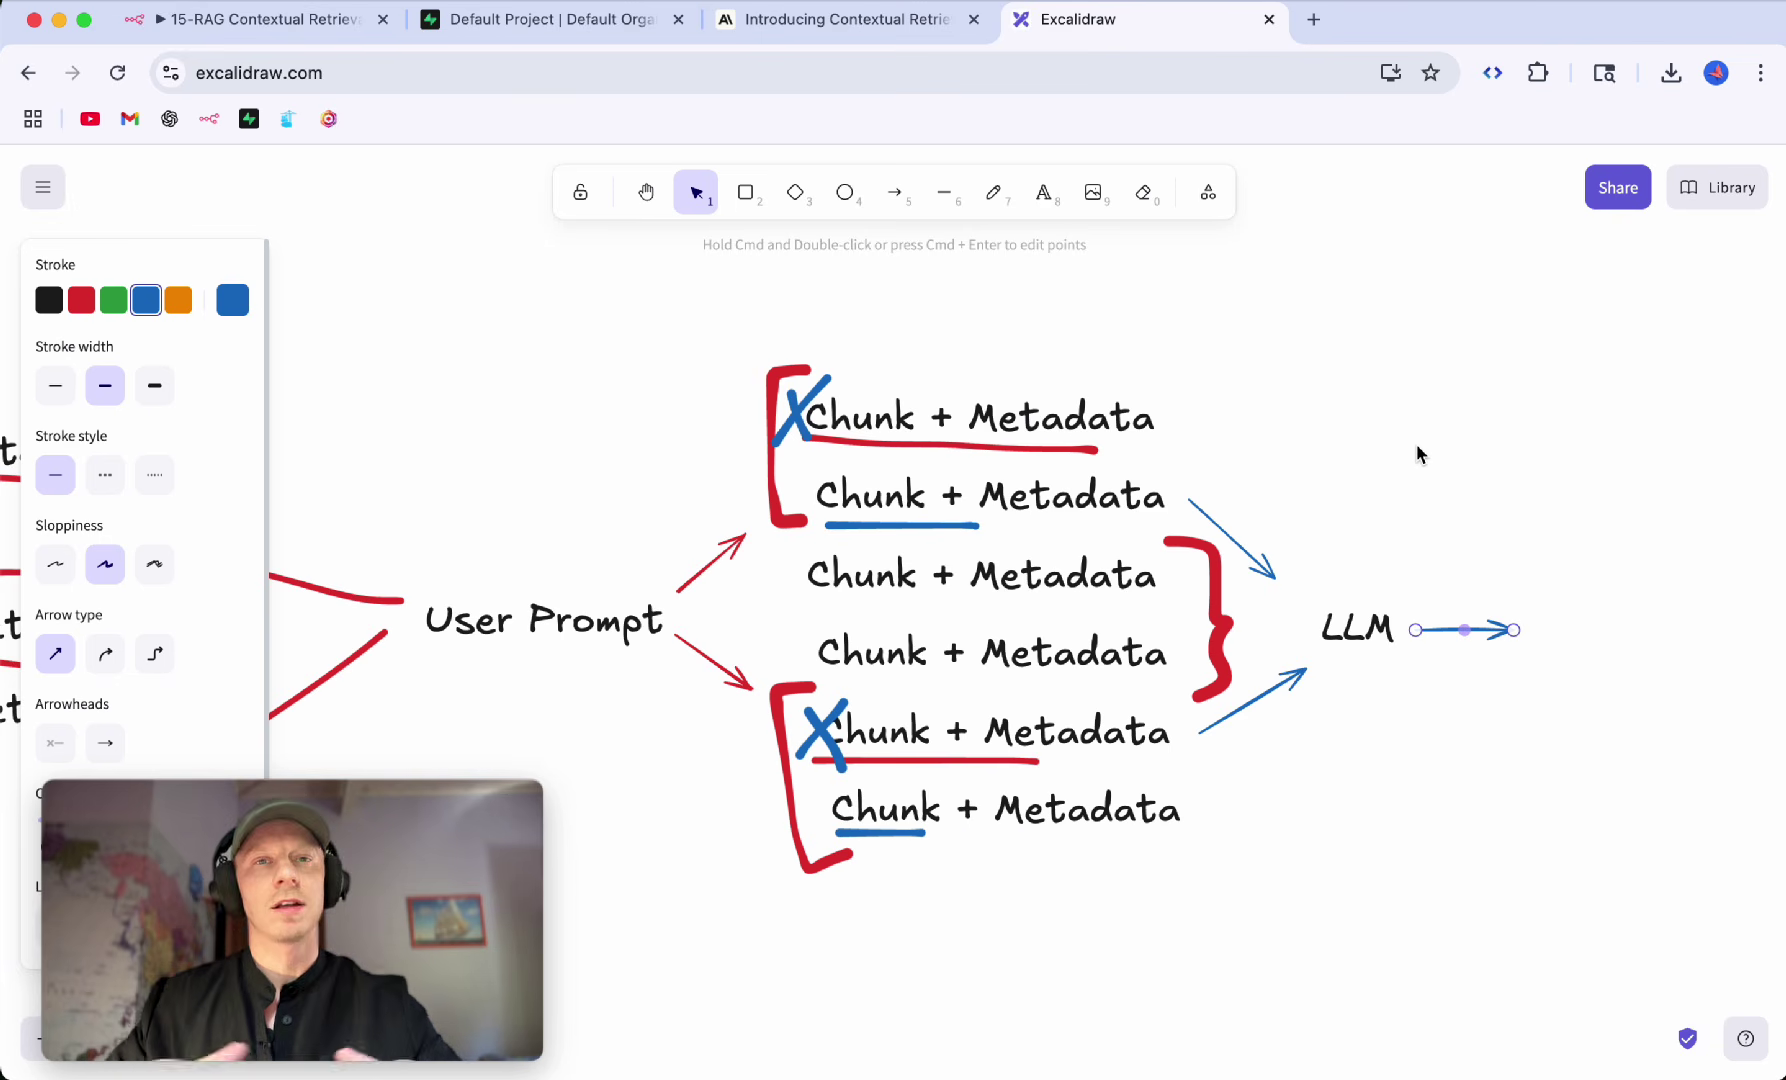
{"action": "key", "text": "ctrl+shift+Tab"}
Step: Select part of the article title and scroll down through the Contextual Retrieval article
{"action": "left_click_drag", "start_coordinate": [566, 412], "coordinate": [1187, 412]}
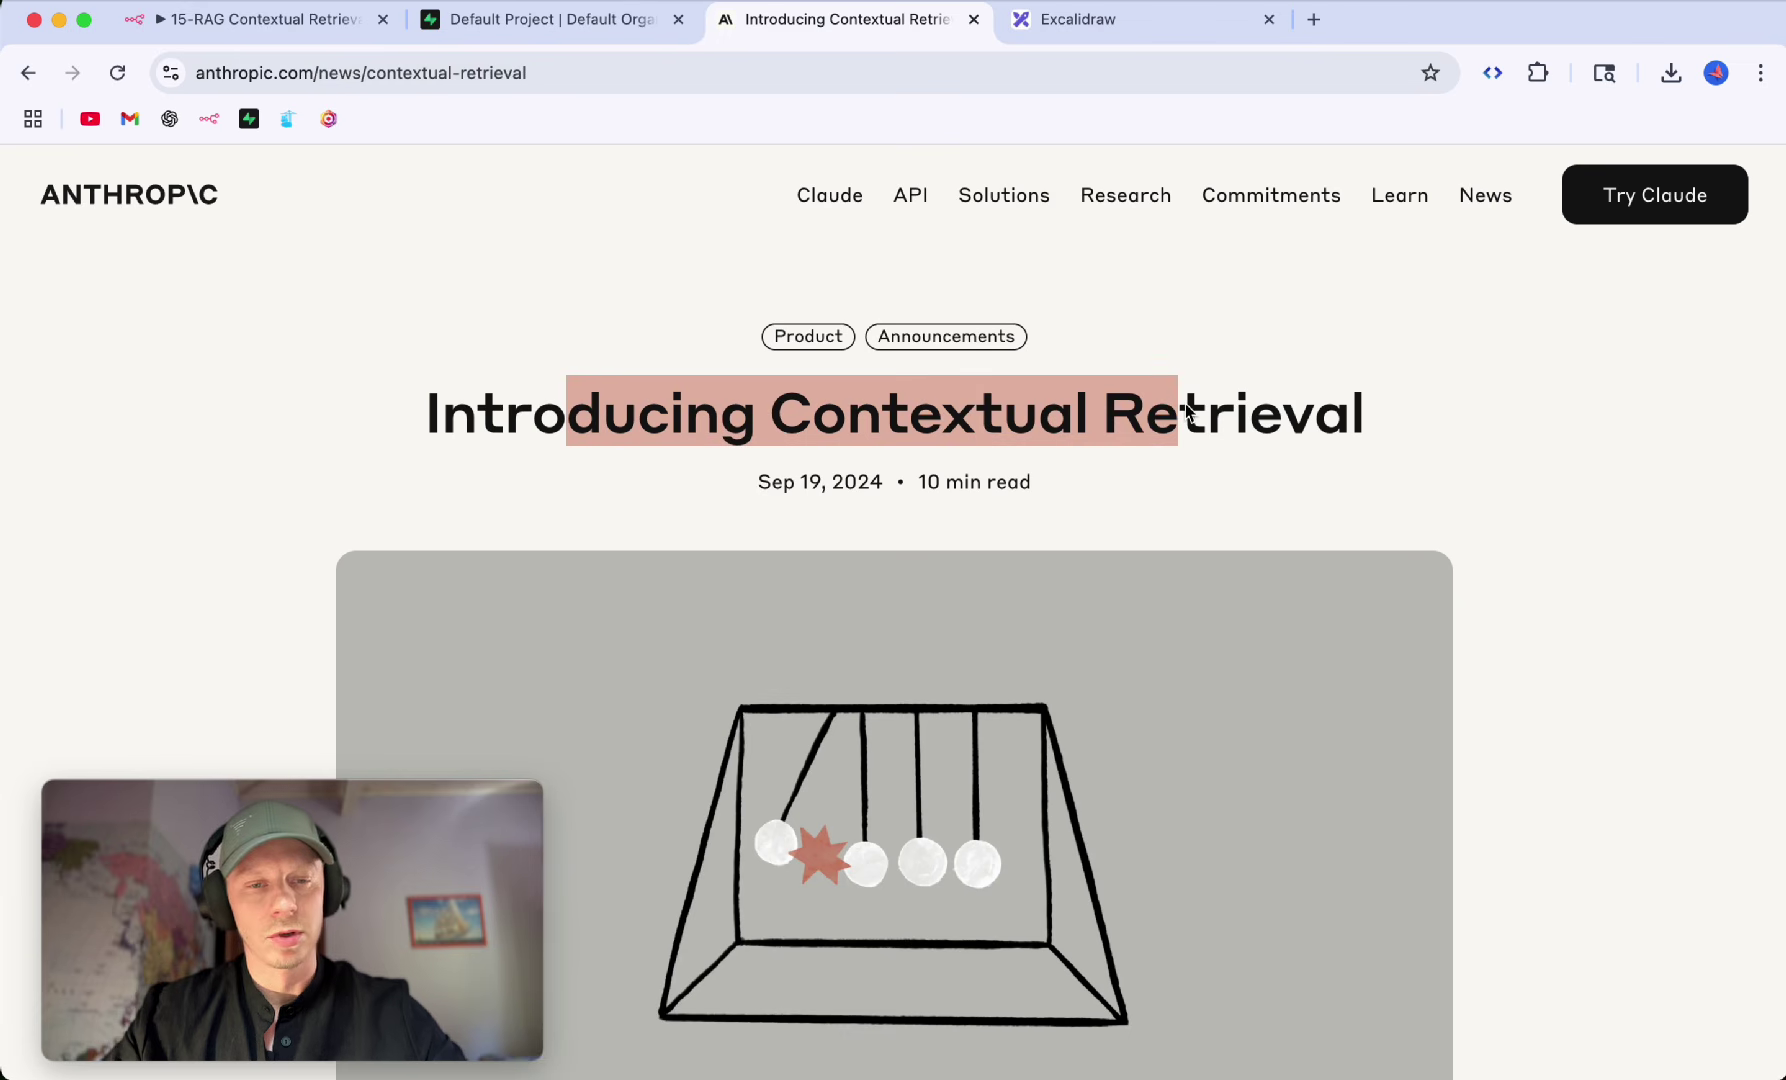
{"action": "left_click", "coordinate": [1255, 415]}
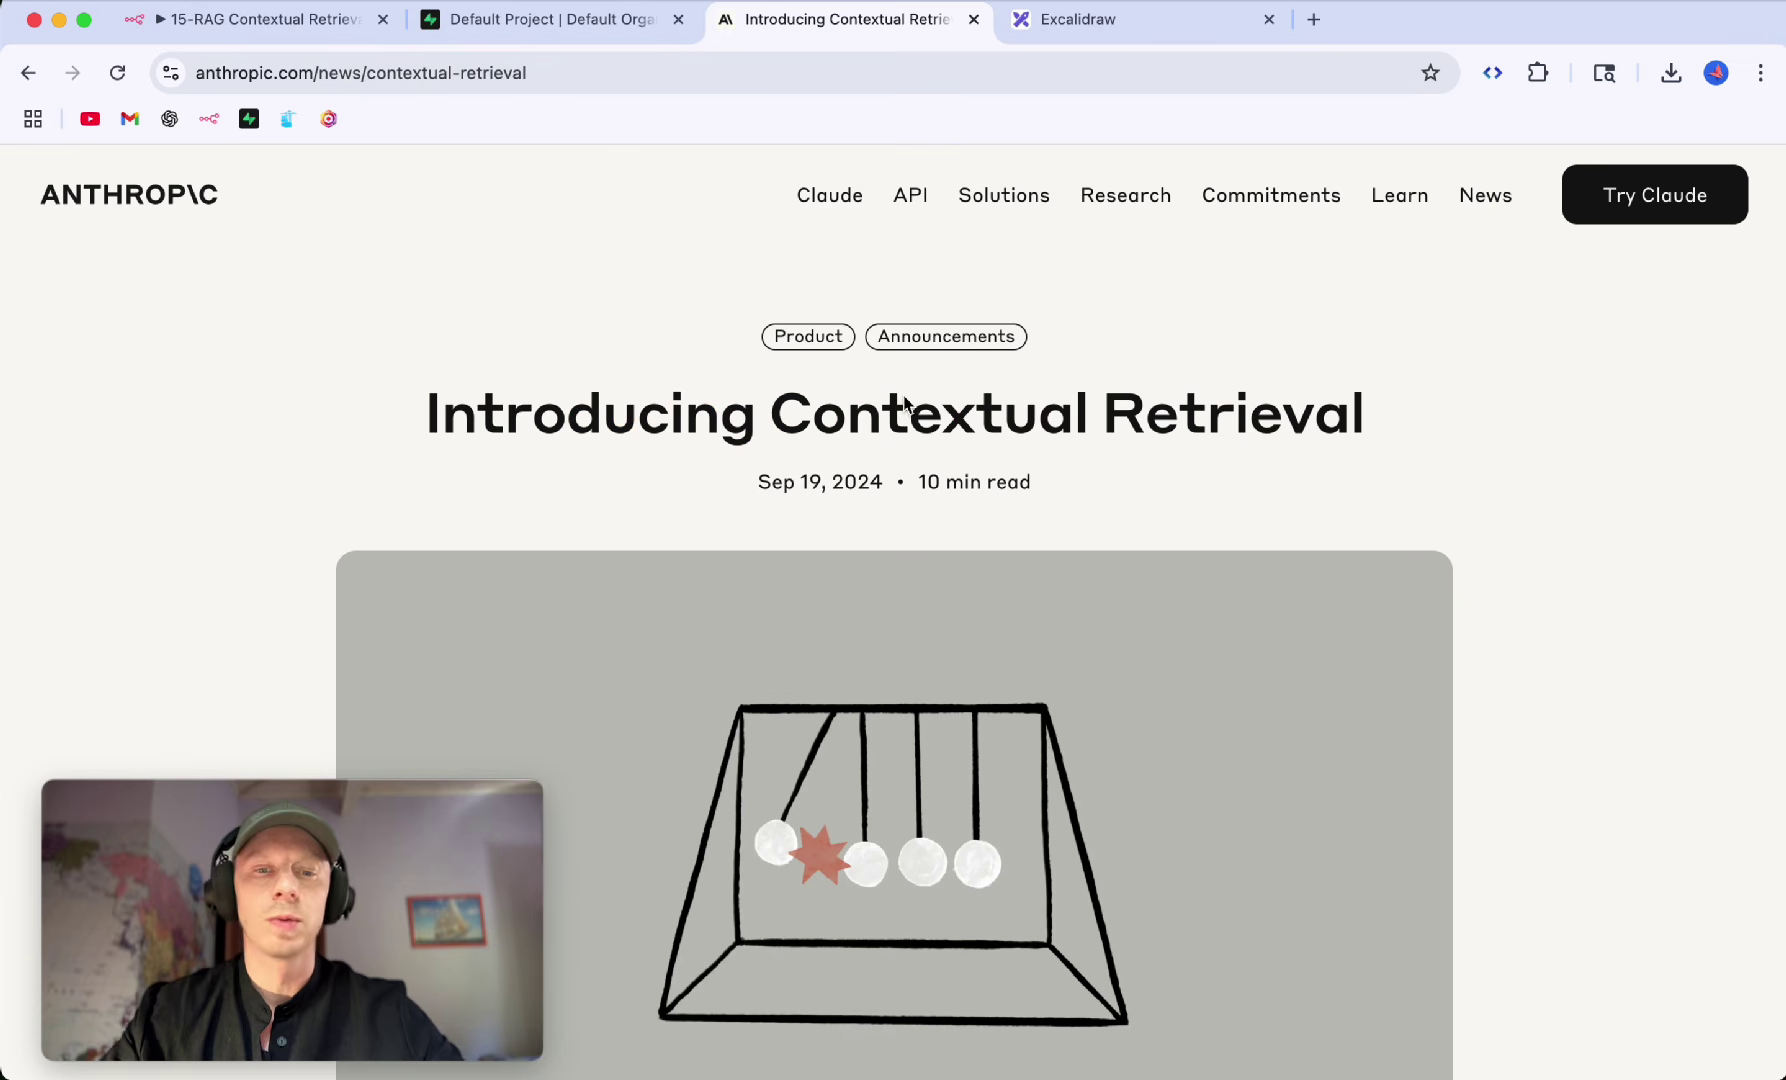
{"action": "scroll", "coordinate": [706, 470], "scroll_direction": "down", "scroll_amount": 10}
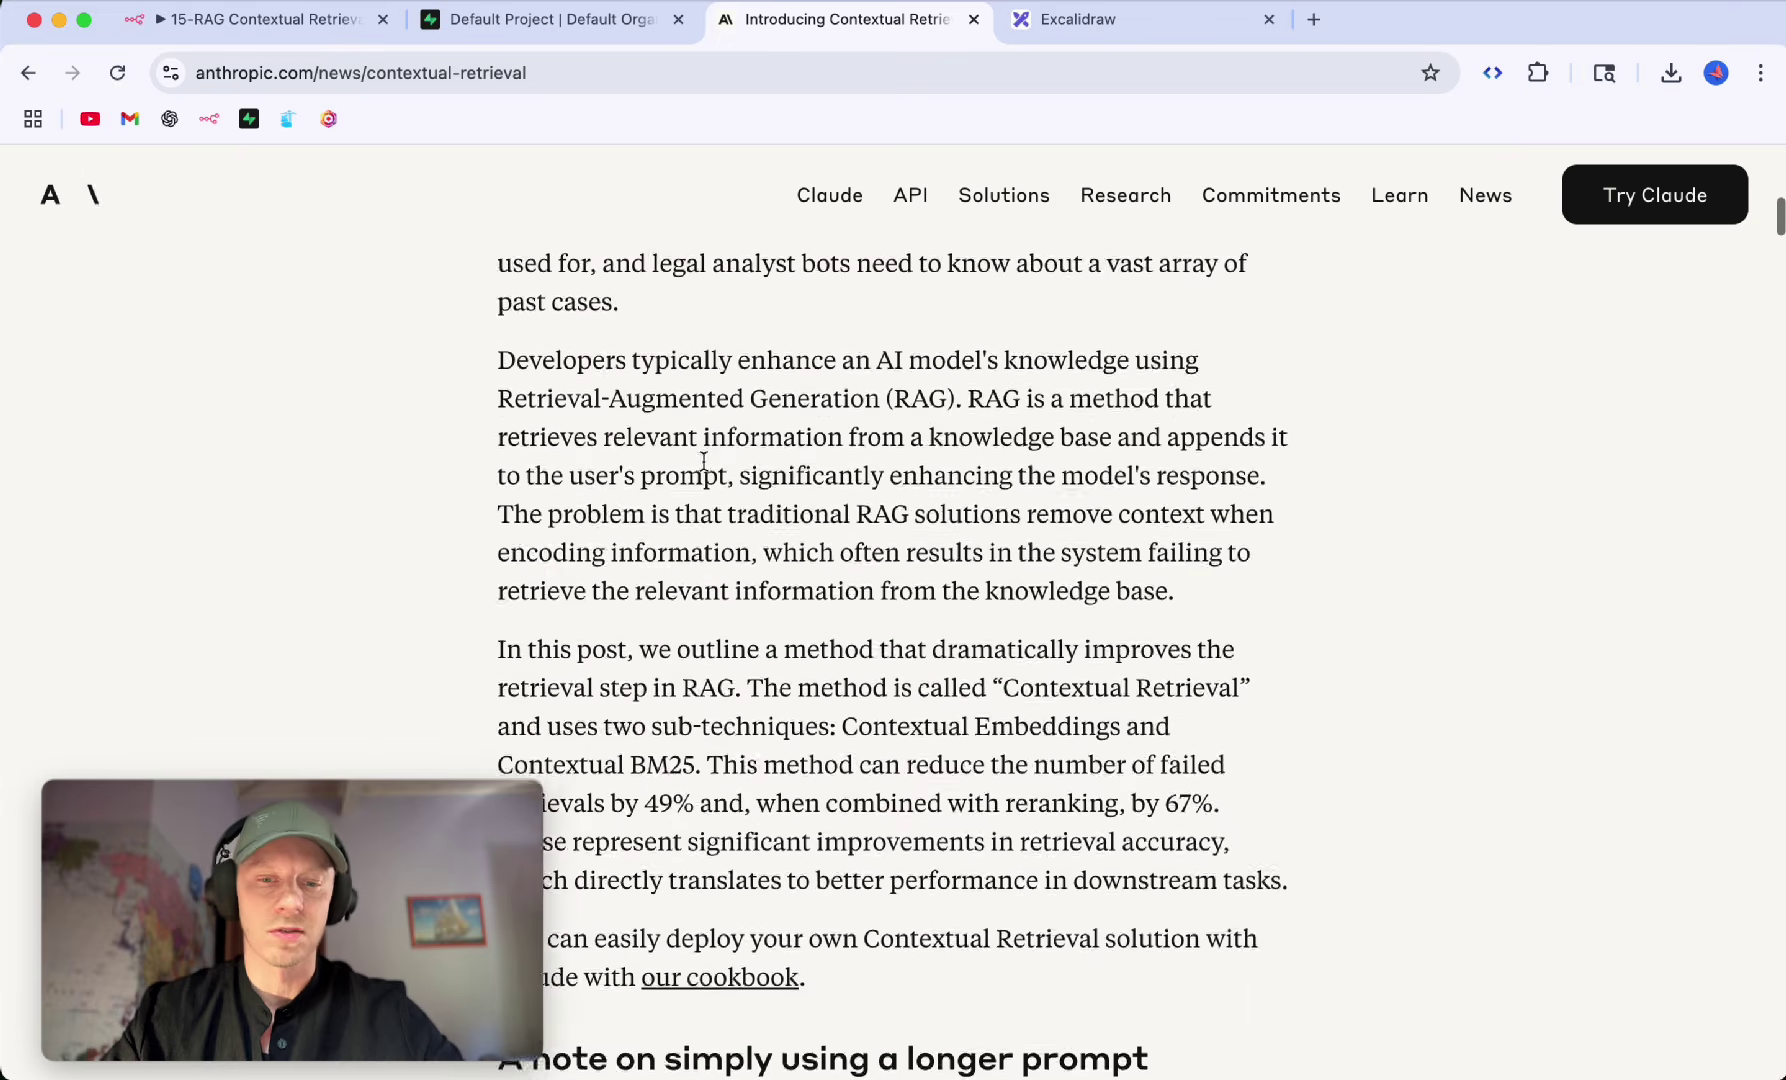
{"action": "scroll", "coordinate": [841, 676], "scroll_direction": "up", "scroll_amount": 10}
{"action": "scroll", "coordinate": [843, 672], "scroll_direction": "down", "scroll_amount": 20}
{"action": "scroll", "coordinate": [843, 672], "scroll_direction": "down", "scroll_amount": 15}
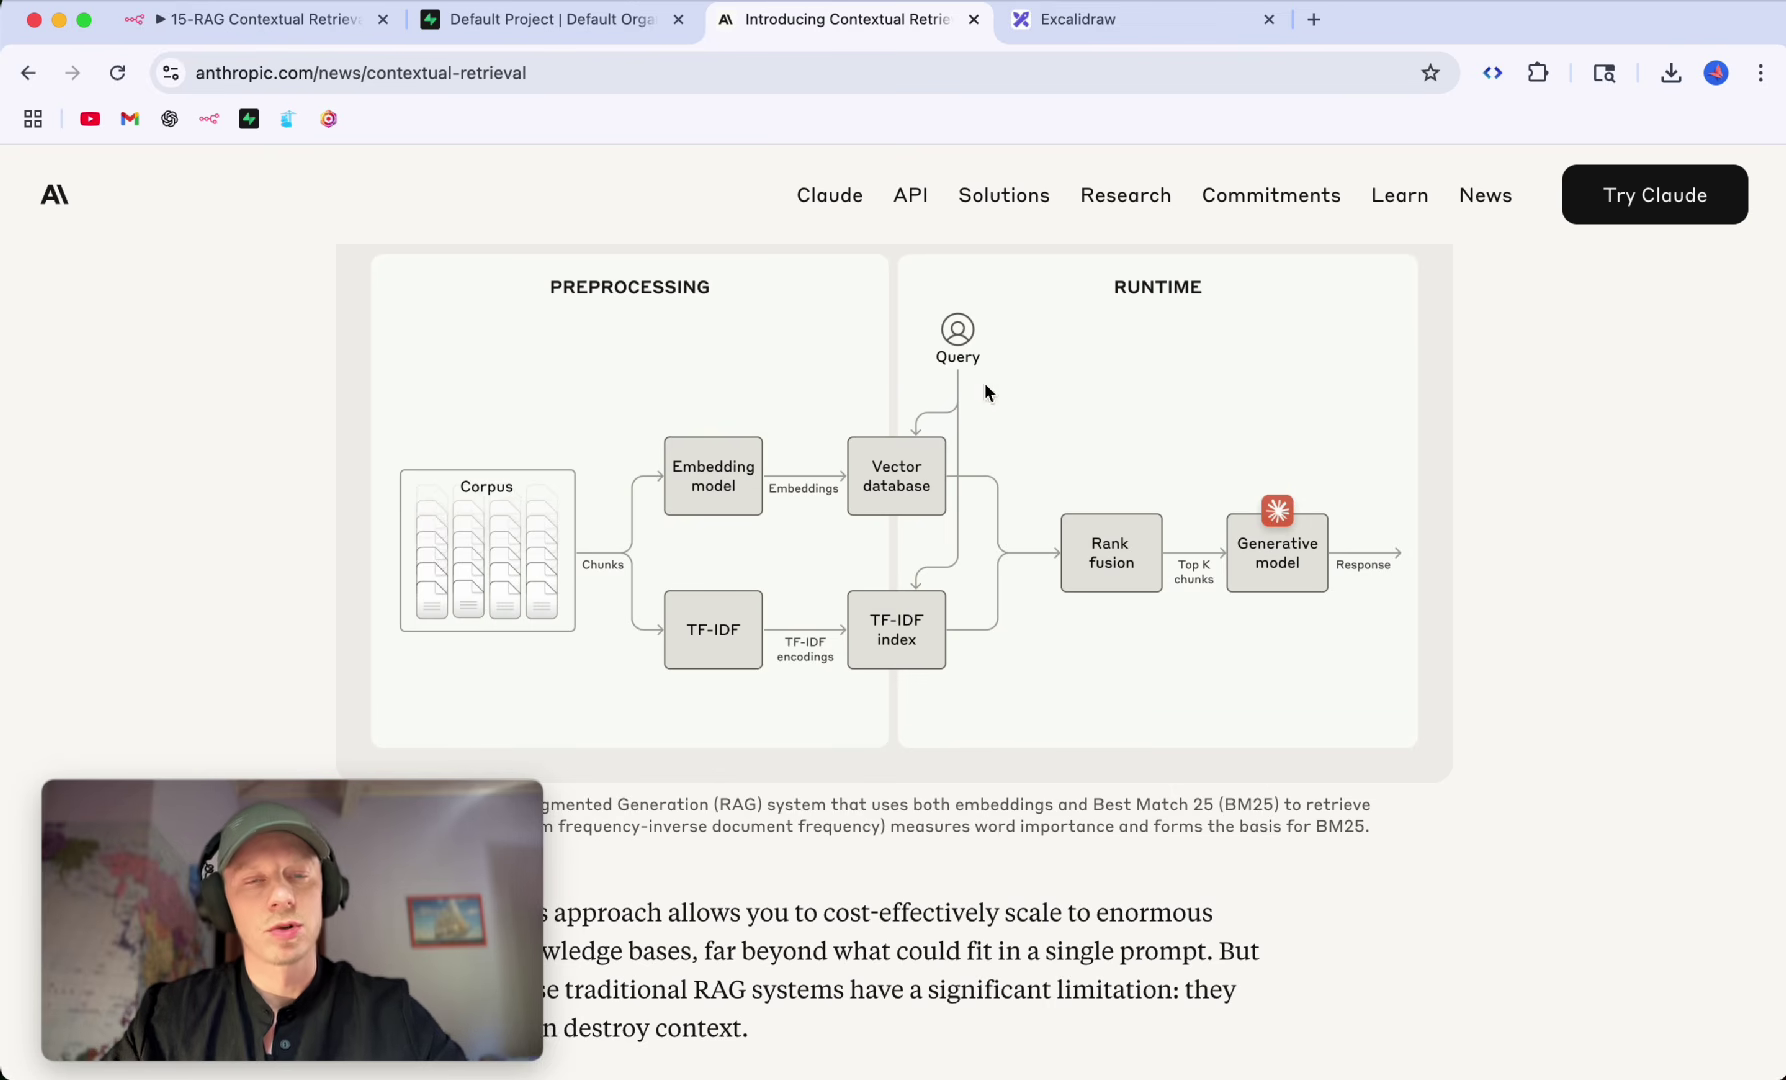
{"action": "scroll", "coordinate": [840, 520], "scroll_direction": "down", "scroll_amount": 10}
{"action": "scroll", "coordinate": [840, 516], "scroll_direction": "down", "scroll_amount": 5}
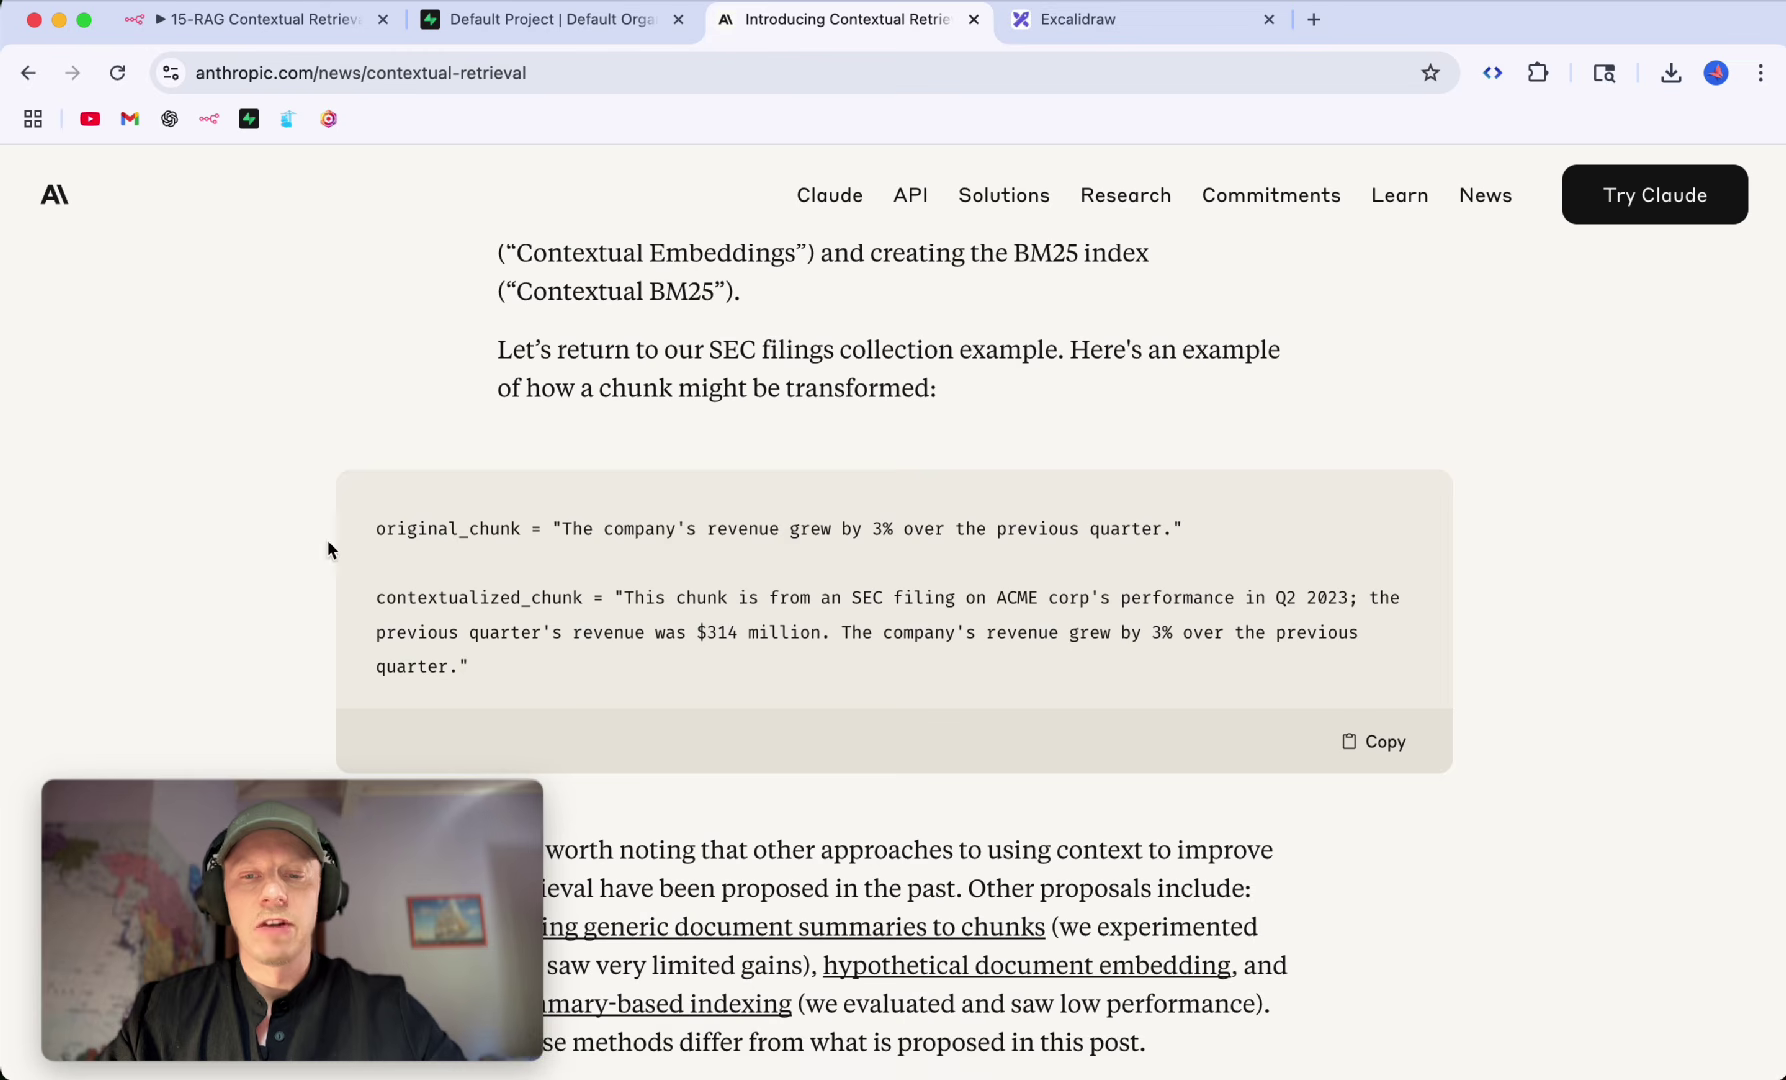
Step: Highlight the contextualized_chunk example's added context and original sentence, then read further down
{"action": "left_click_drag", "start_coordinate": [388, 528], "coordinate": [950, 528]}
{"action": "left_click", "coordinate": [1051, 532]}
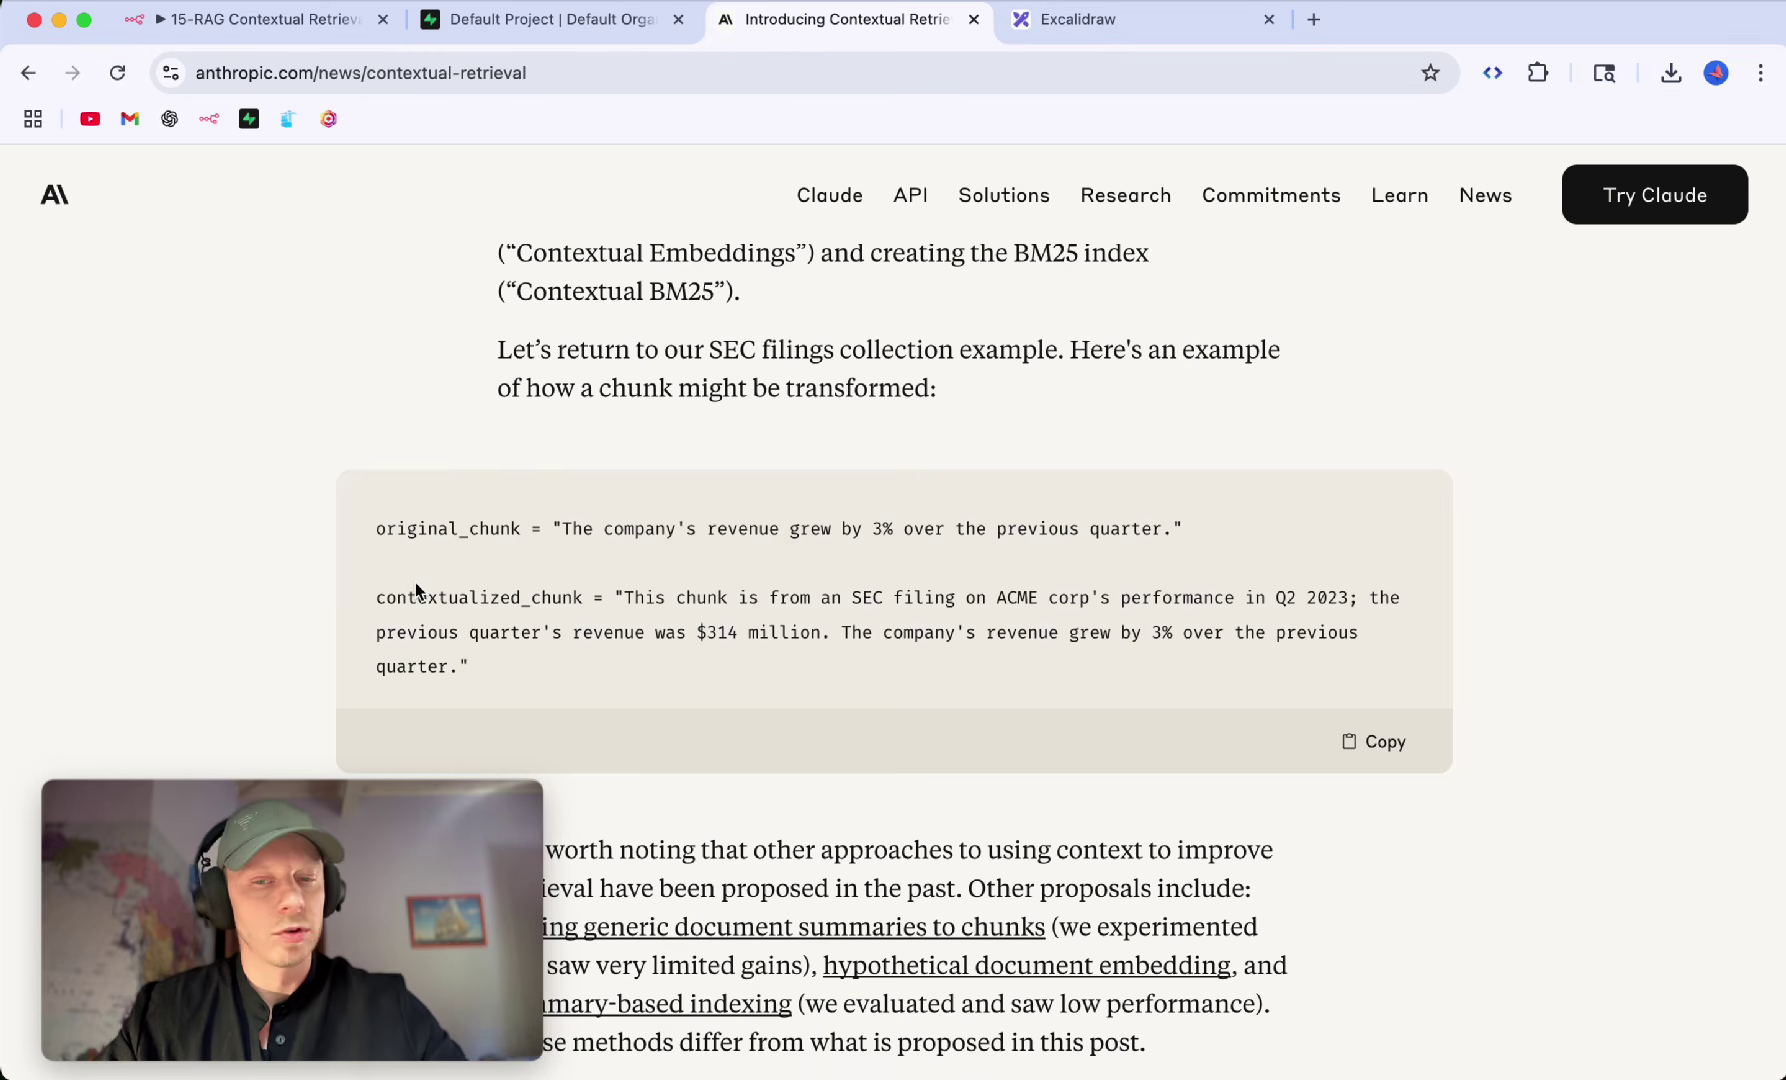
{"action": "left_click_drag", "start_coordinate": [414, 582], "coordinate": [847, 633]}
{"action": "left_click", "coordinate": [847, 633]}
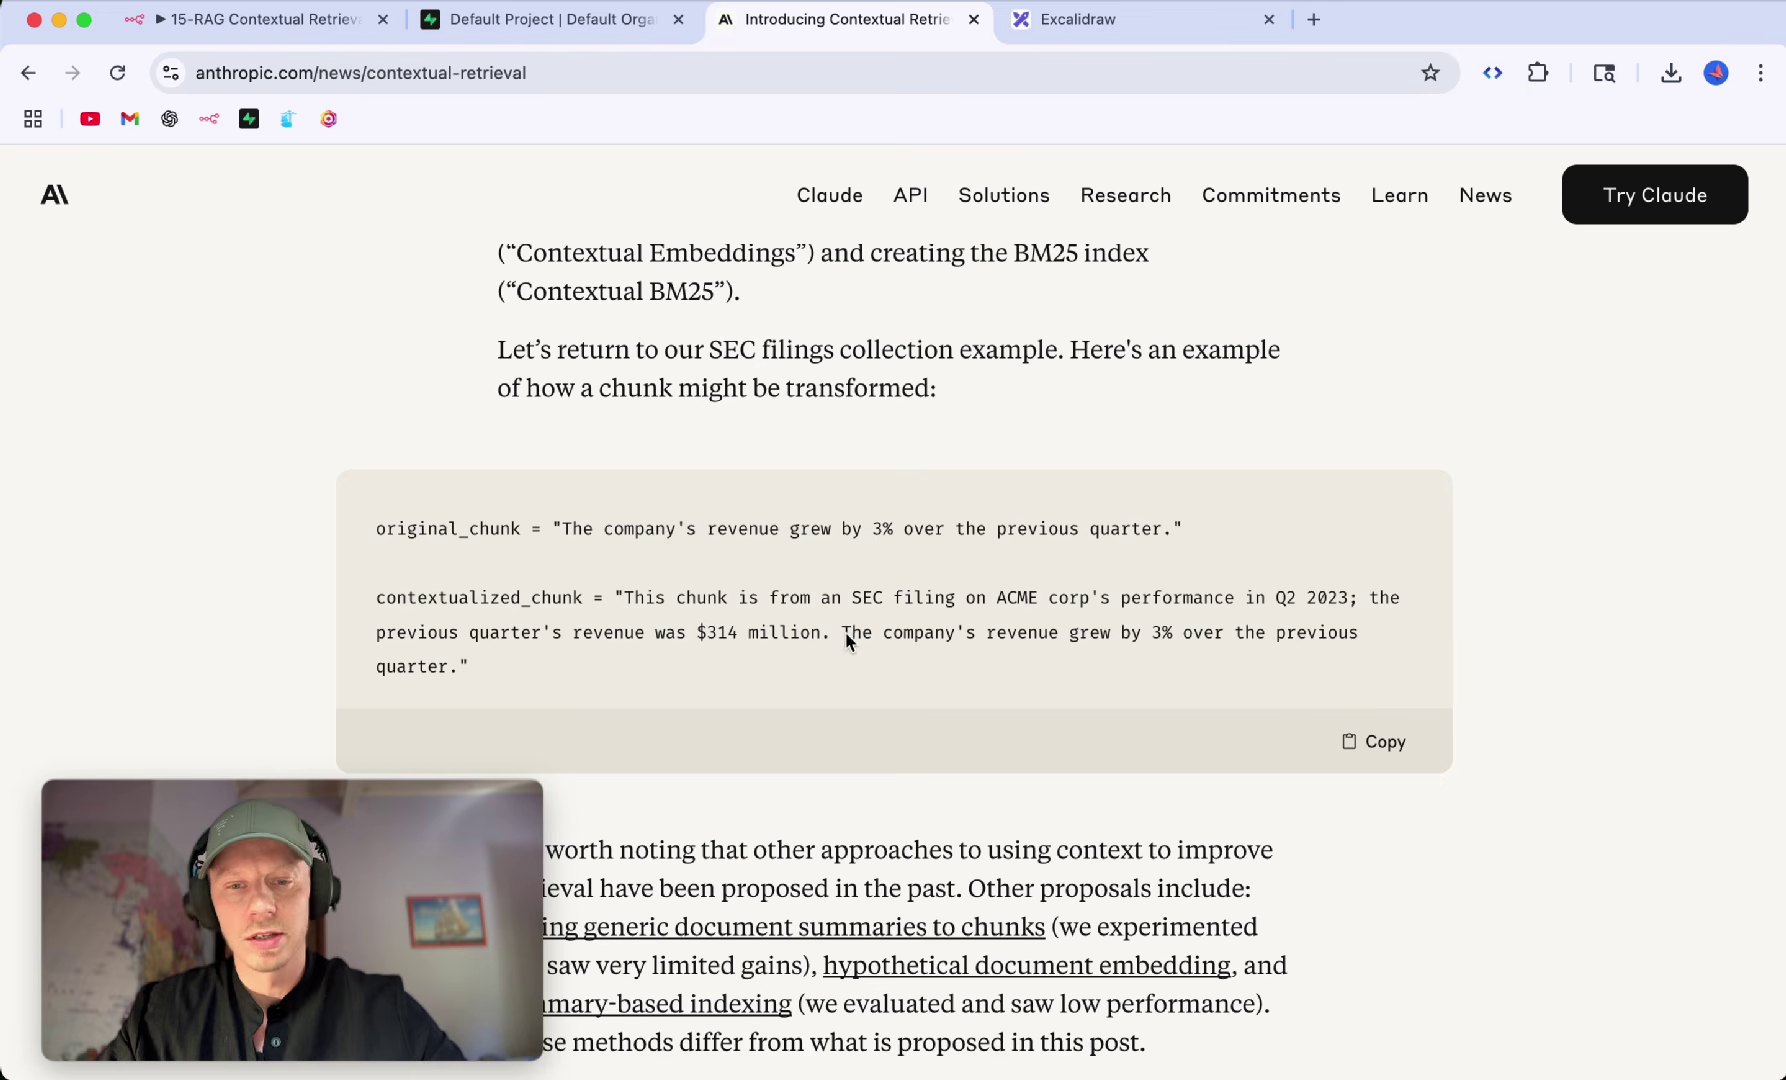
{"action": "left_click_drag", "start_coordinate": [614, 597], "coordinate": [843, 630]}
{"action": "left_click", "coordinate": [918, 603]}
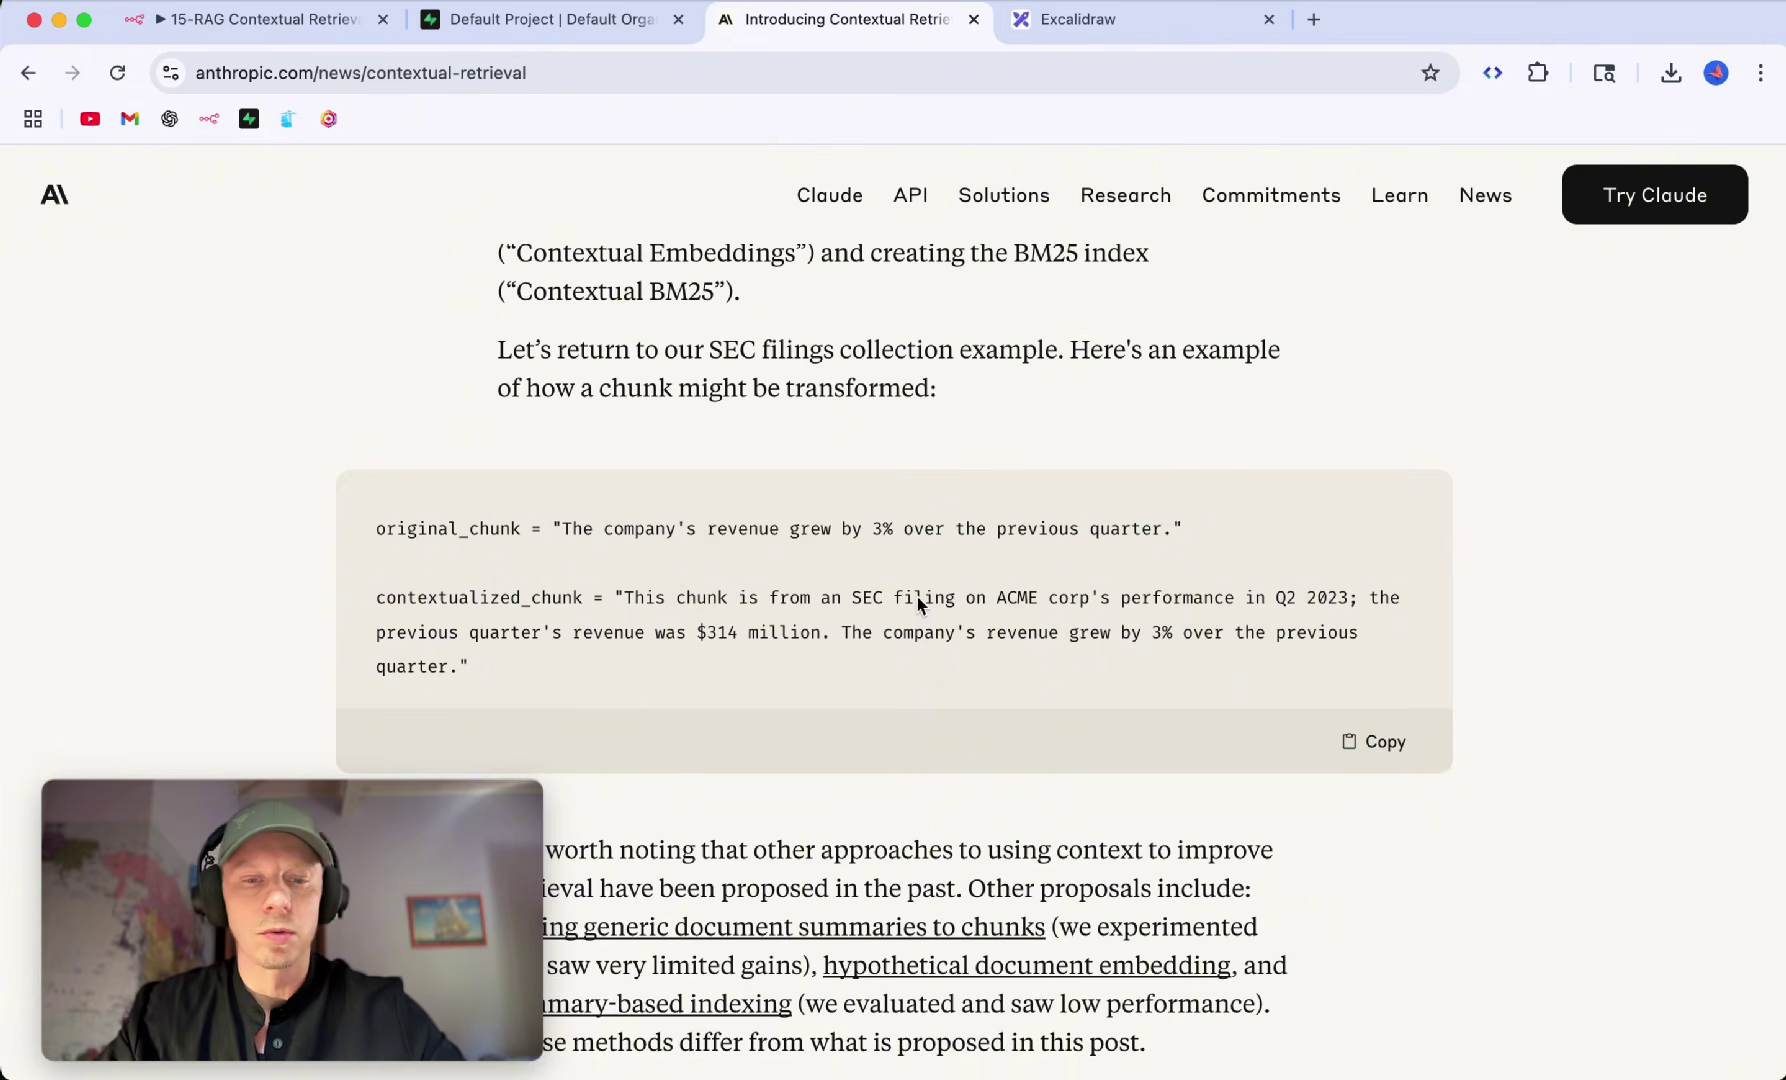
{"action": "left_click_drag", "start_coordinate": [843, 632], "coordinate": [838, 663]}
{"action": "left_click", "coordinate": [910, 620]}
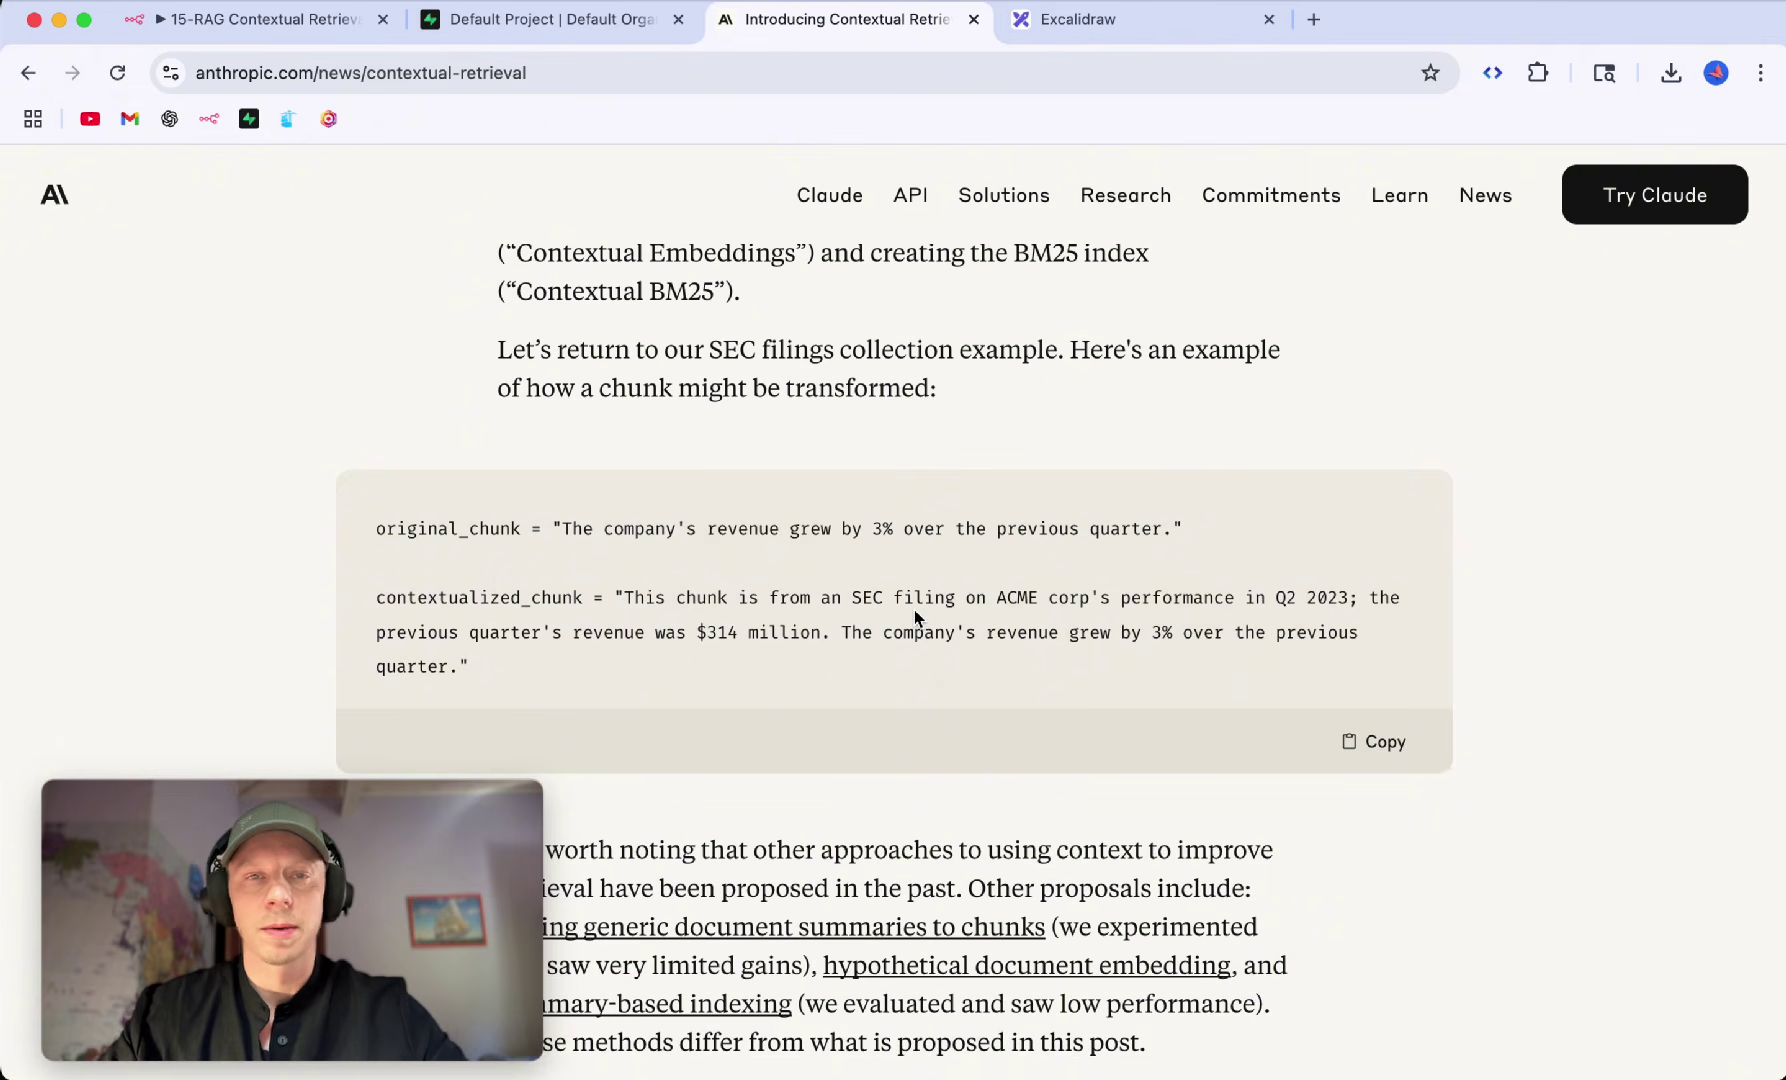
{"action": "scroll", "coordinate": [881, 686], "scroll_direction": "down", "scroll_amount": 10}
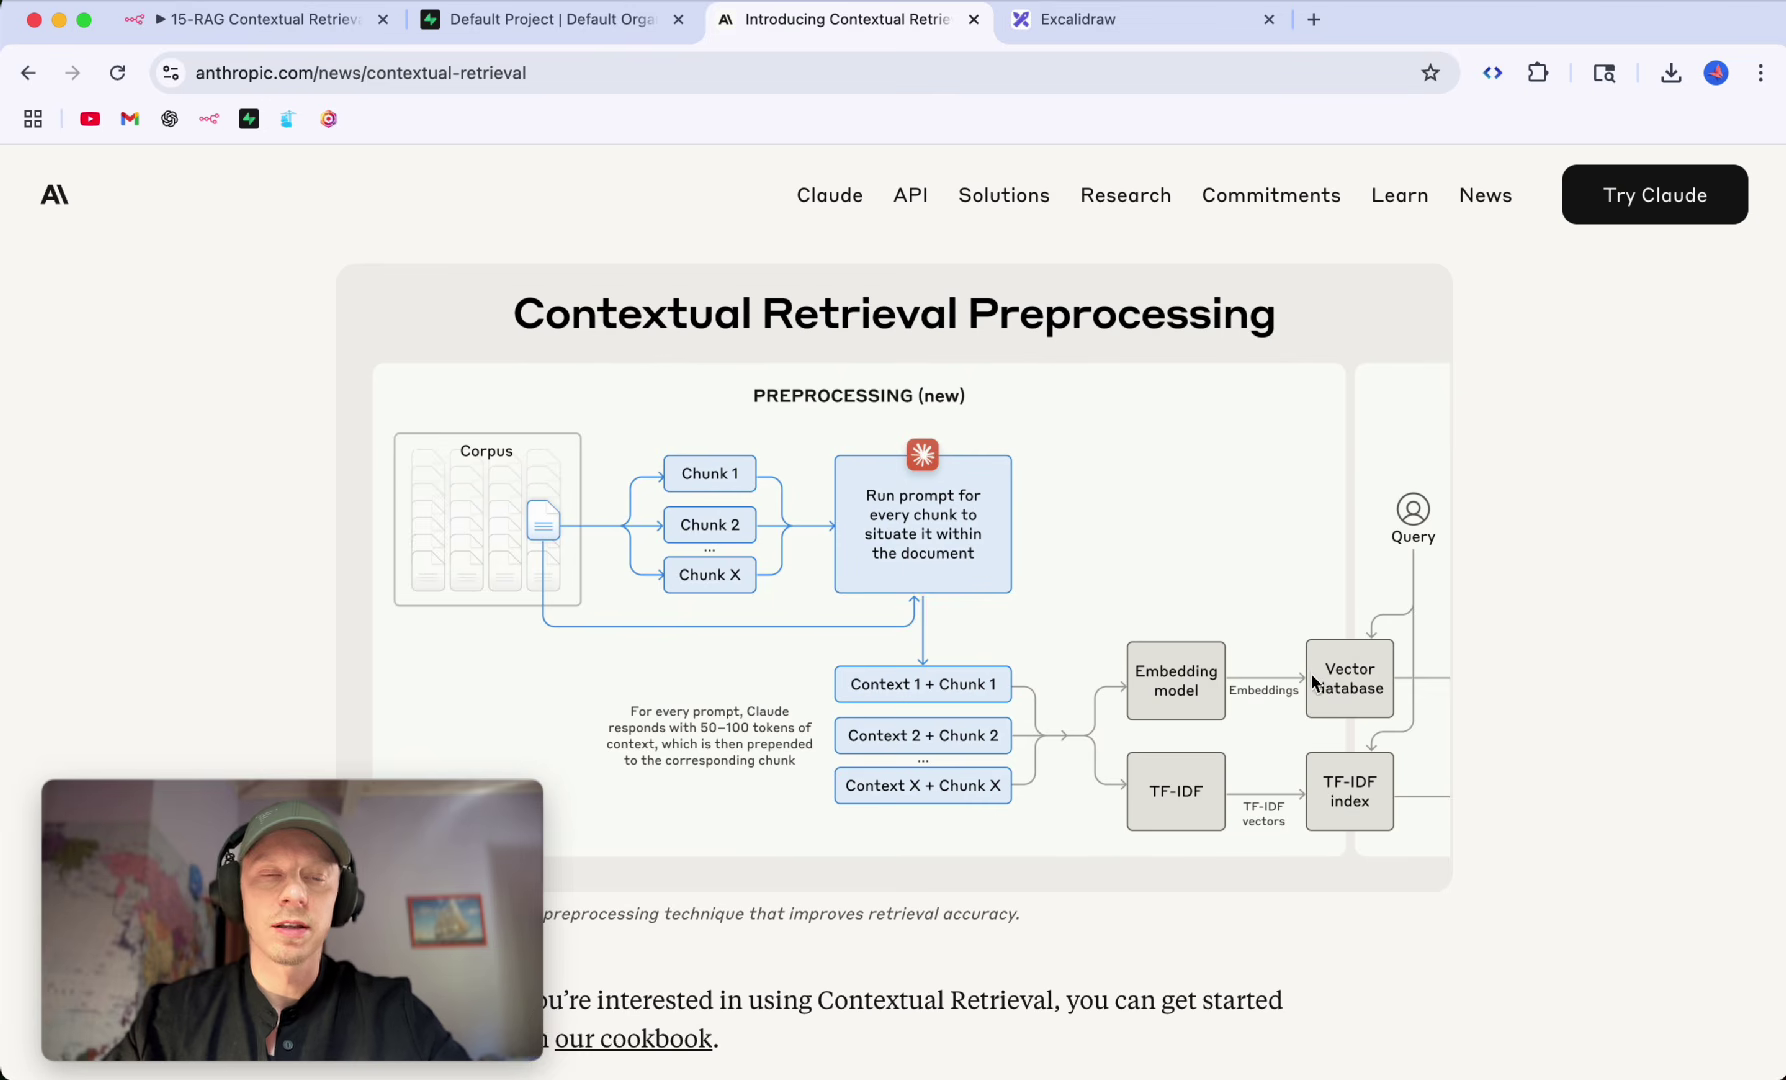
{"action": "scroll", "coordinate": [1309, 680], "scroll_direction": "down", "scroll_amount": 15}
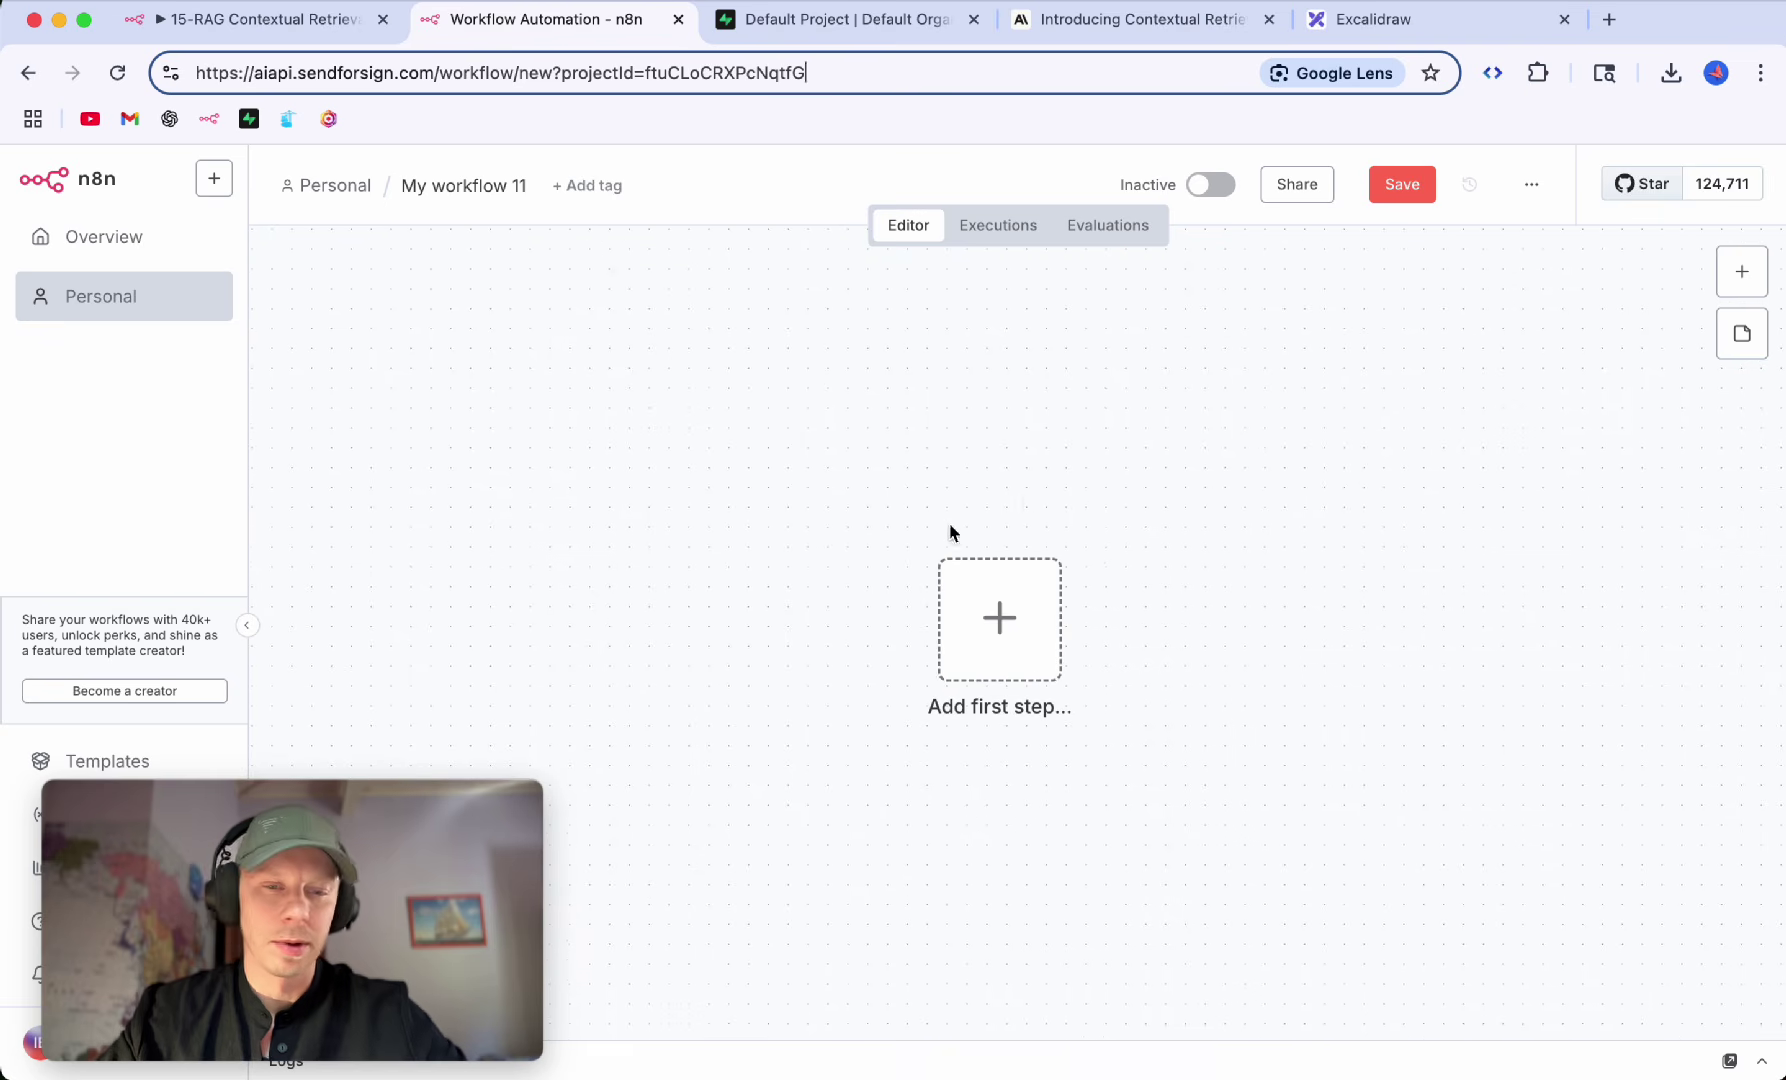
Step: Add an HTTP Request node as the workflow's first step by searching 'htt'
{"action": "key", "text": "Tab"}
{"action": "type", "text": "htt"}
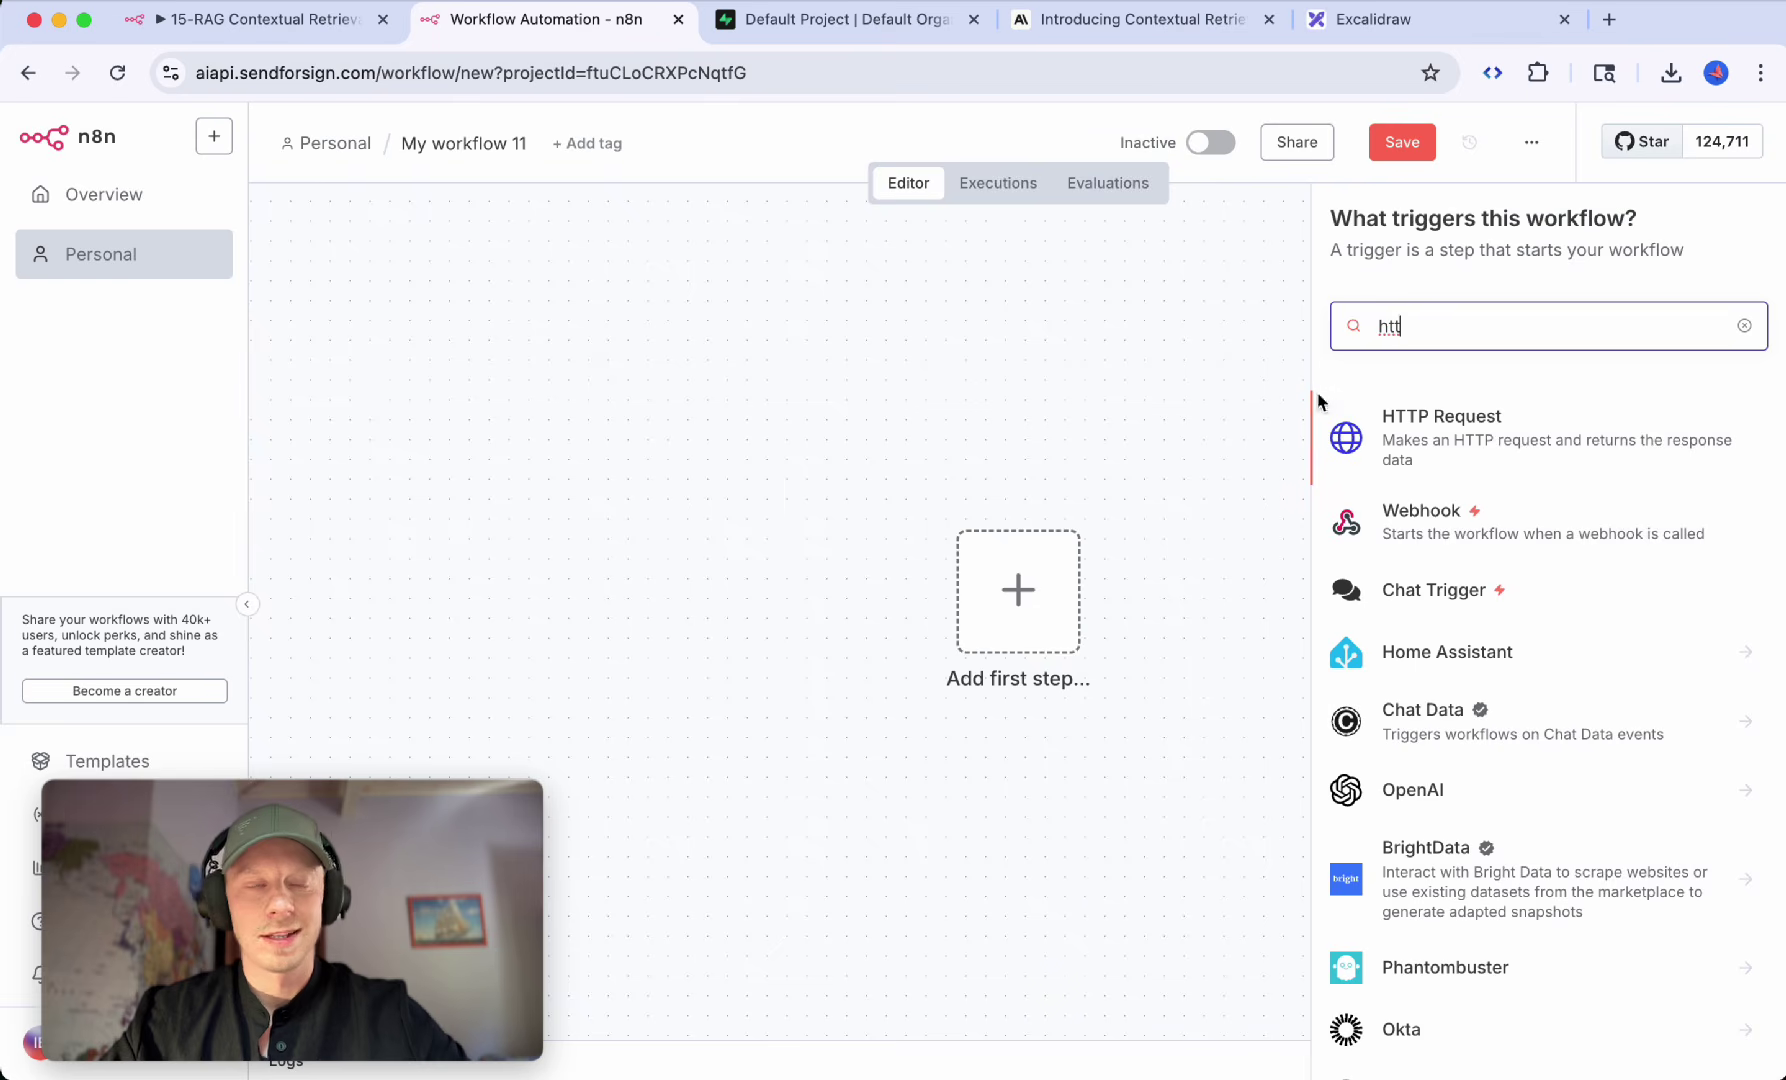
{"action": "left_click", "coordinate": [1455, 455]}
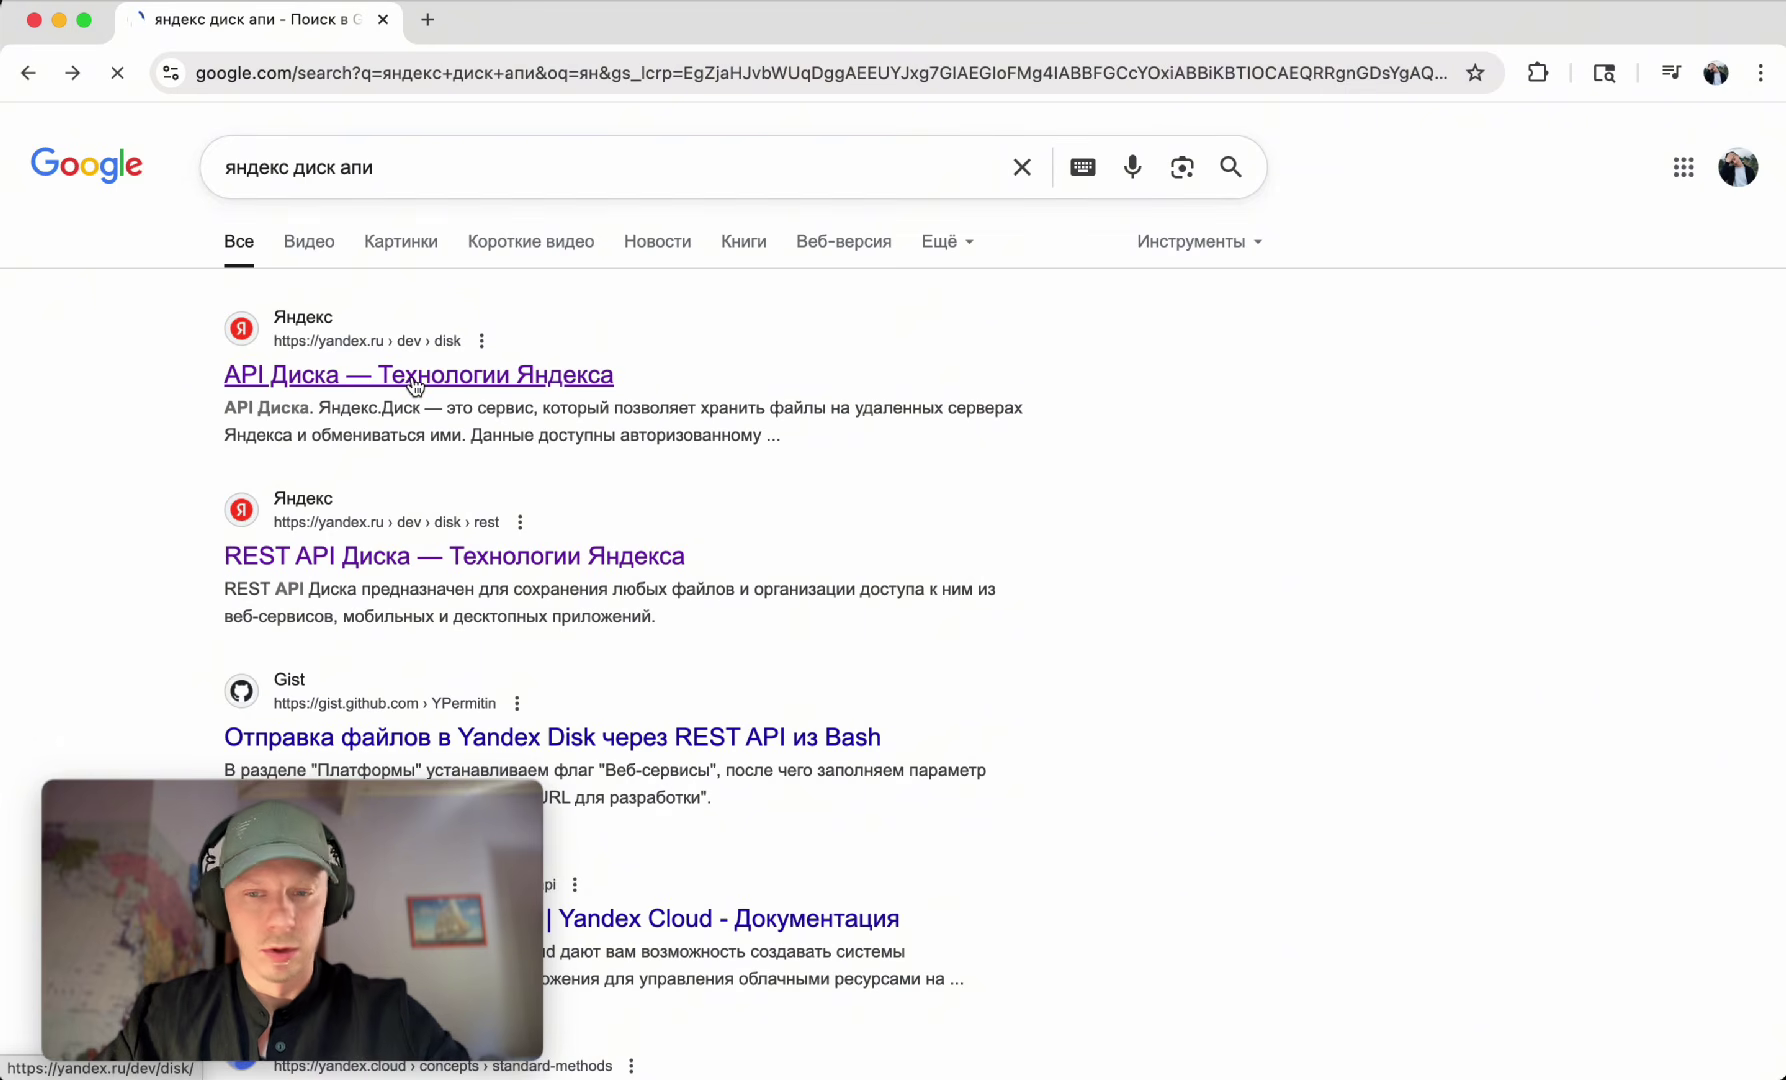
Step: Open the Yandex Disk REST API documentation from the search results and scroll through it
{"action": "left_click", "coordinate": [413, 380]}
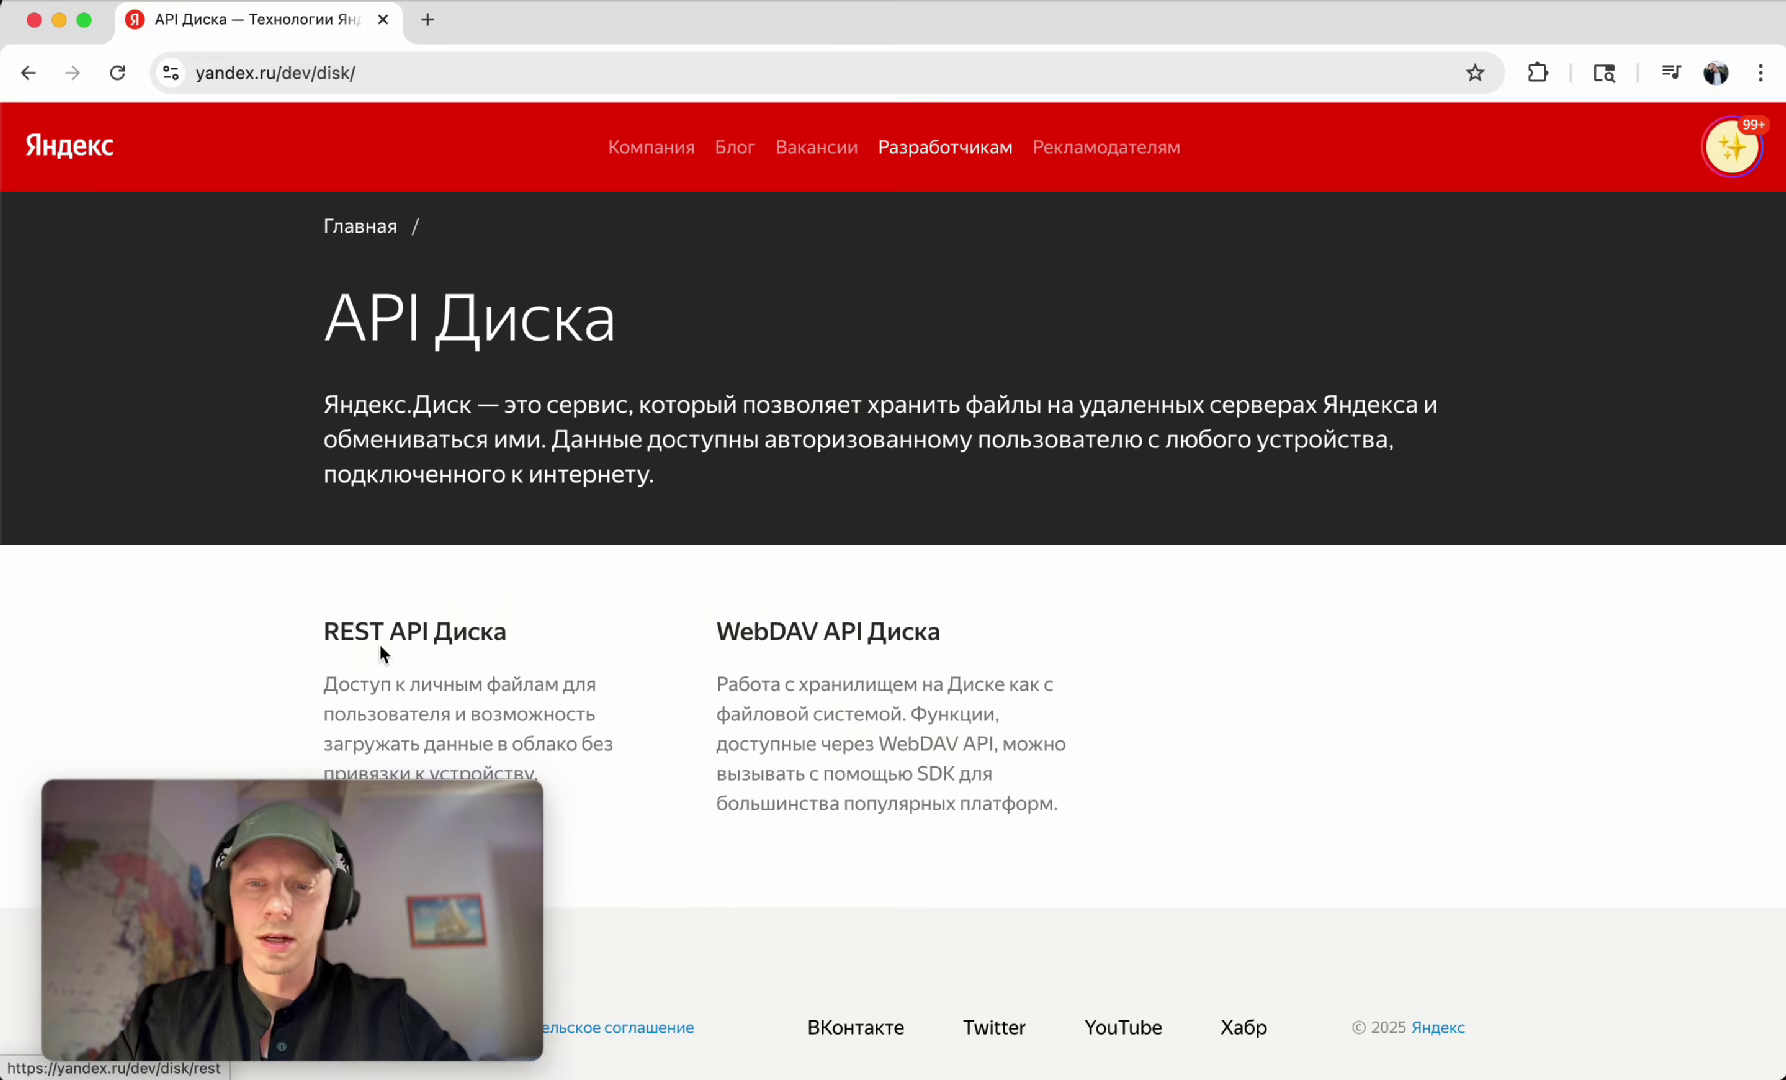
{"action": "left_click", "coordinate": [462, 637]}
{"action": "scroll", "coordinate": [487, 532], "scroll_direction": "down", "scroll_amount": 8}
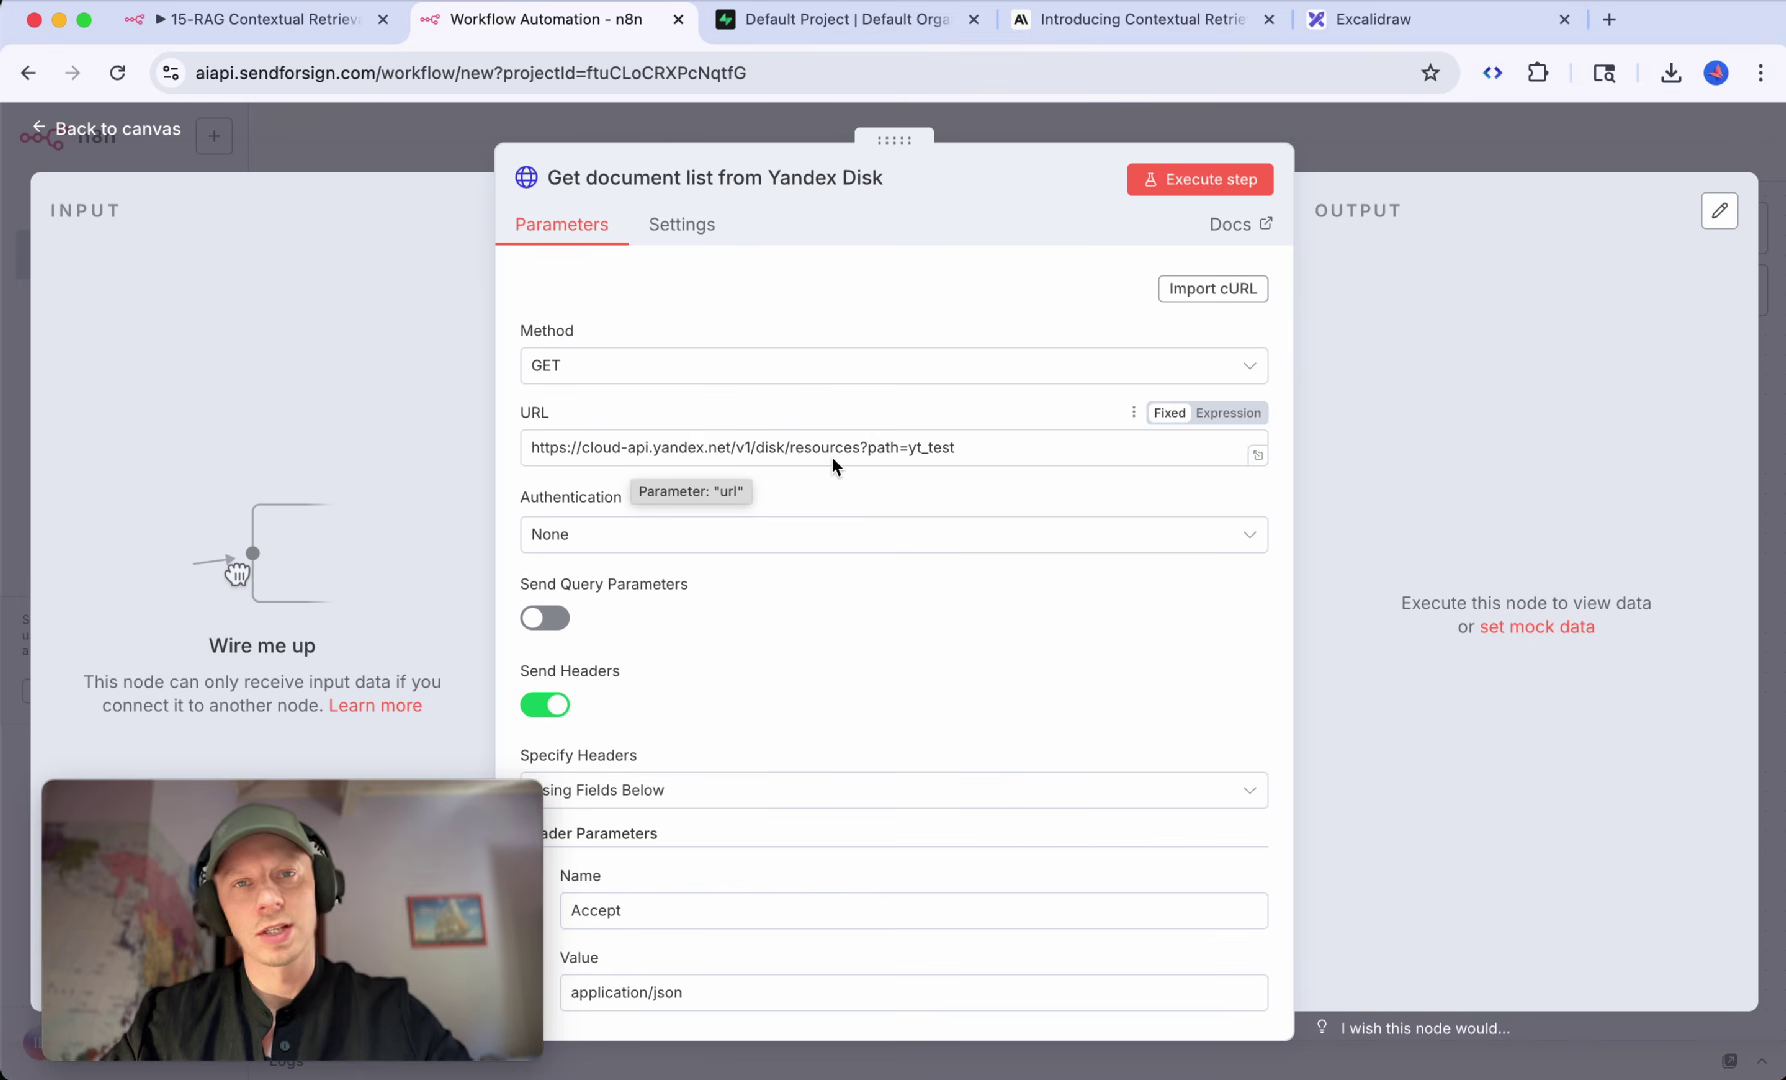
{"action": "key", "text": "ctrl+Down"}
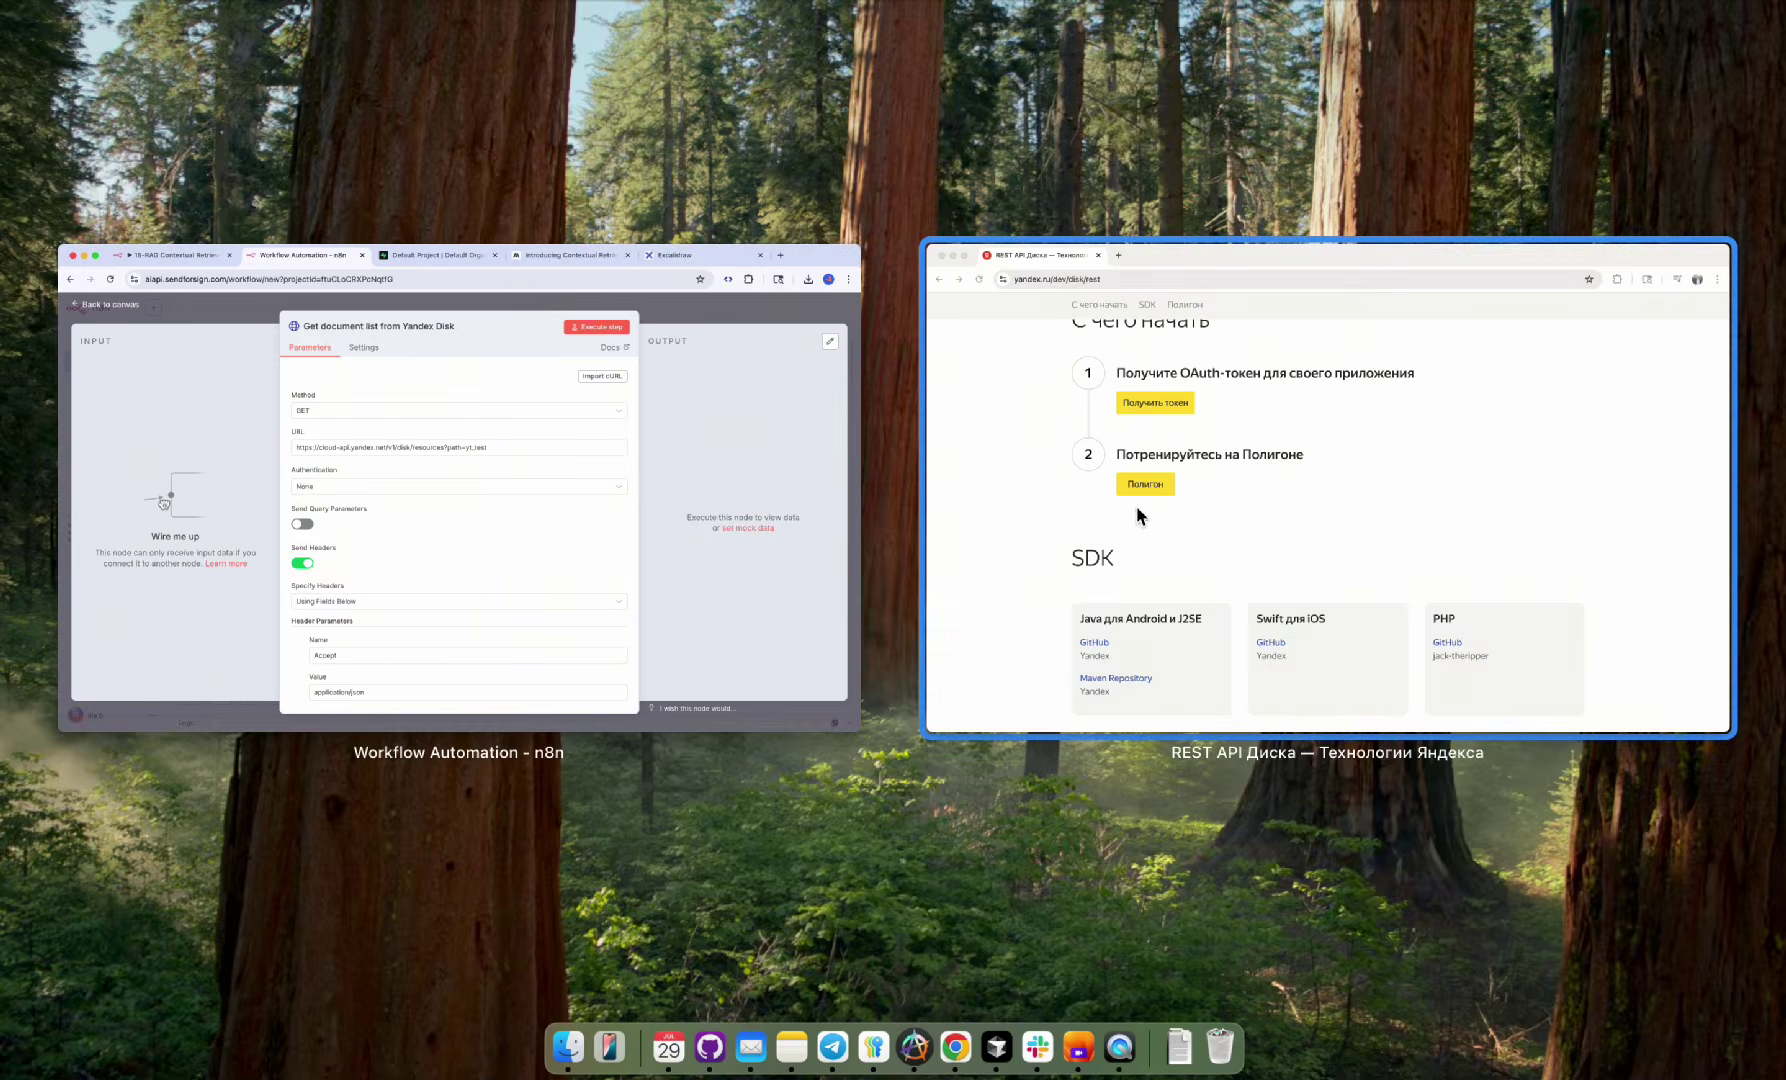
{"action": "left_click", "coordinate": [1145, 511]}
{"action": "left_click", "coordinate": [428, 75]}
{"action": "left_click", "coordinate": [114, 294]}
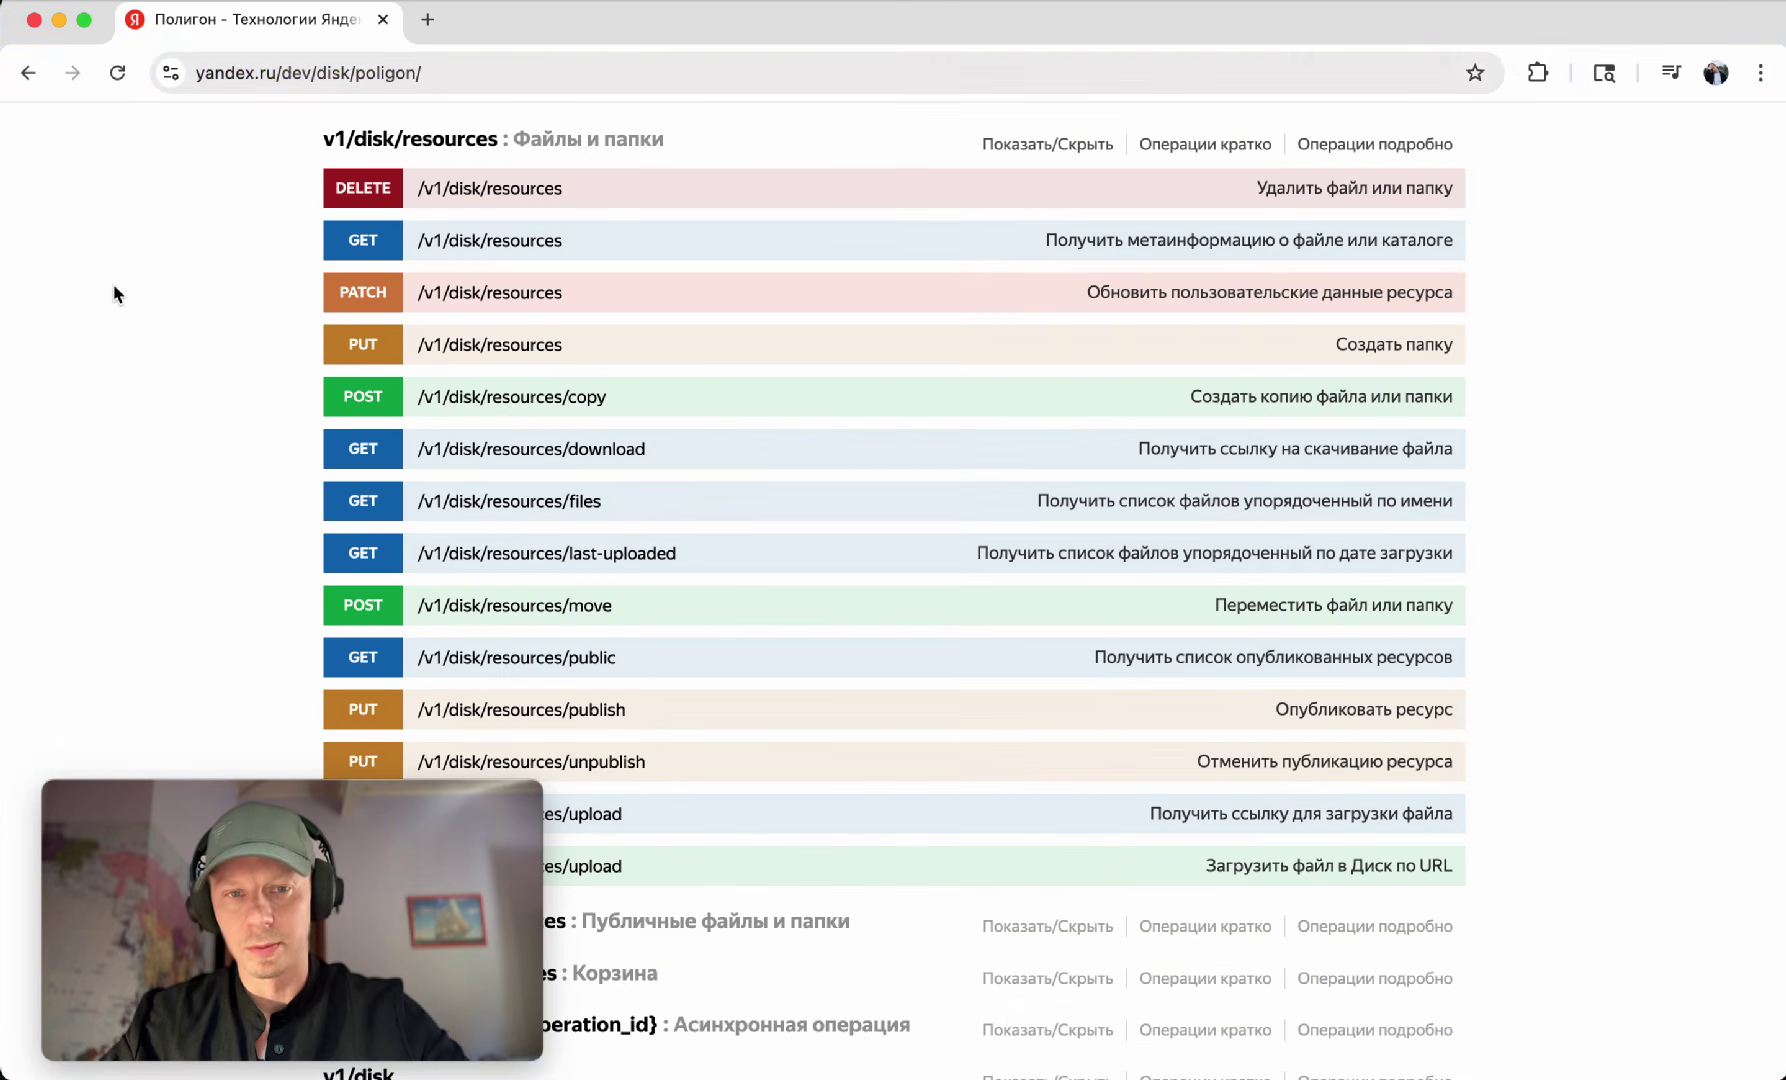
{"action": "scroll", "coordinate": [499, 460], "scroll_direction": "down", "scroll_amount": 1}
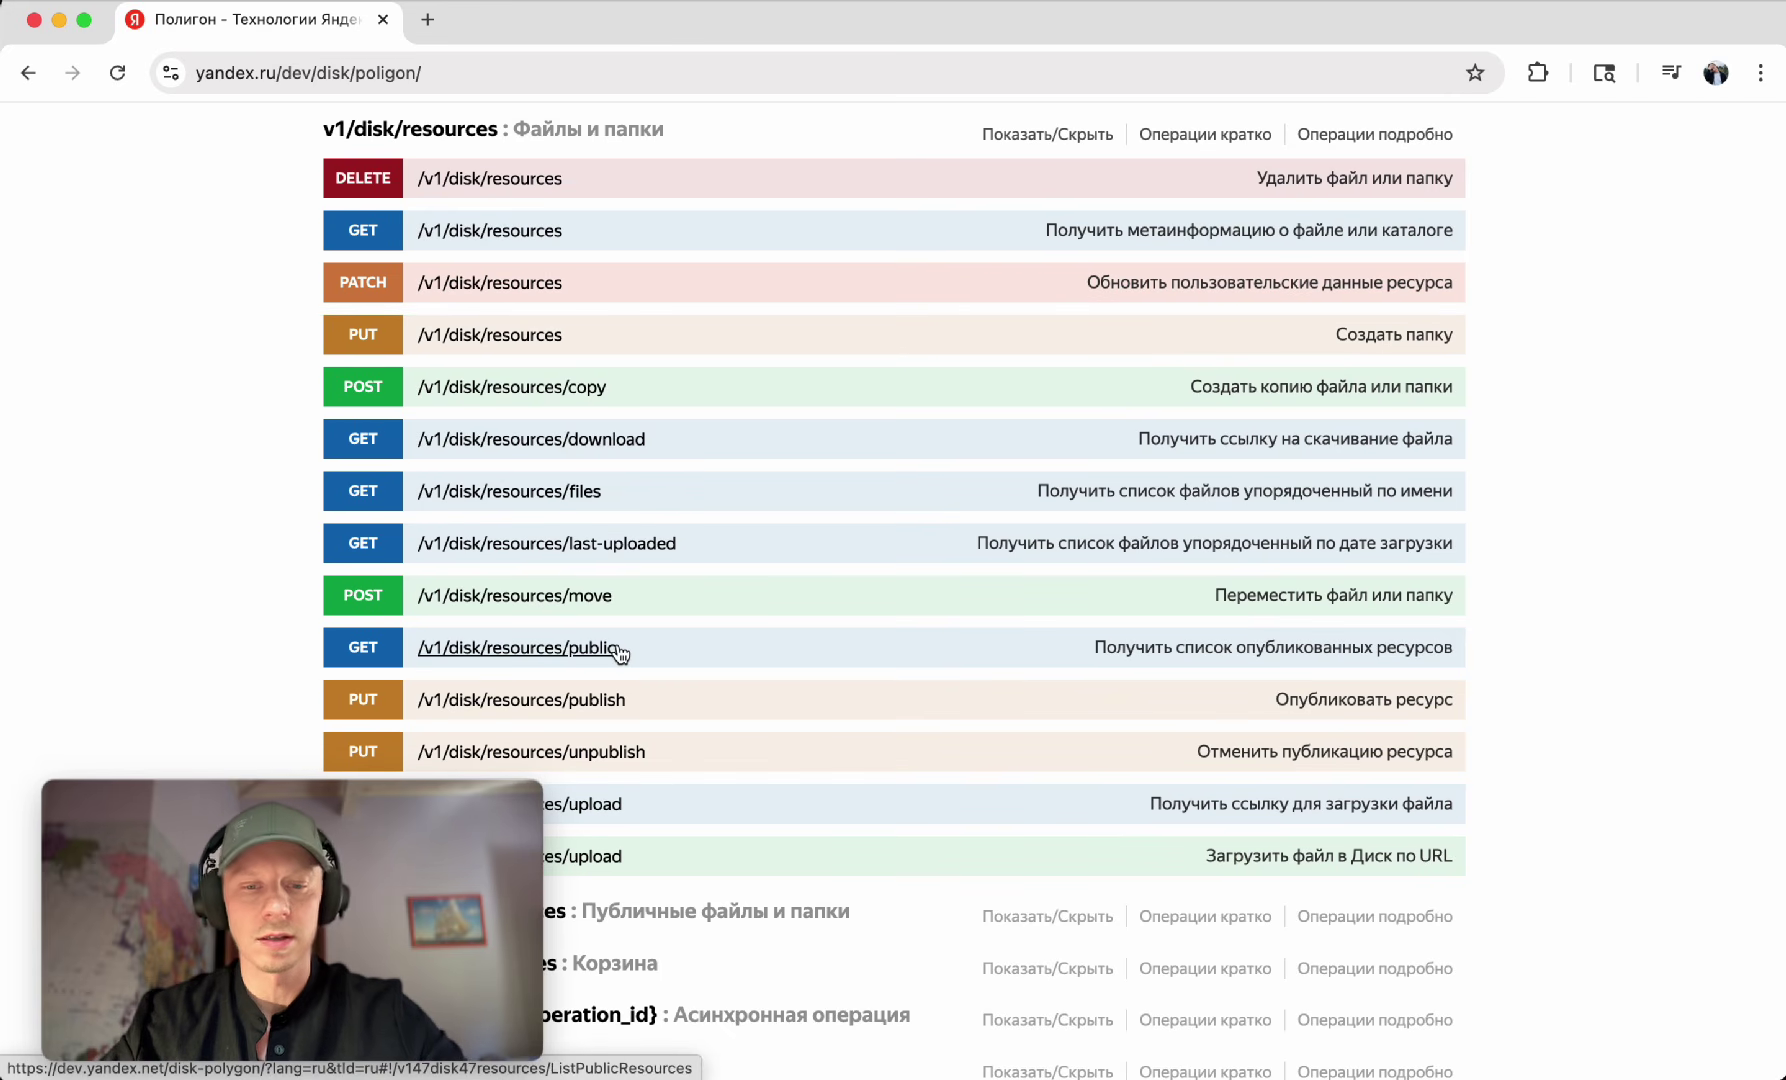
{"action": "scroll", "coordinate": [618, 646], "scroll_direction": "down", "scroll_amount": 1}
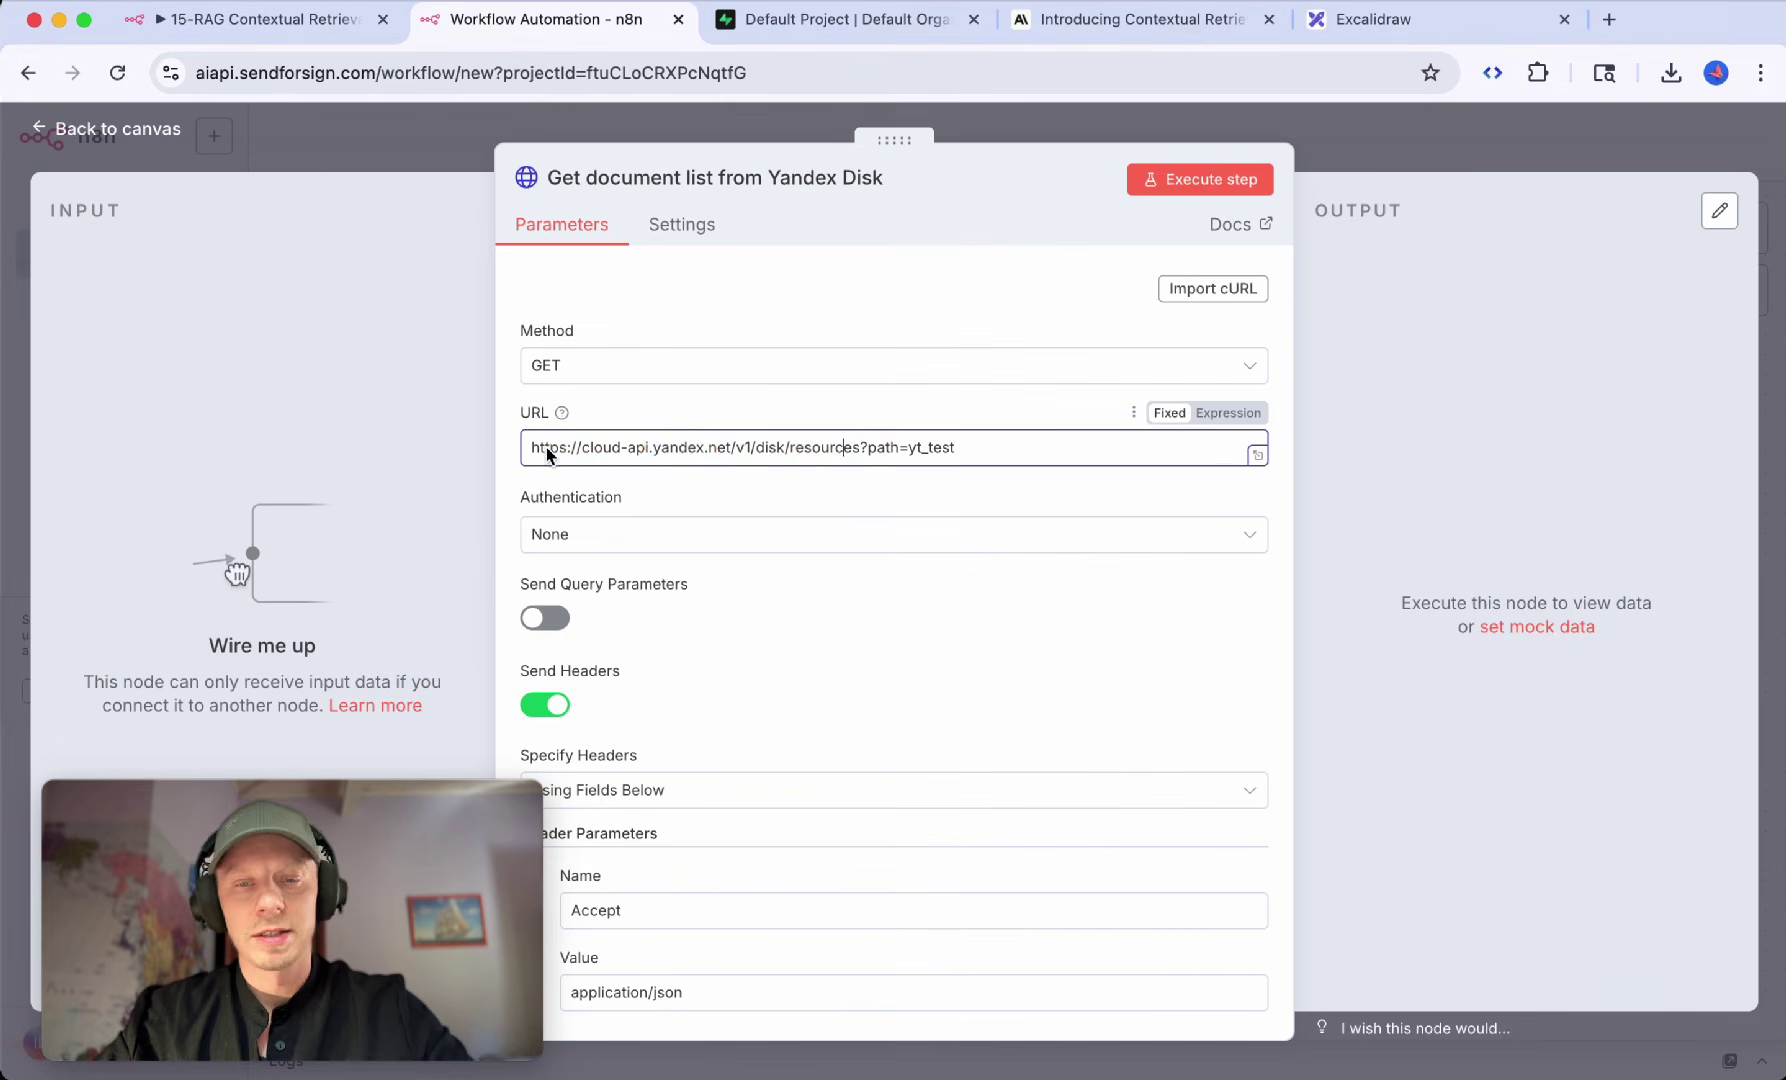
Step: Check the path=yt_test URL and add an Authorization header with value 'OAuth токен'
{"action": "left_click_drag", "start_coordinate": [545, 447], "coordinate": [848, 455]}
{"action": "left_click", "coordinate": [923, 450]}
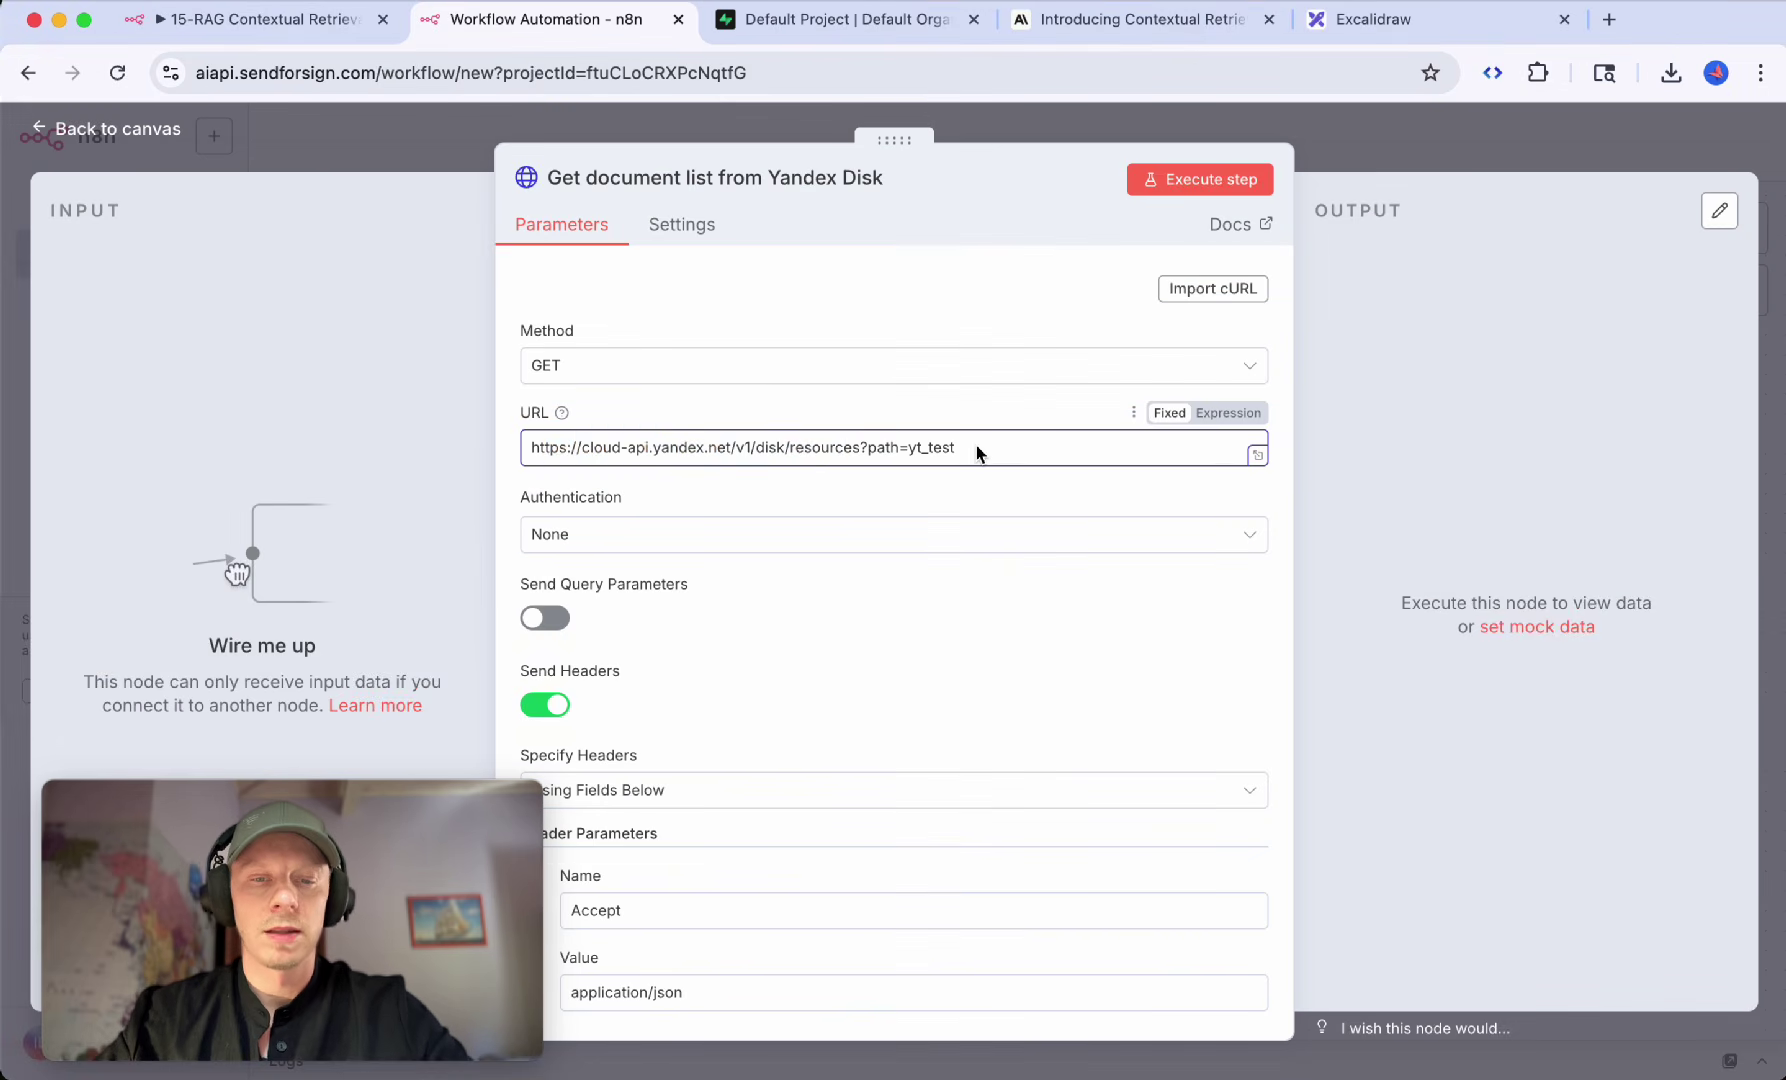
{"action": "left_click_drag", "start_coordinate": [977, 453], "coordinate": [892, 452]}
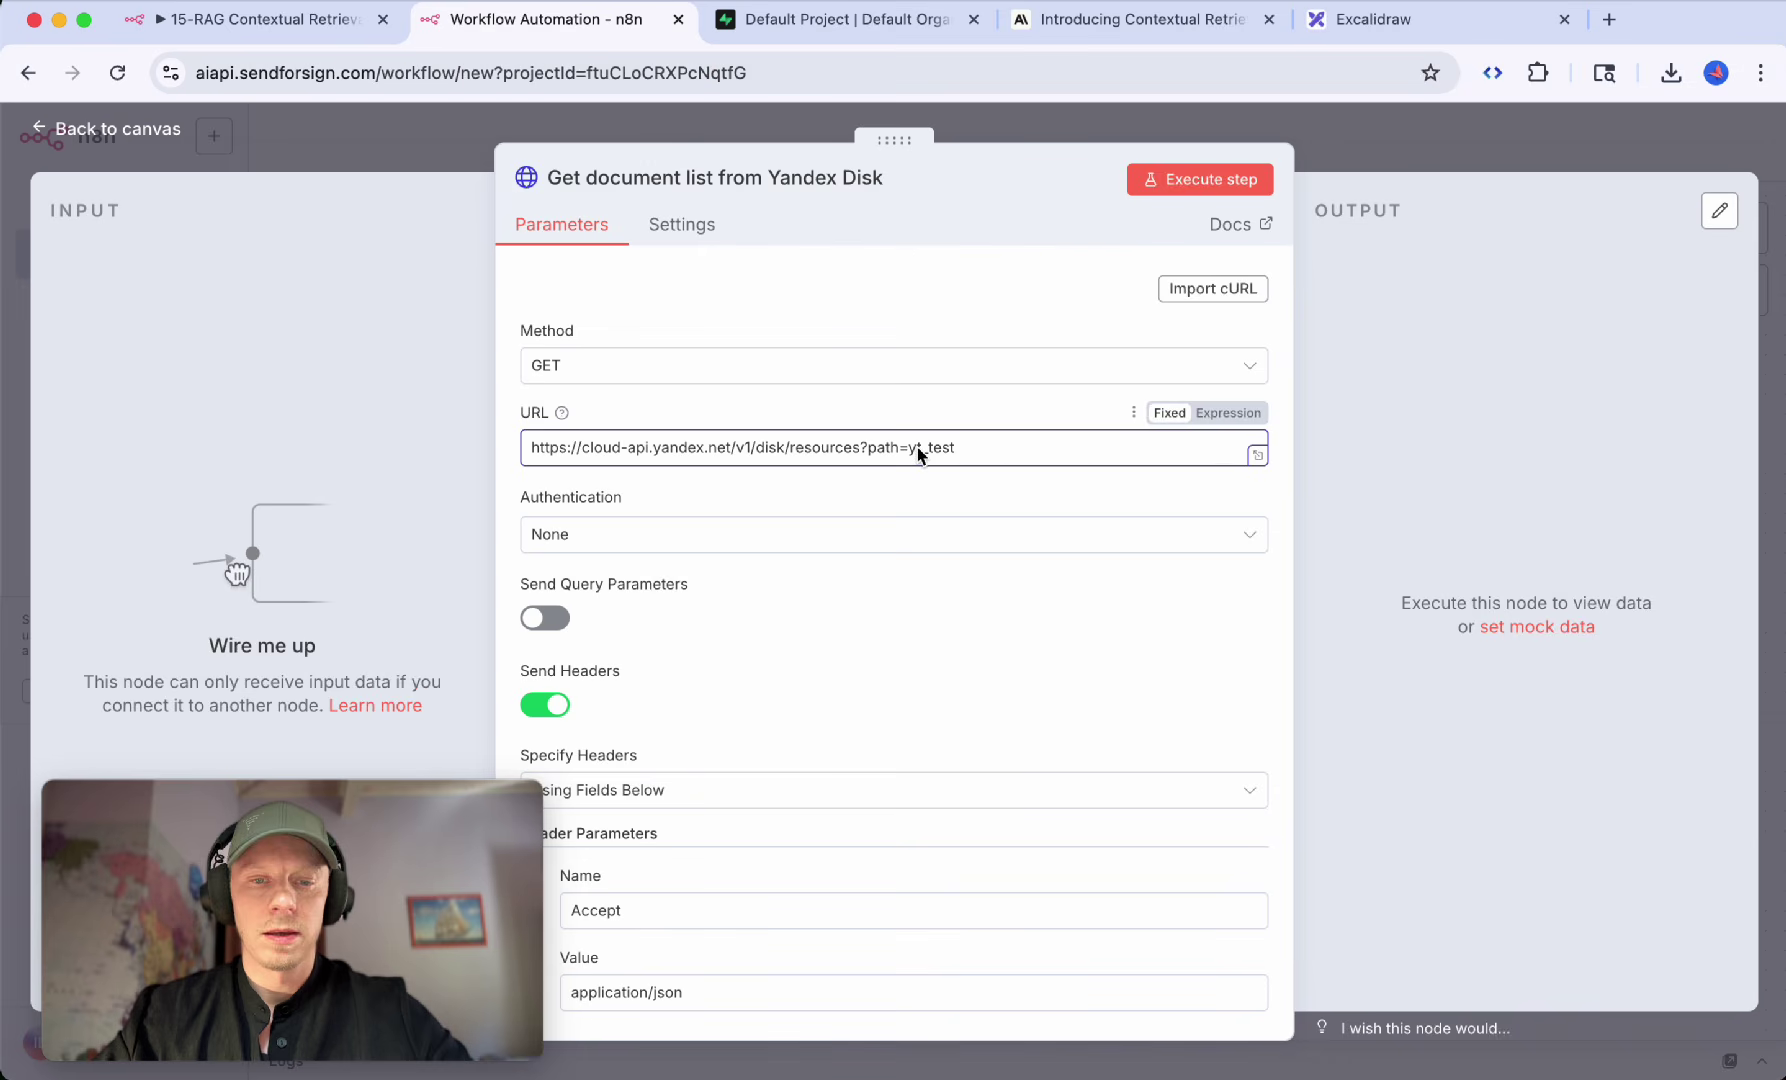
{"action": "left_click_drag", "start_coordinate": [908, 449], "coordinate": [986, 449]}
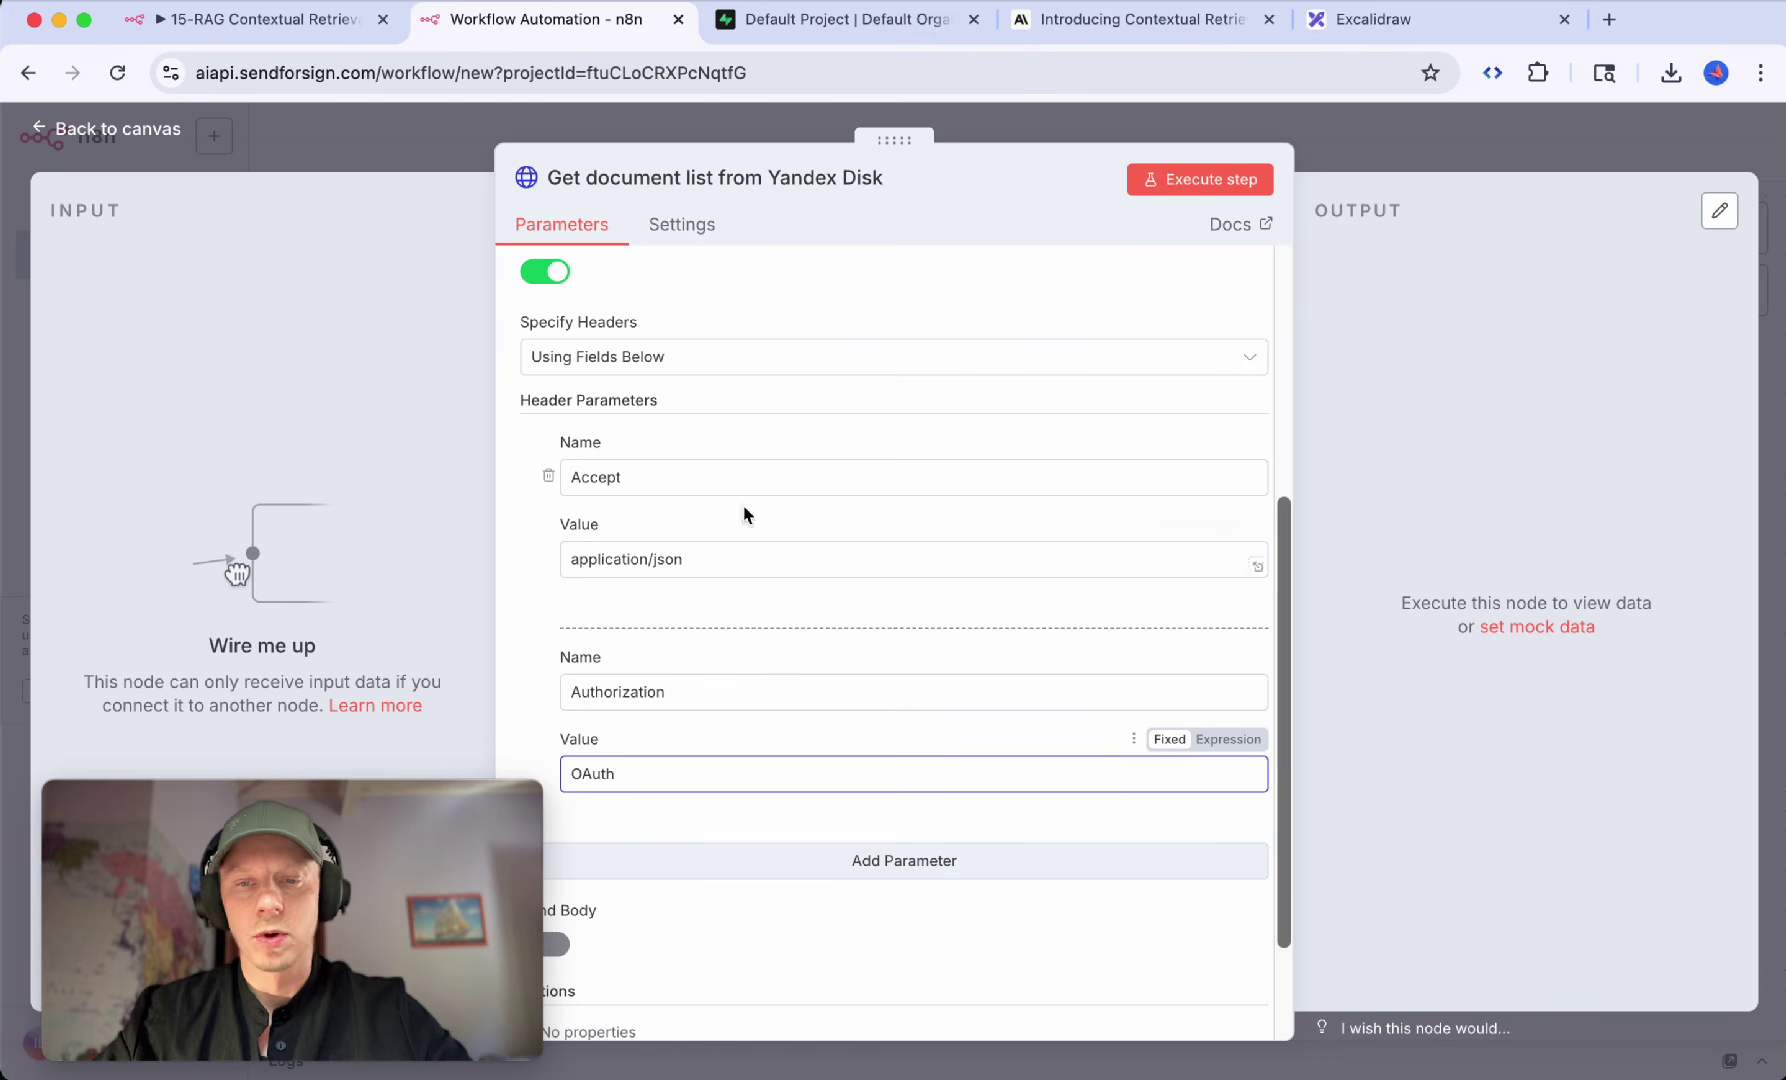
{"action": "scroll", "coordinate": [744, 515], "scroll_direction": "down", "scroll_amount": 3}
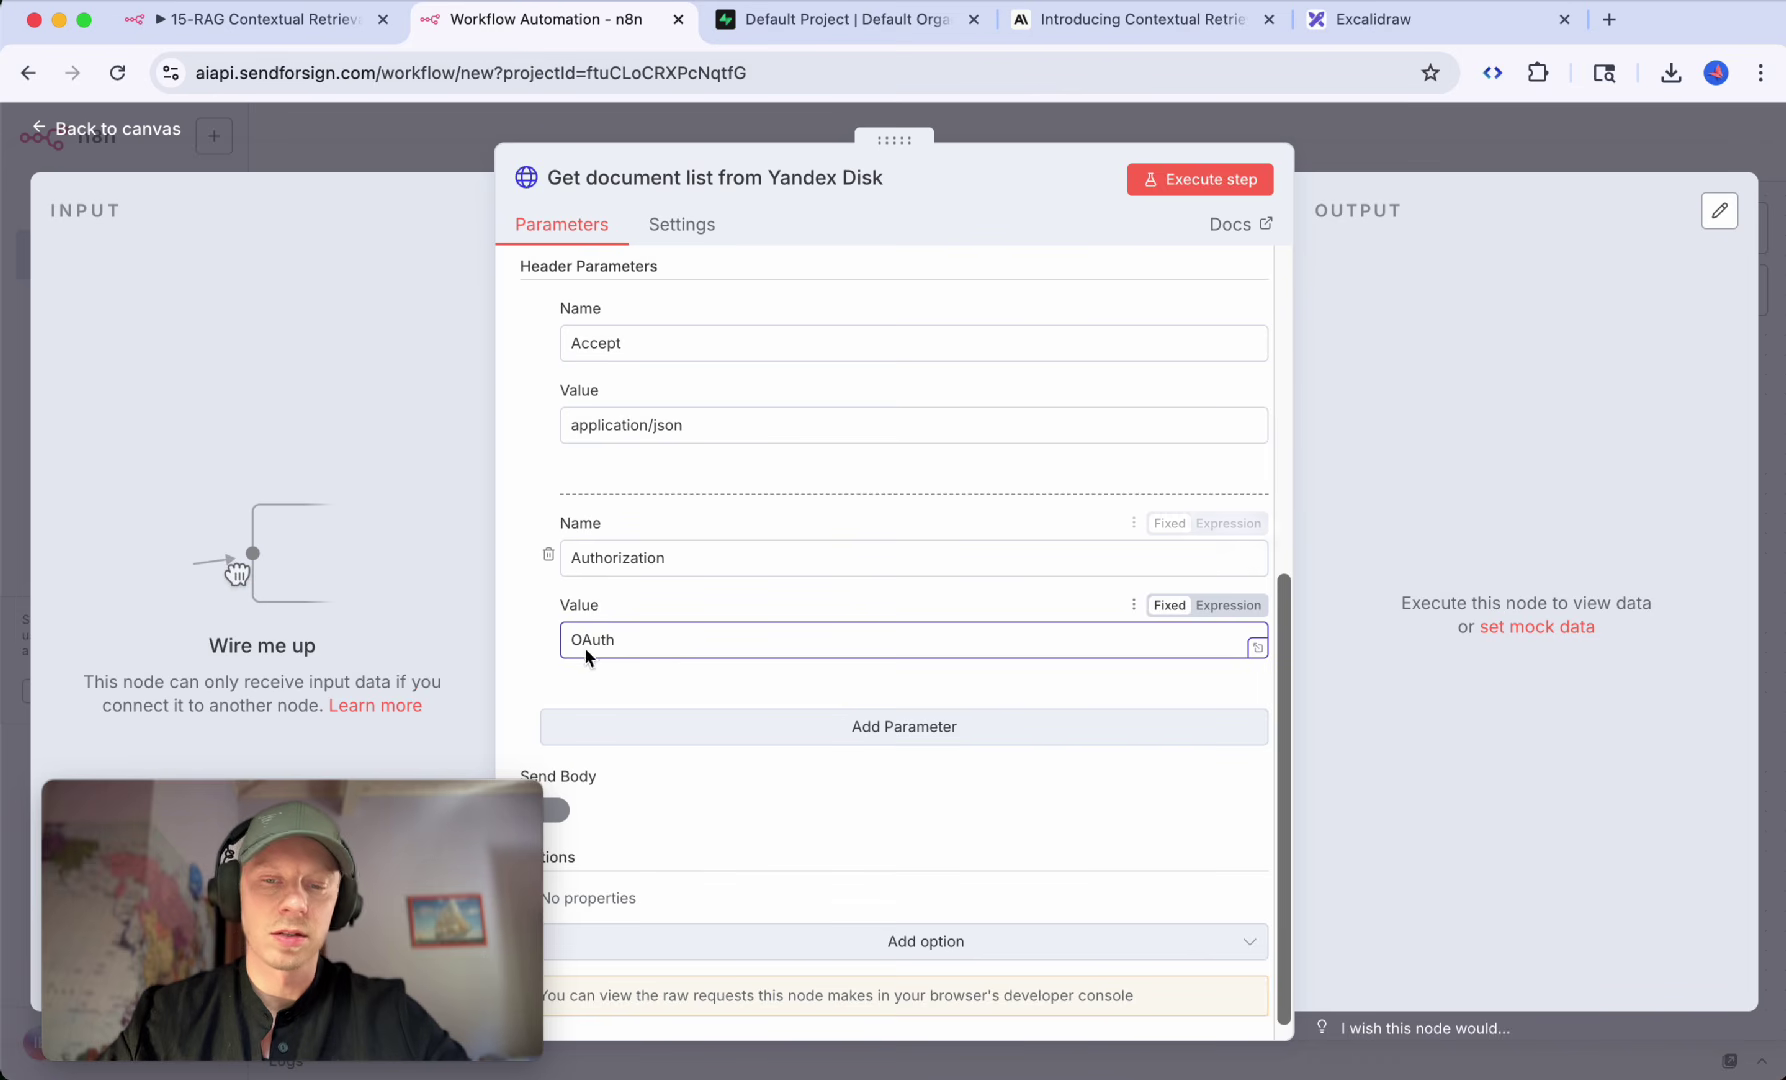
{"action": "type", "text": "токен"}
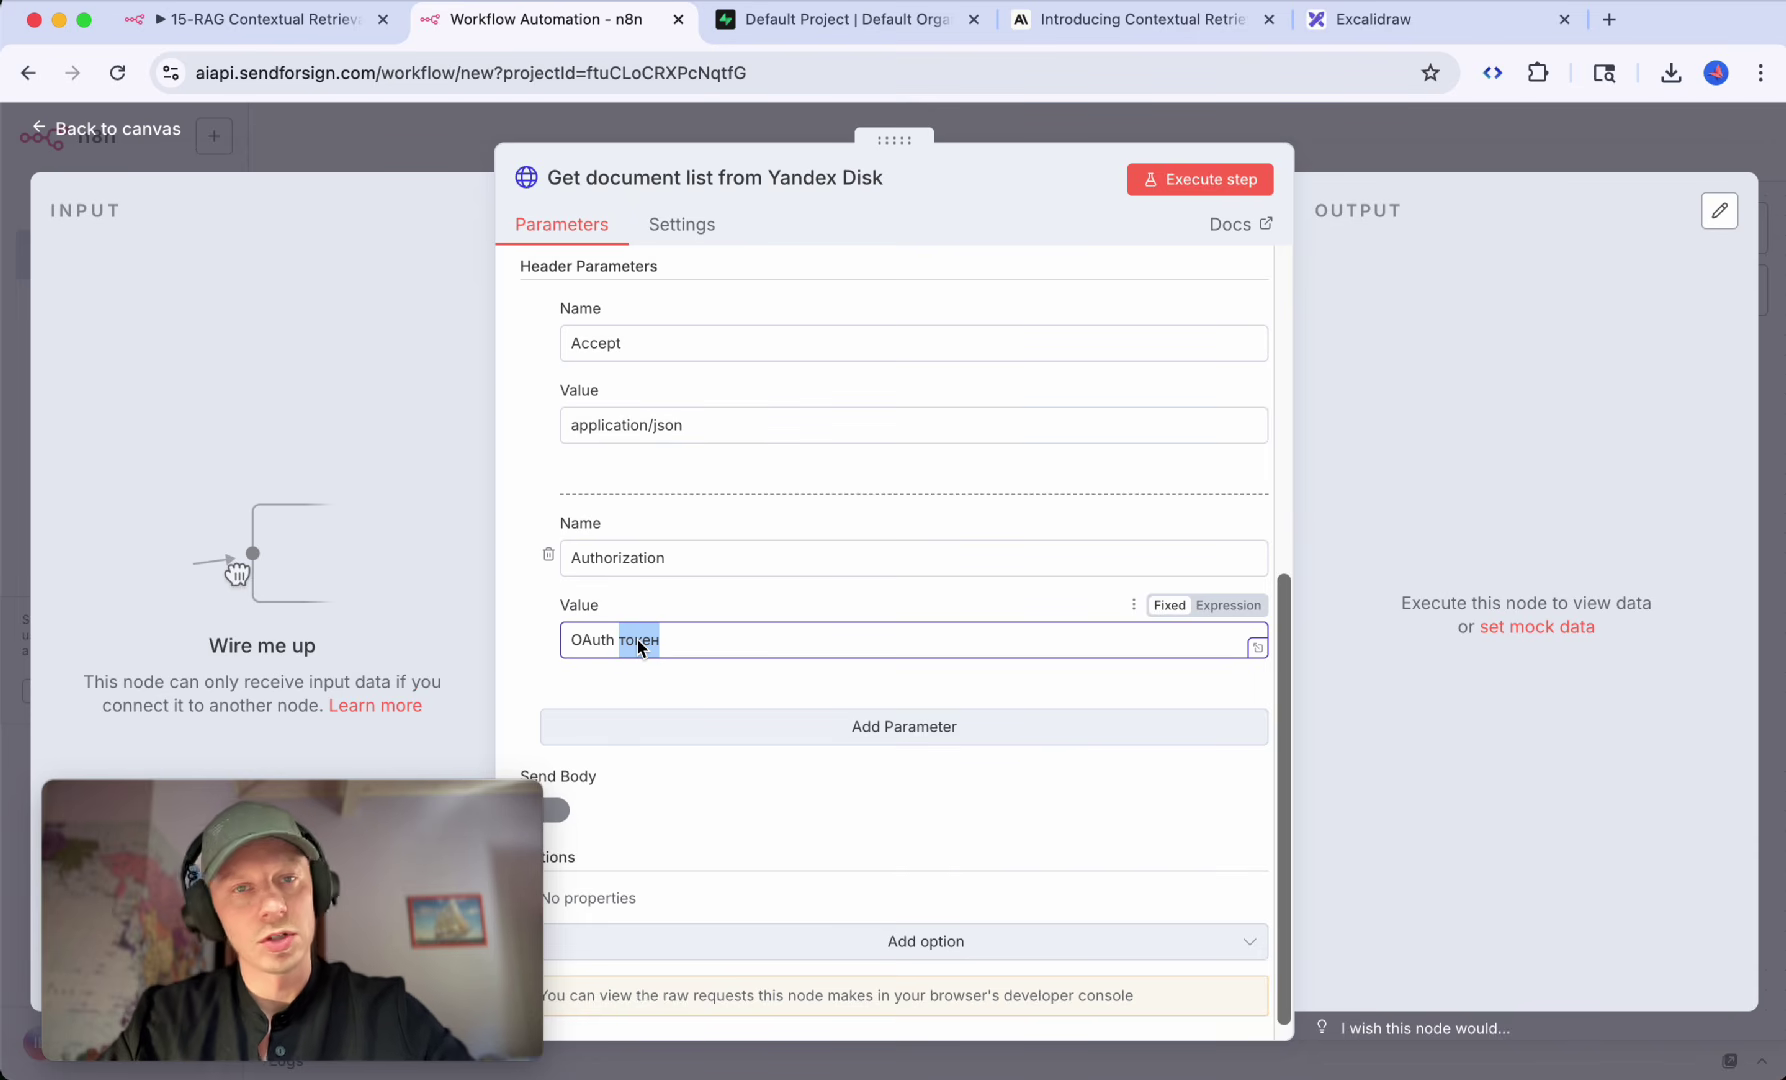
{"action": "scroll", "coordinate": [900, 640], "scroll_direction": "up", "scroll_amount": 5}
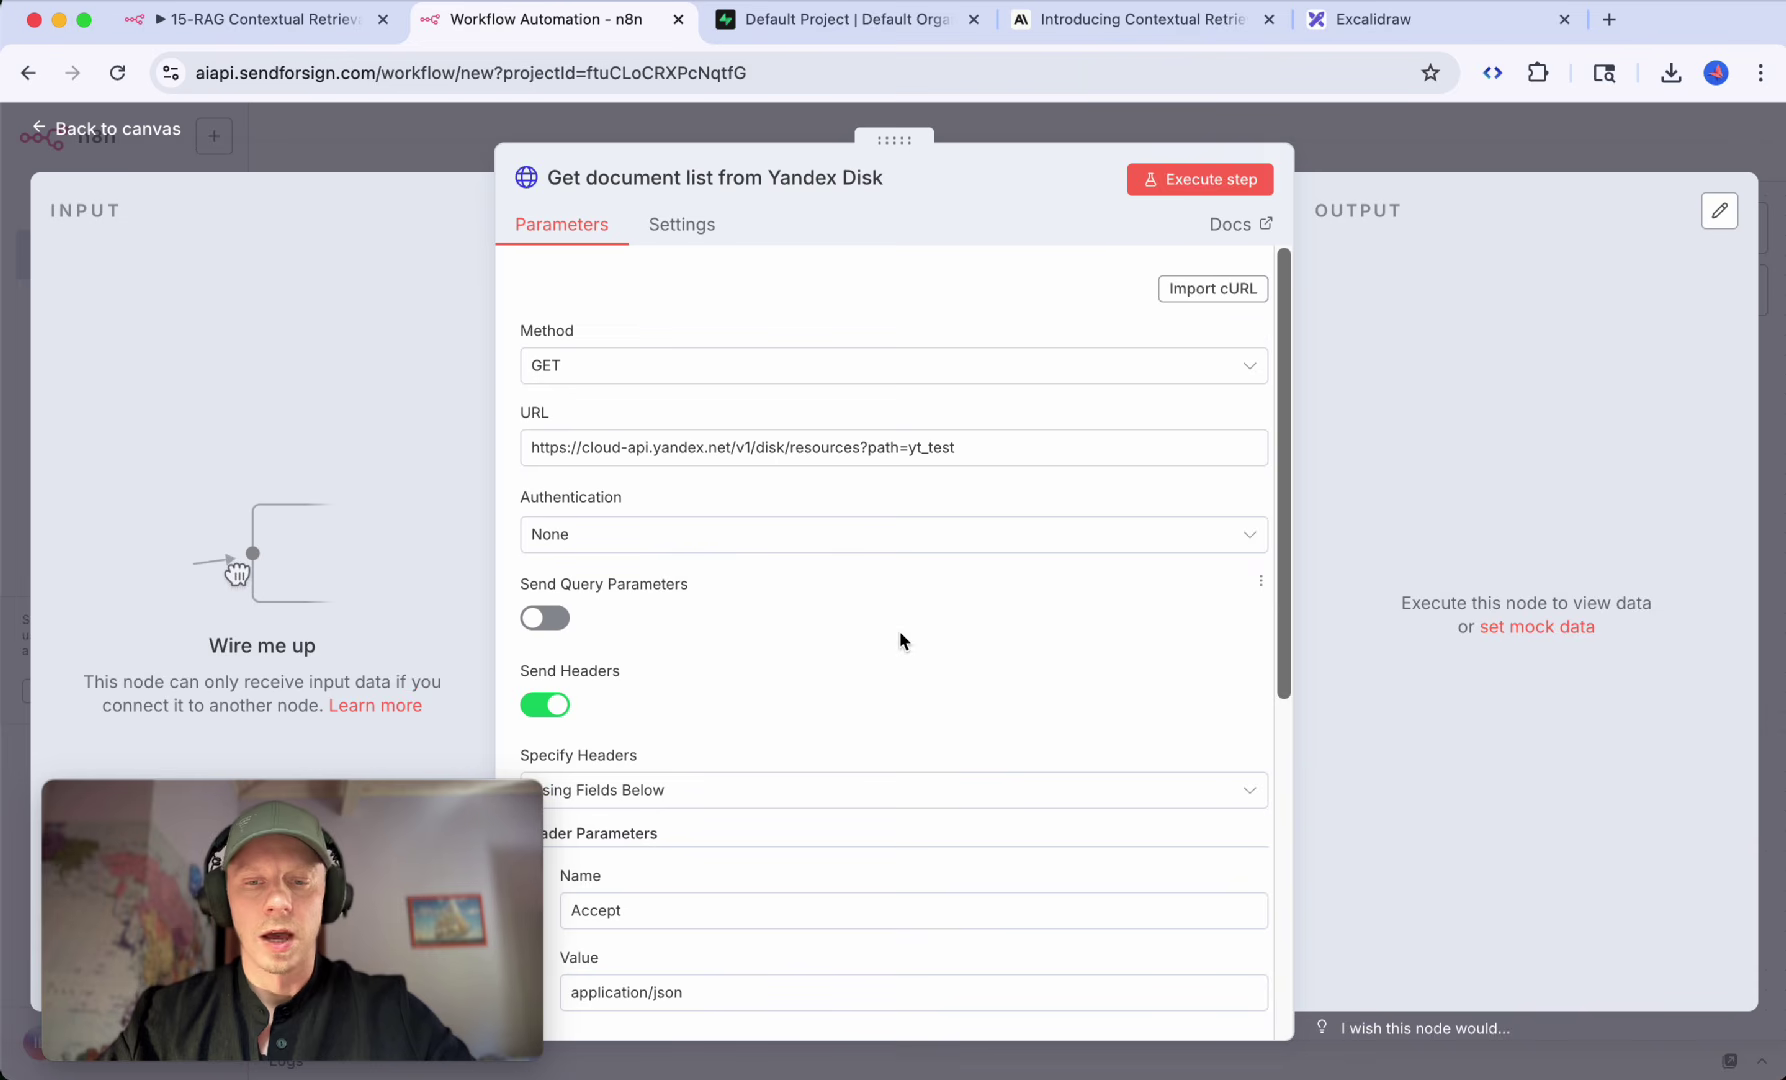
Step: Execute the Yandex Disk node, review the Doc.pdf listing in Table view, and return to the canvas
{"action": "left_click", "coordinate": [1212, 190]}
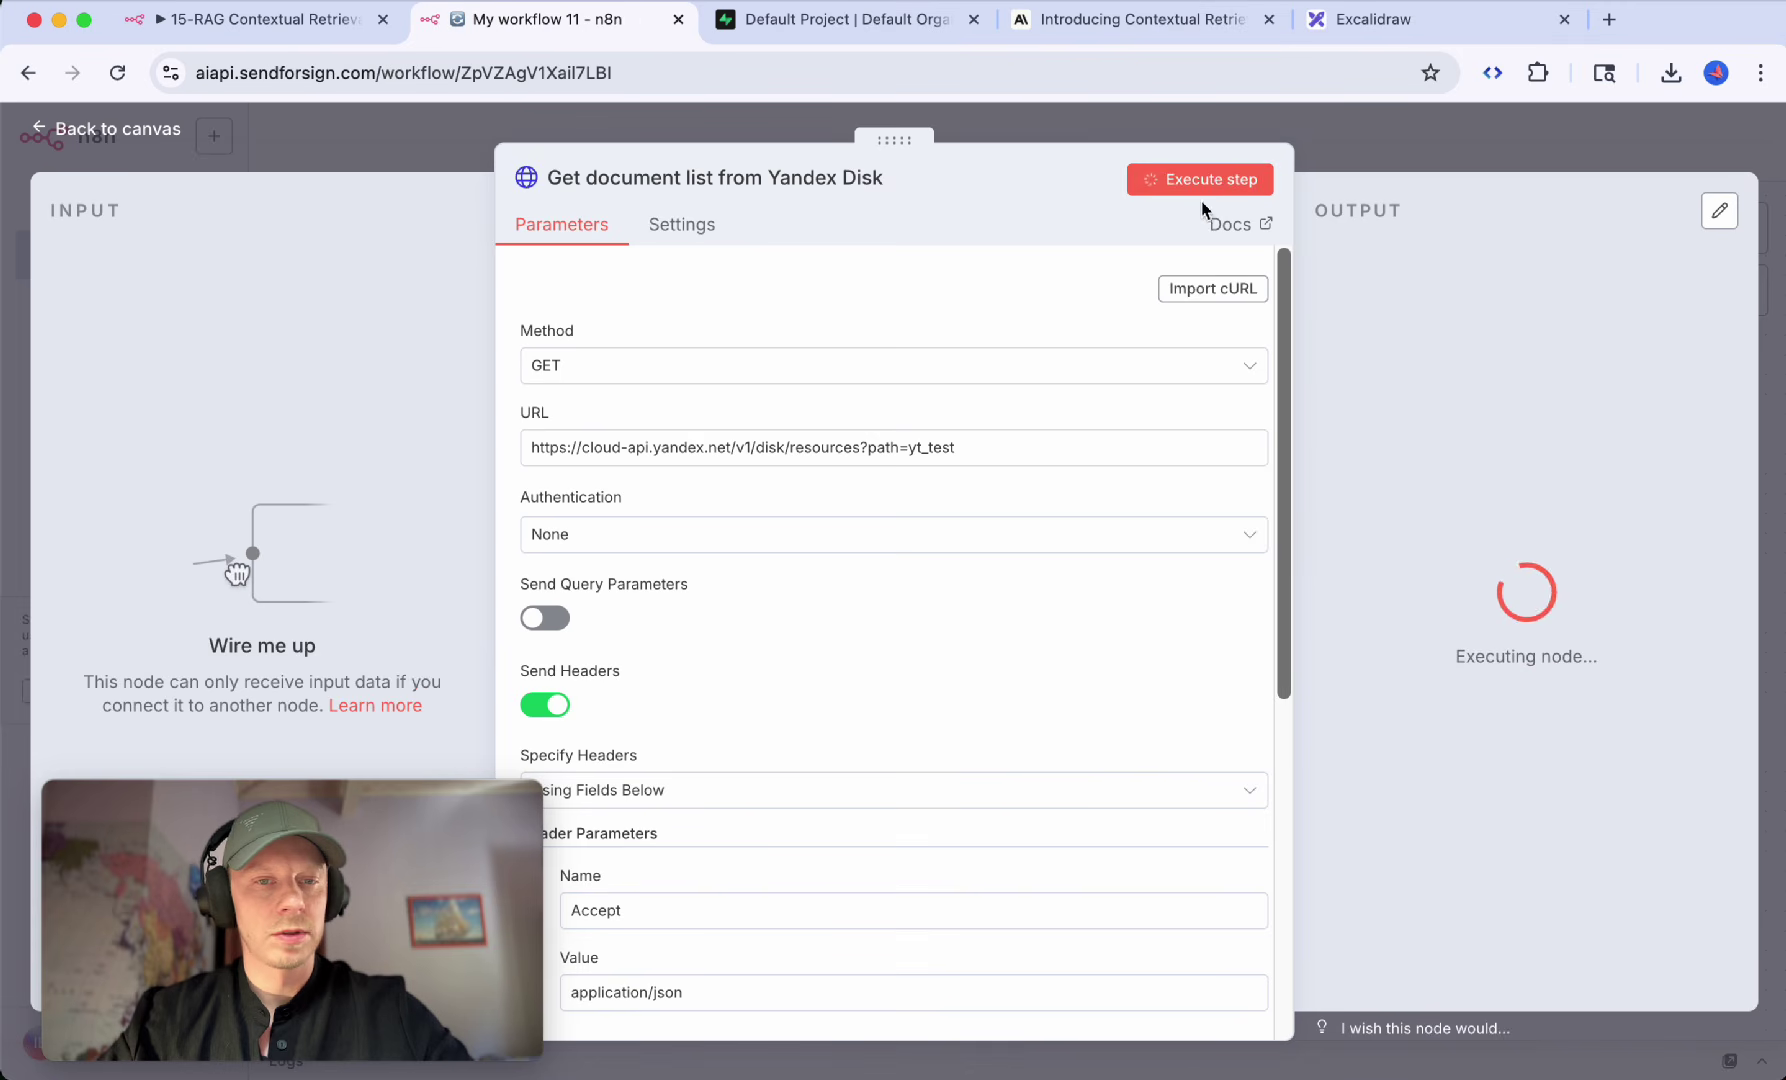
{"action": "left_click", "coordinate": [1643, 210]}
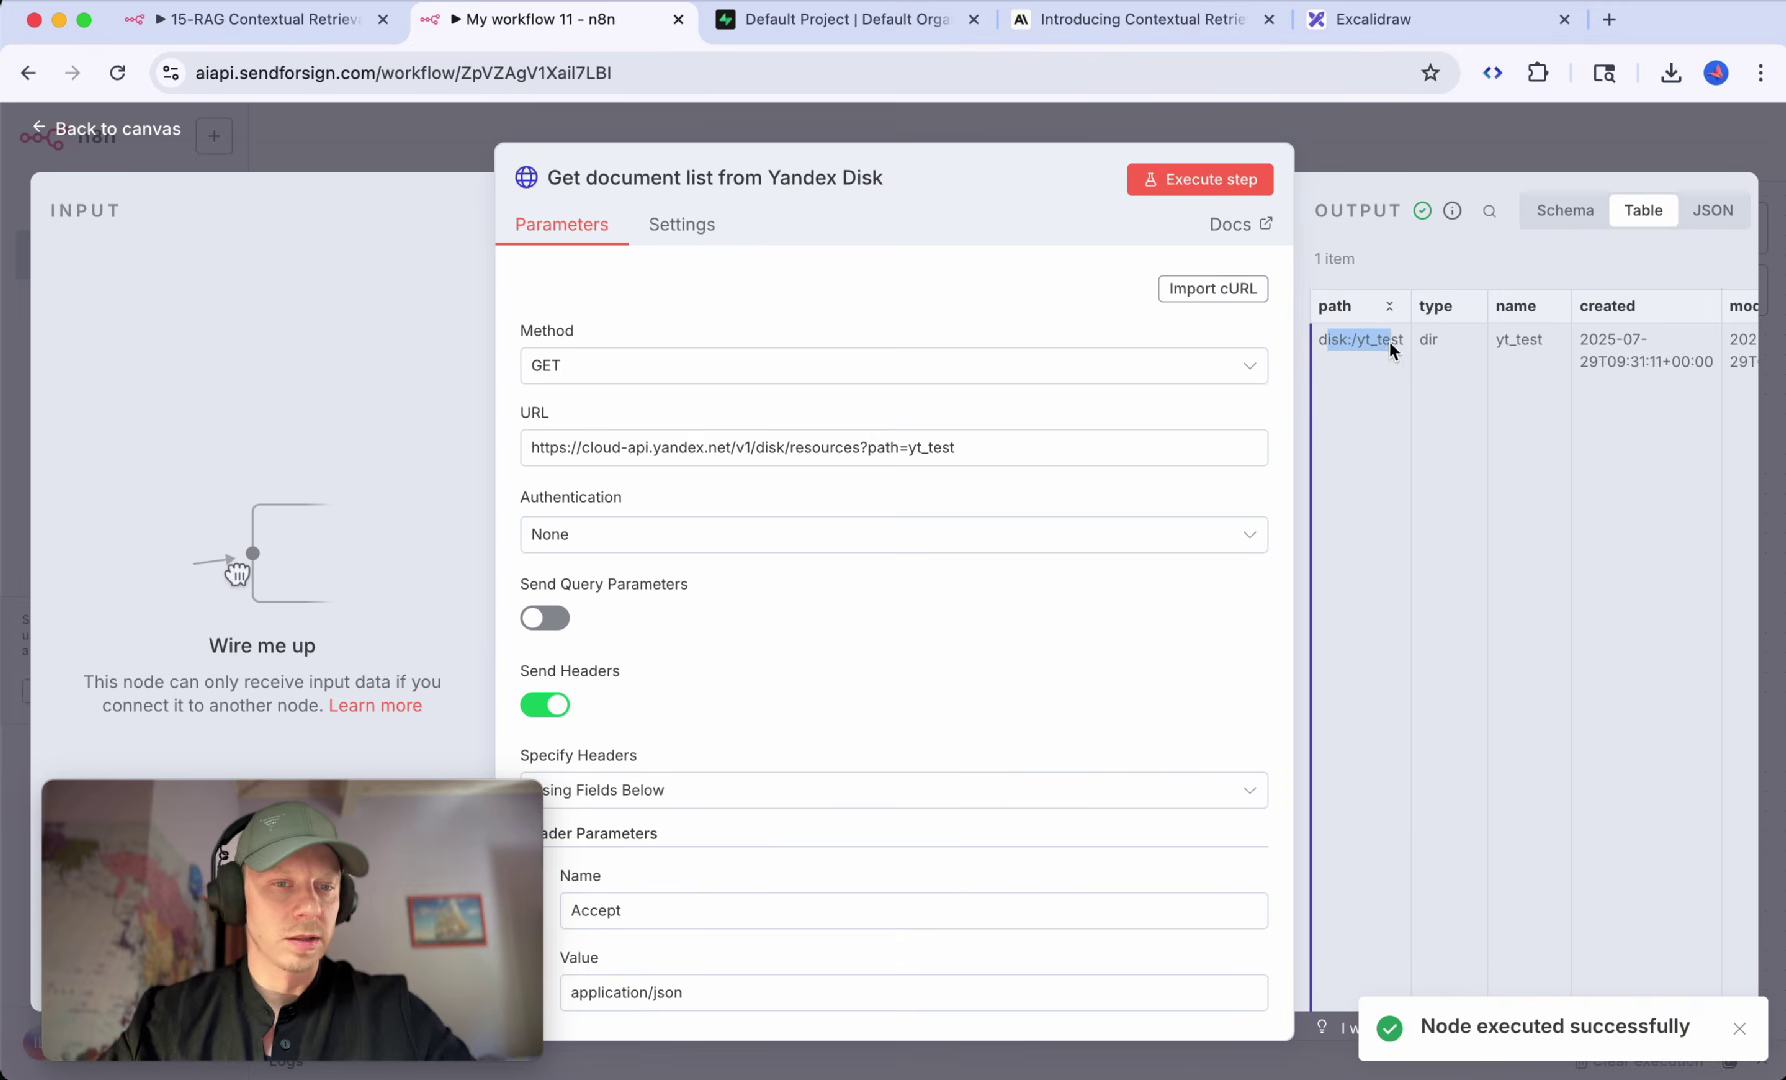
{"action": "scroll", "coordinate": [1481, 352], "scroll_direction": "right", "scroll_amount": 10}
{"action": "scroll", "coordinate": [1537, 443], "scroll_direction": "left", "scroll_amount": 3}
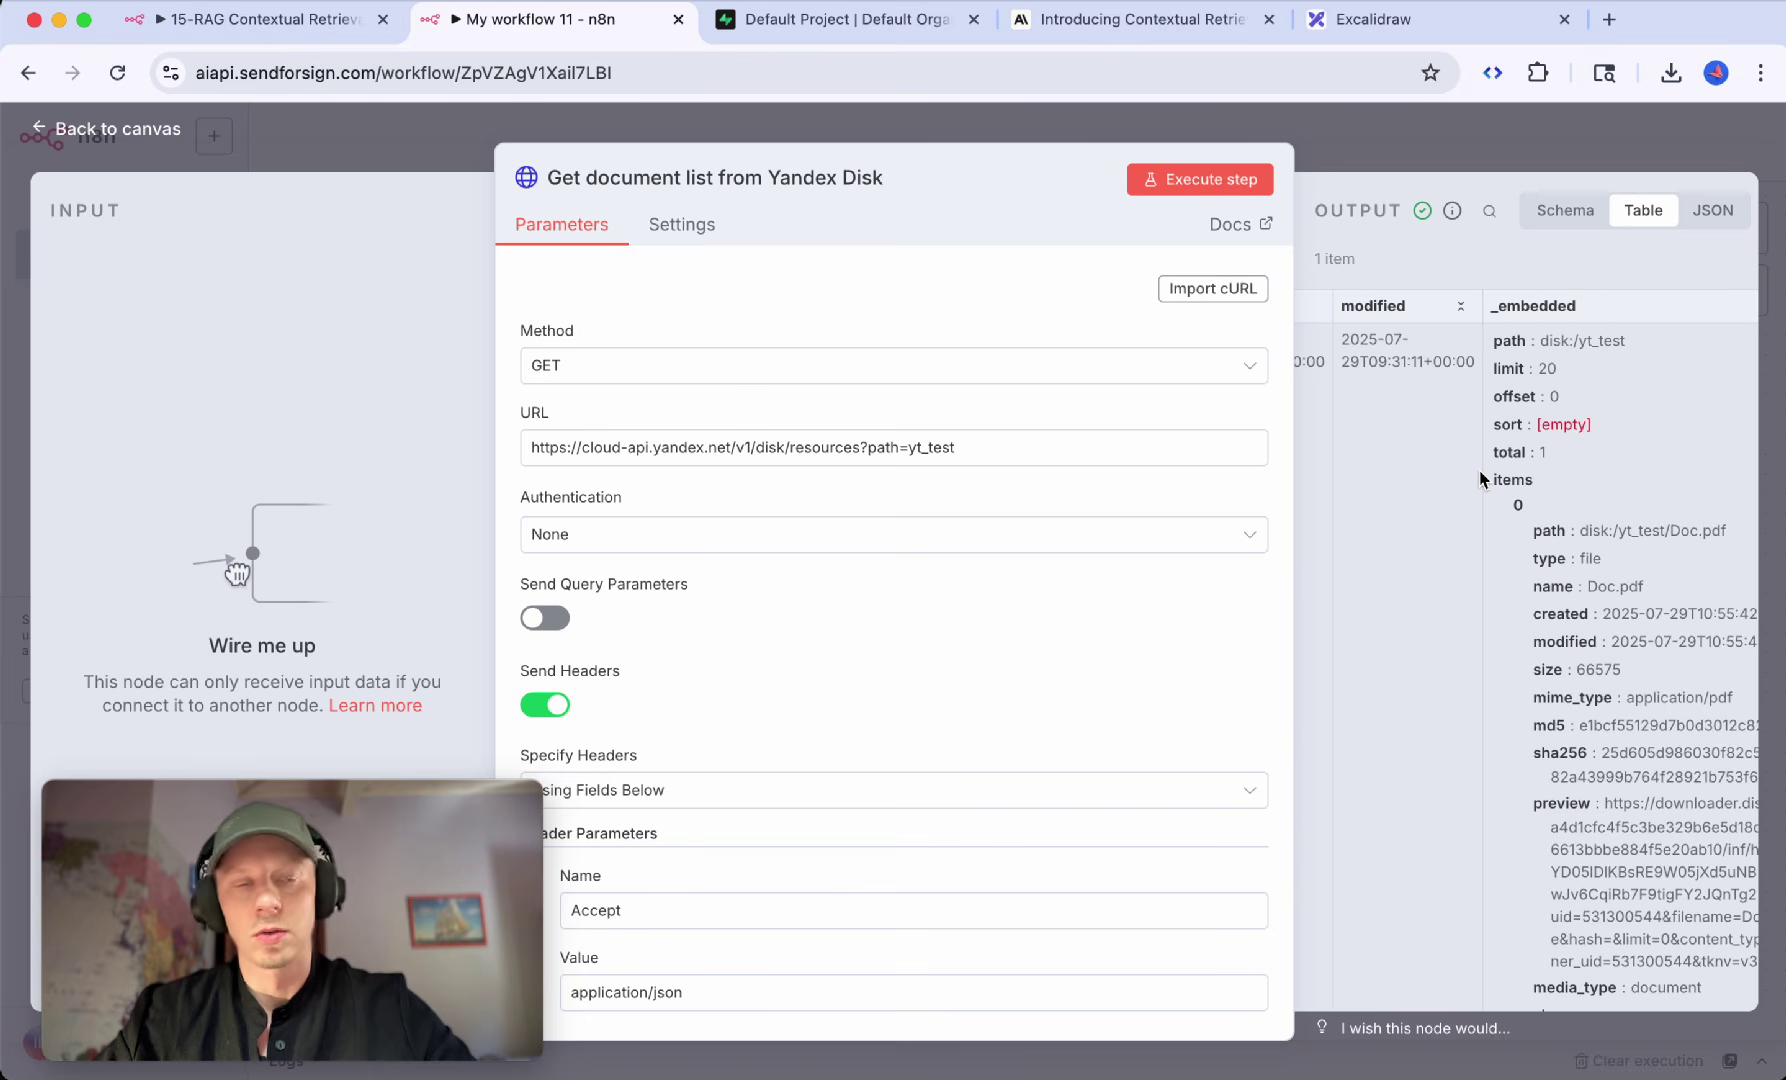
{"action": "scroll", "coordinate": [1471, 464], "scroll_direction": "left", "scroll_amount": 10}
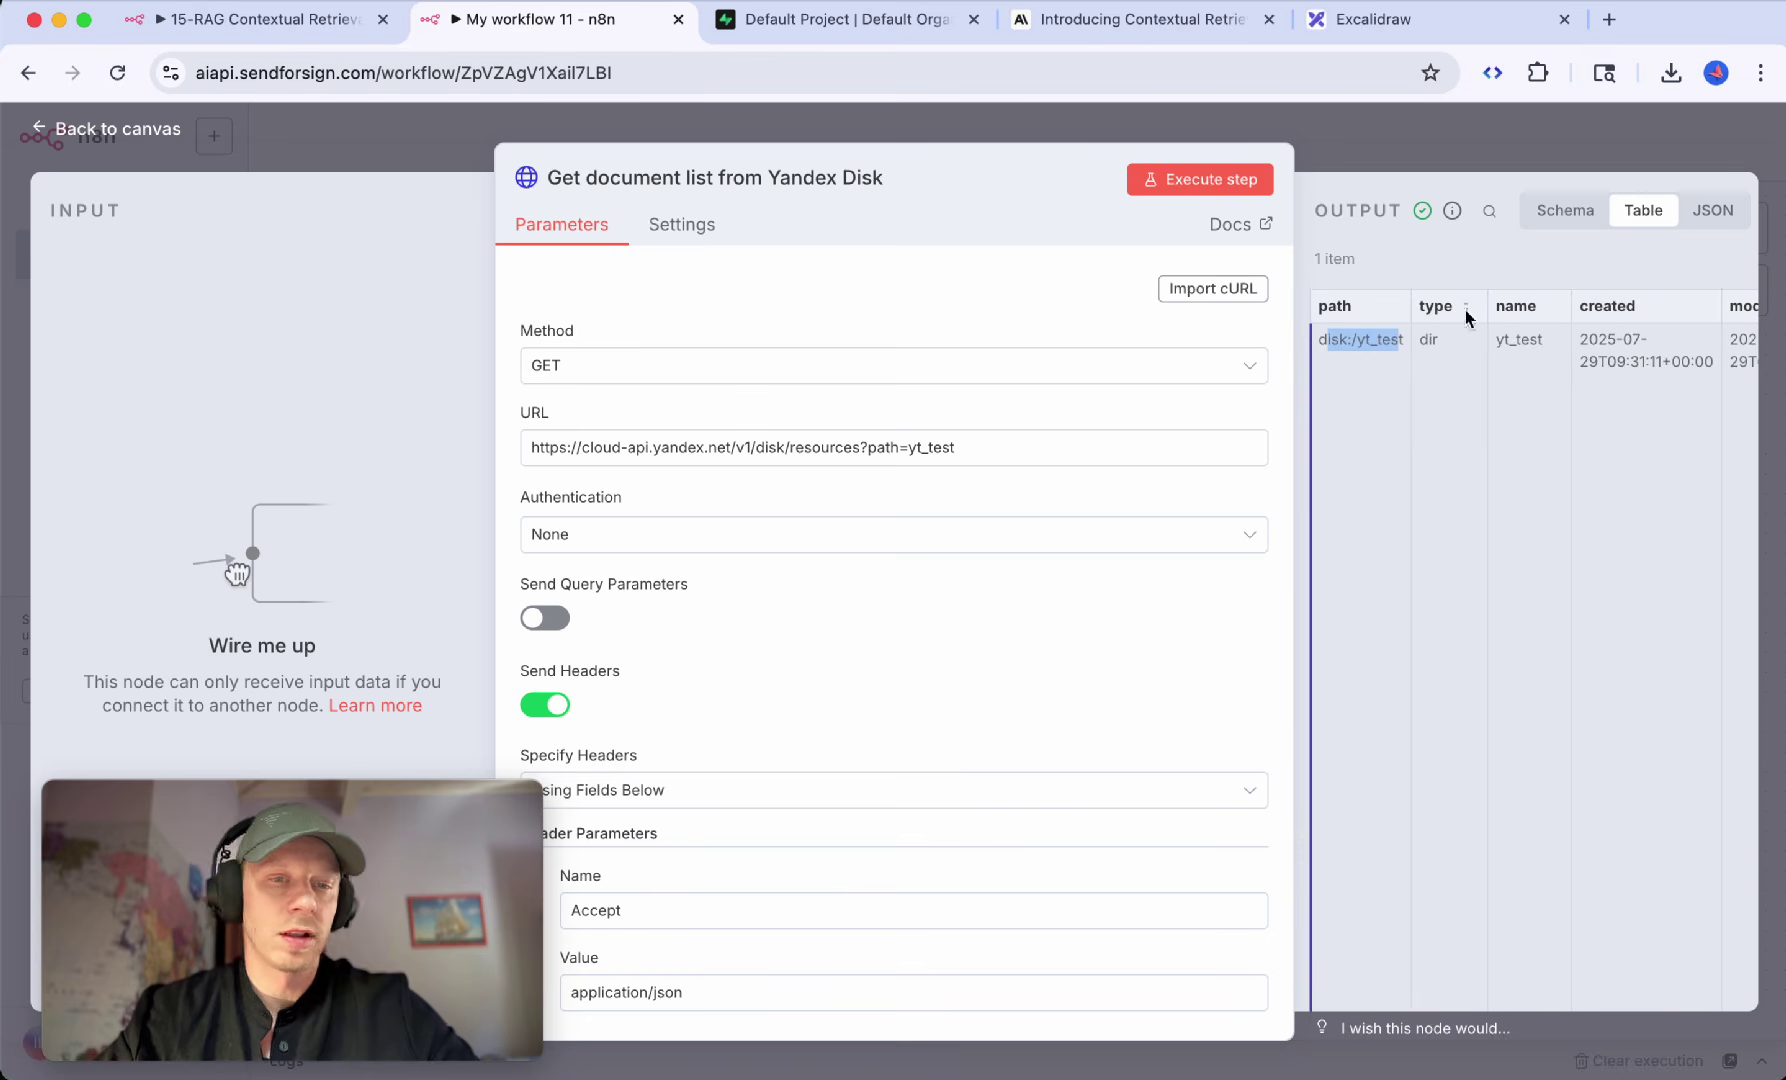
{"action": "left_click", "coordinate": [1406, 142]}
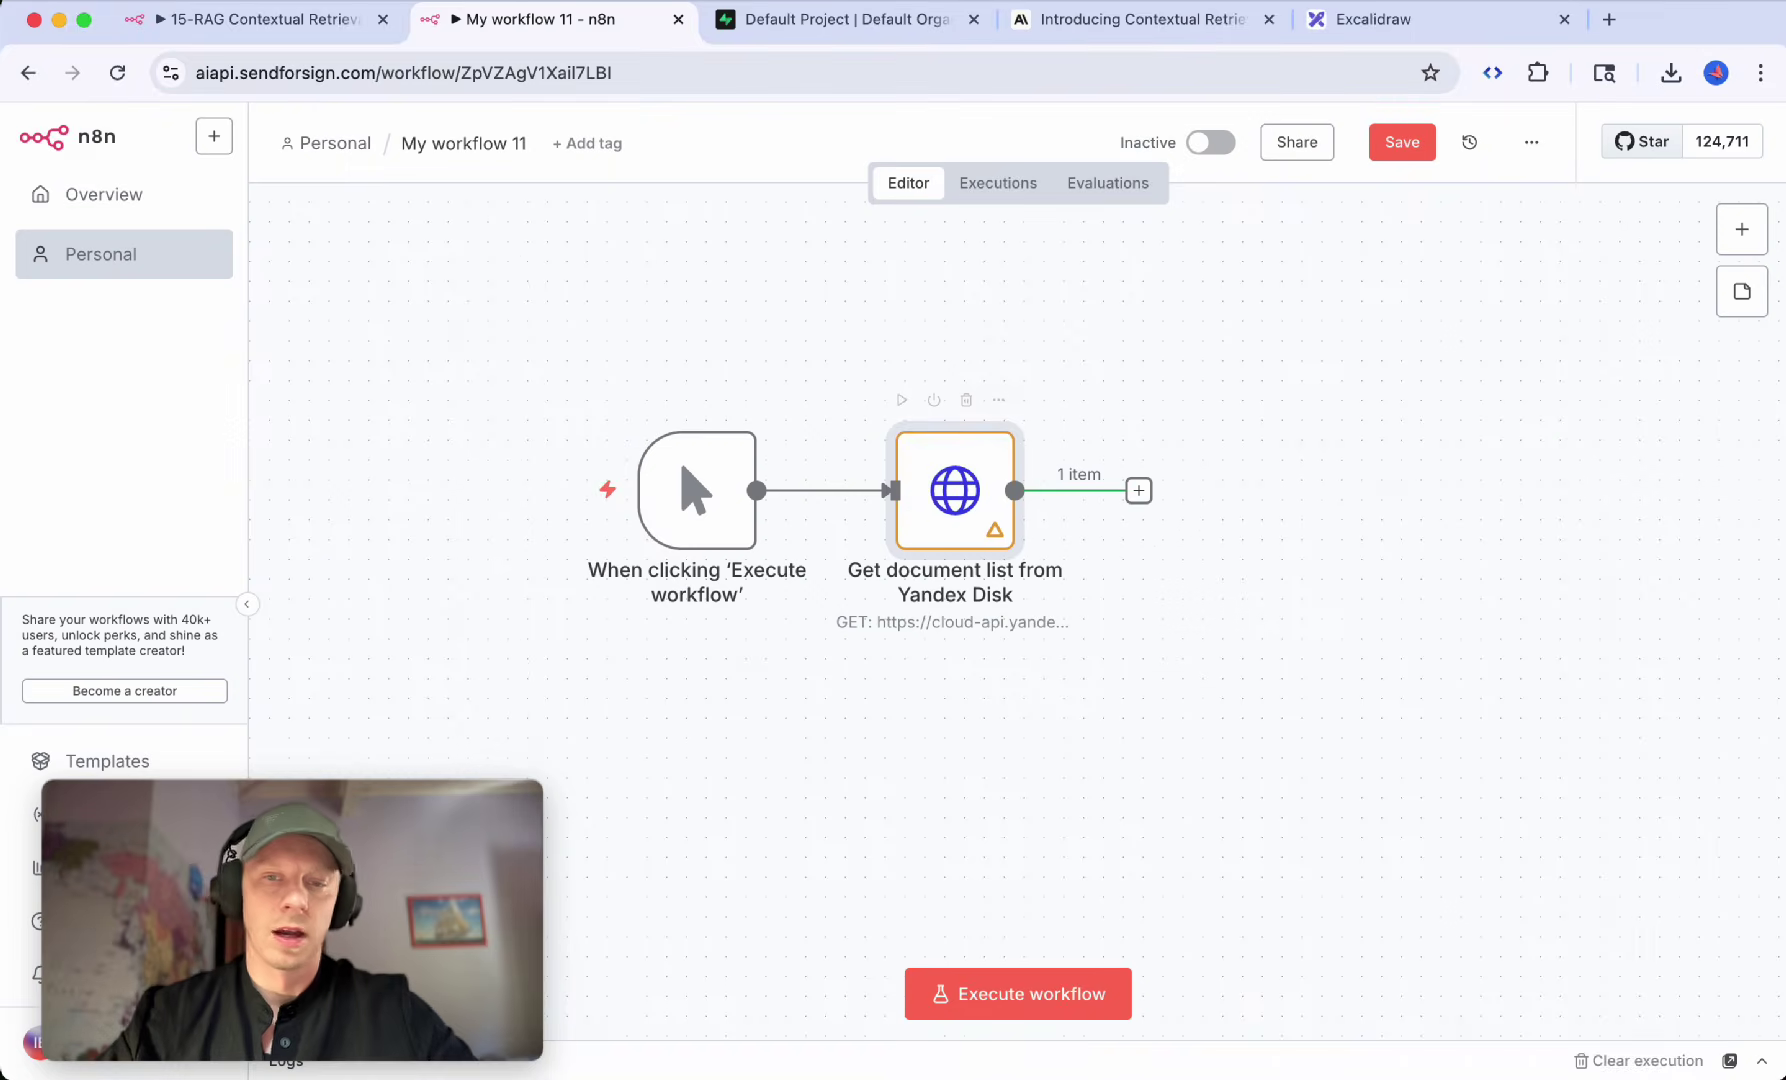
Step: Paste a Download node and inspect its file URL {{ $json._embedded.items[0].file }} leading to Doc.pdf
{"action": "key", "text": "ctrl+v"}
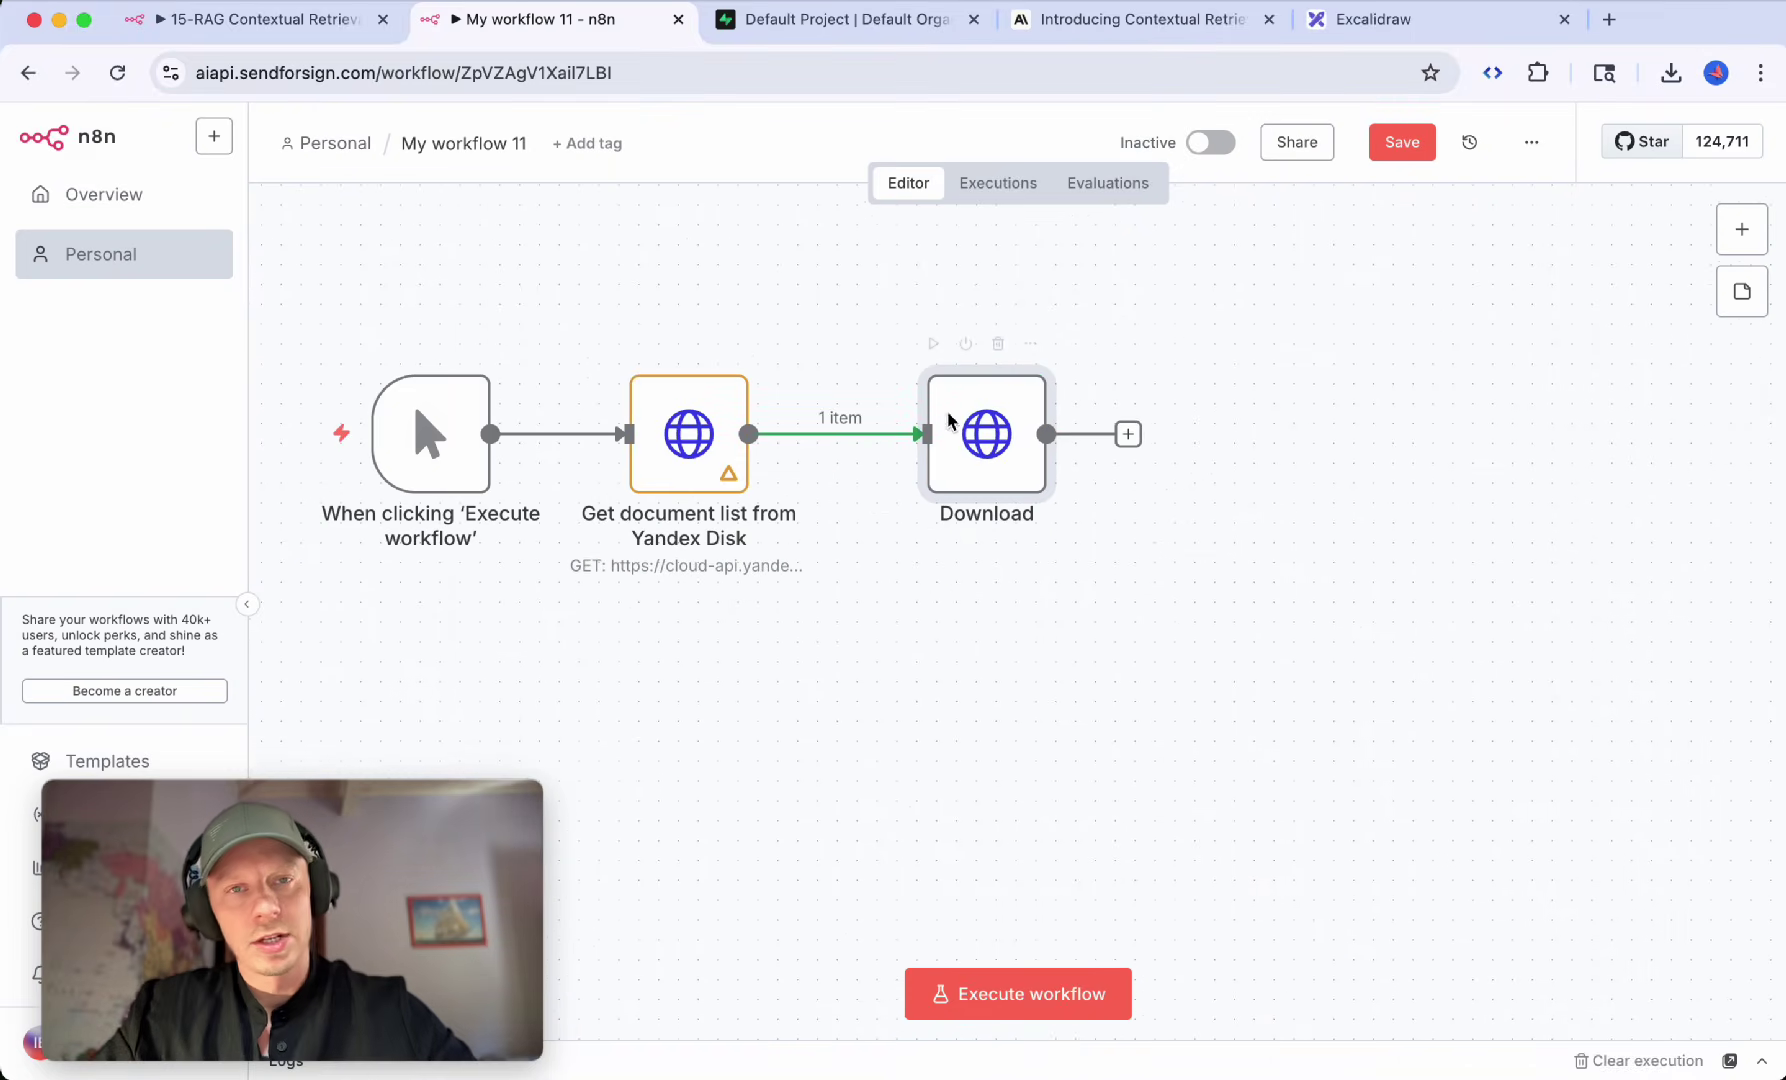
{"action": "double_click", "coordinate": [1001, 457]}
{"action": "scroll", "coordinate": [234, 542], "scroll_direction": "down", "scroll_amount": 10}
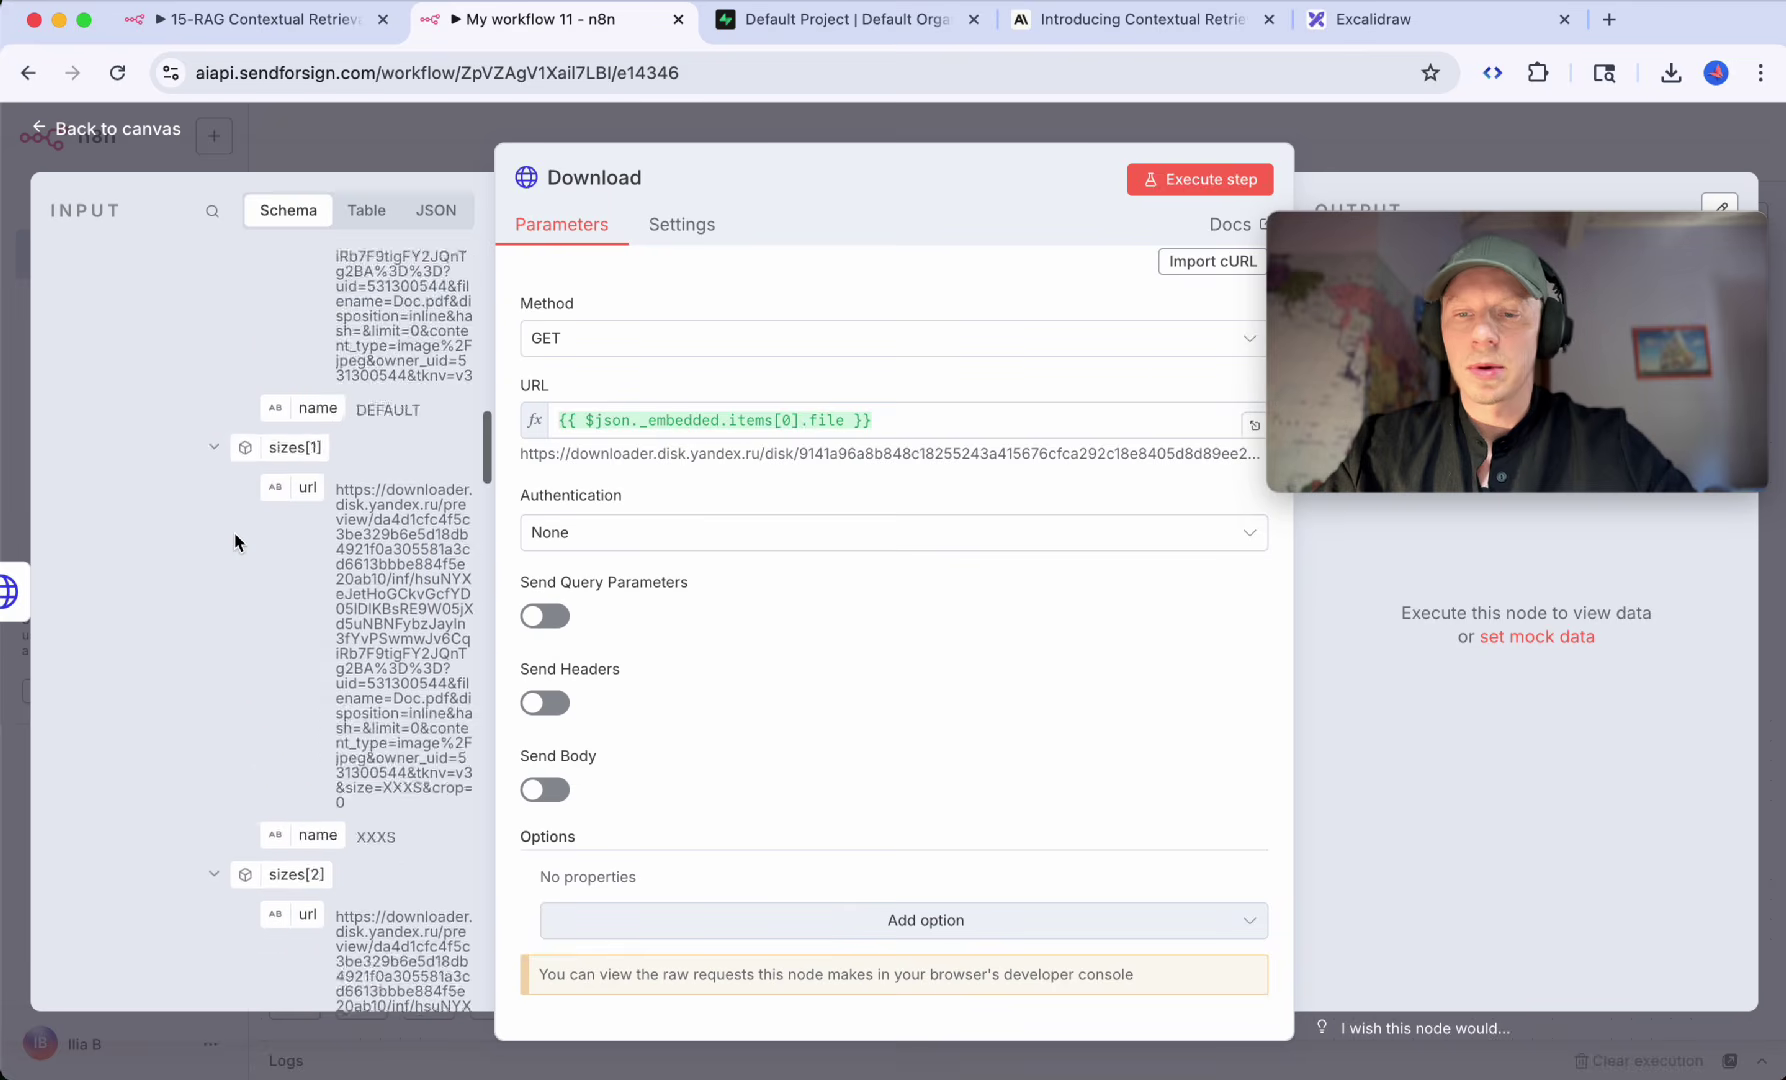
{"action": "scroll", "coordinate": [235, 541], "scroll_direction": "down", "scroll_amount": 10}
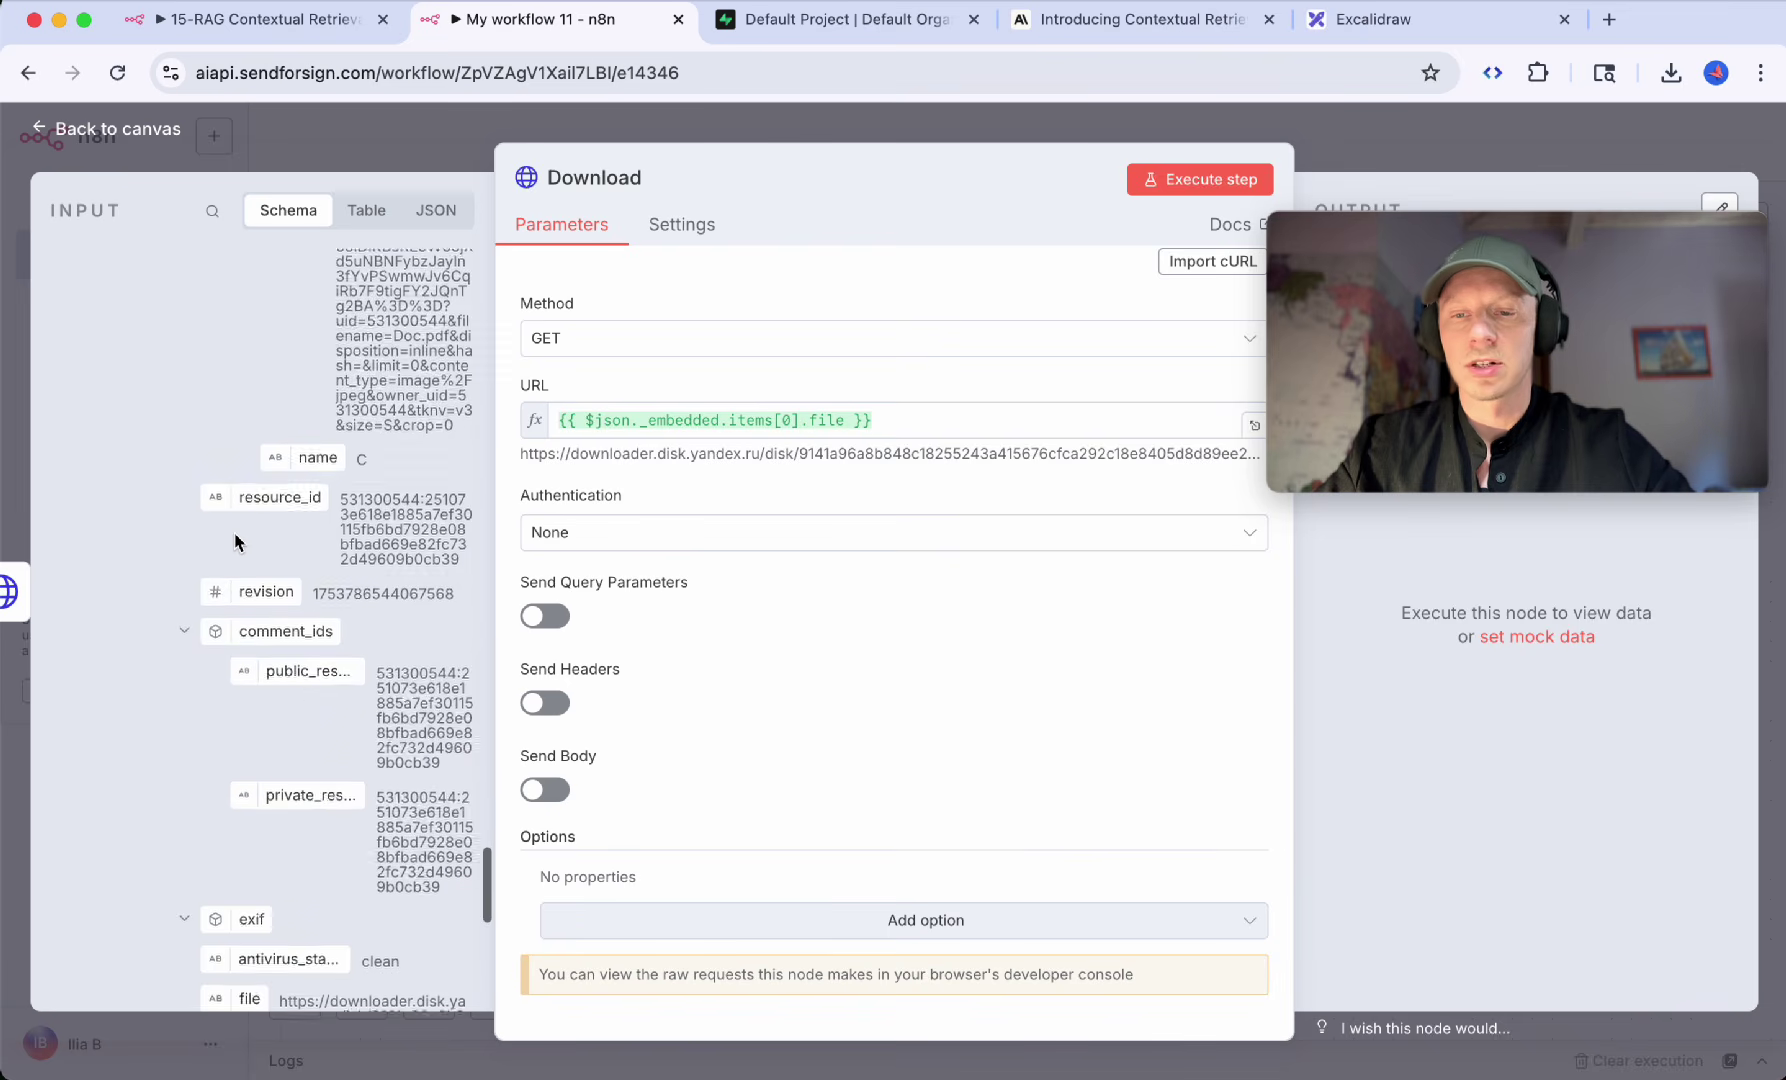
{"action": "scroll", "coordinate": [234, 542], "scroll_direction": "down", "scroll_amount": 5}
{"action": "left_click_drag", "start_coordinate": [281, 457], "coordinate": [335, 760]}
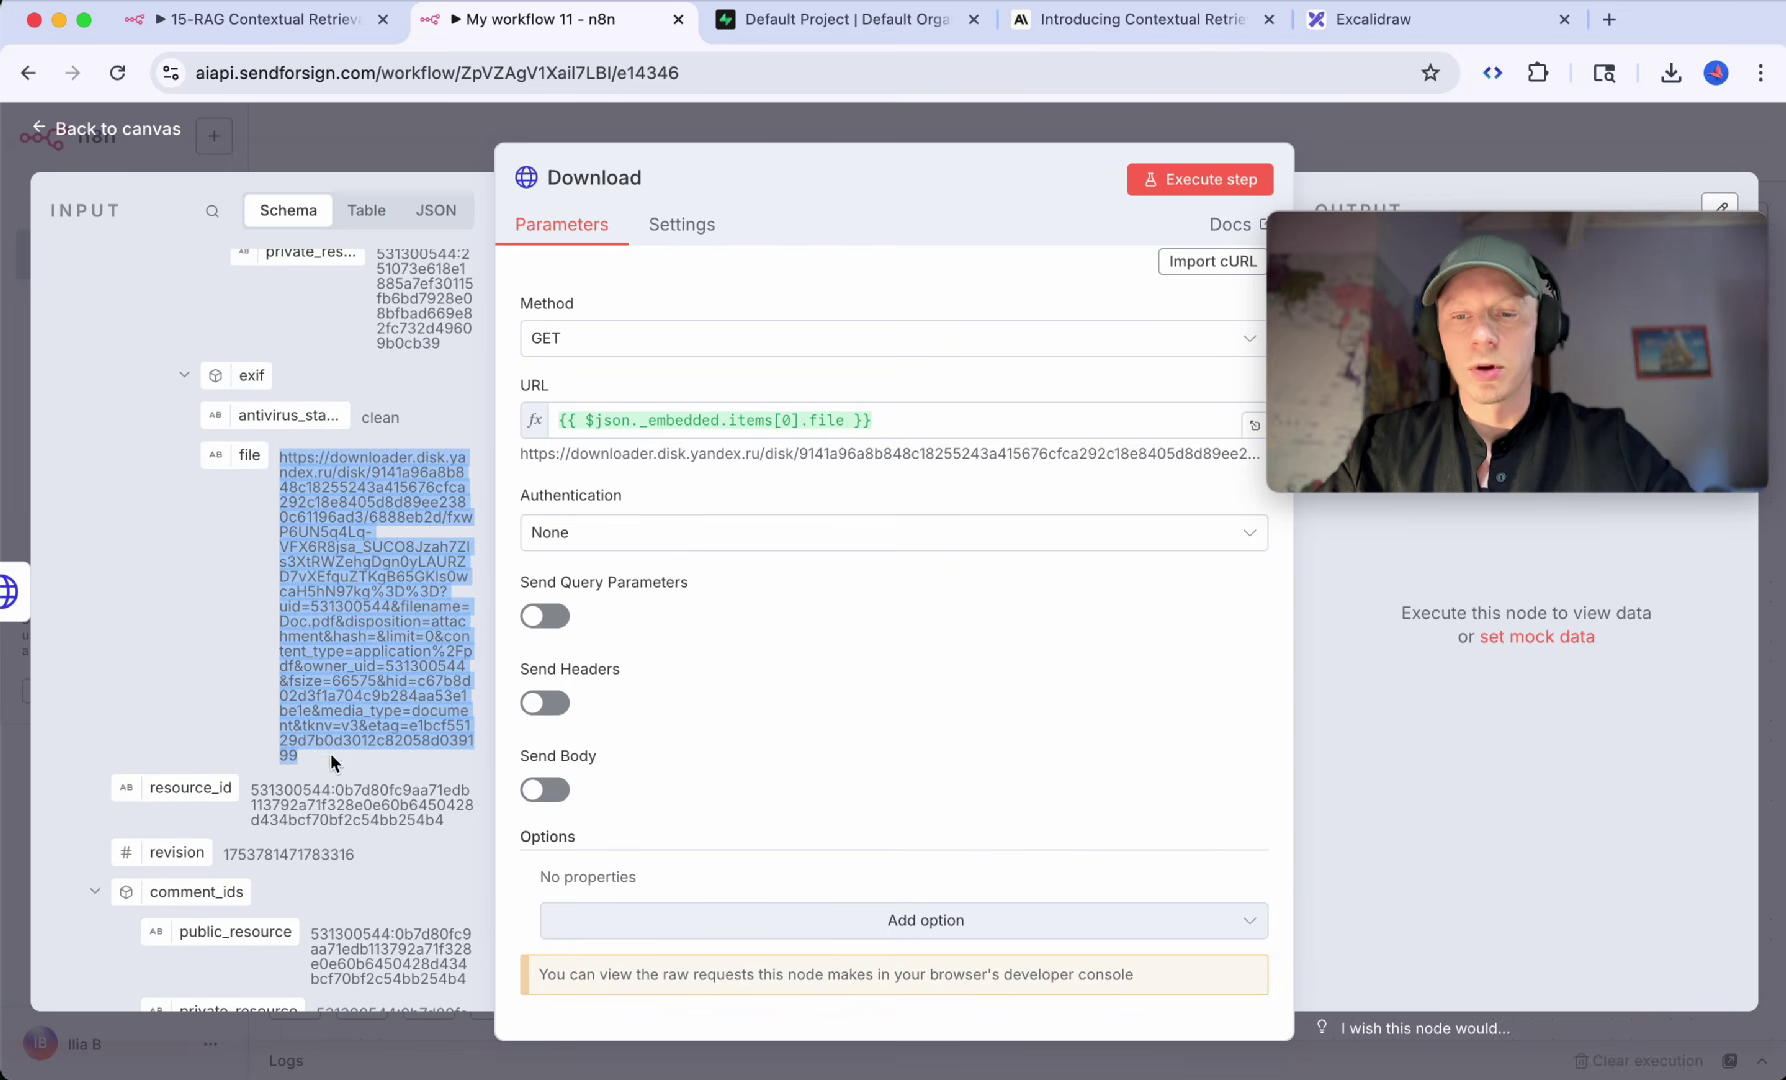
{"action": "left_click", "coordinate": [337, 509]}
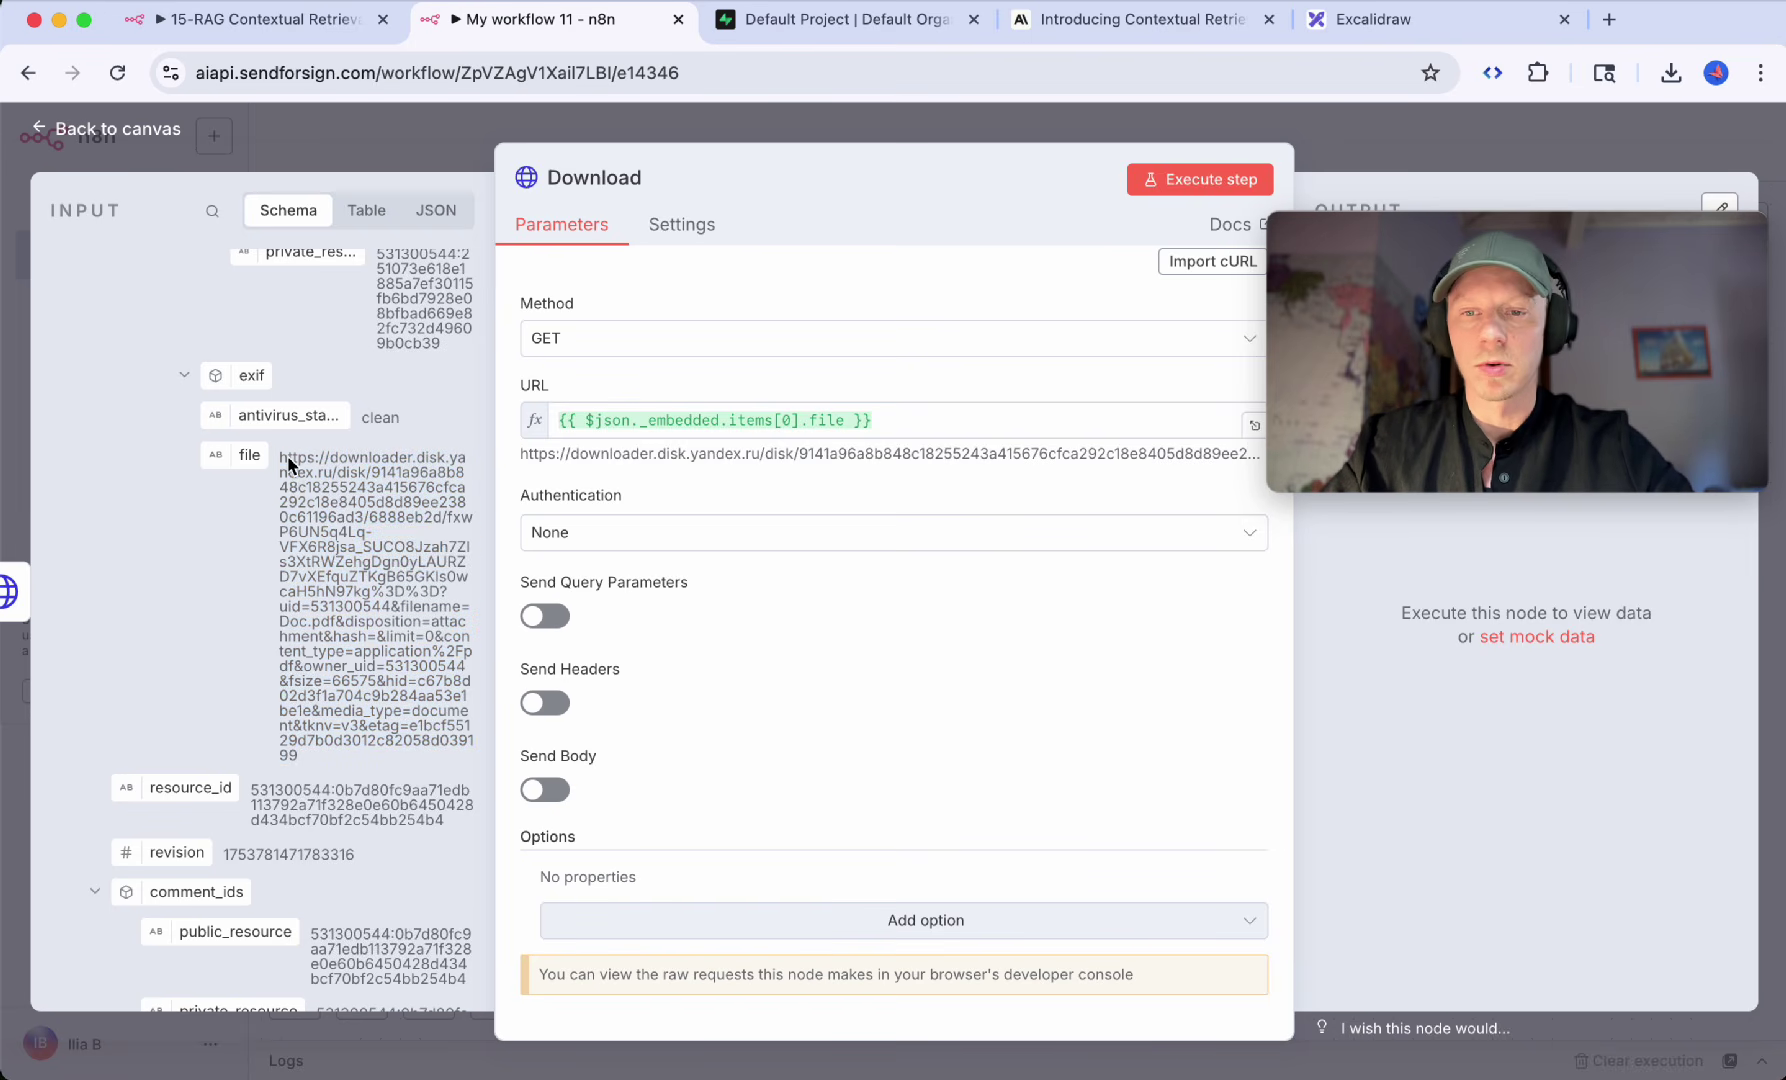
{"action": "left_click_drag", "start_coordinate": [286, 457], "coordinate": [364, 666]}
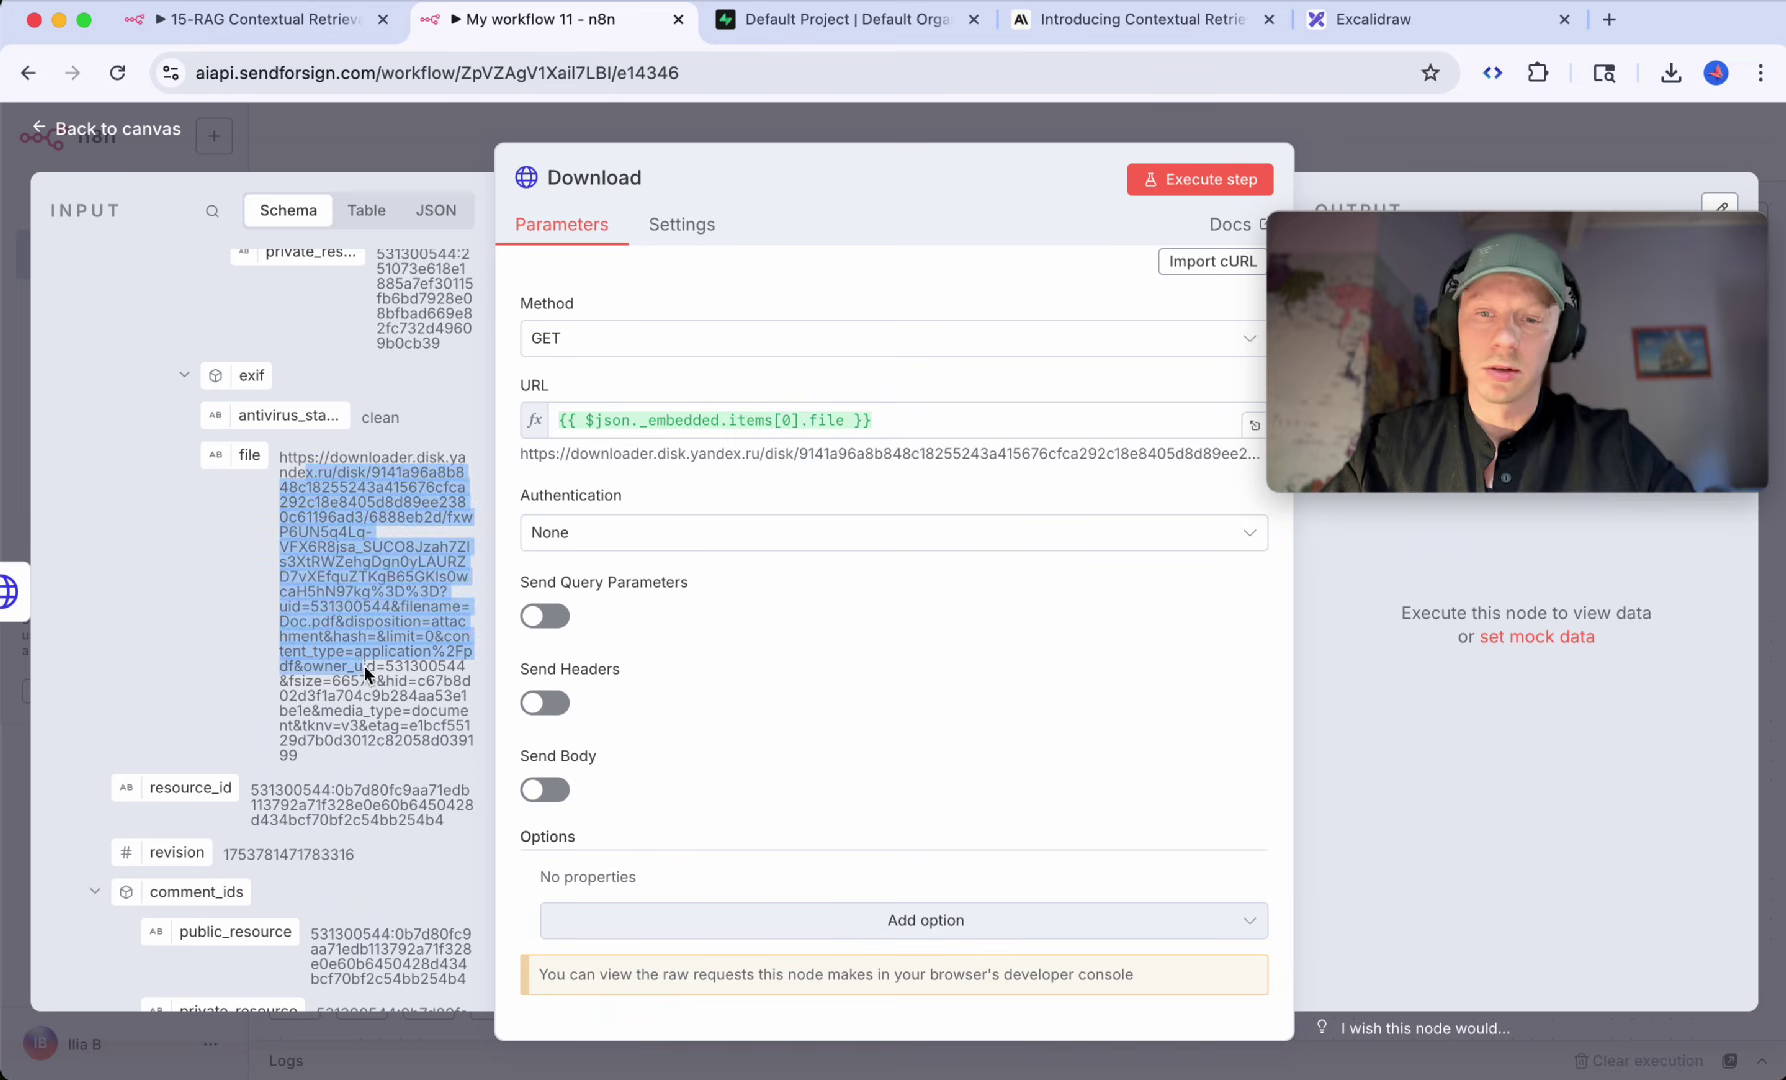
{"action": "left_click", "coordinate": [364, 666]}
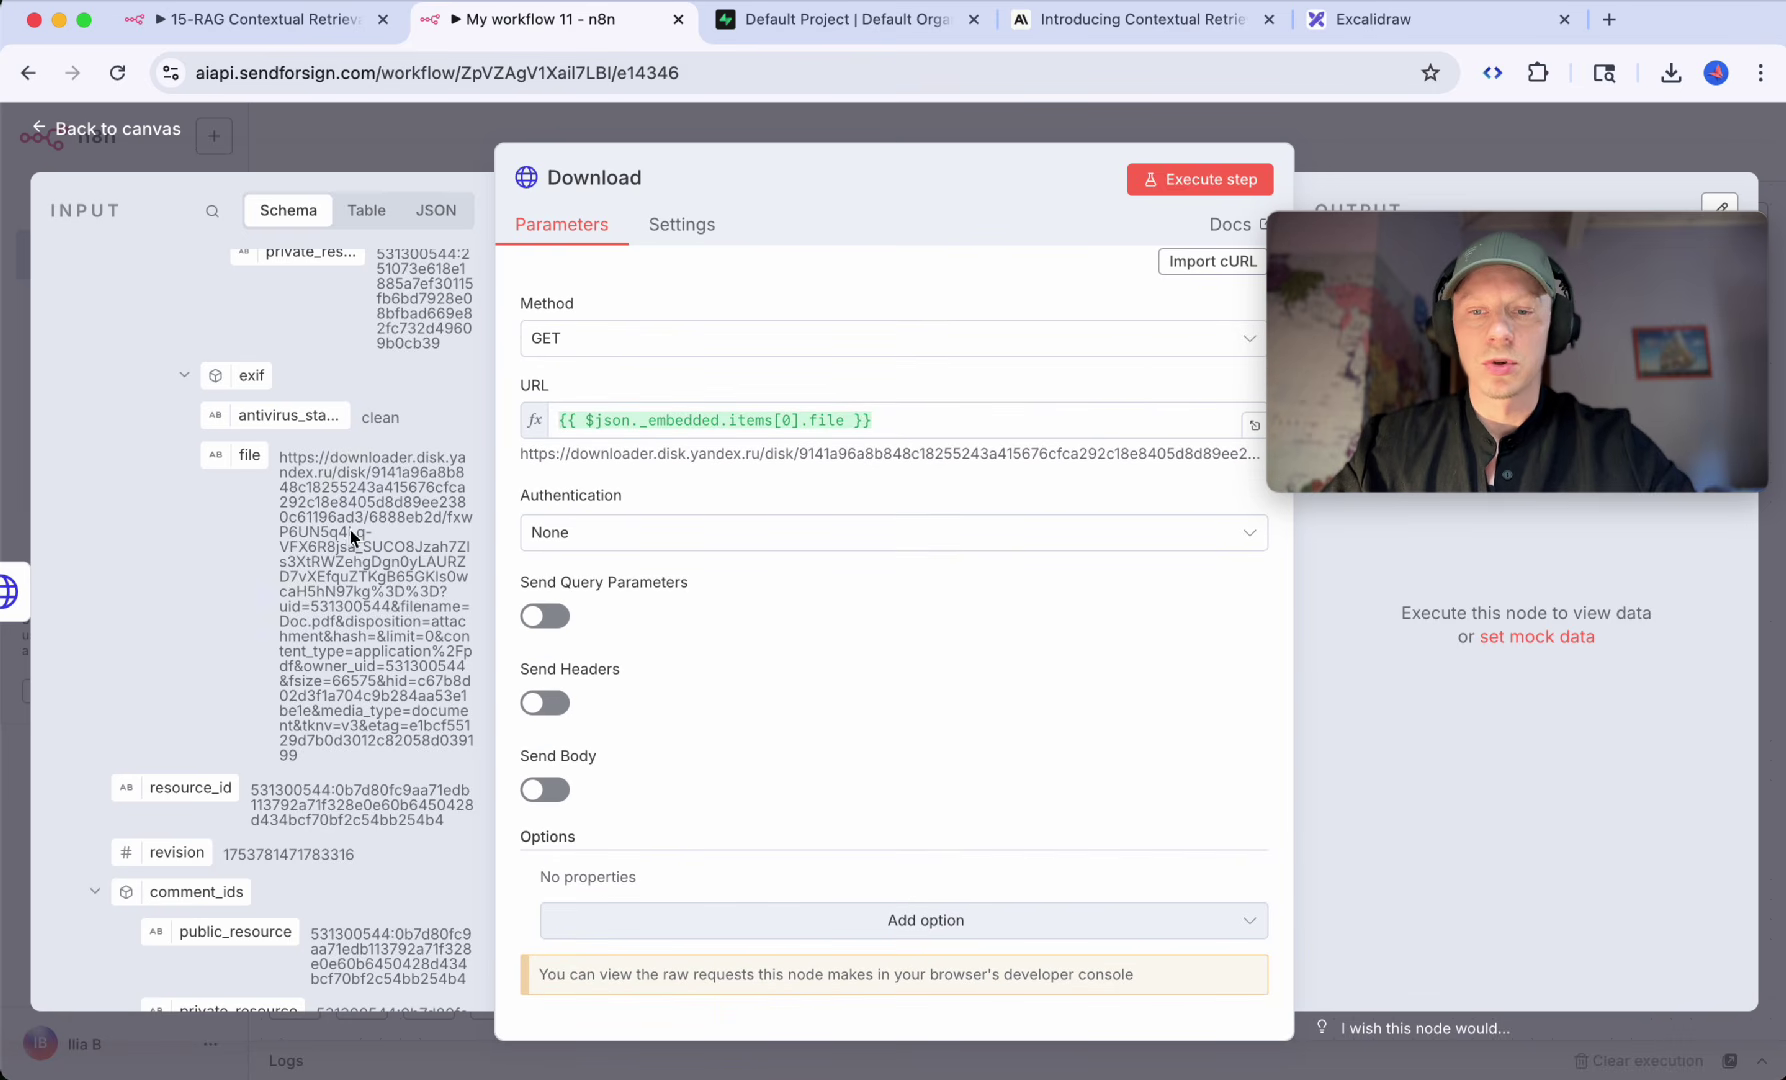
{"action": "scroll", "coordinate": [810, 644], "scroll_direction": "up", "scroll_amount": 1}
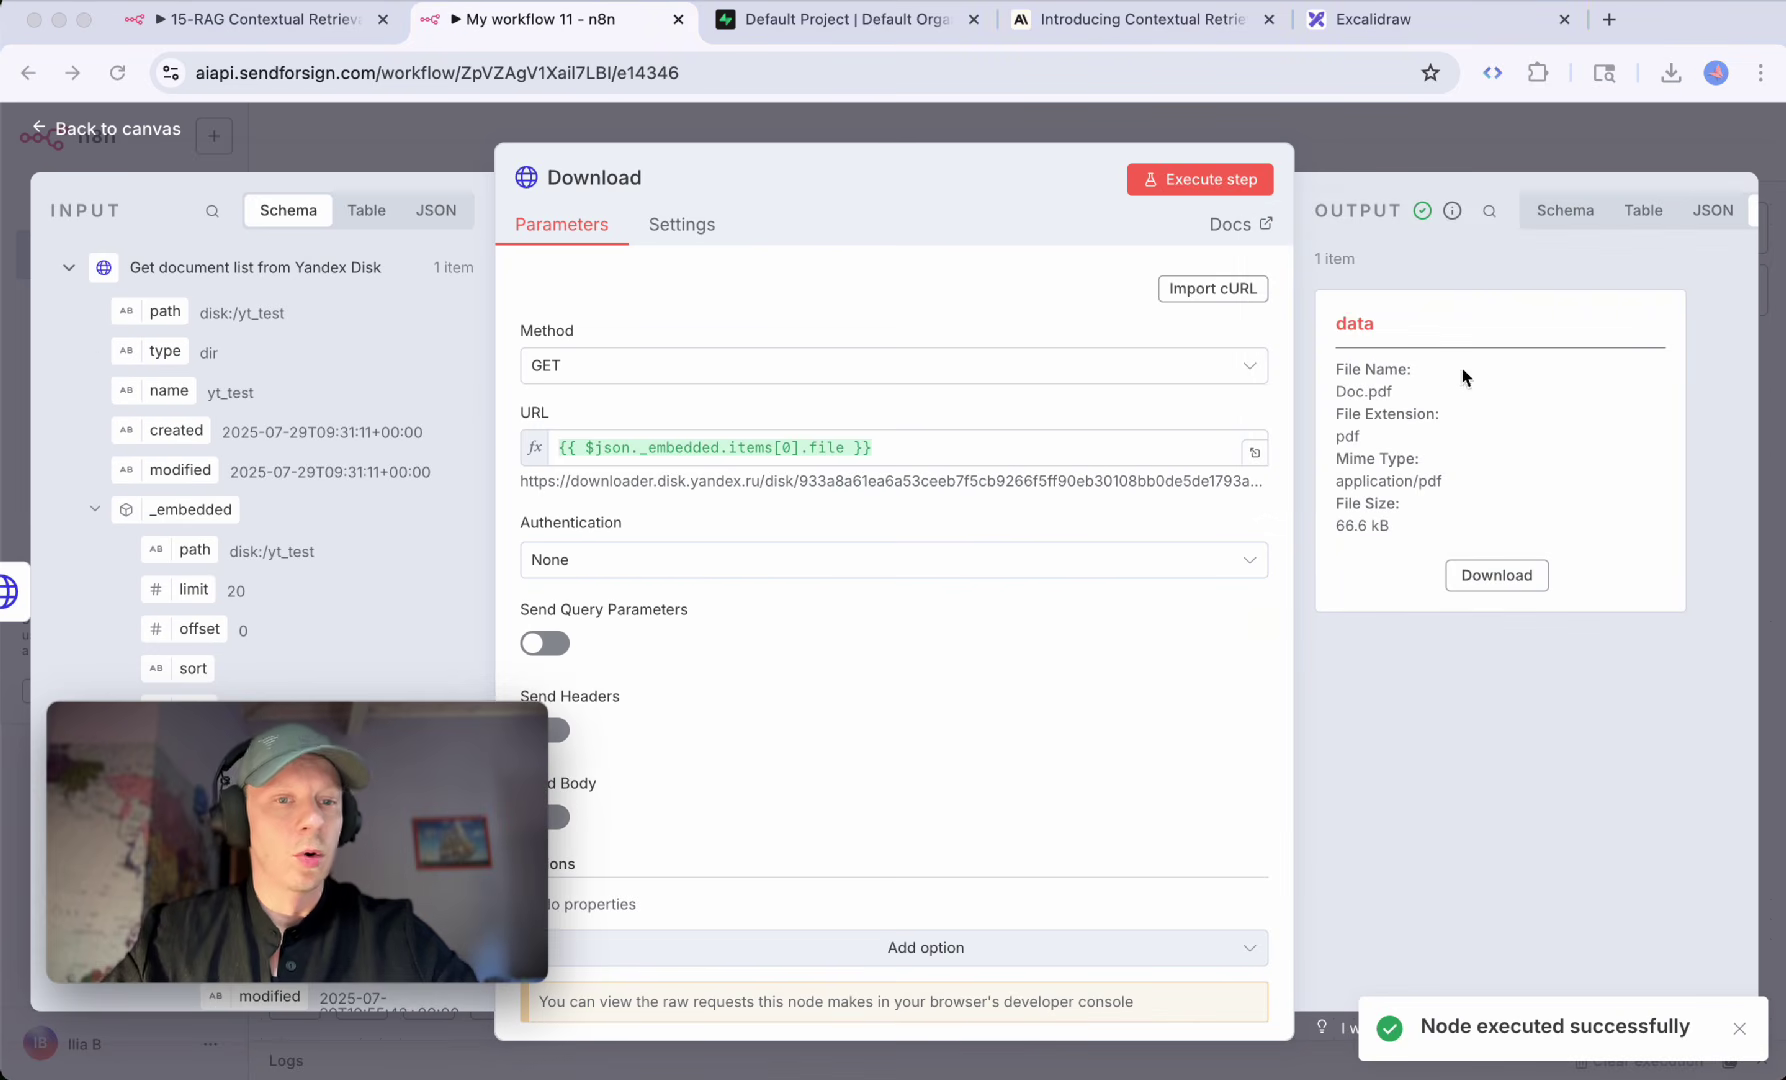
Step: Download the fetched PDF and open Doc (1).pdf in Chrome's PDF viewer
{"action": "left_click", "coordinate": [1514, 580]}
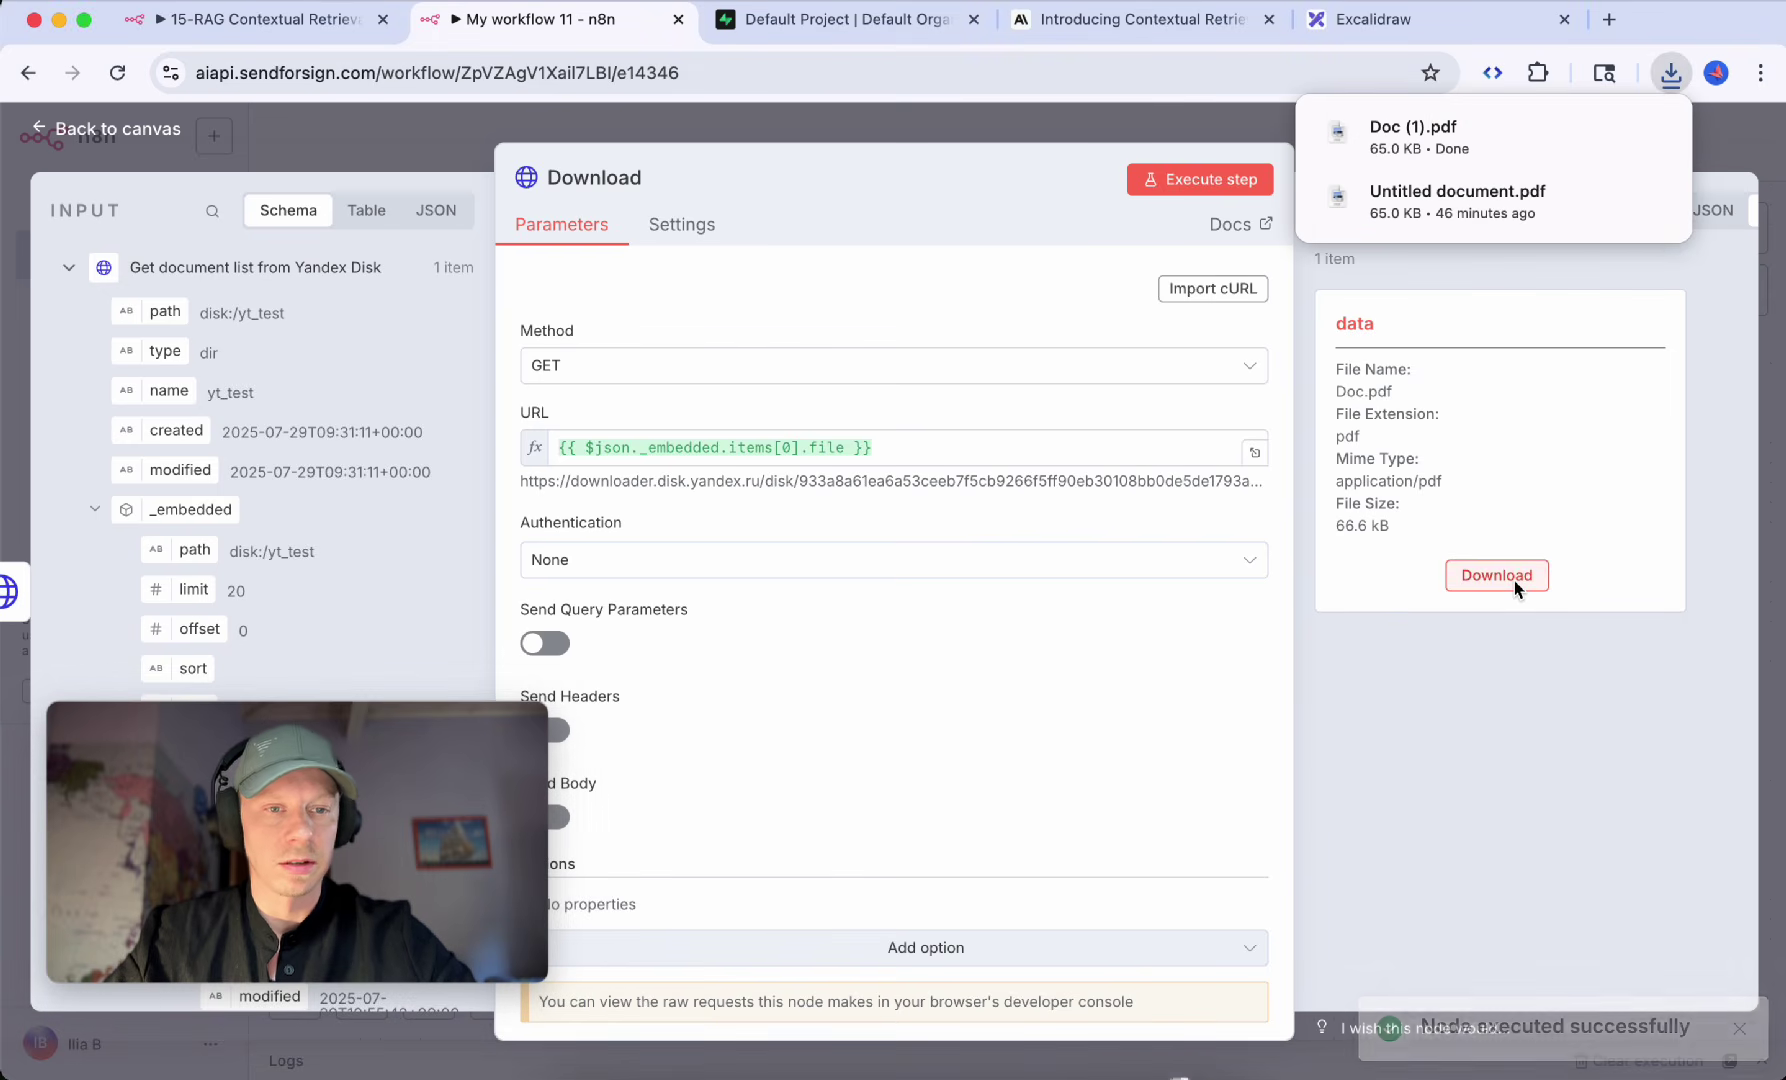
{"action": "left_click", "coordinate": [1400, 137]}
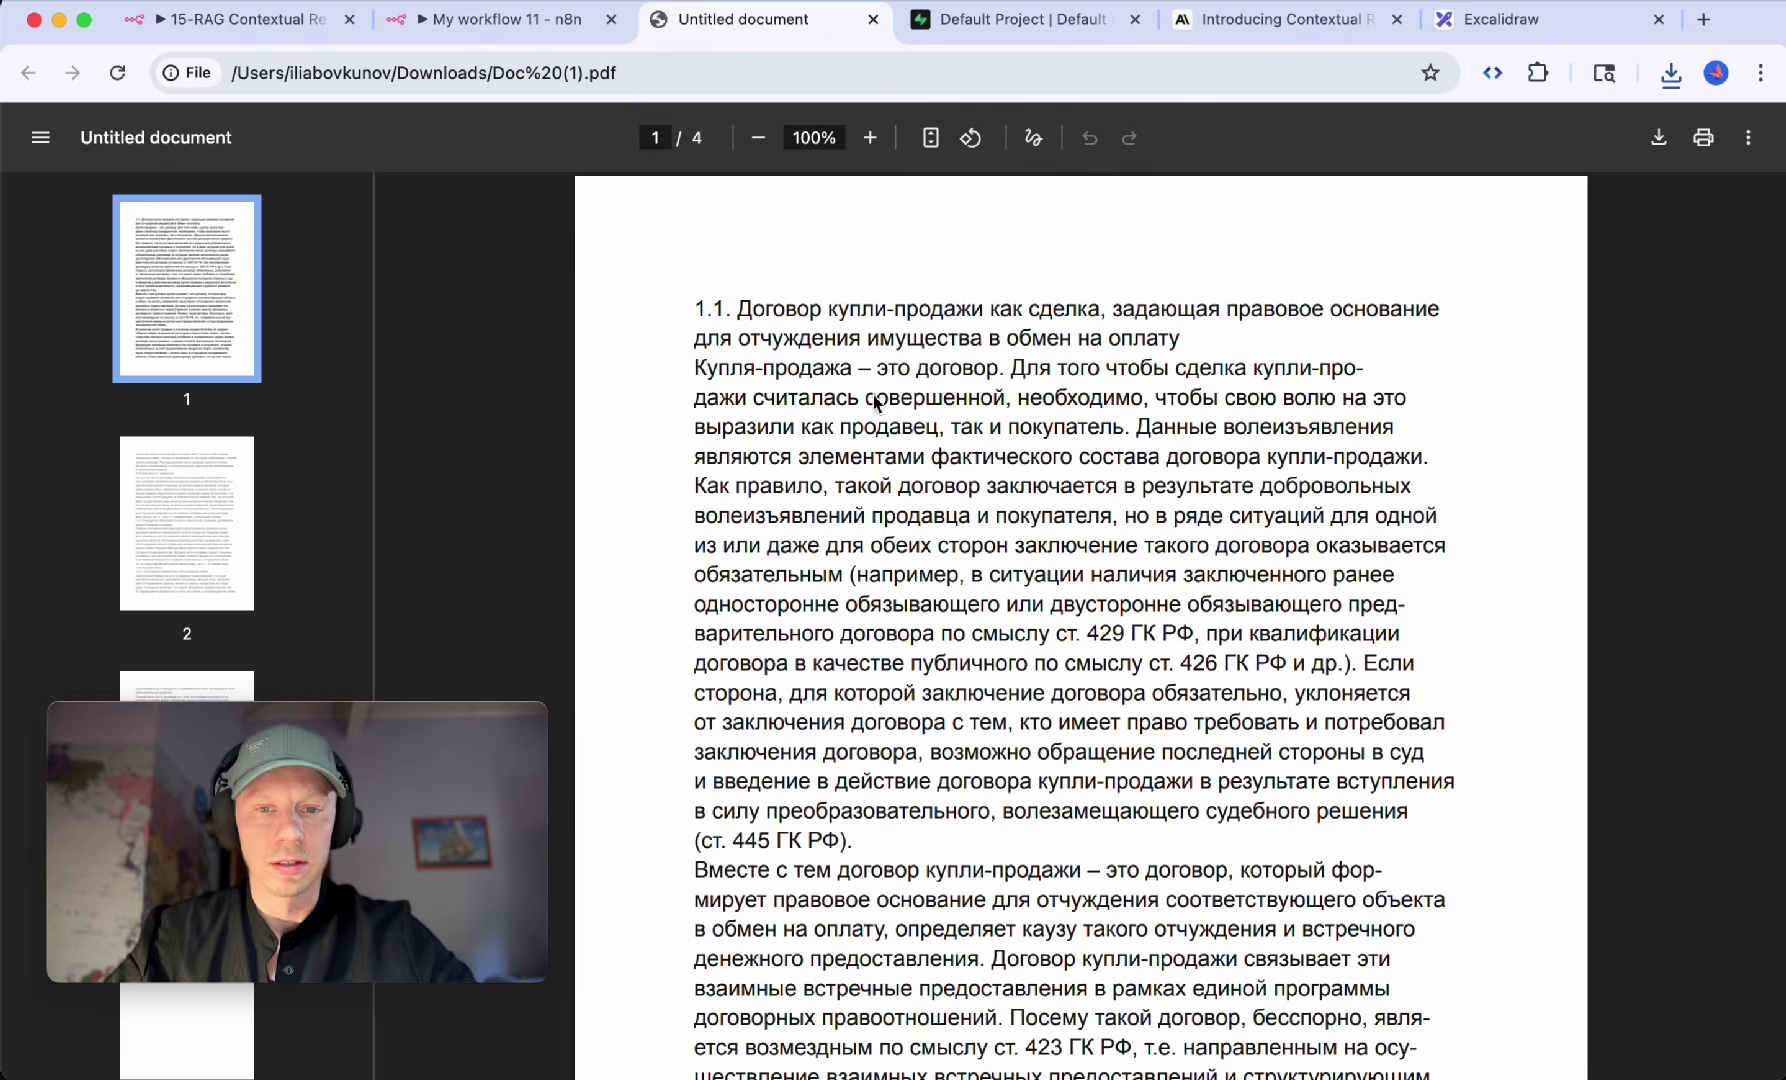
{"action": "scroll", "coordinate": [779, 368], "scroll_direction": "down", "scroll_amount": 1}
{"action": "scroll", "coordinate": [763, 364], "scroll_direction": "up", "scroll_amount": 1}
{"action": "left_click_drag", "start_coordinate": [710, 322], "coordinate": [895, 640]}
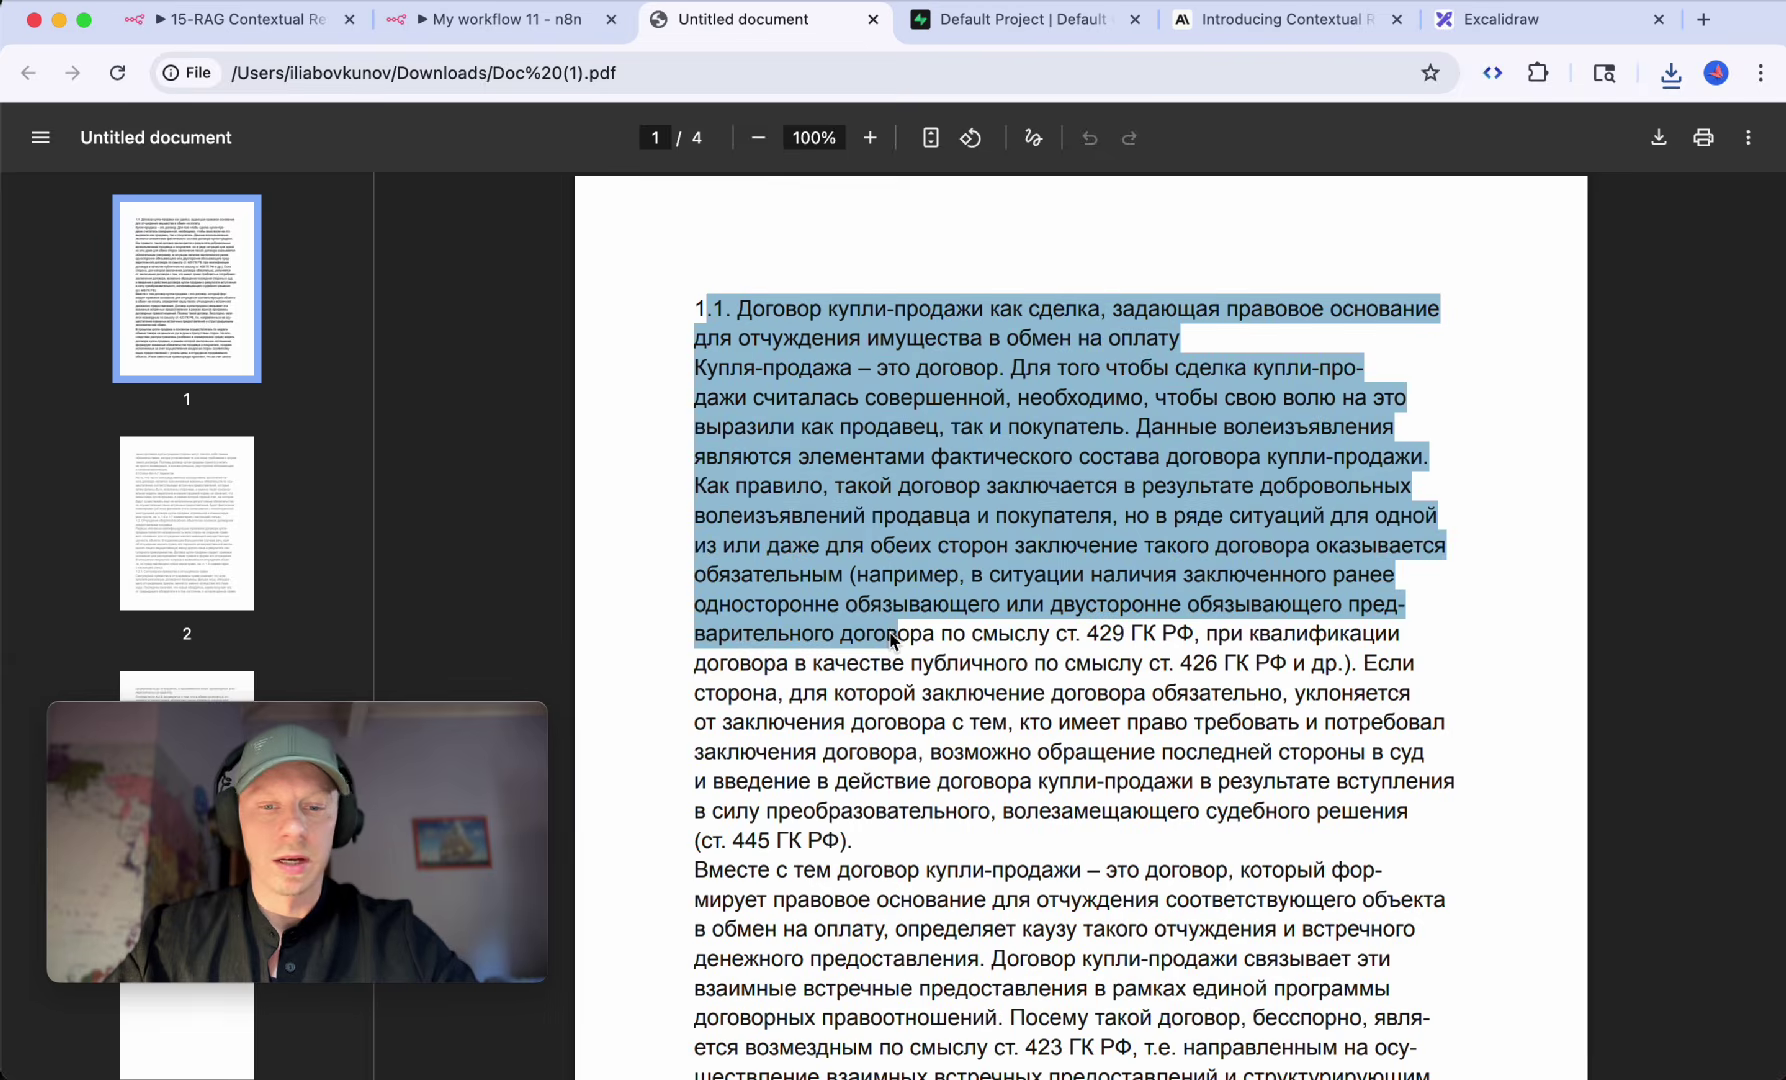
{"action": "left_click_drag", "start_coordinate": [922, 722], "coordinate": [931, 724]}
{"action": "scroll", "coordinate": [930, 728], "scroll_direction": "down", "scroll_amount": 4}
{"action": "scroll", "coordinate": [930, 728], "scroll_direction": "up", "scroll_amount": 4}
Step: Read through the four pages of Russian contract text, then close the PDF tab
{"action": "left_click", "coordinate": [924, 640]}
{"action": "scroll", "coordinate": [924, 640], "scroll_direction": "down", "scroll_amount": 10}
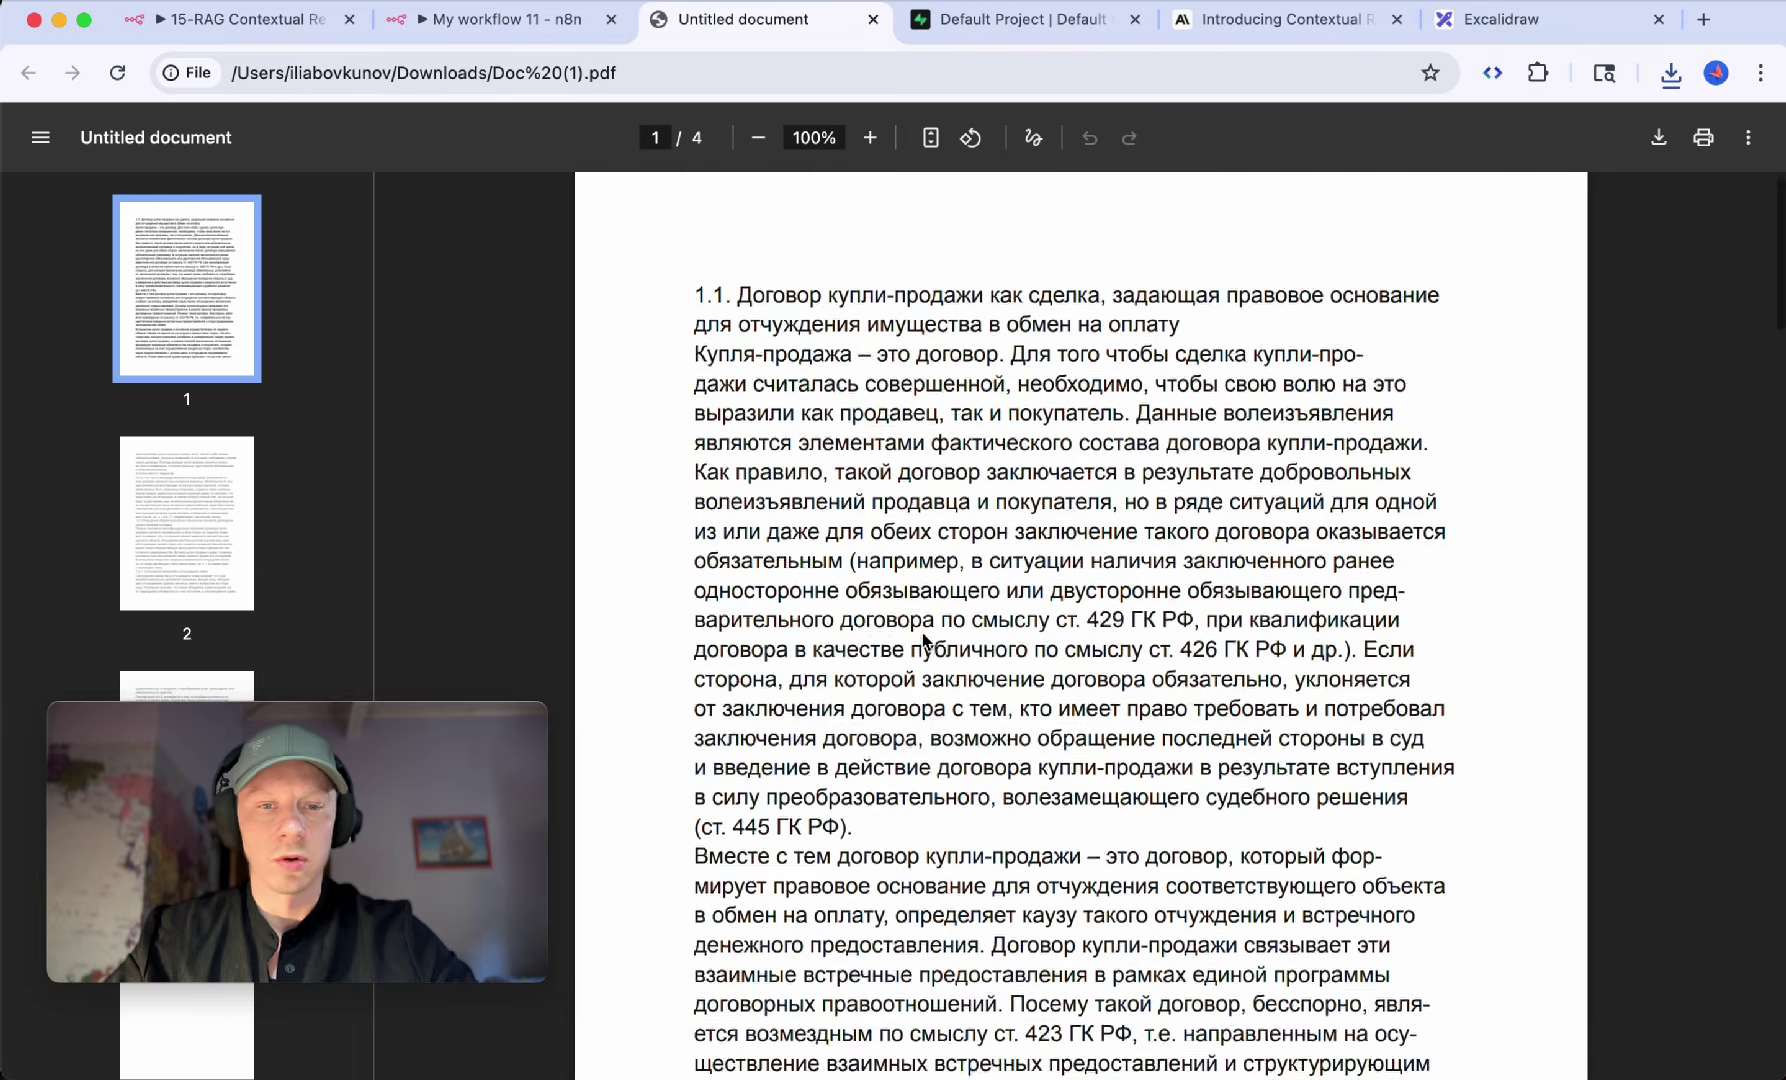
{"action": "scroll", "coordinate": [924, 640], "scroll_direction": "up", "scroll_amount": 8}
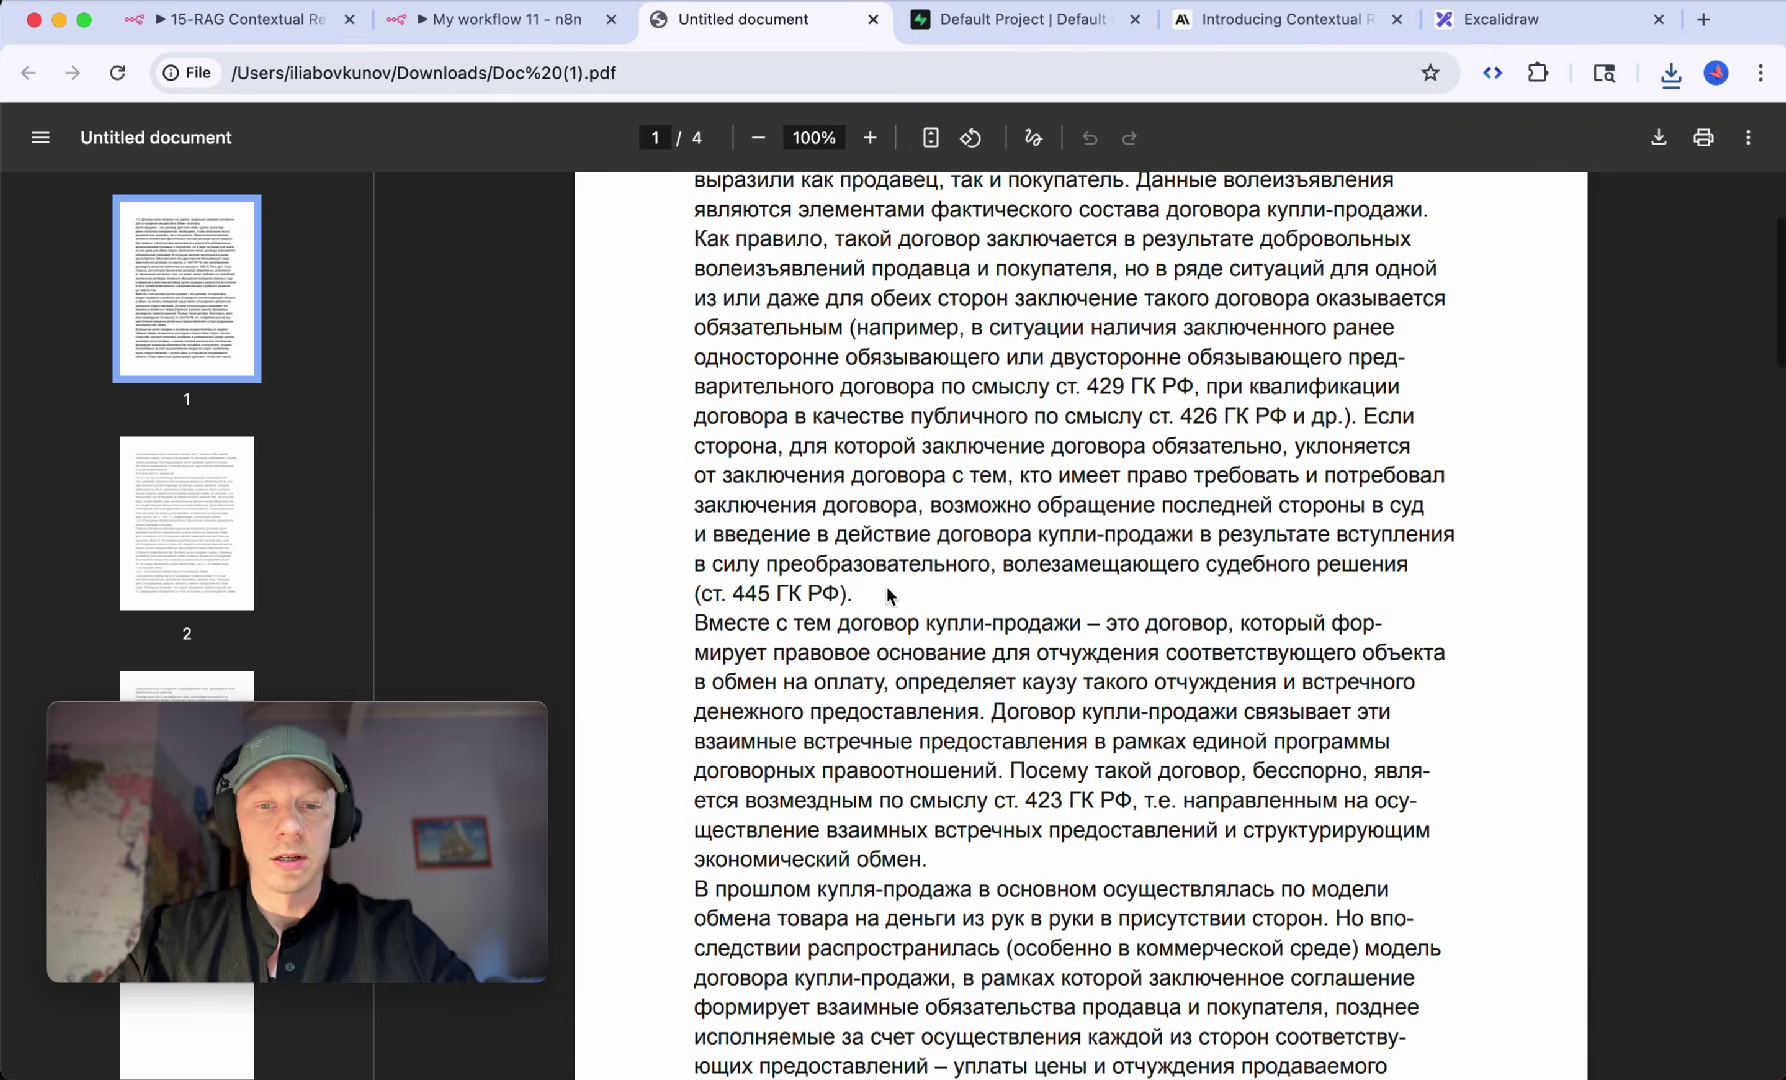
{"action": "left_click_drag", "start_coordinate": [878, 565], "coordinate": [712, 600]}
{"action": "left_click", "coordinate": [877, 626]}
{"action": "scroll", "coordinate": [771, 657], "scroll_direction": "down", "scroll_amount": 10}
{"action": "scroll", "coordinate": [771, 657], "scroll_direction": "down", "scroll_amount": 12}
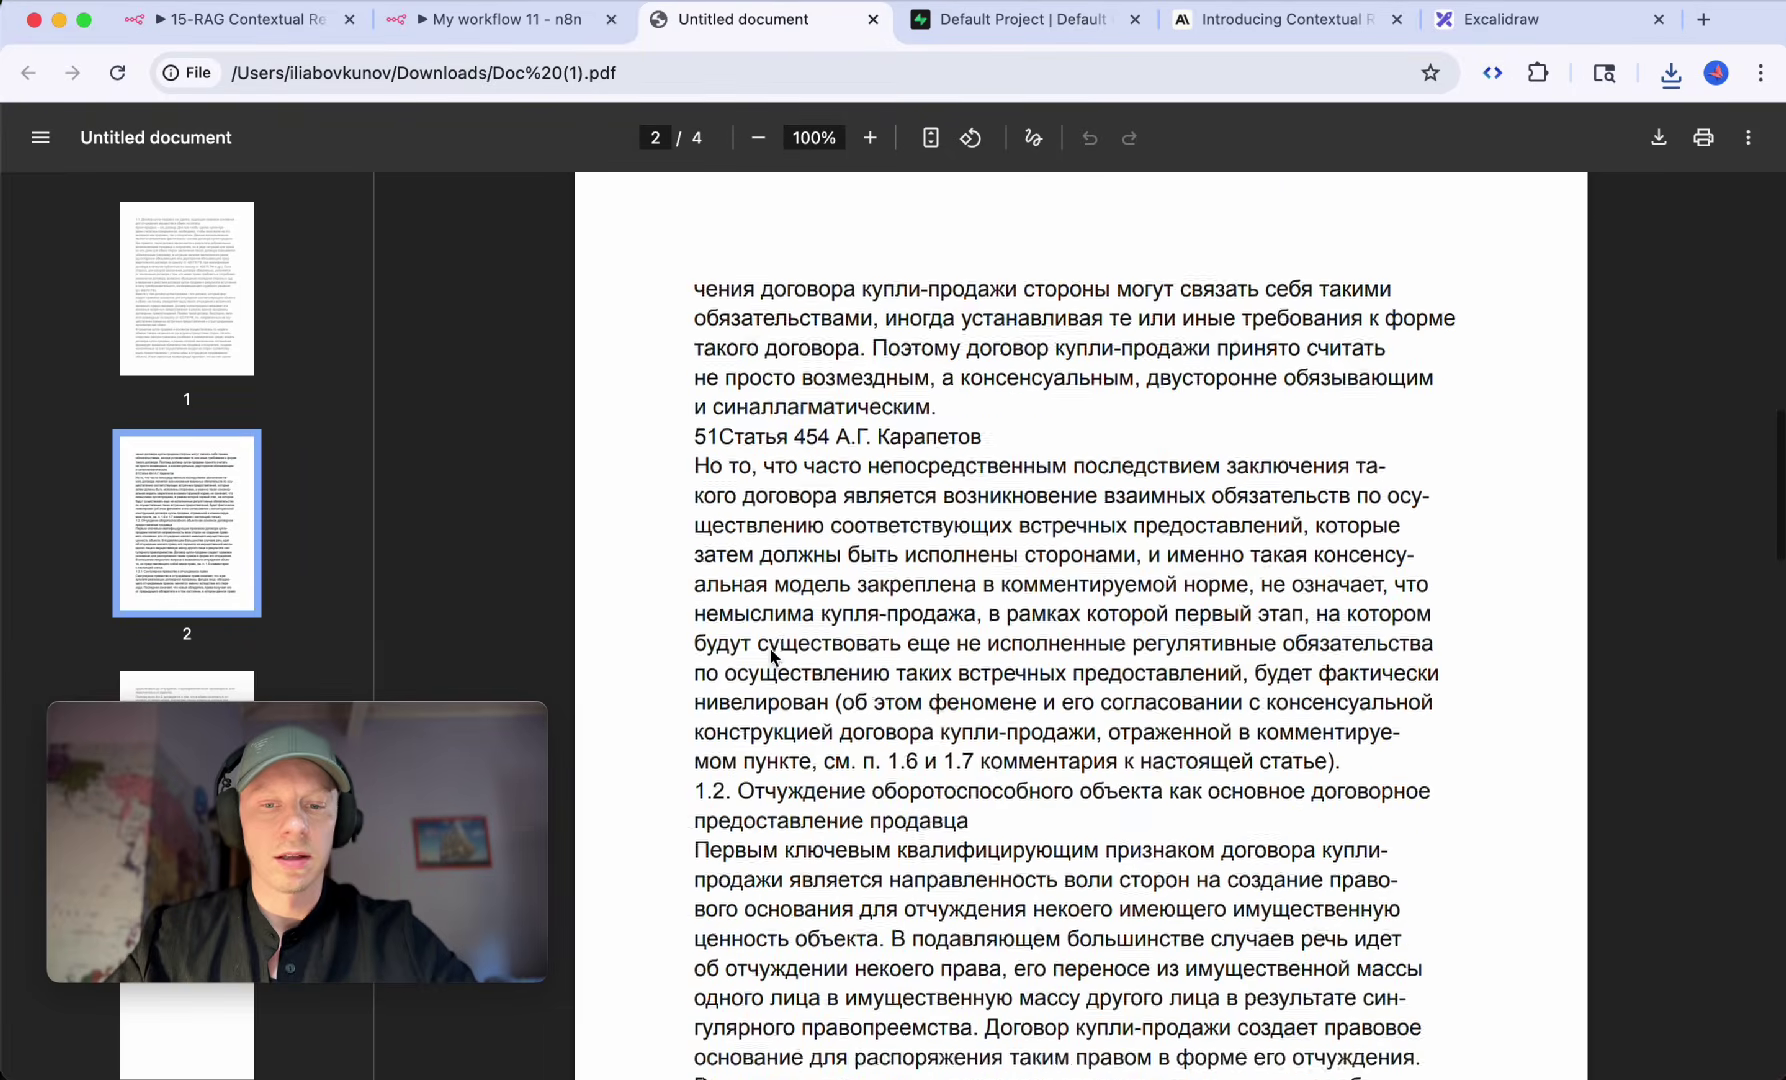
{"action": "scroll", "coordinate": [771, 657], "scroll_direction": "up", "scroll_amount": 6}
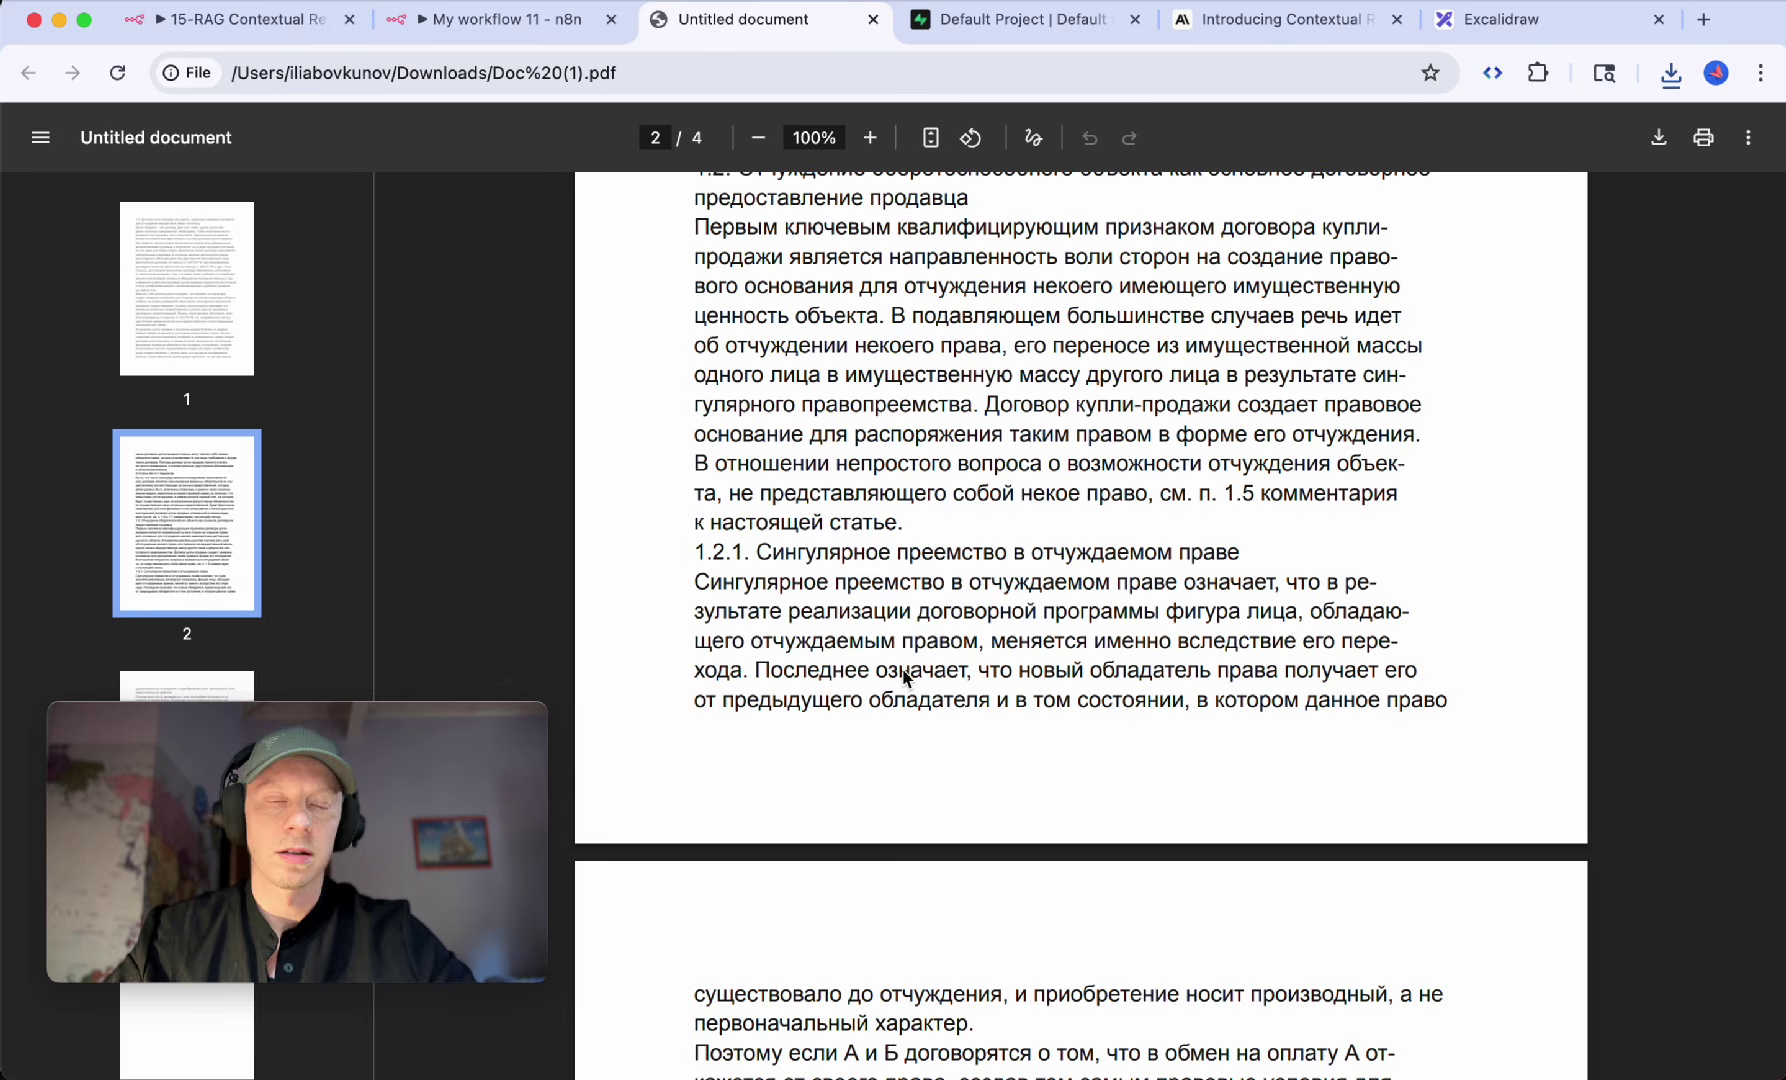
{"action": "left_click", "coordinate": [873, 19]}
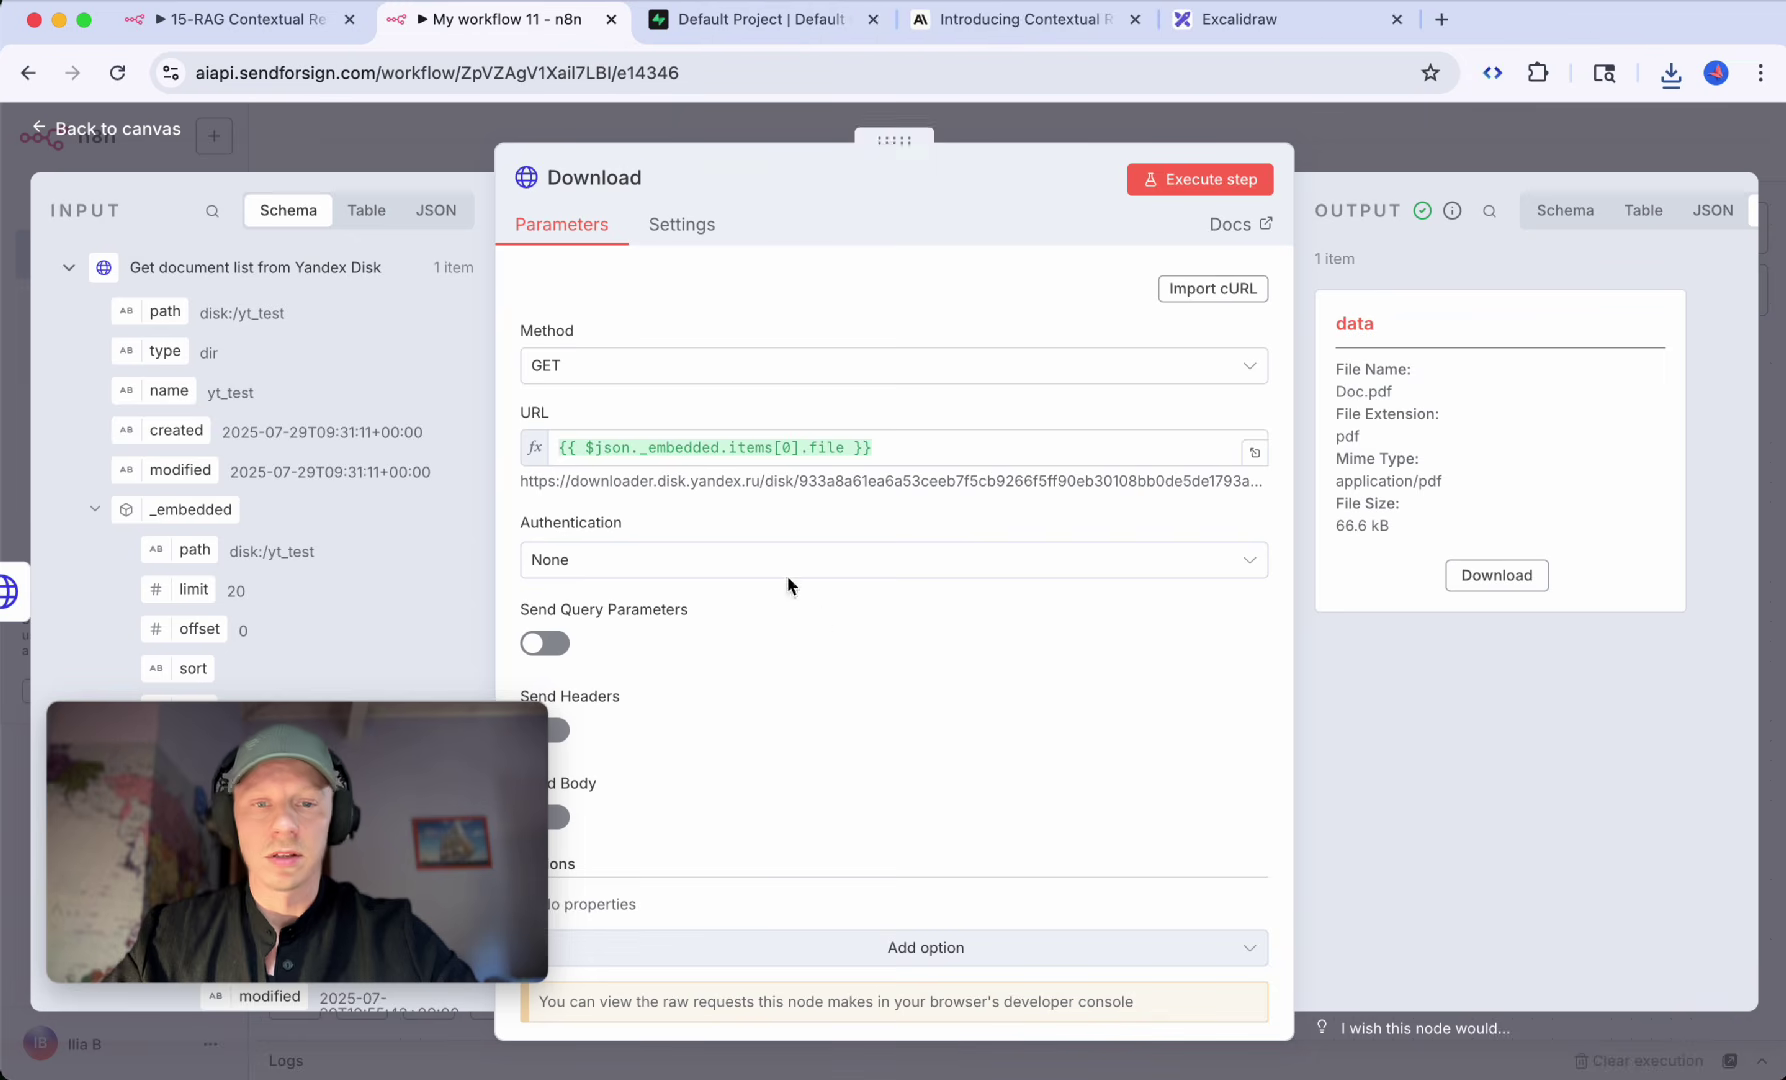
Step: Open Doc.pdf from the yt_test folder on Yandex Disk in the Yandex browser
{"action": "key", "text": "ctrl+Up"}
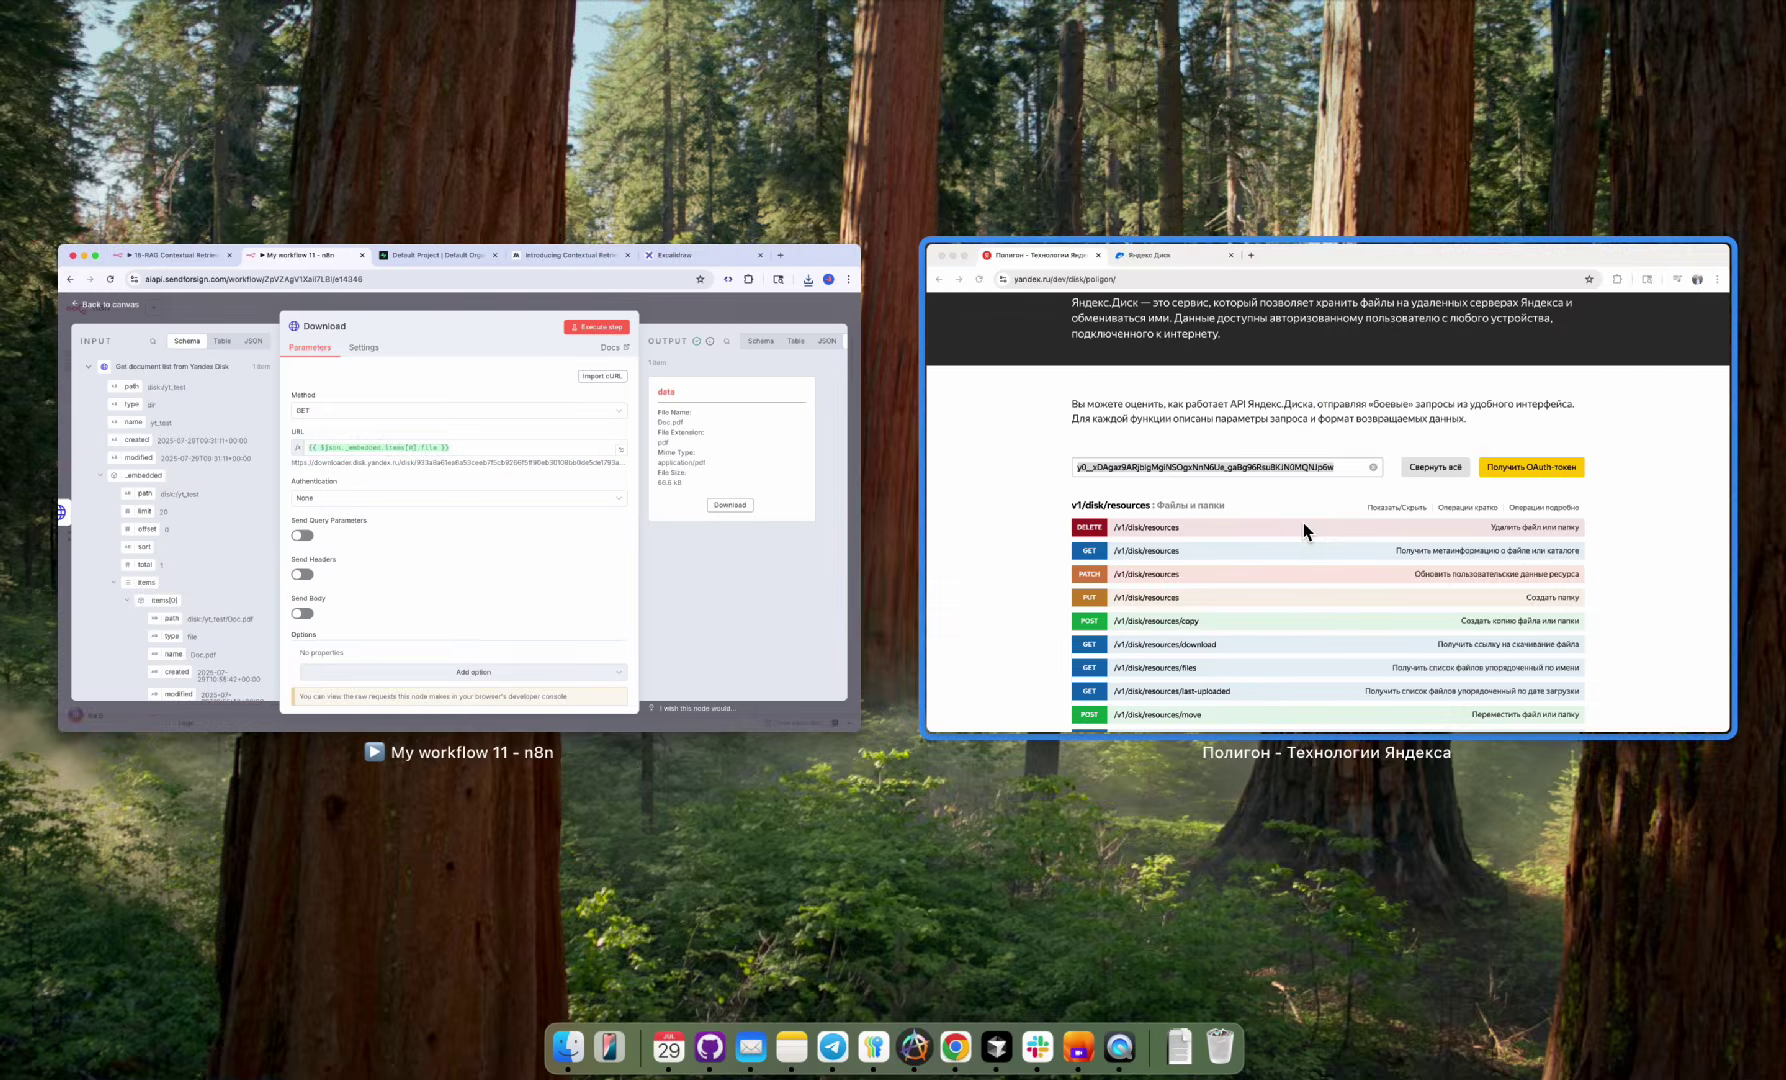
{"action": "left_click", "coordinate": [1304, 526]}
{"action": "left_click", "coordinate": [510, 26]}
{"action": "double_click", "coordinate": [466, 345]}
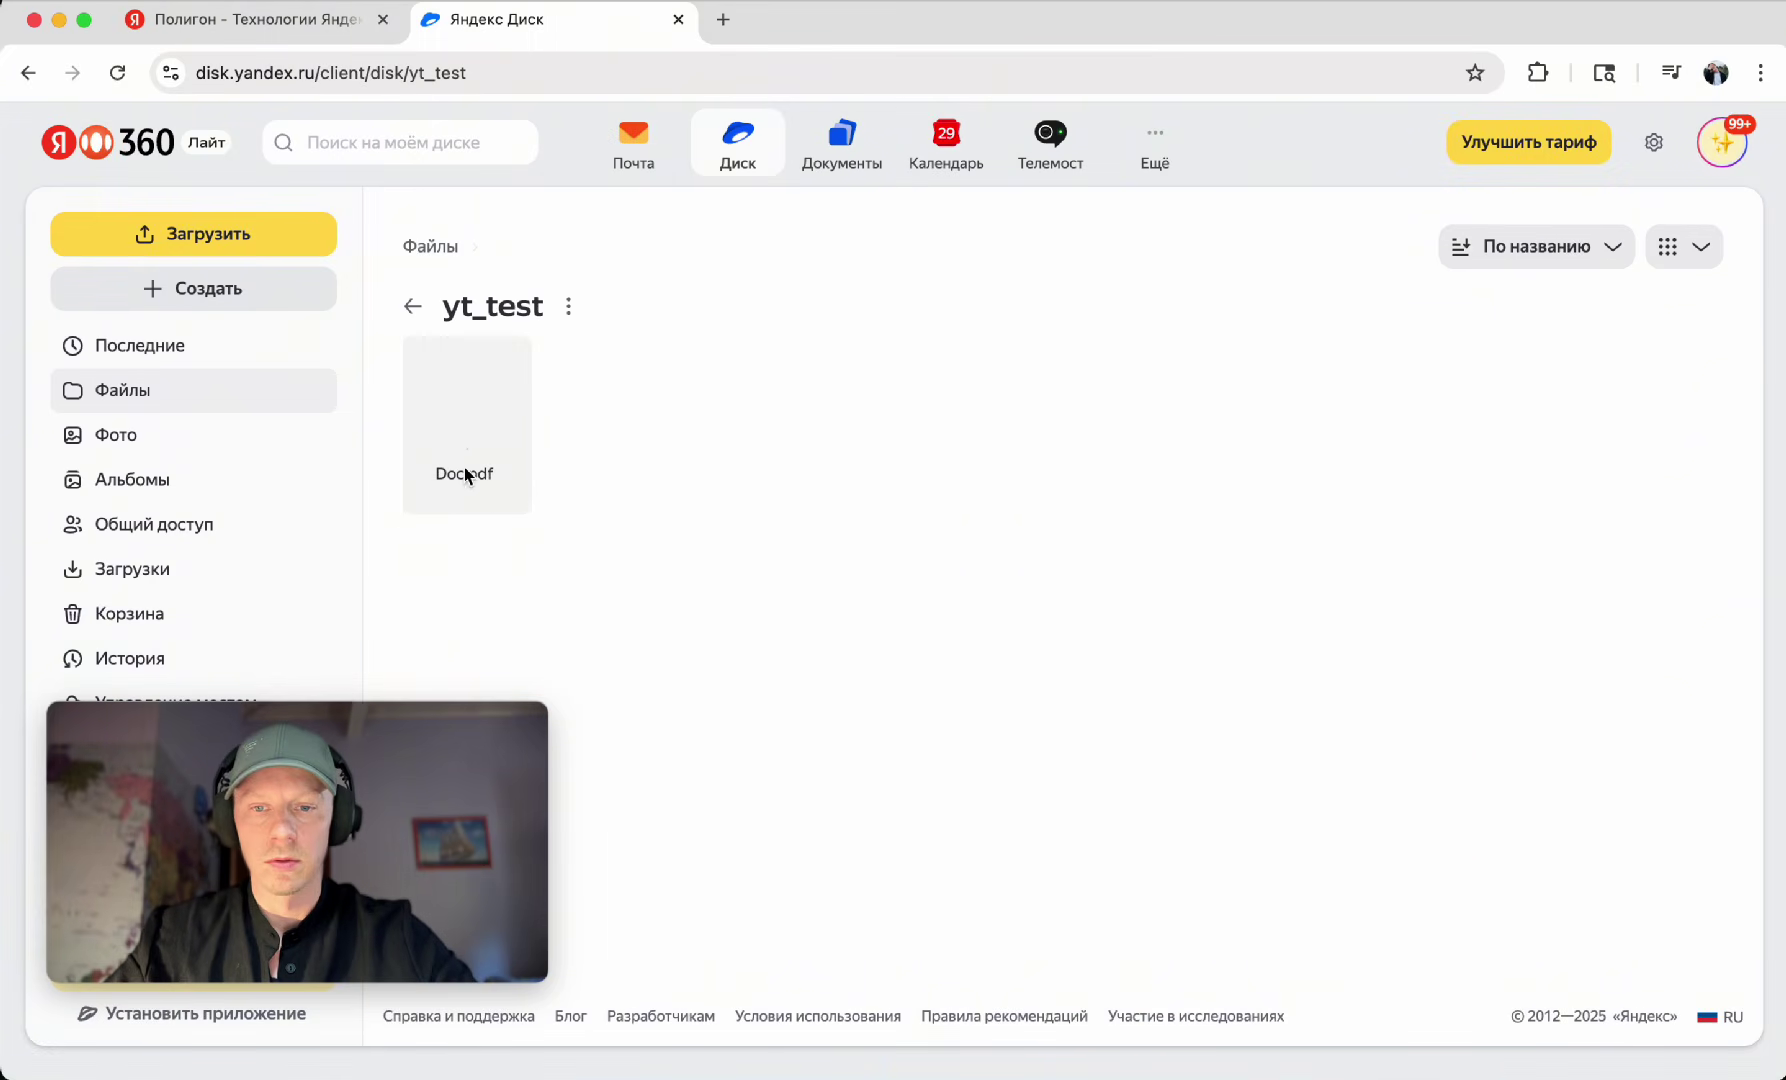
{"action": "double_click", "coordinate": [479, 424]}
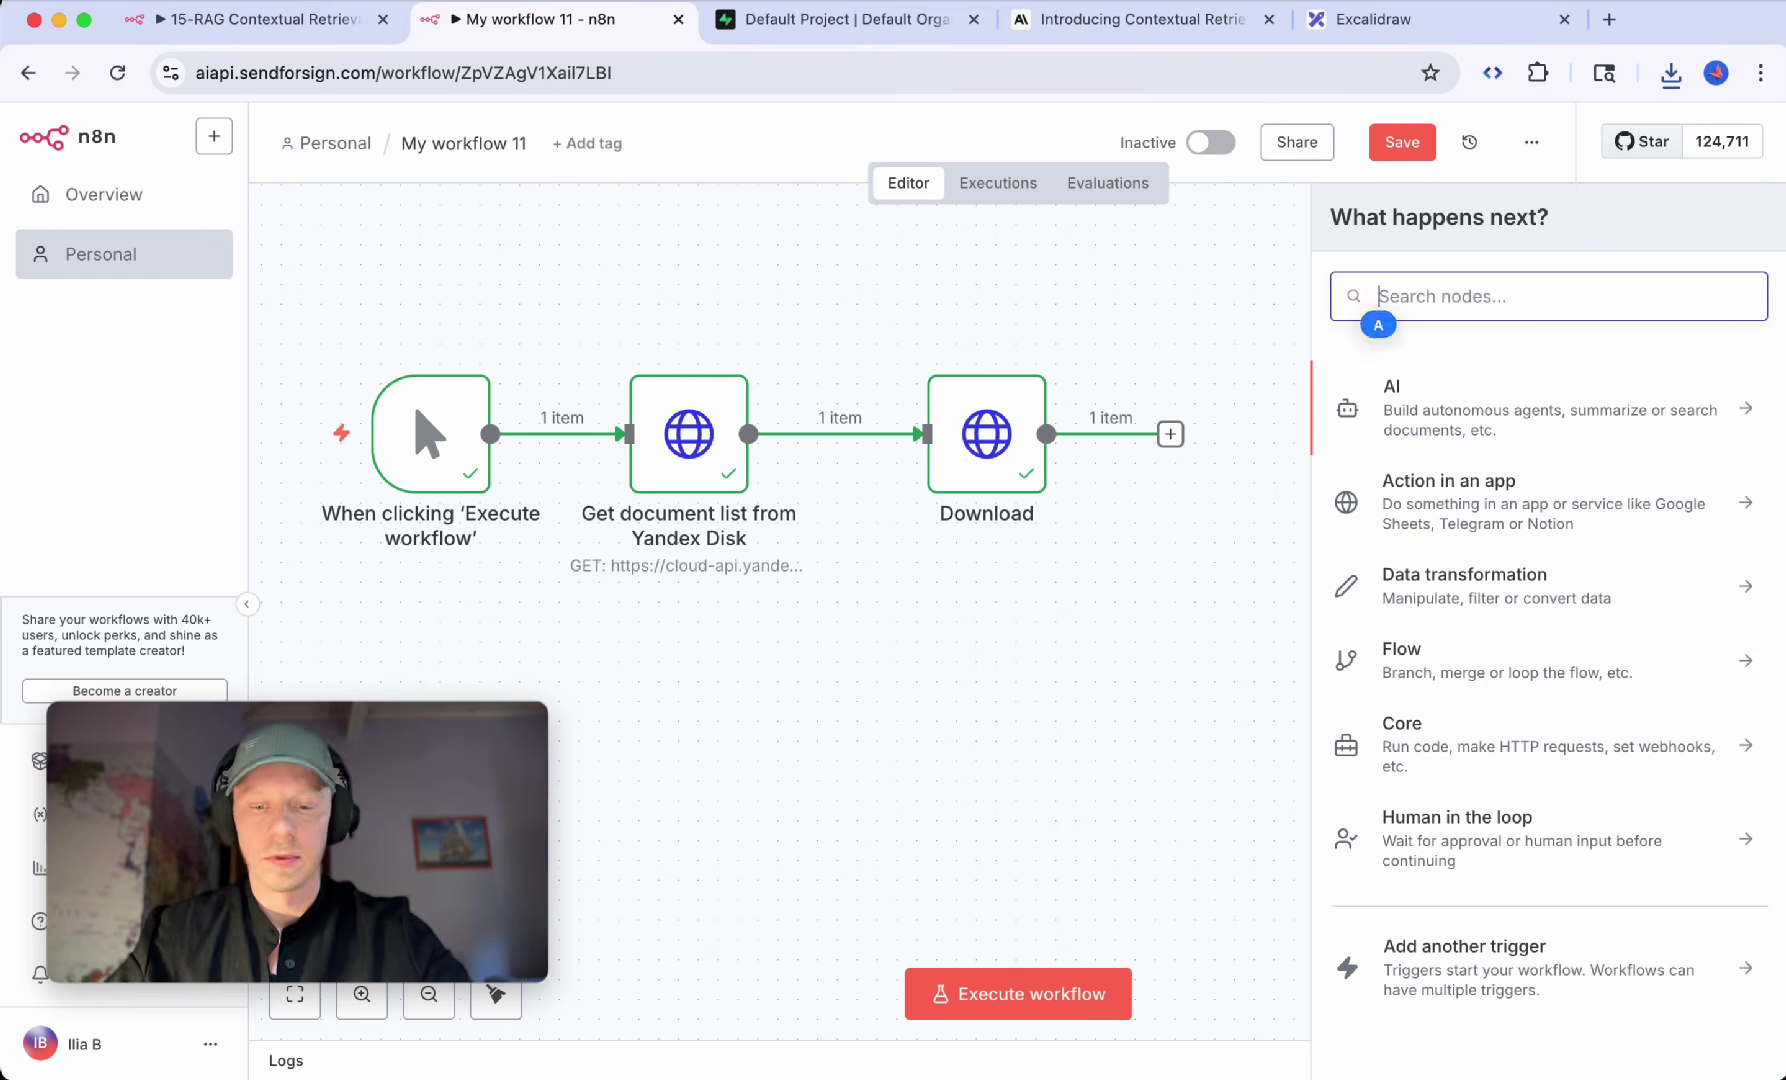
Step: Add an Extract from File node set to Extract from PDF, connected after Download
{"action": "type", "text": "extr"}
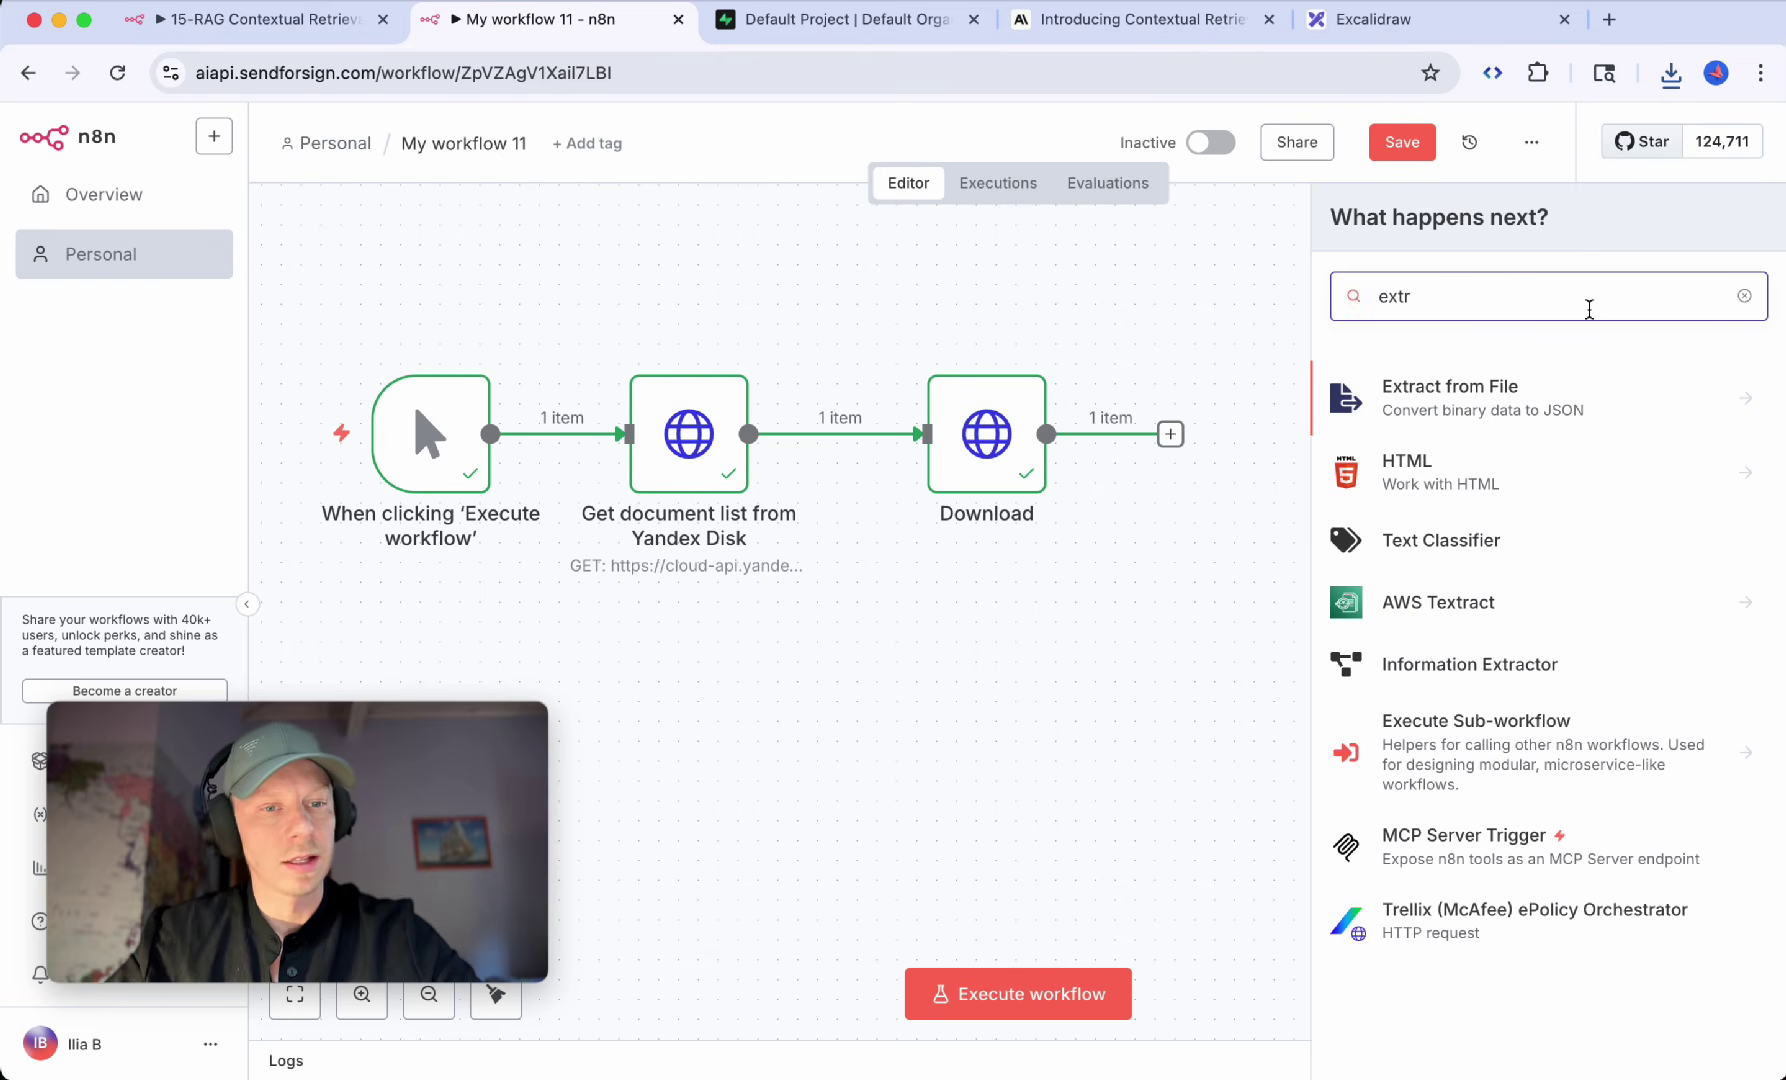
{"action": "left_click", "coordinate": [1428, 400]}
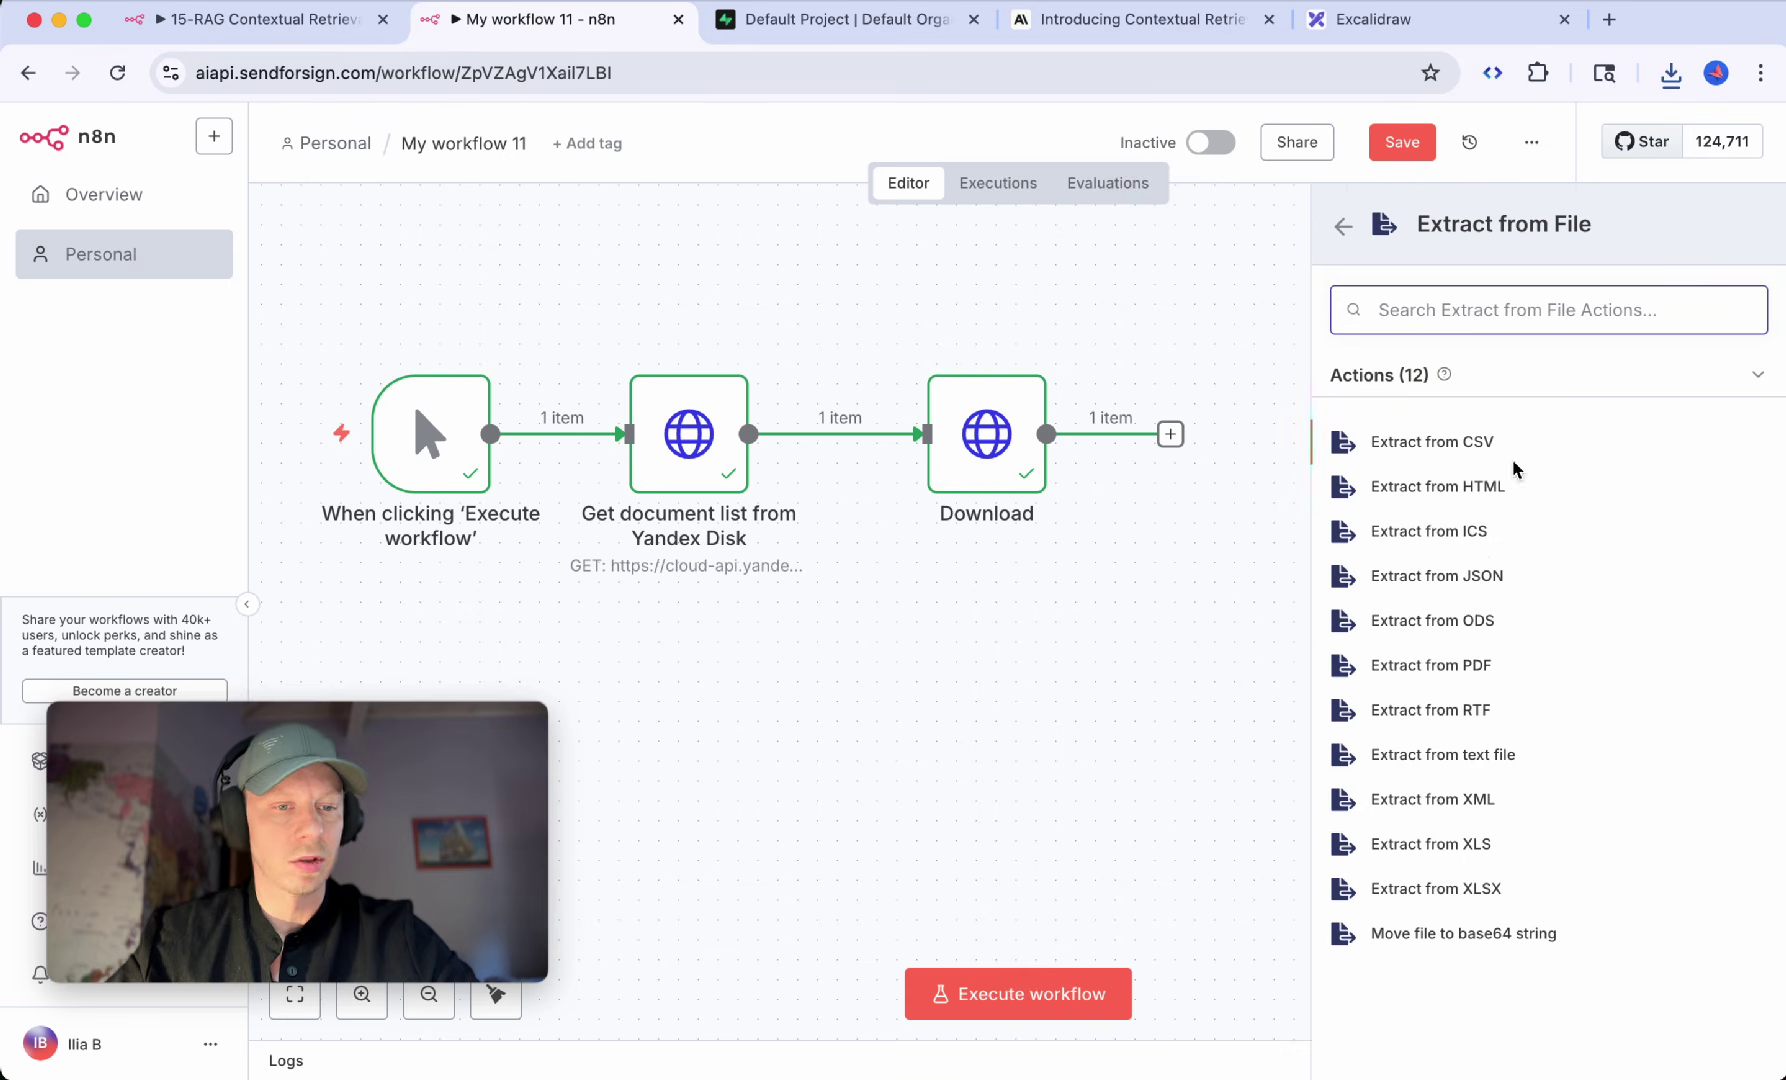
{"action": "left_click", "coordinate": [1414, 676]}
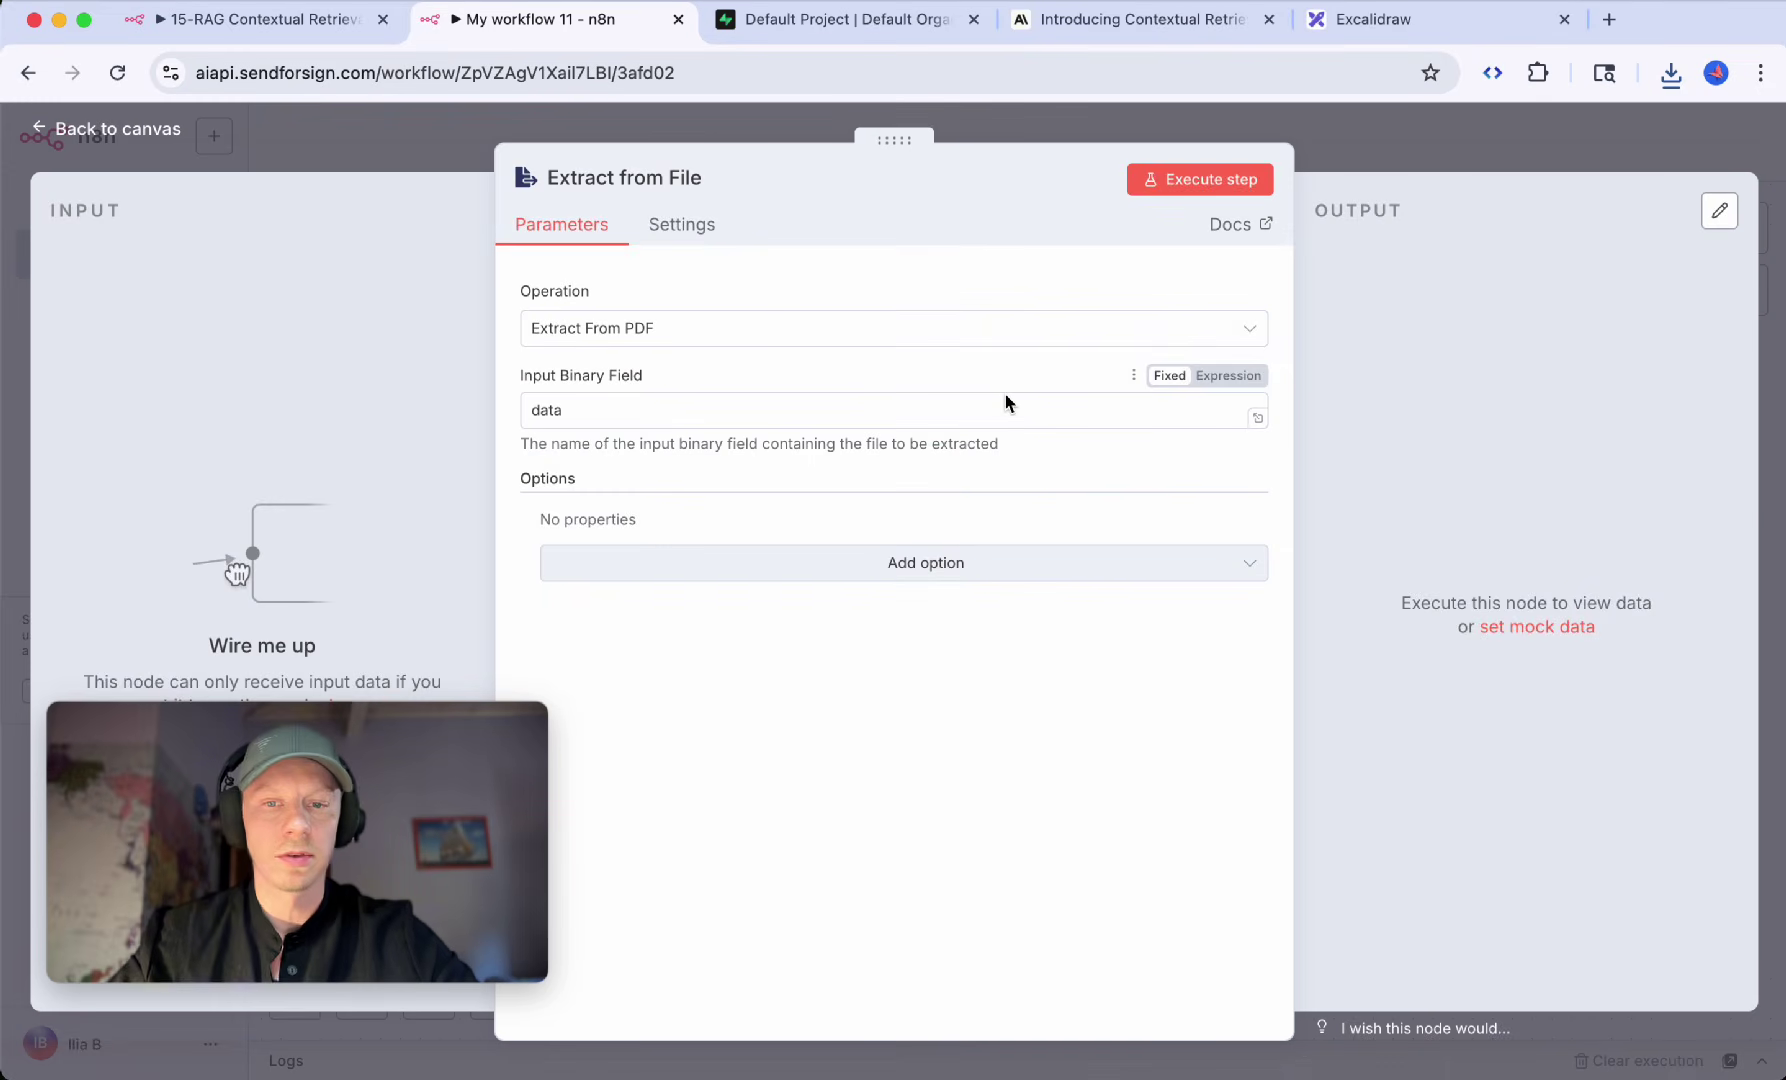
{"action": "key", "text": "Escape"}
{"action": "left_click_drag", "start_coordinate": [1213, 444], "coordinate": [1233, 444]}
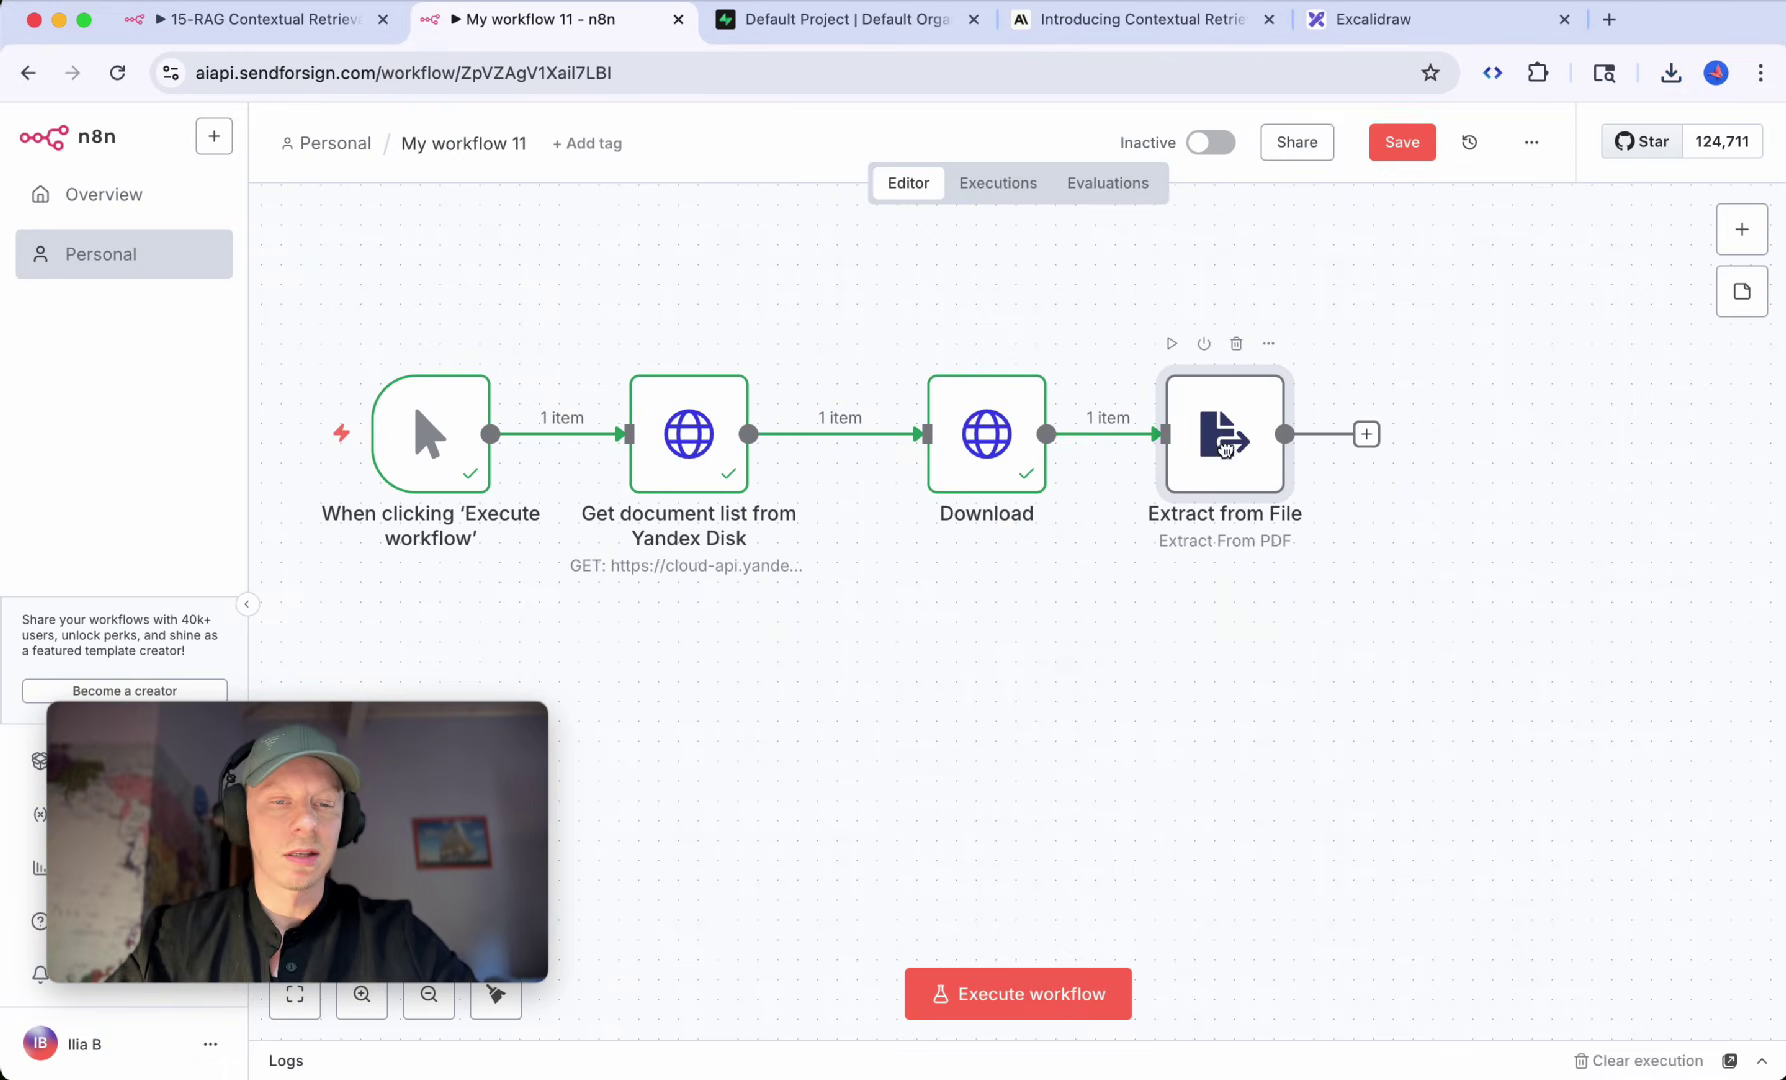
Step: Run the extraction step and check Doc.pdf's contract text in its output
{"action": "double_click", "coordinate": [1225, 452]}
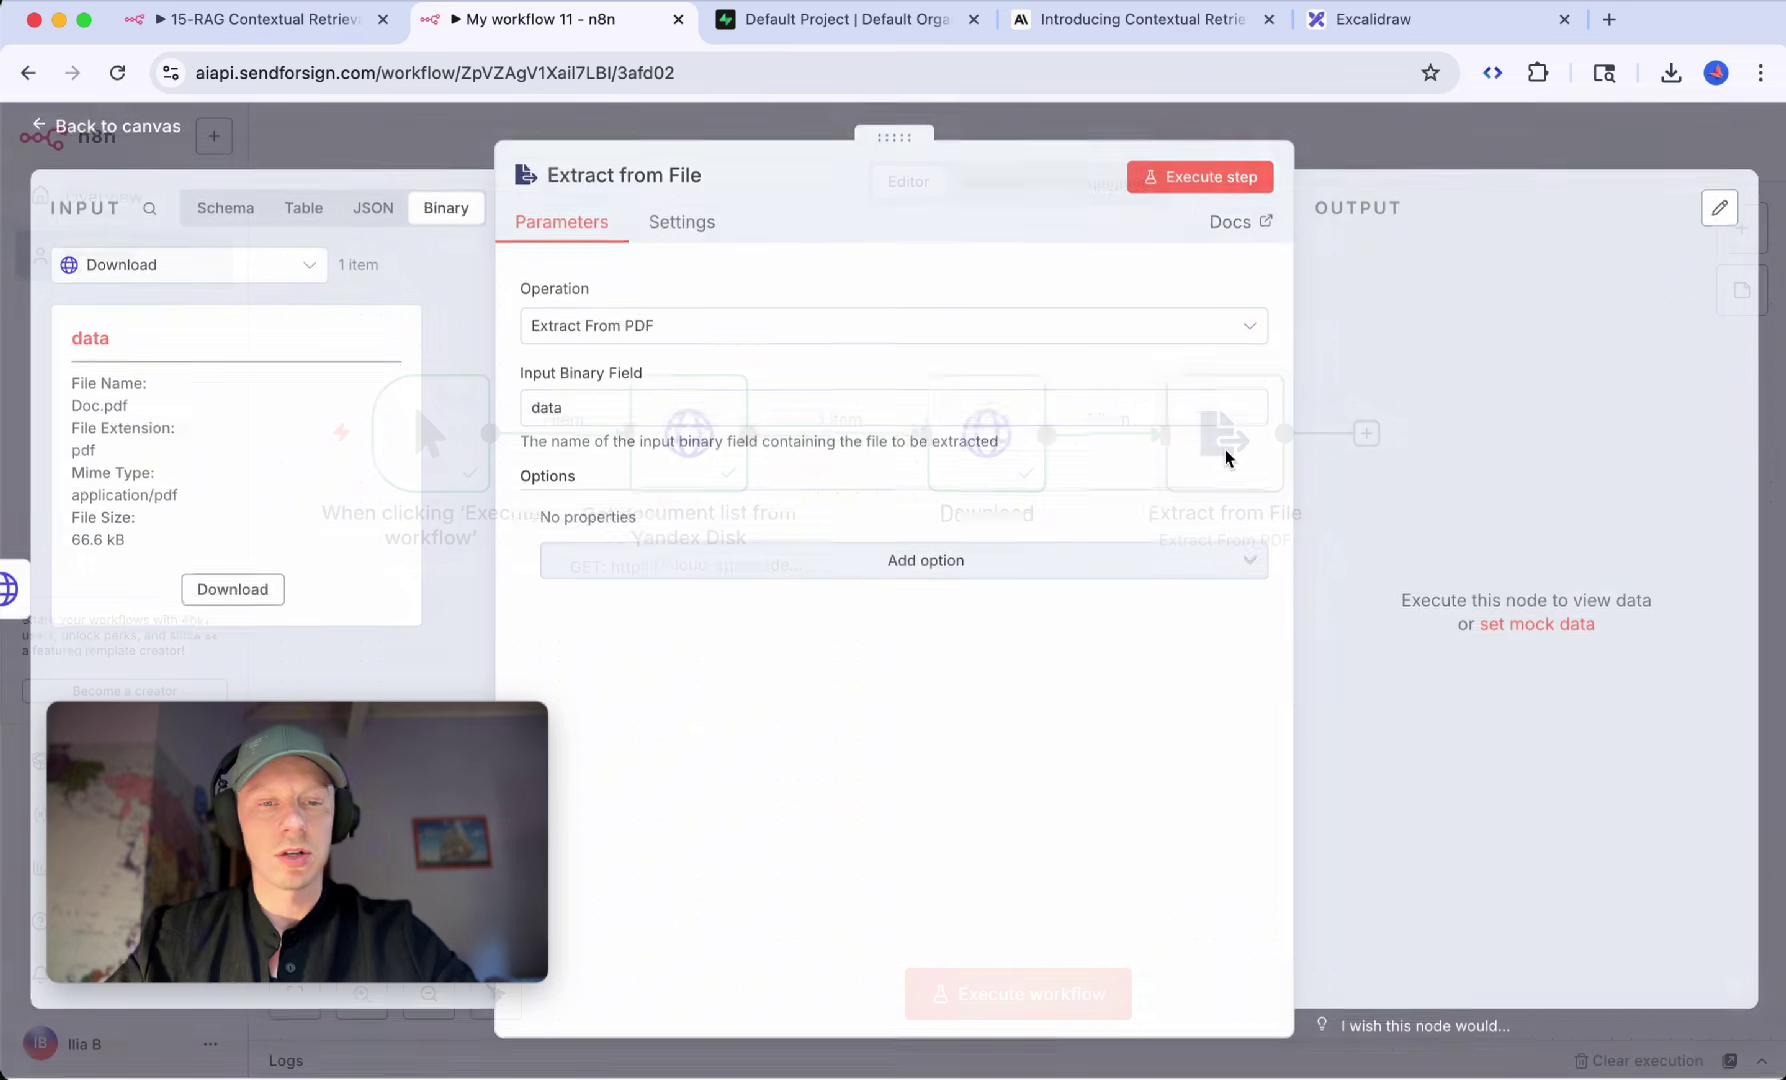
{"action": "left_click", "coordinate": [1168, 190]}
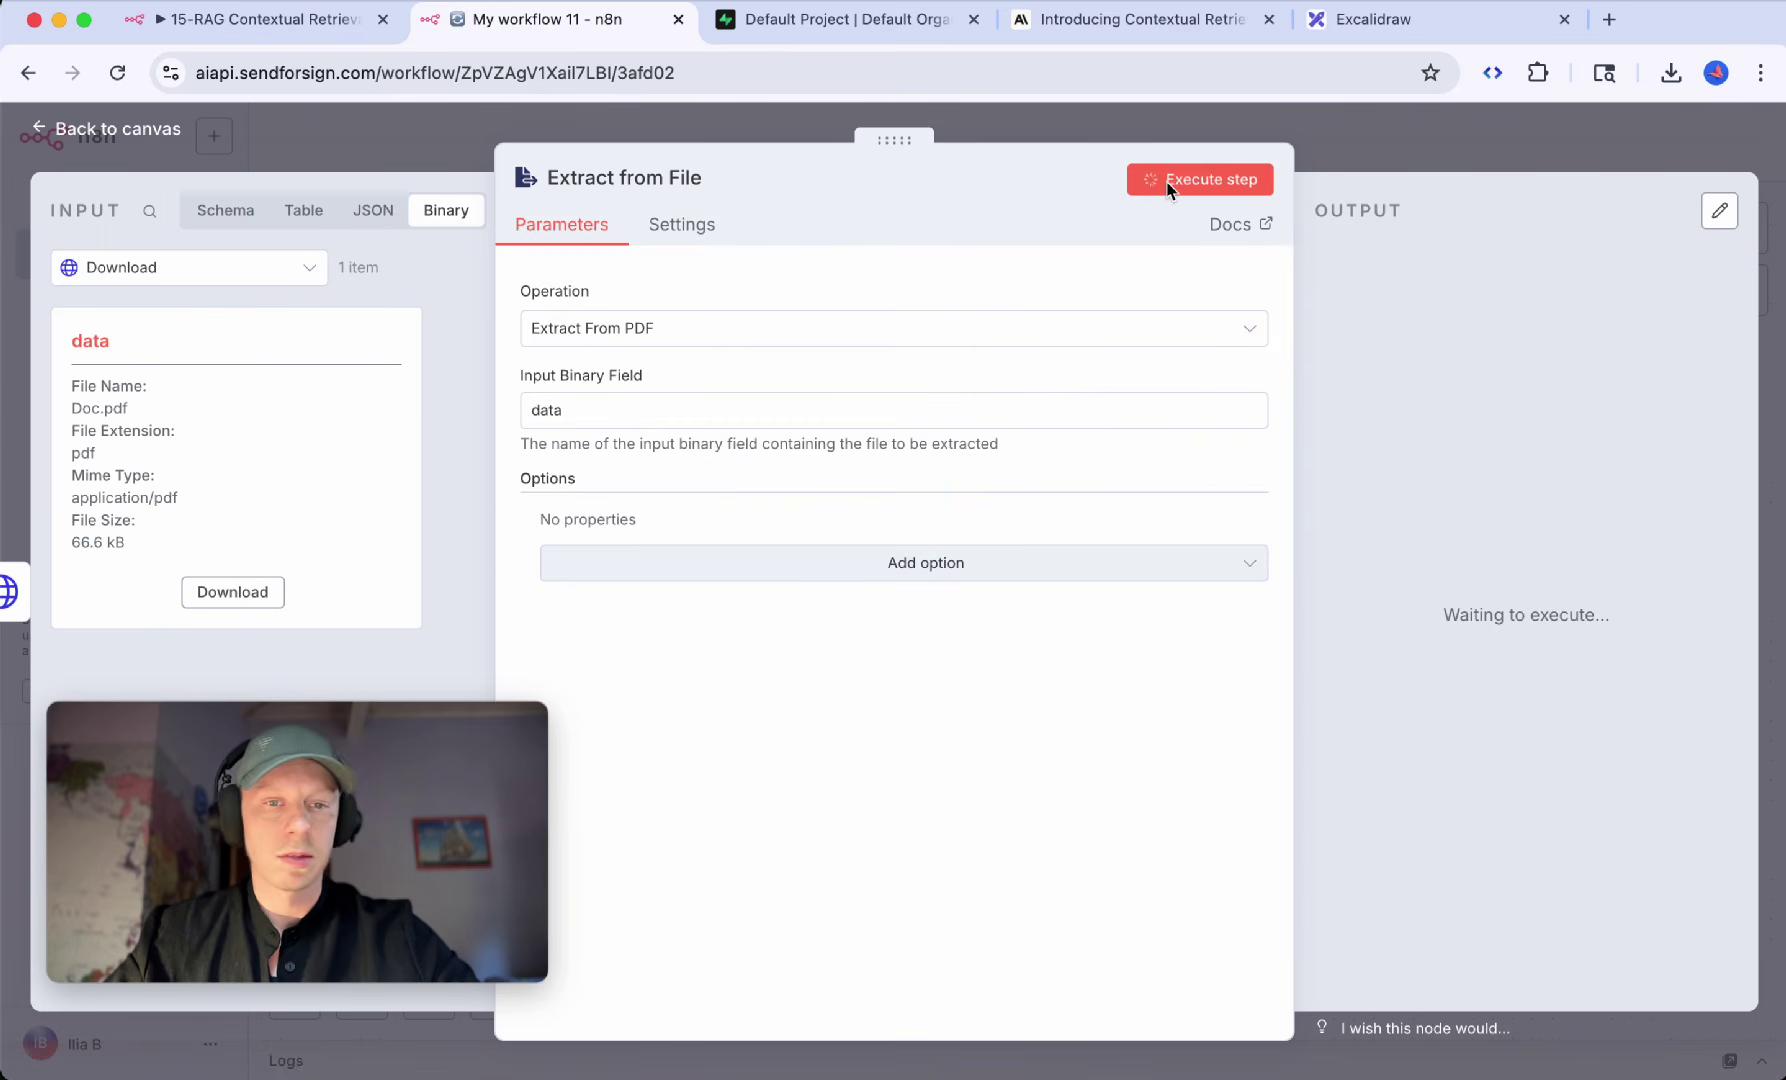
{"action": "scroll", "coordinate": [1530, 620], "scroll_direction": "down", "scroll_amount": 2}
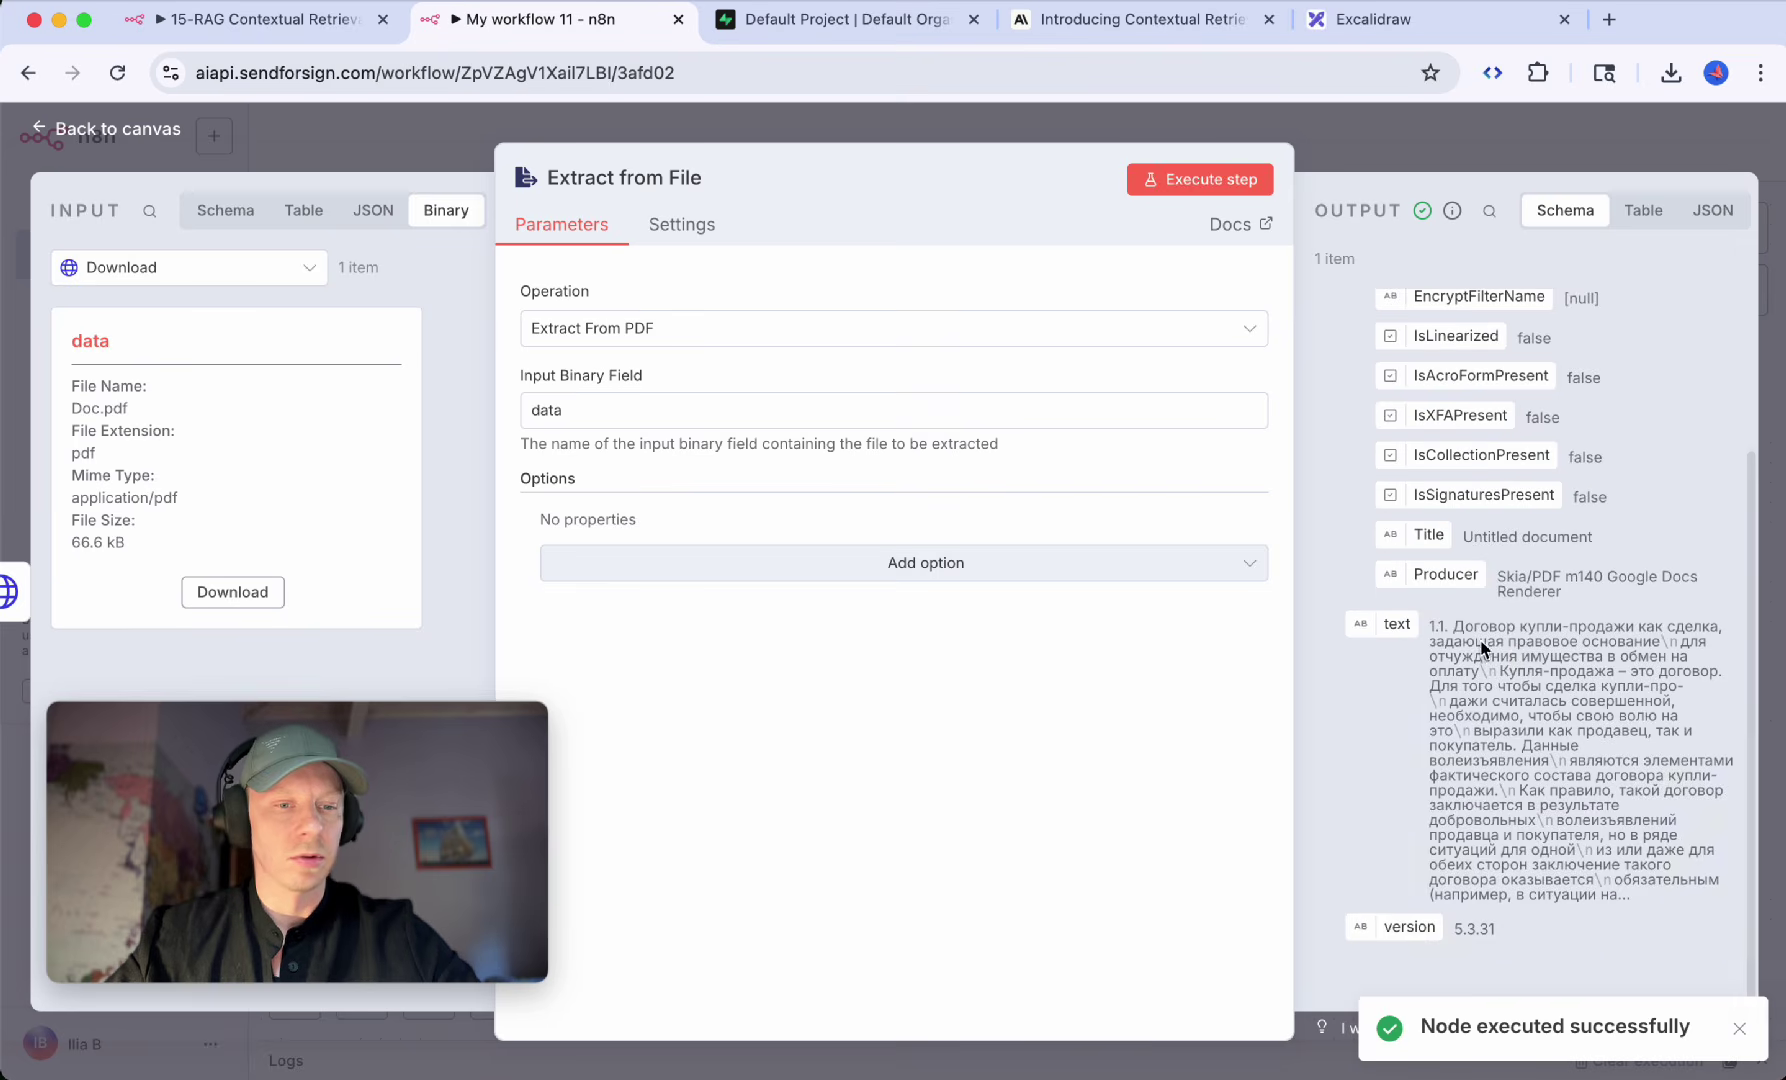
{"action": "left_click_drag", "start_coordinate": [1481, 627], "coordinate": [1580, 782]}
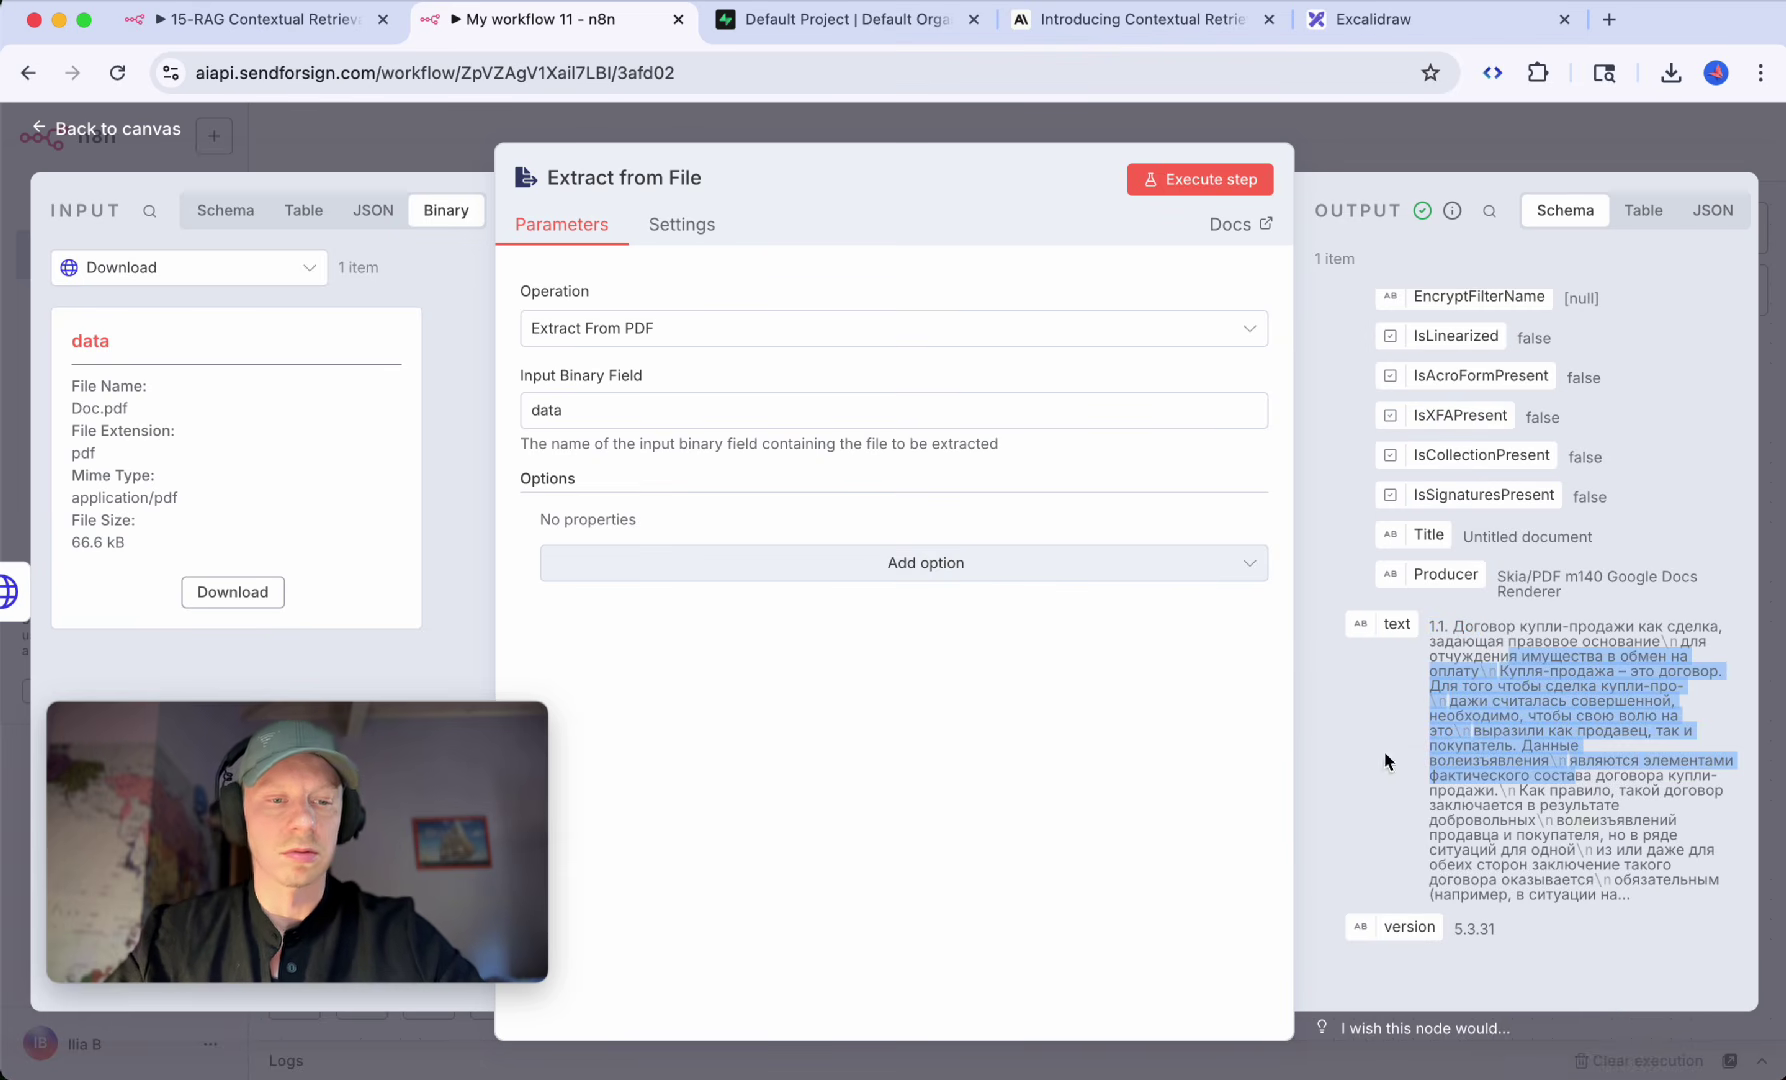
{"action": "left_click", "coordinate": [1462, 703]}
{"action": "scroll", "coordinate": [1462, 703], "scroll_direction": "up", "scroll_amount": 4}
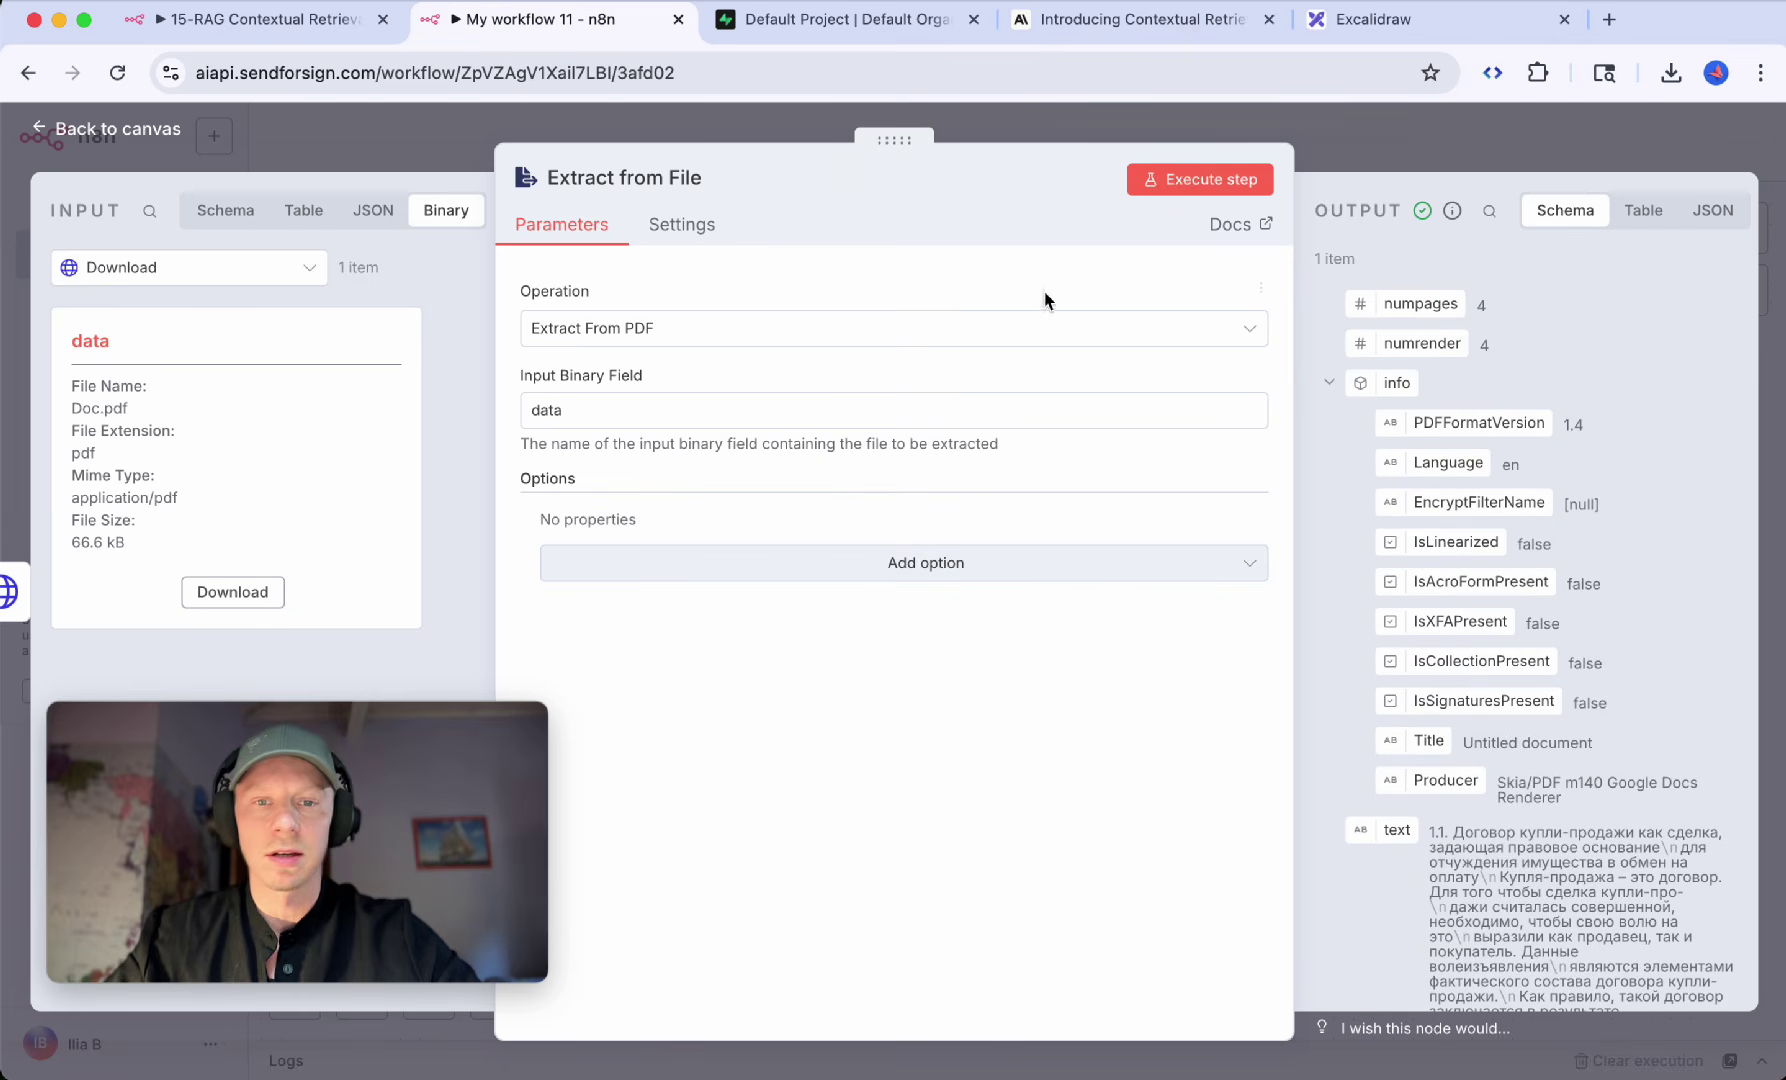
Step: Paste a Raw Text node after the Extract from File node
{"action": "left_click", "coordinate": [267, 166]}
{"action": "key", "text": "ctrl+v"}
{"action": "key", "text": "Tab"}
Step: Open the Raw Text node and check its {{ $json.text }} mapping to the text field
{"action": "type", "text": "edit"}
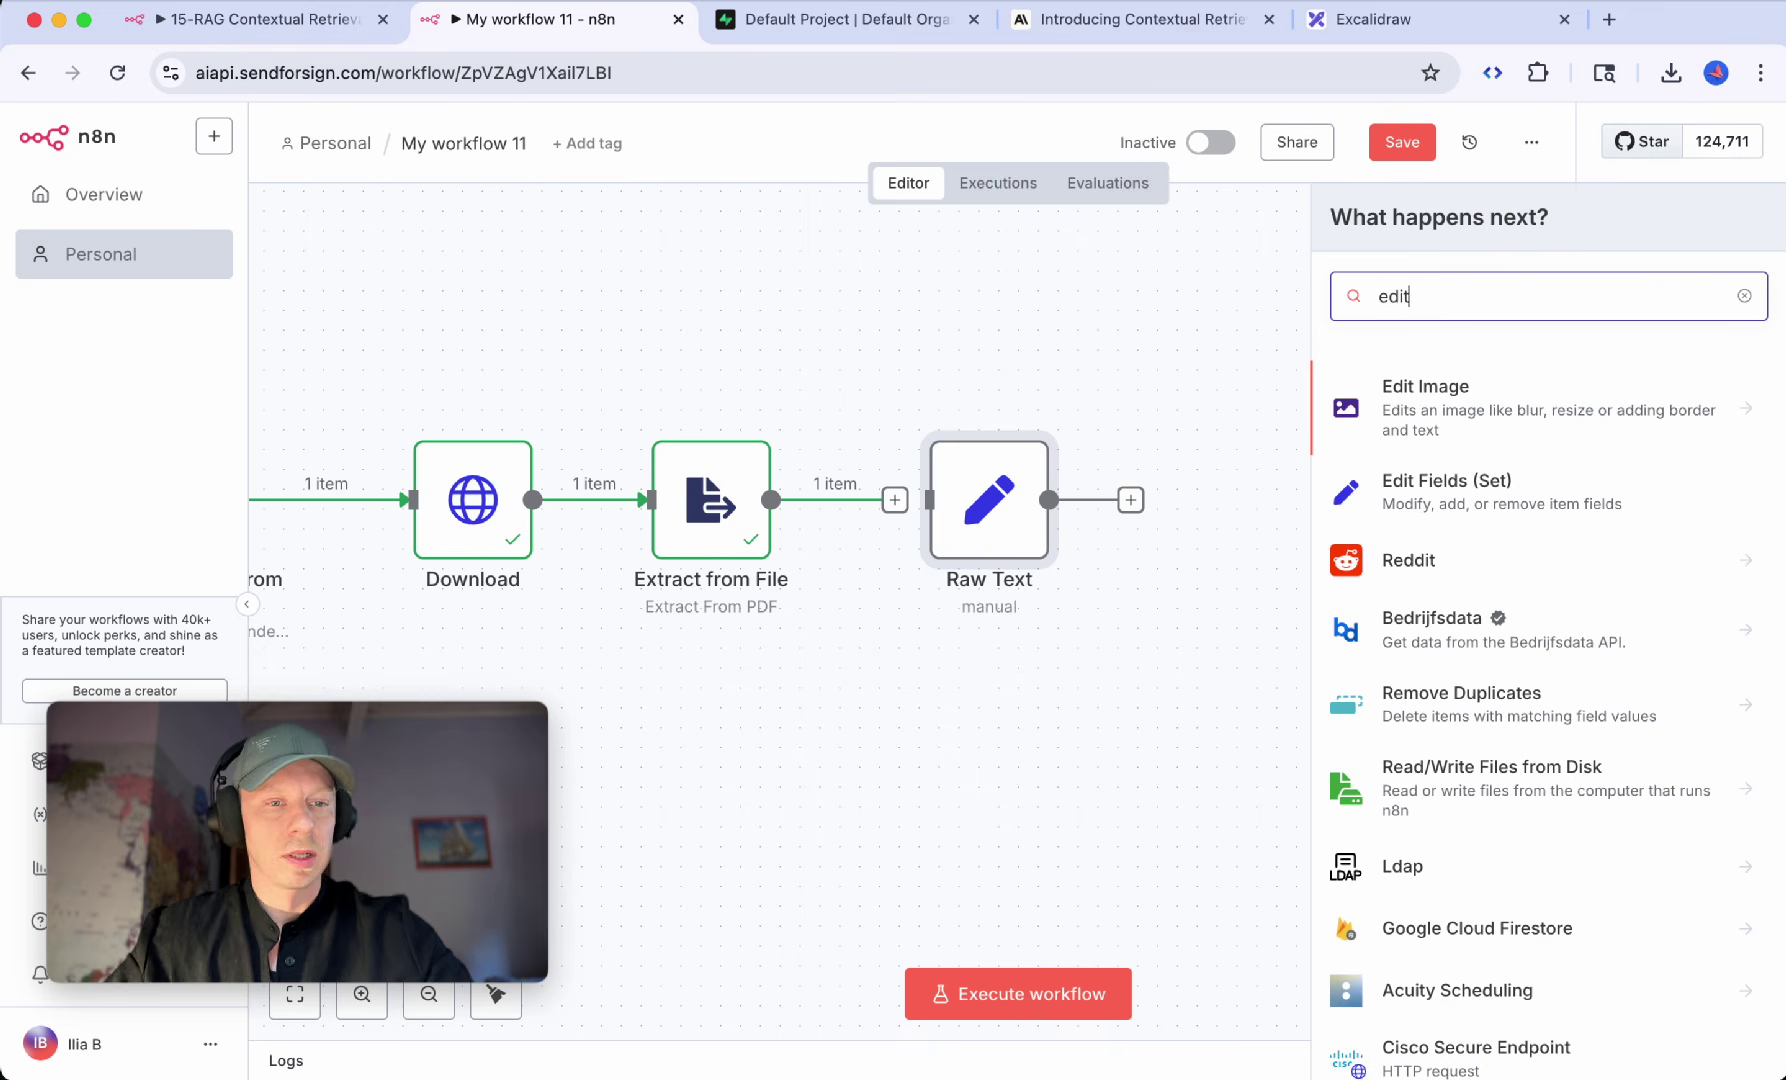
{"action": "key", "text": "Escape"}
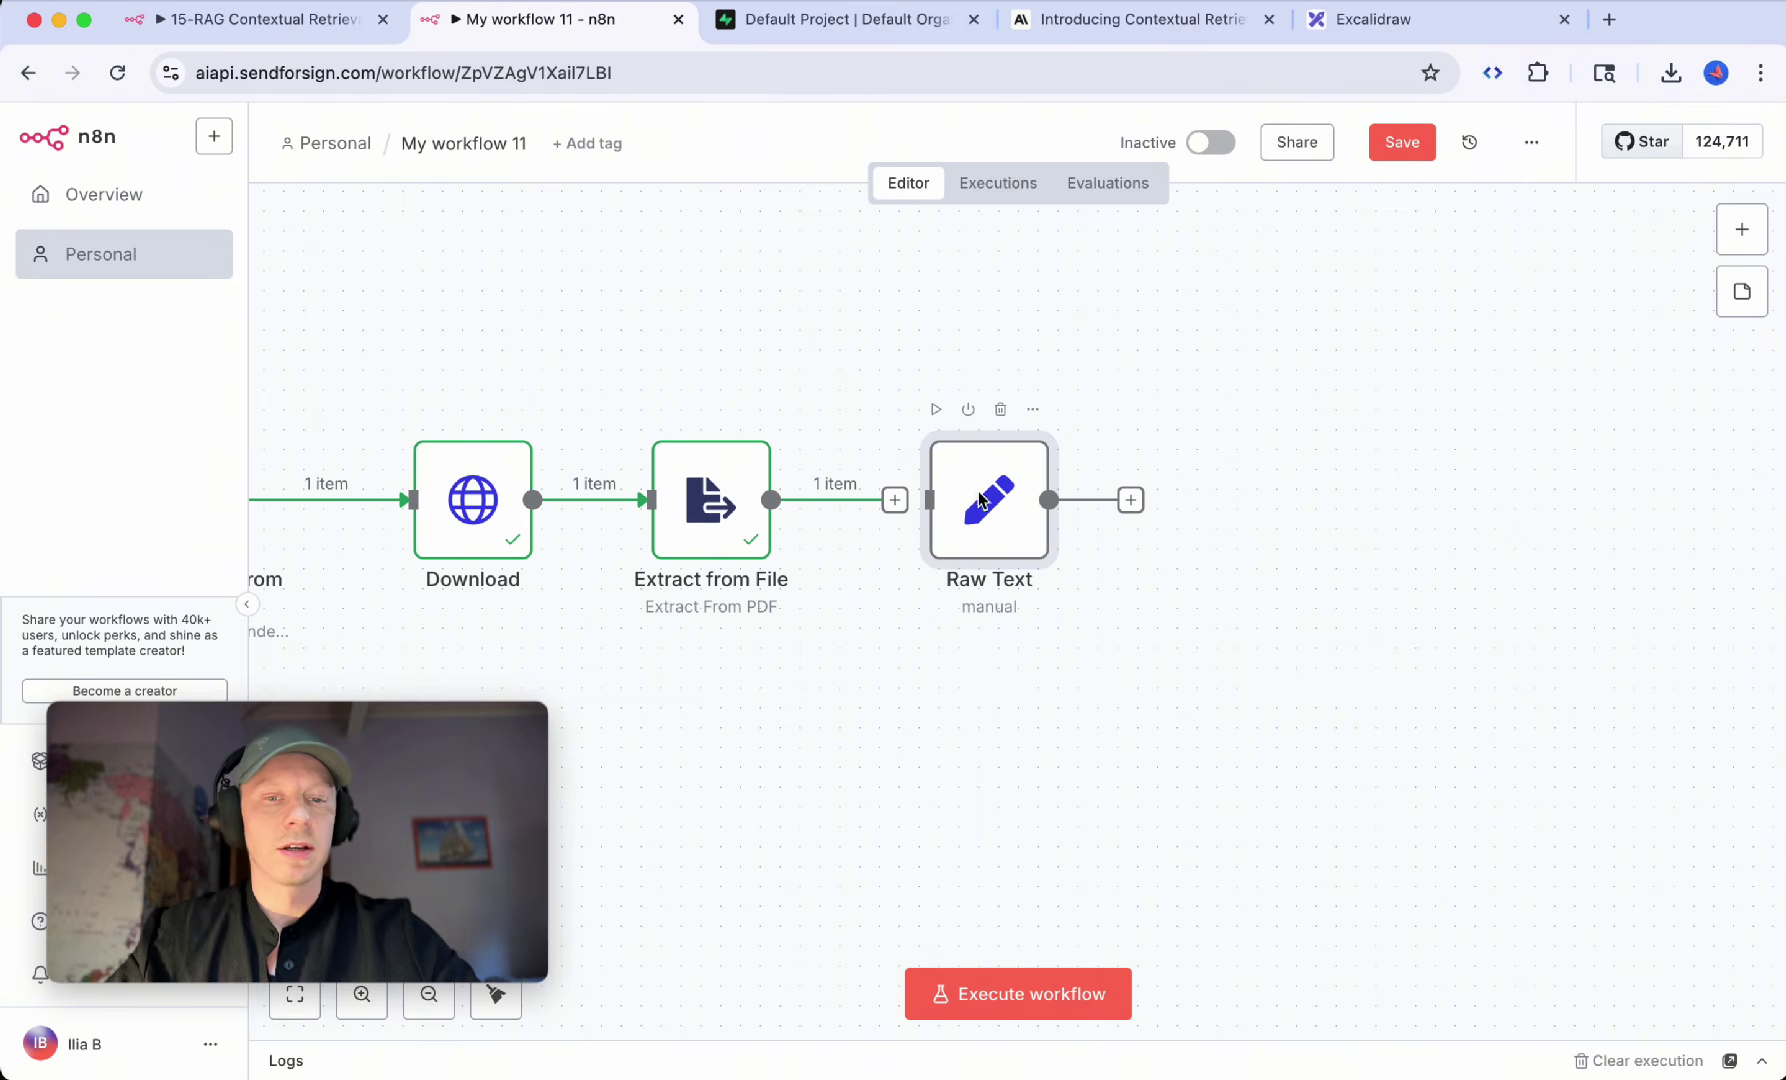
{"action": "double_click", "coordinate": [978, 527]}
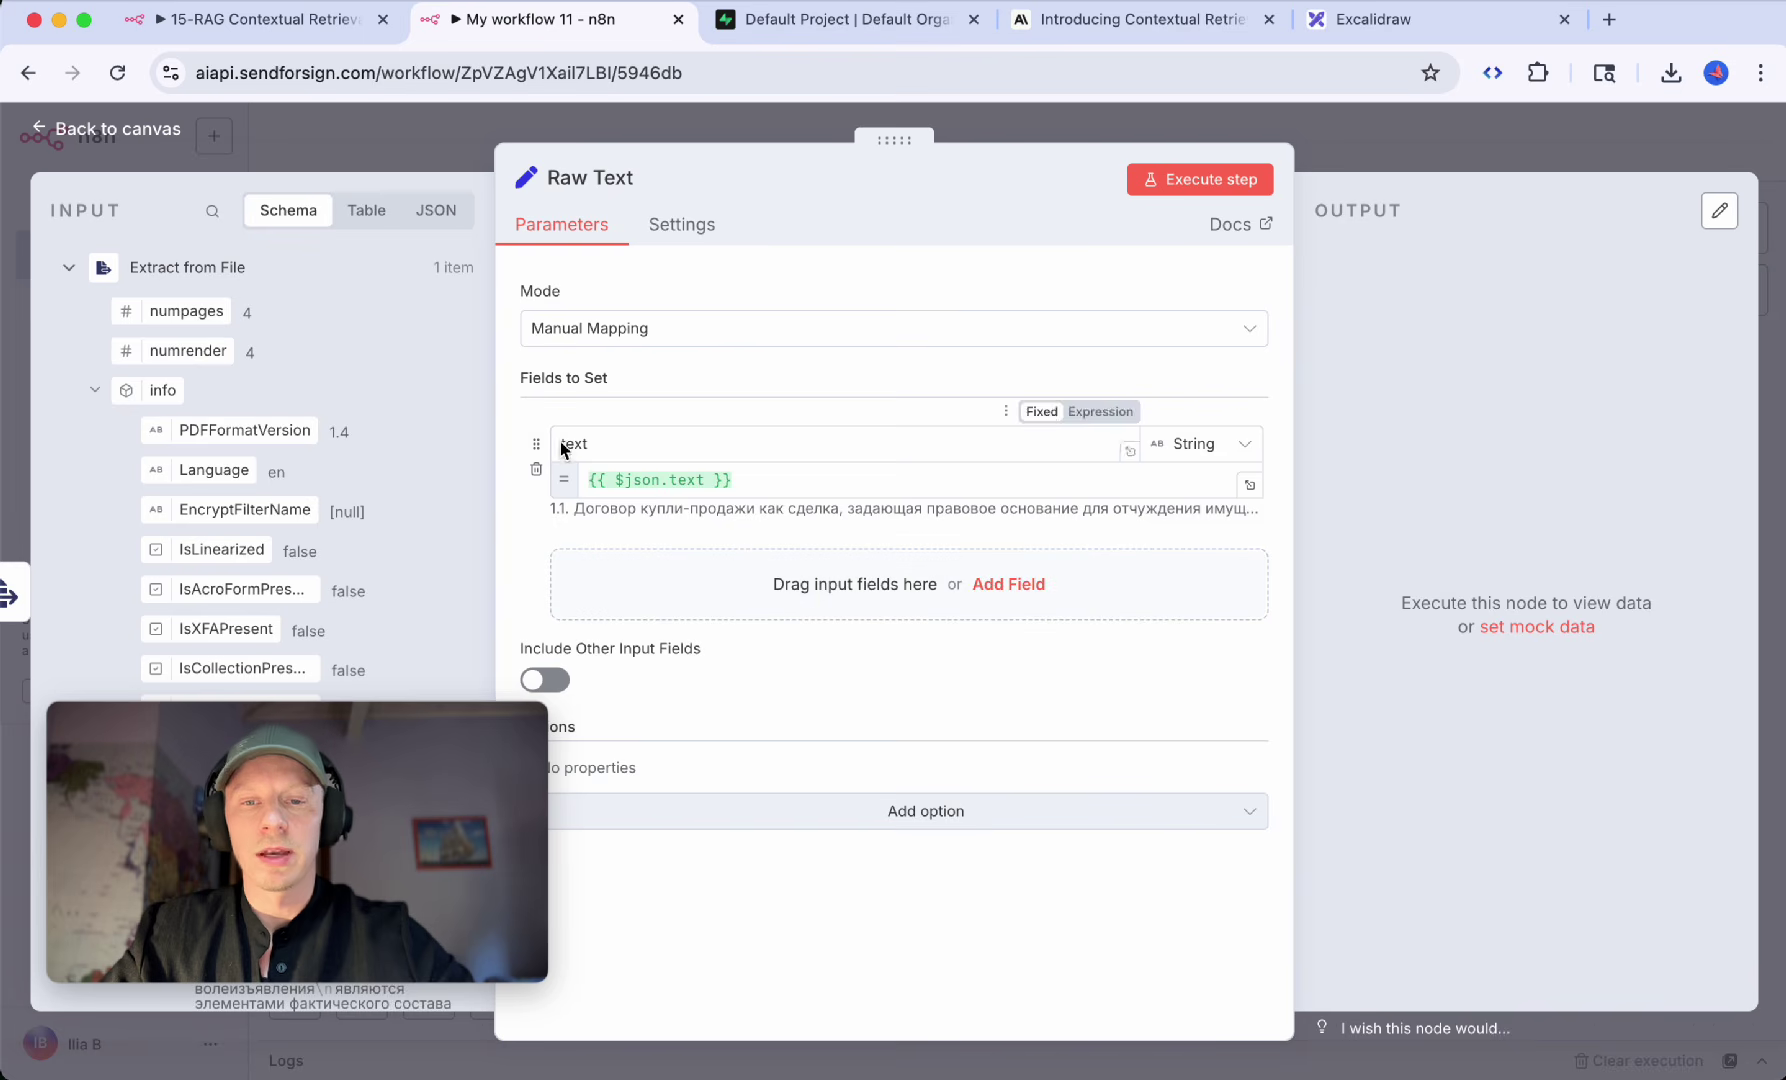
{"action": "scroll", "coordinate": [196, 578], "scroll_direction": "down", "scroll_amount": 5}
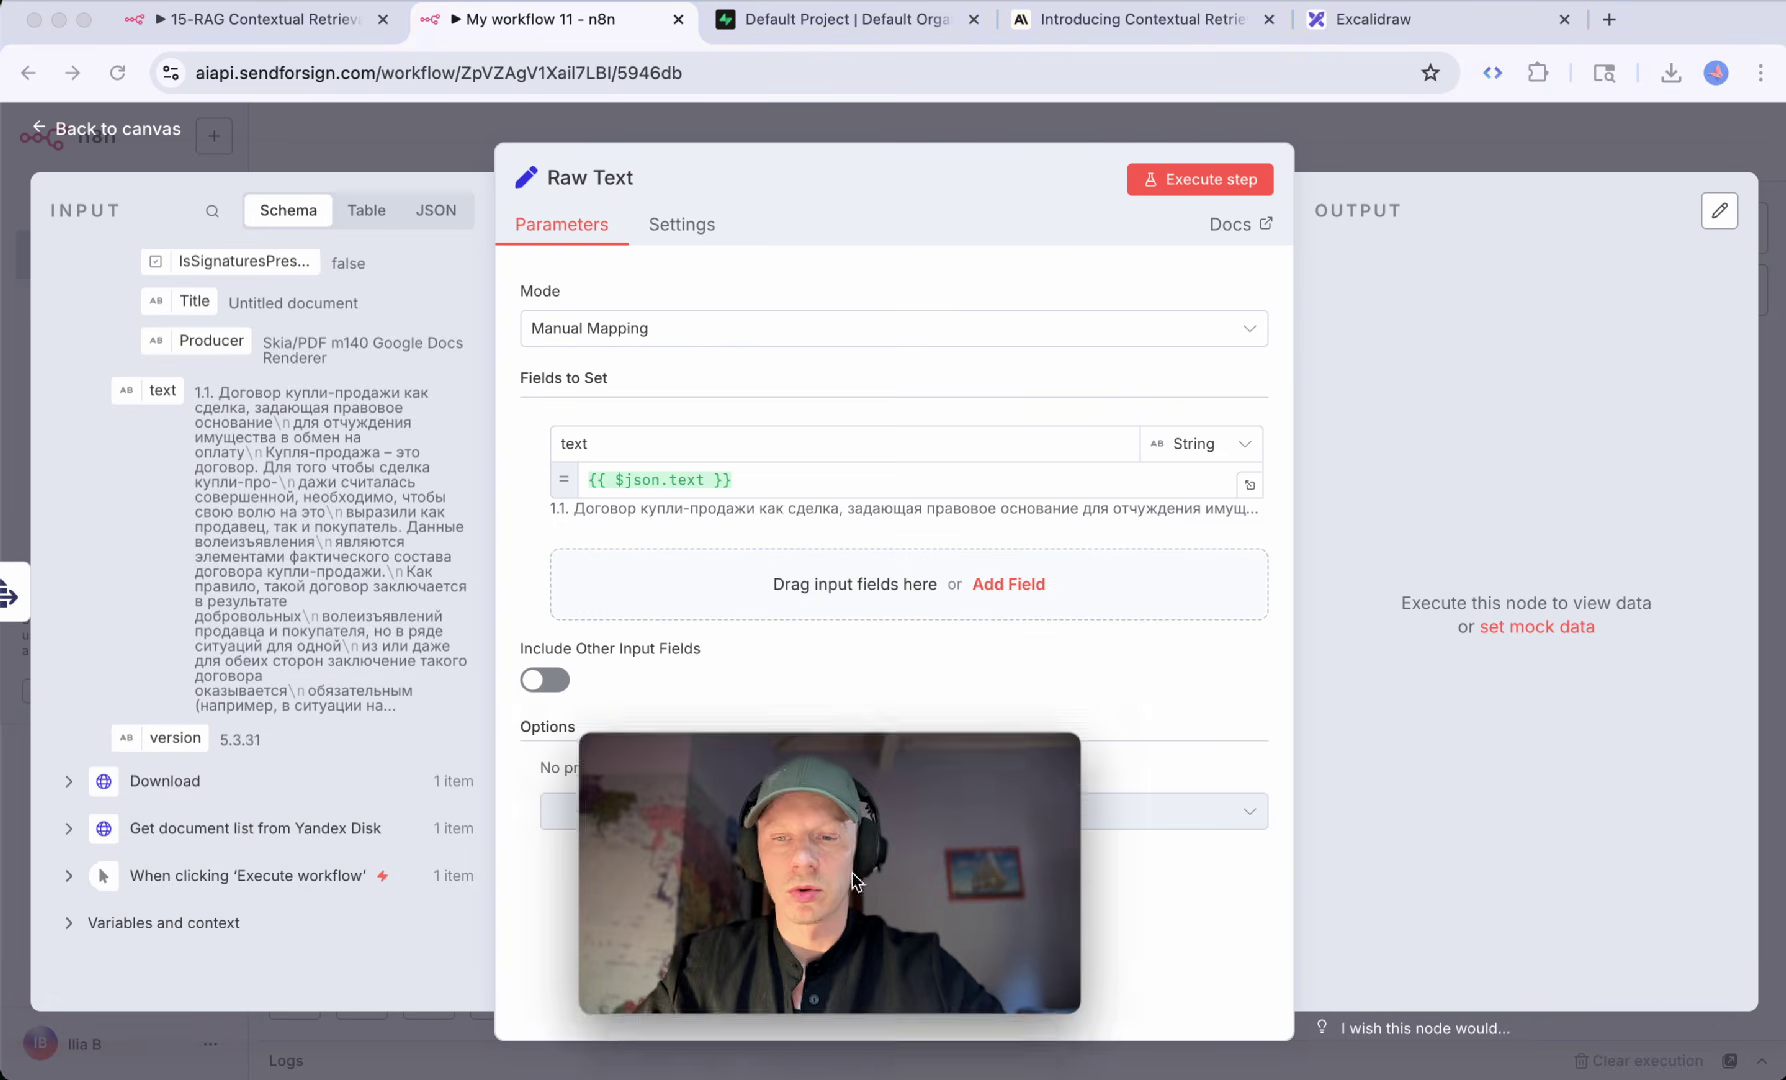
{"action": "scroll", "coordinate": [248, 731], "scroll_direction": "up", "scroll_amount": 5}
{"action": "scroll", "coordinate": [299, 518], "scroll_direction": "down", "scroll_amount": 2}
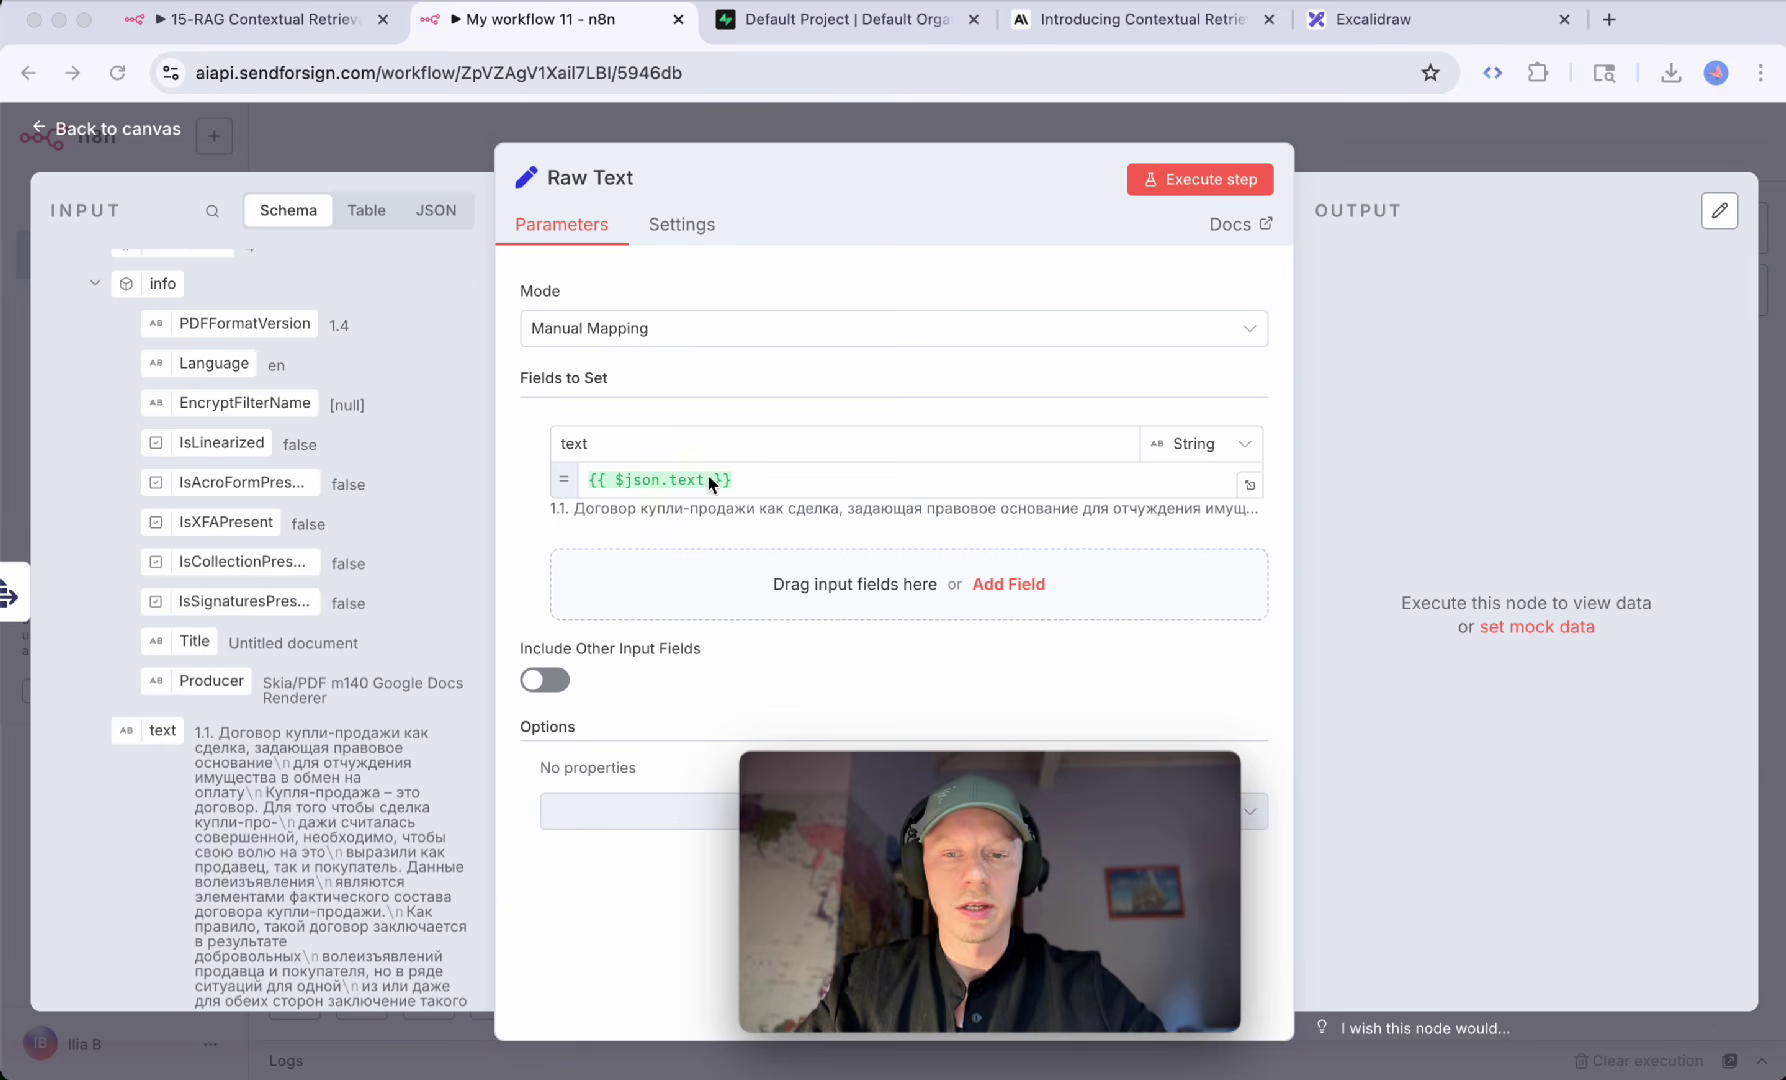
Step: Close the Raw Text node, shift it slightly left, and bring up the Contextual Retrieval article
{"action": "left_click", "coordinate": [565, 185]}
{"action": "left_click", "coordinate": [562, 178]}
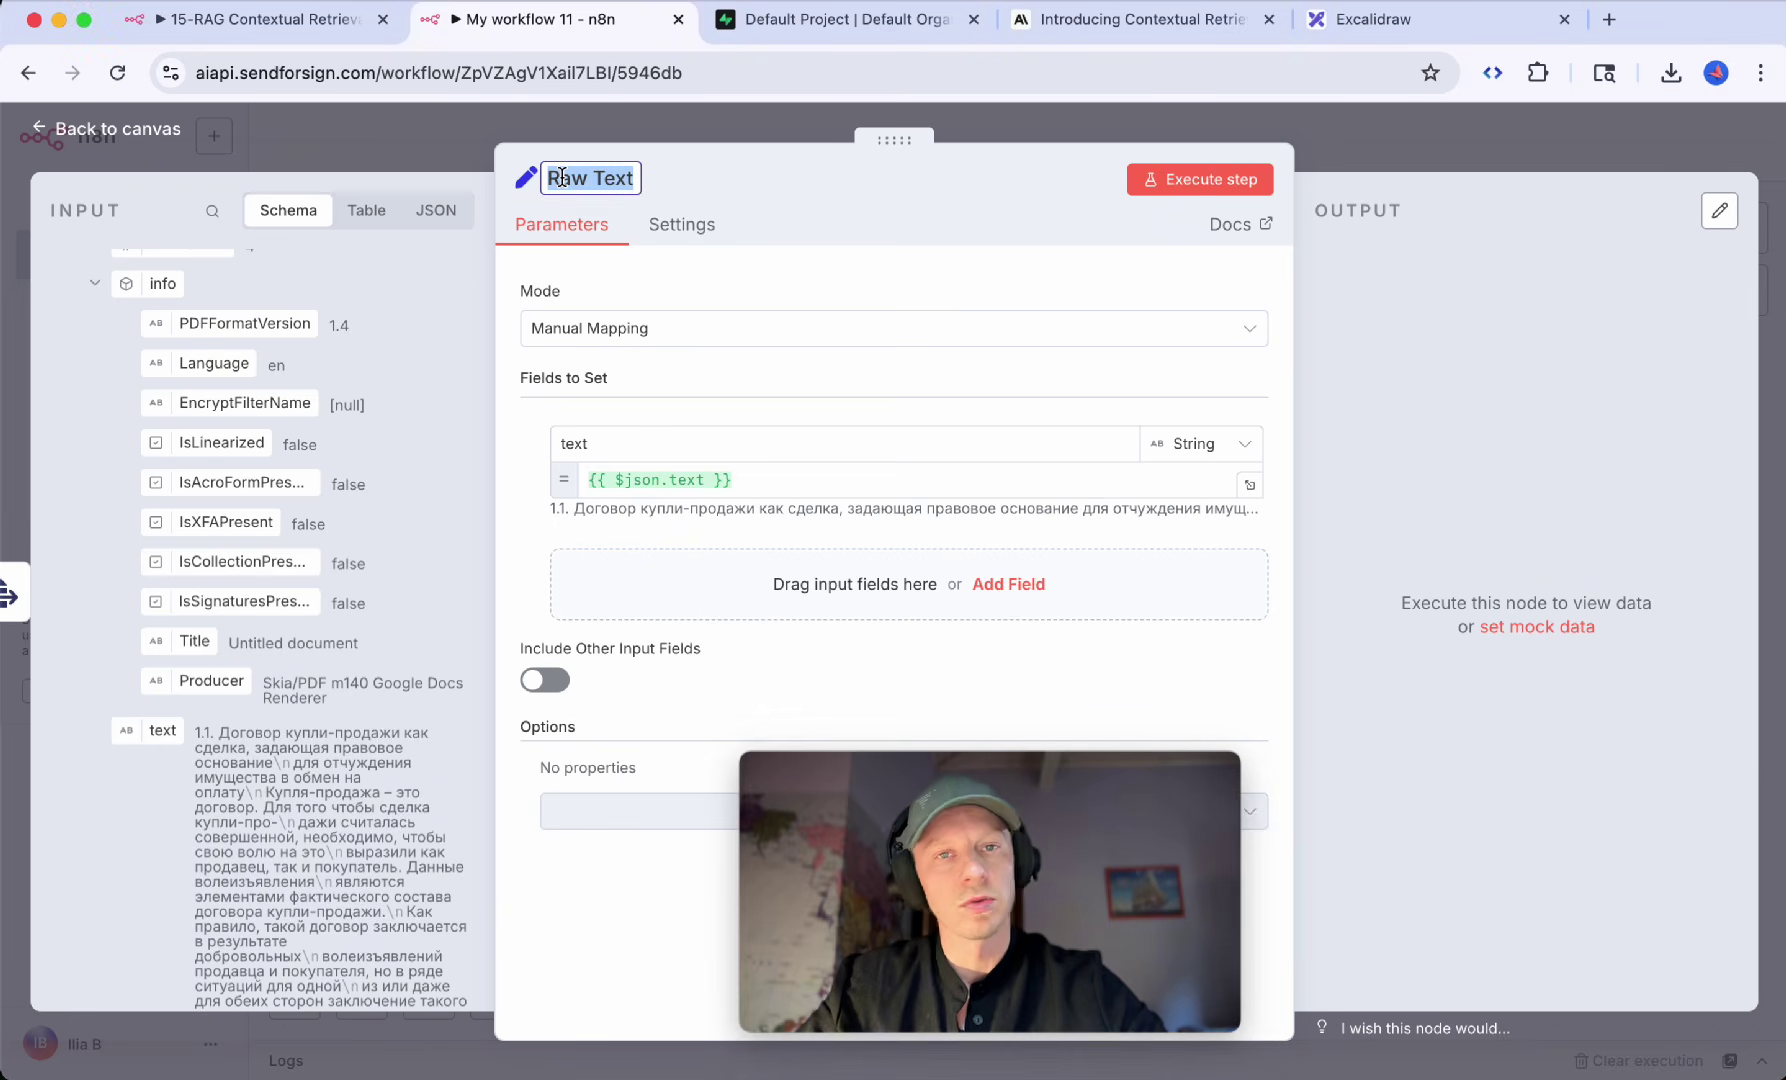
{"action": "key", "text": "Escape"}
{"action": "key", "text": "Escape"}
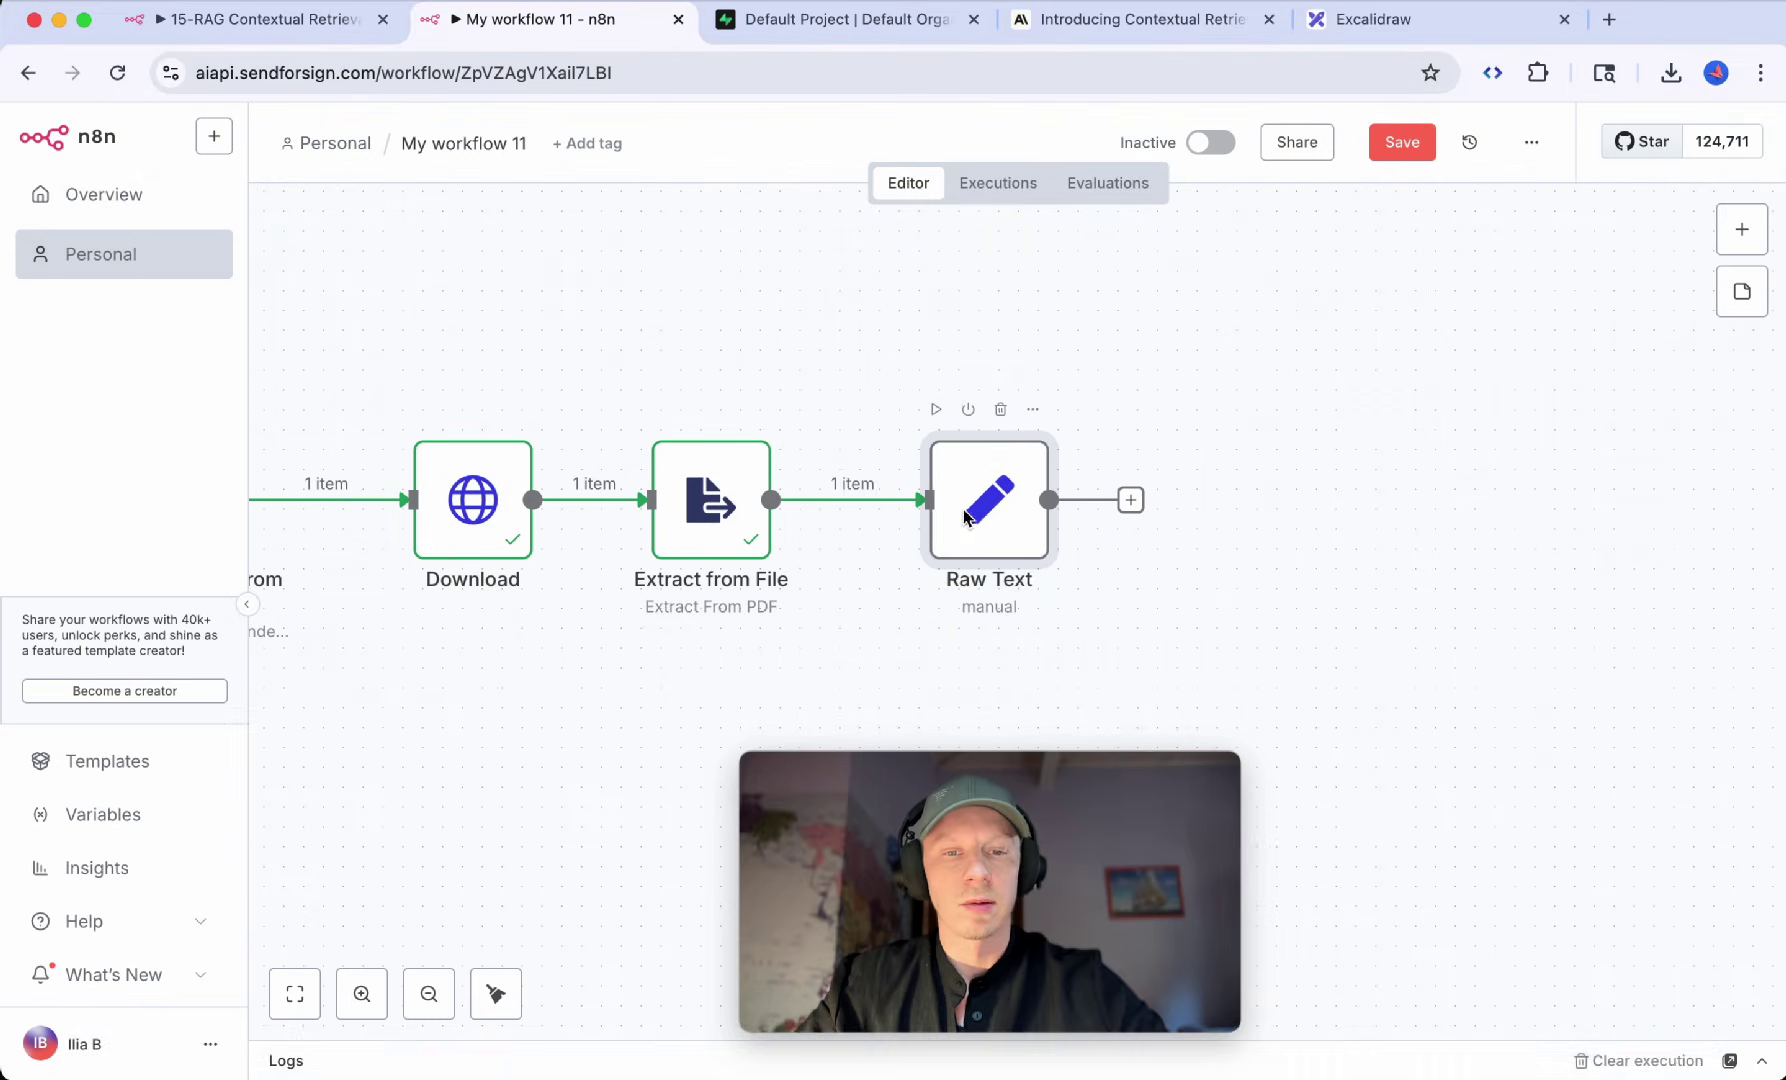
{"action": "left_click_drag", "start_coordinate": [965, 515], "coordinate": [935, 516]}
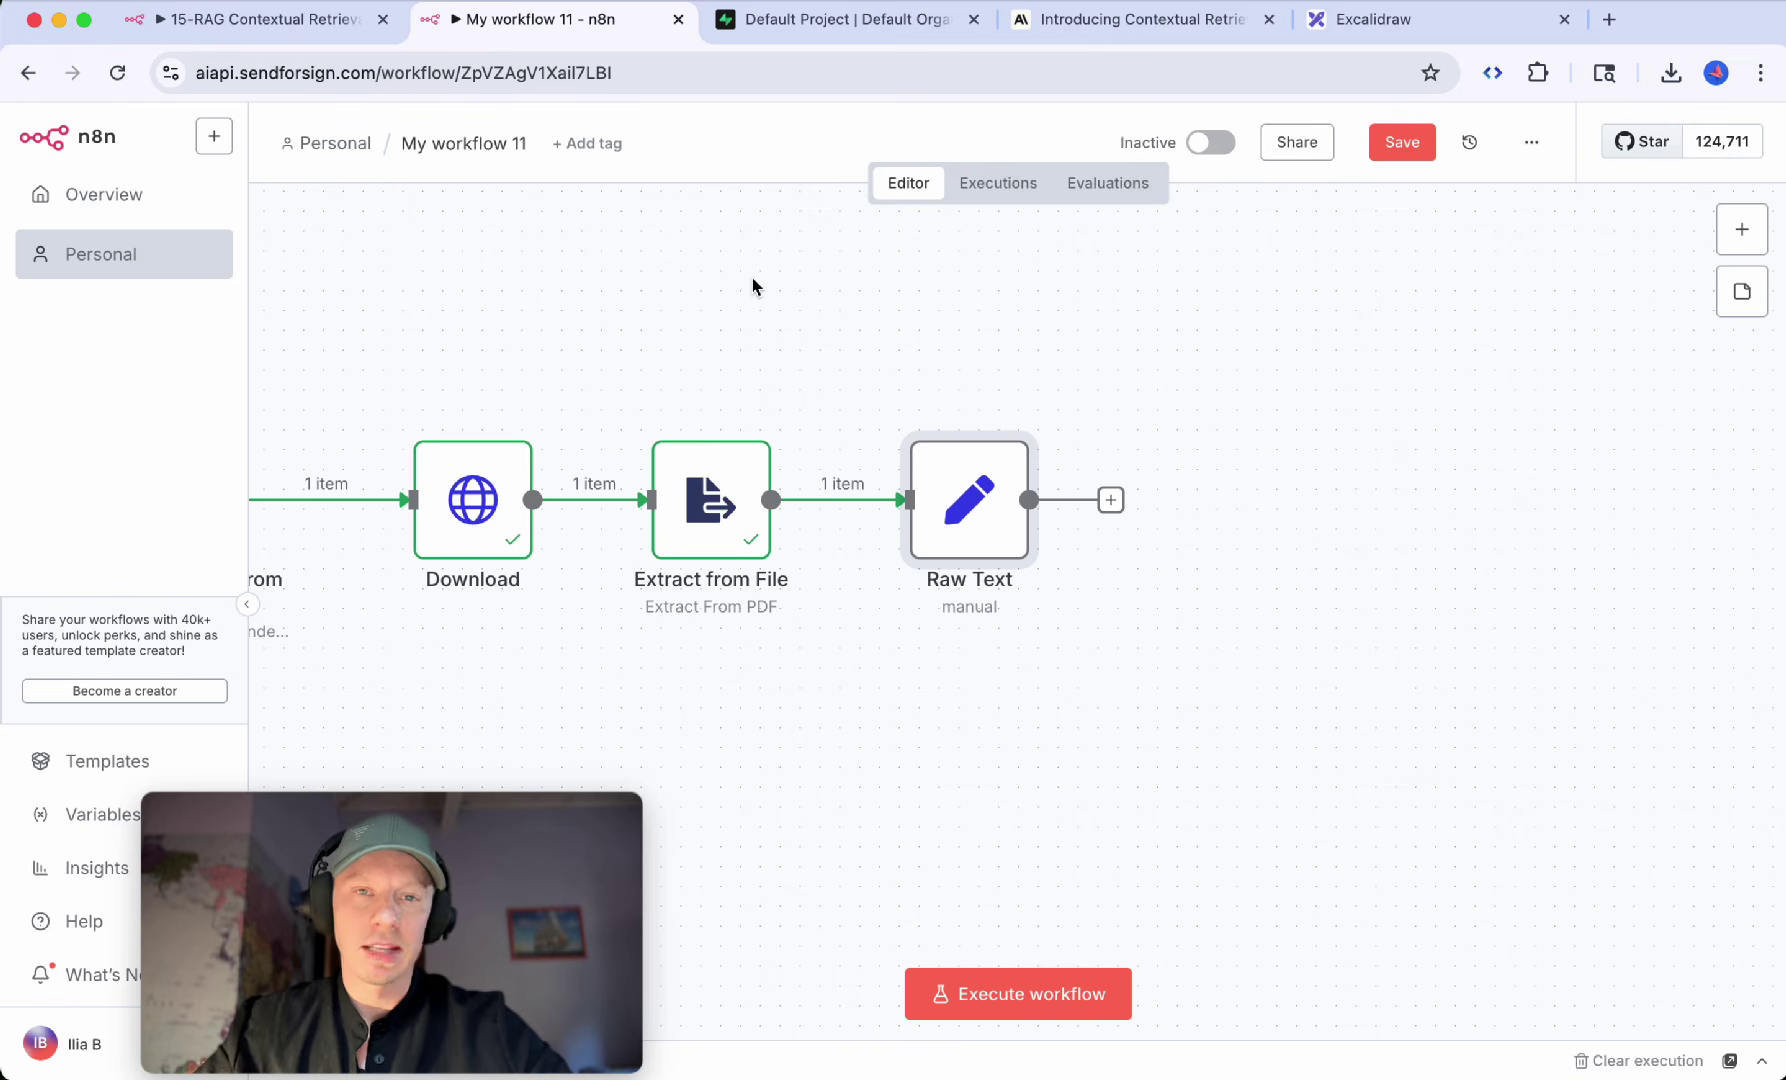
{"action": "left_click", "coordinate": [1136, 22]}
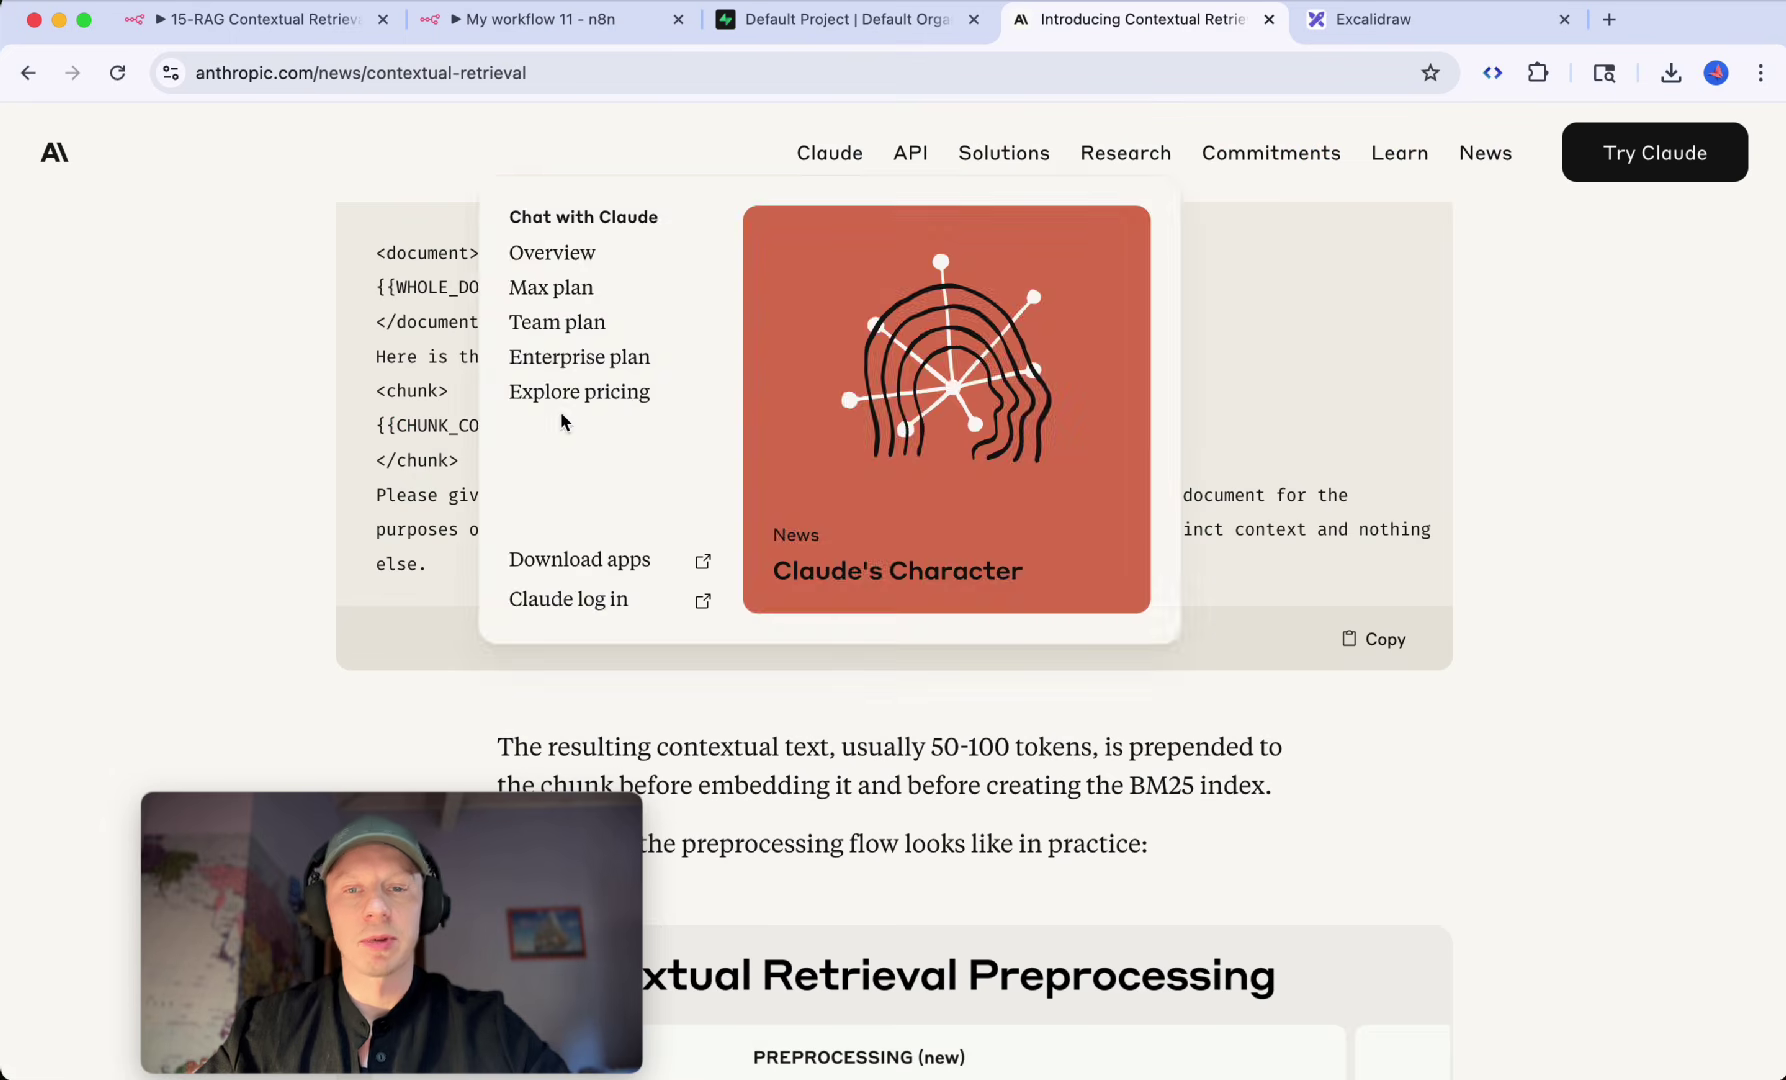
{"action": "scroll", "coordinate": [200, 462], "scroll_direction": "up", "scroll_amount": 1}
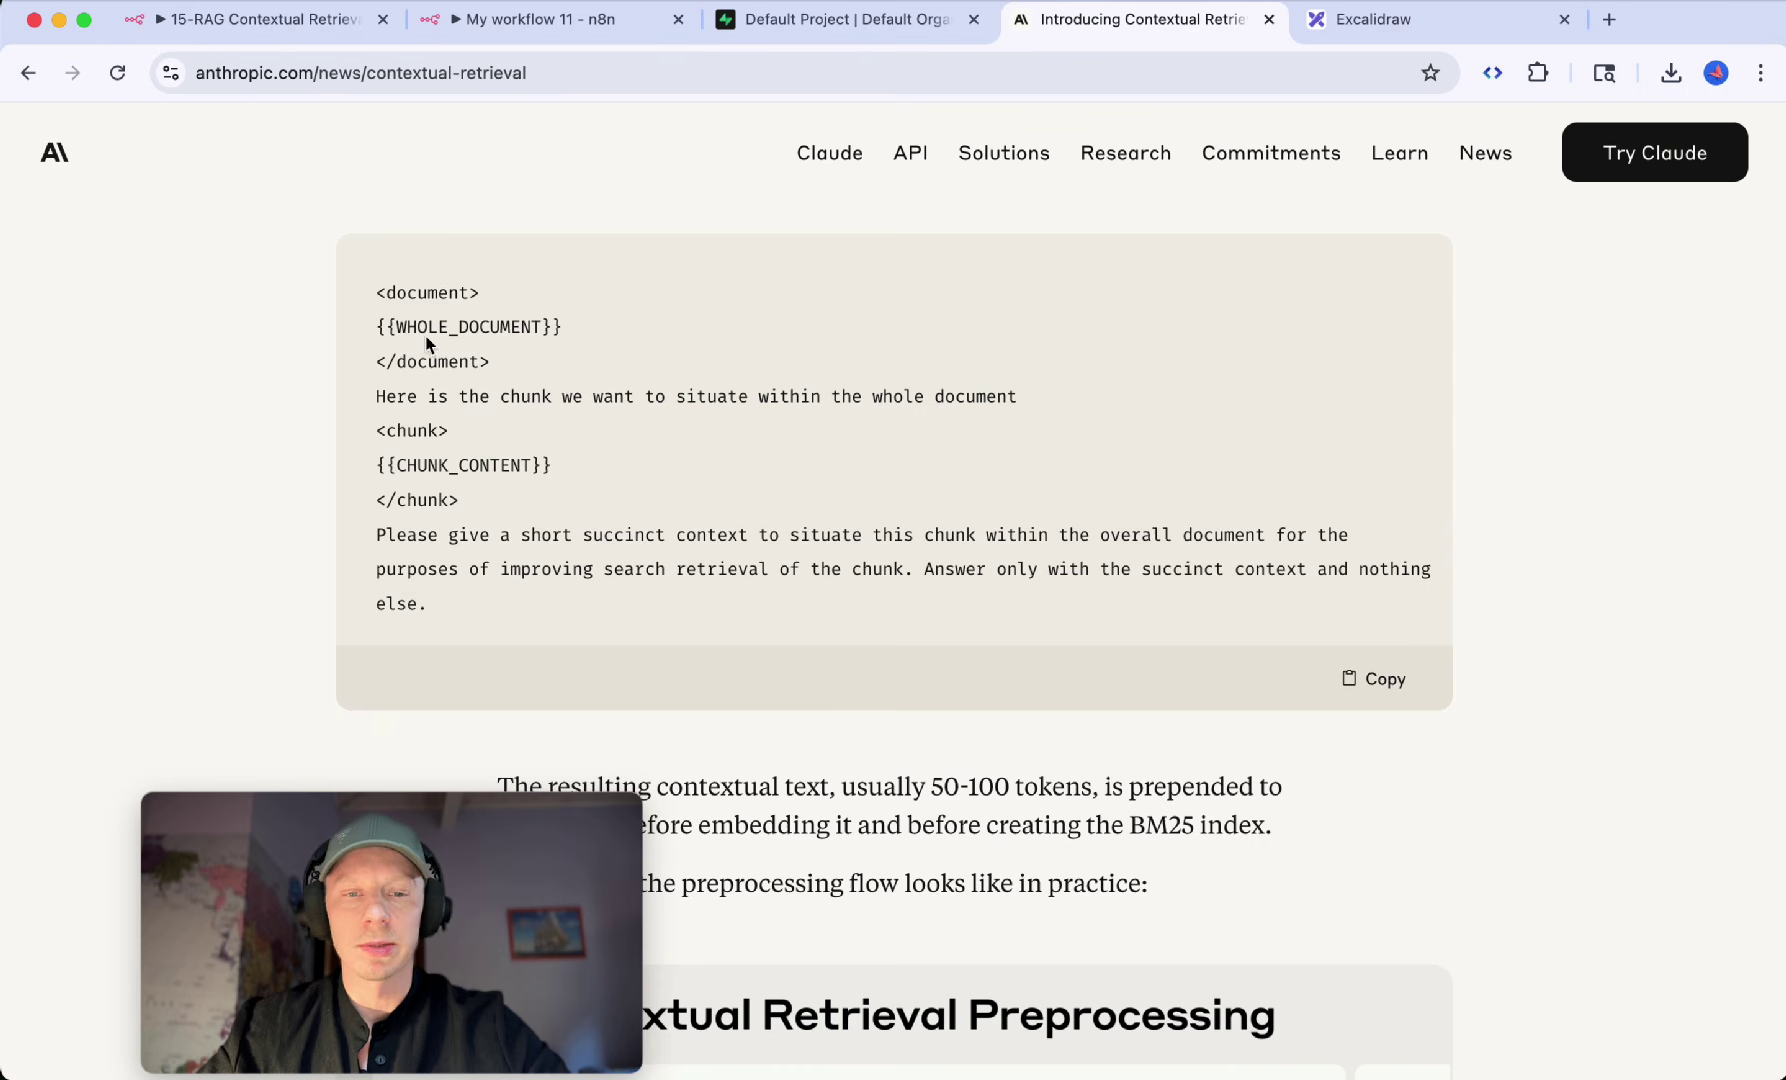
{"action": "left_click_drag", "start_coordinate": [371, 287], "coordinate": [488, 631]}
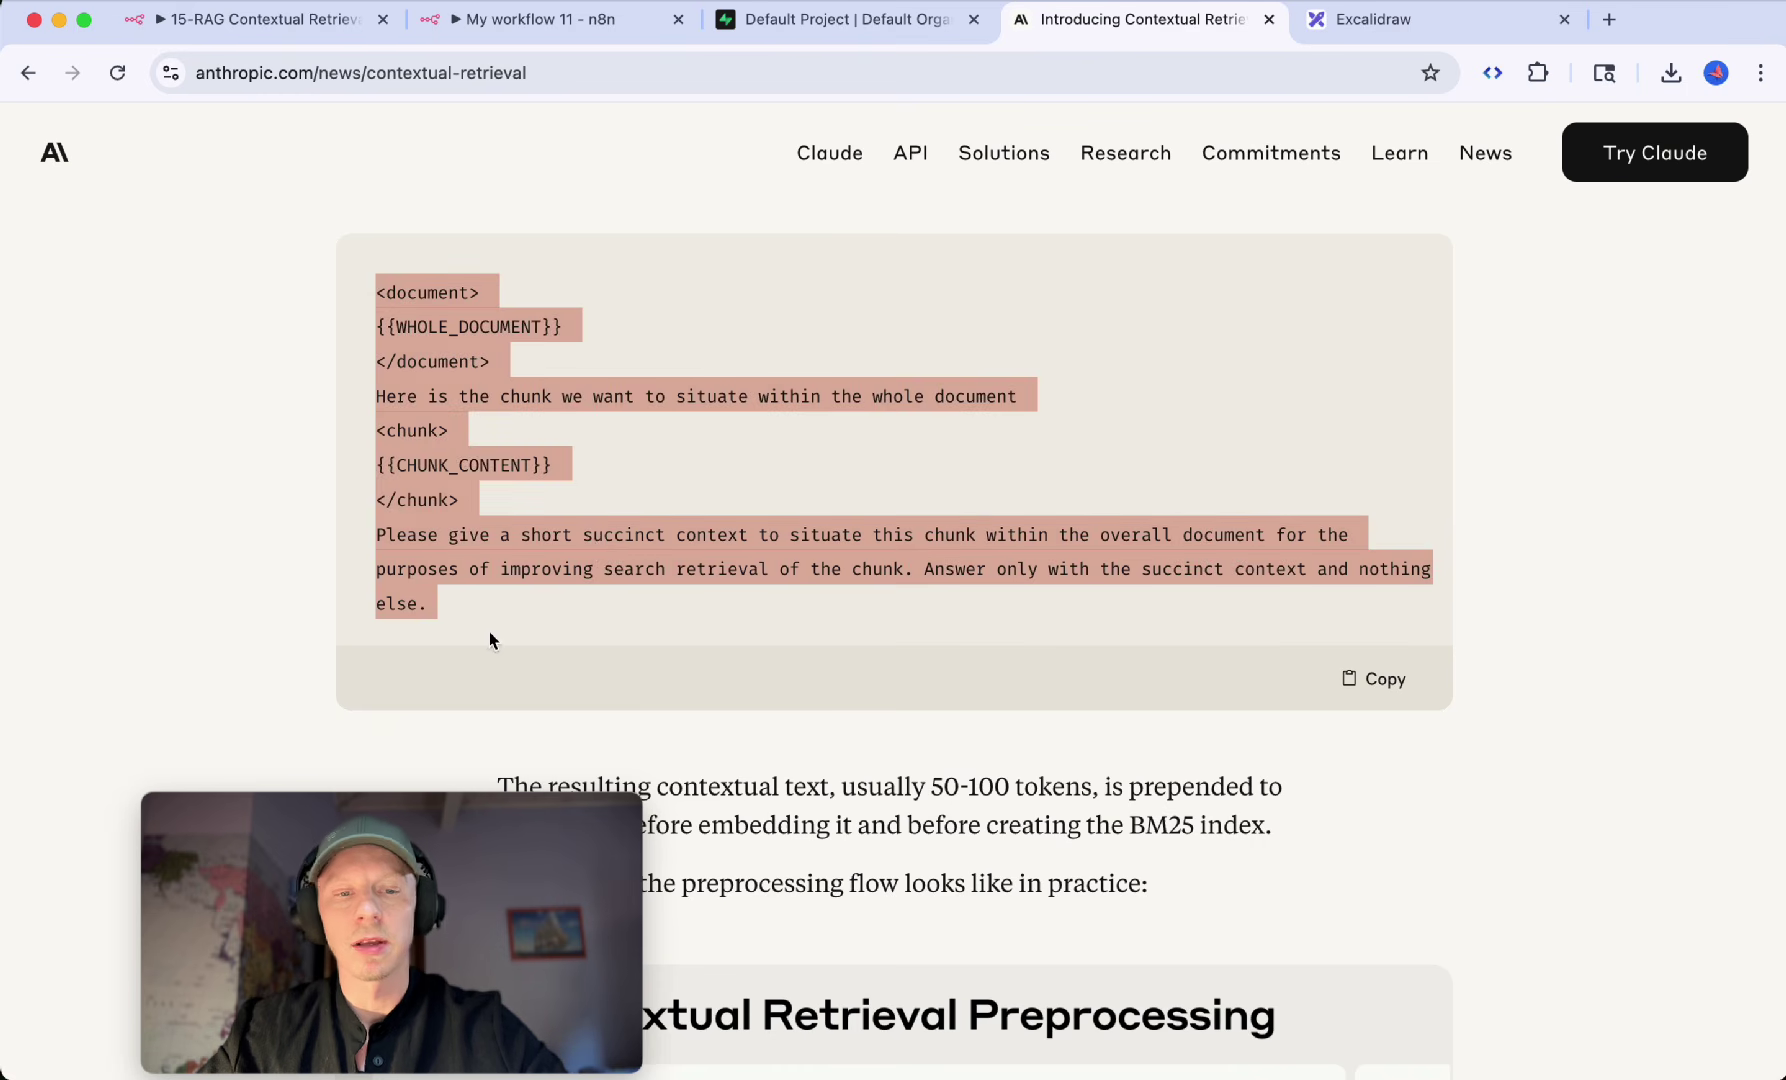
{"action": "left_click", "coordinate": [598, 550]}
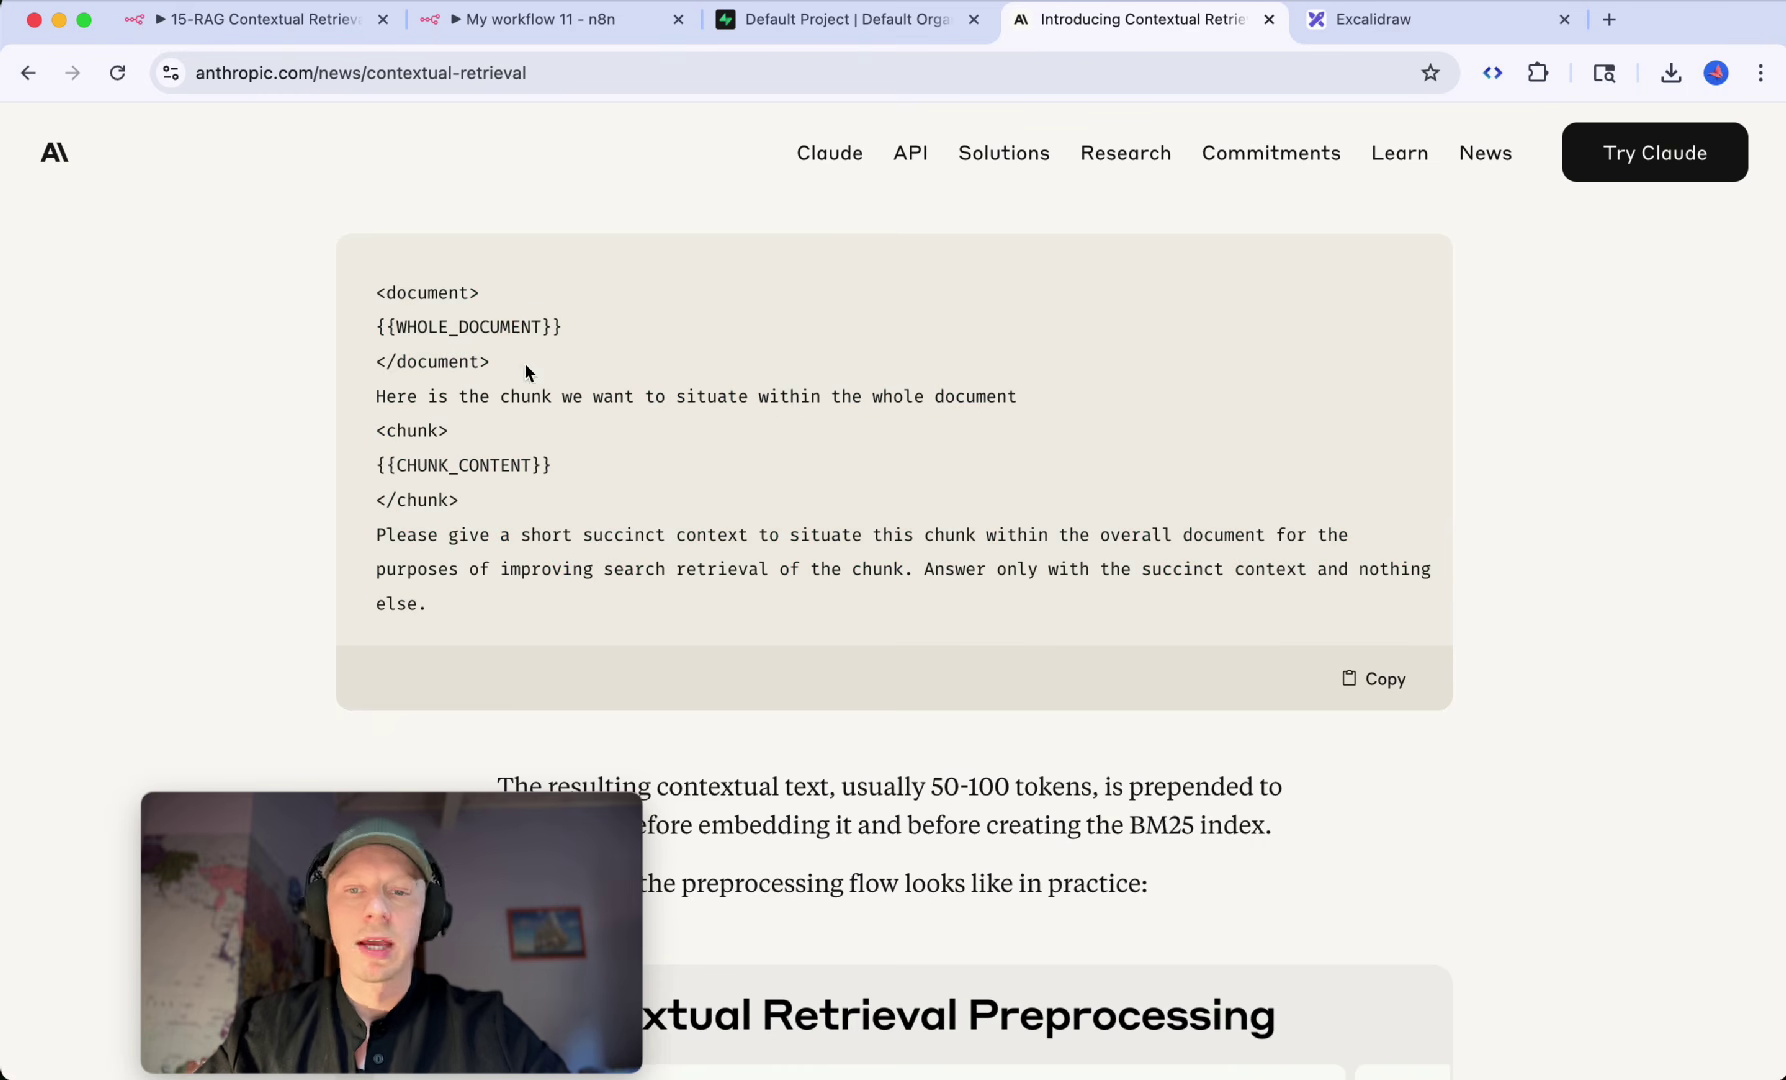
{"action": "left_click_drag", "start_coordinate": [519, 365], "coordinate": [333, 292]}
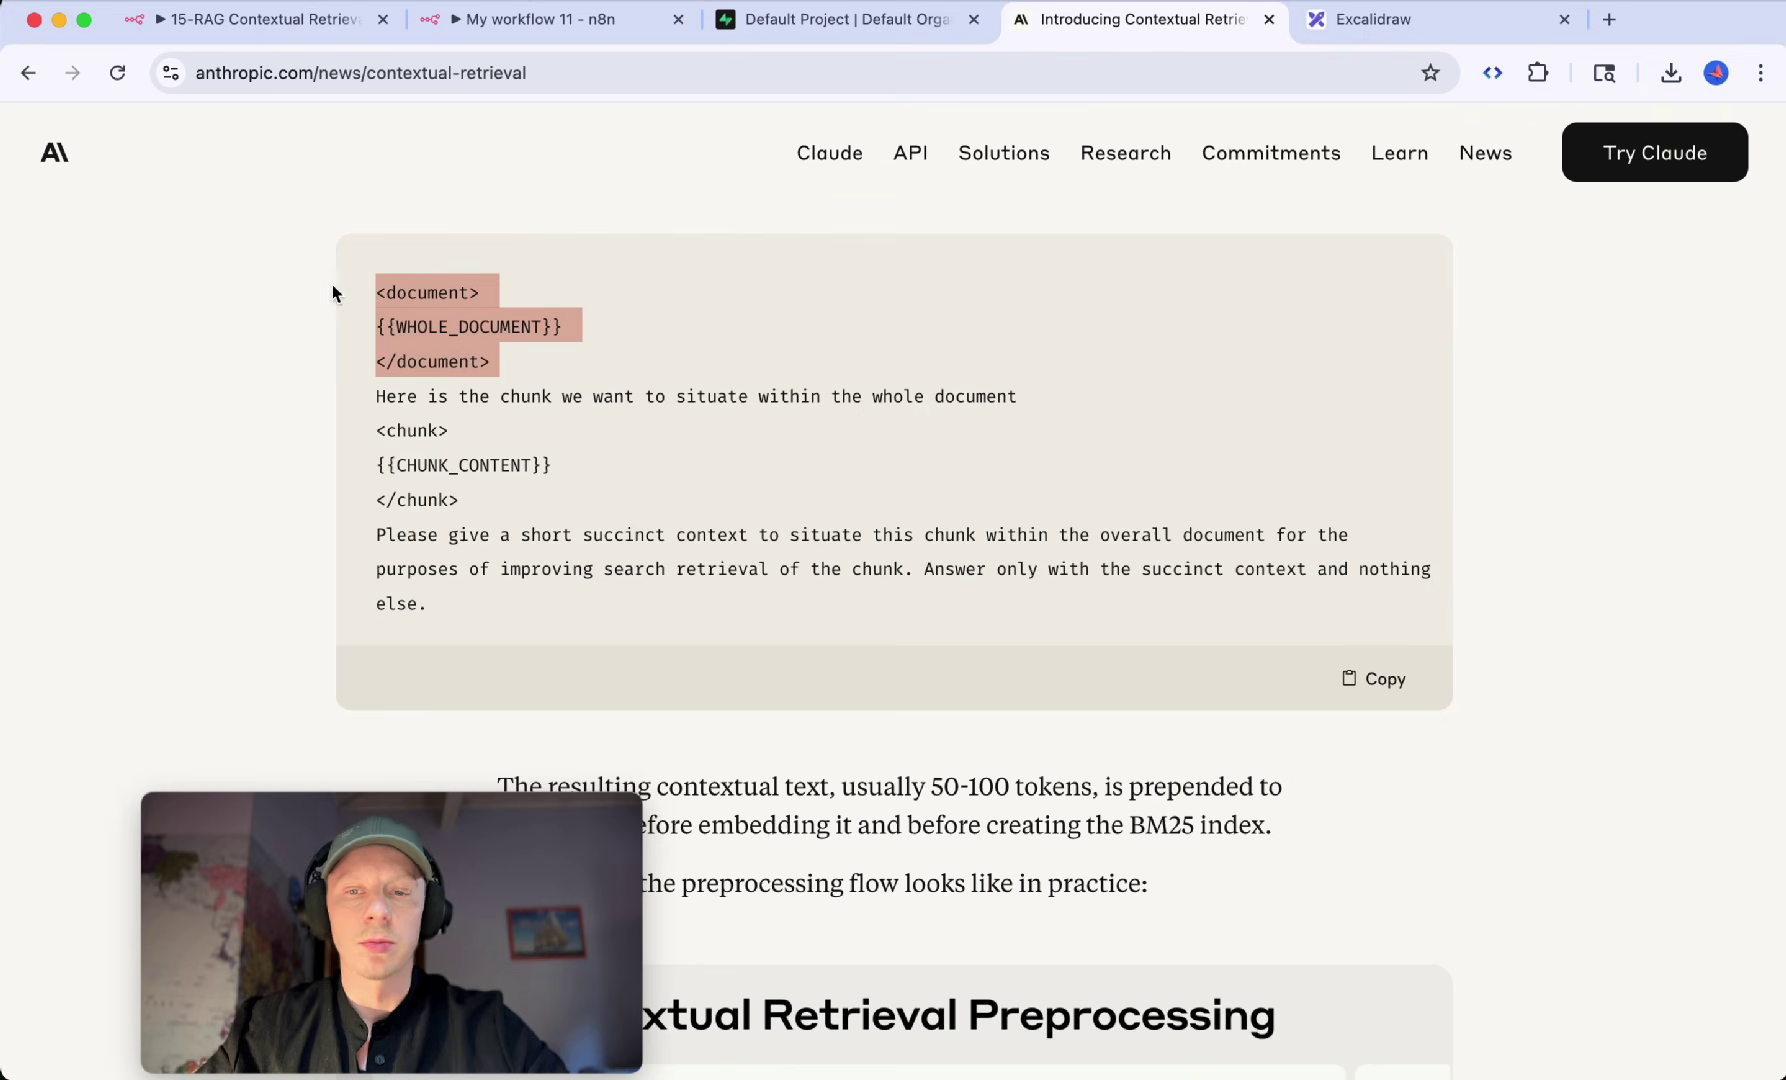
{"action": "left_click", "coordinate": [461, 339]}
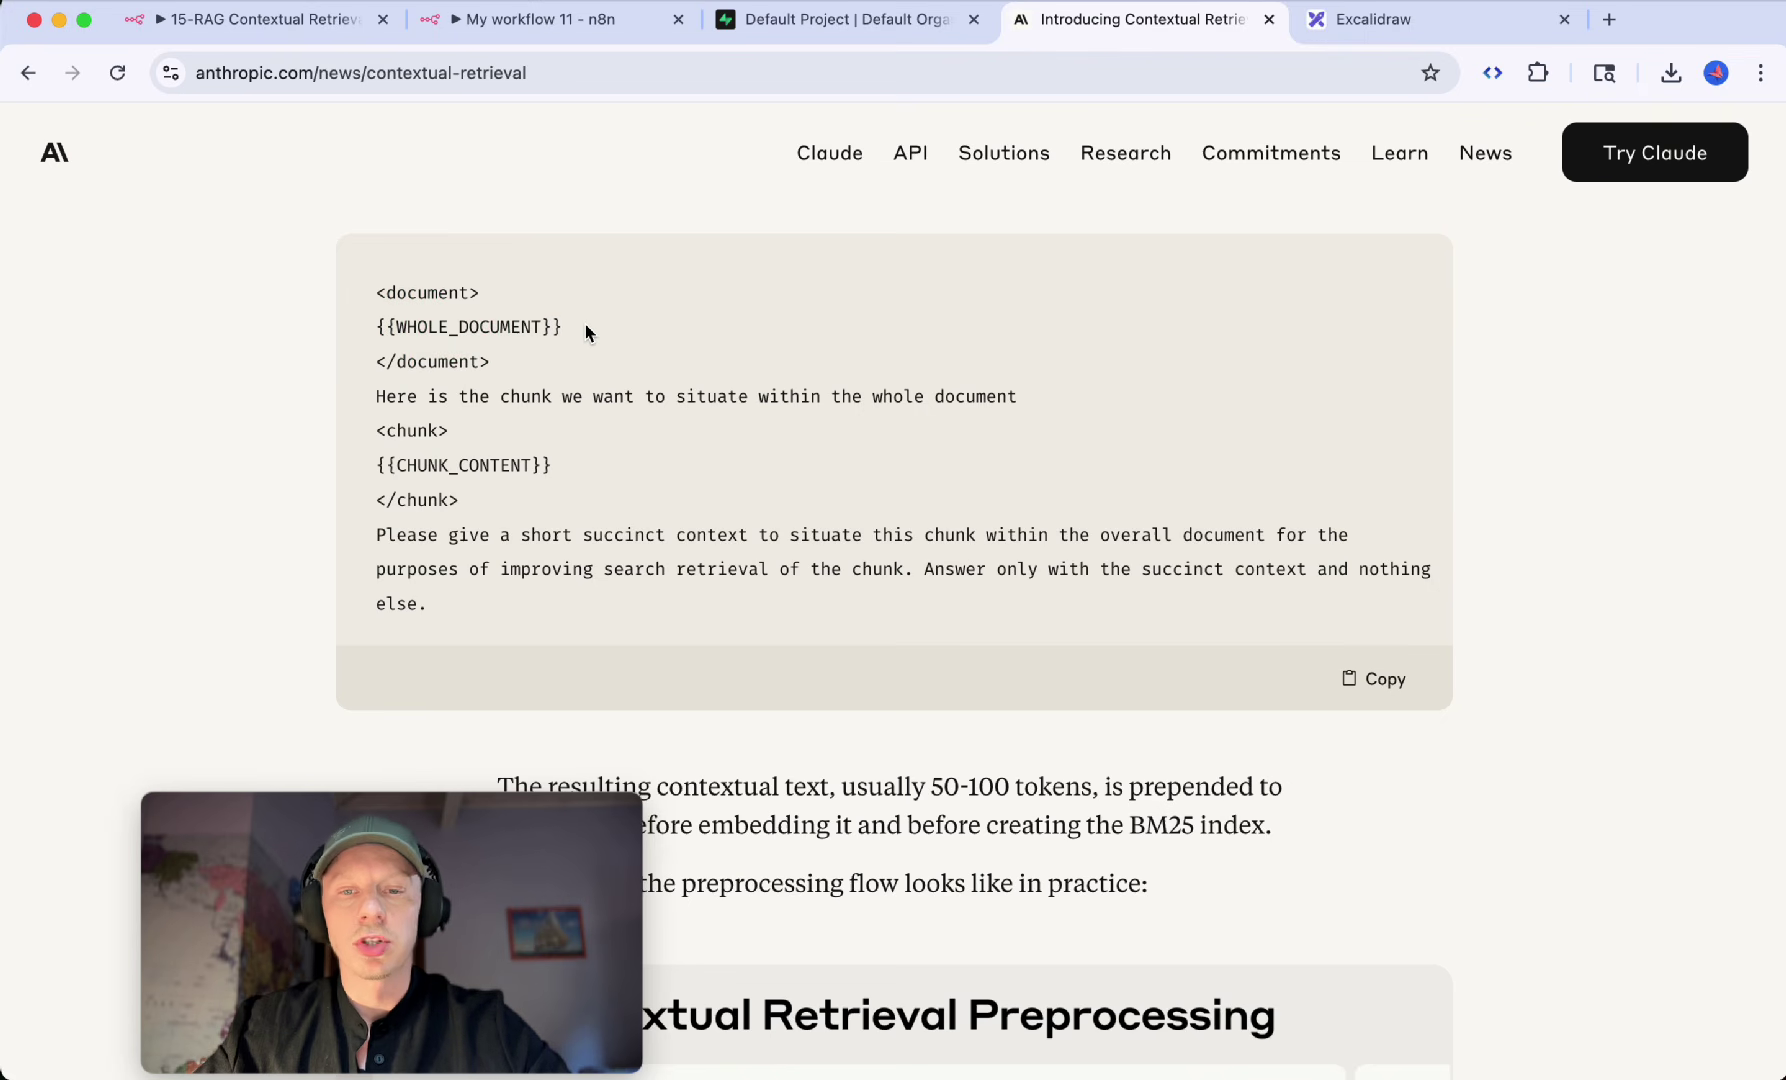
{"action": "left_click_drag", "start_coordinate": [587, 332], "coordinate": [352, 337]}
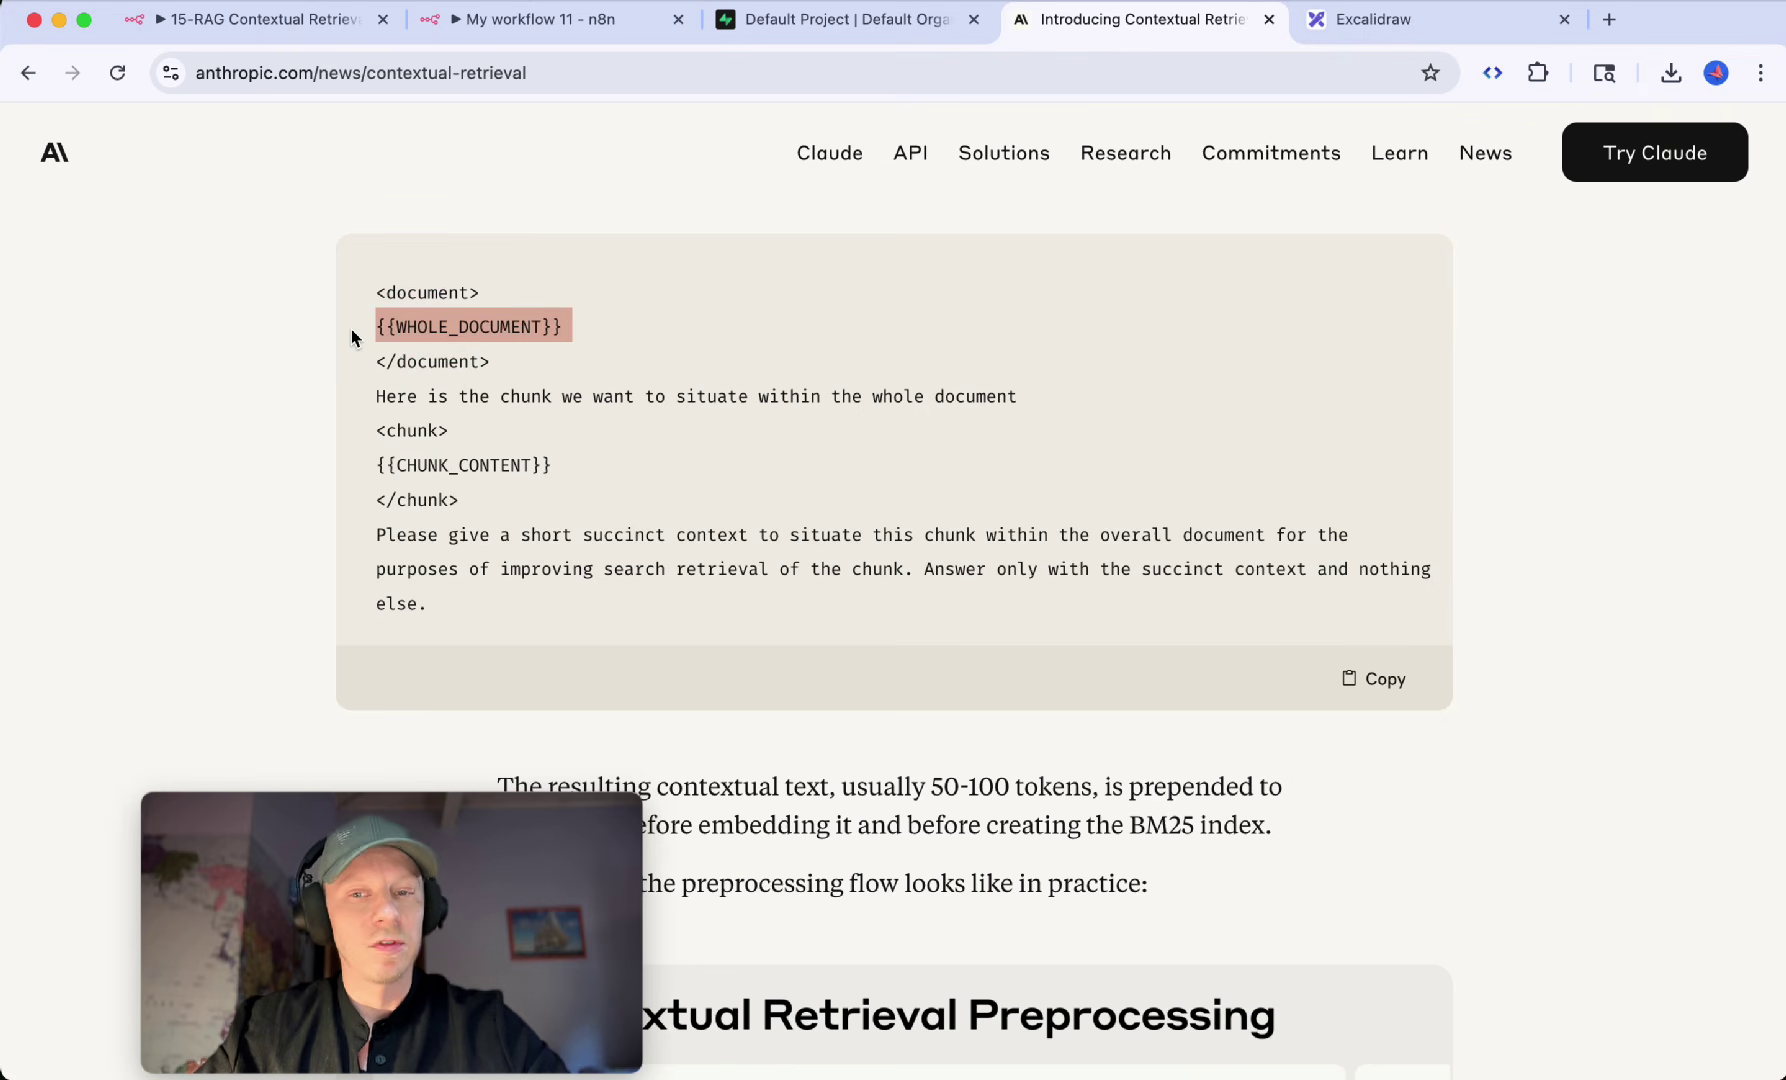
{"action": "left_click", "coordinate": [516, 320]}
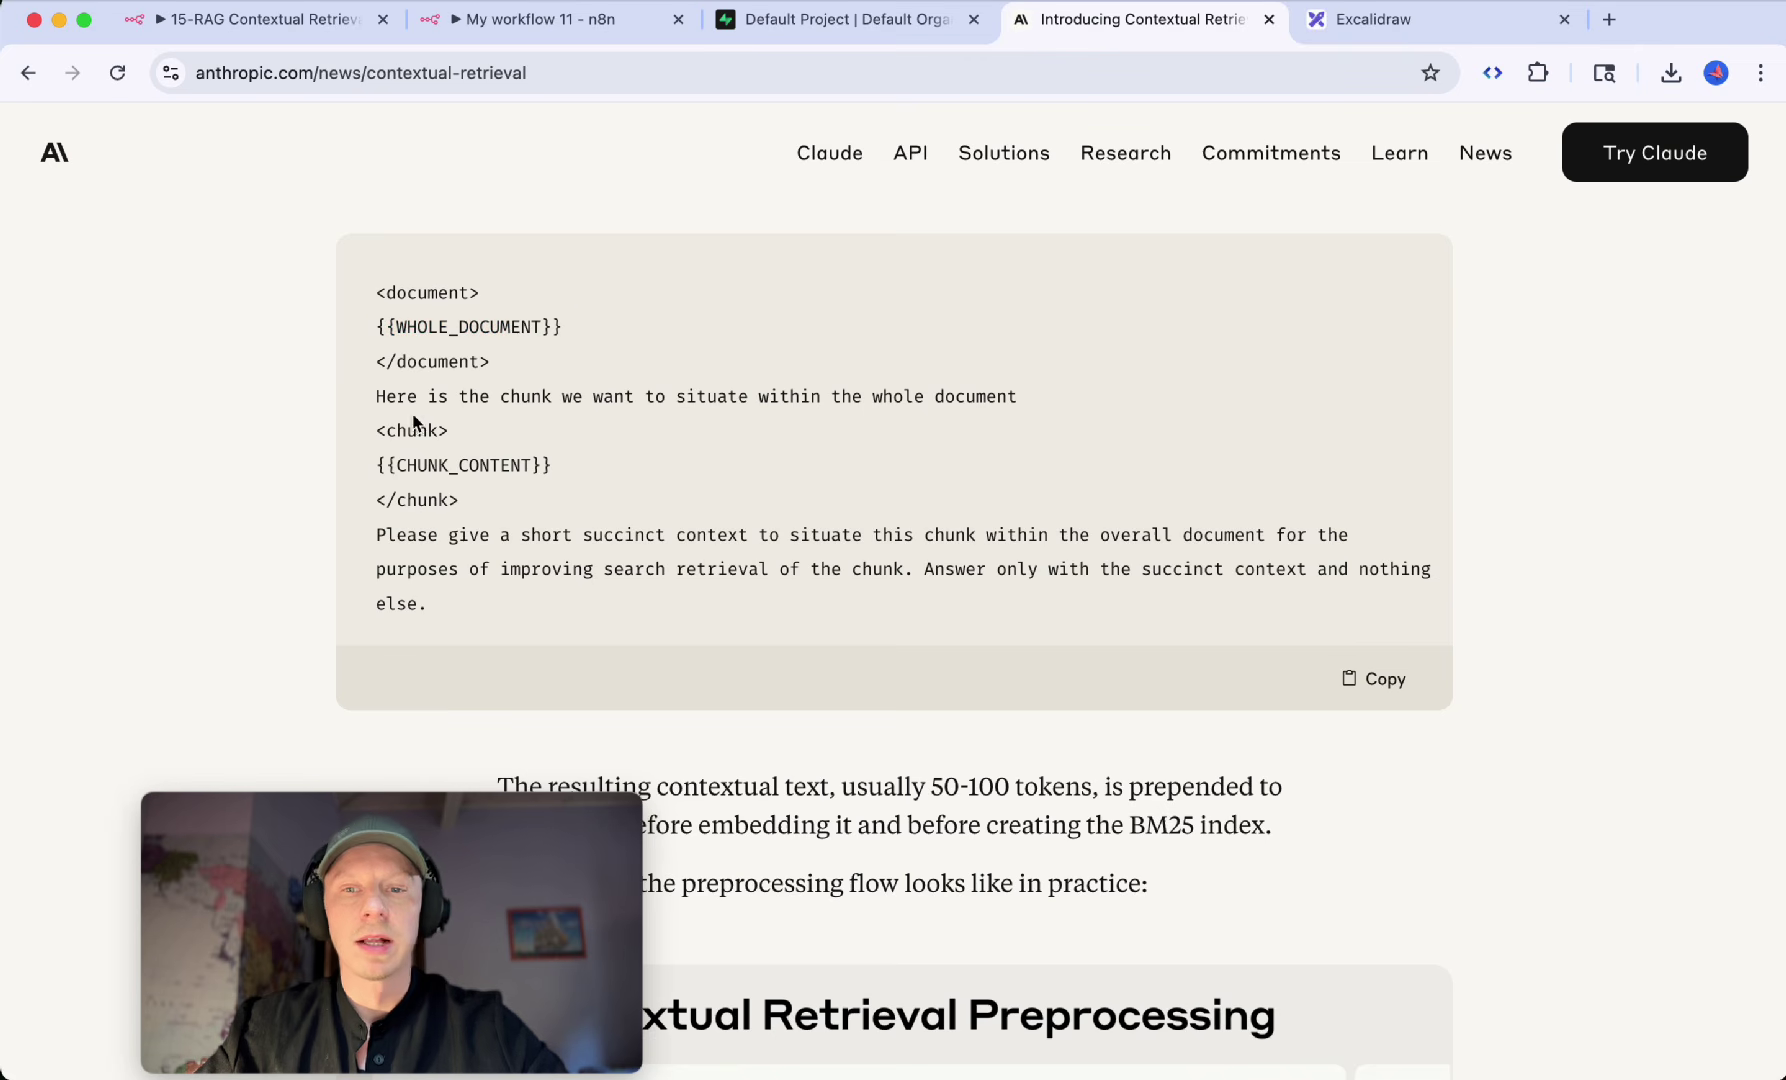
{"action": "left_click_drag", "start_coordinate": [371, 402], "coordinate": [1038, 403]}
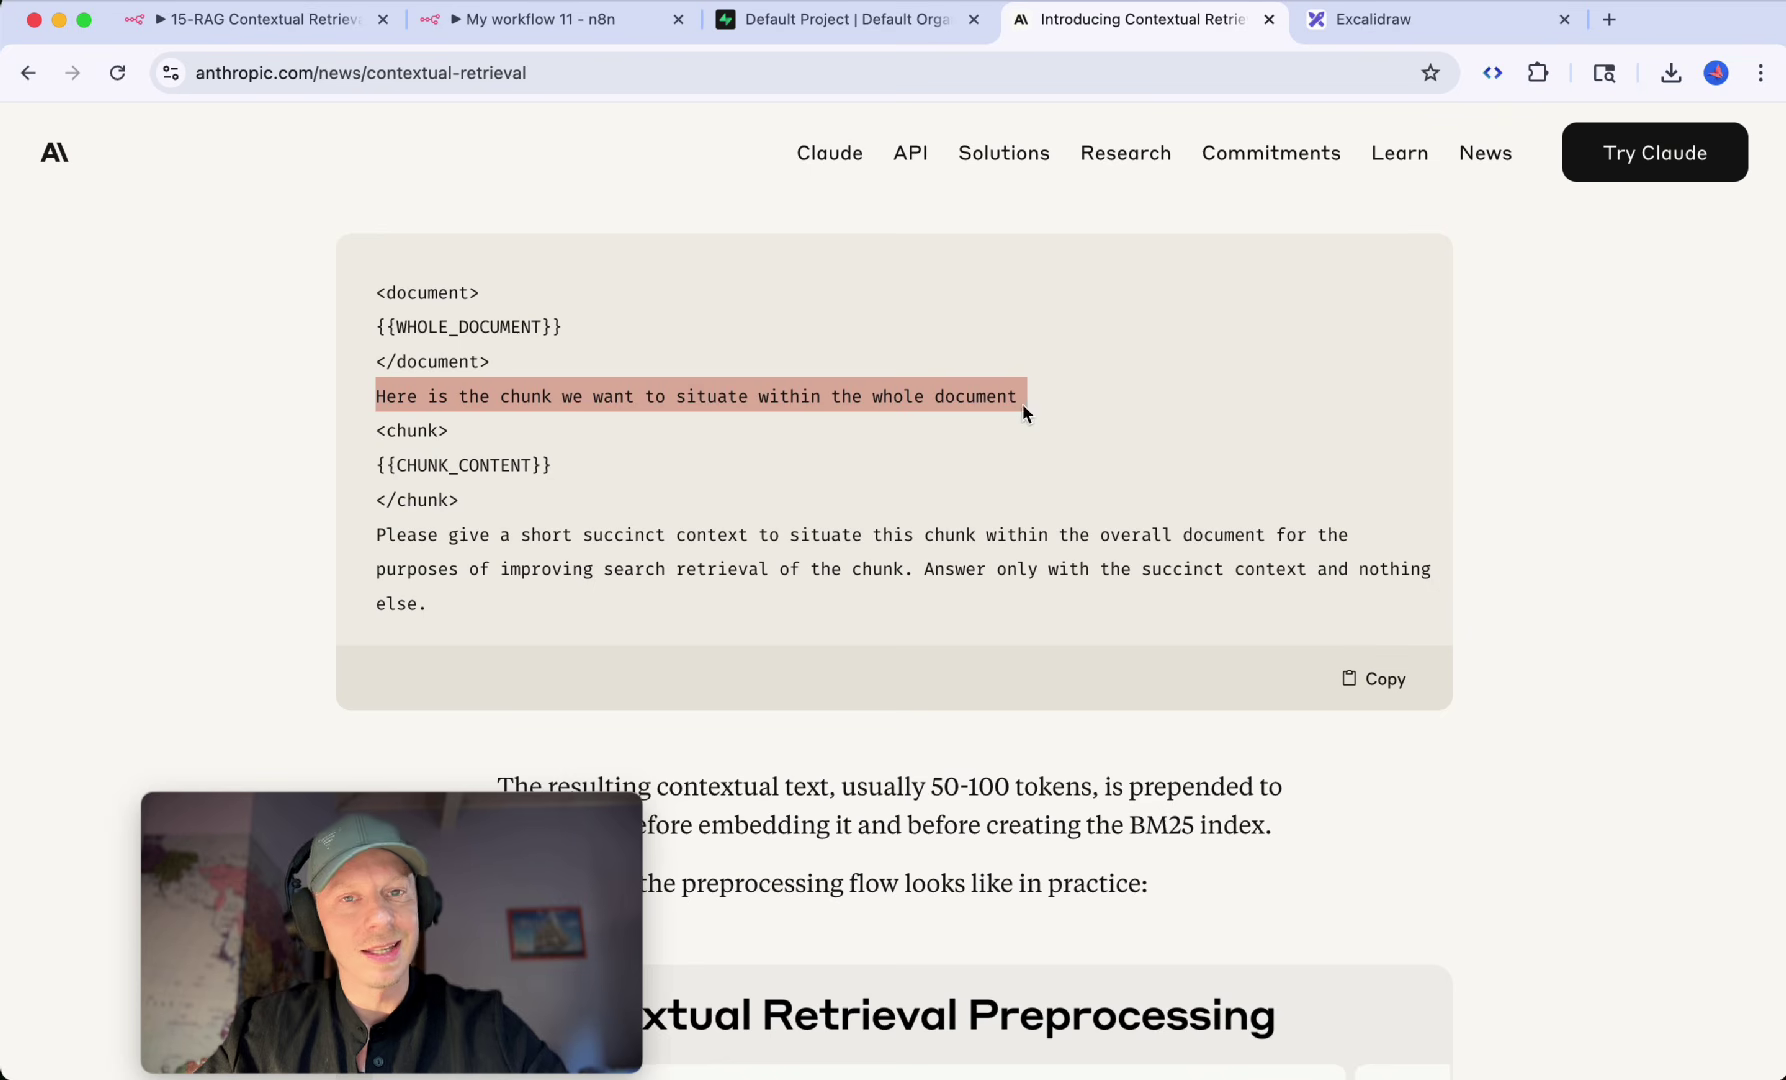
{"action": "left_click", "coordinate": [497, 473]}
{"action": "left_click_drag", "start_coordinate": [467, 514], "coordinate": [355, 443]}
{"action": "left_click", "coordinate": [438, 540]}
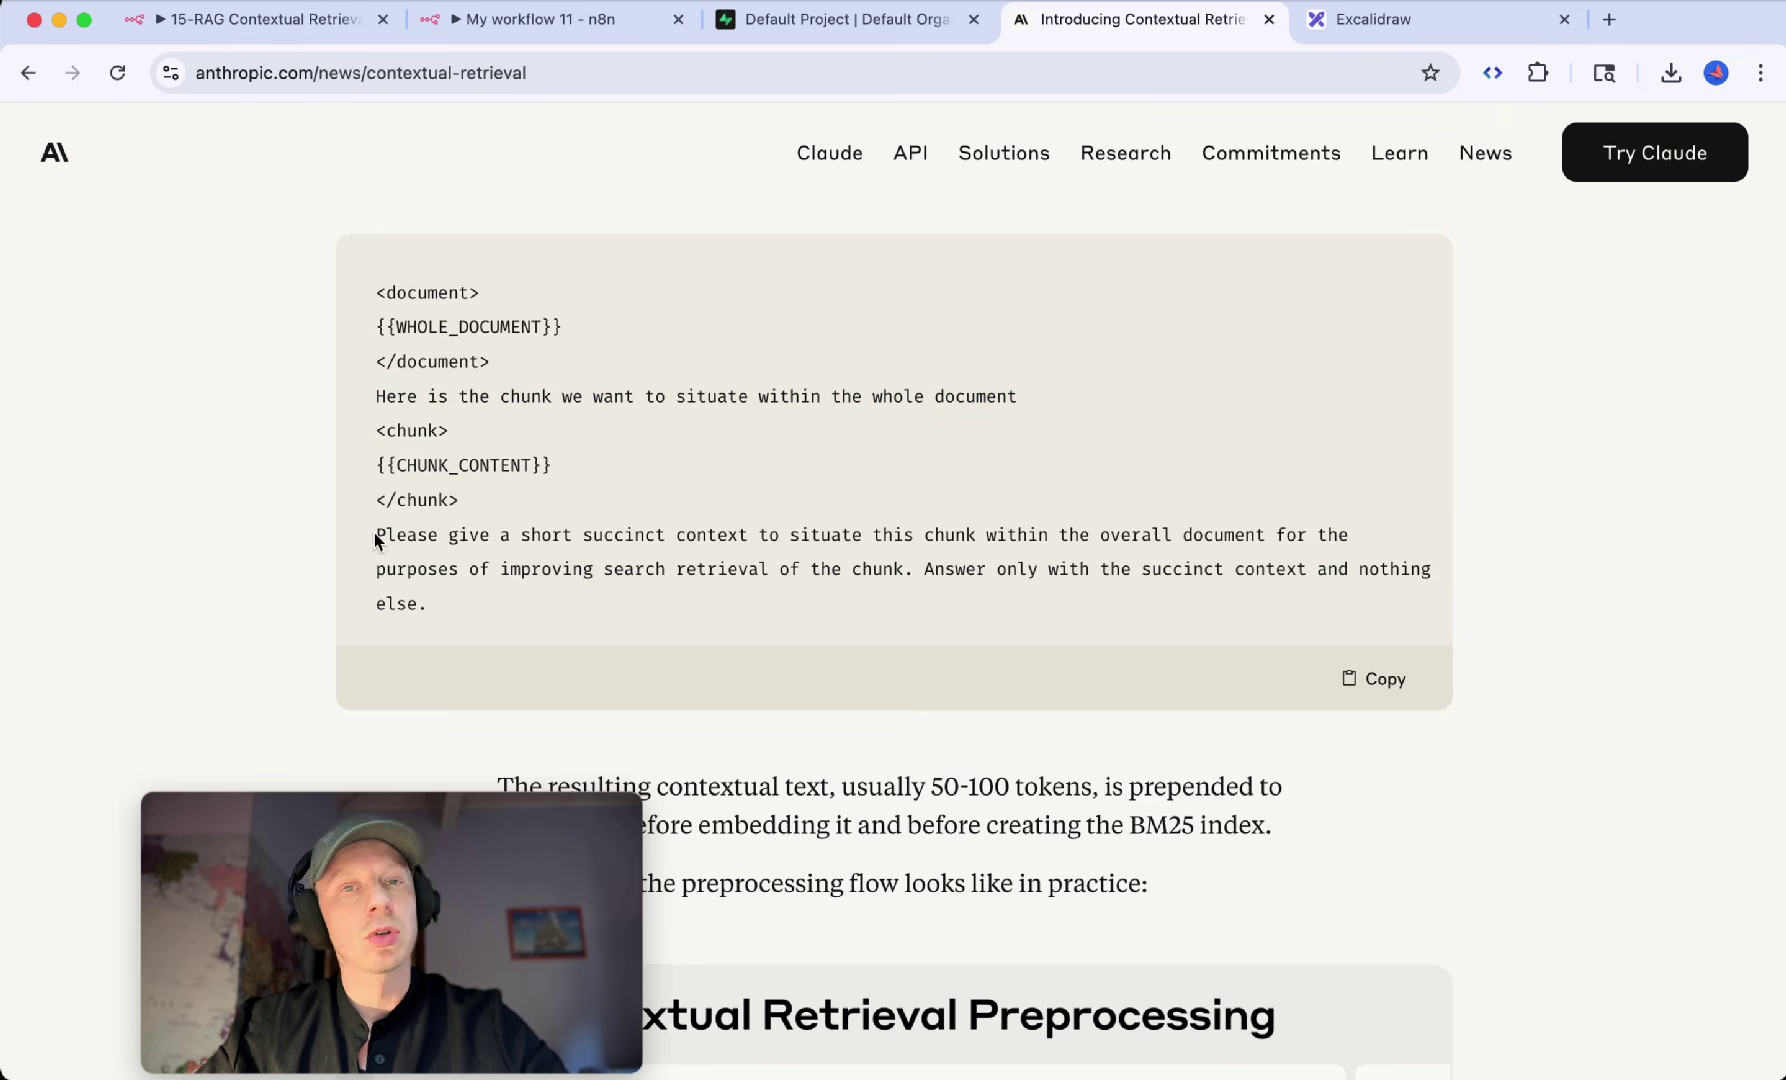
{"action": "left_click_drag", "start_coordinate": [377, 541], "coordinate": [444, 610]}
{"action": "left_click", "coordinate": [537, 582]}
{"action": "left_click_drag", "start_coordinate": [474, 540], "coordinate": [889, 524]}
{"action": "left_click", "coordinate": [895, 530]}
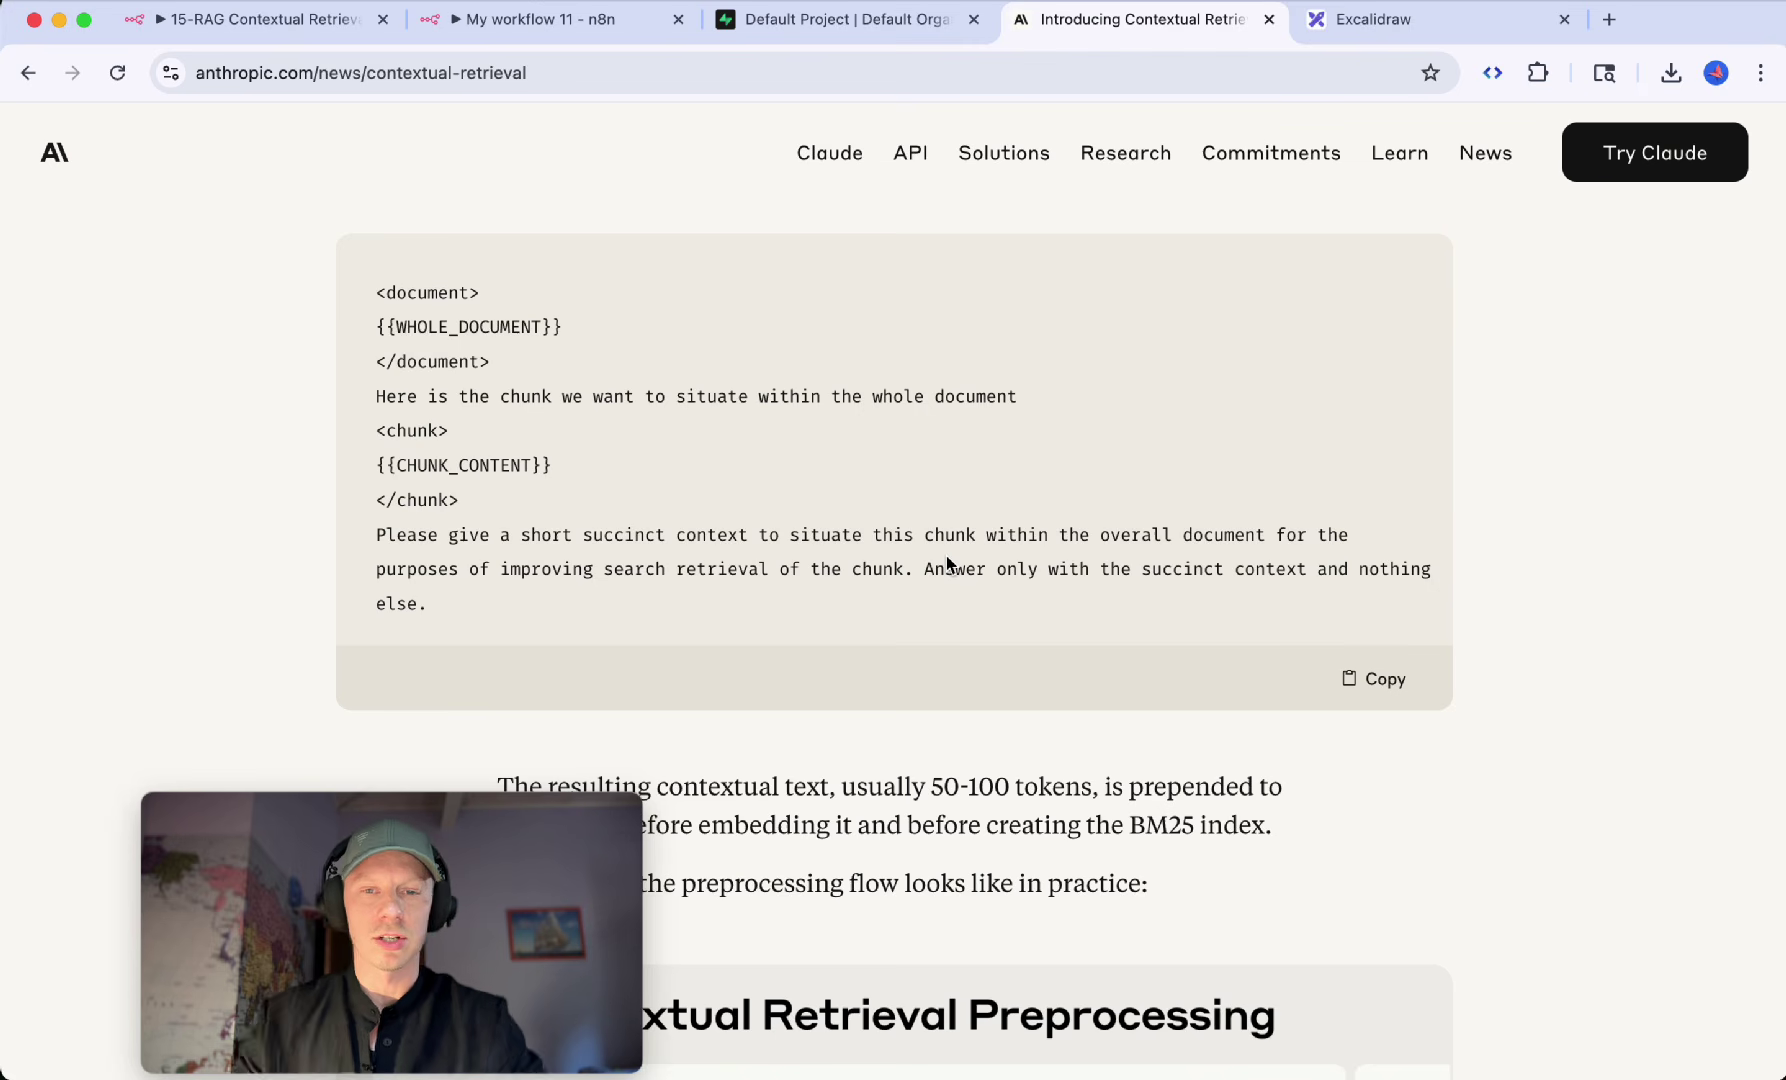
{"action": "left_click_drag", "start_coordinate": [368, 531], "coordinate": [497, 613]}
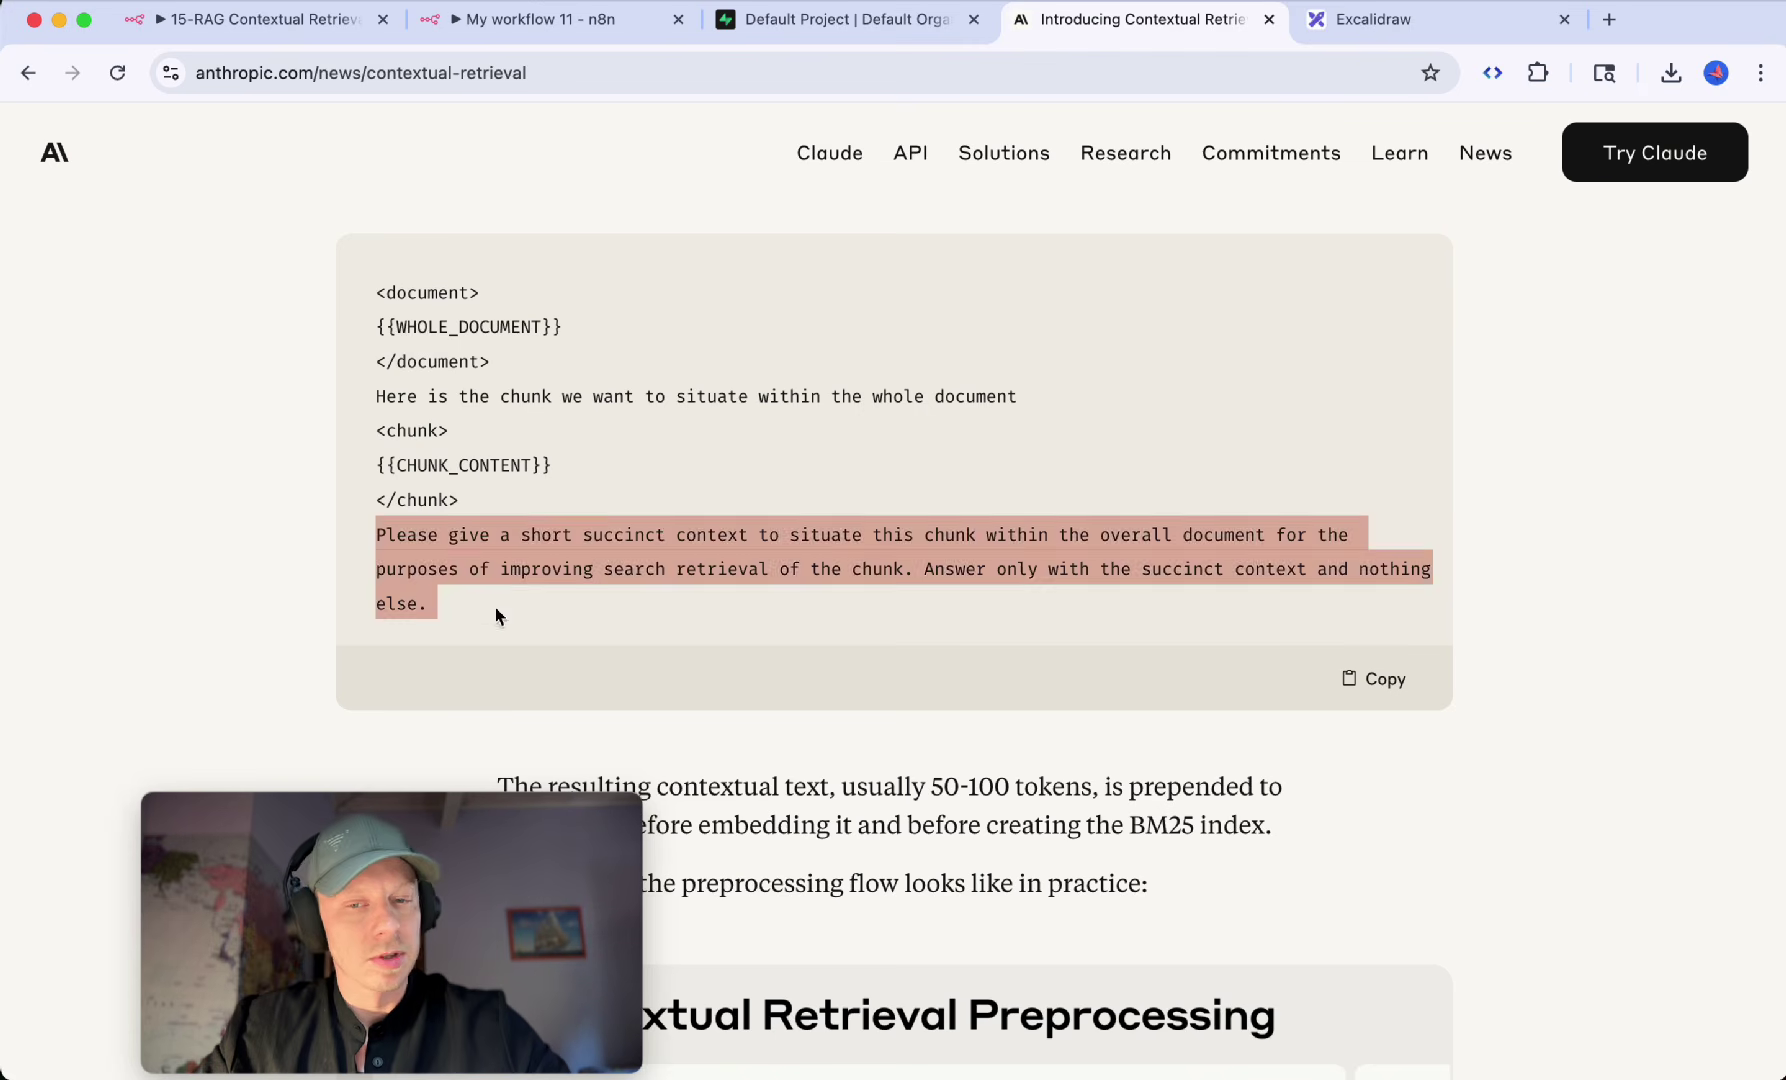
{"action": "left_click", "coordinate": [569, 572]}
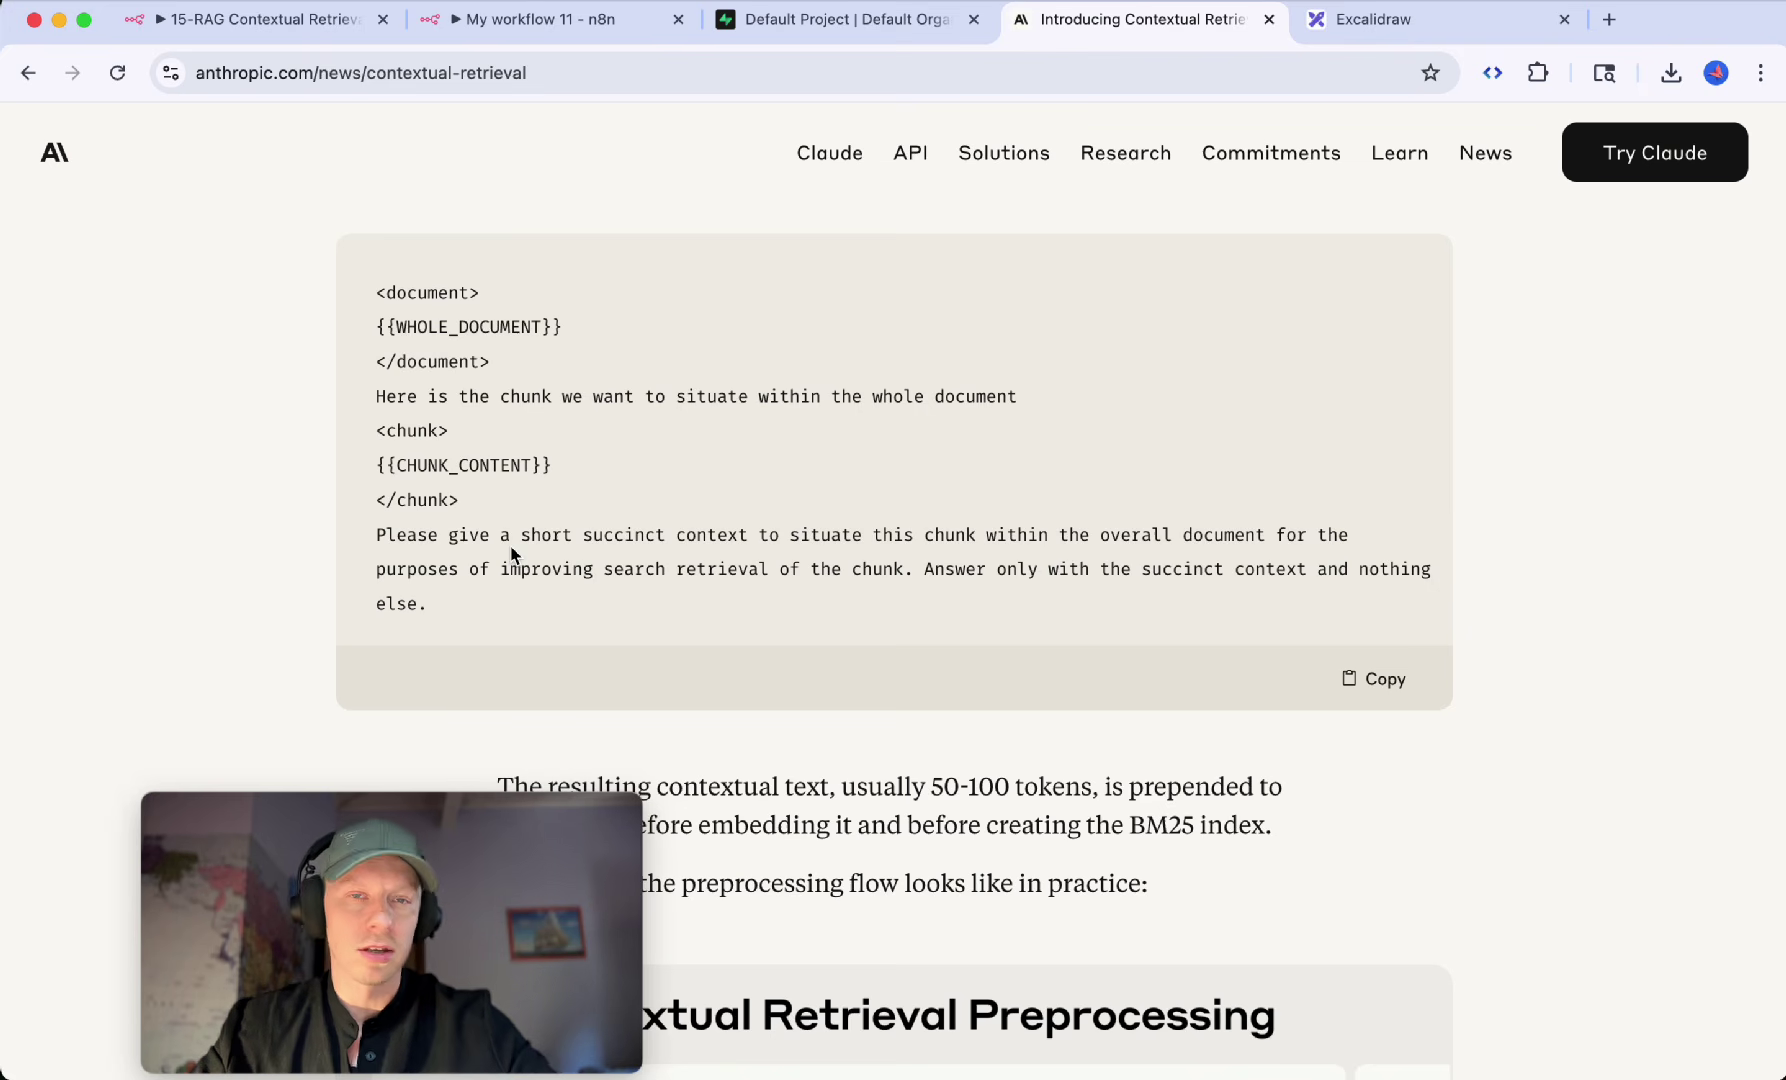
Step: Add a Code node named Create Chunks after Raw Text and open it
{"action": "left_click", "coordinate": [490, 22]}
{"action": "type", "text": "code"}
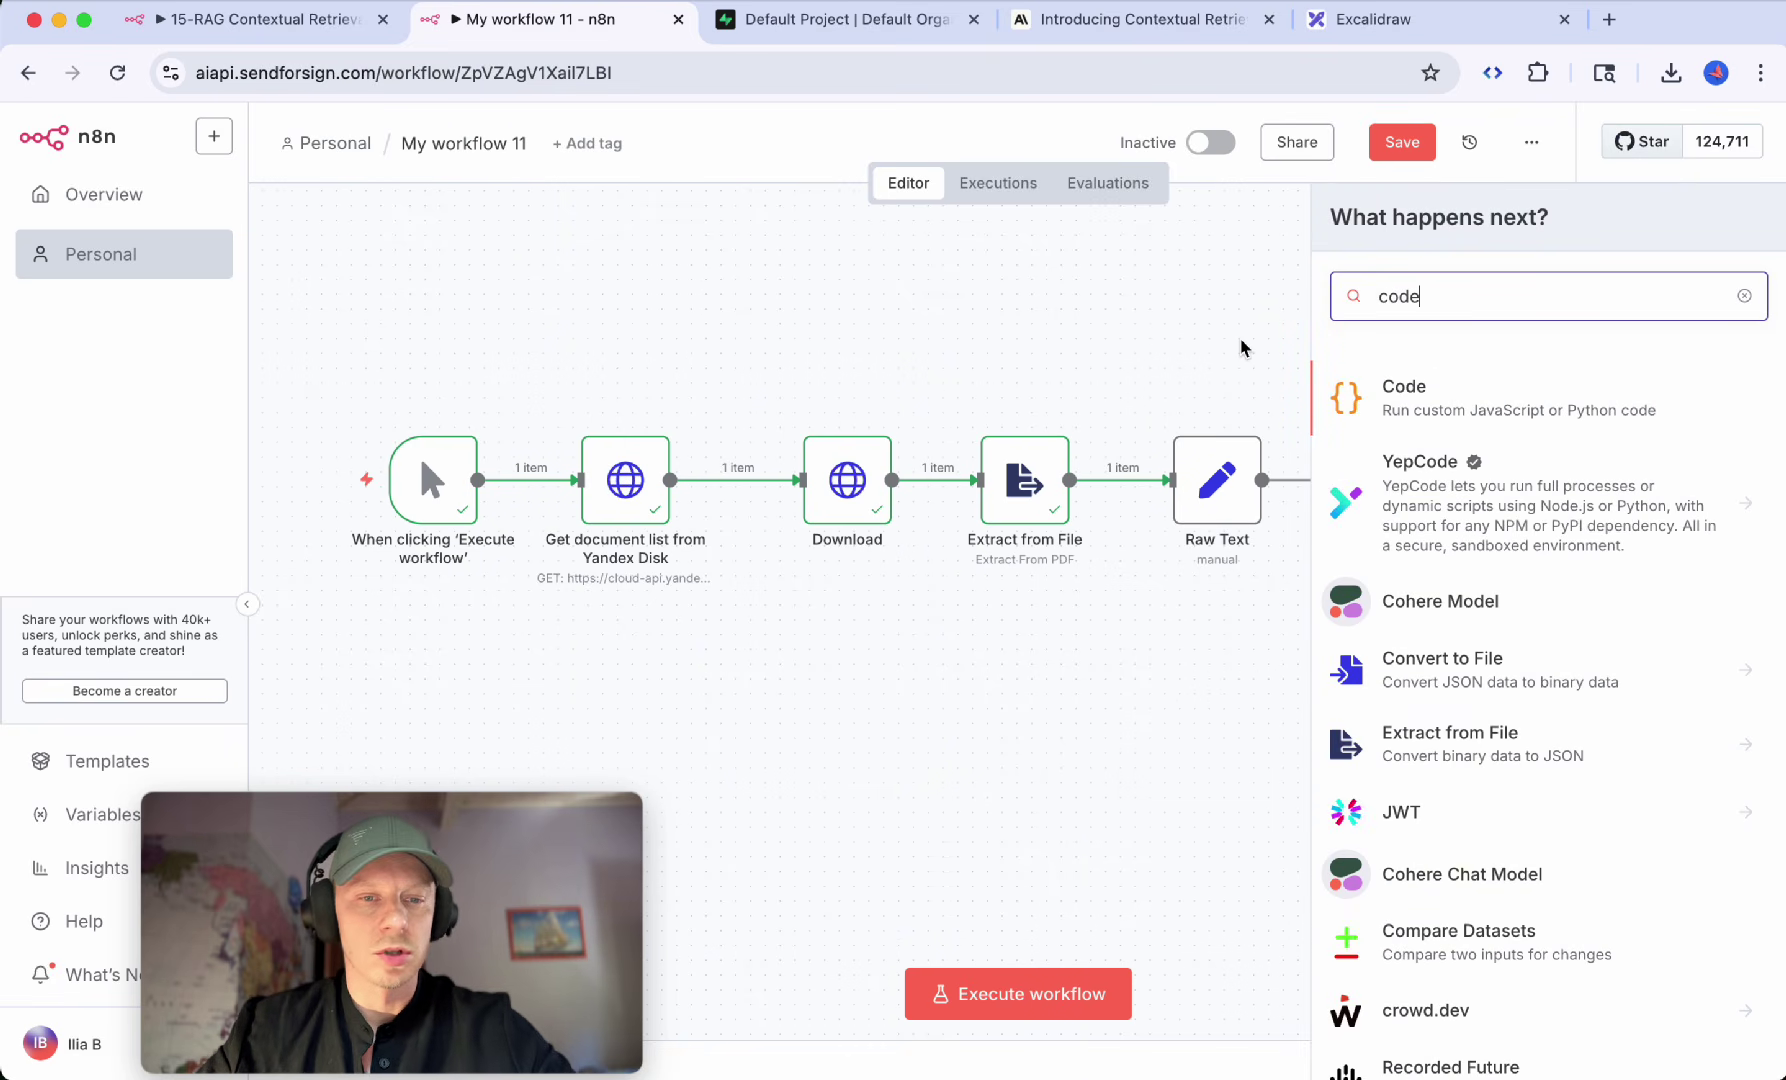
{"action": "key", "text": "Return"}
{"action": "double_click", "coordinate": [1037, 420]}
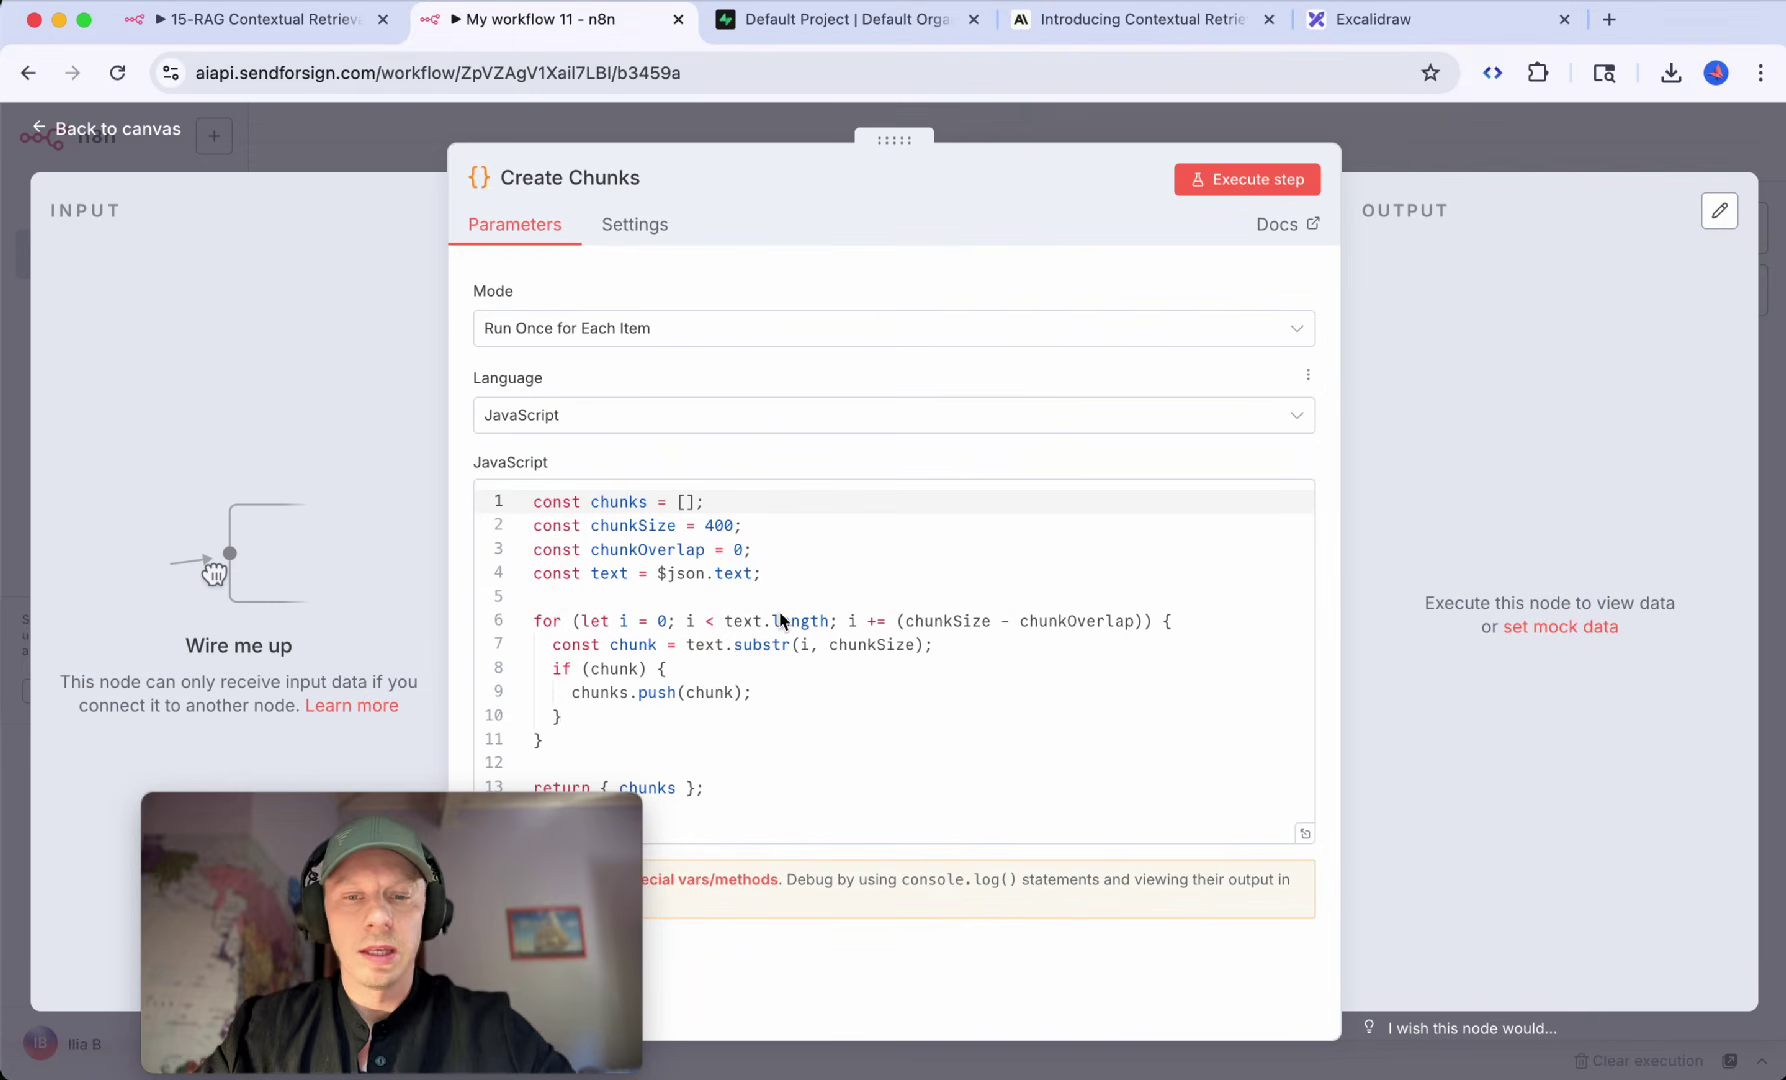
Step: Review the Create Chunks JavaScript: input text line, chunkSize 400, and the chunking loop
{"action": "left_click", "coordinate": [785, 556]}
{"action": "left_click_drag", "start_coordinate": [765, 575], "coordinate": [530, 588]}
{"action": "left_click", "coordinate": [809, 561]}
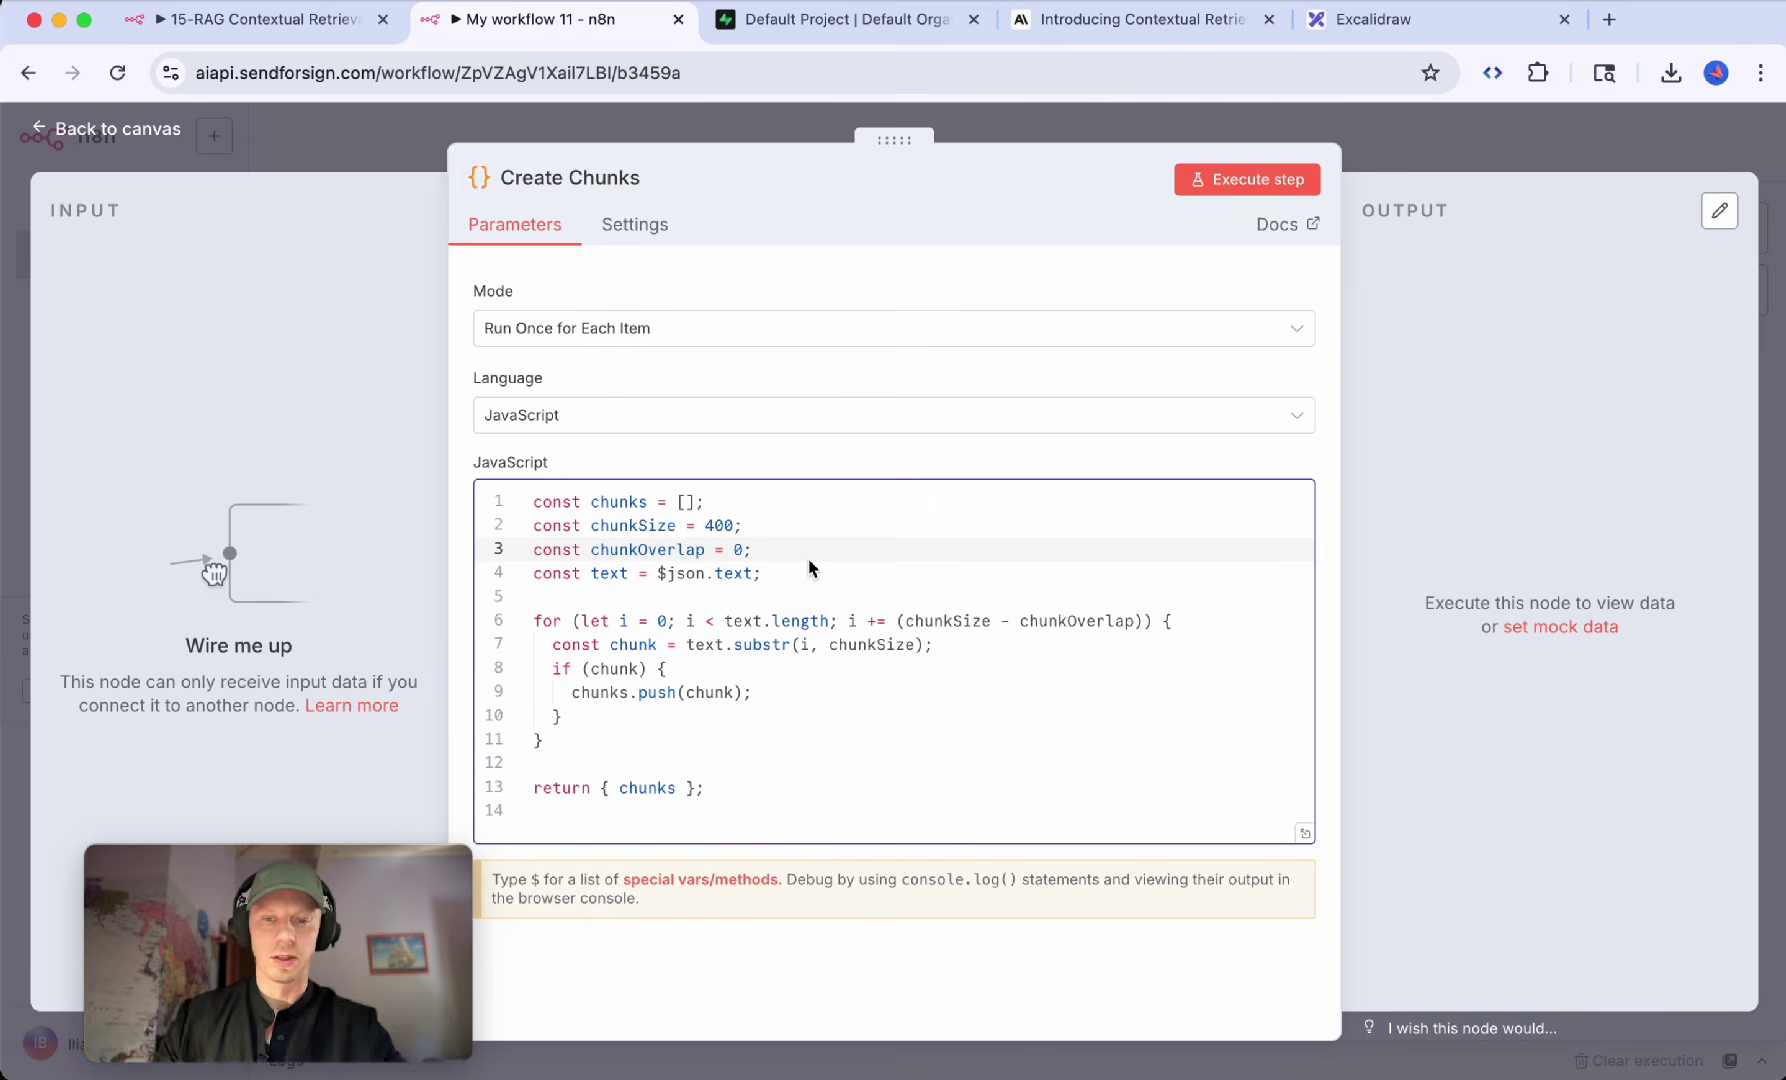
{"action": "left_click_drag", "start_coordinate": [748, 532], "coordinate": [592, 528]}
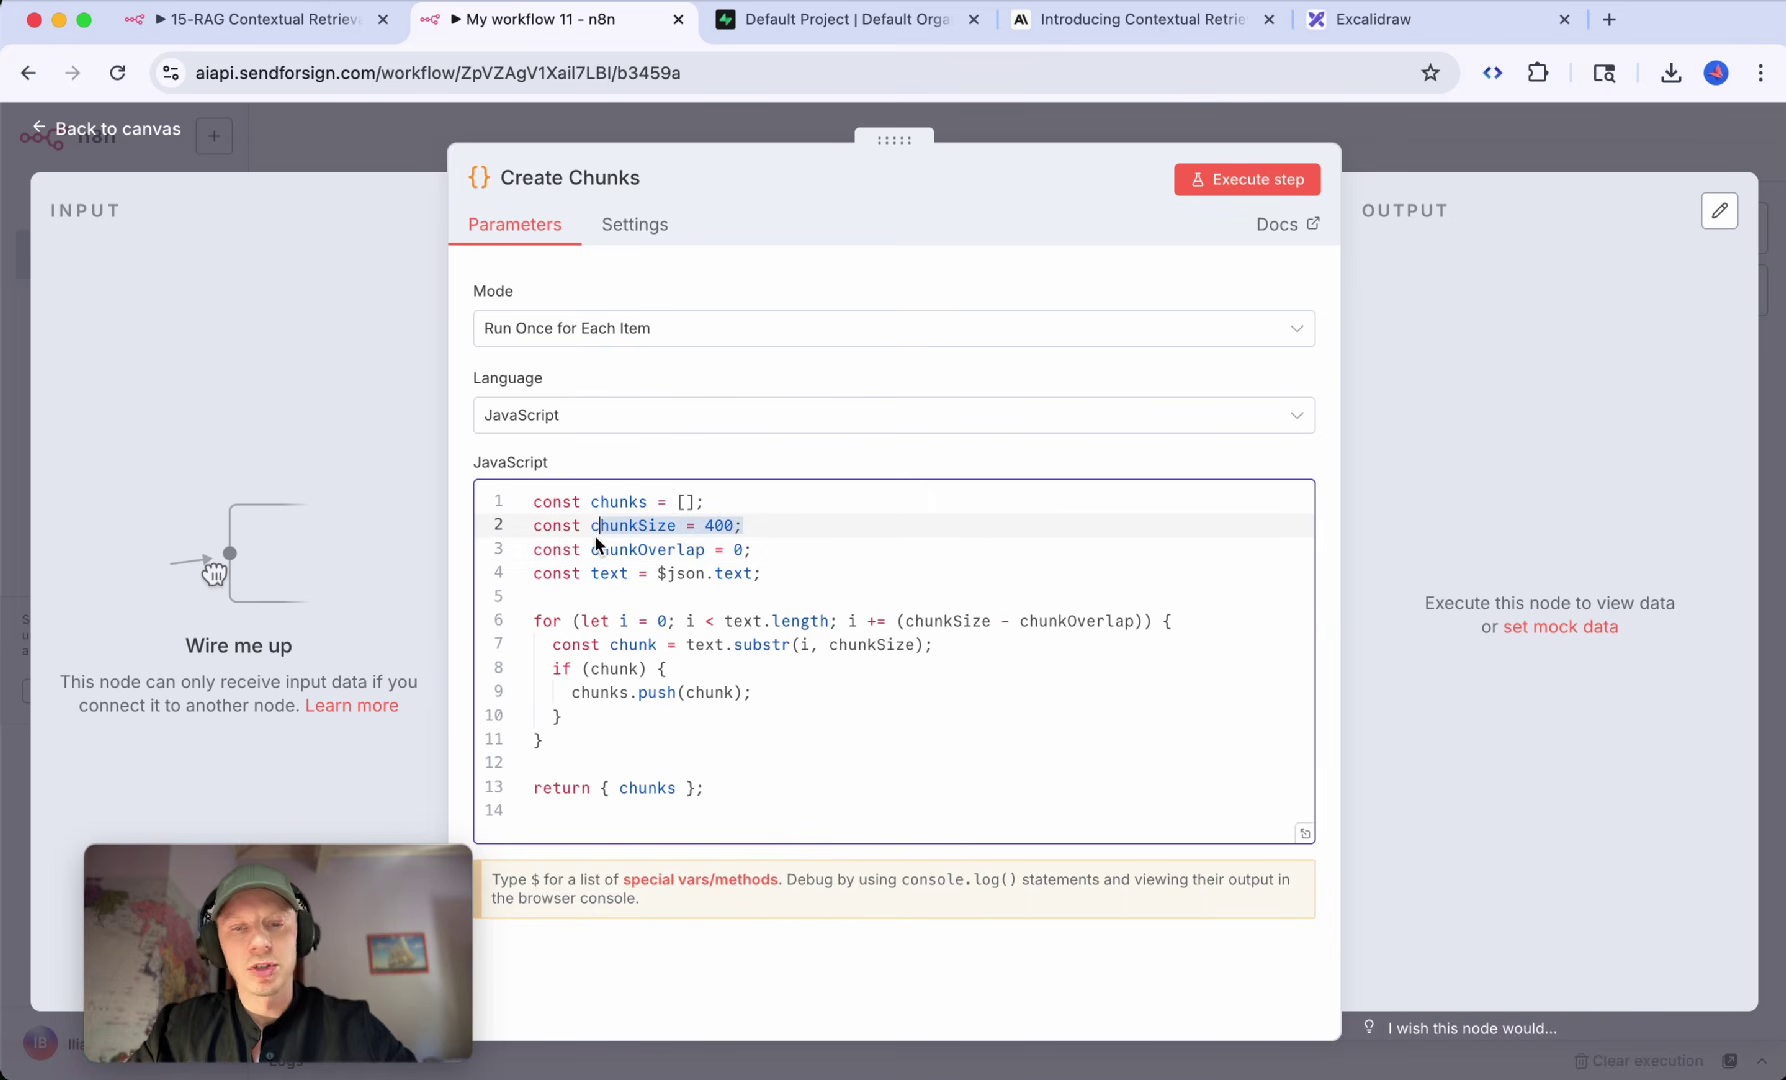
{"action": "left_click", "coordinate": [817, 545]}
{"action": "left_click_drag", "start_coordinate": [533, 622], "coordinate": [563, 742]}
{"action": "left_click", "coordinate": [813, 585]}
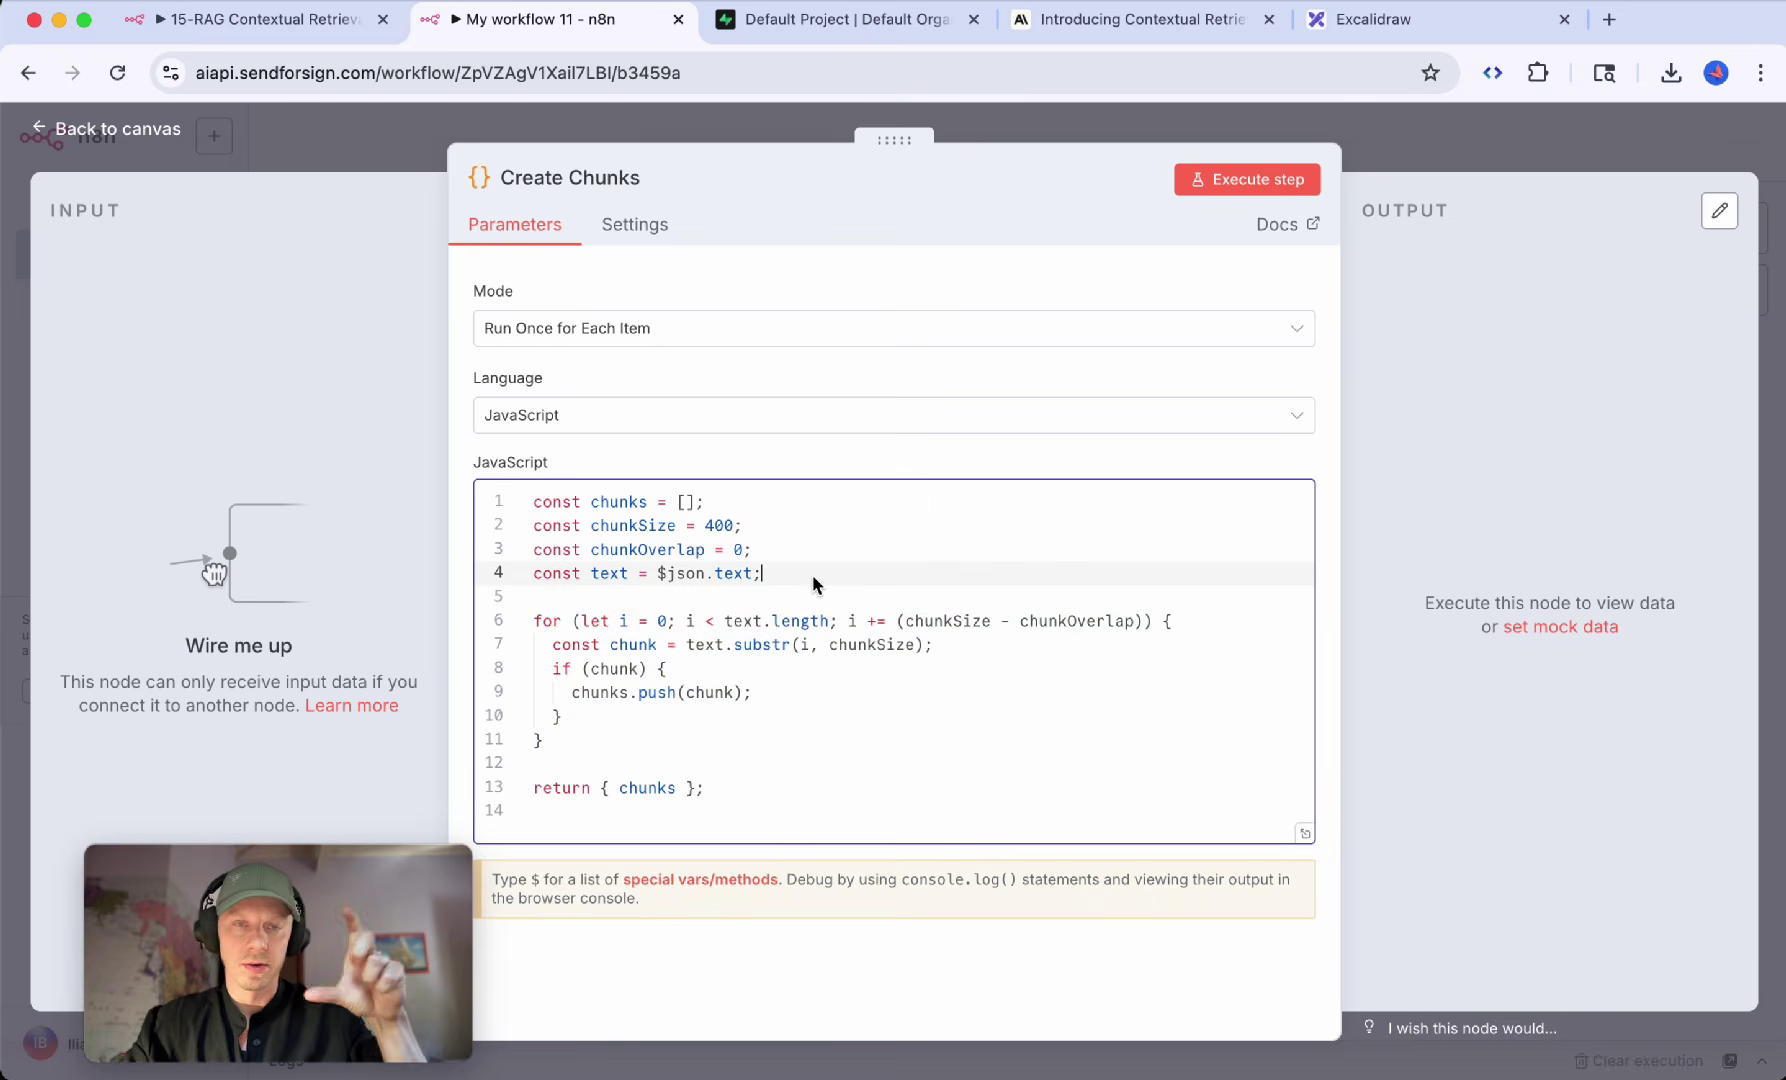
{"action": "left_click_drag", "start_coordinate": [746, 526], "coordinate": [693, 532]}
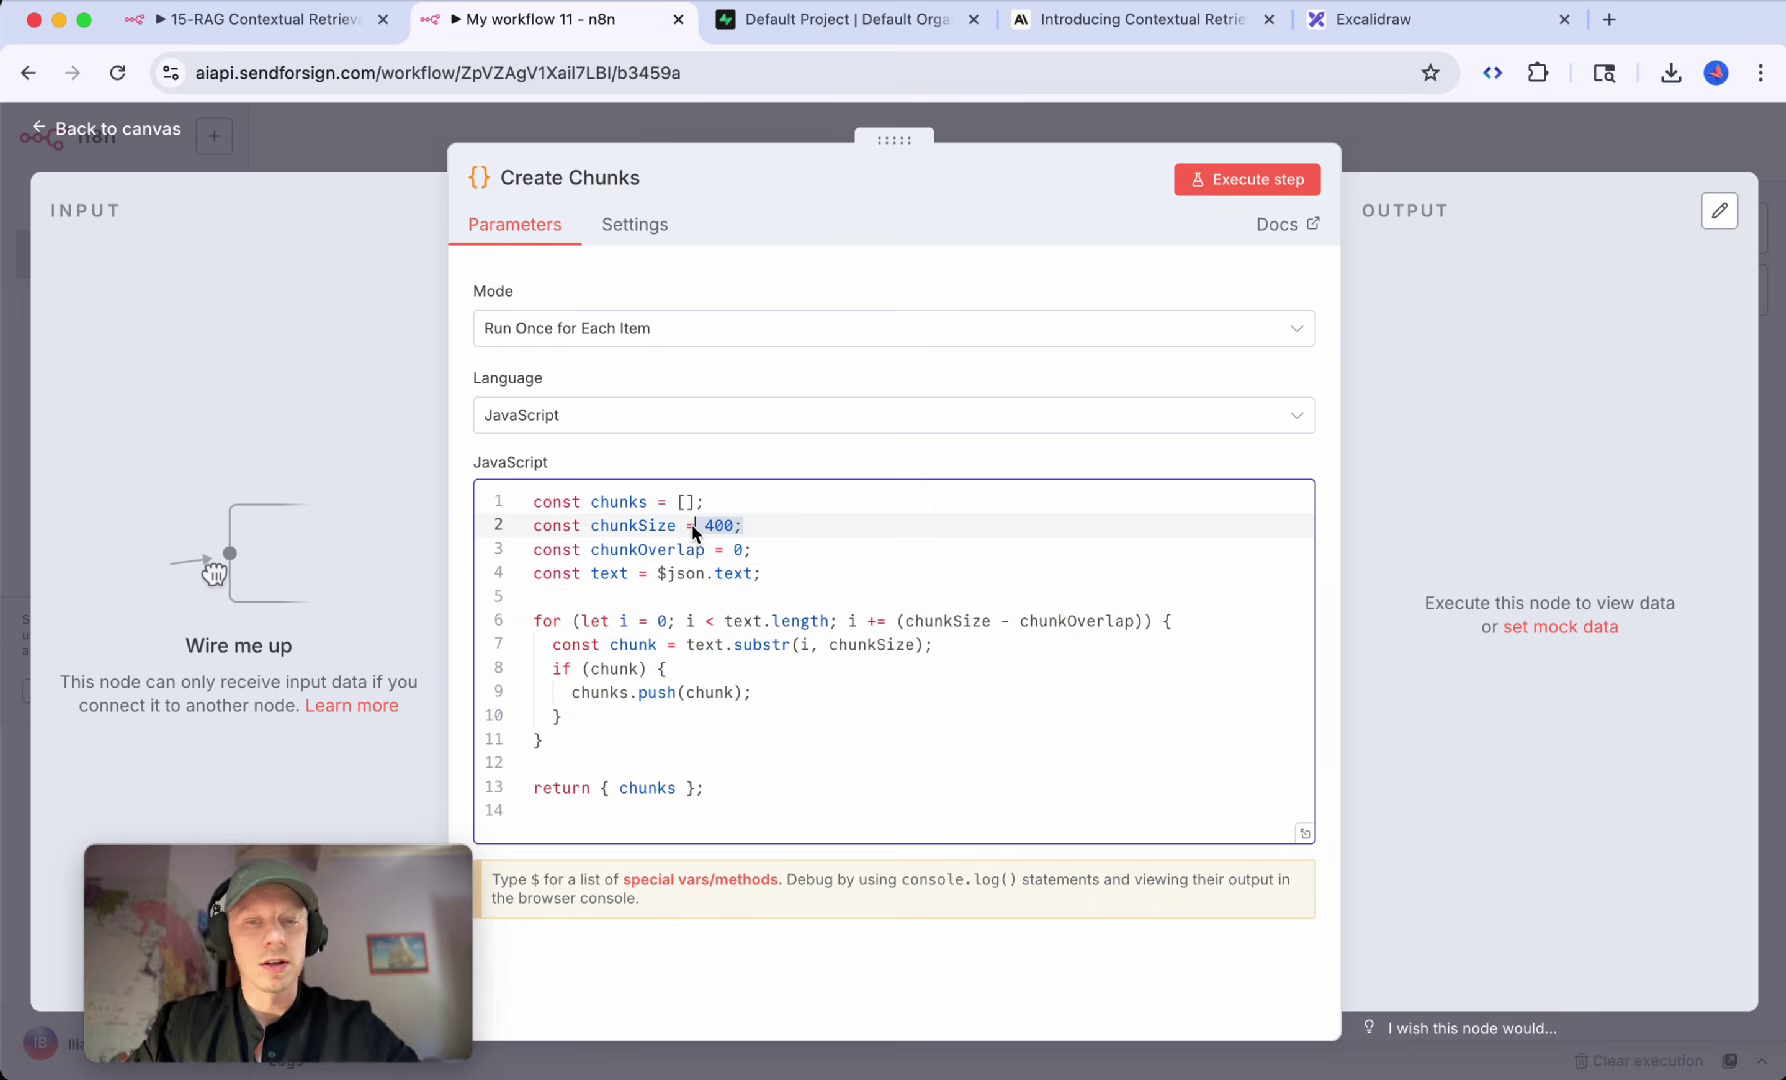
{"action": "left_click", "coordinate": [797, 530]}
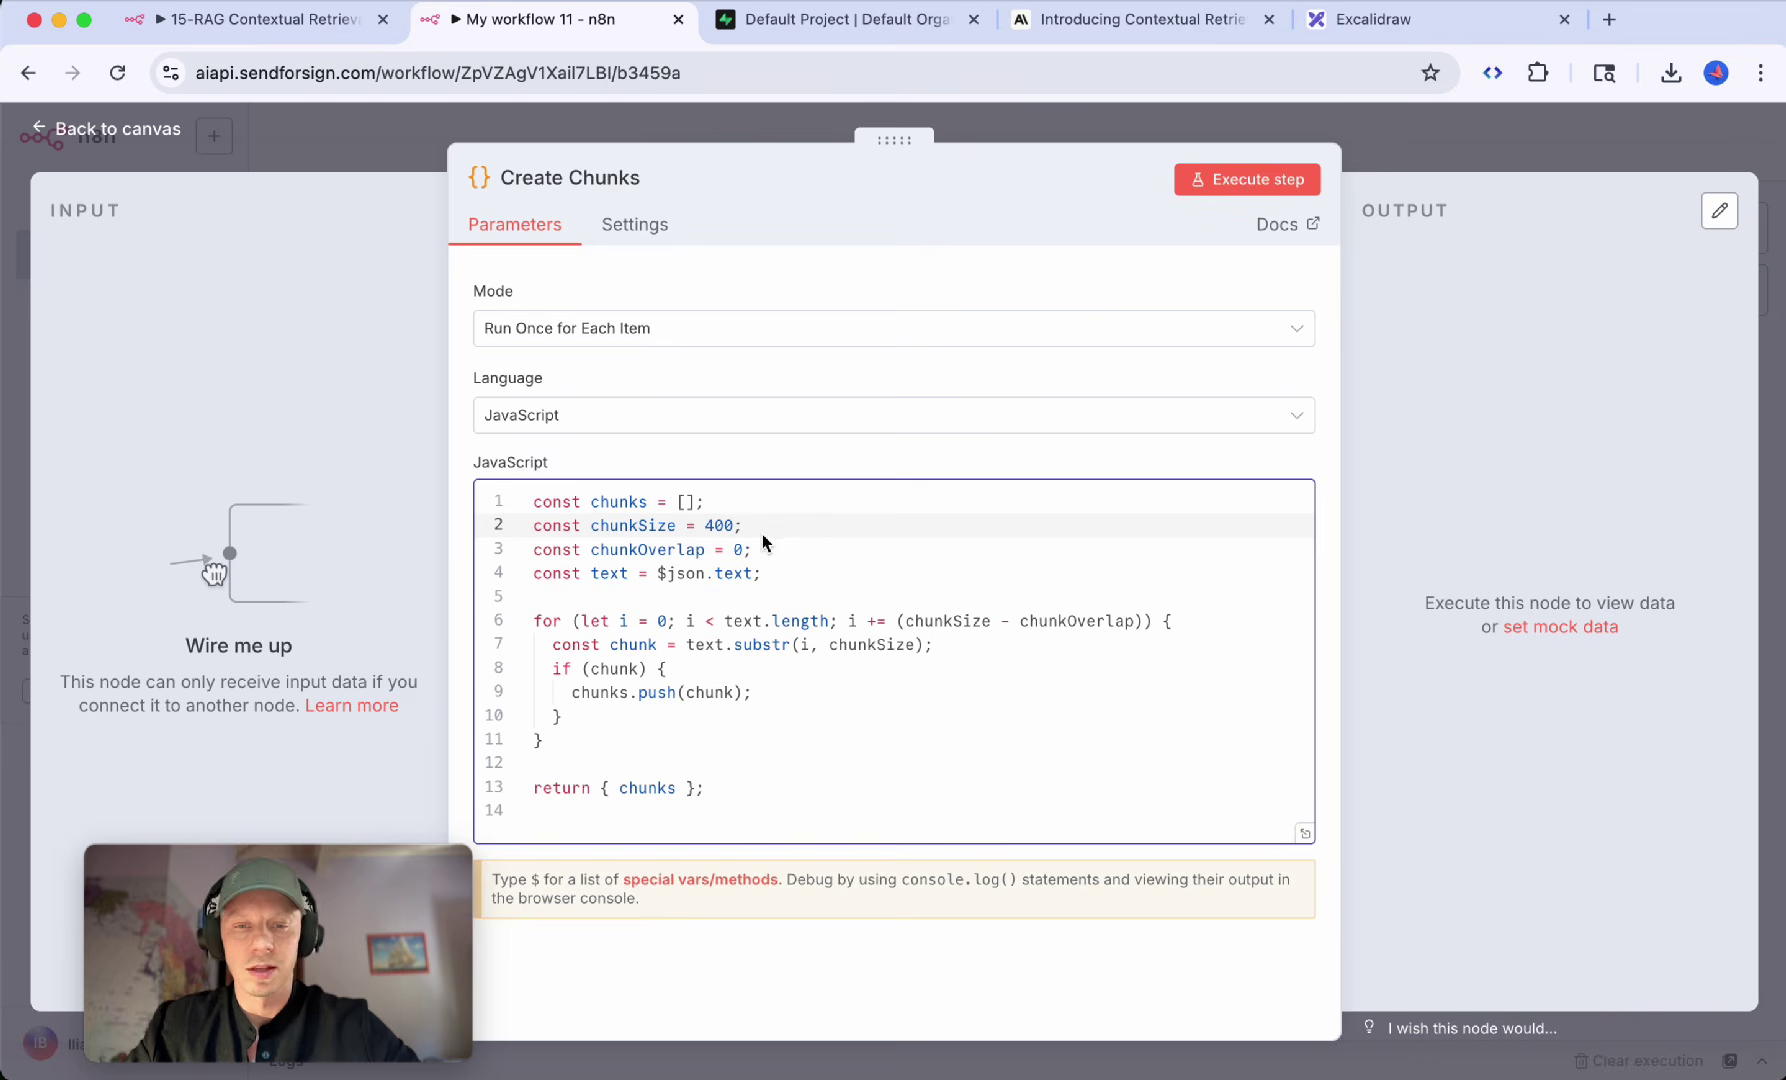
{"action": "left_click_drag", "start_coordinate": [744, 527], "coordinate": [670, 532]}
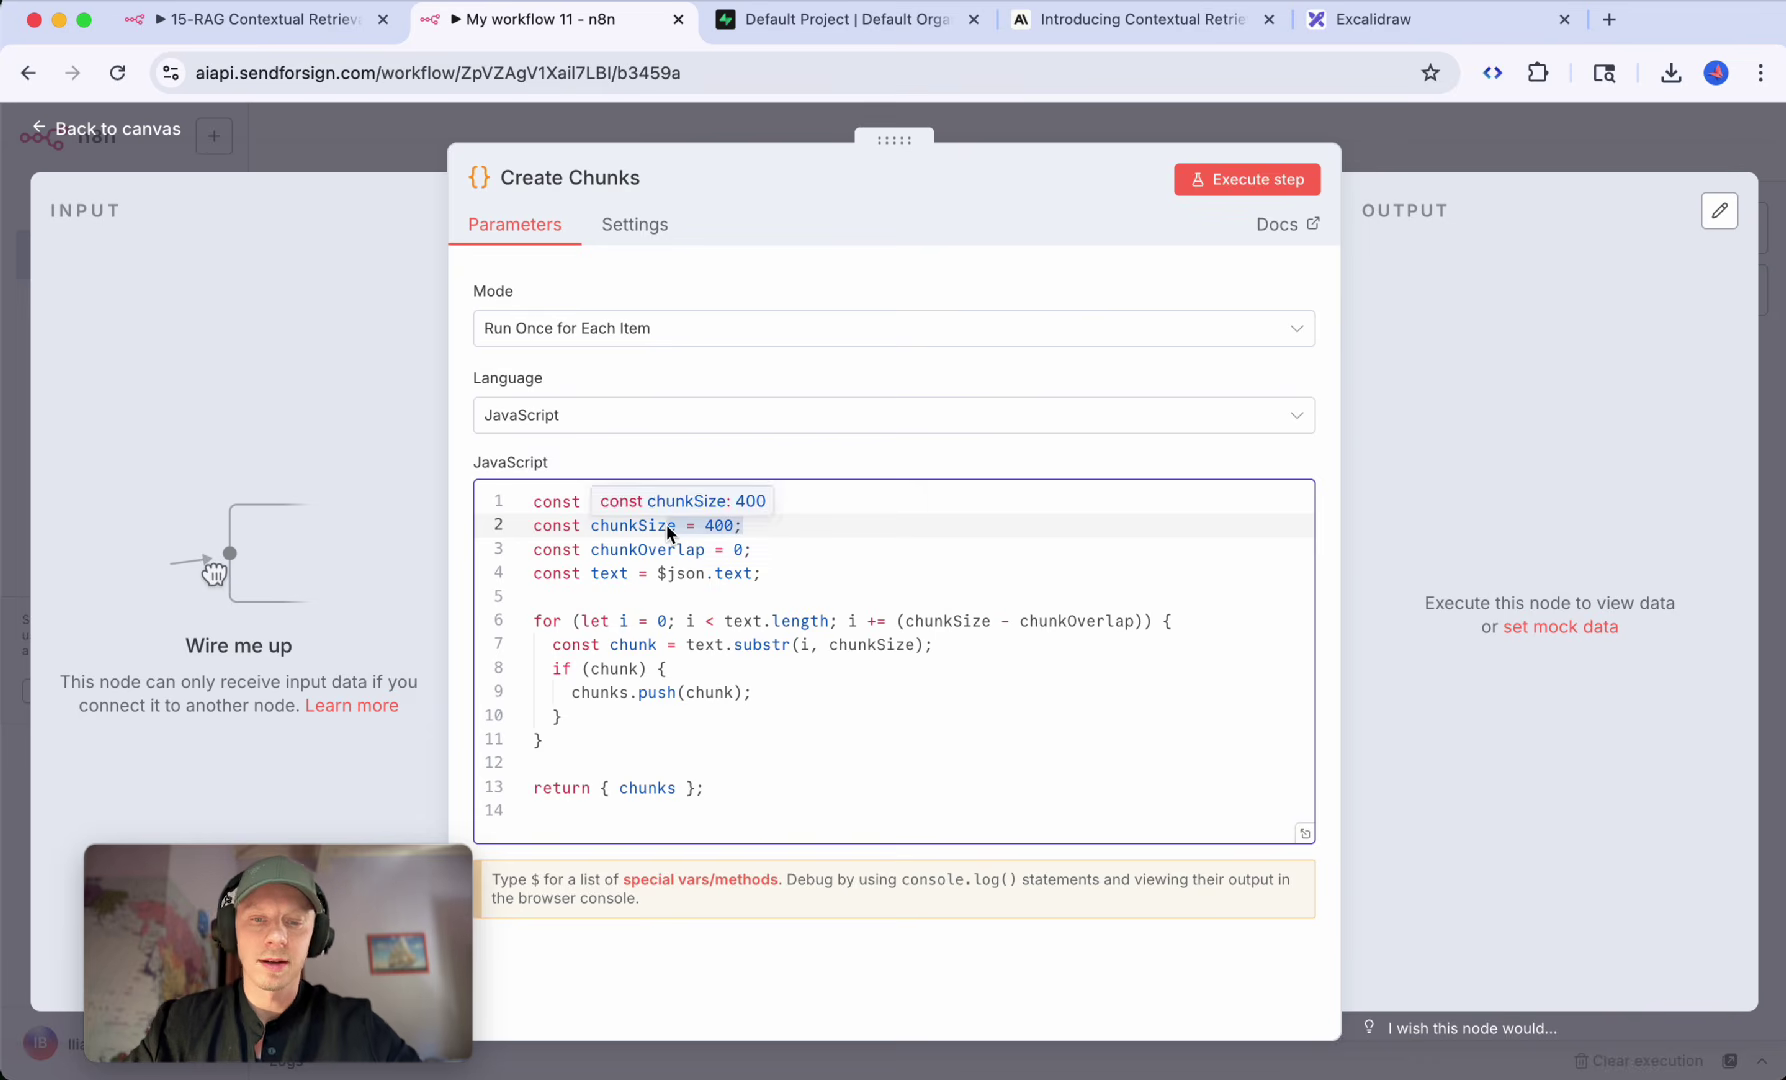
{"action": "left_click", "coordinate": [780, 598]}
{"action": "left_click_drag", "start_coordinate": [538, 622], "coordinate": [608, 708]}
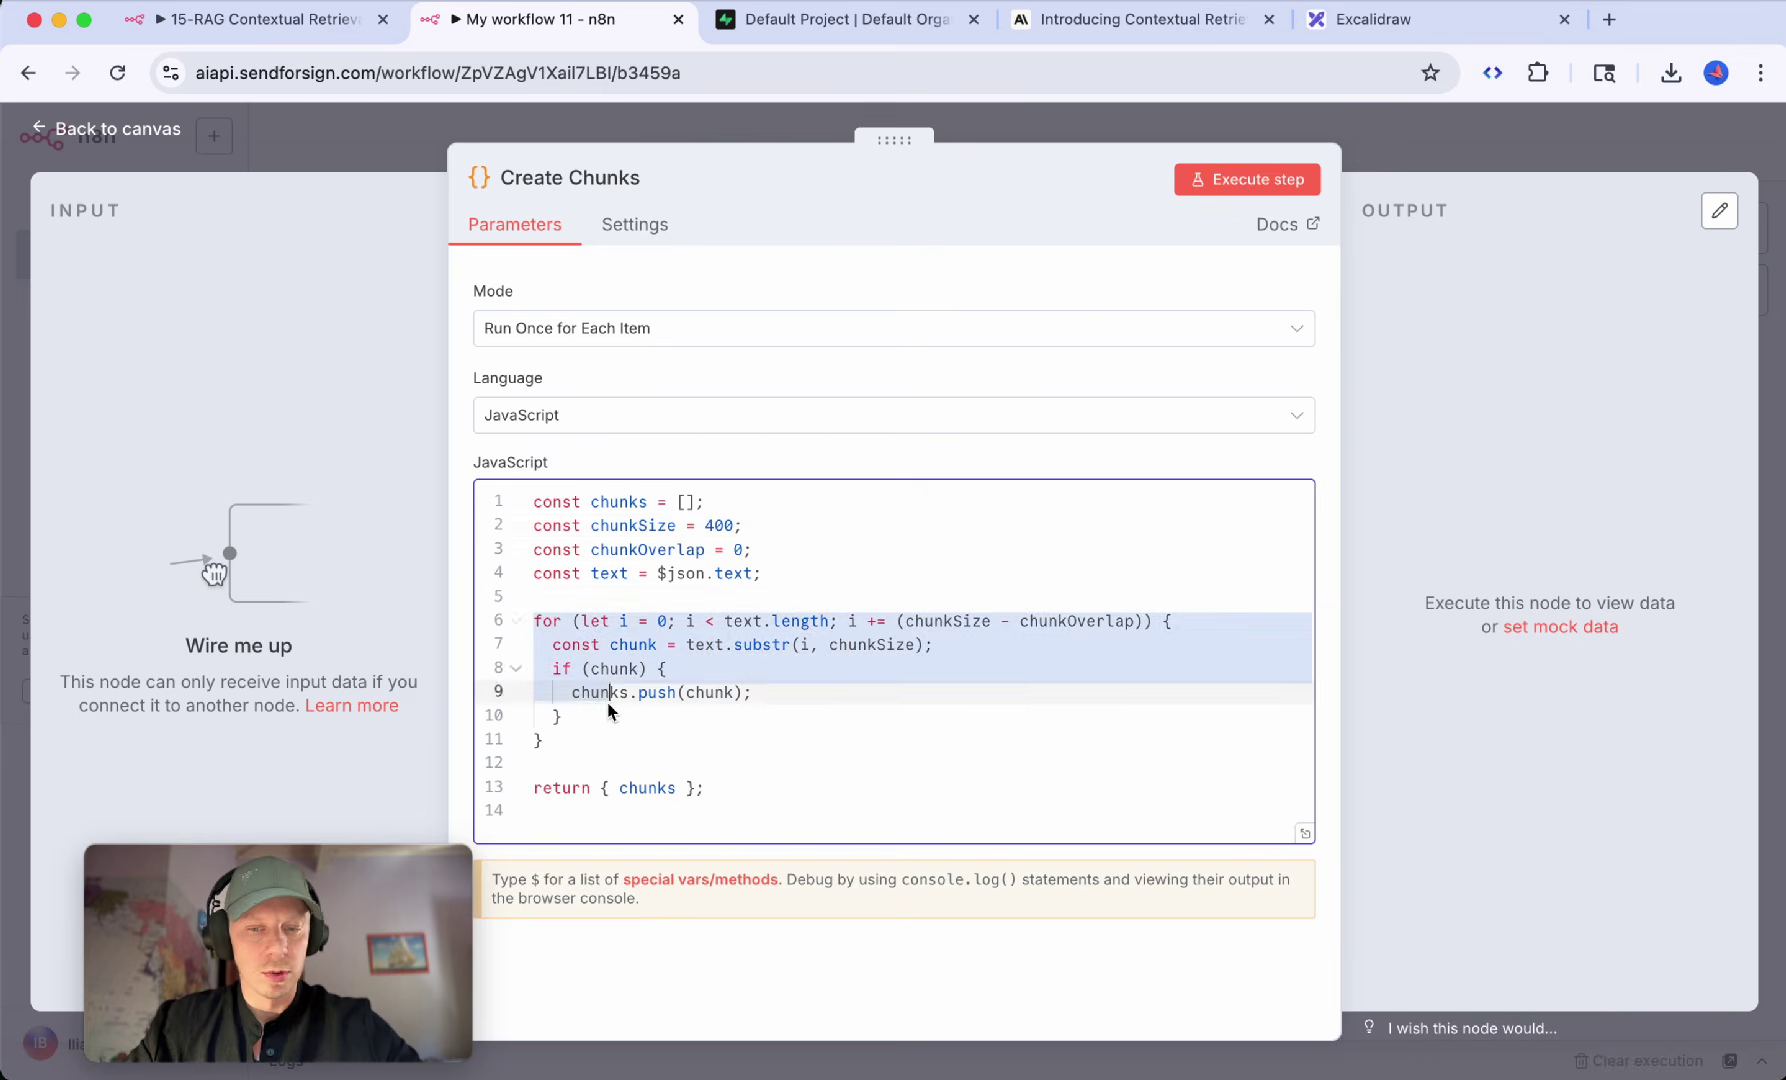
{"action": "left_click", "coordinate": [670, 730]}
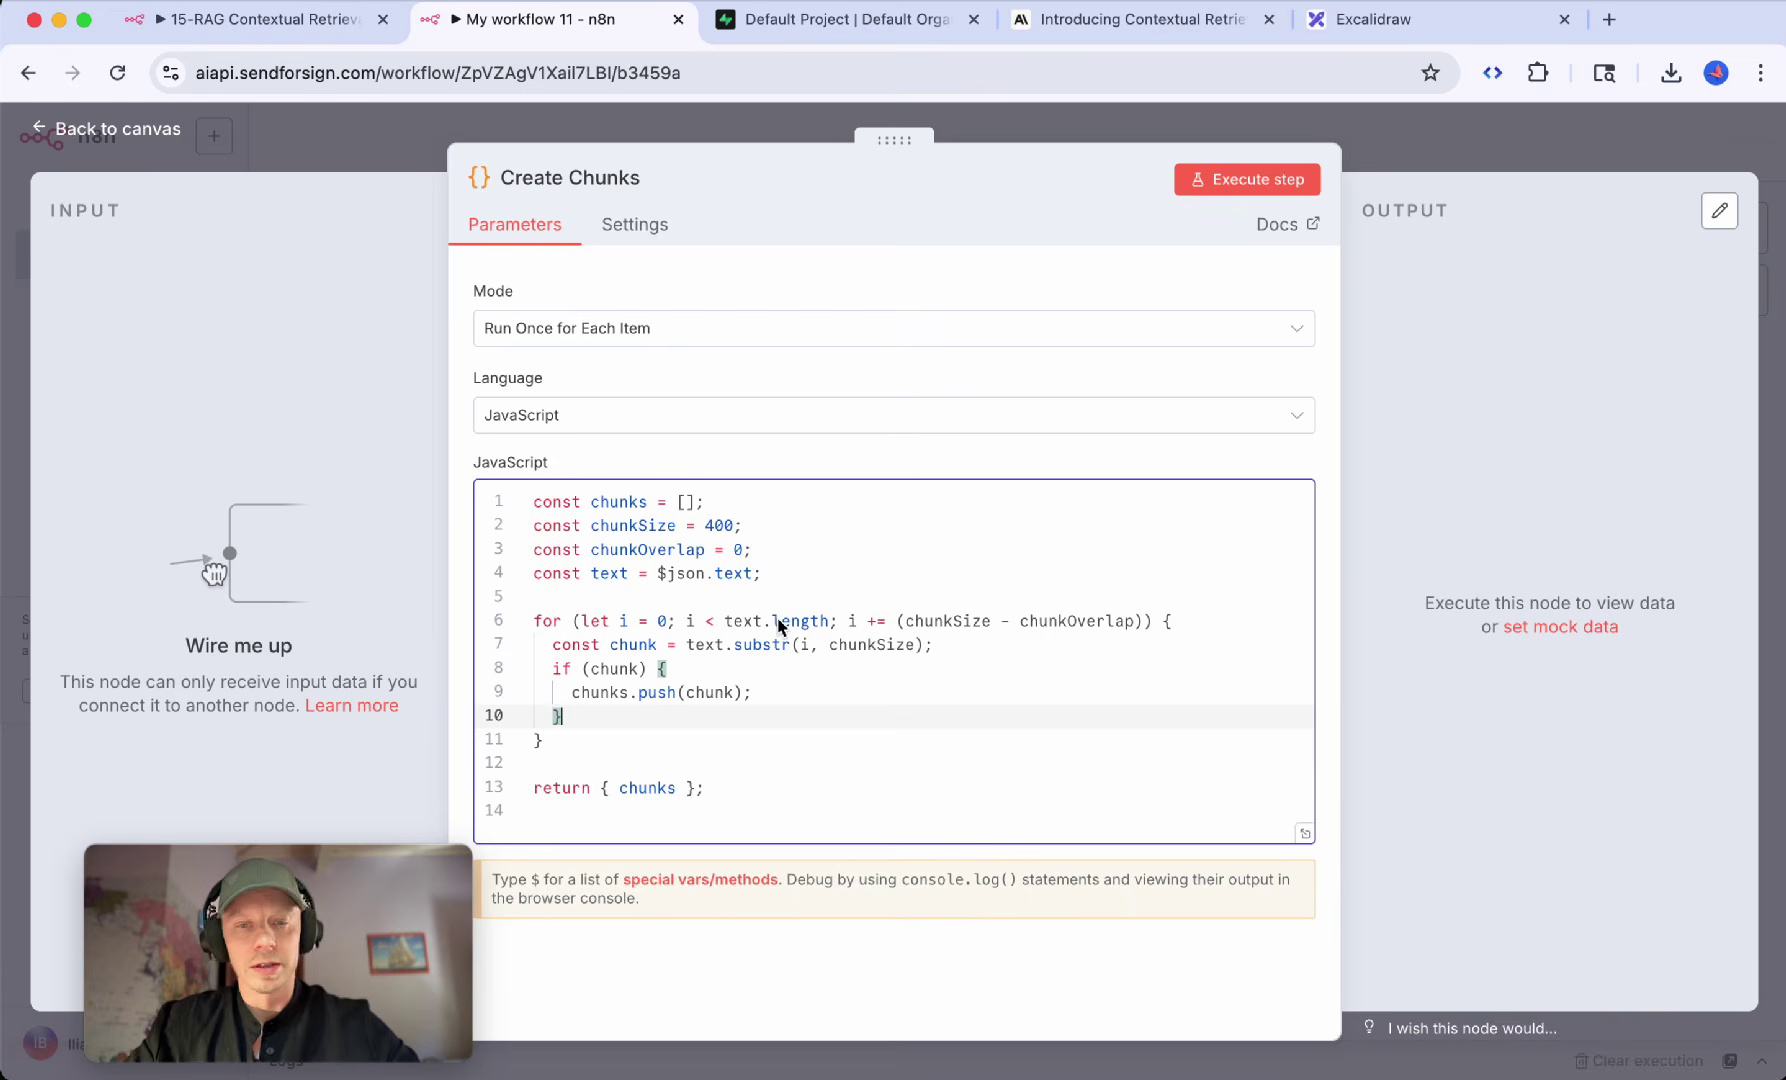
{"action": "left_click", "coordinate": [1406, 147]}
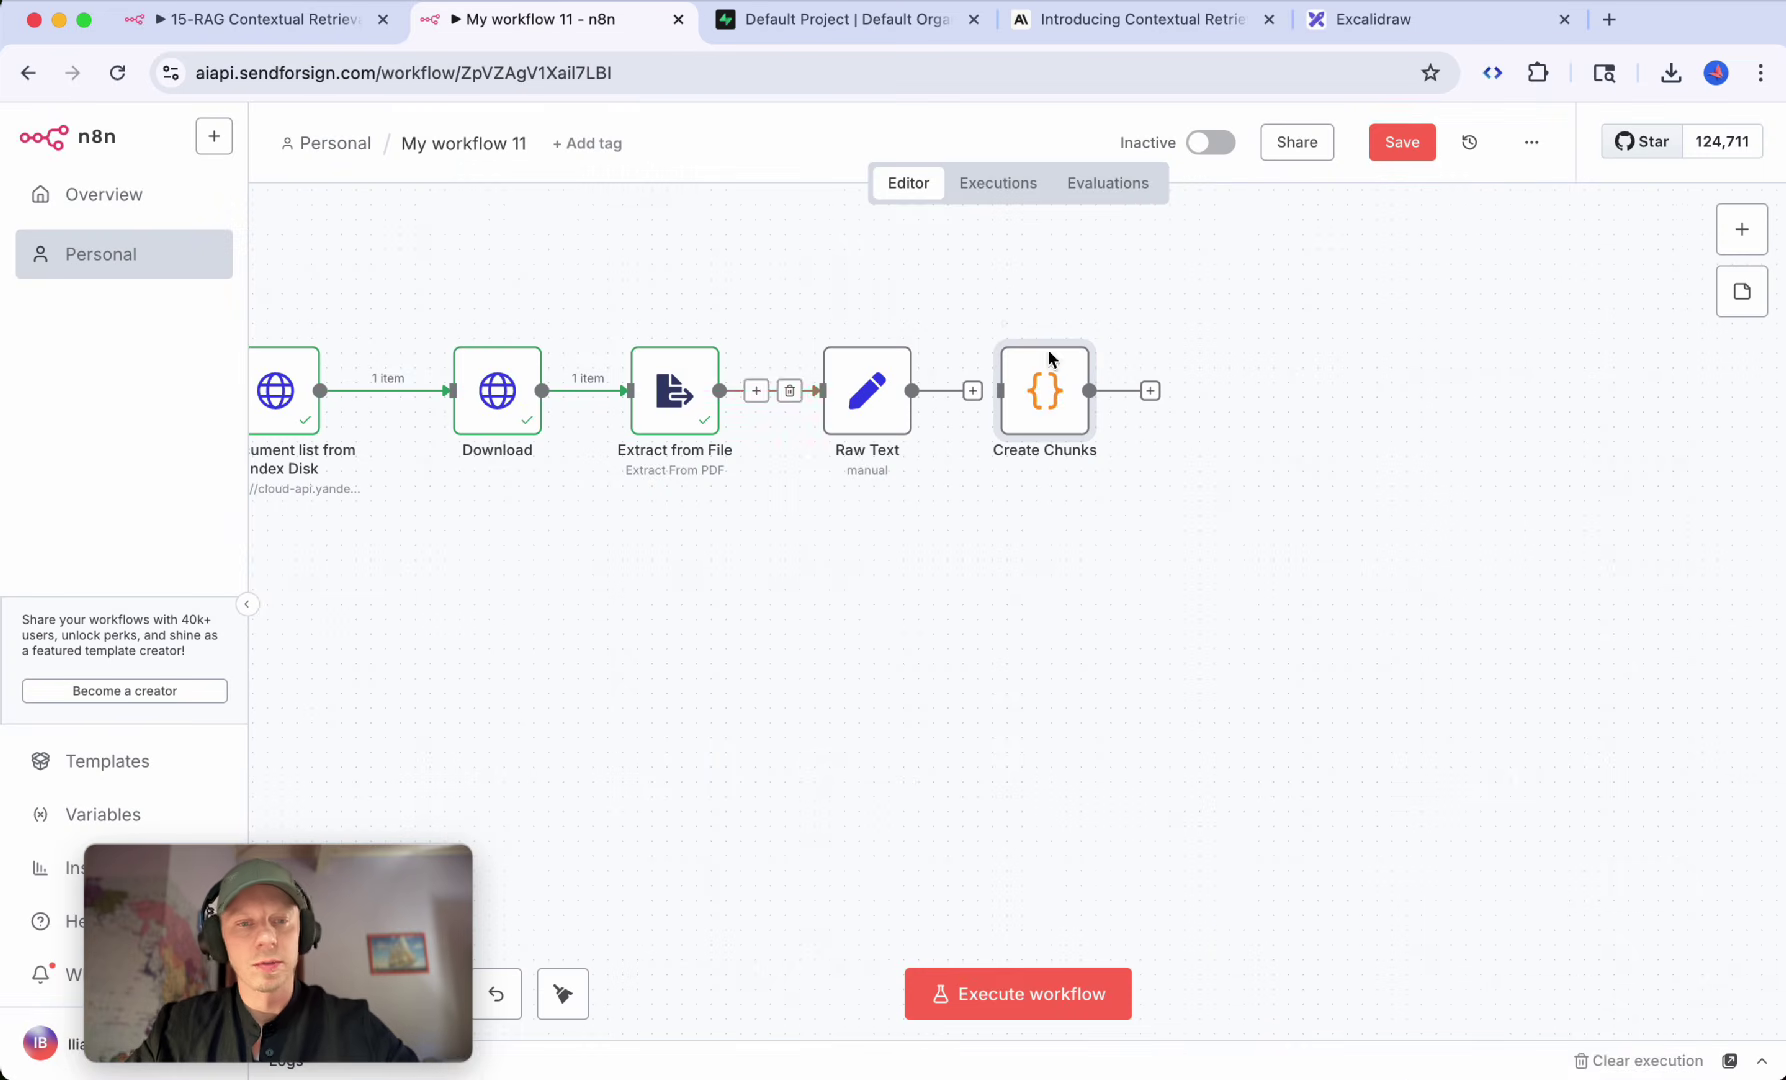
Step: Pan the canvas and open Create Chunks to view its 400-character slicing of $json.text
{"action": "left_click", "coordinate": [1531, 143]}
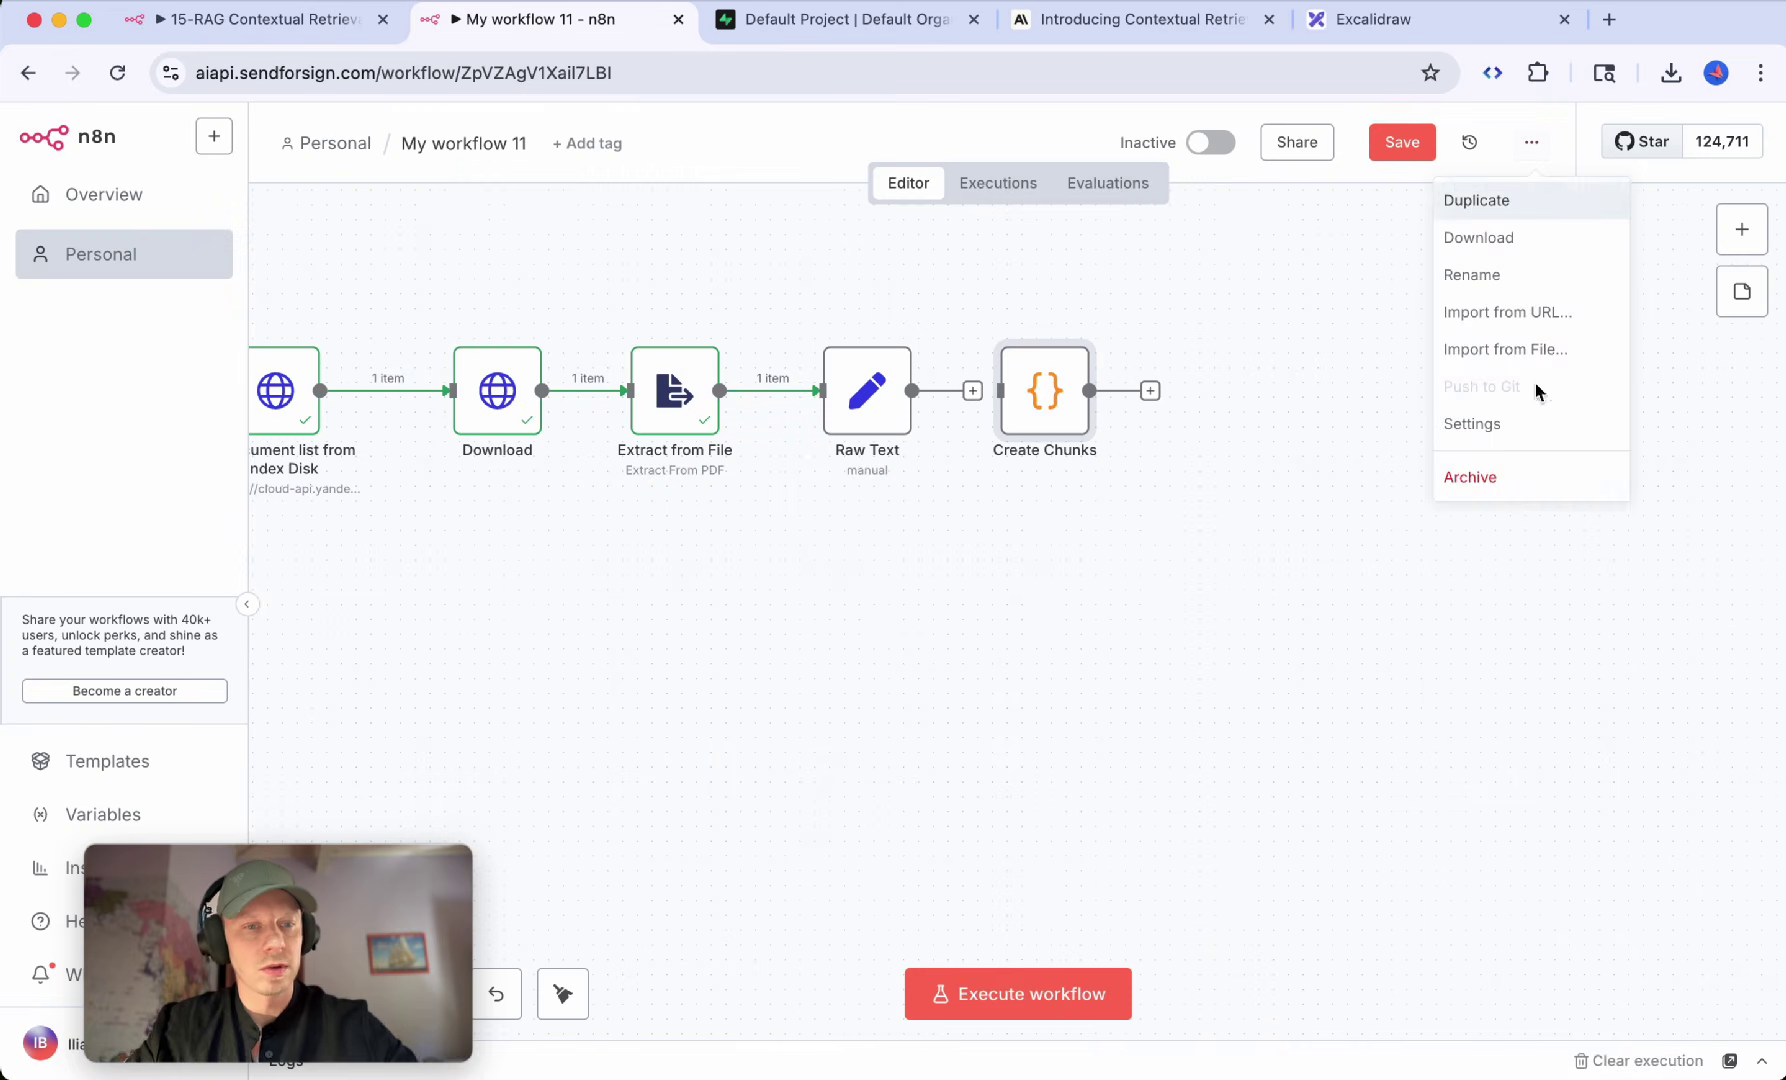
{"action": "left_click", "coordinate": [1264, 492]}
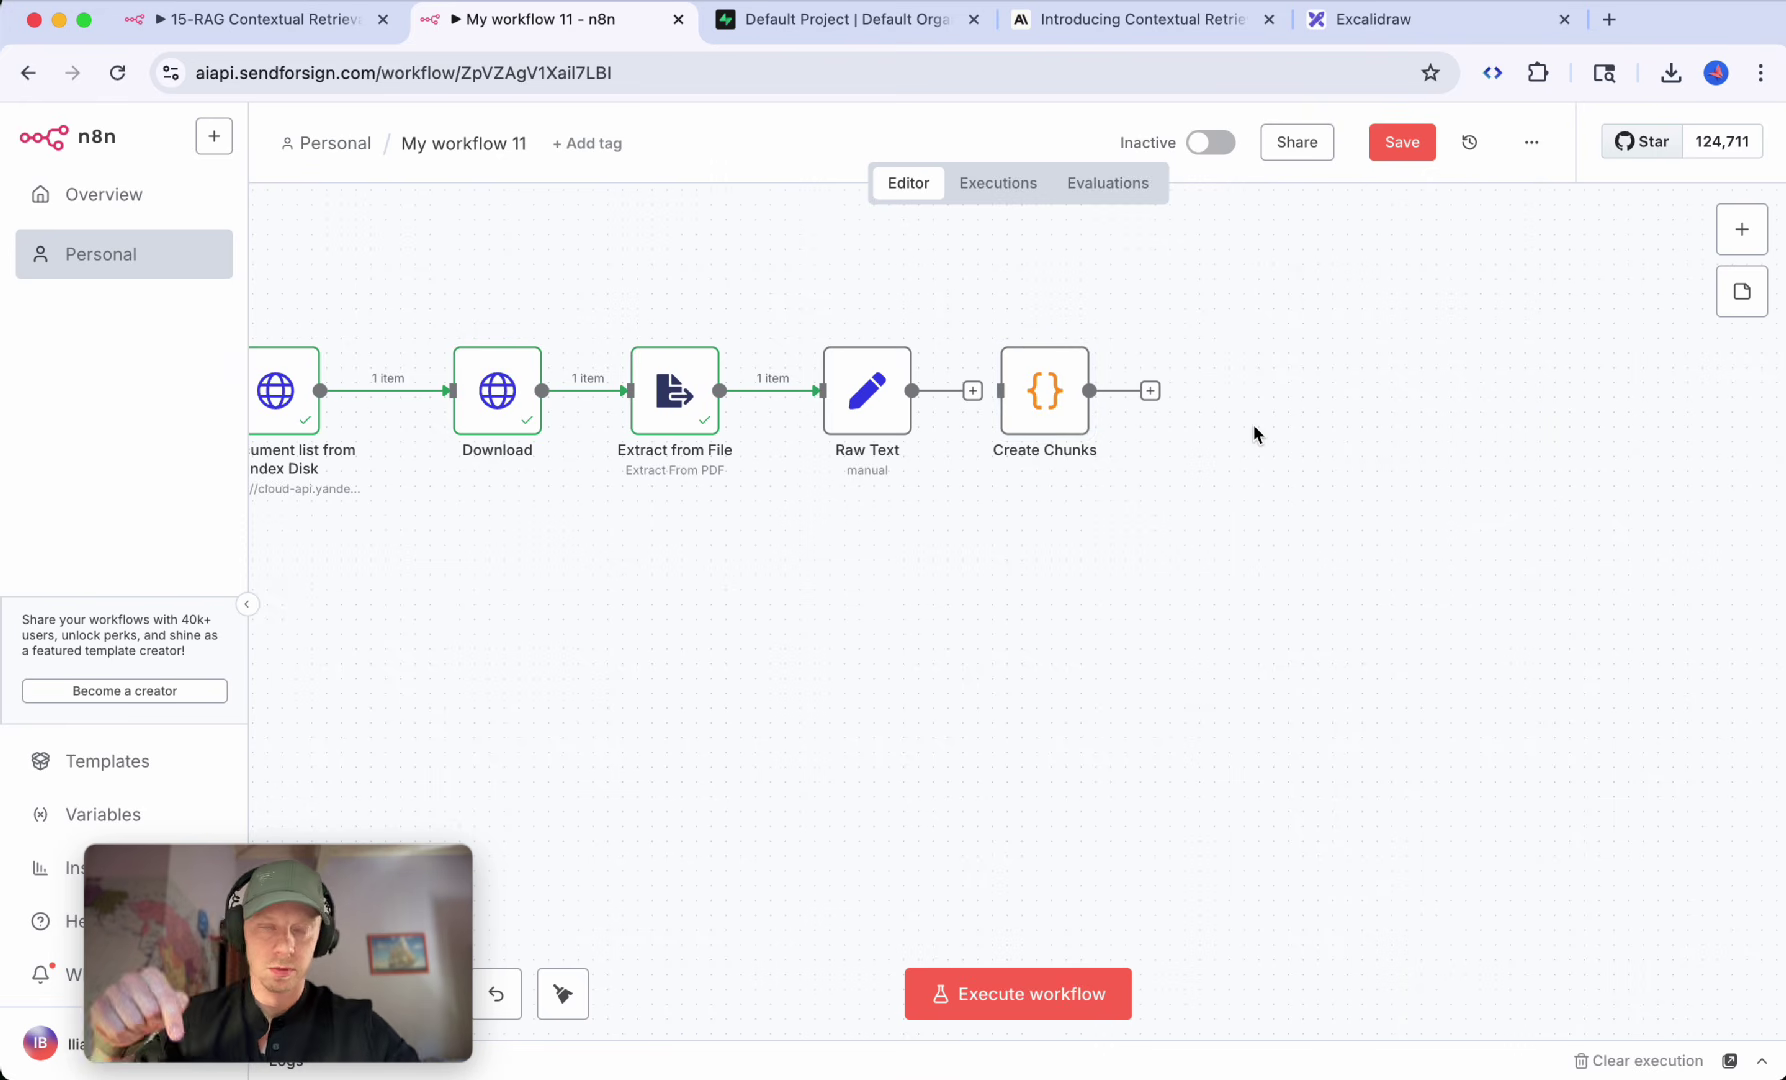
{"action": "left_click", "coordinate": [1531, 143]}
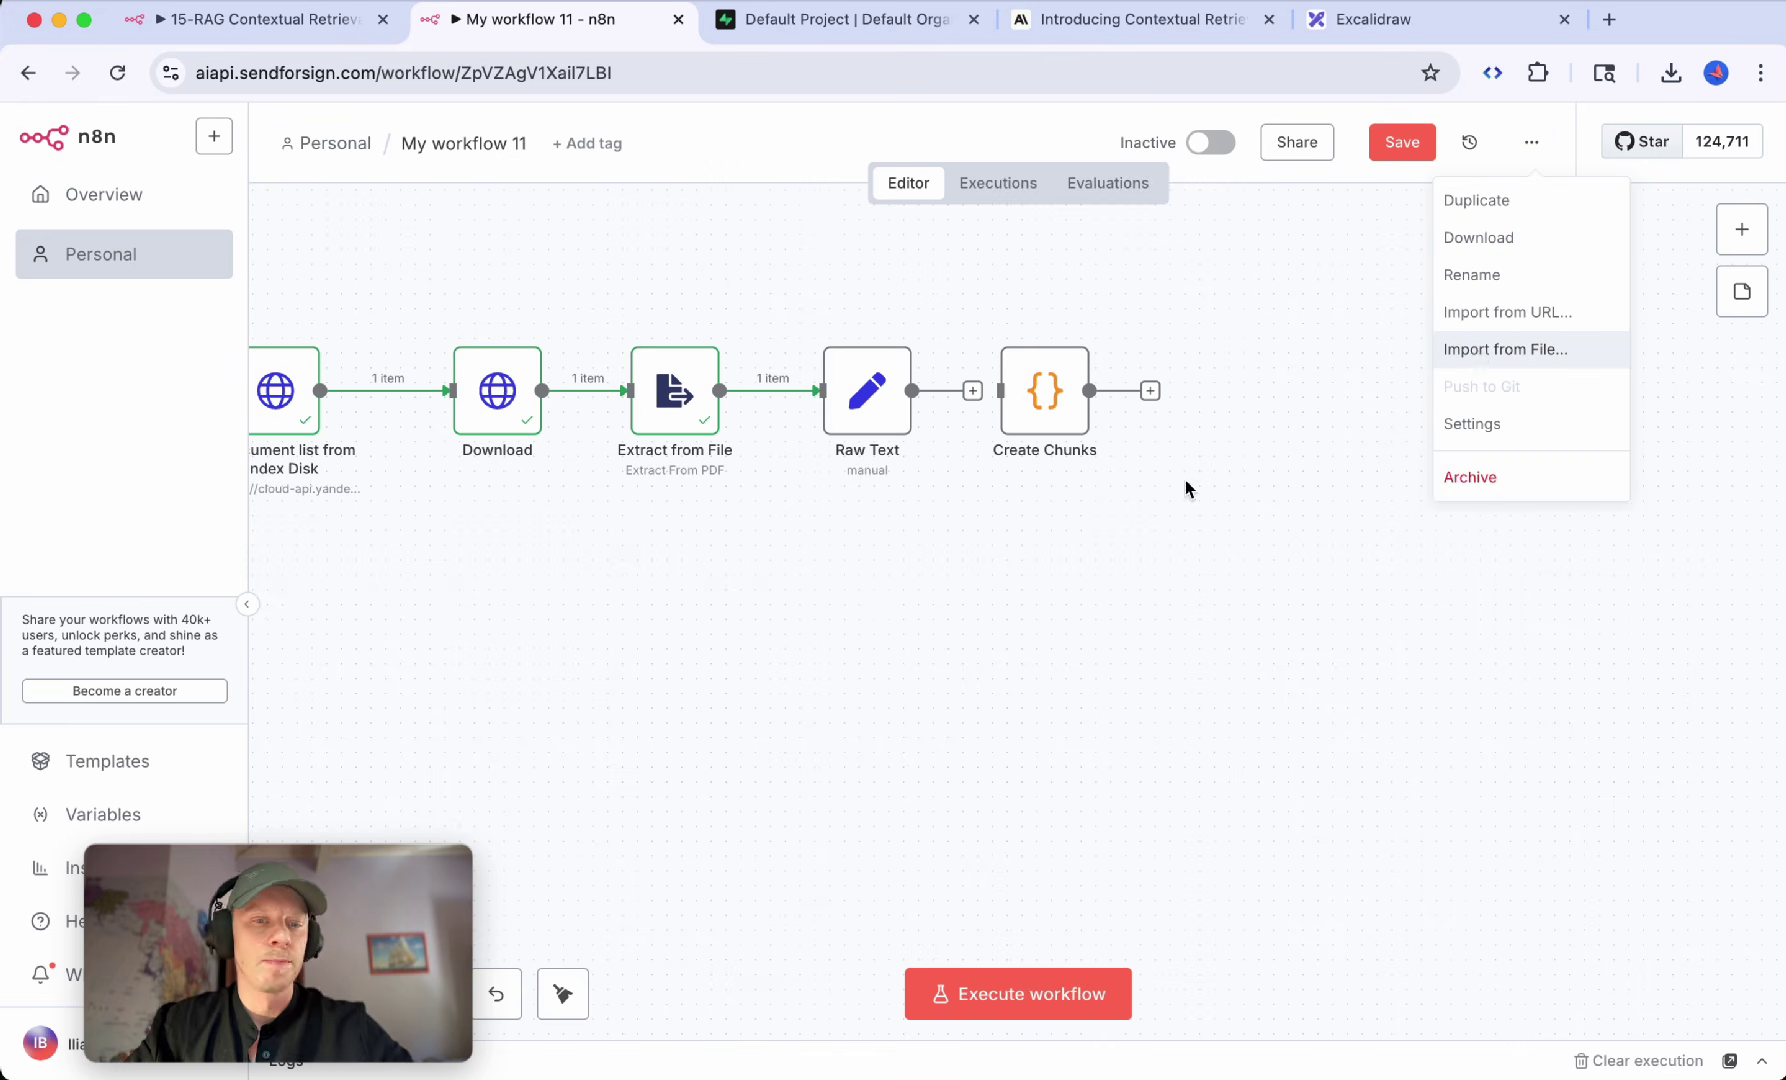
{"action": "left_click", "coordinate": [1160, 498]}
{"action": "scroll", "coordinate": [1160, 498], "scroll_direction": "left", "scroll_amount": 5}
{"action": "scroll", "coordinate": [658, 450], "scroll_direction": "right", "scroll_amount": 3}
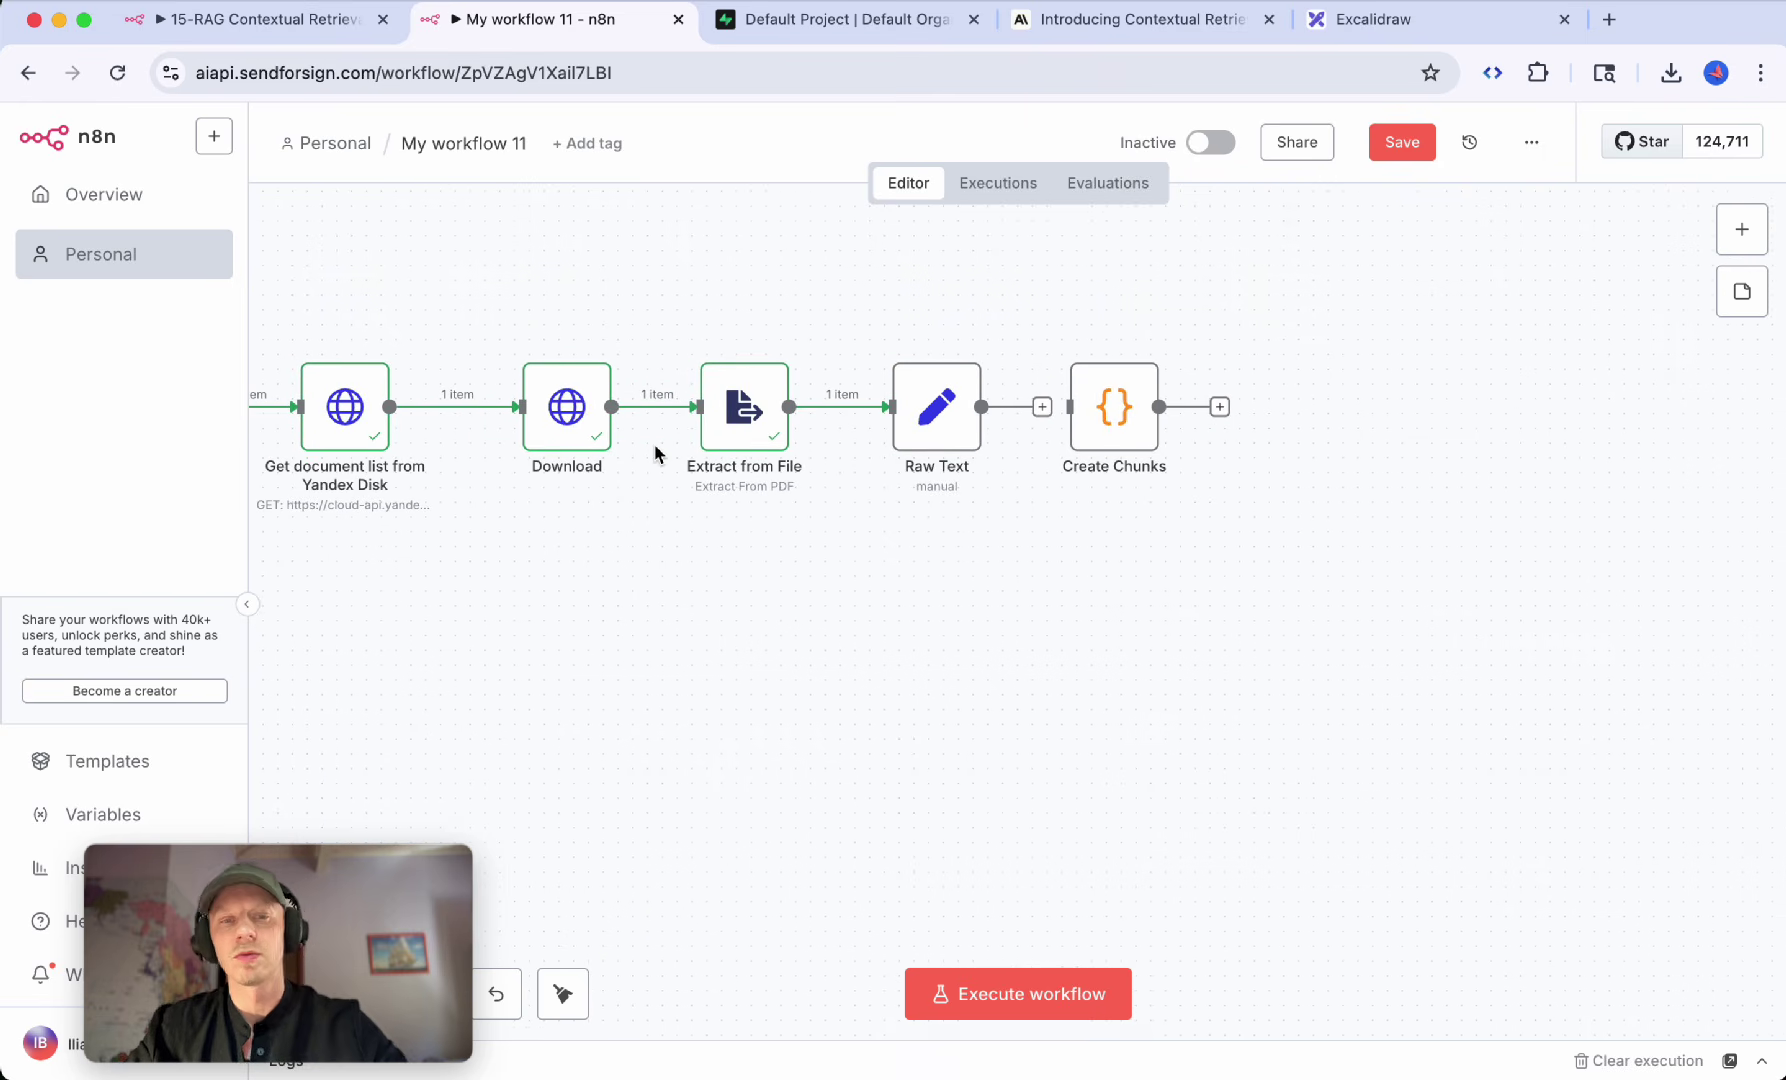
{"action": "double_click", "coordinate": [1118, 404]}
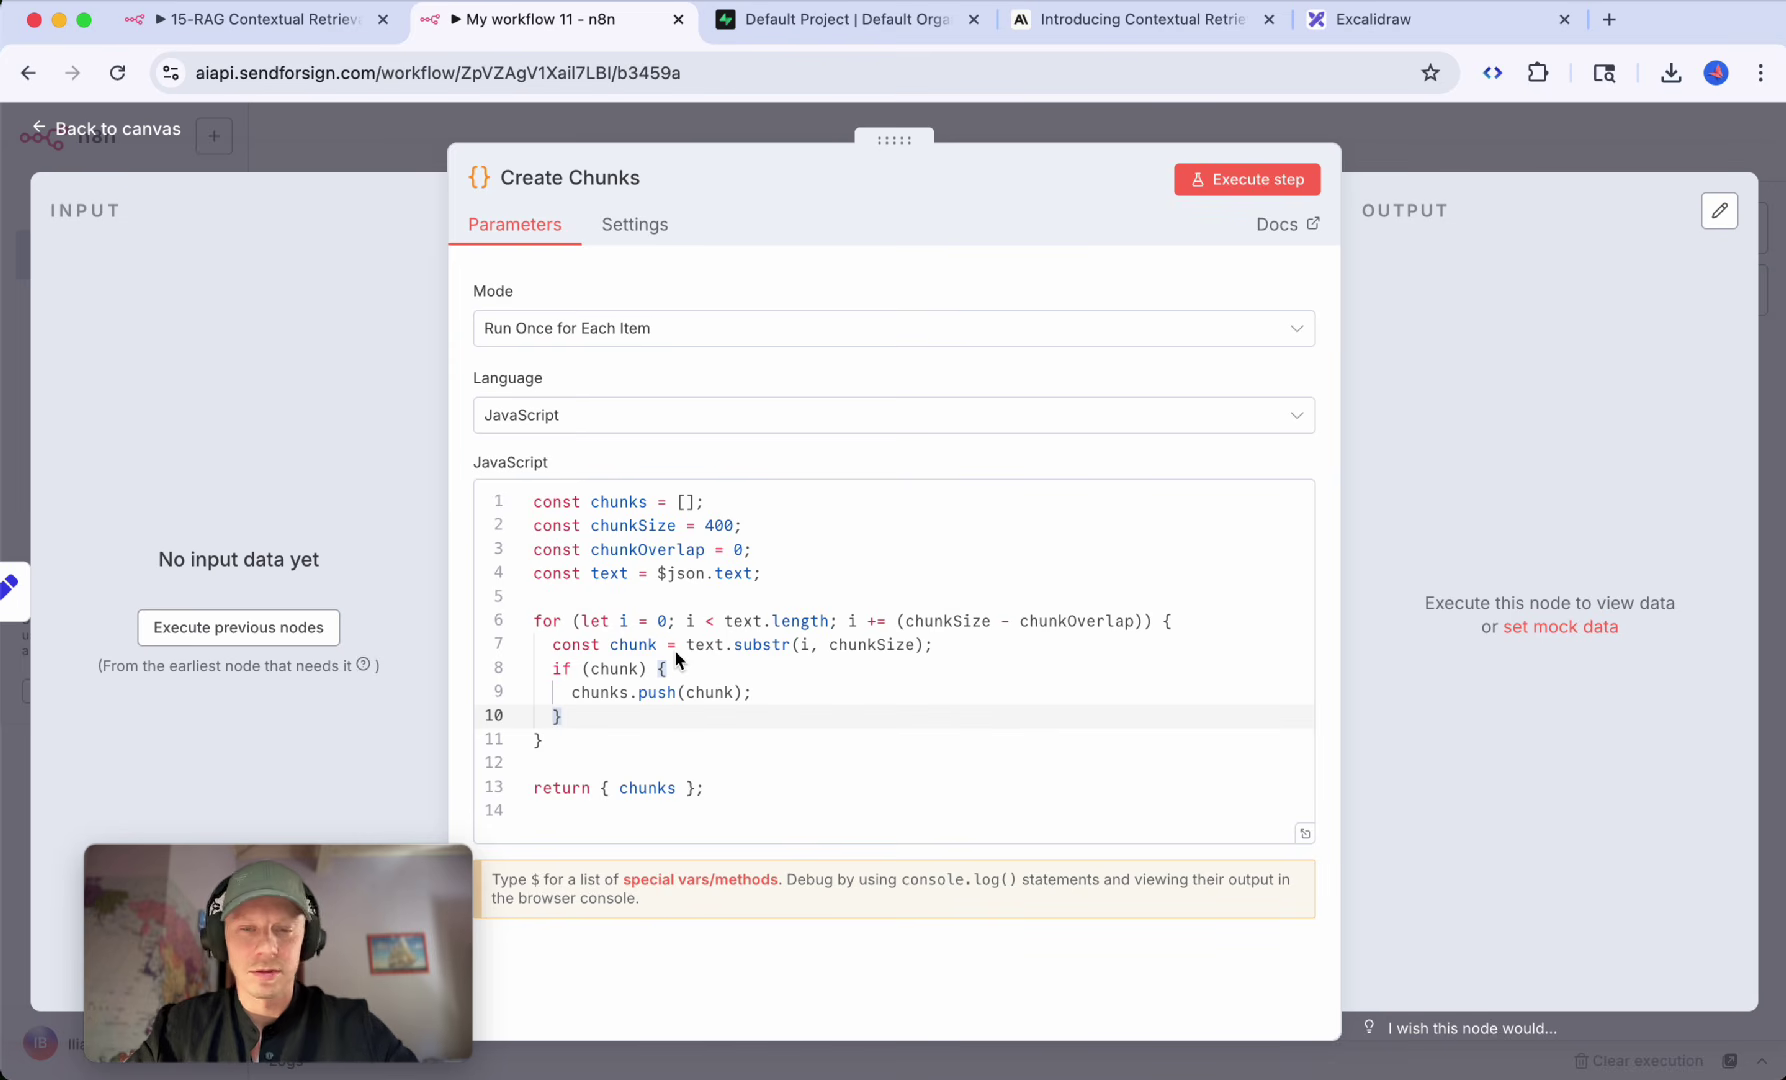
Step: Run the Raw Text node and check the extracted document text in its output
{"action": "left_click", "coordinate": [1387, 179]}
{"action": "double_click", "coordinate": [820, 440]}
{"action": "left_click", "coordinate": [1201, 181]}
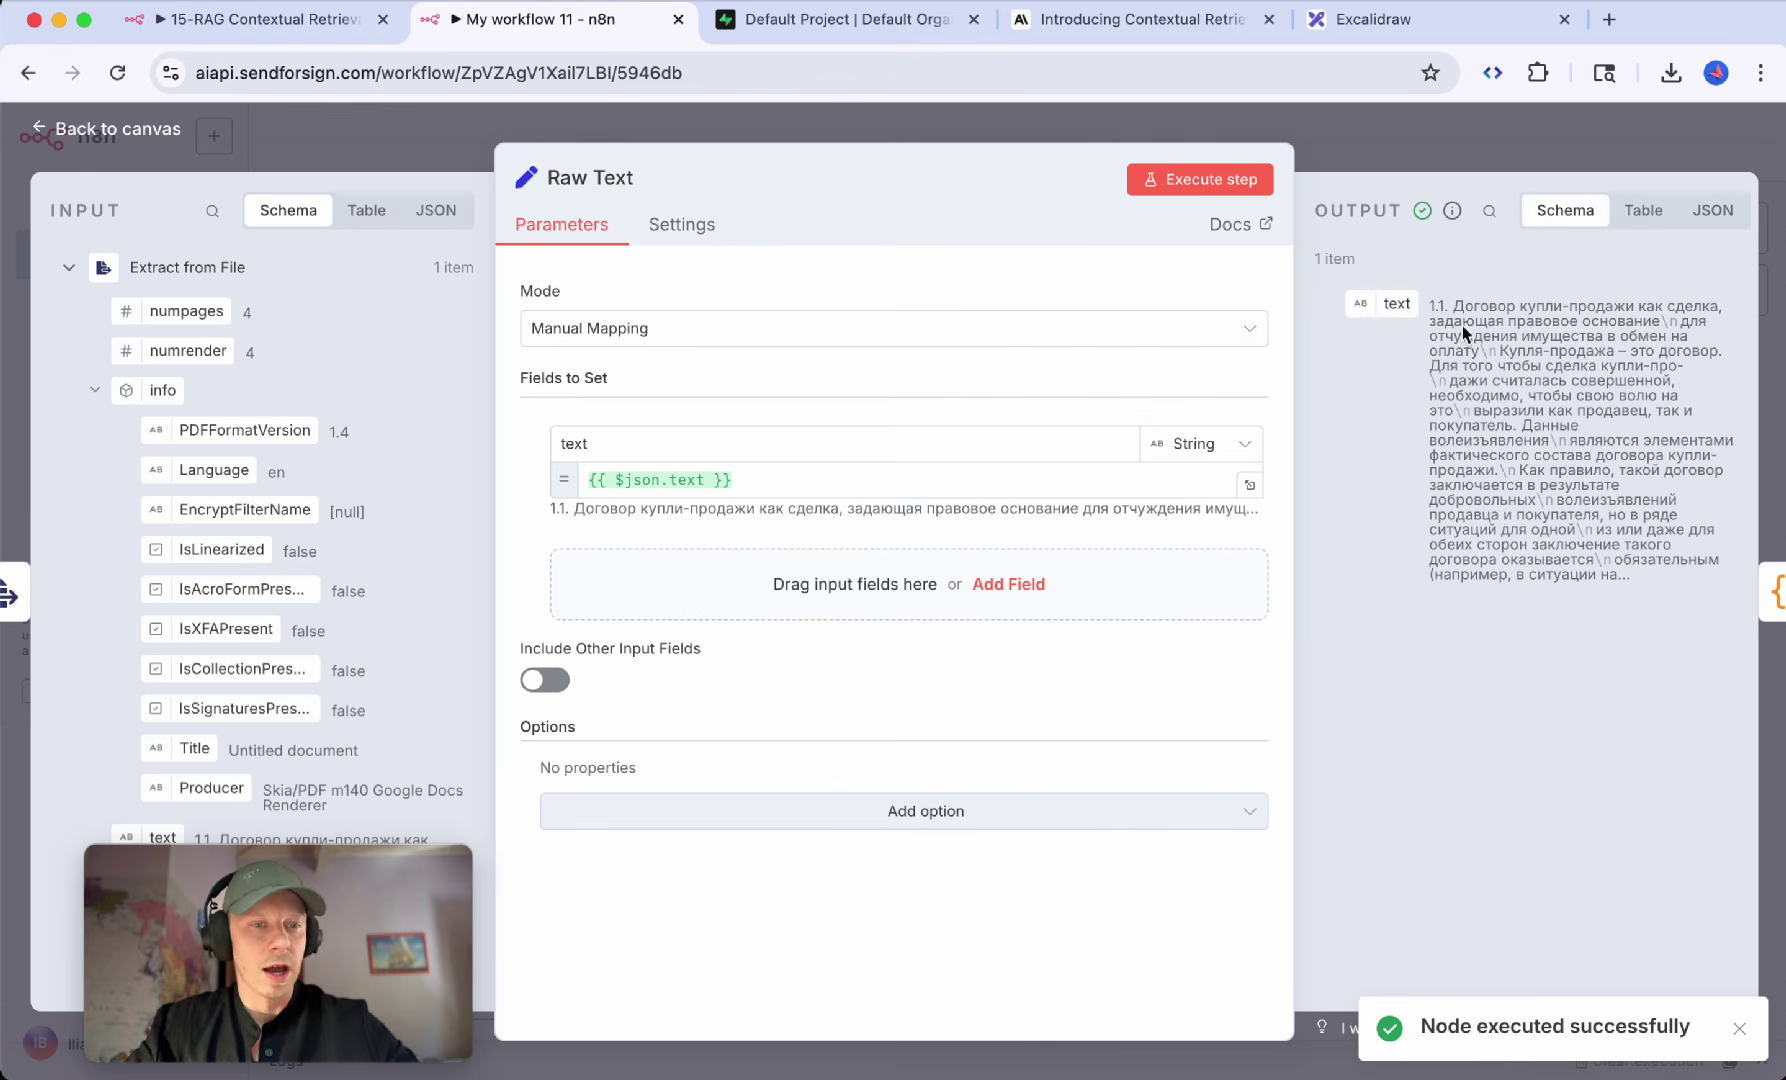
{"action": "left_click_drag", "start_coordinate": [1454, 322], "coordinate": [1532, 582]}
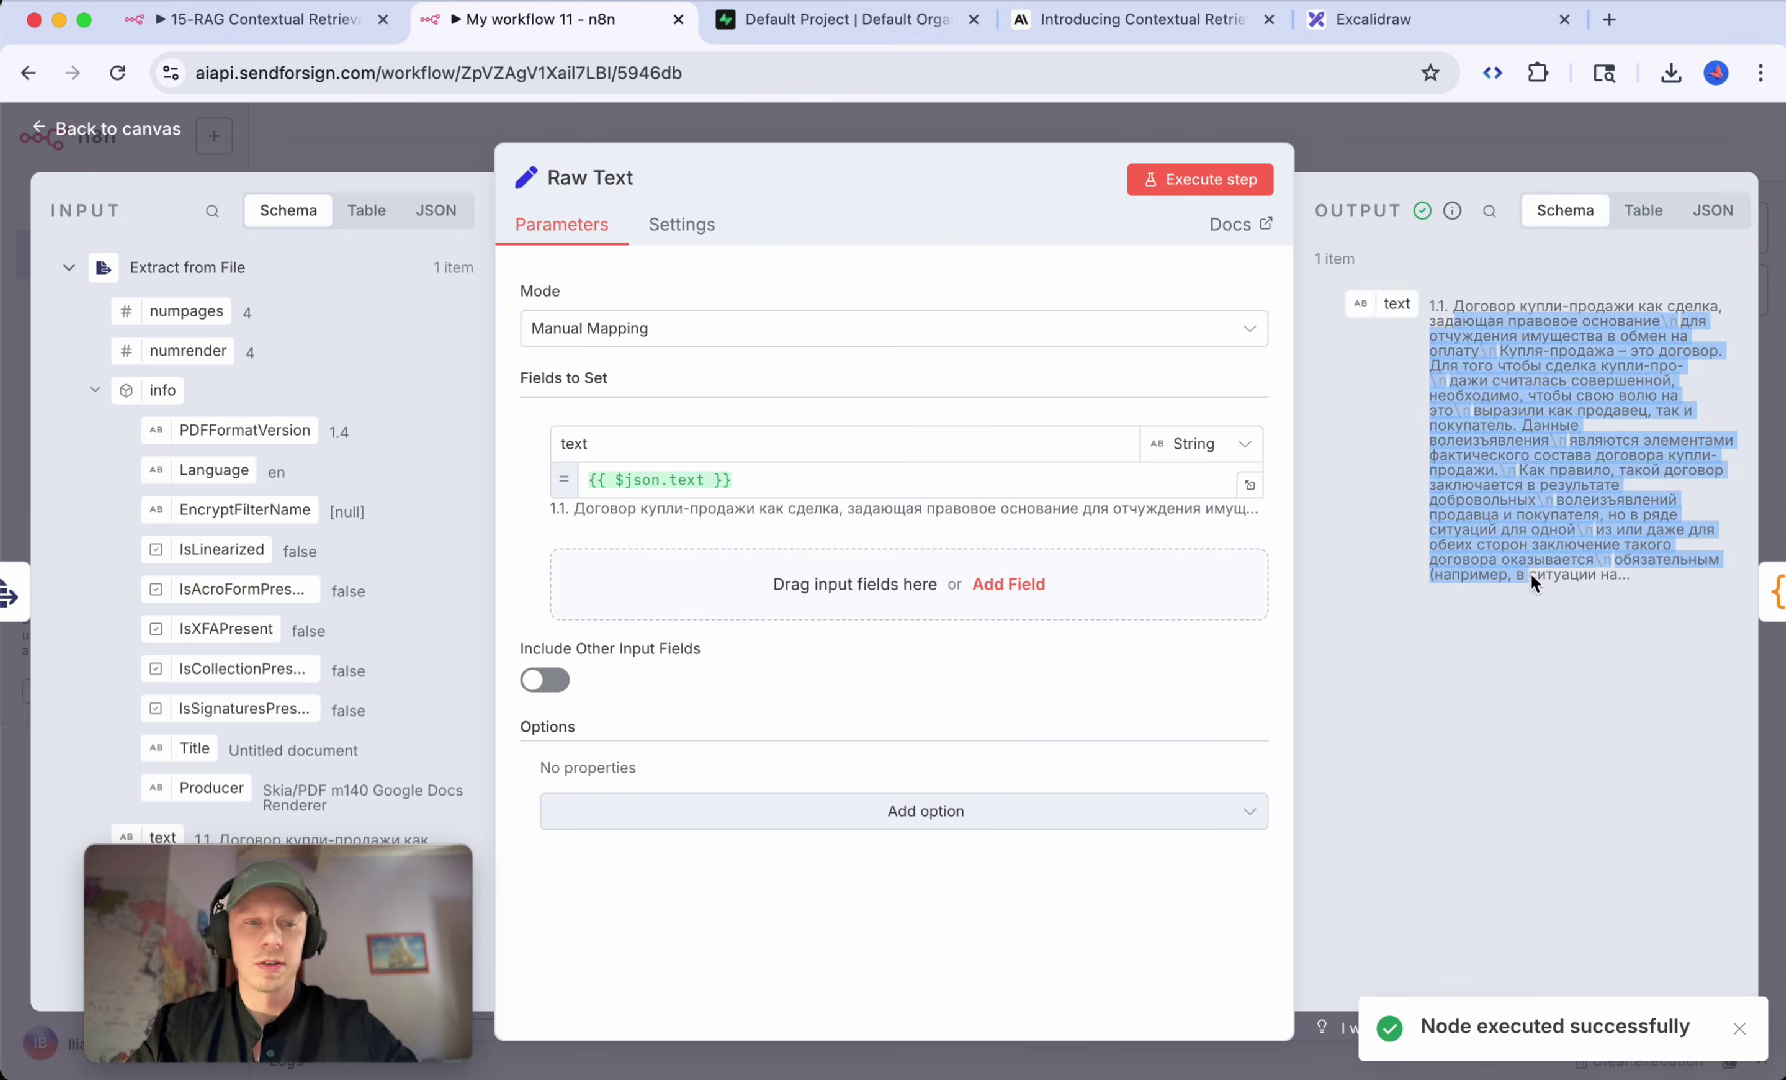
{"action": "left_click", "coordinate": [1451, 155]}
Step: Run Create Chunks and inspect the chunks[0] through chunks[3] pieces in its output
{"action": "double_click", "coordinate": [1009, 446]}
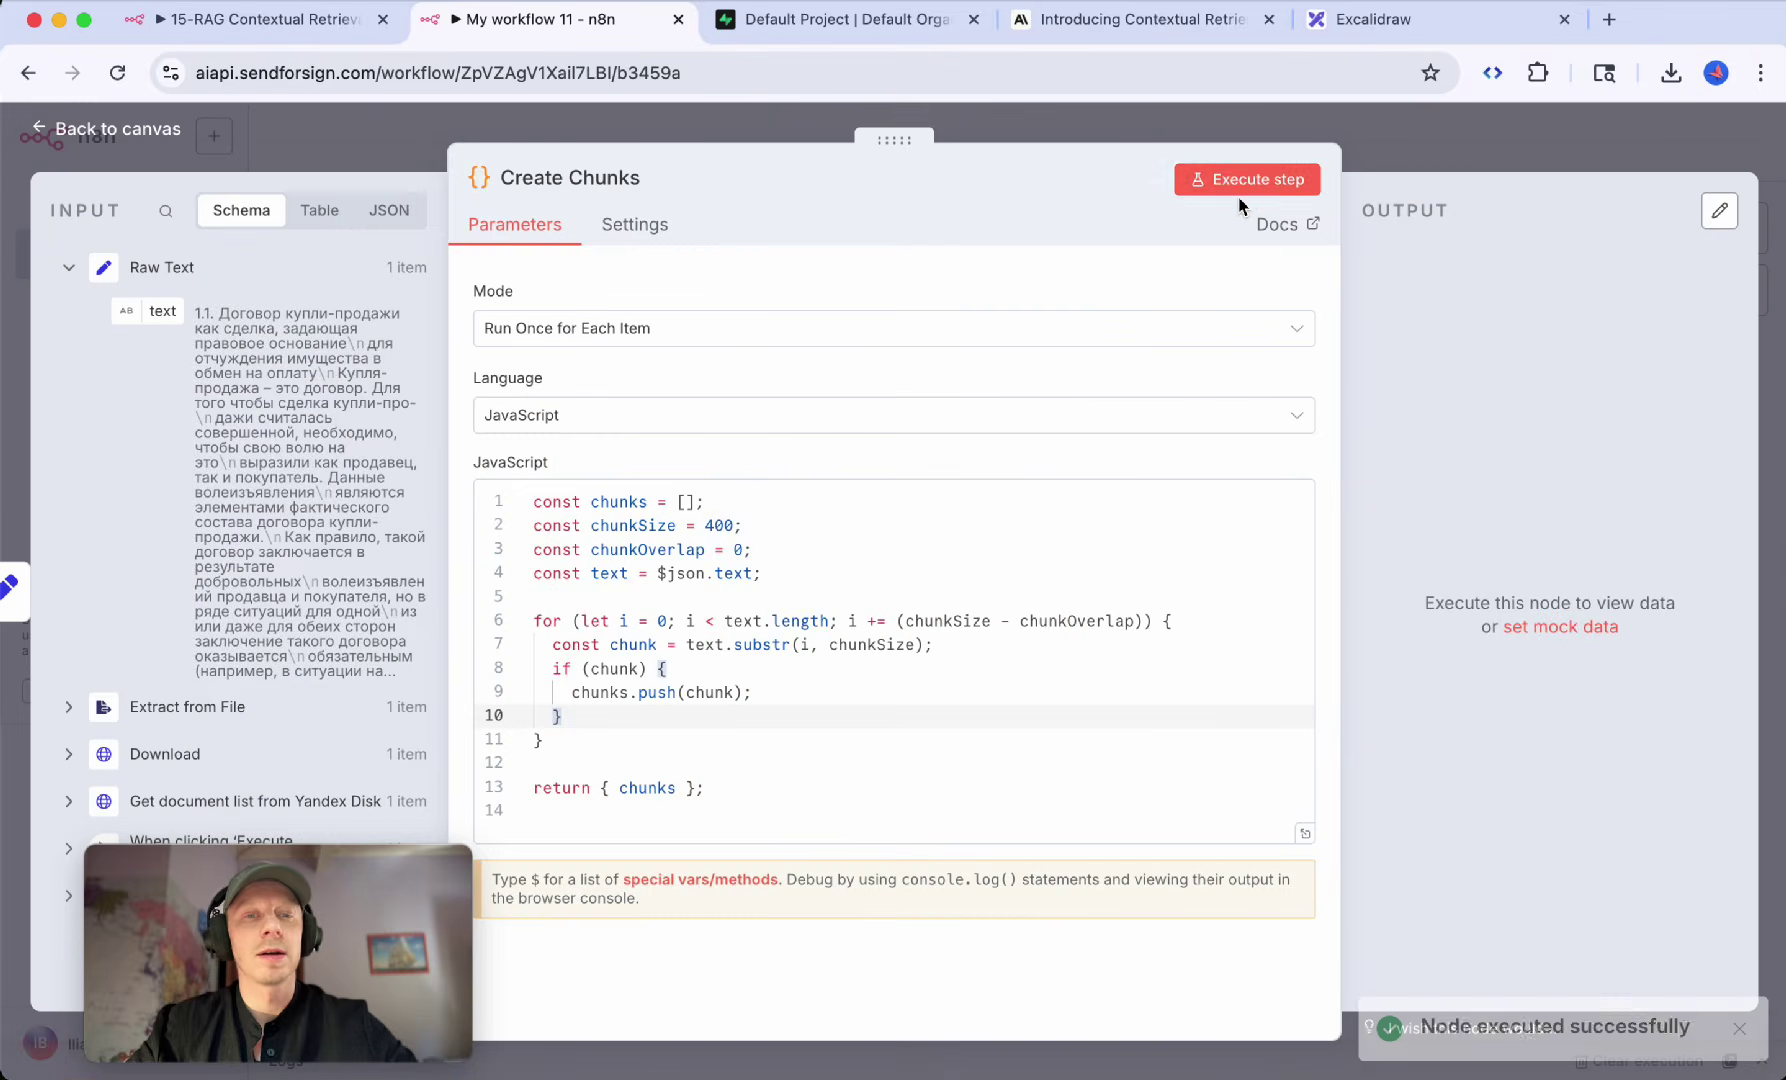
{"action": "left_click", "coordinate": [1240, 182]}
{"action": "scroll", "coordinate": [1197, 557], "scroll_direction": "down", "scroll_amount": 4}
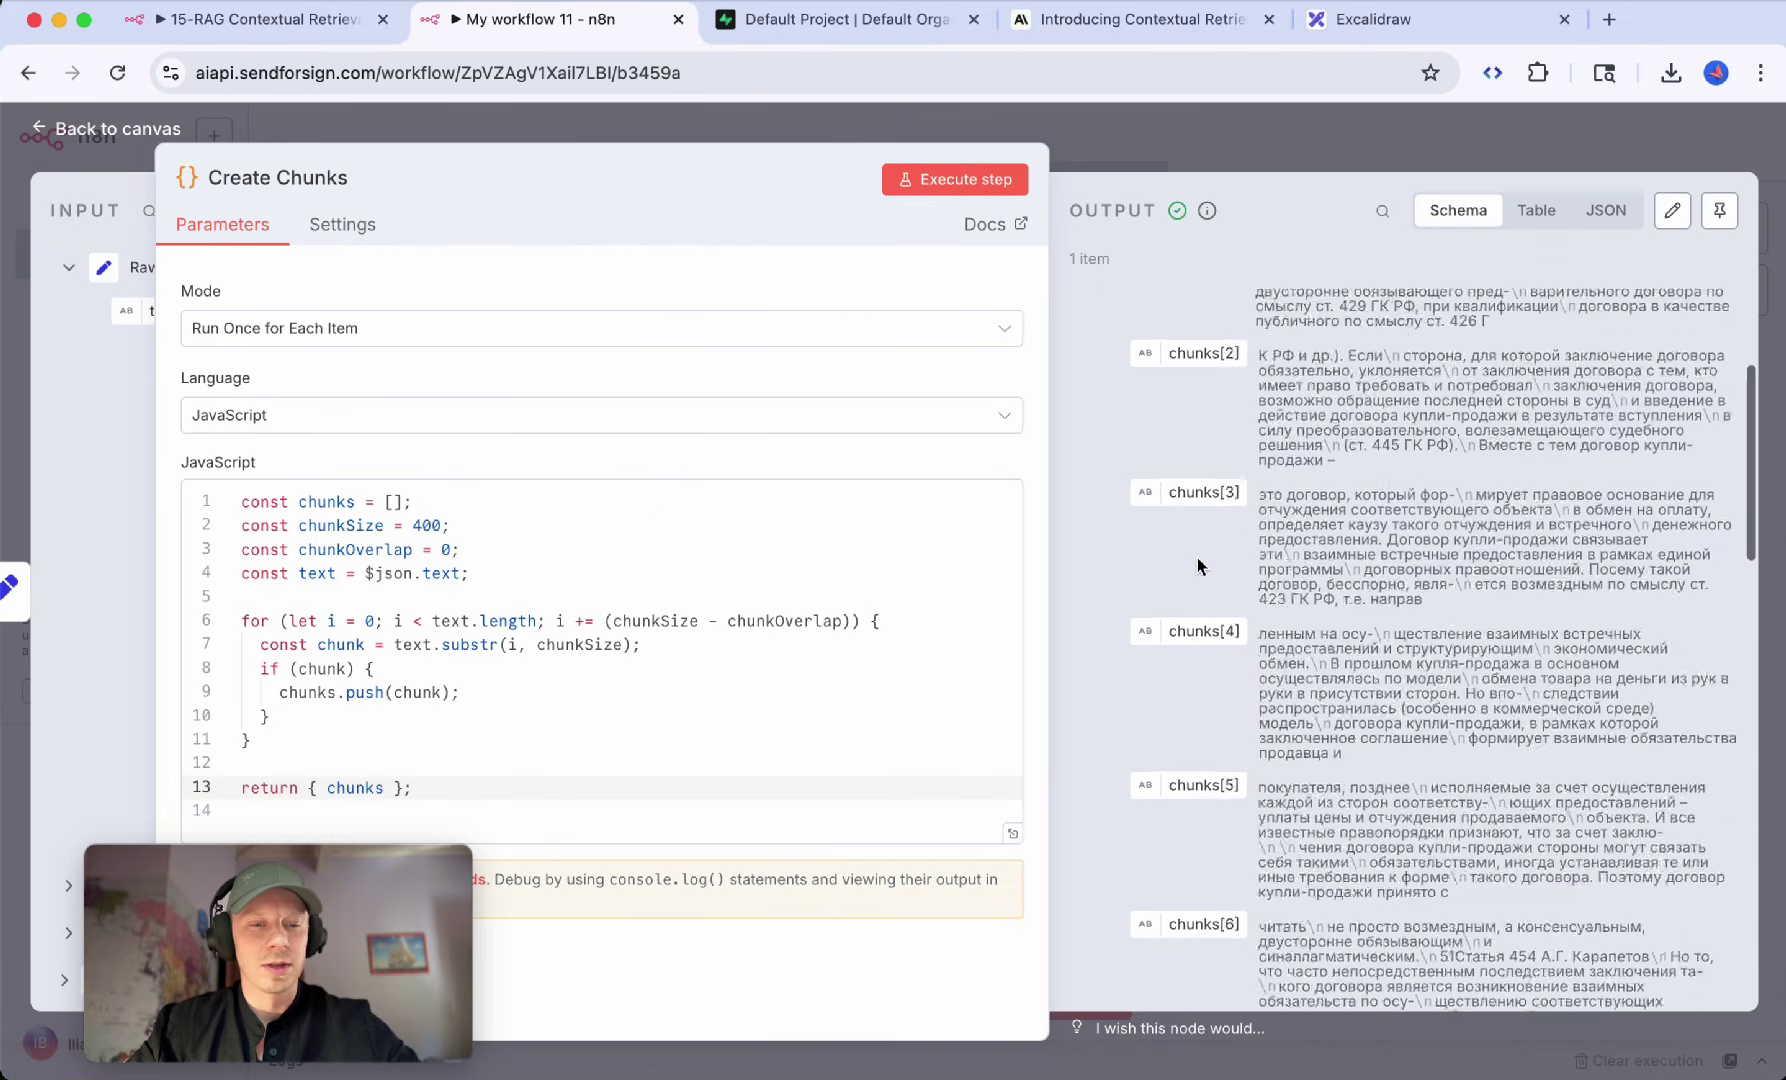
{"action": "scroll", "coordinate": [1197, 557], "scroll_direction": "down", "scroll_amount": 15}
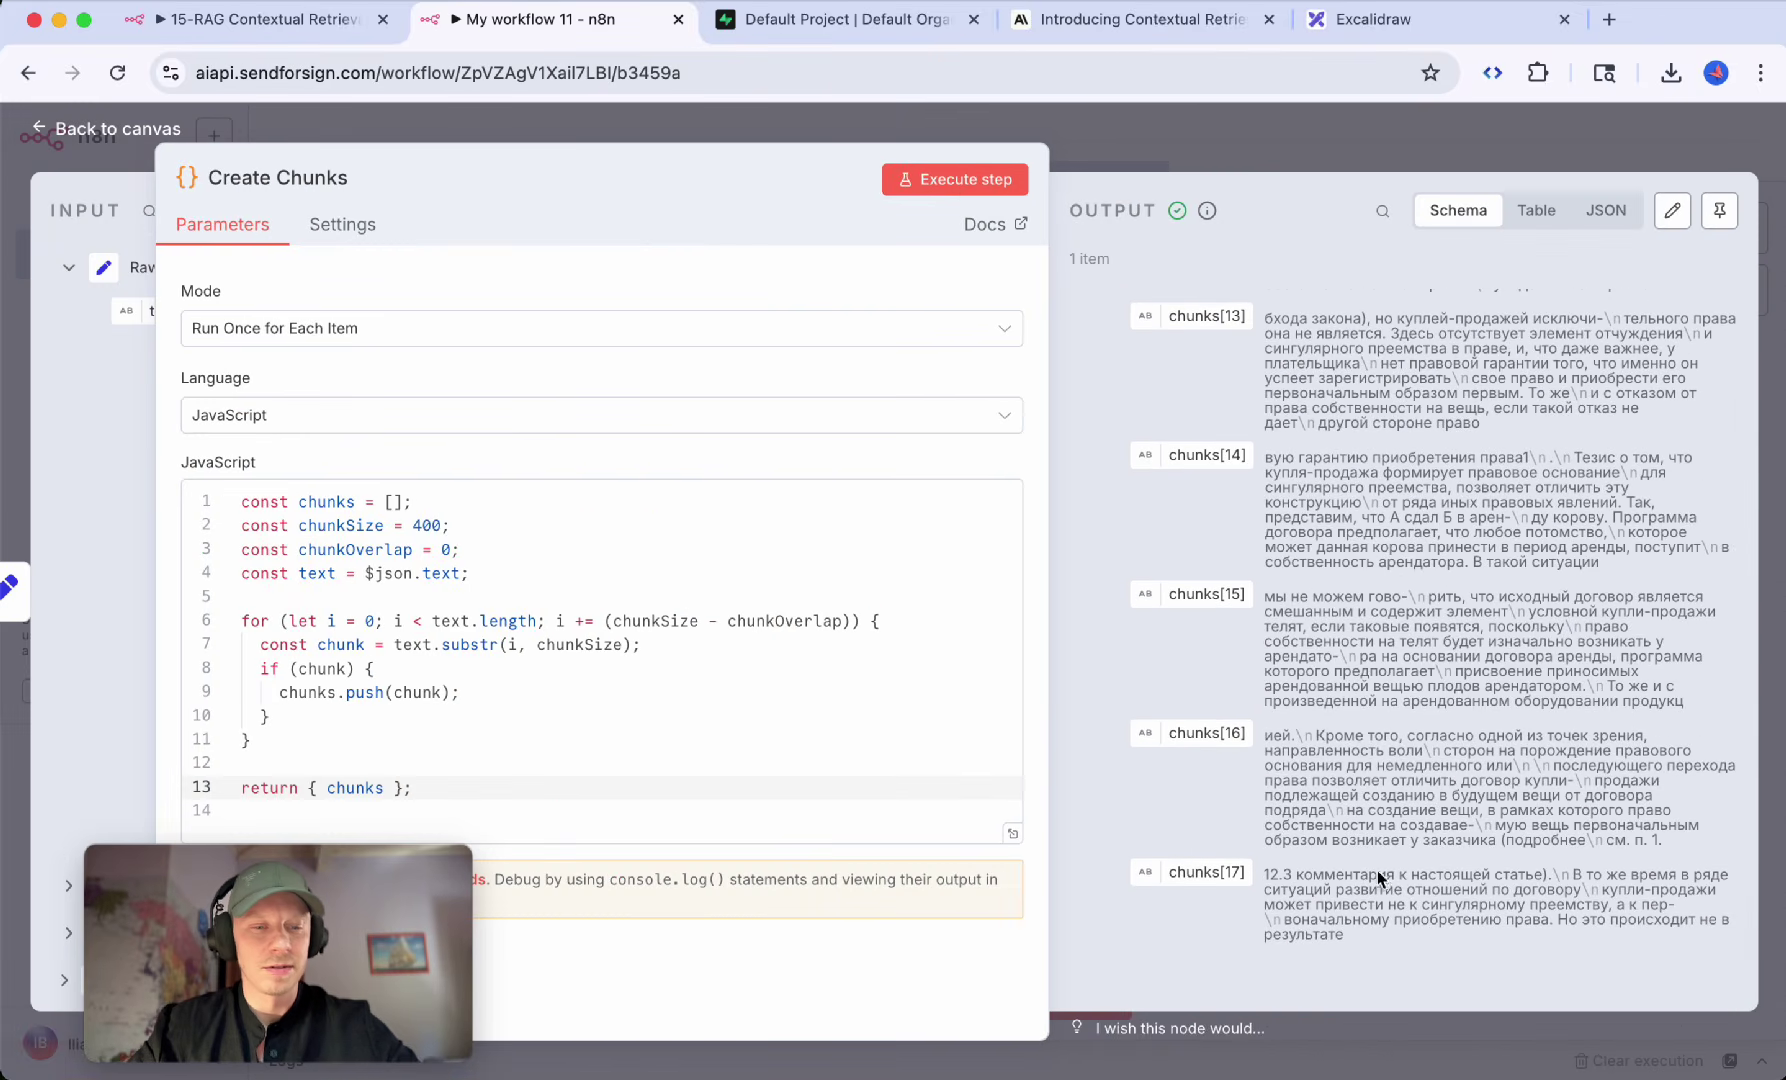
{"action": "scroll", "coordinate": [1372, 640], "scroll_direction": "up", "scroll_amount": 18}
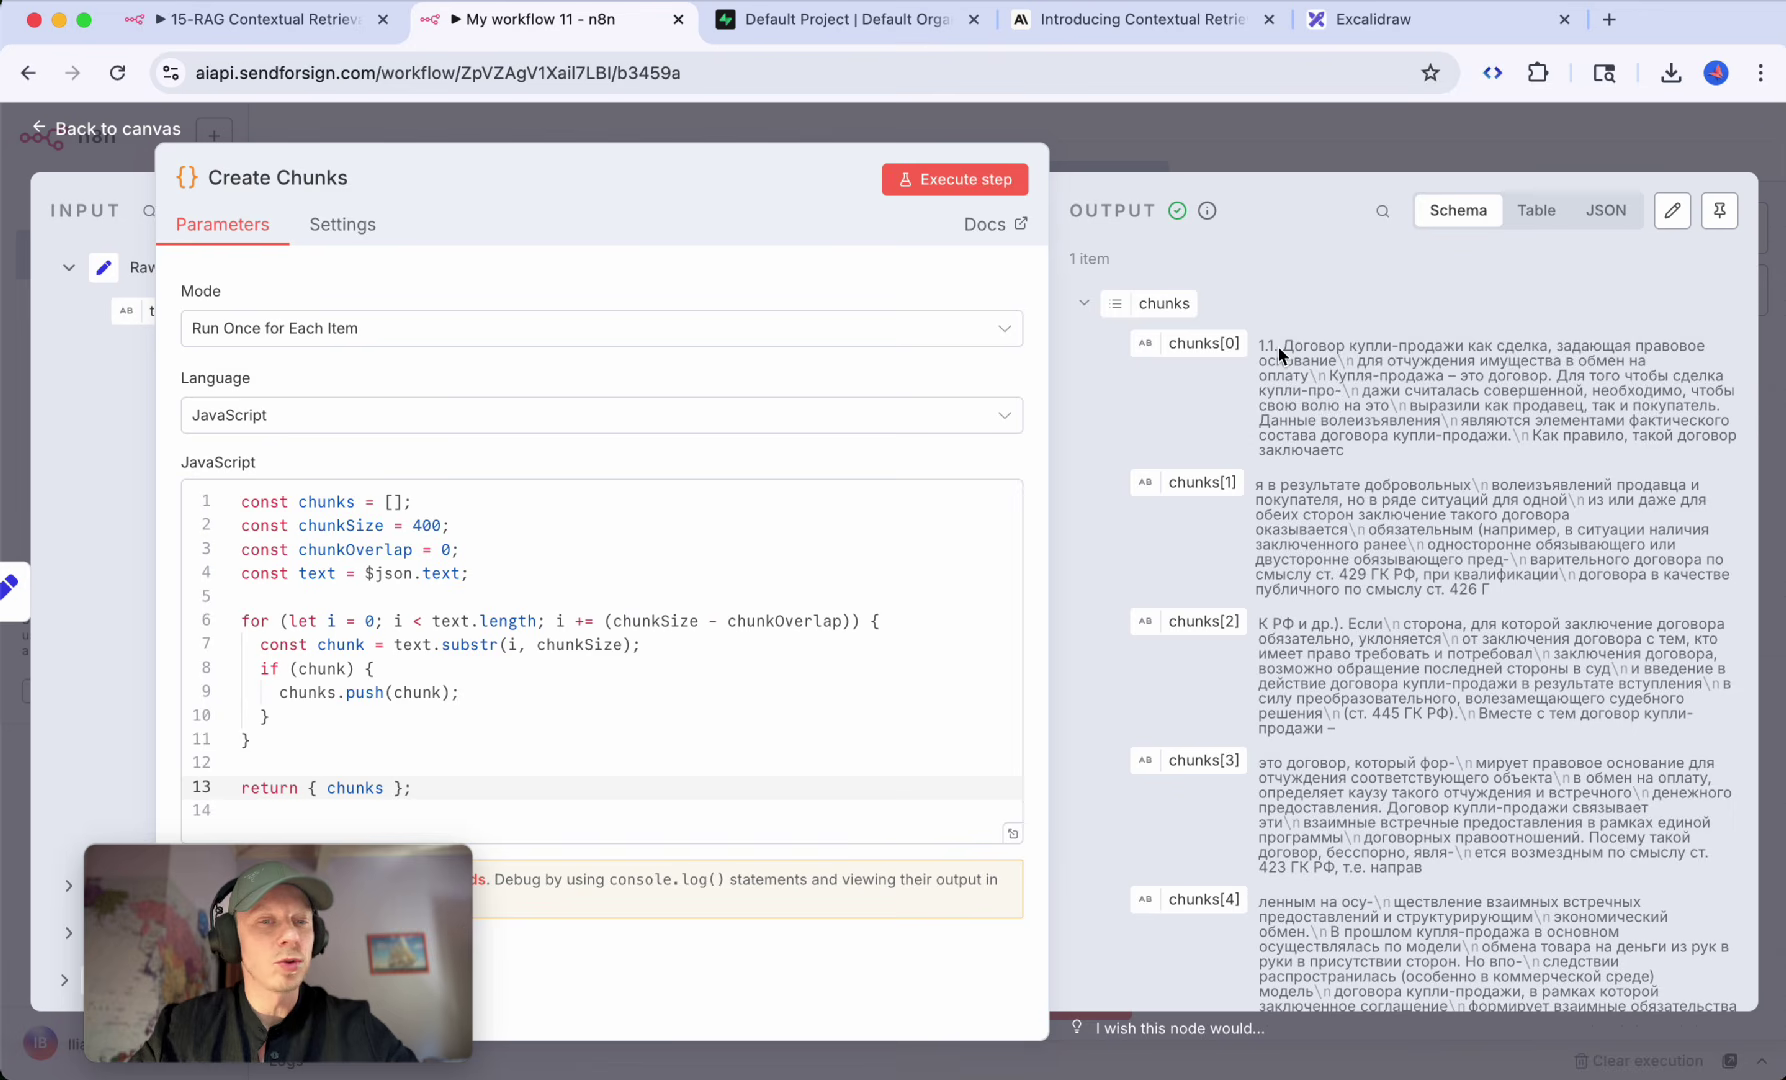
{"action": "left_click_drag", "start_coordinate": [1283, 348], "coordinate": [1324, 405]}
{"action": "left_click_drag", "start_coordinate": [1323, 486], "coordinate": [1398, 582]}
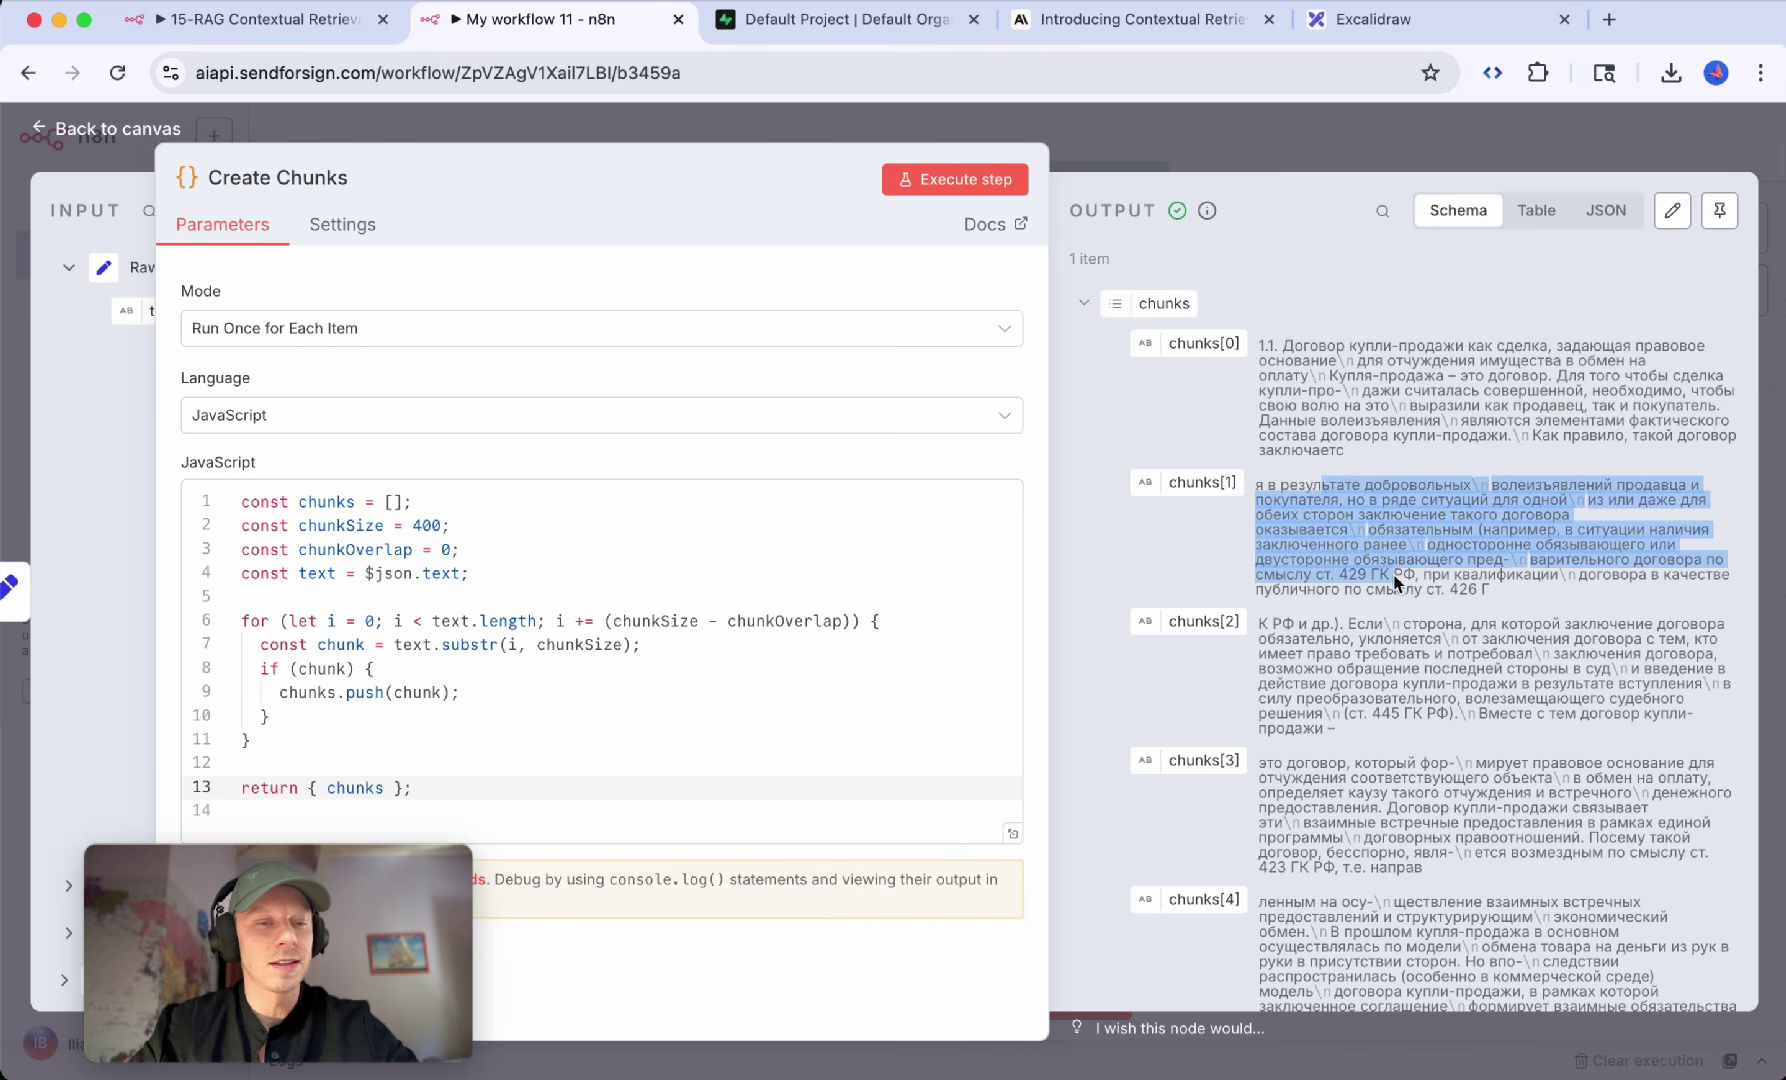
{"action": "triple_click", "coordinate": [1340, 620]}
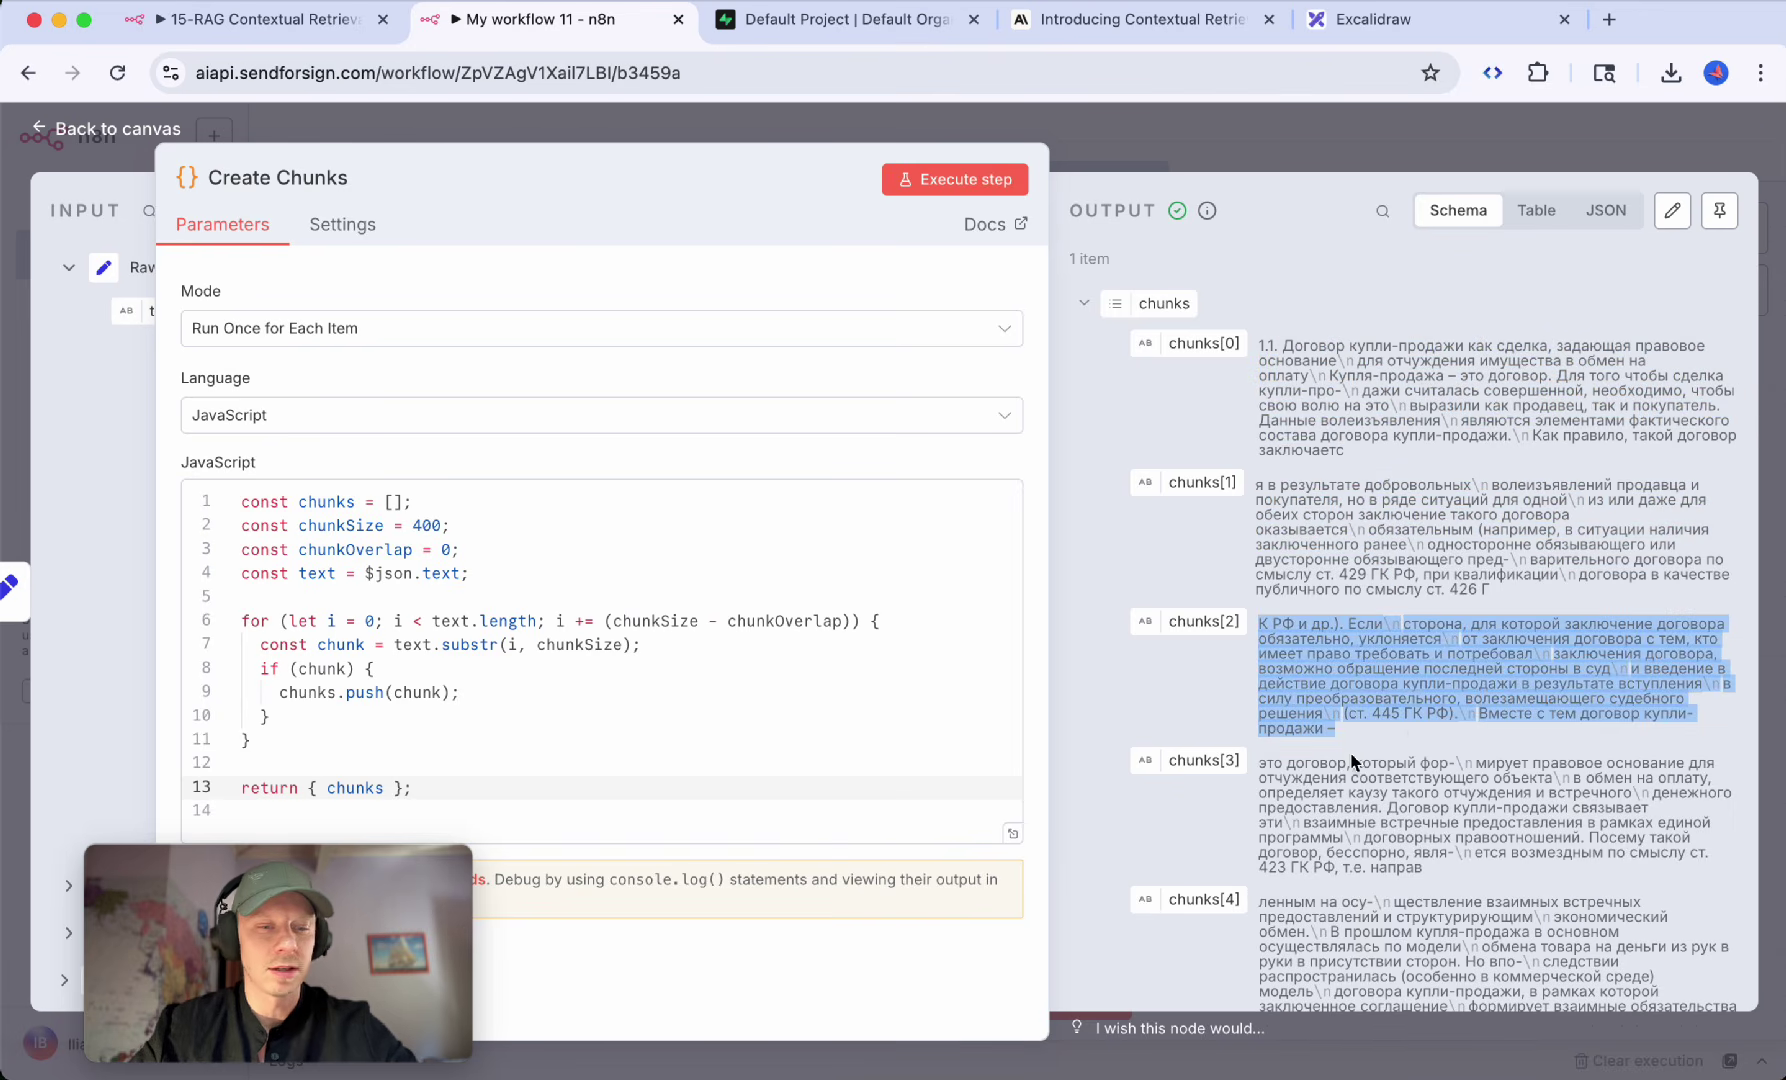
{"action": "left_click_drag", "start_coordinate": [1352, 762], "coordinate": [1416, 869]}
{"action": "left_click", "coordinate": [1395, 160]}
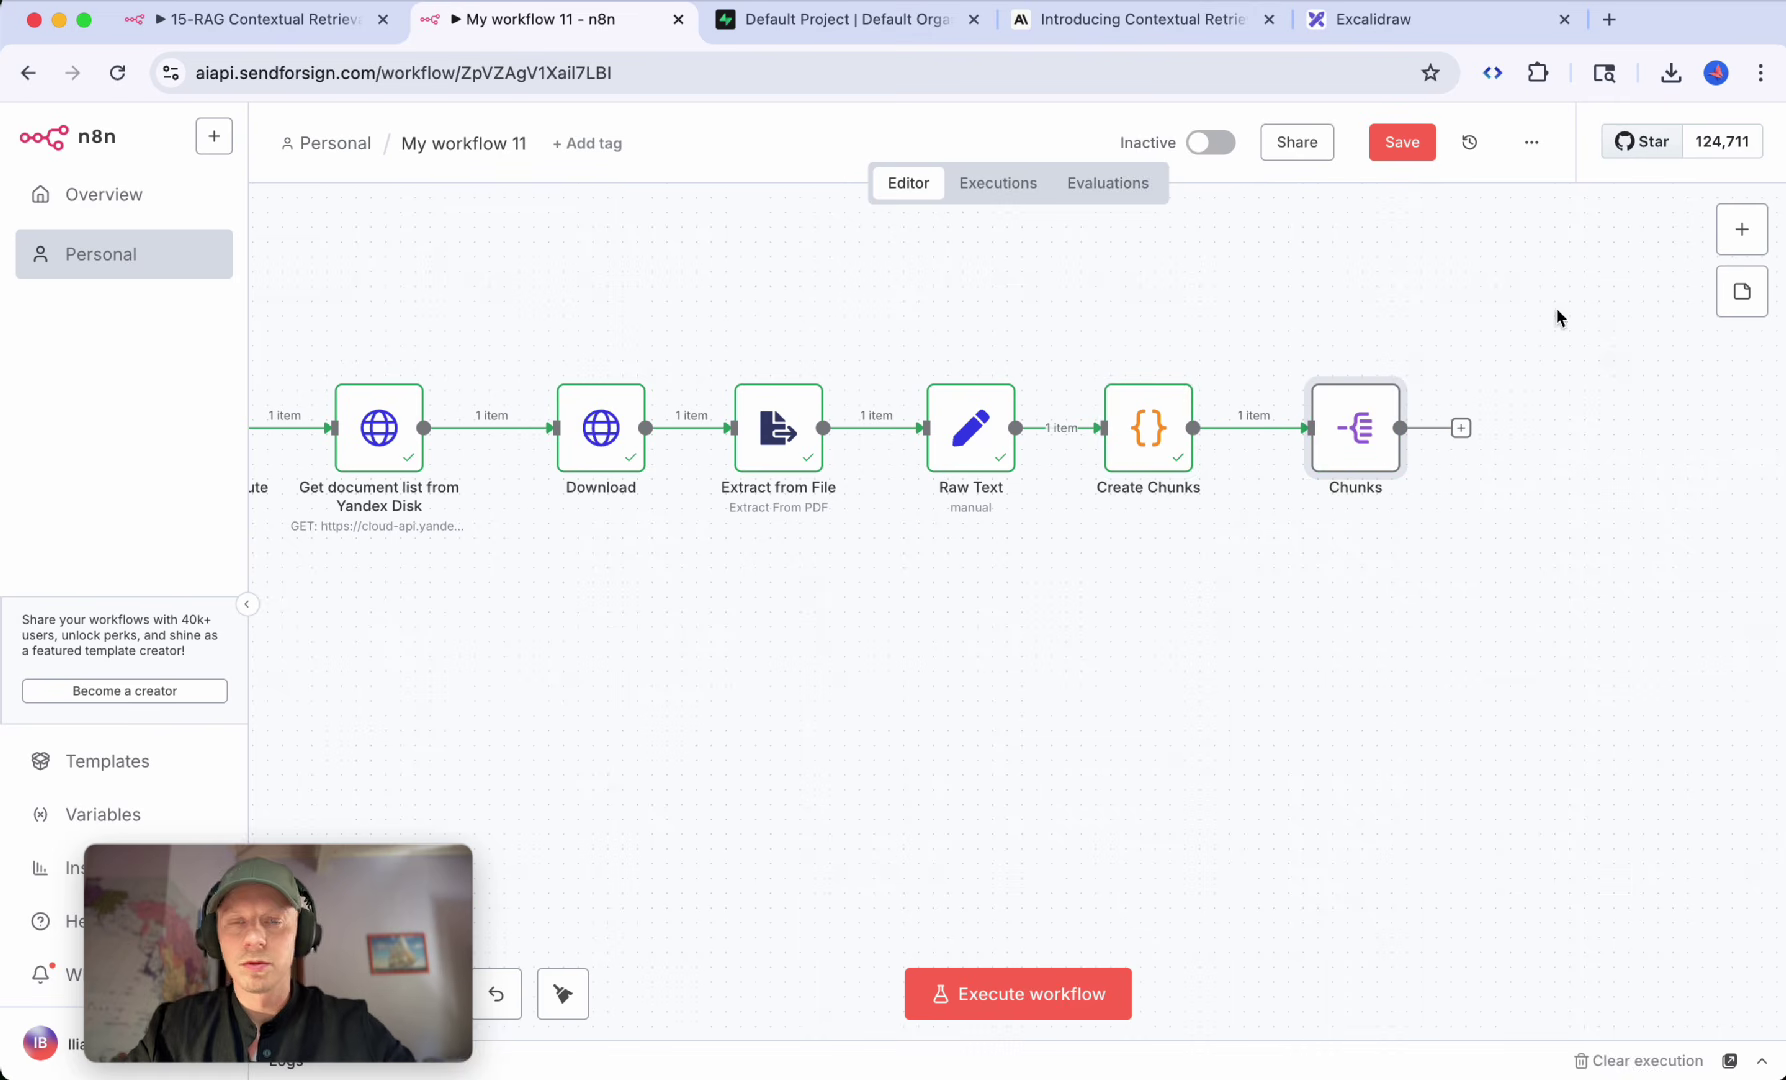
Step: Open the next-node list from the + after Create Chunks
{"action": "left_click", "coordinate": [1742, 229]}
Step: Search for Split Out and open the Chunks node that splits the chunks field into chunk
{"action": "type", "text": "split"}
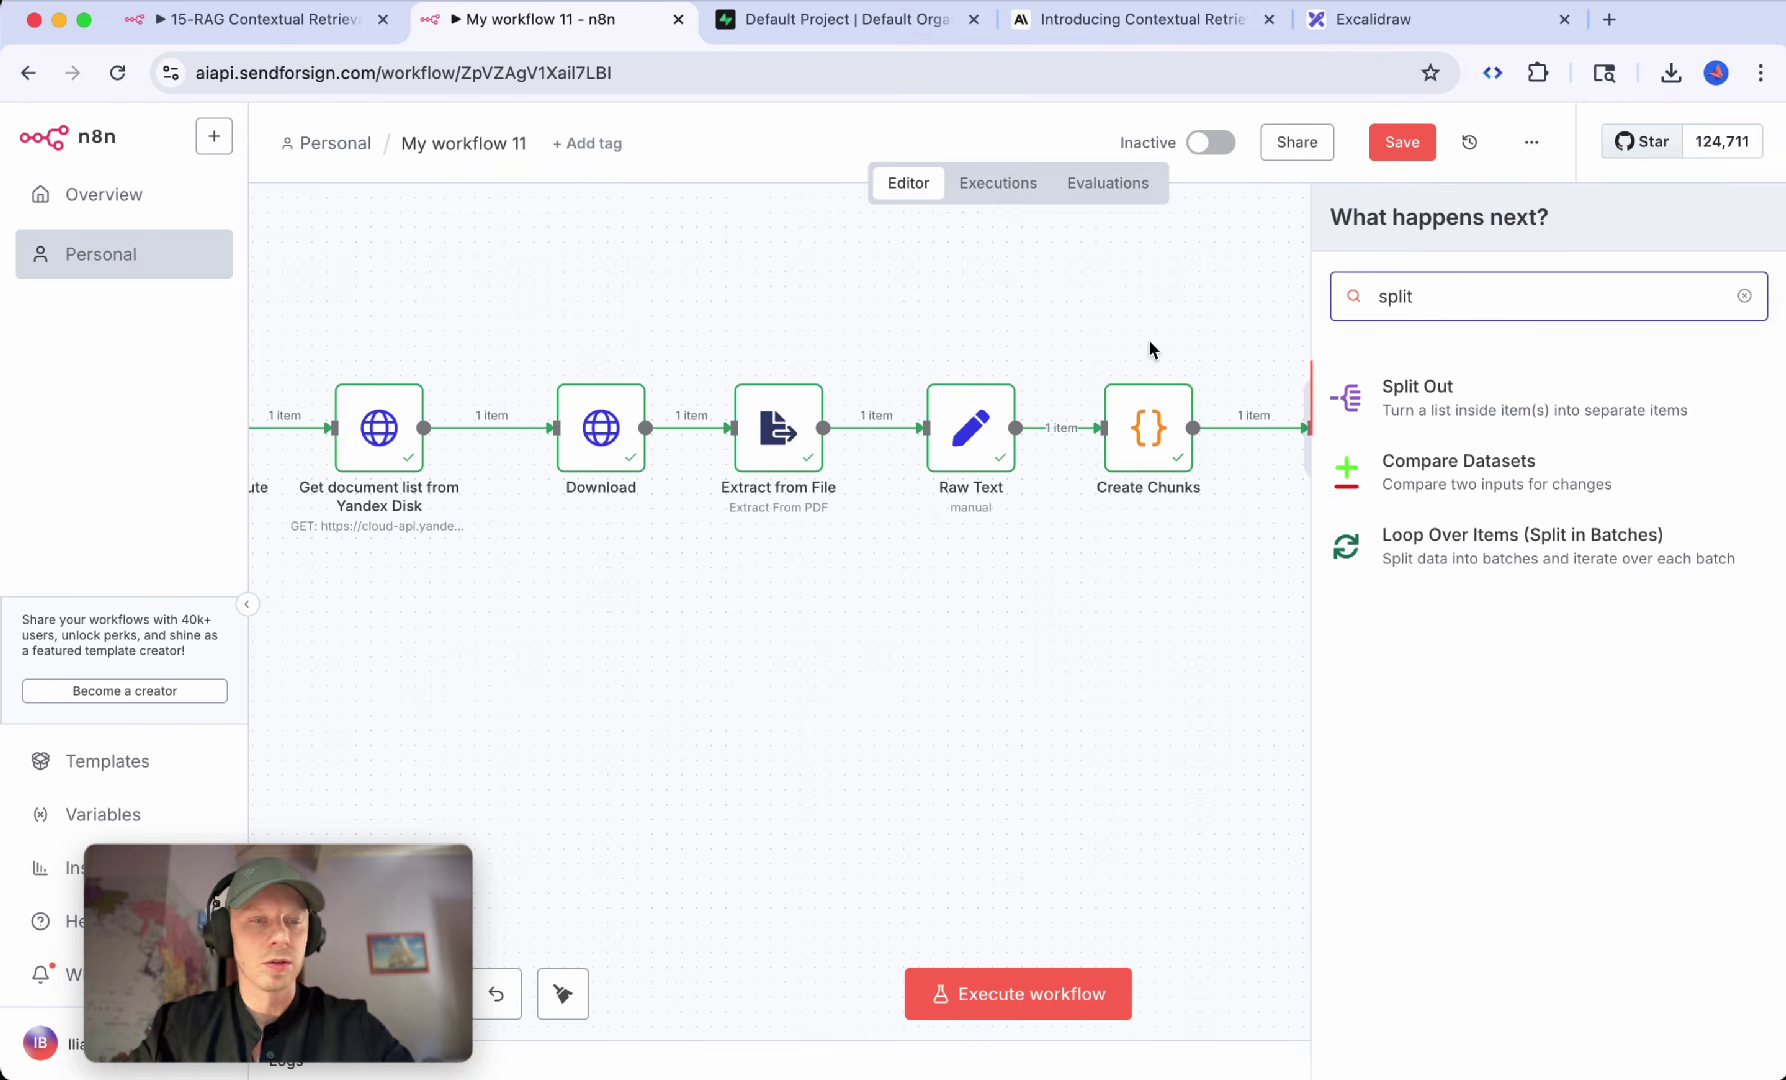
{"action": "key", "text": "Escape"}
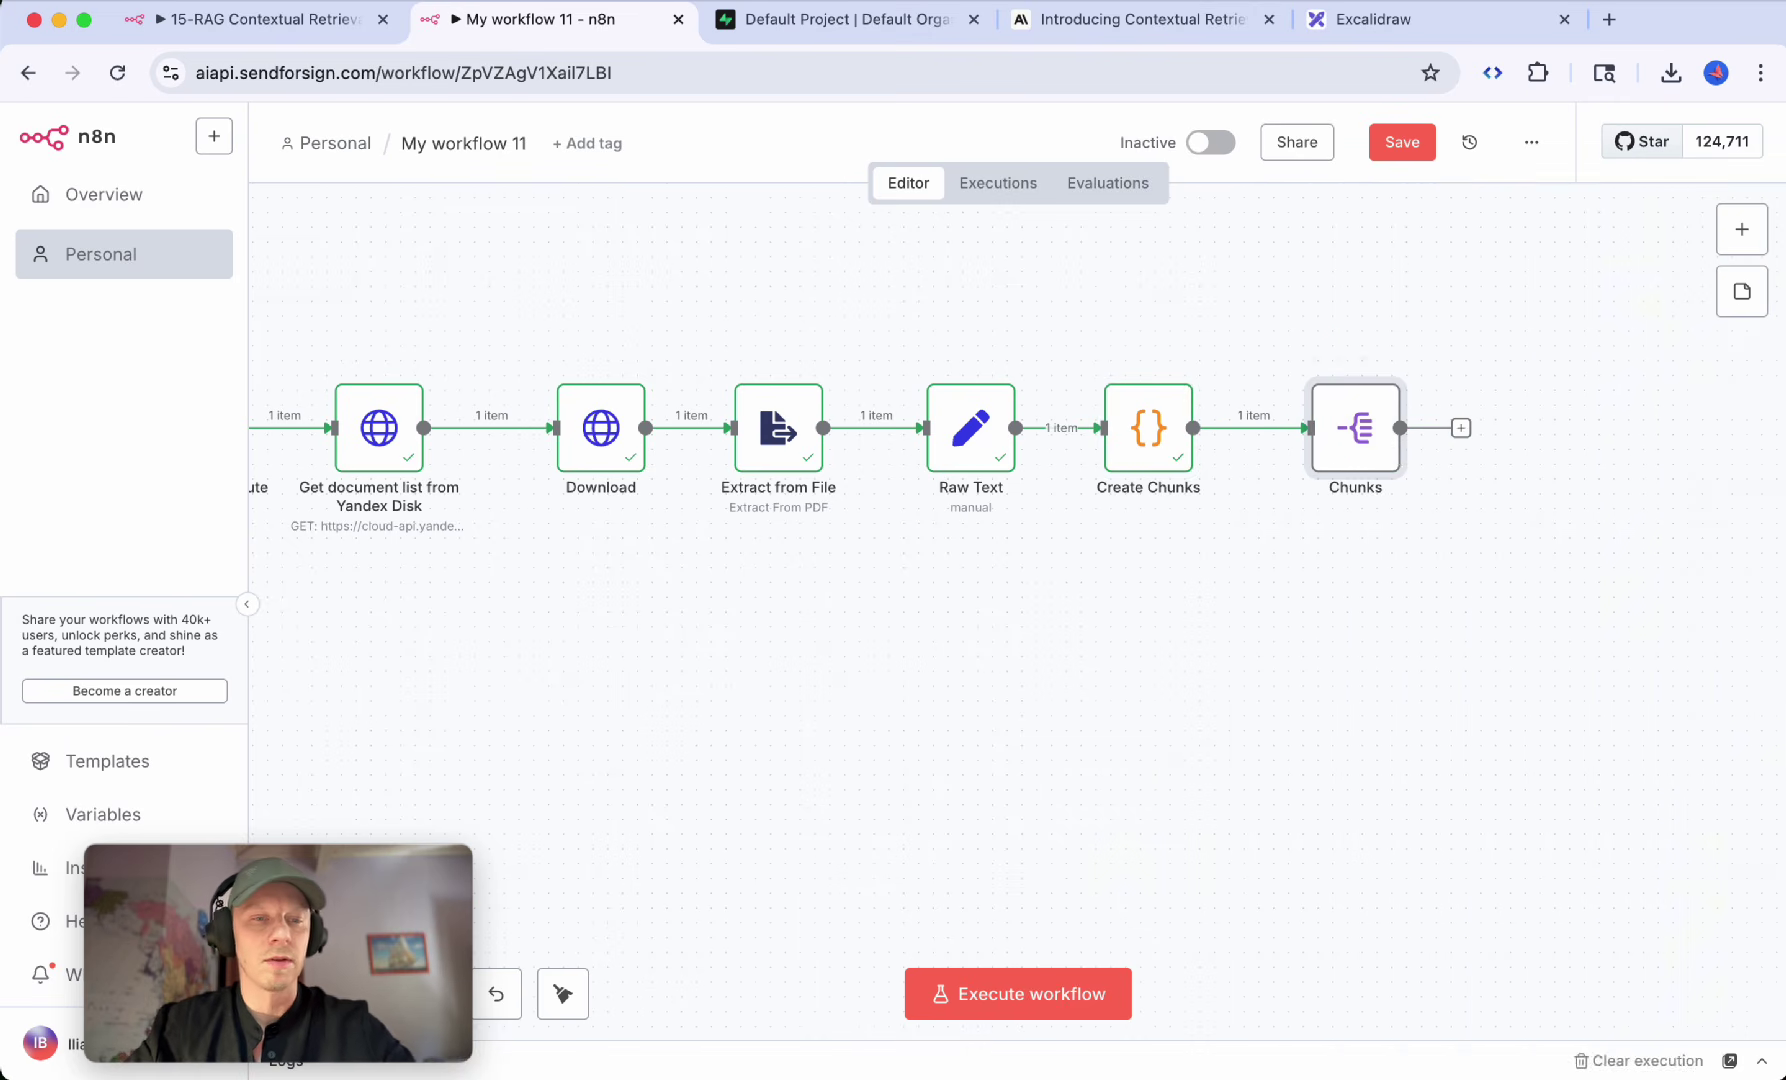
{"action": "double_click", "coordinate": [1360, 440]}
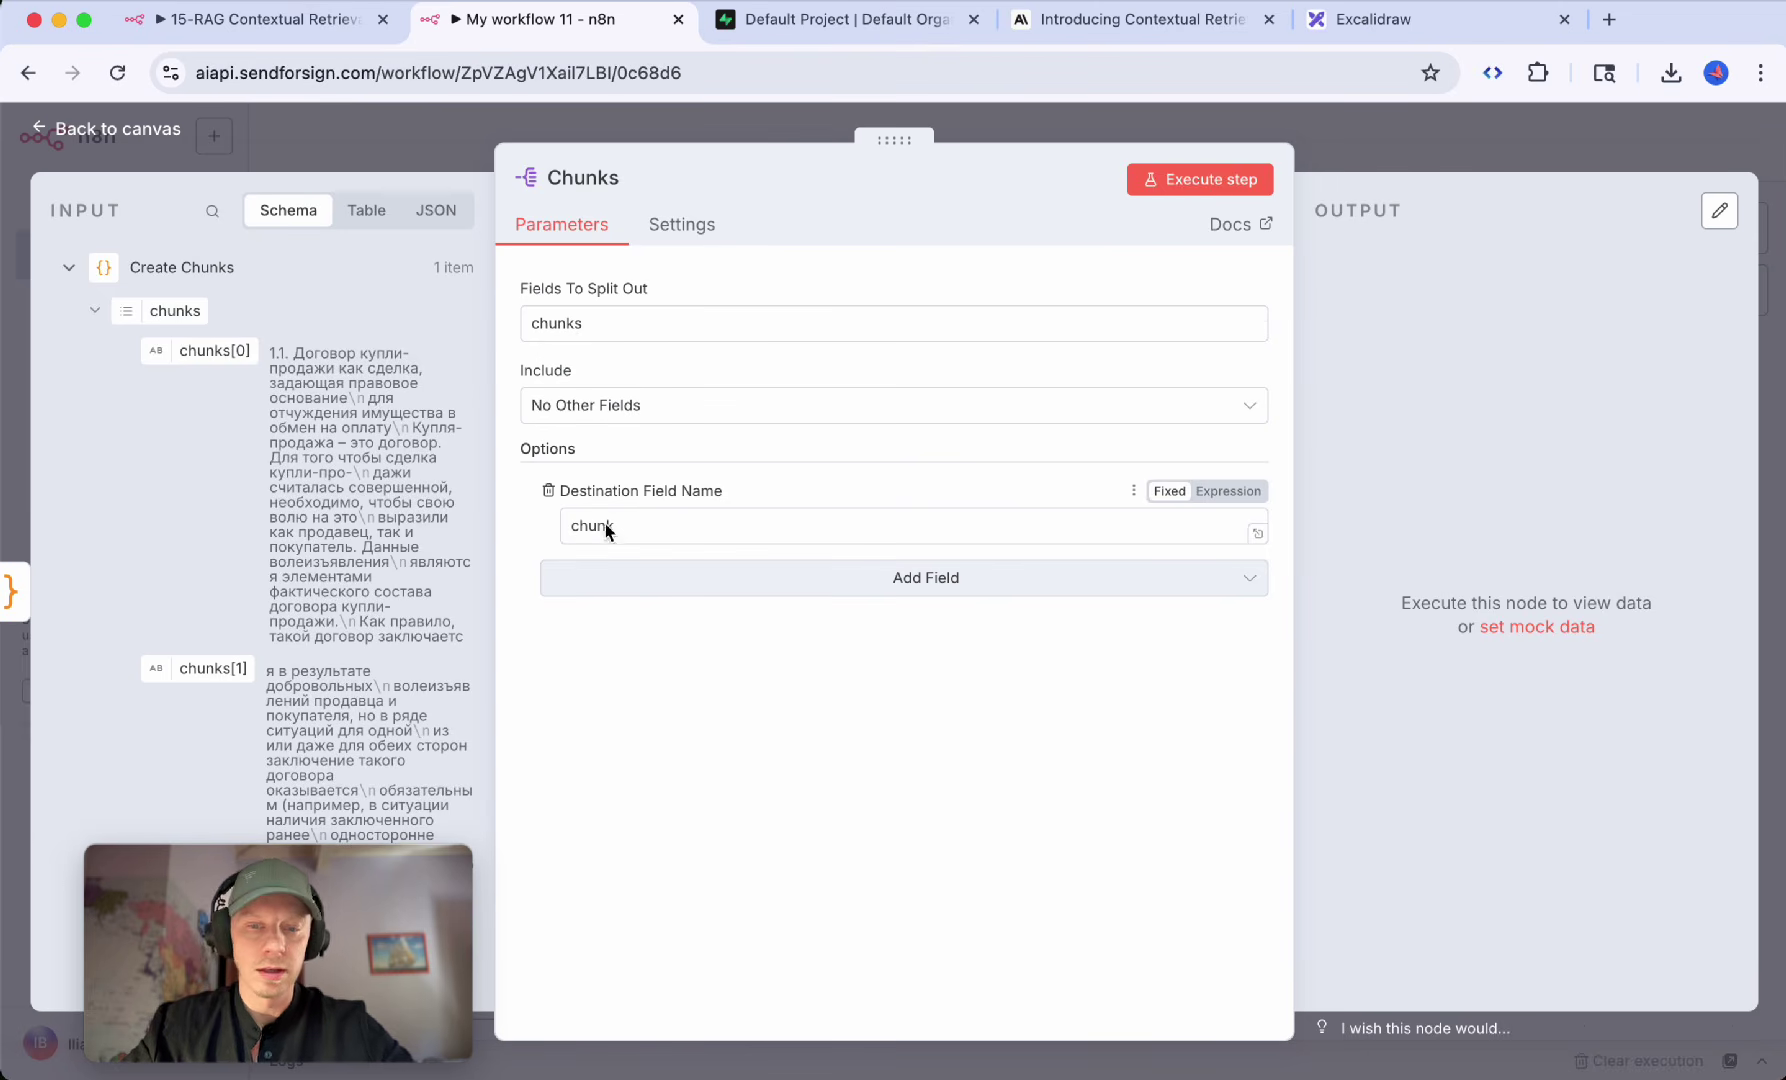
{"action": "left_click", "coordinate": [1379, 155]}
{"action": "double_click", "coordinate": [1355, 432]}
Step: Run the Chunks node and view its 18 chunk items as raw JSON
{"action": "left_click", "coordinate": [1222, 181]}
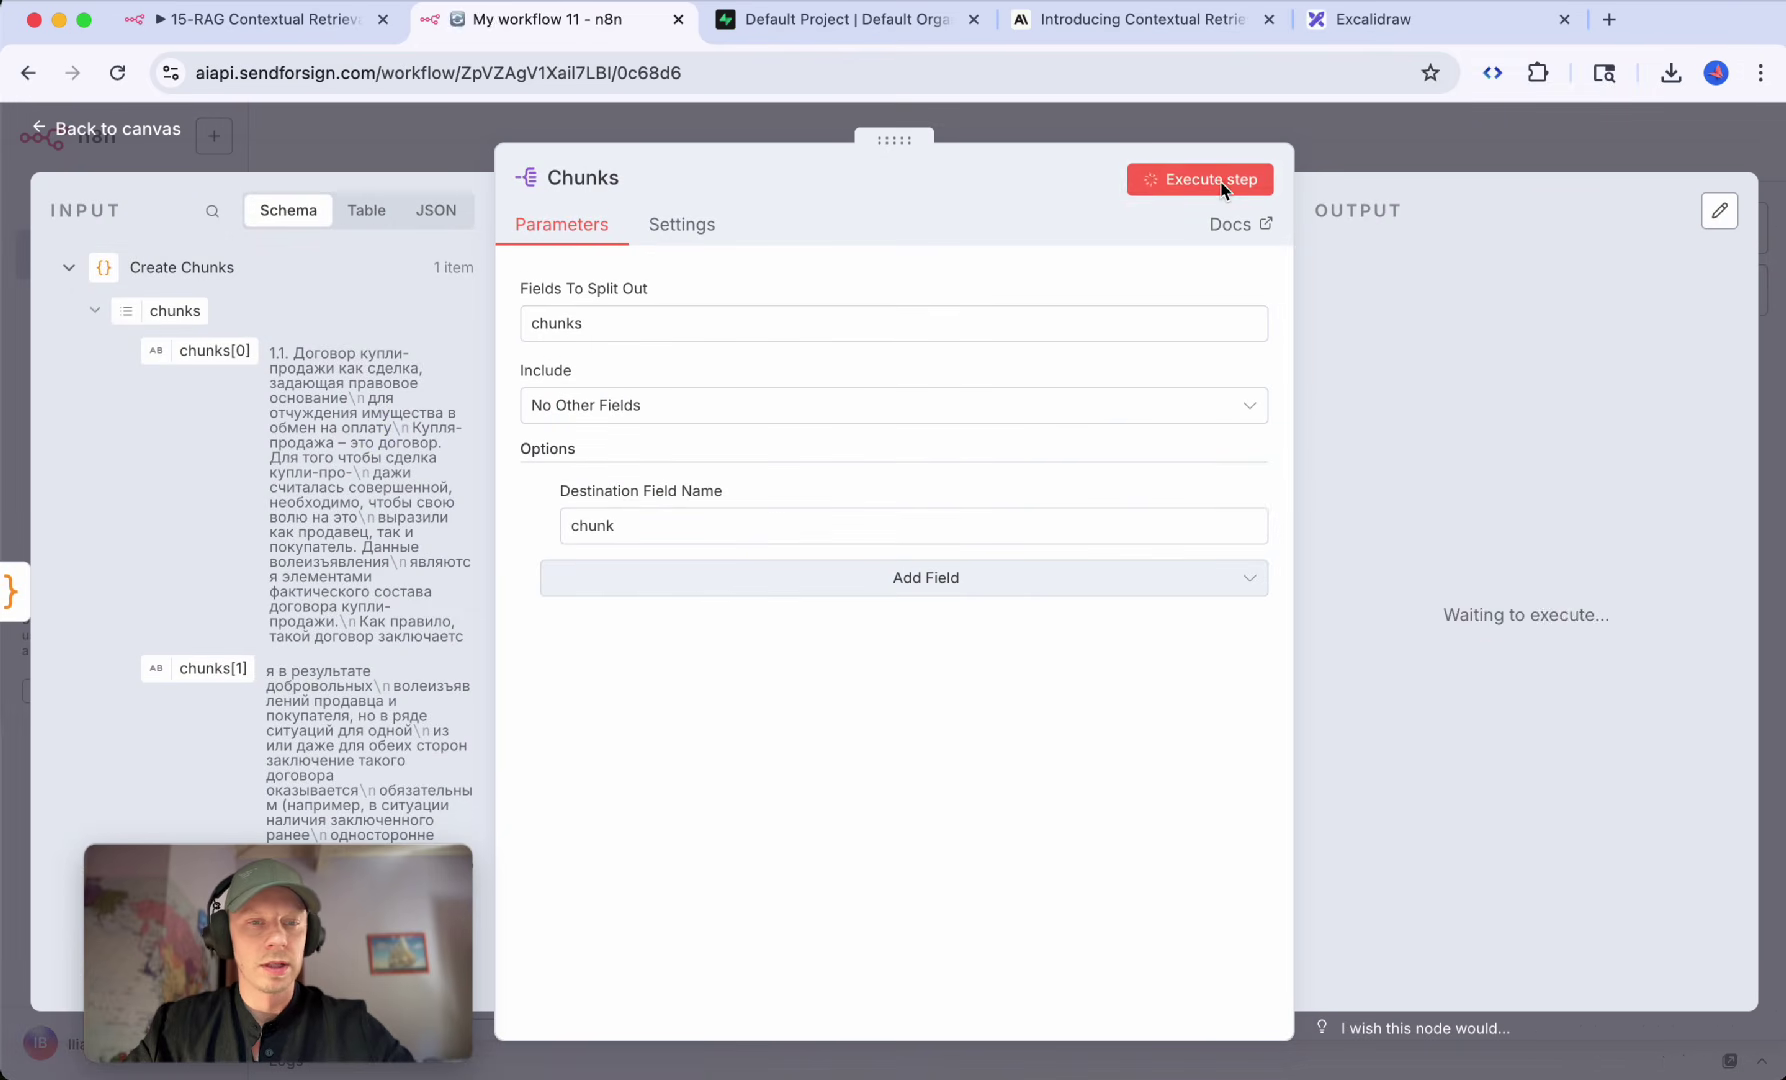
{"action": "left_click_drag", "start_coordinate": [903, 137], "coordinate": [611, 137]}
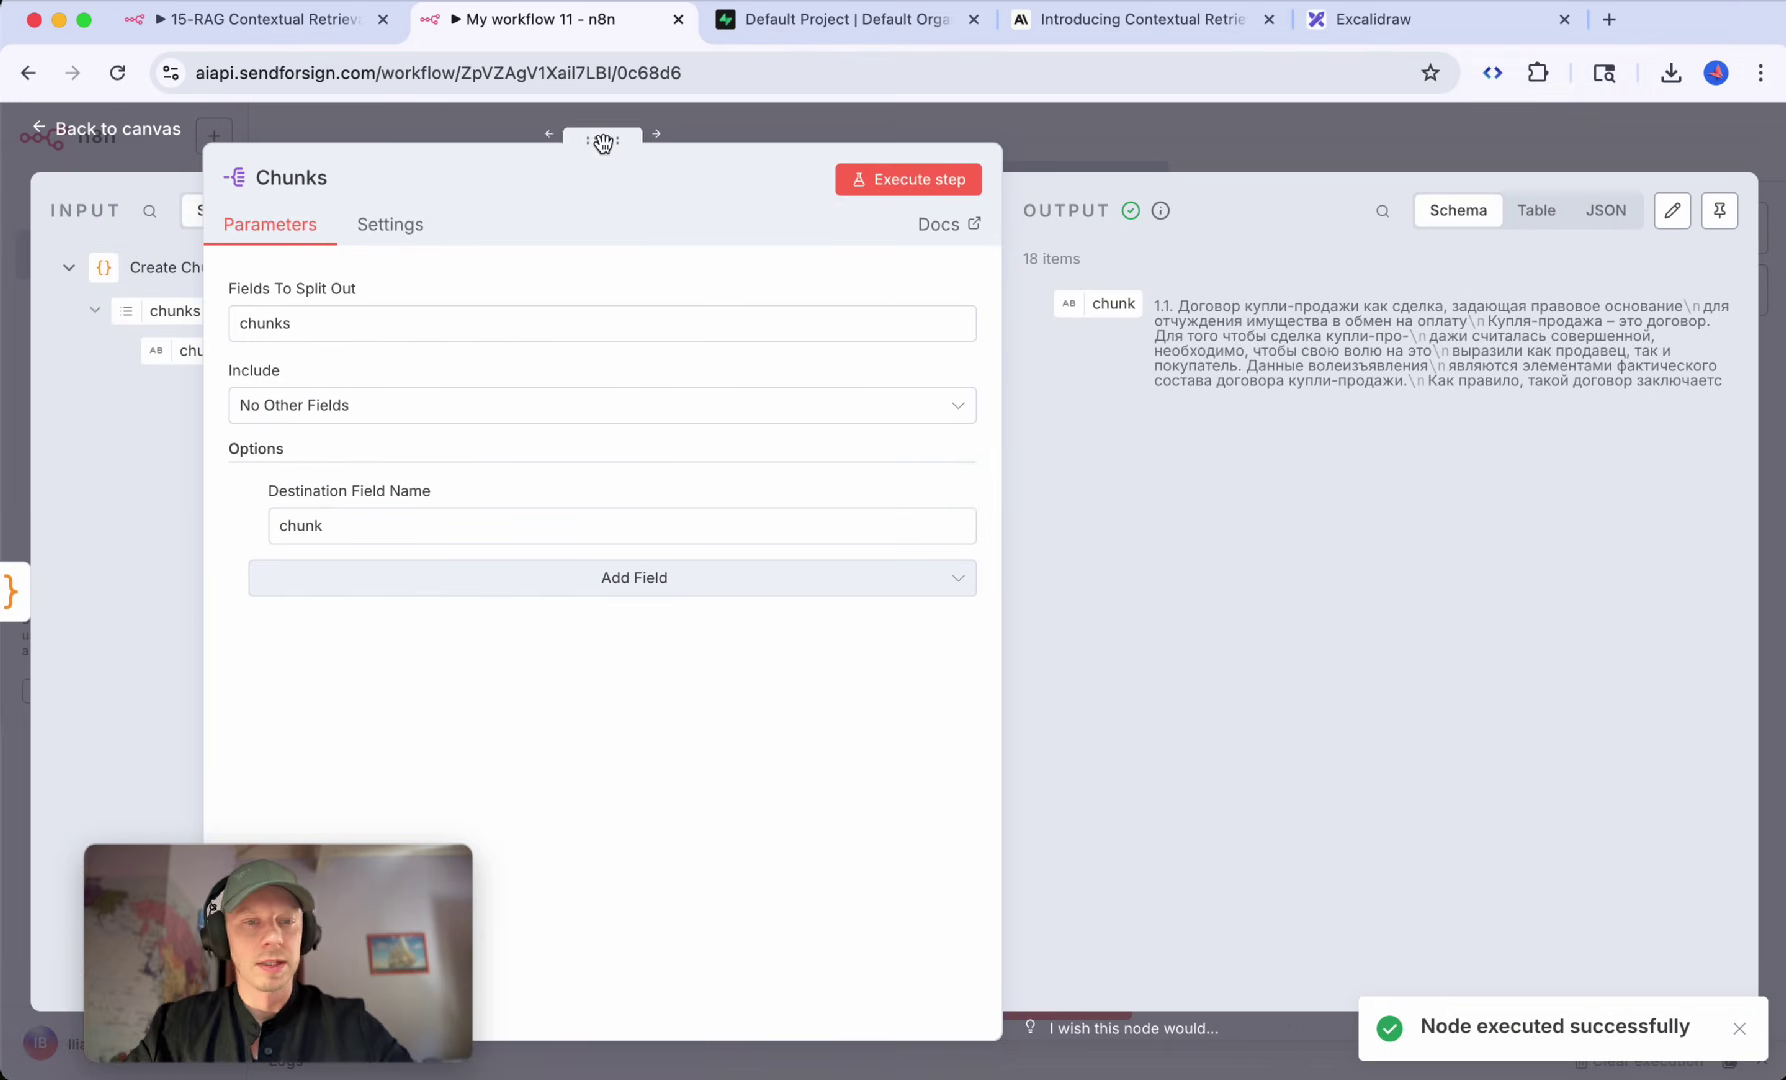
{"action": "left_click", "coordinate": [1537, 212]}
{"action": "left_click", "coordinate": [1606, 210]}
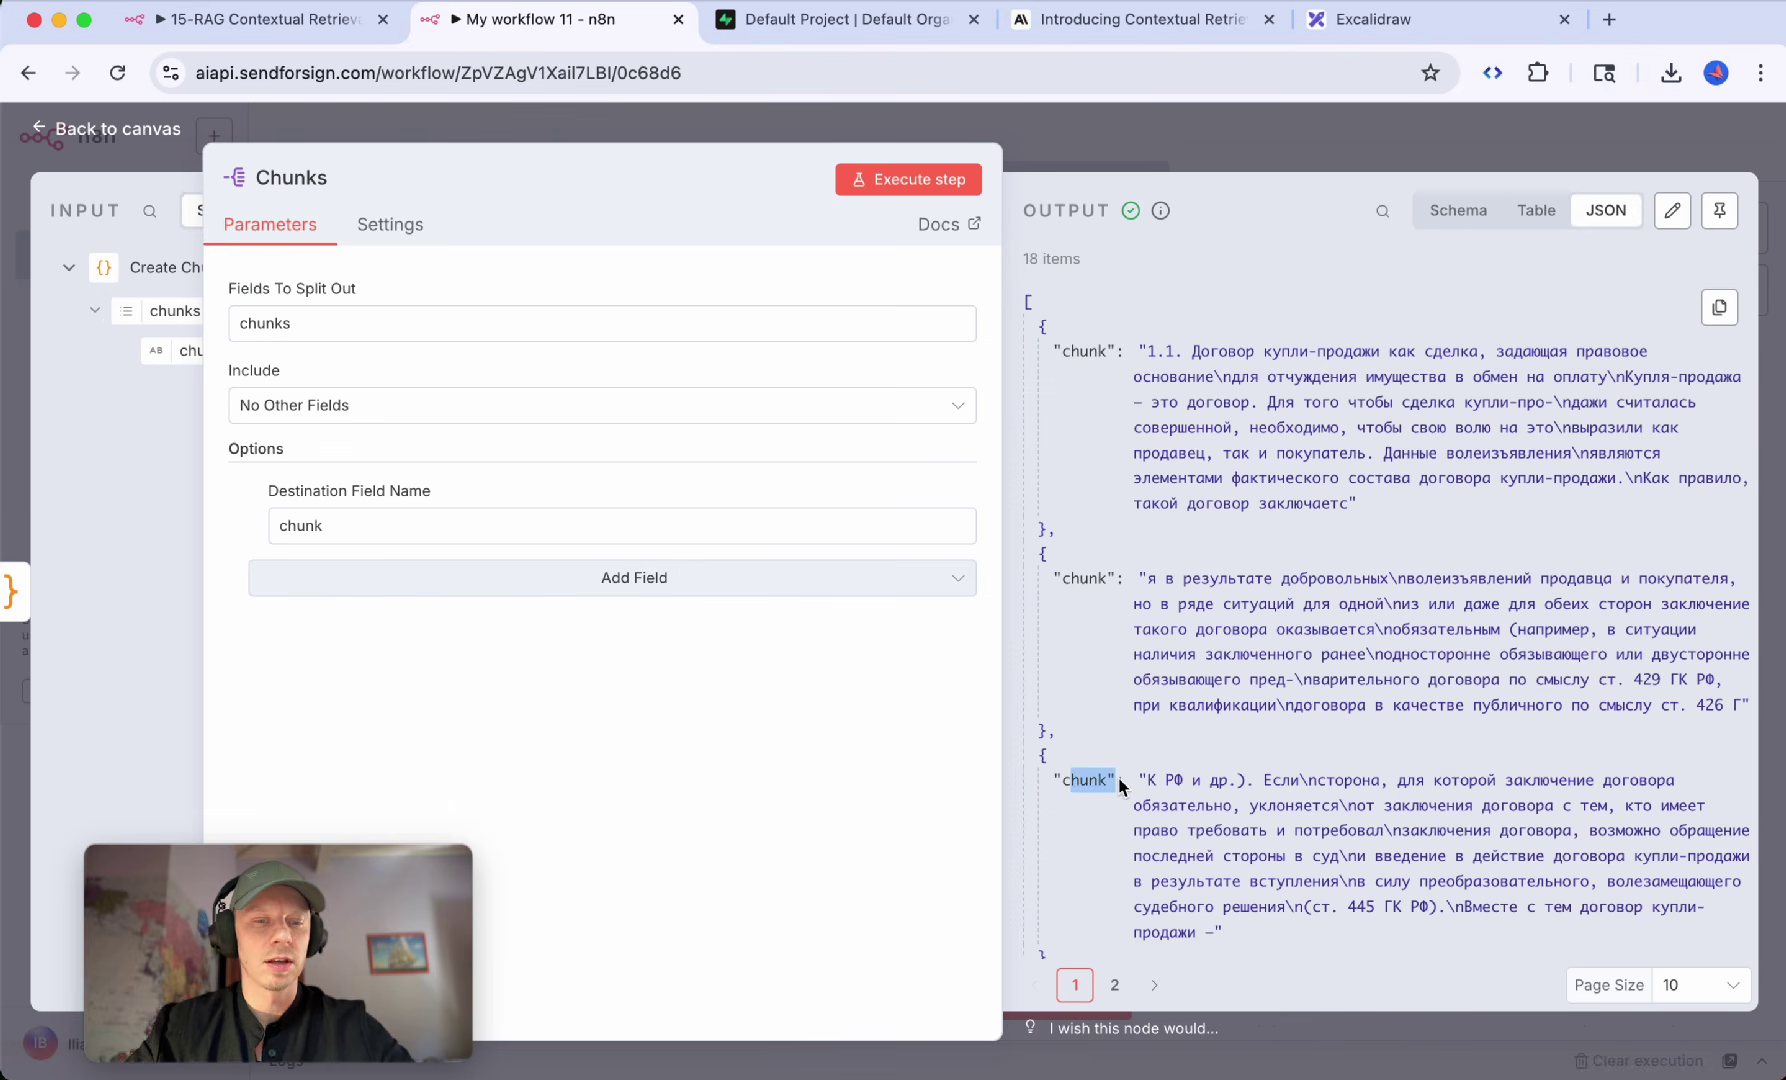
{"action": "scroll", "coordinate": [1290, 530], "scroll_direction": "down", "scroll_amount": 5}
{"action": "left_click_drag", "start_coordinate": [1214, 486], "coordinate": [1380, 507]}
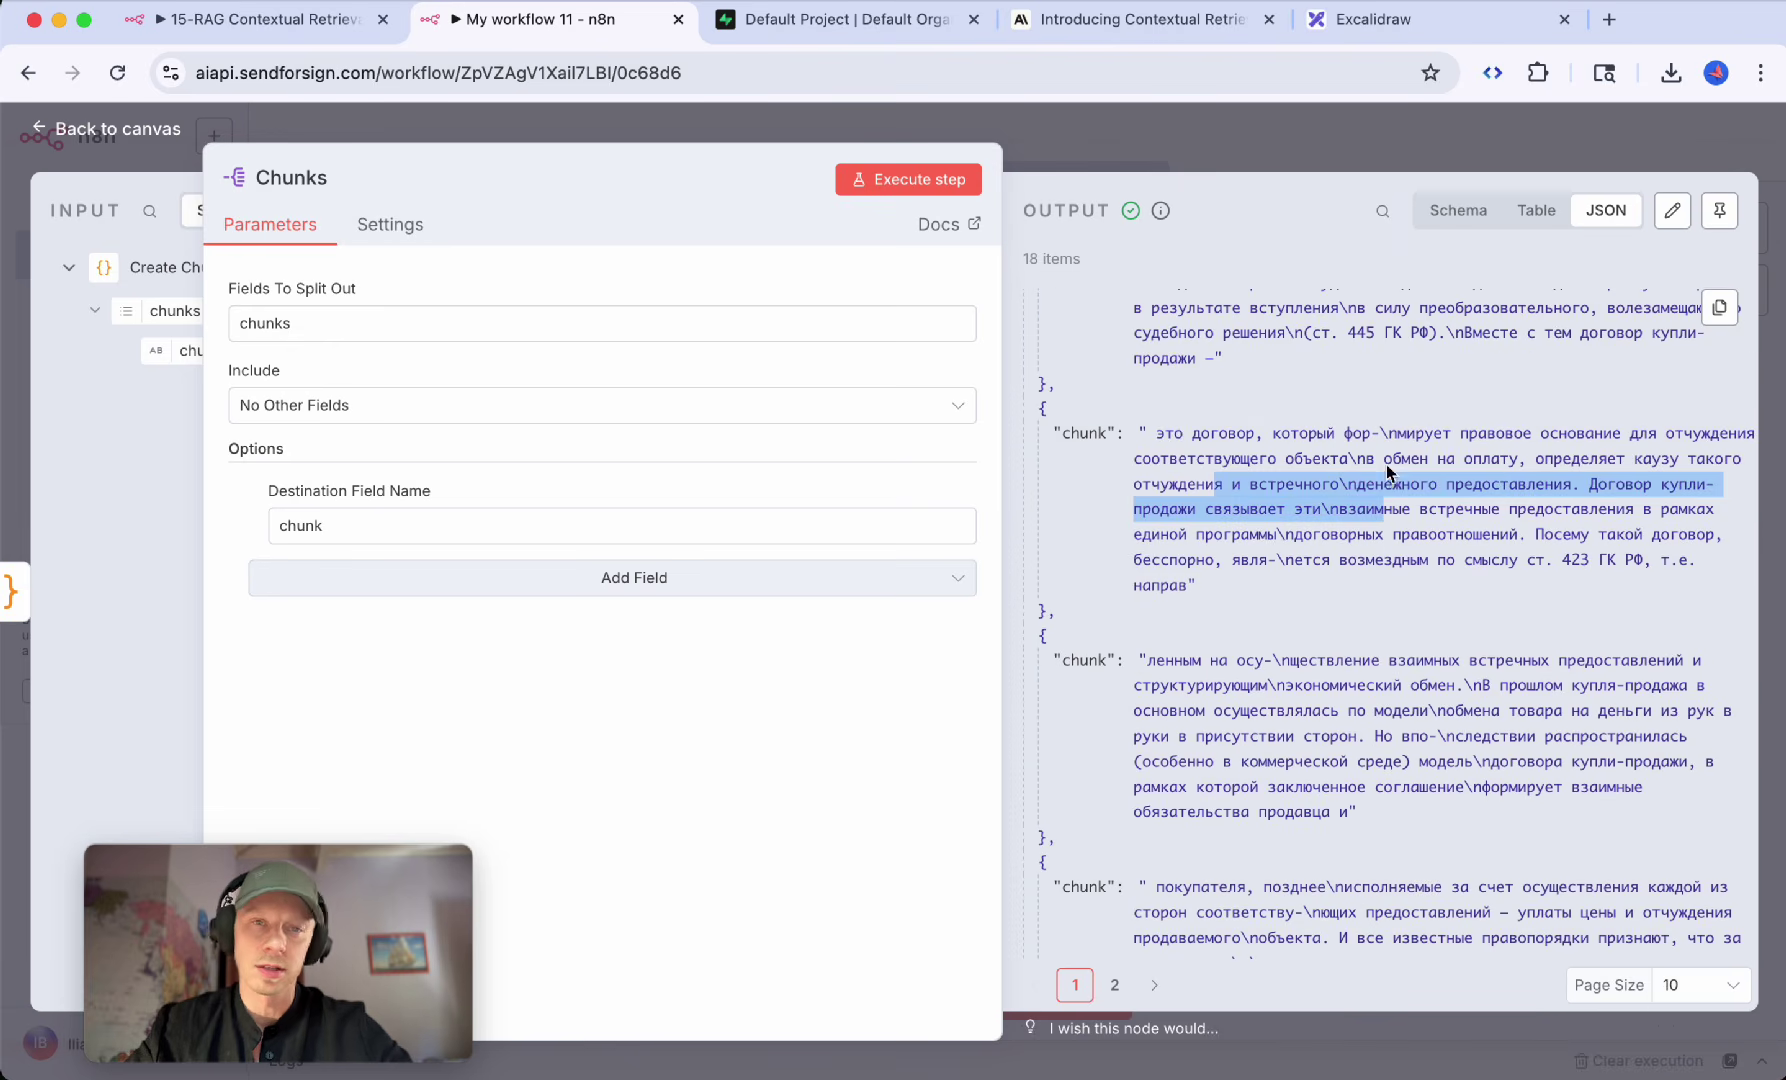
{"action": "left_click", "coordinate": [1353, 149]}
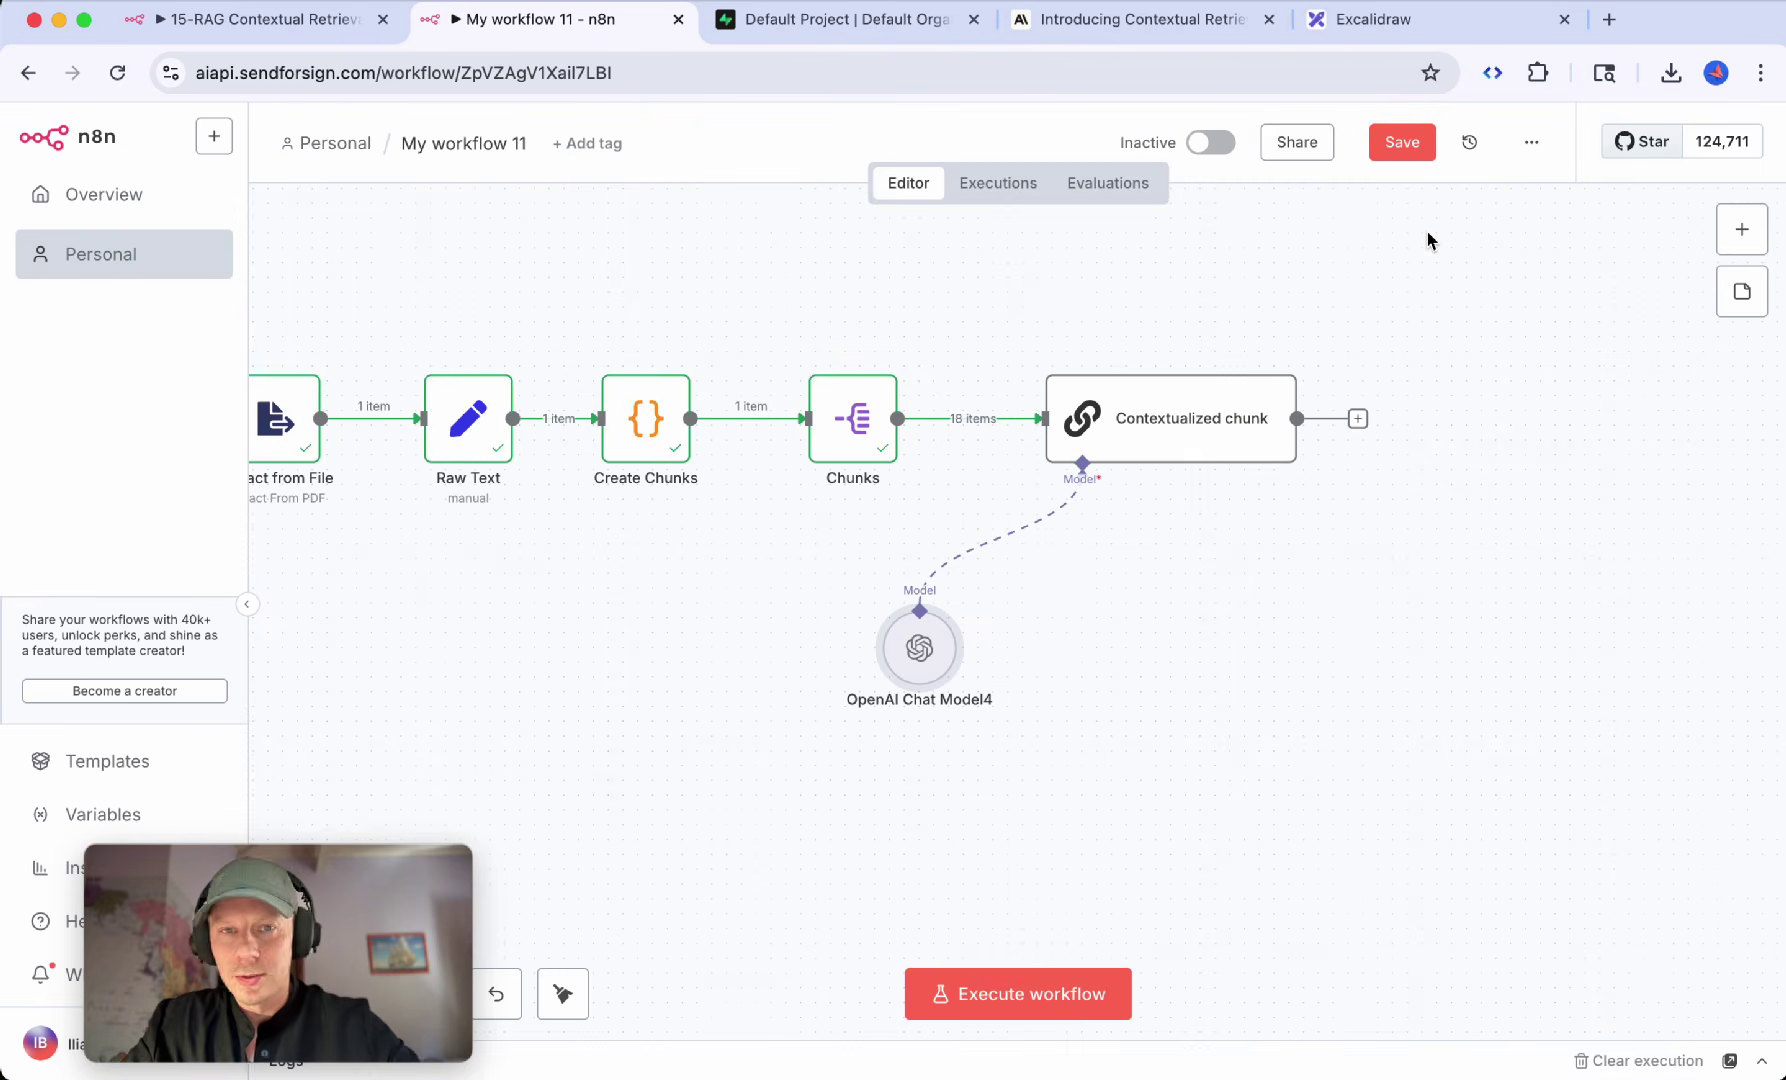
Step: Search the node list for 'chain', then open the Contextualized chunk node
{"action": "left_click", "coordinate": [1740, 232]}
{"action": "type", "text": "cha"}
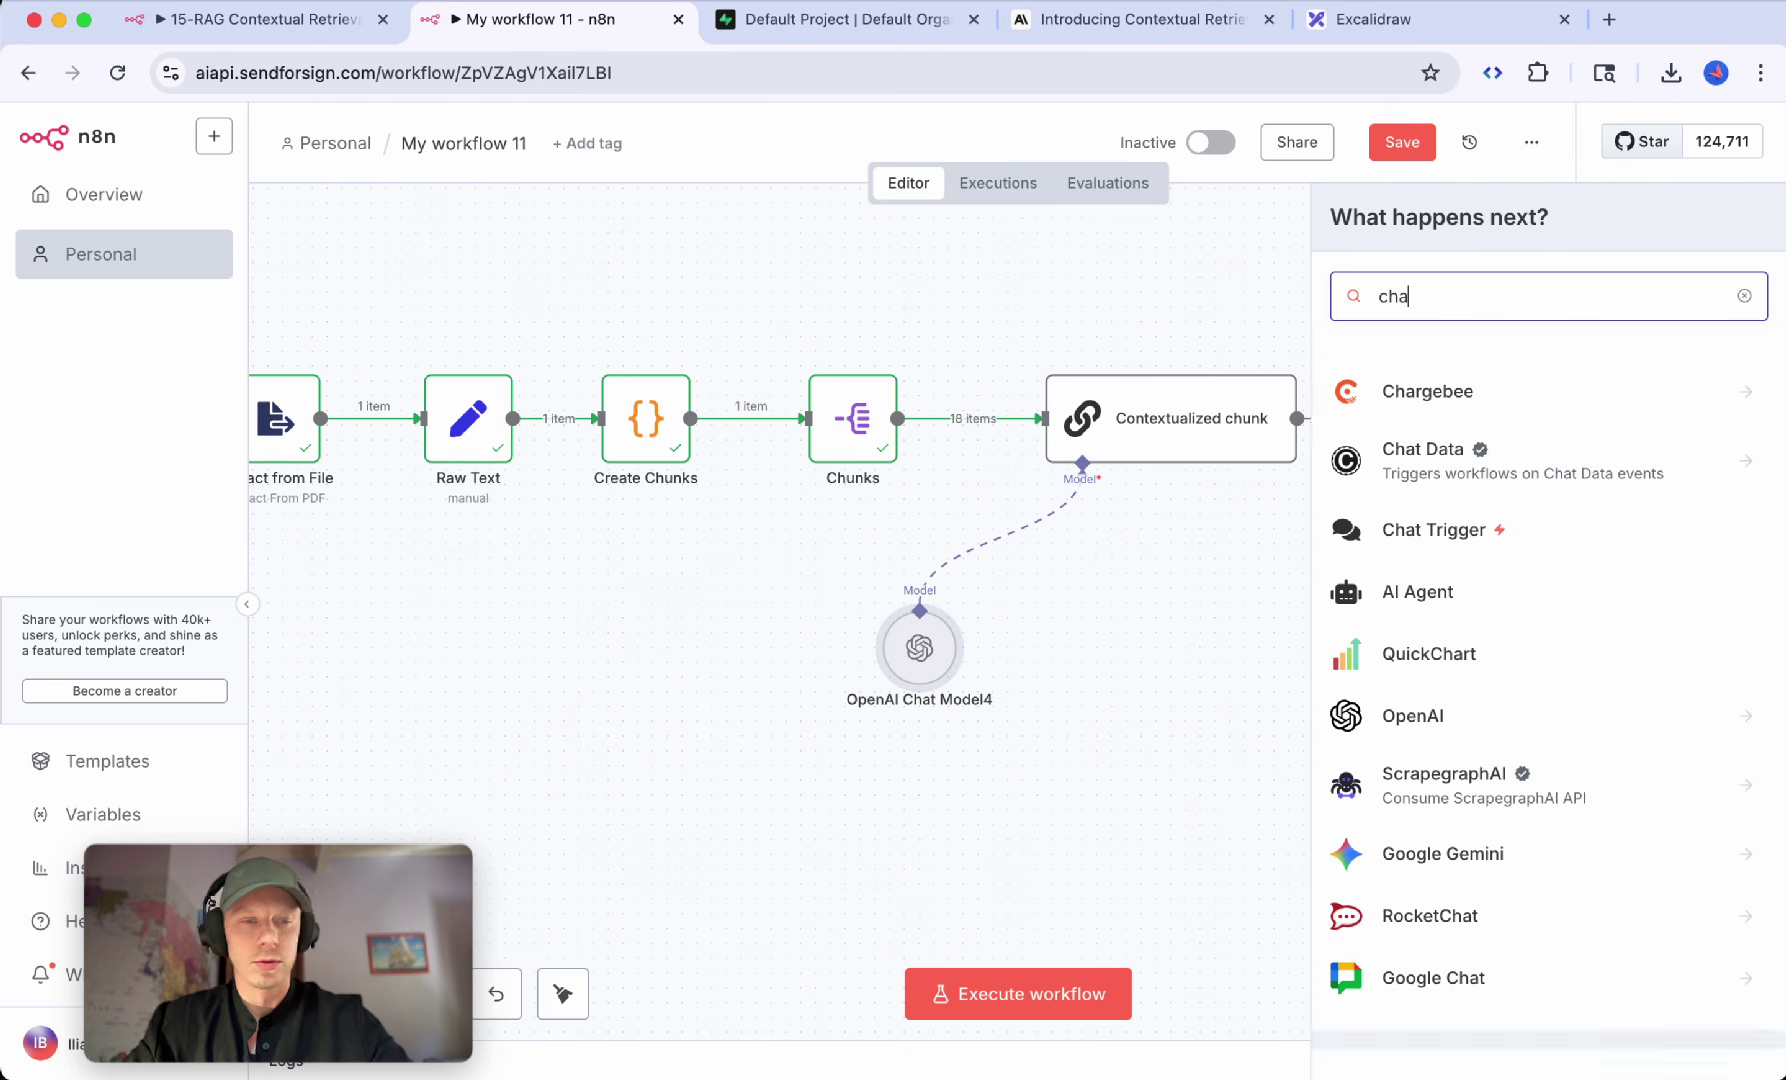
{"action": "key", "text": "BackSpace"}
{"action": "key", "text": "BackSpace"}
{"action": "key", "text": "BackSpace"}
{"action": "type", "text": "chain"}
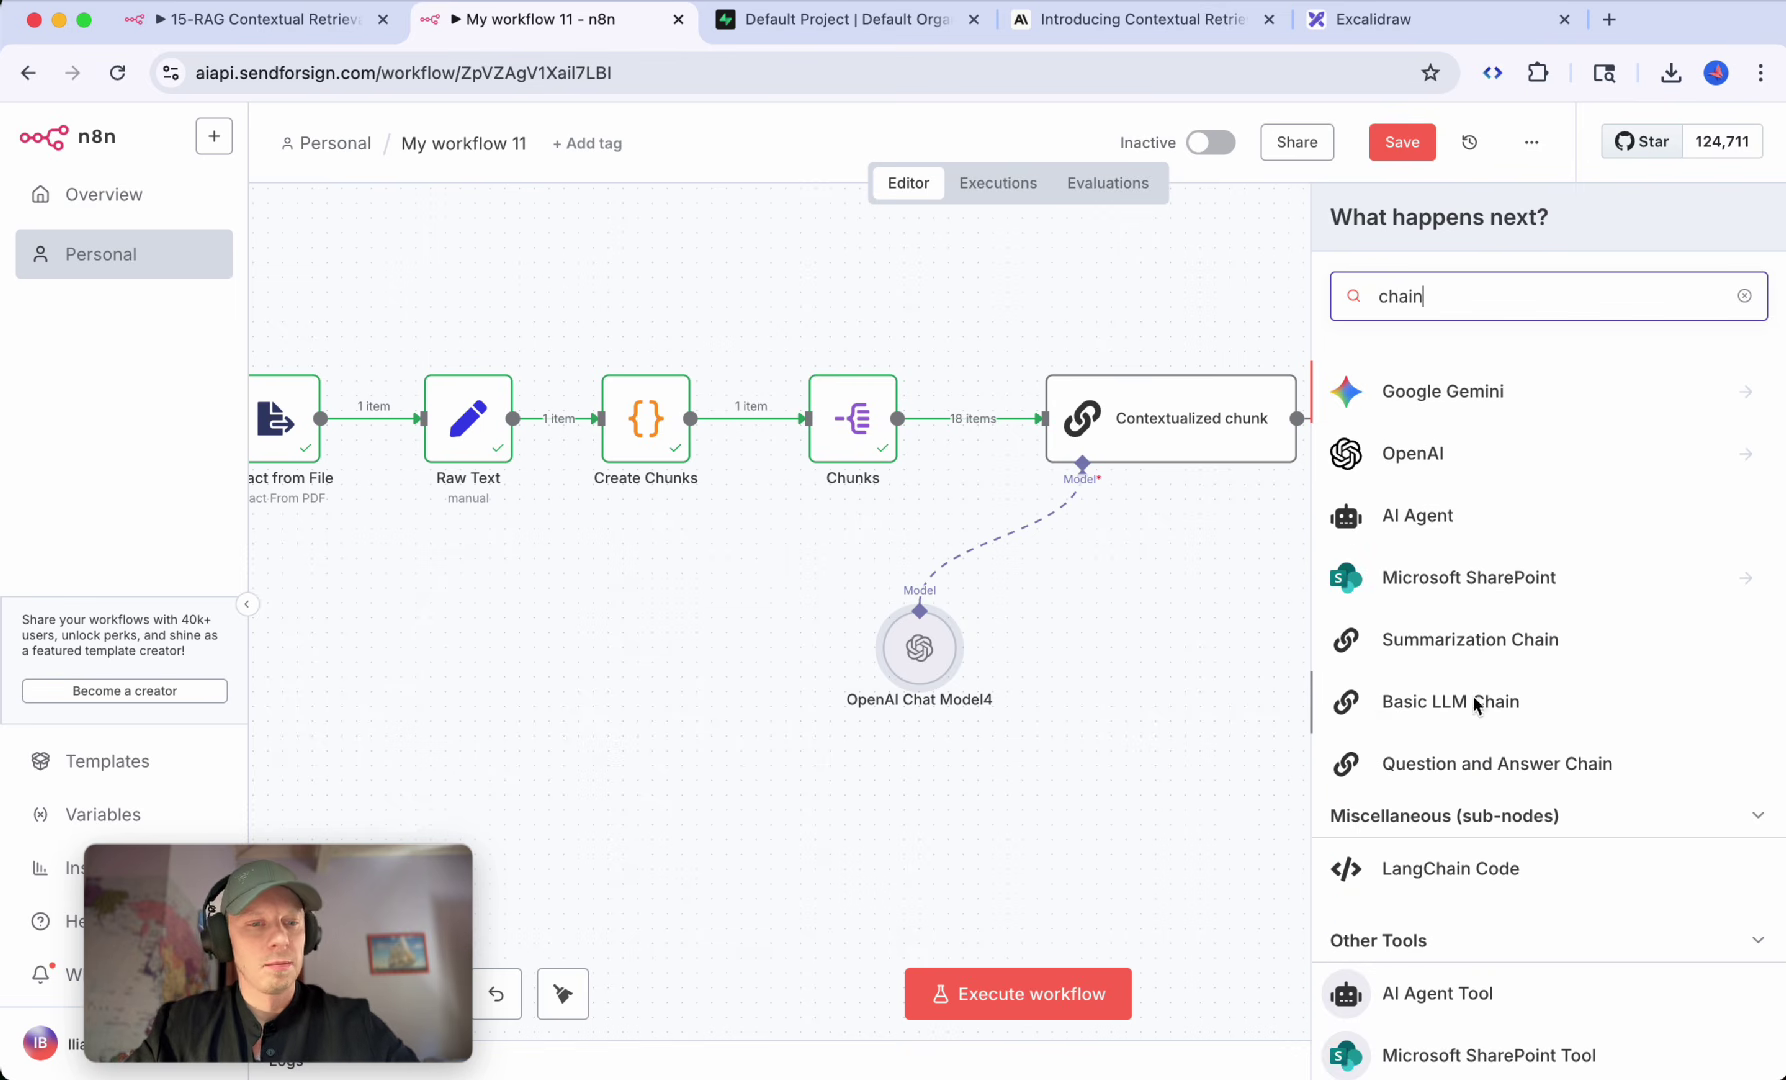
{"action": "key", "text": "Escape"}
{"action": "double_click", "coordinate": [1188, 452]}
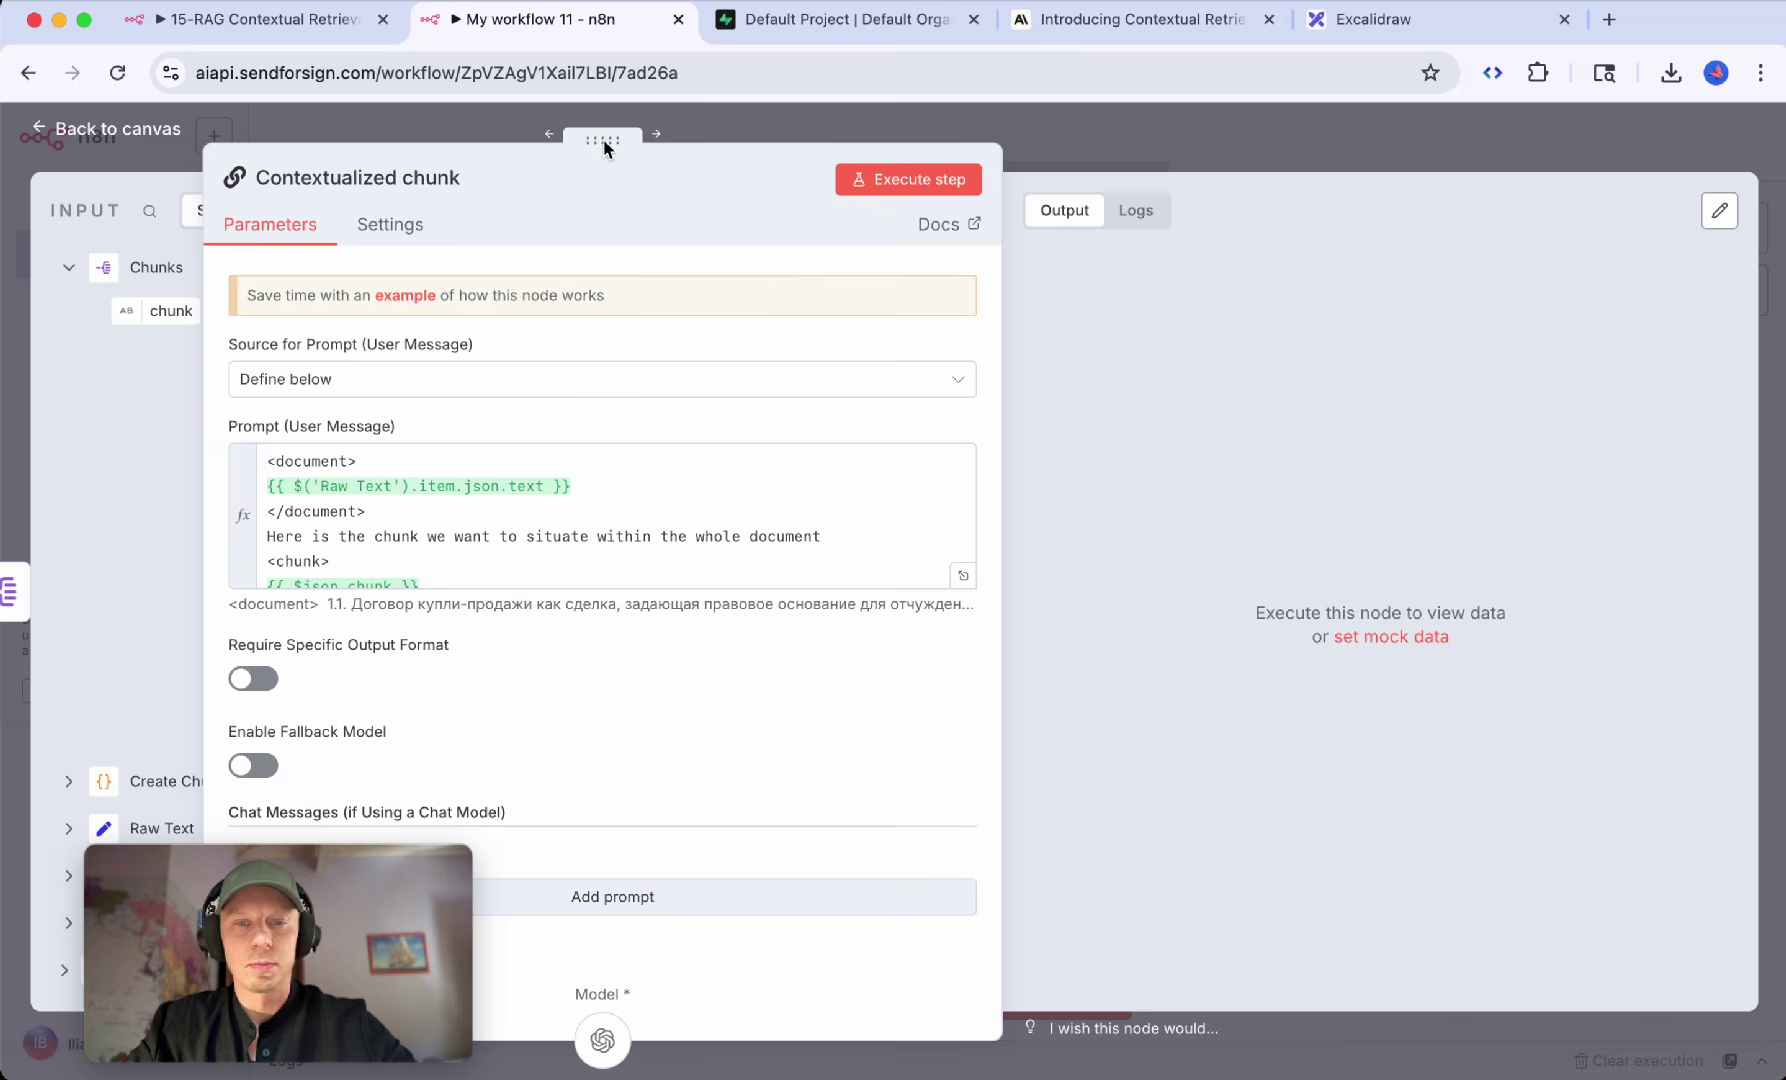
Step: Copy the contextualizing prompt template from Anthropic's Contextual Retrieval article
{"action": "left_click_drag", "start_coordinate": [603, 141], "coordinate": [873, 142]}
{"action": "key", "text": "super+4"}
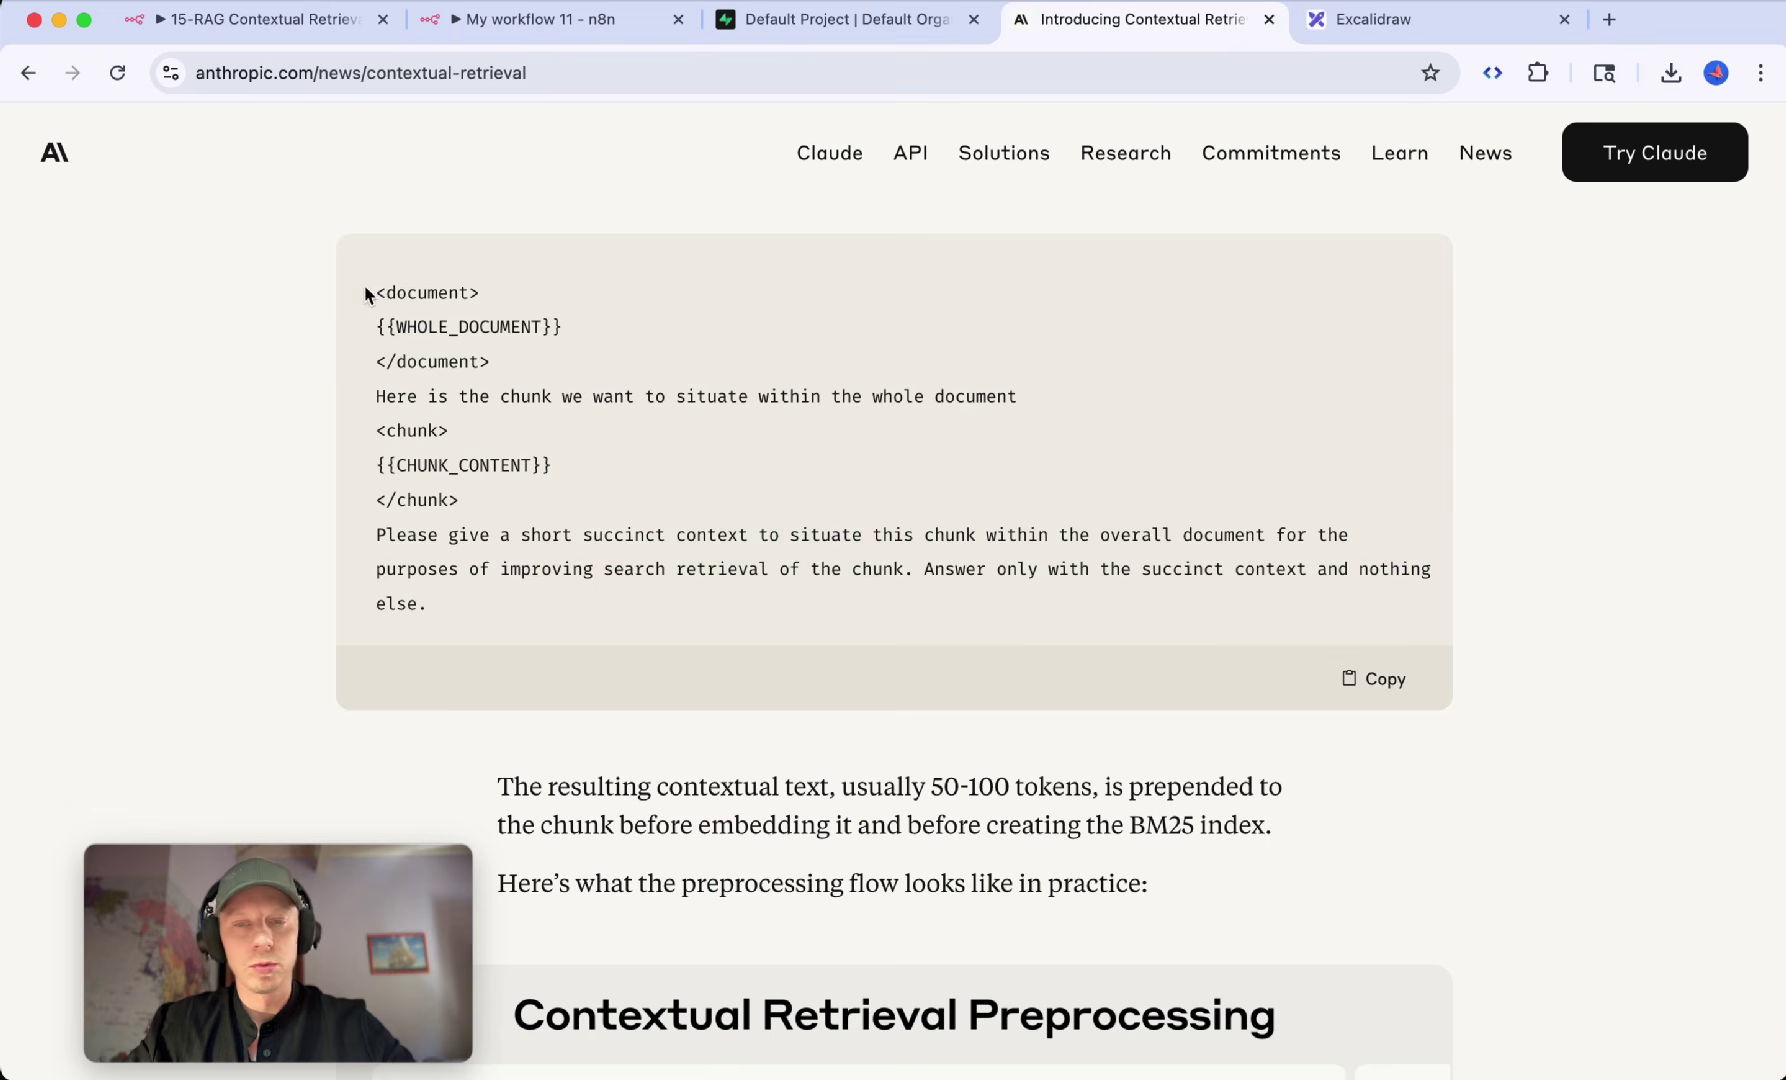
{"action": "left_click_drag", "start_coordinate": [366, 290], "coordinate": [457, 604]}
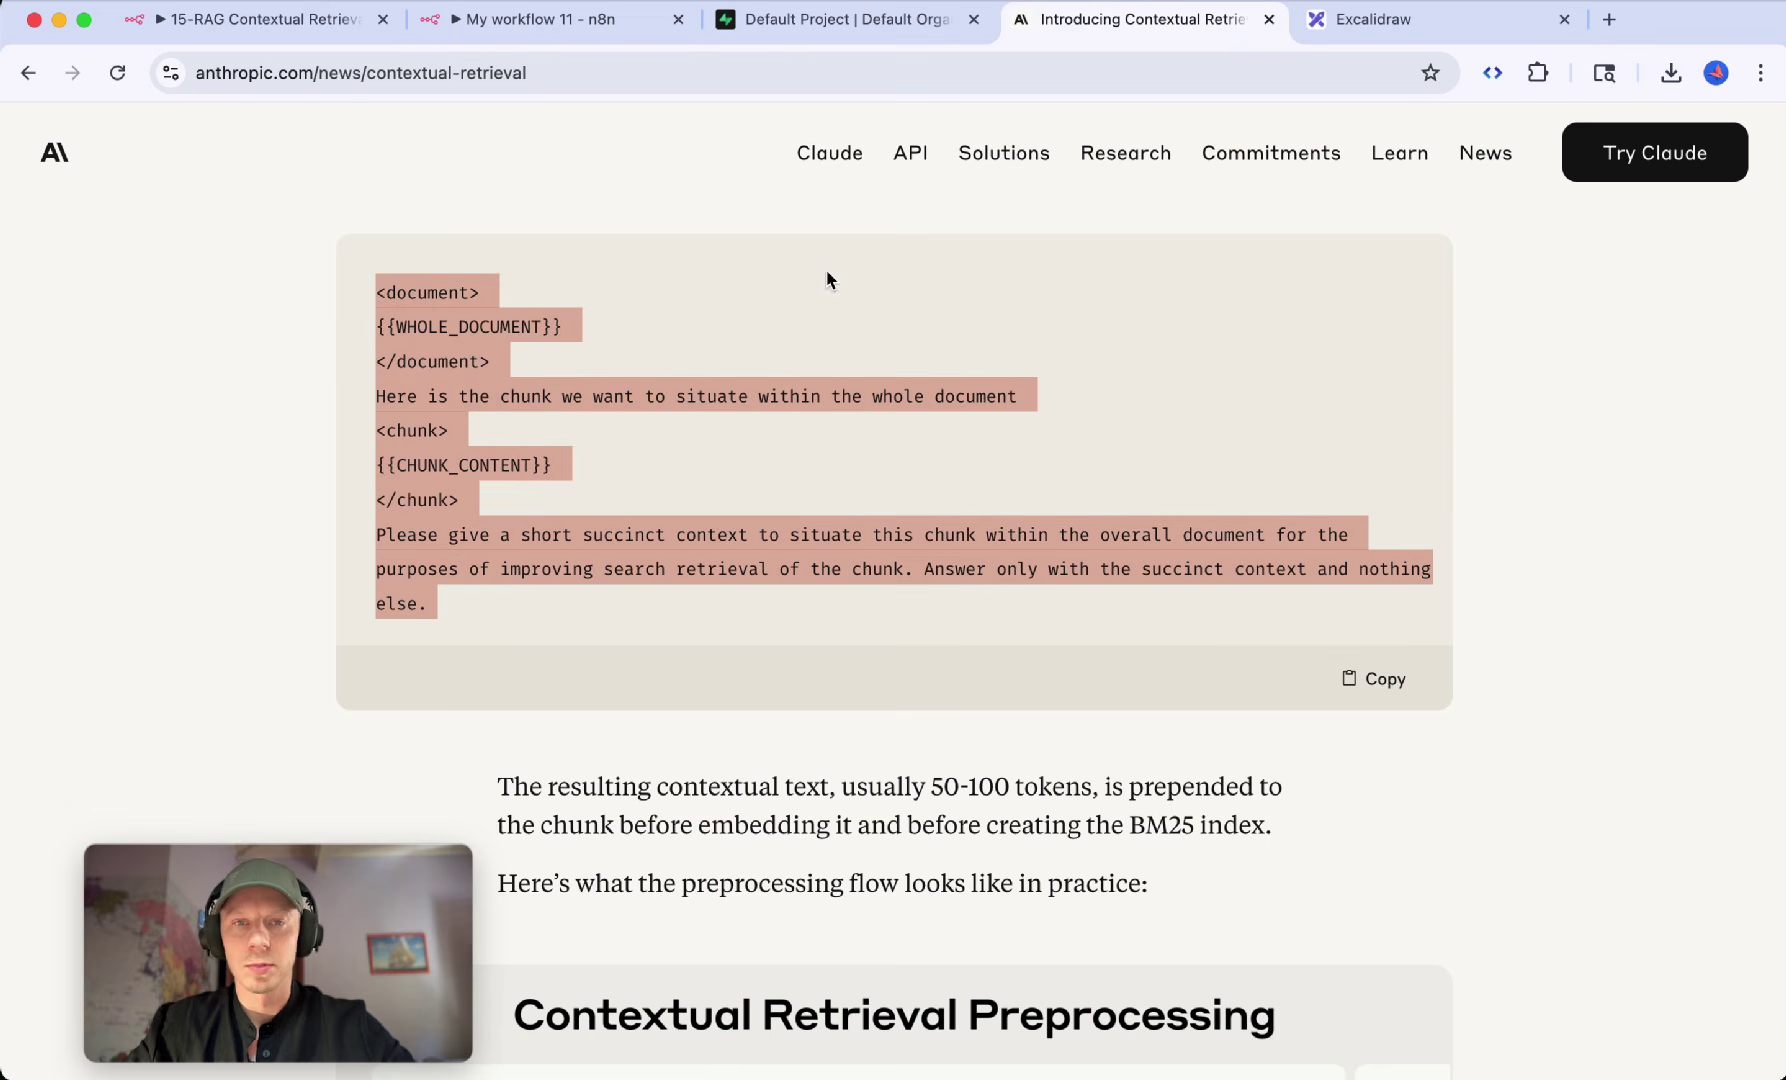
{"action": "key", "text": "super+c"}
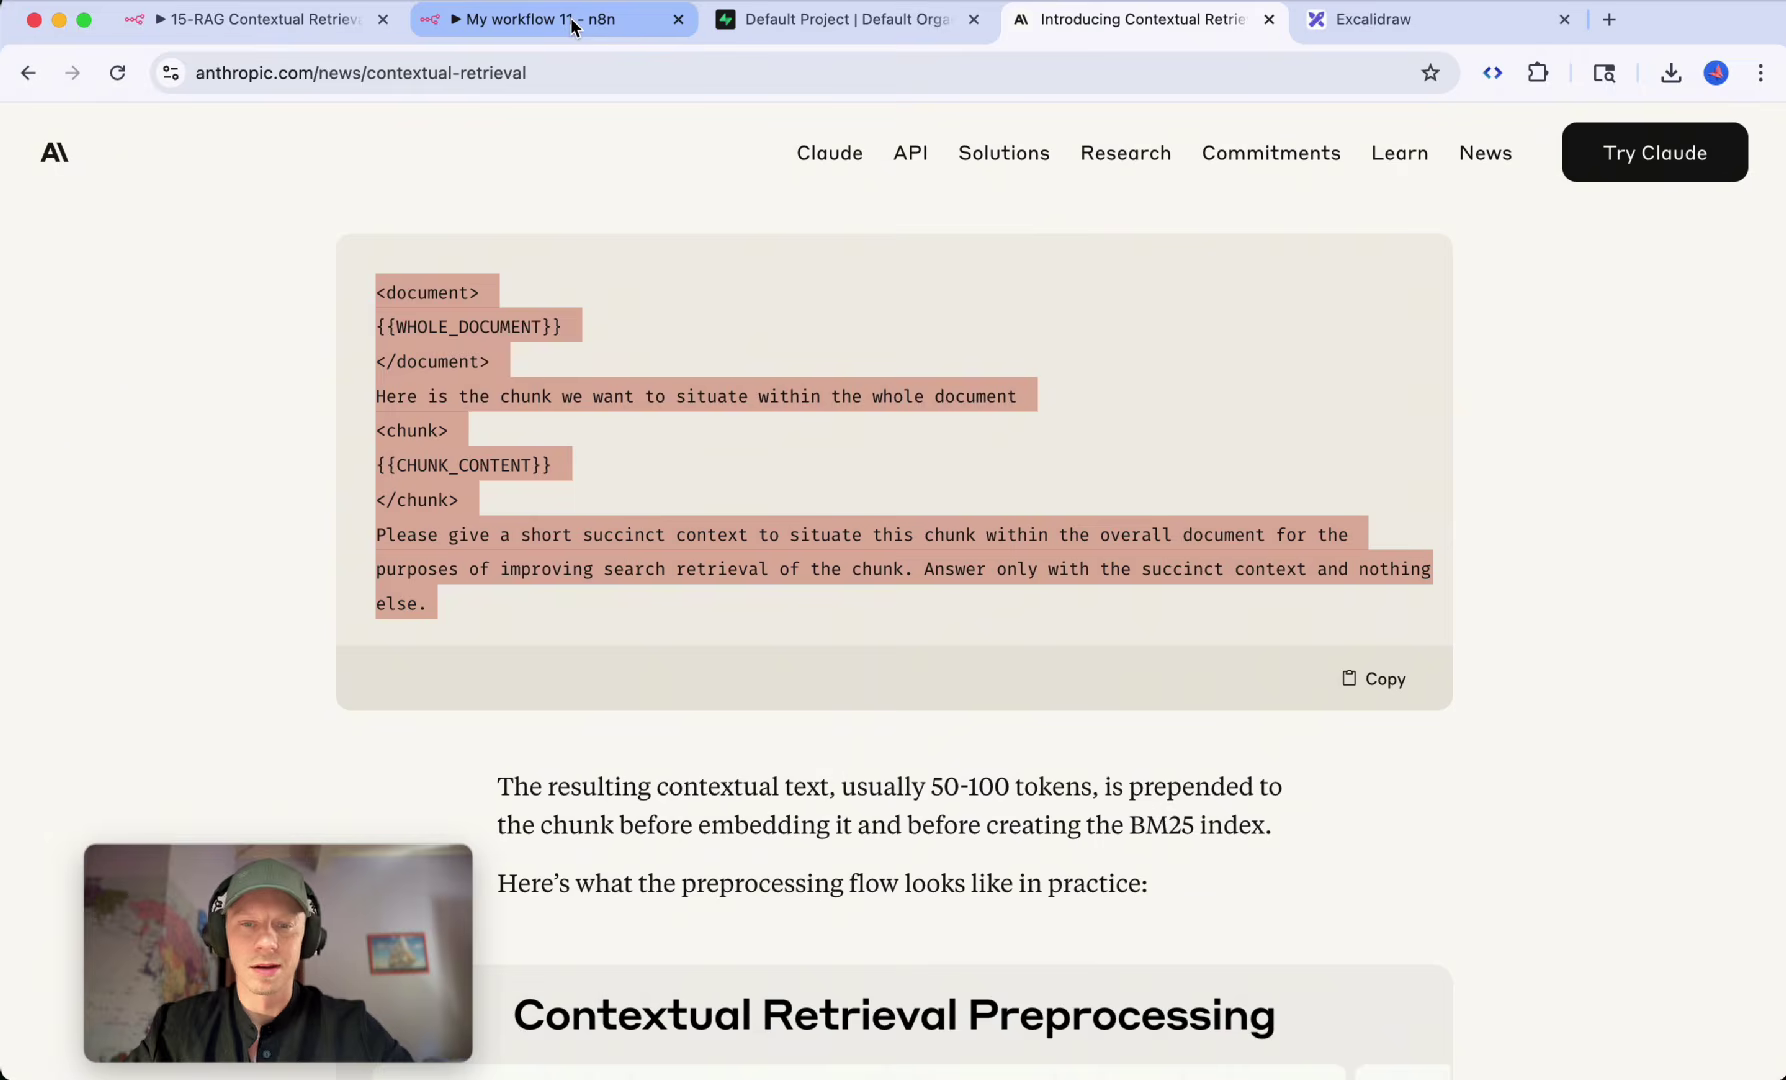
{"action": "left_click", "coordinate": [573, 25]}
Step: Review the prompt in the expression editor: document tags, chunk placeholder, and final instruction
{"action": "left_click", "coordinate": [763, 563]}
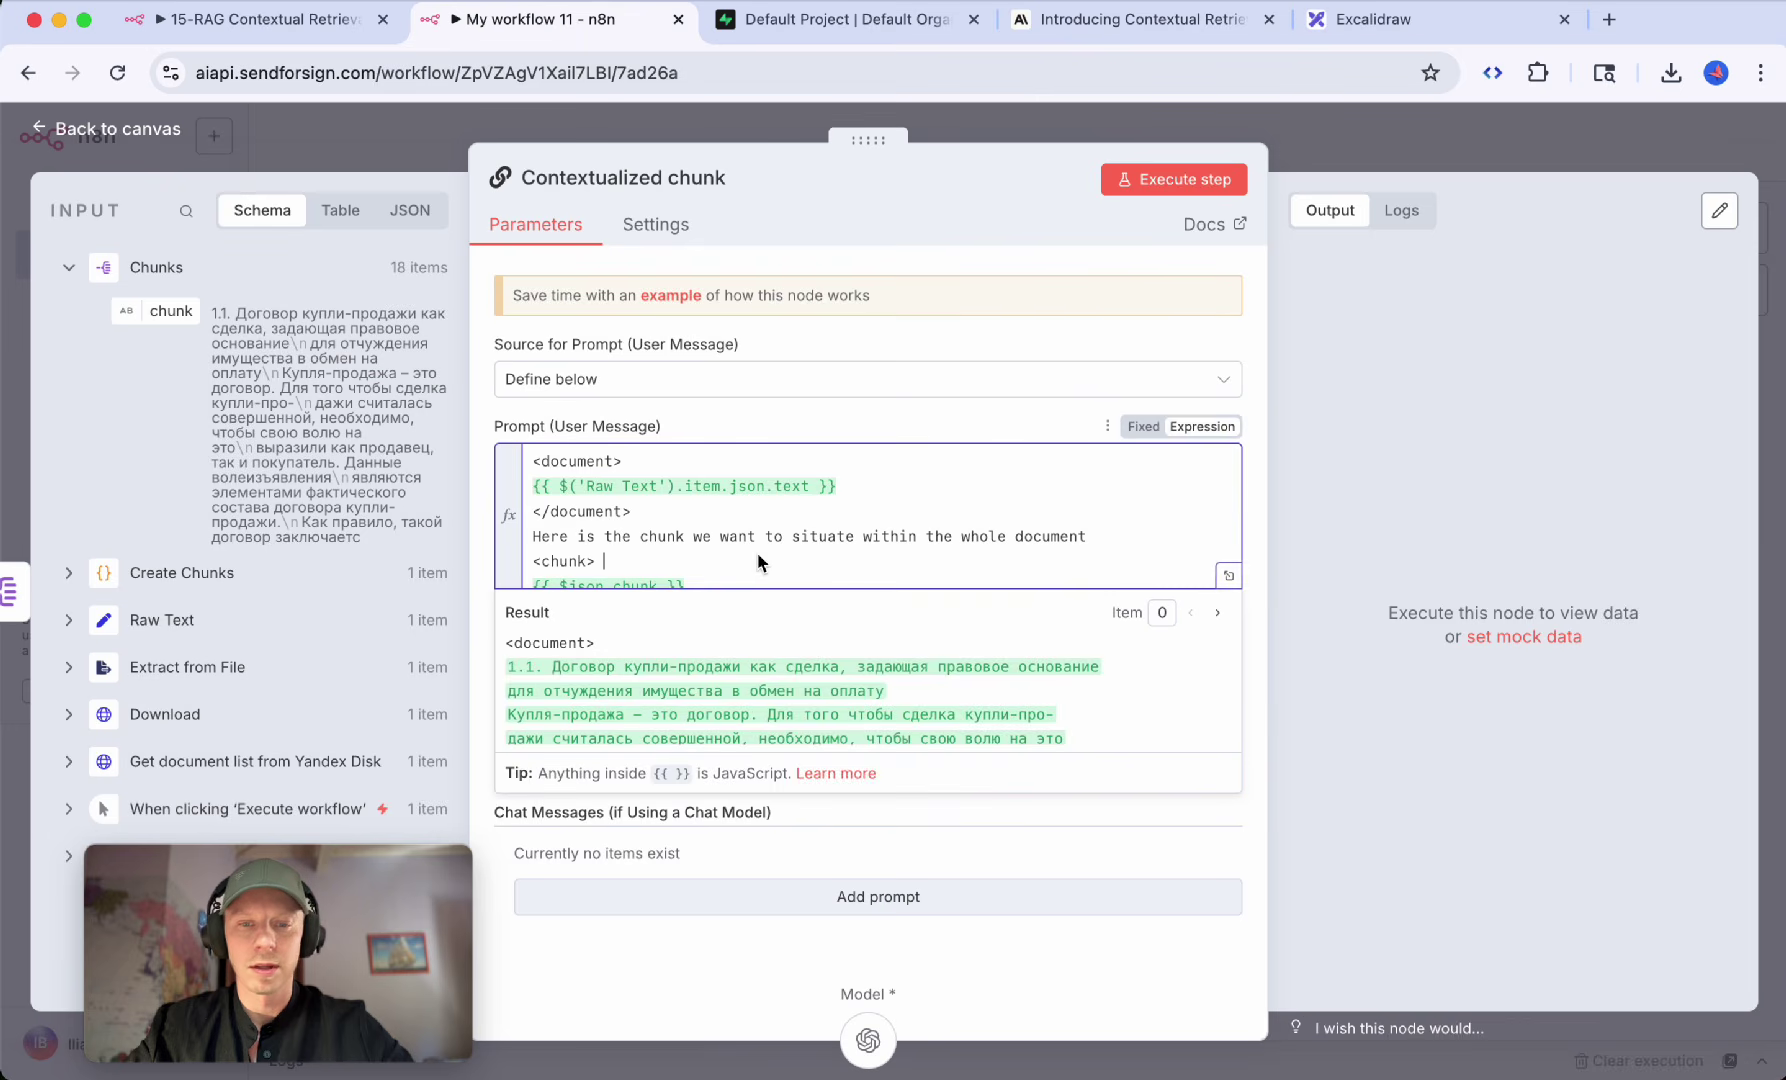
{"action": "left_click", "coordinate": [1228, 572]}
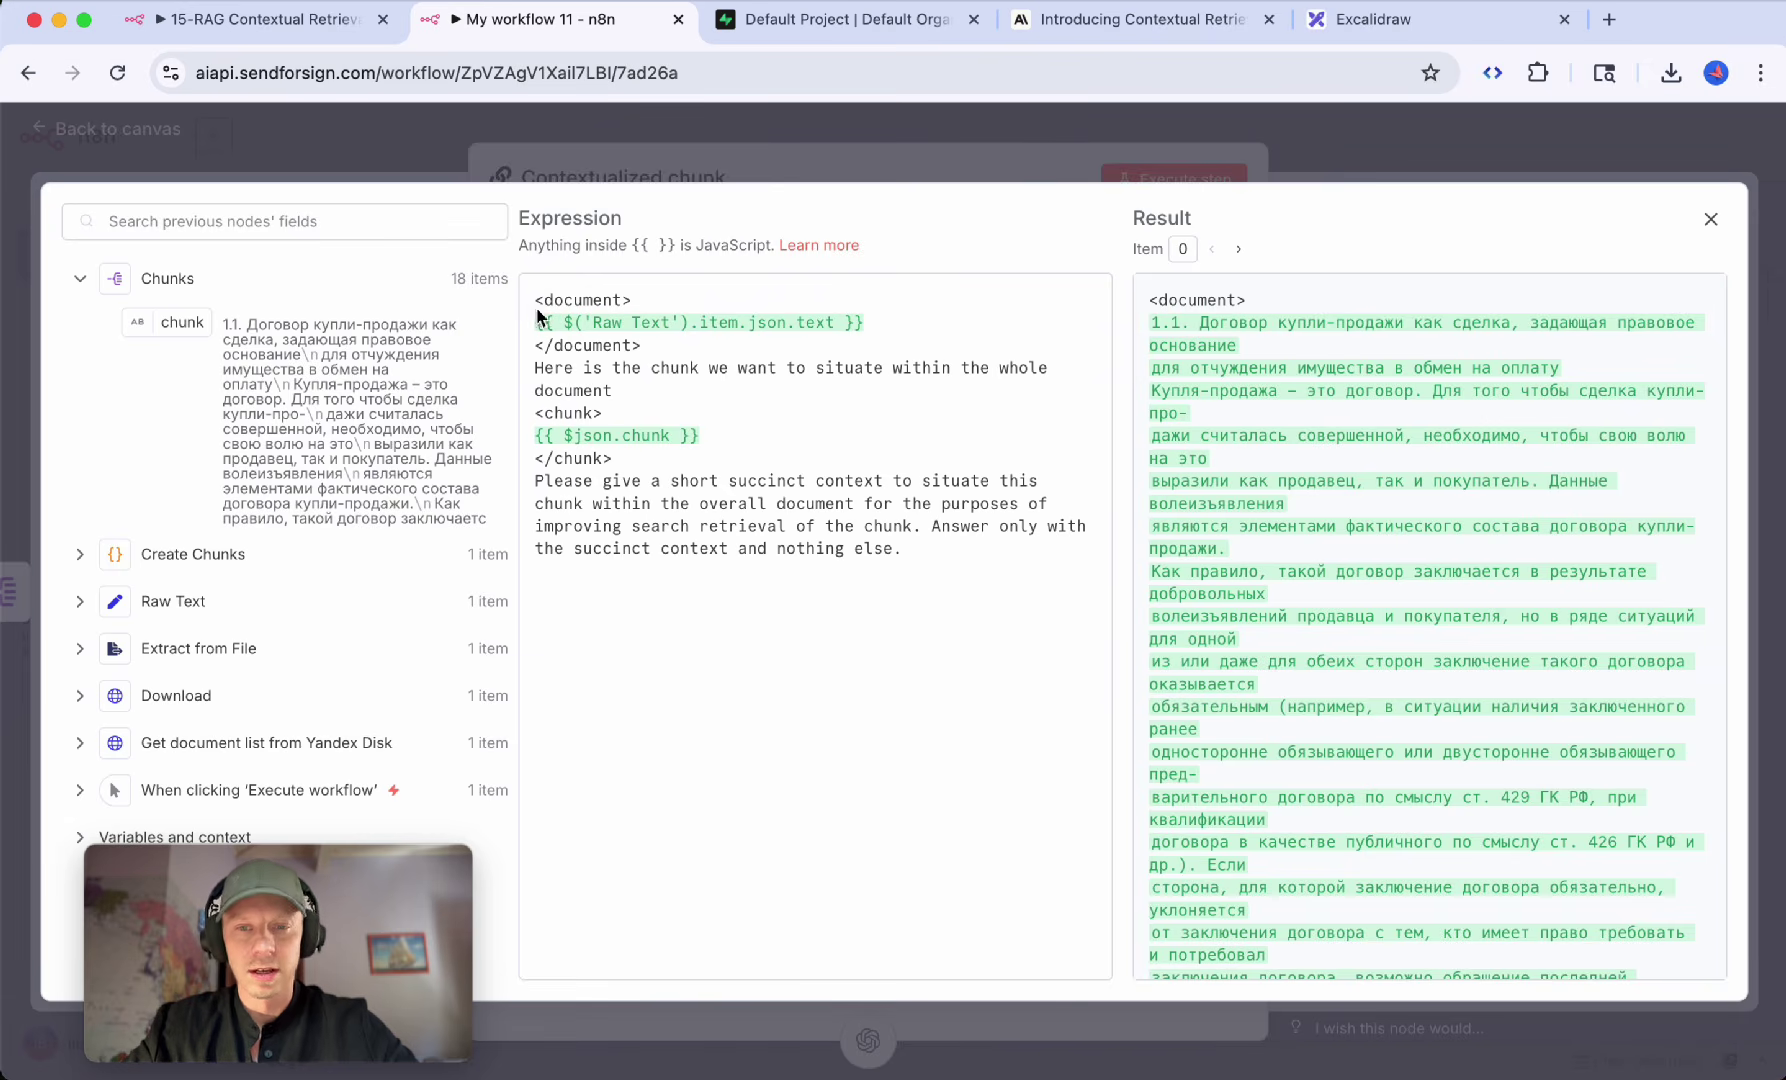
{"action": "left_click_drag", "start_coordinate": [646, 346], "coordinate": [537, 350]}
{"action": "left_click_drag", "start_coordinate": [620, 395], "coordinate": [530, 372]}
{"action": "left_click_drag", "start_coordinate": [618, 463], "coordinate": [534, 413]}
{"action": "left_click_drag", "start_coordinate": [903, 549], "coordinate": [522, 490]}
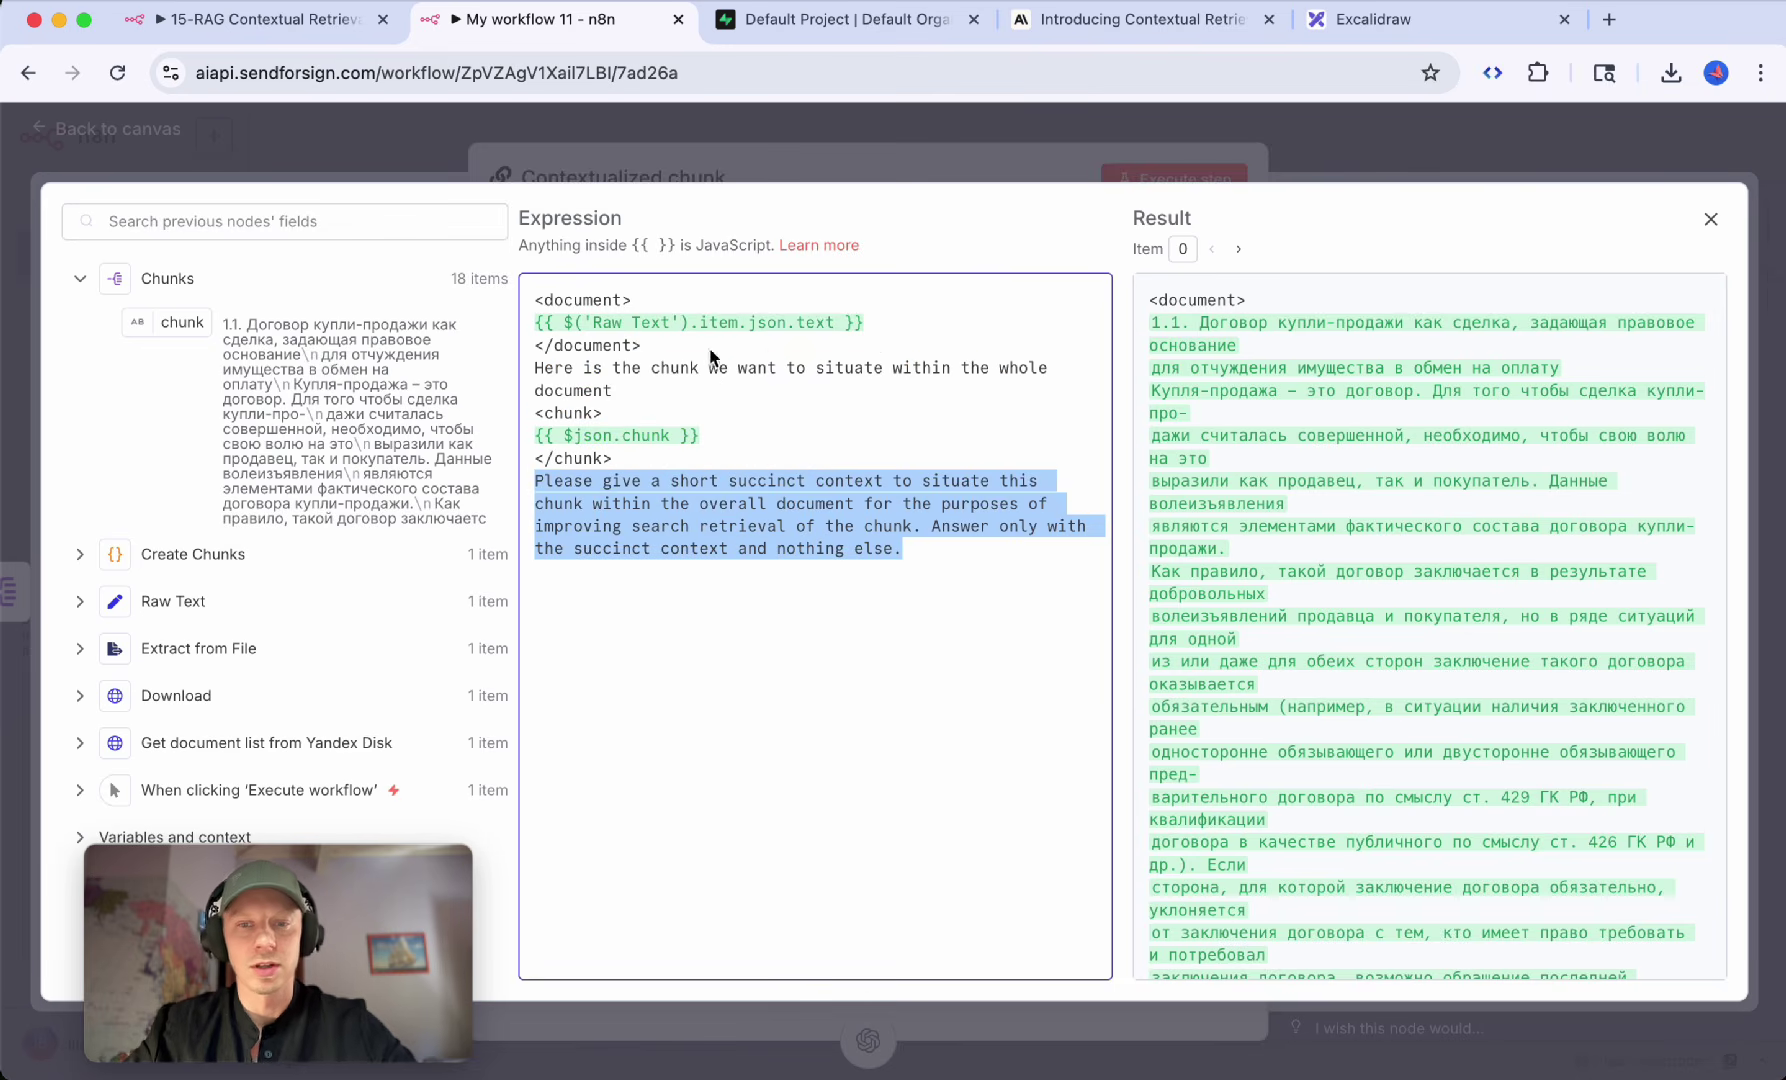
{"action": "key", "text": "Escape"}
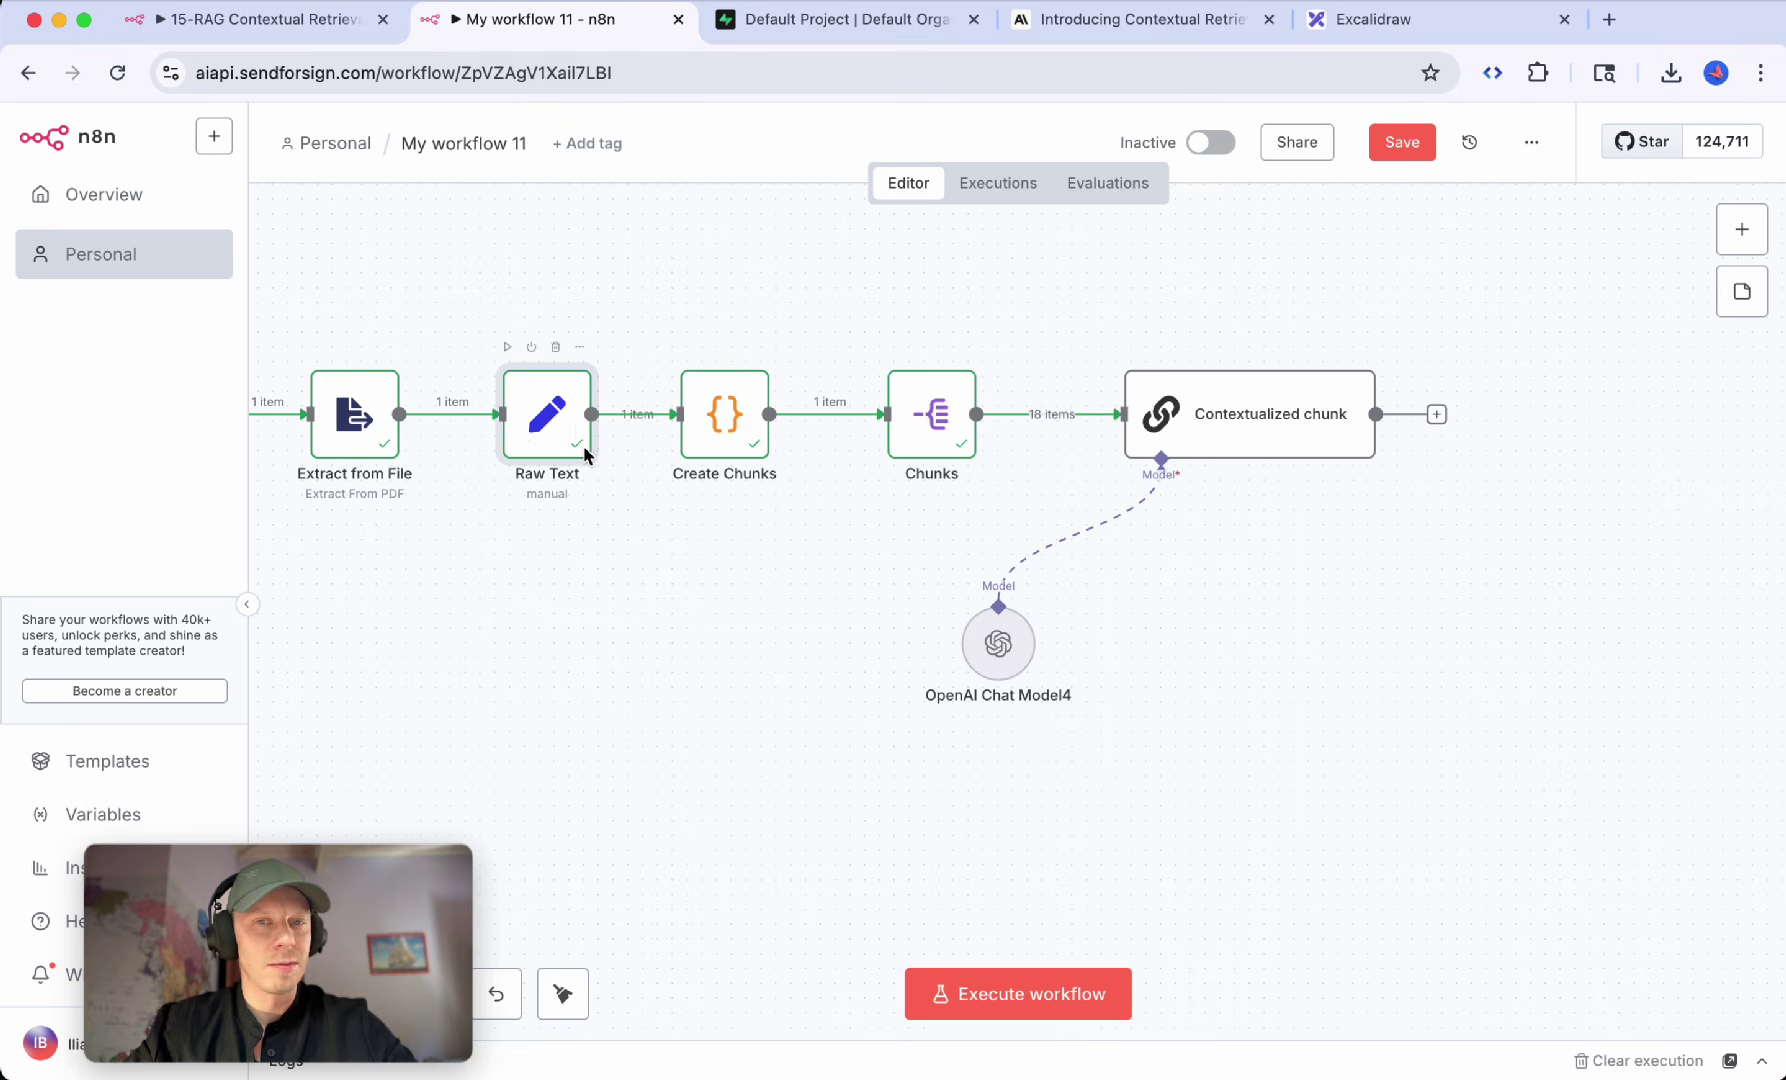
Step: Open the Contextualized chunk node and review the document and chunk expressions in its prompt
{"action": "left_click", "coordinate": [931, 413]}
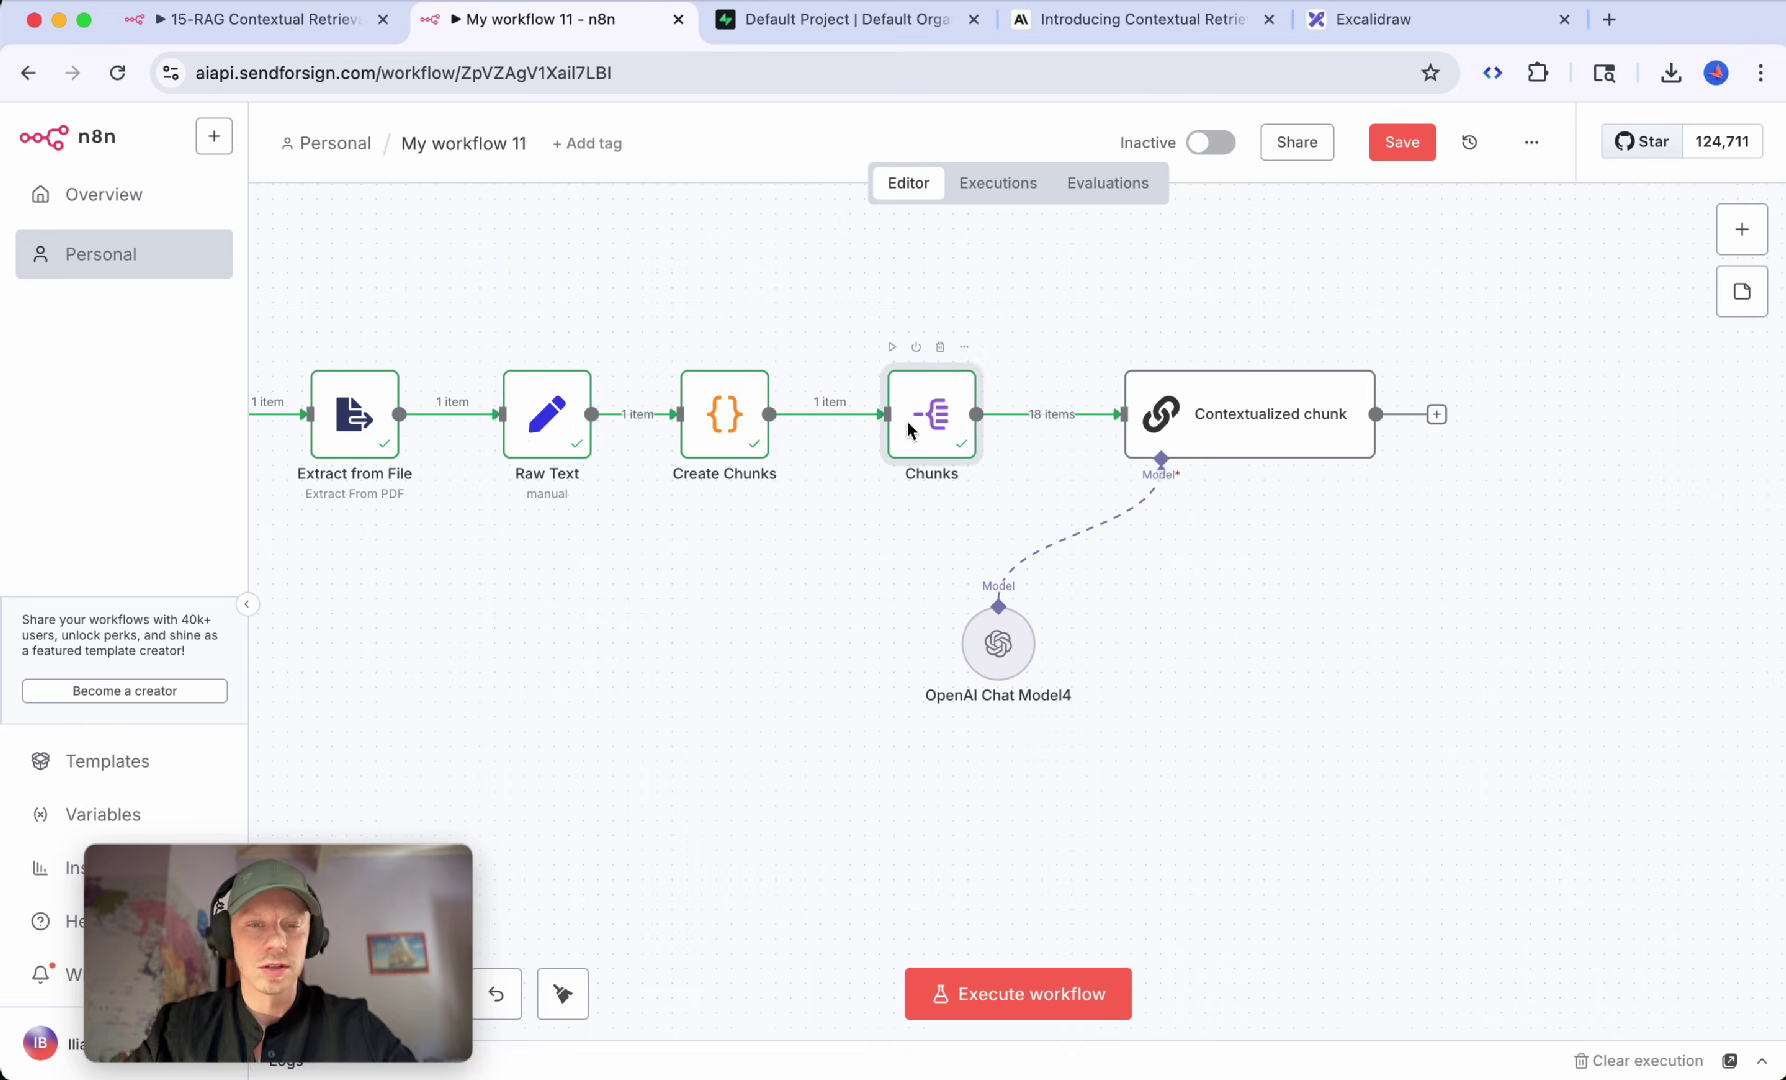
{"action": "double_click", "coordinate": [1228, 425]}
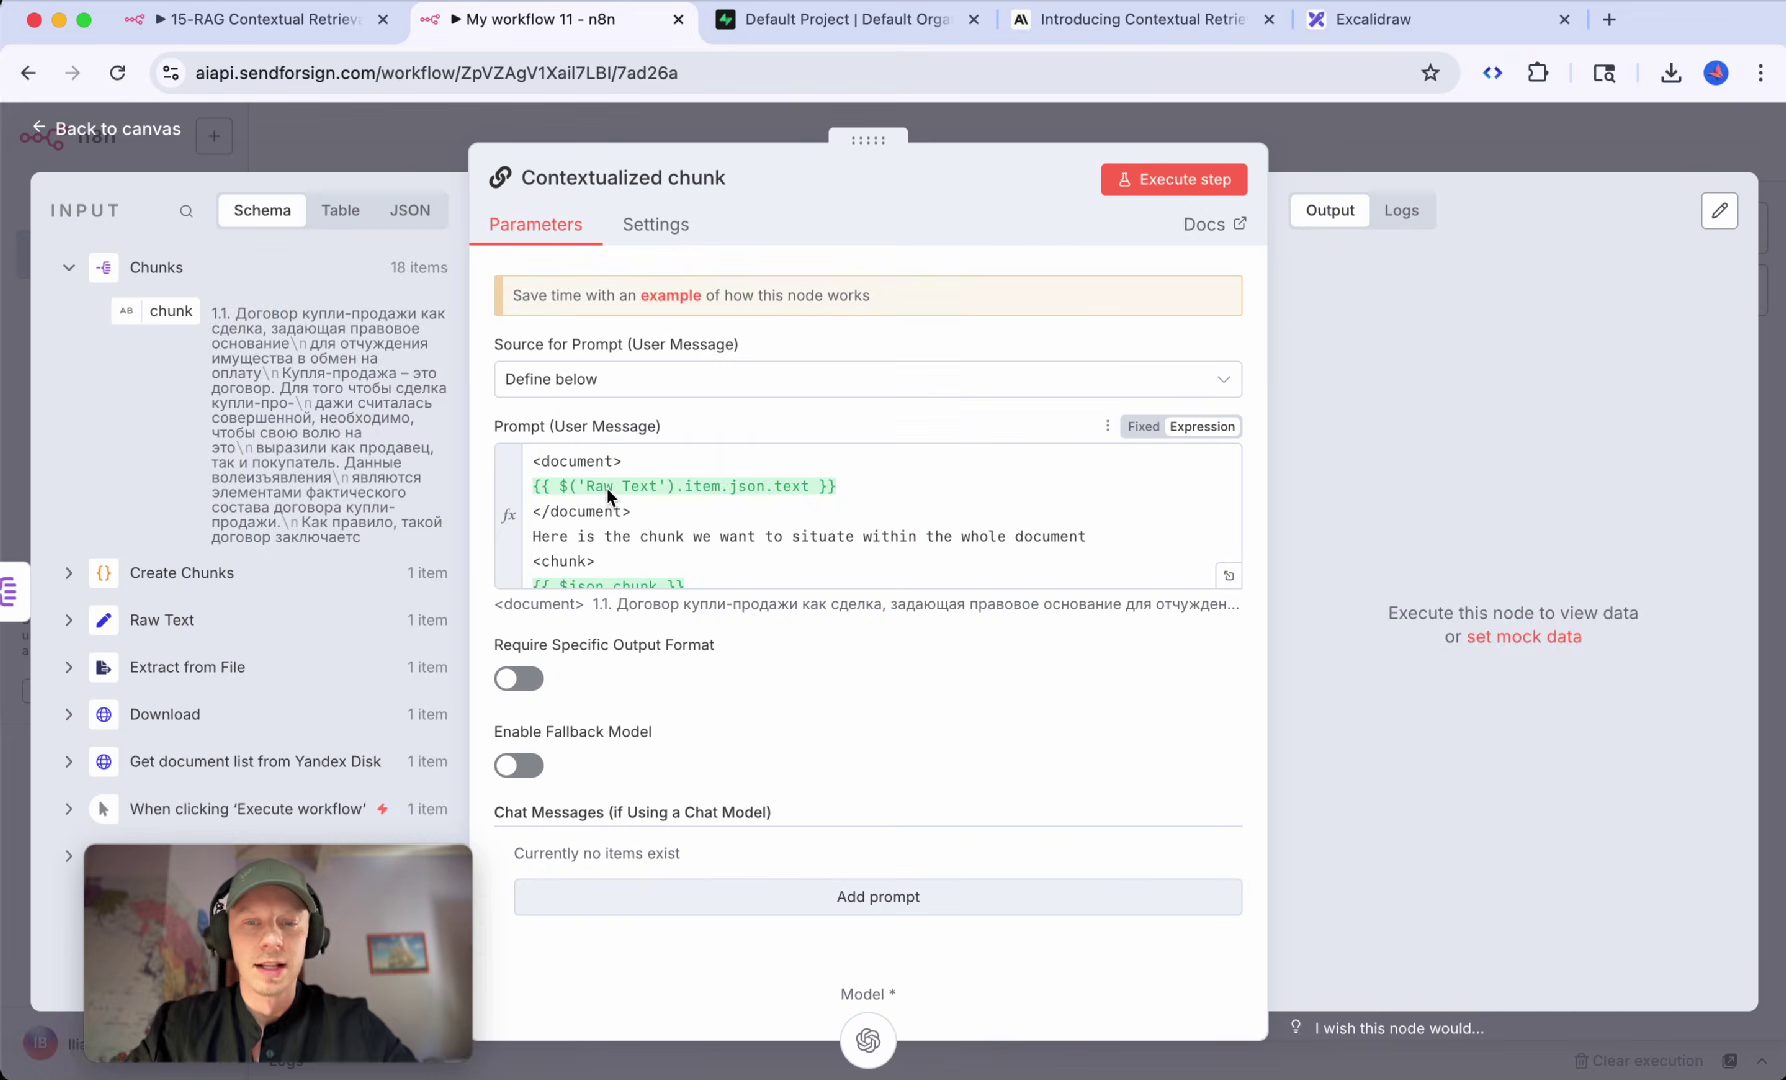
{"action": "left_click_drag", "start_coordinate": [587, 488], "coordinate": [650, 488]}
{"action": "left_click", "coordinate": [848, 497]}
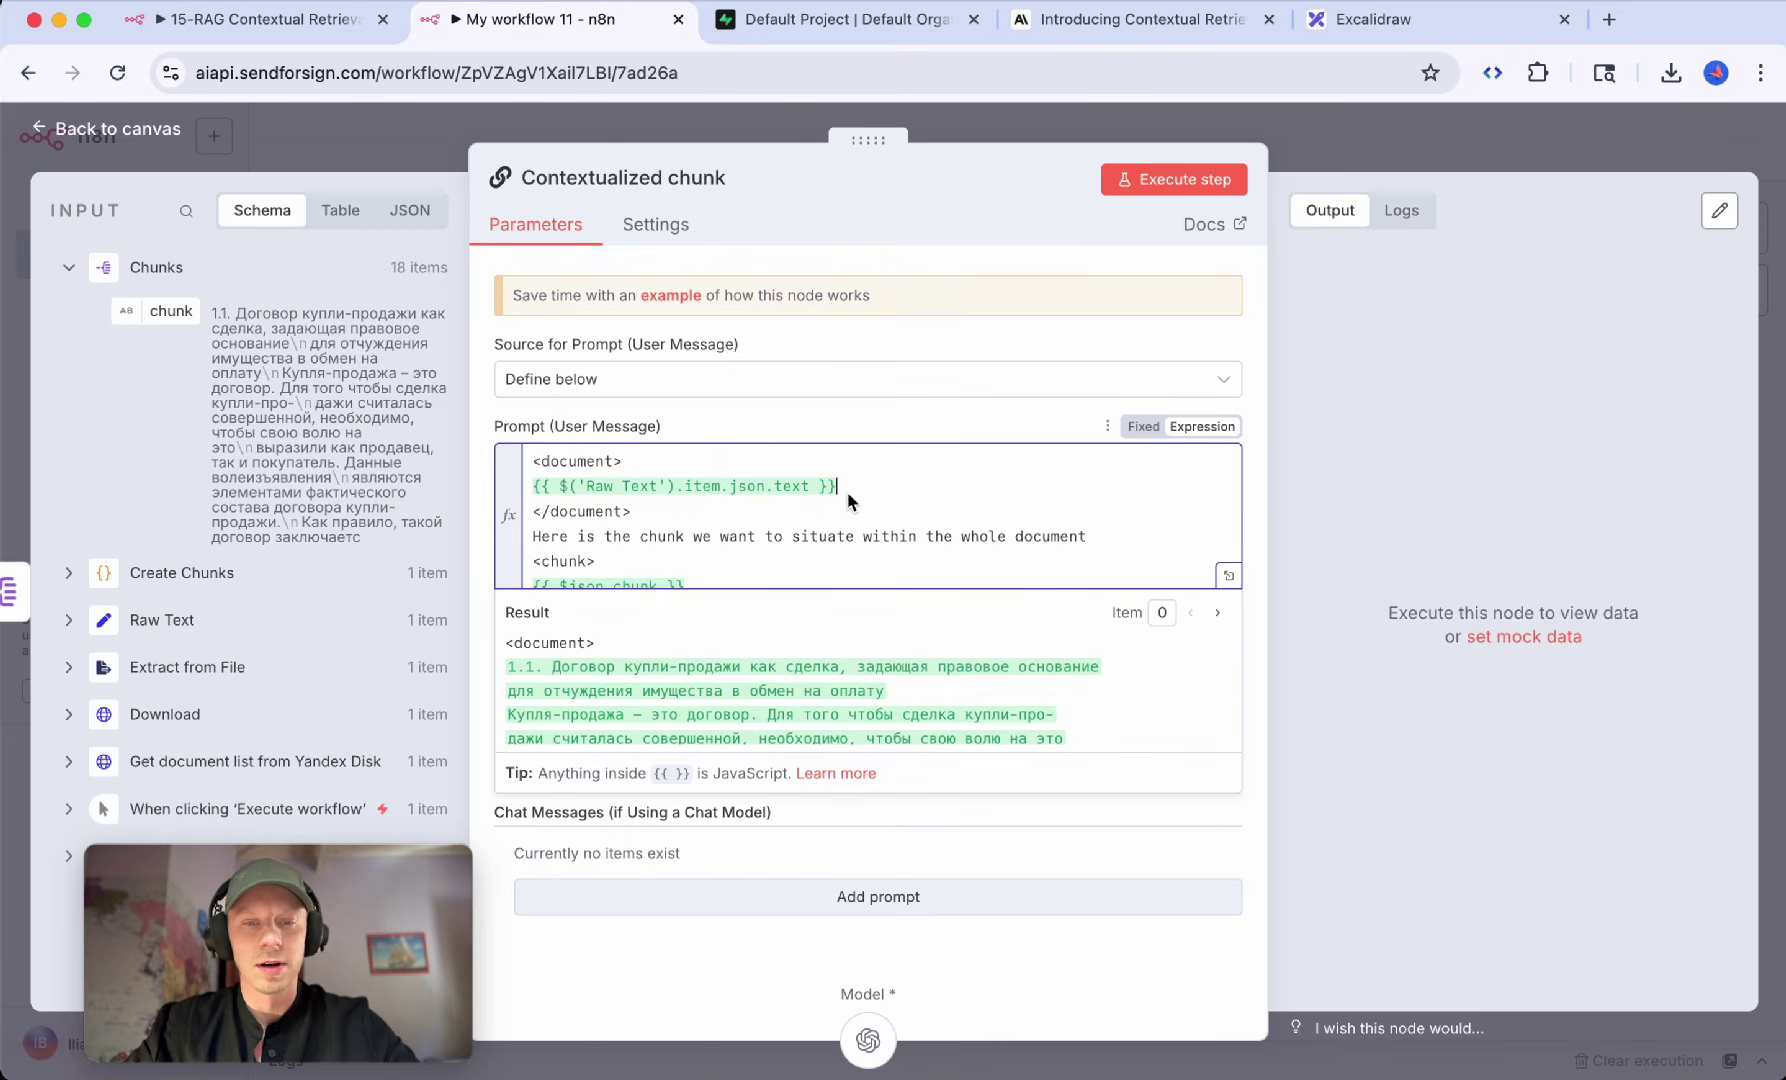
{"action": "scroll", "coordinate": [848, 500], "scroll_direction": "down", "scroll_amount": 1}
{"action": "scroll", "coordinate": [848, 500], "scroll_direction": "down", "scroll_amount": 1}
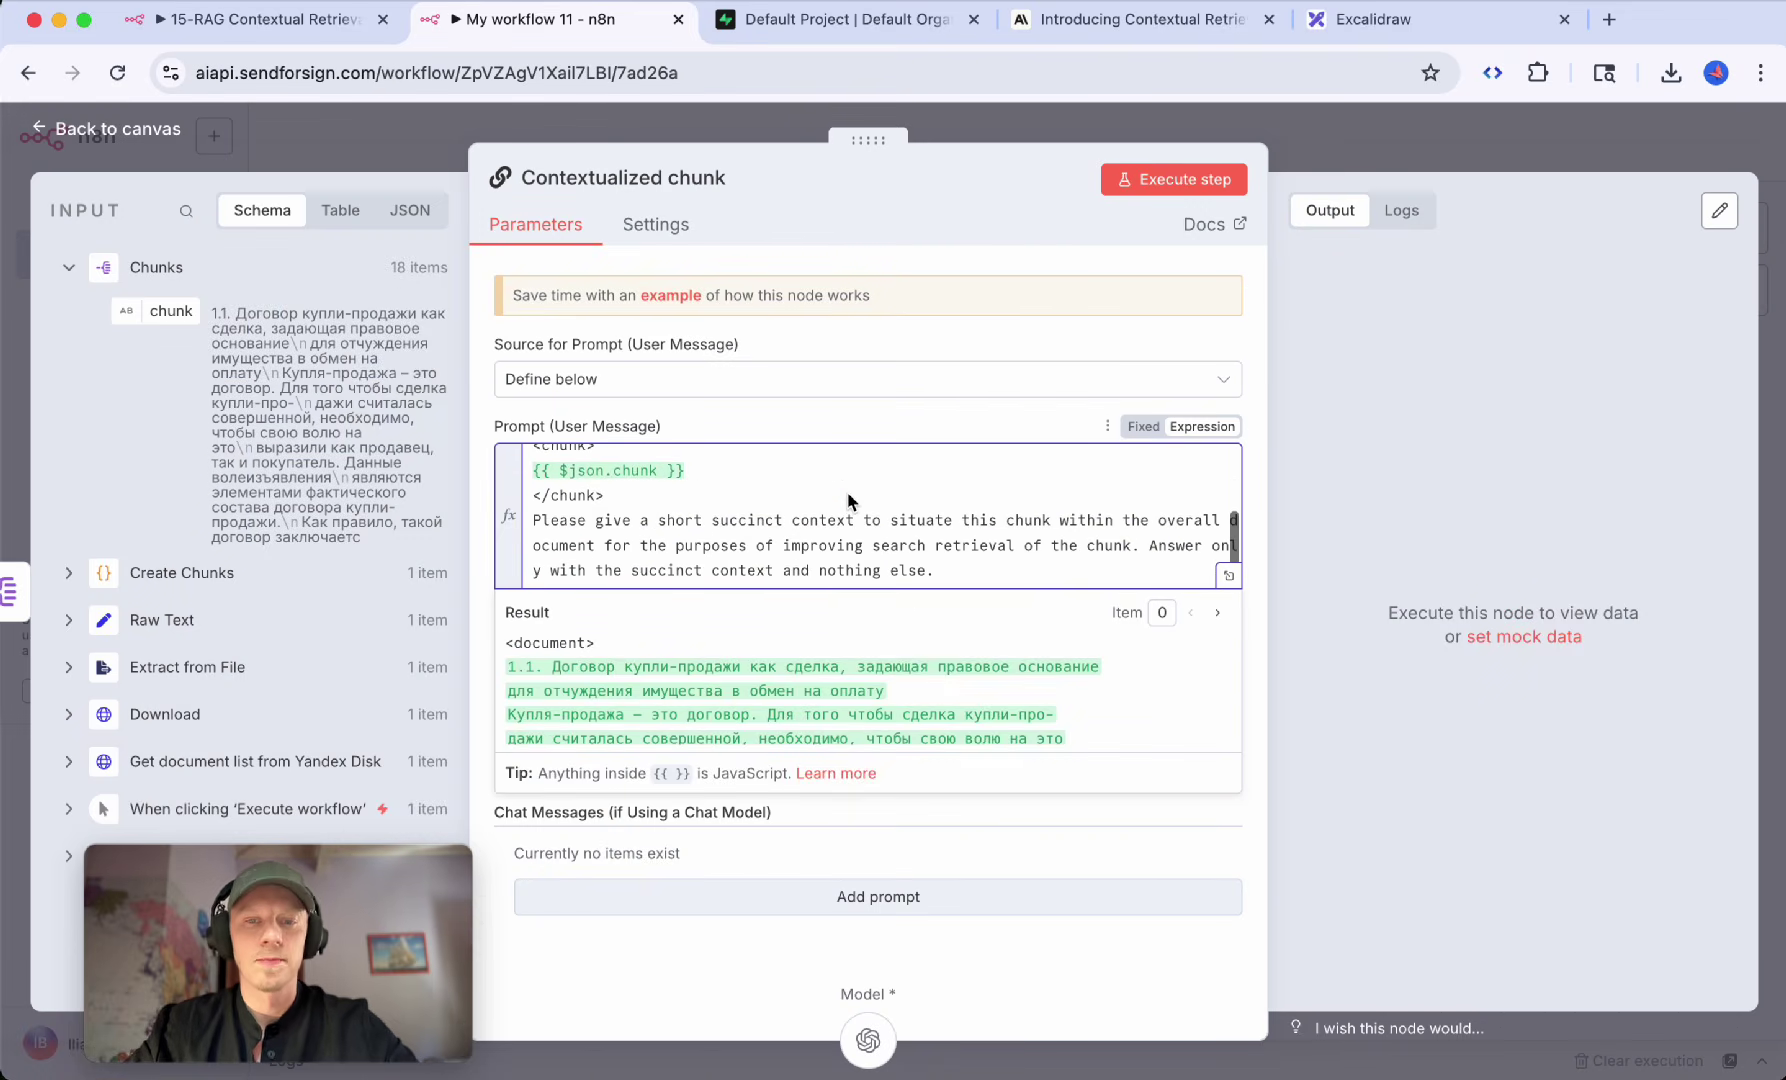
{"action": "left_click", "coordinate": [706, 476]}
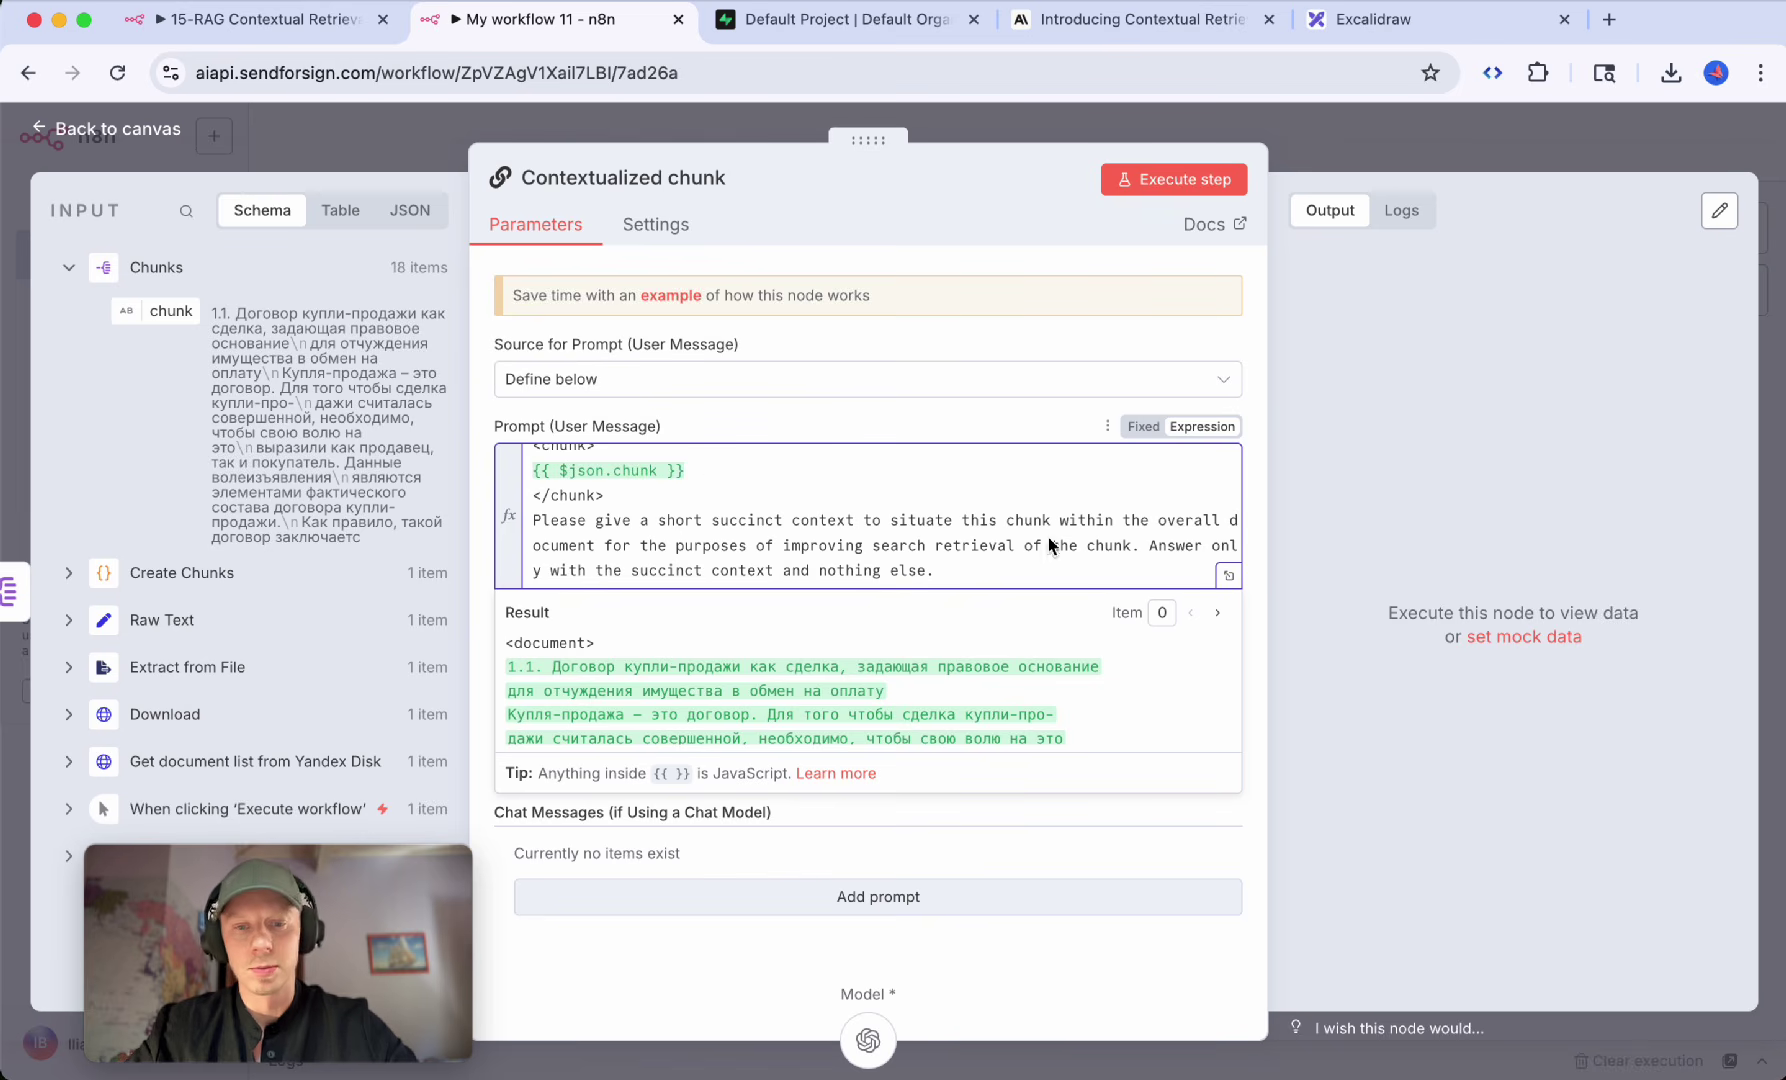
Step: Inspect the resolved prompt's document text, chunk block and closing instruction, then return to the article
{"action": "left_click", "coordinate": [1228, 575]}
{"action": "scroll", "coordinate": [1321, 406], "scroll_direction": "down", "scroll_amount": 3}
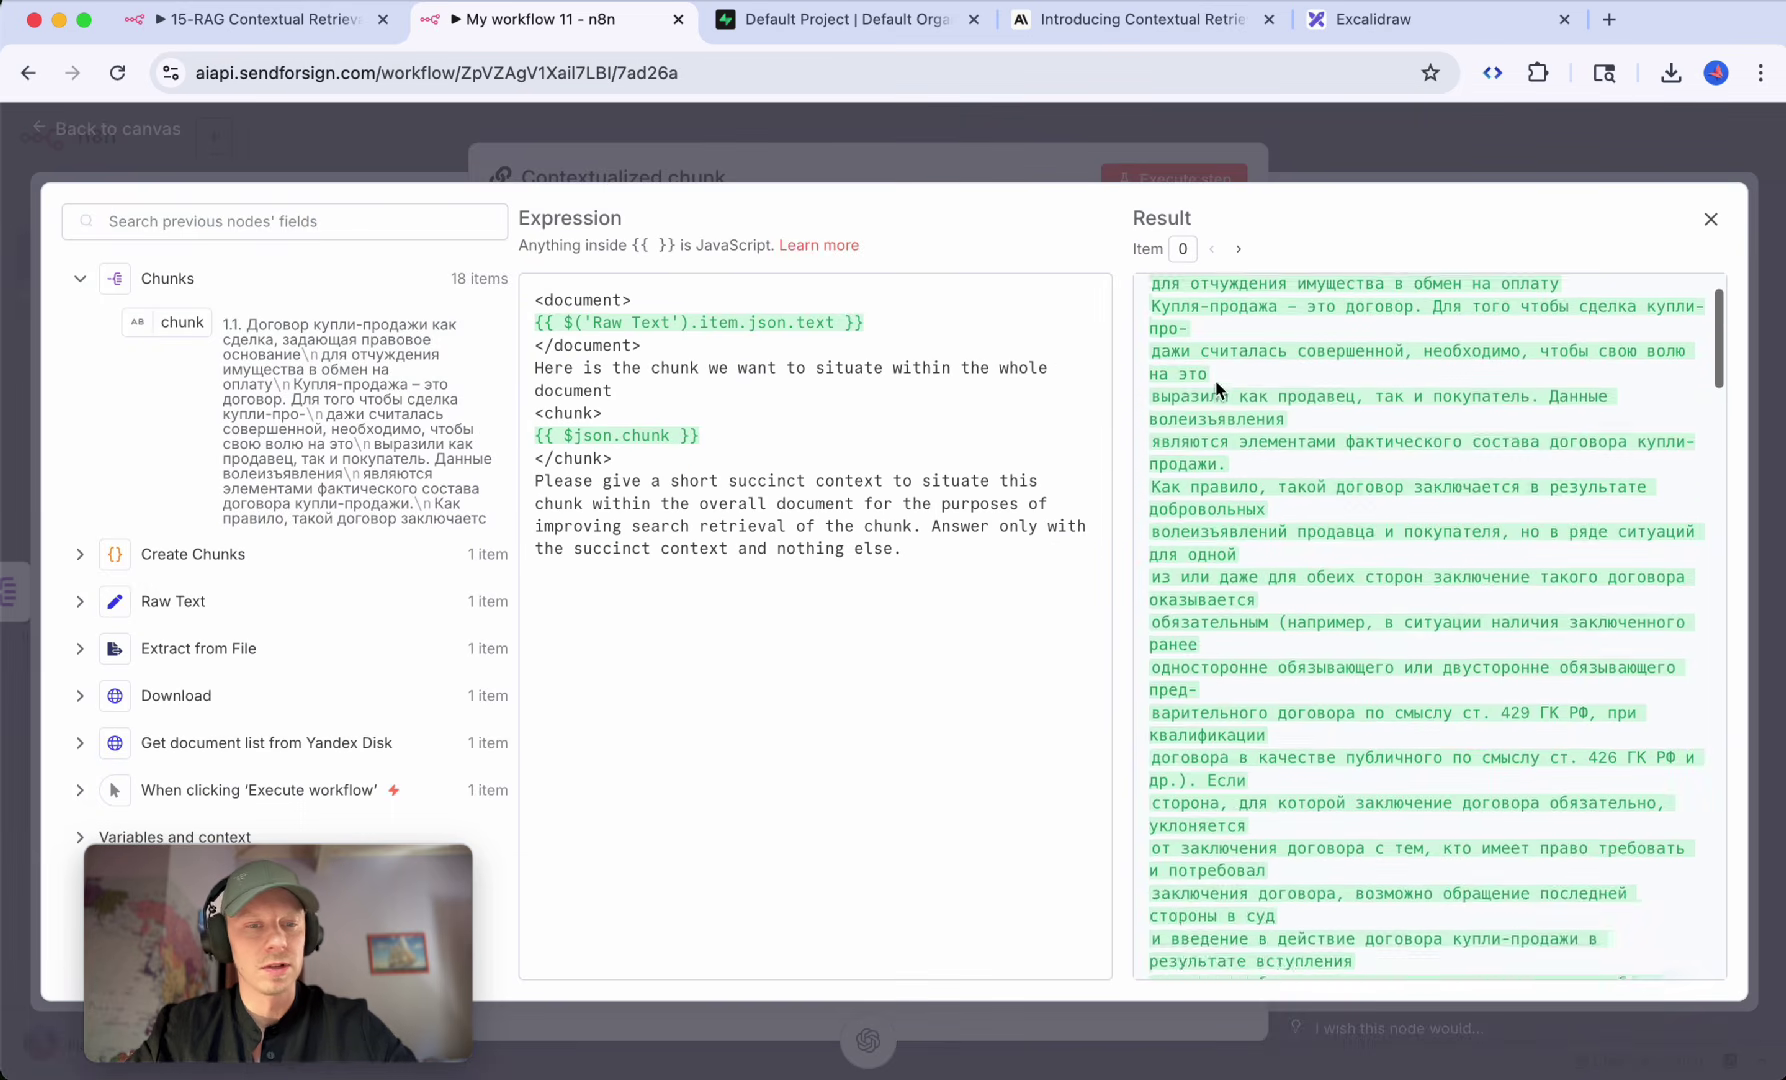
{"action": "scroll", "coordinate": [1220, 350], "scroll_direction": "up", "scroll_amount": 3}
{"action": "left_click_drag", "start_coordinate": [1160, 322], "coordinate": [1305, 638]}
{"action": "scroll", "coordinate": [1305, 638], "scroll_direction": "down", "scroll_amount": 15}
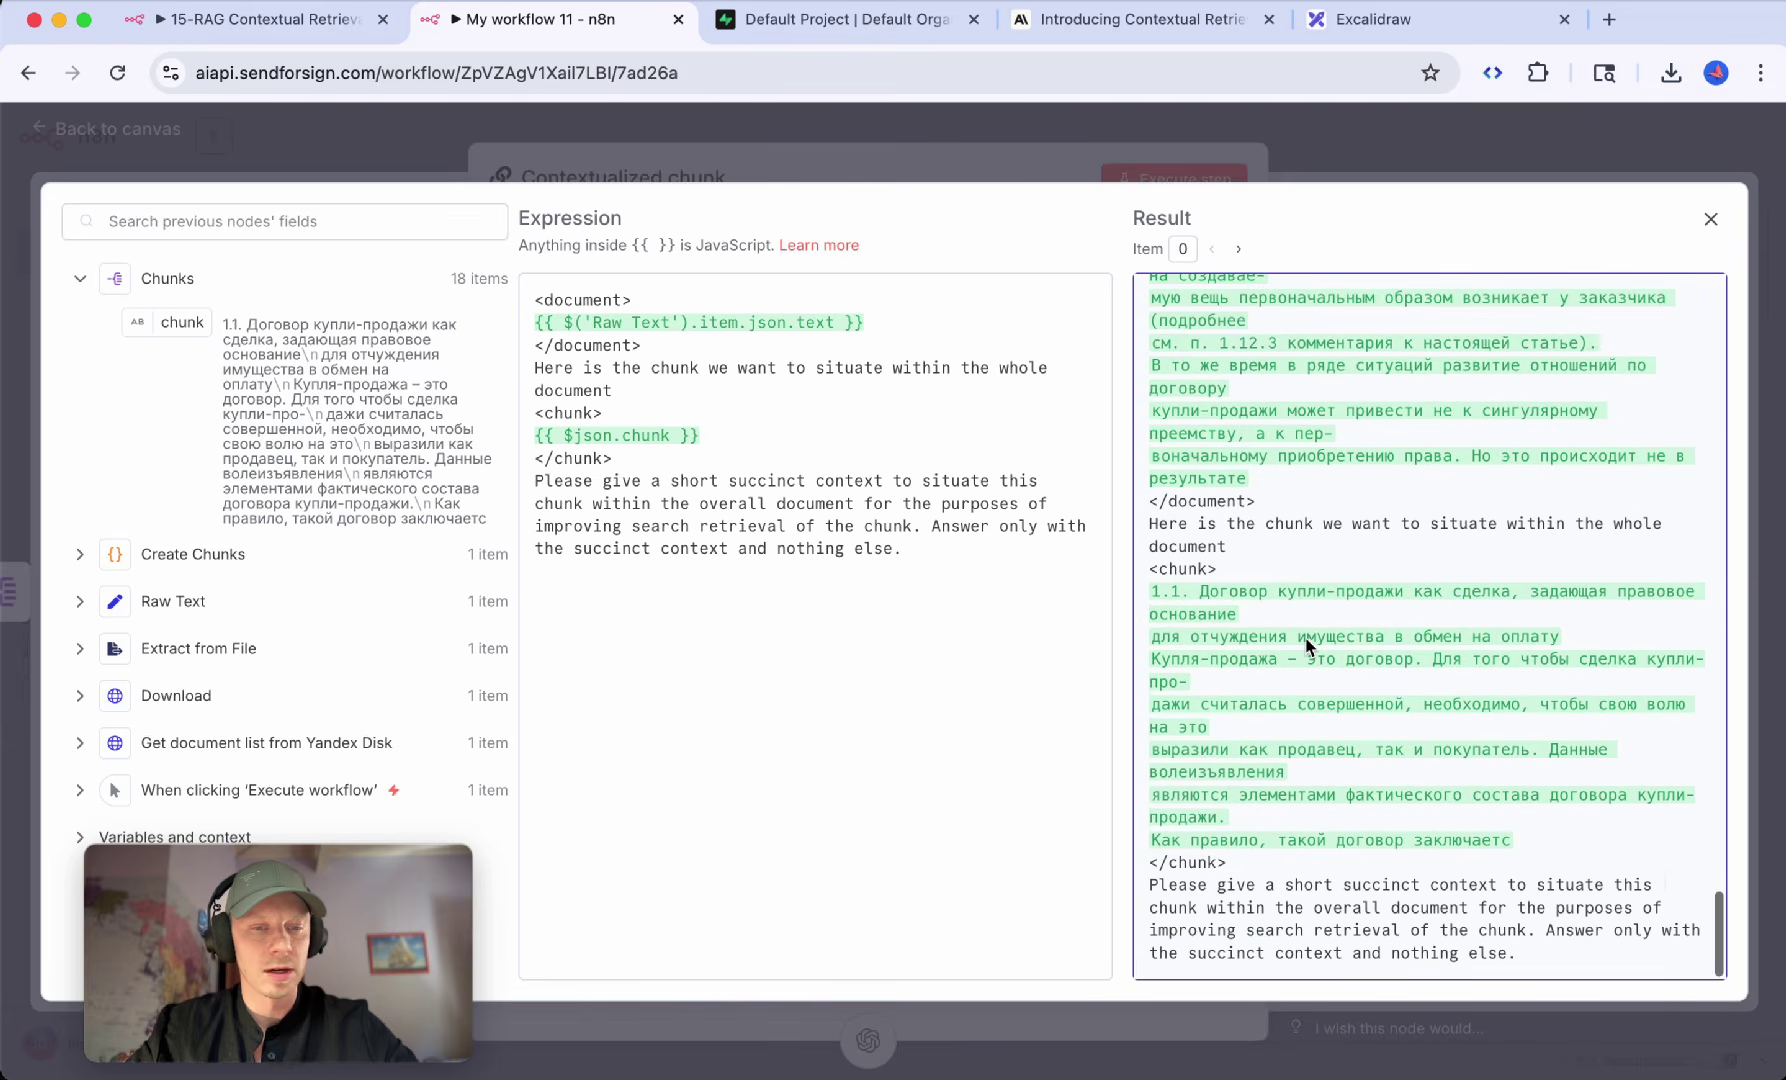
{"action": "left_click_drag", "start_coordinate": [1257, 482], "coordinate": [1146, 326]}
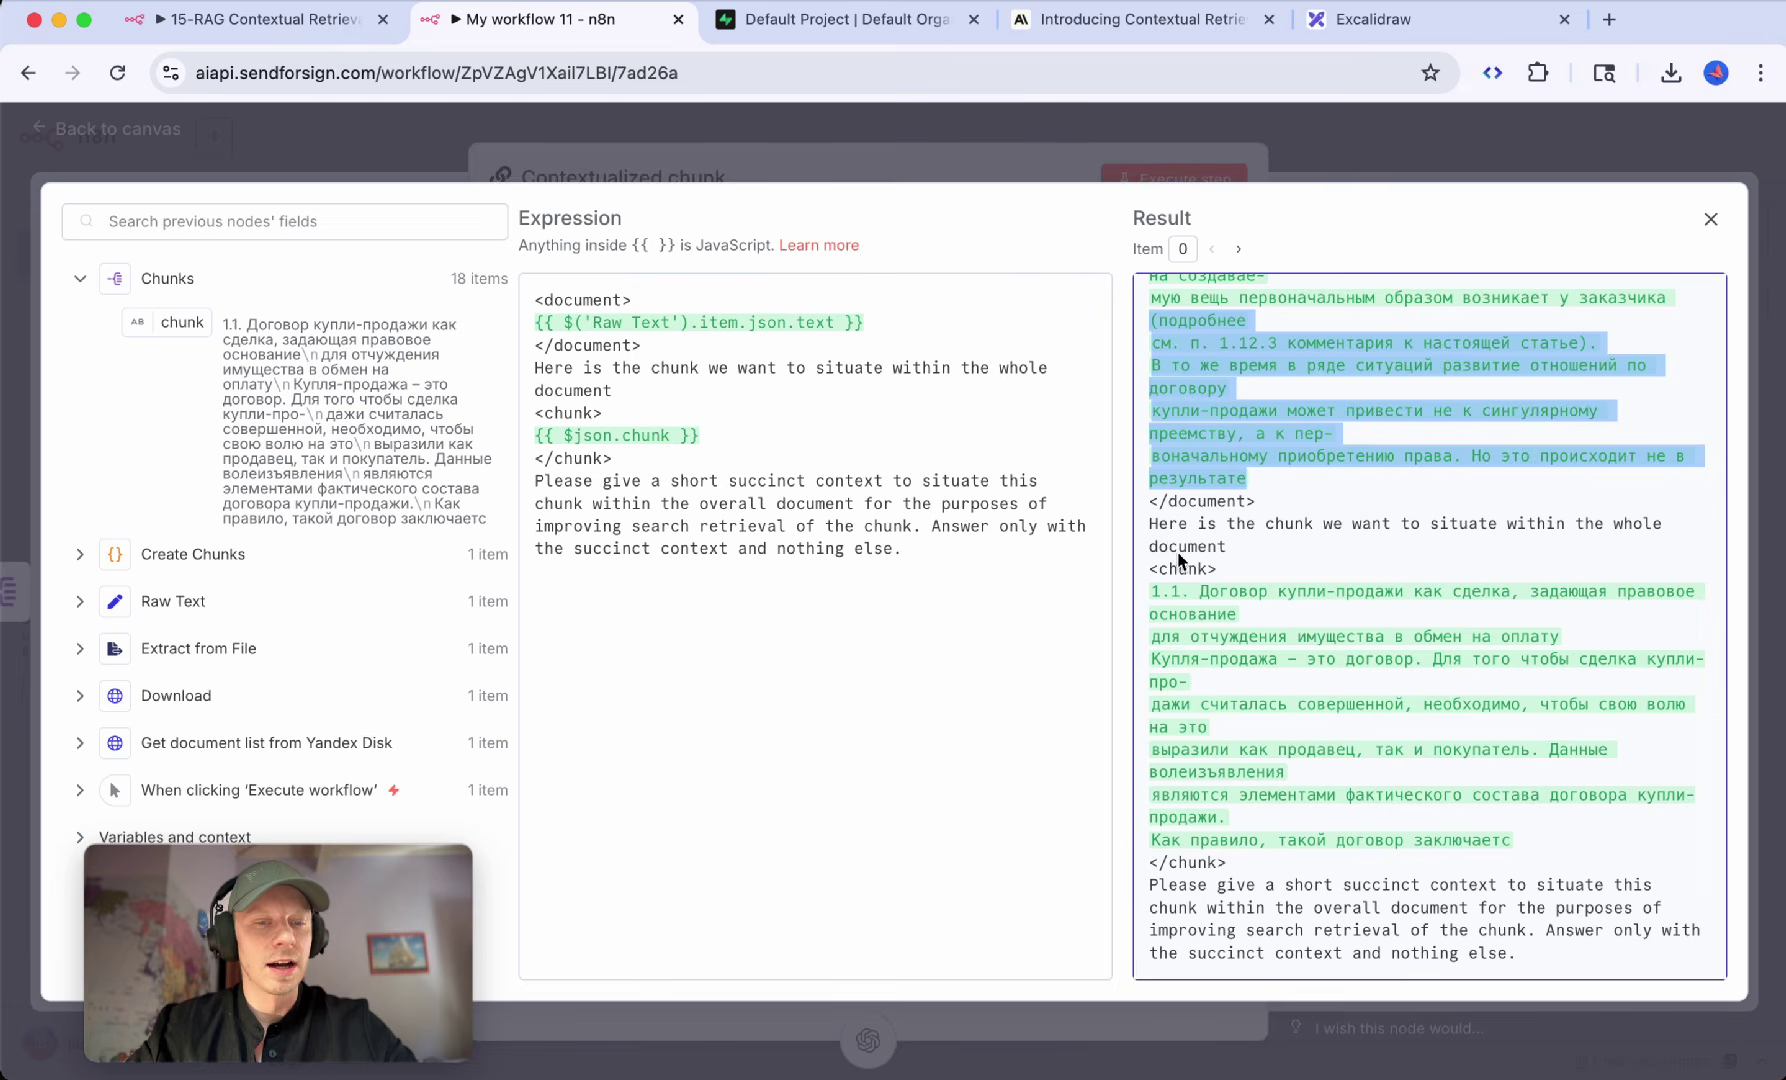
{"action": "left_click_drag", "start_coordinate": [1152, 570], "coordinate": [1279, 883]}
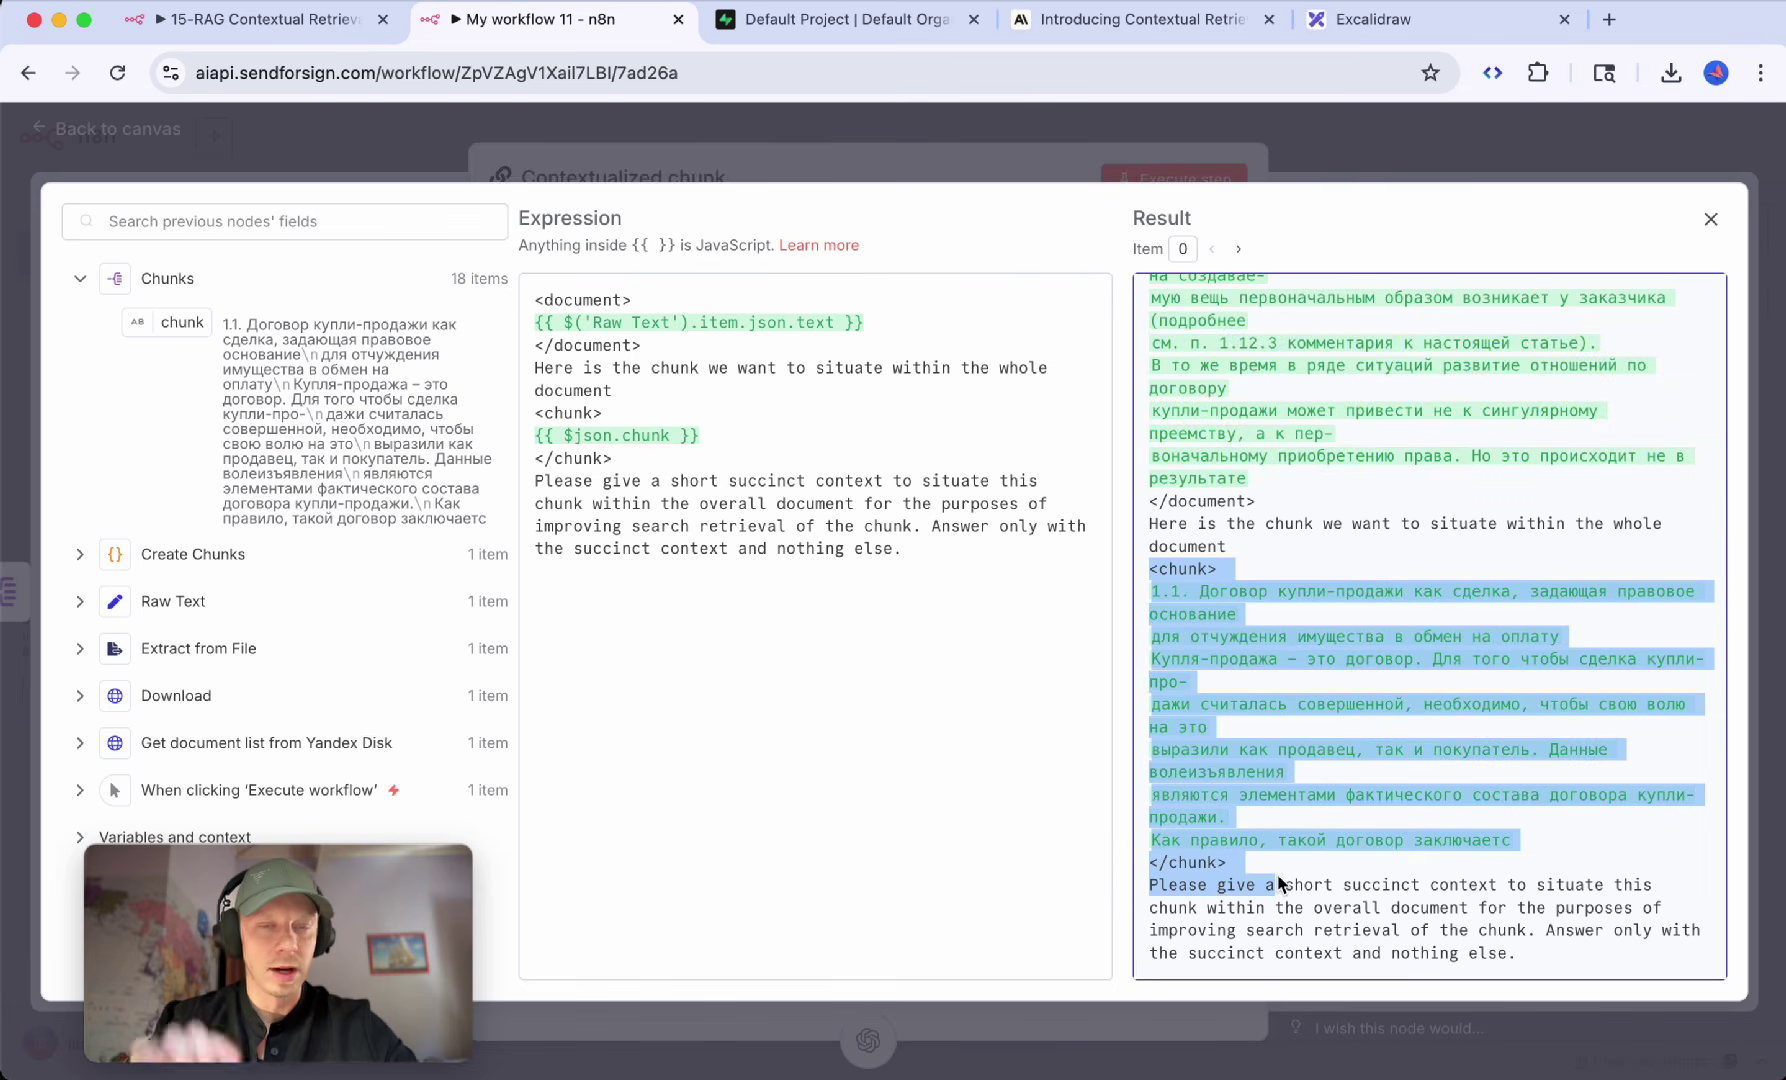
{"action": "left_click", "coordinate": [1290, 920]}
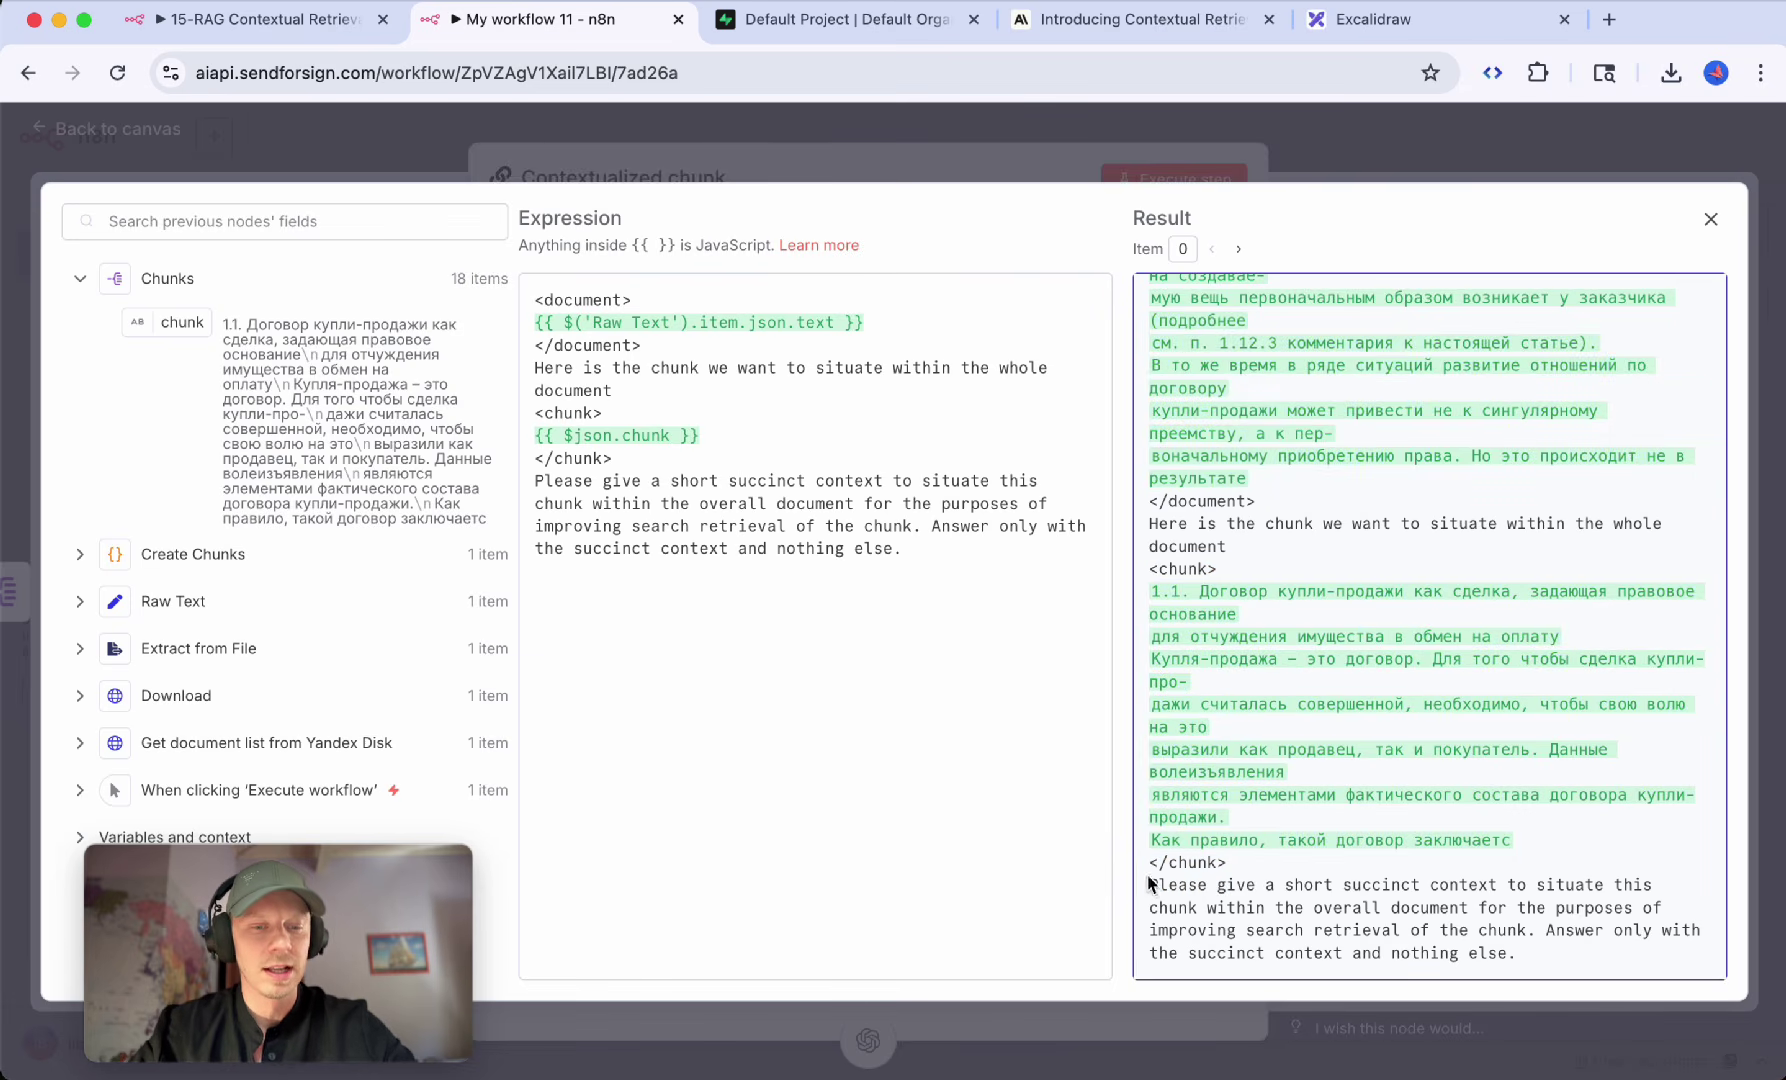
{"action": "left_click_drag", "start_coordinate": [1150, 883], "coordinate": [1545, 952]}
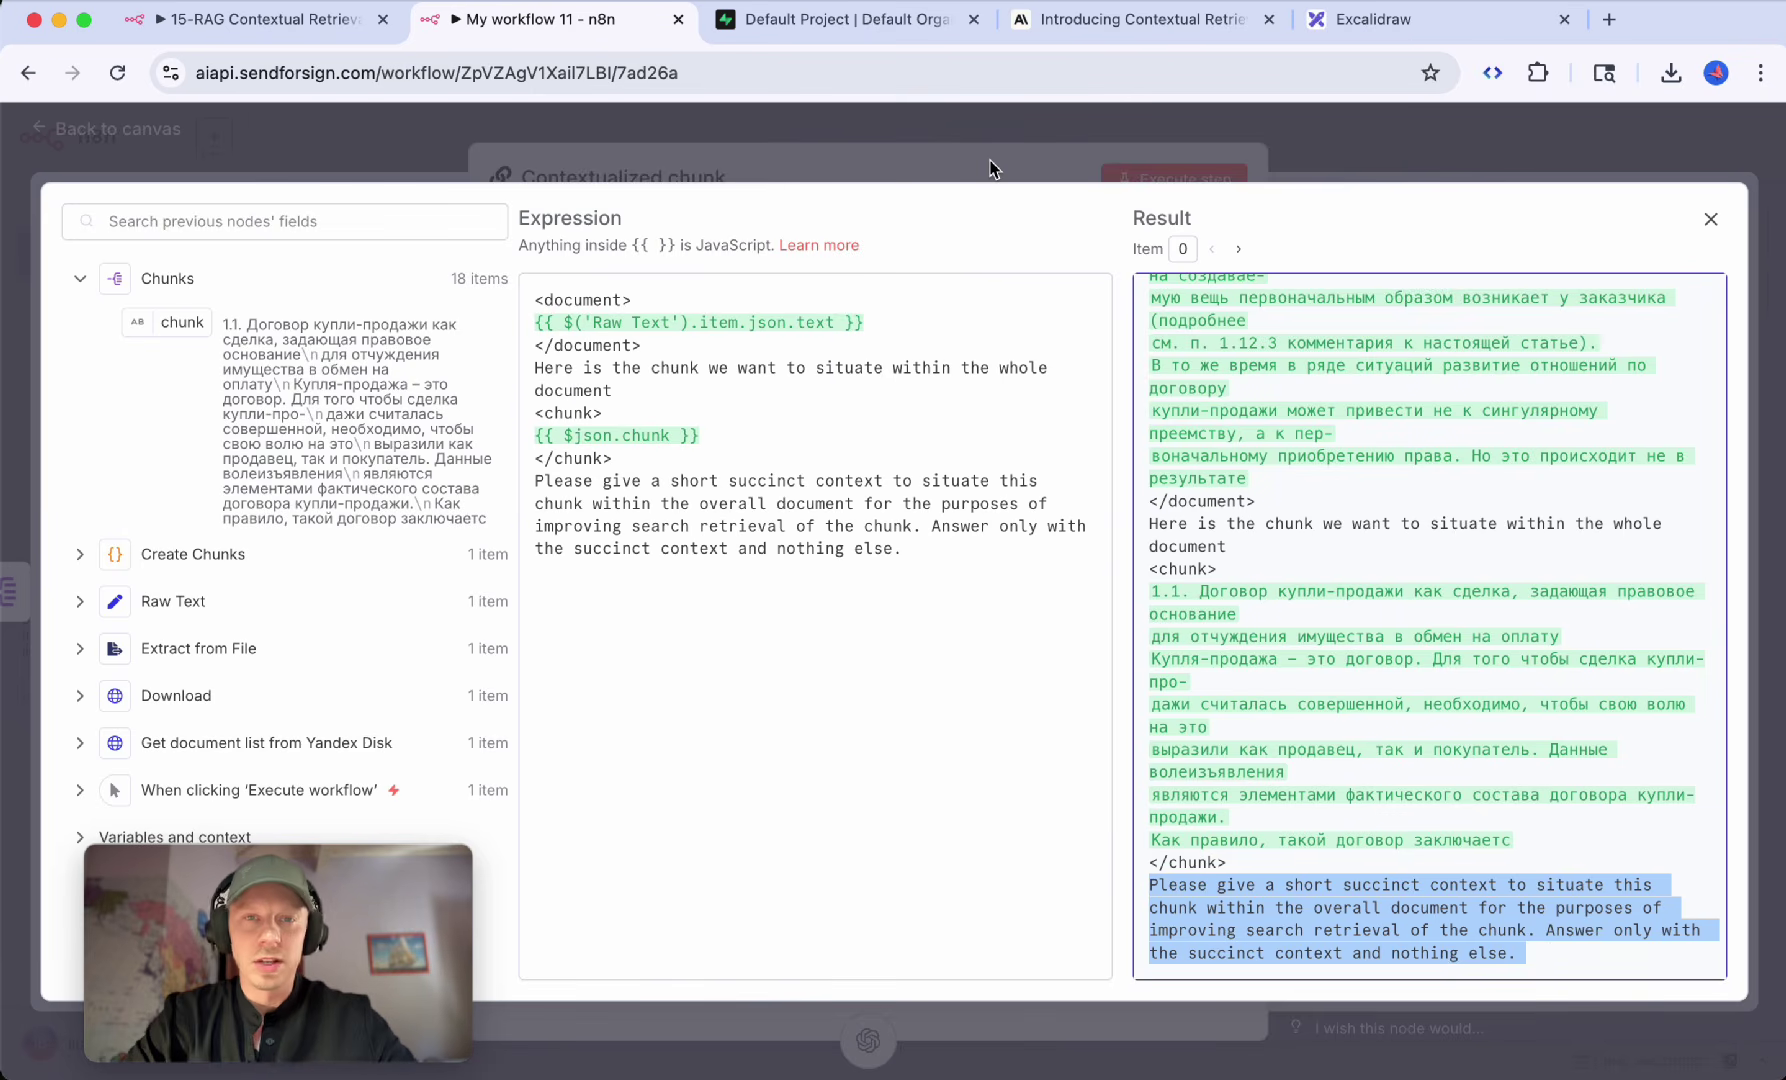
{"action": "left_click_drag", "start_coordinate": [1149, 523], "coordinate": [1345, 523]}
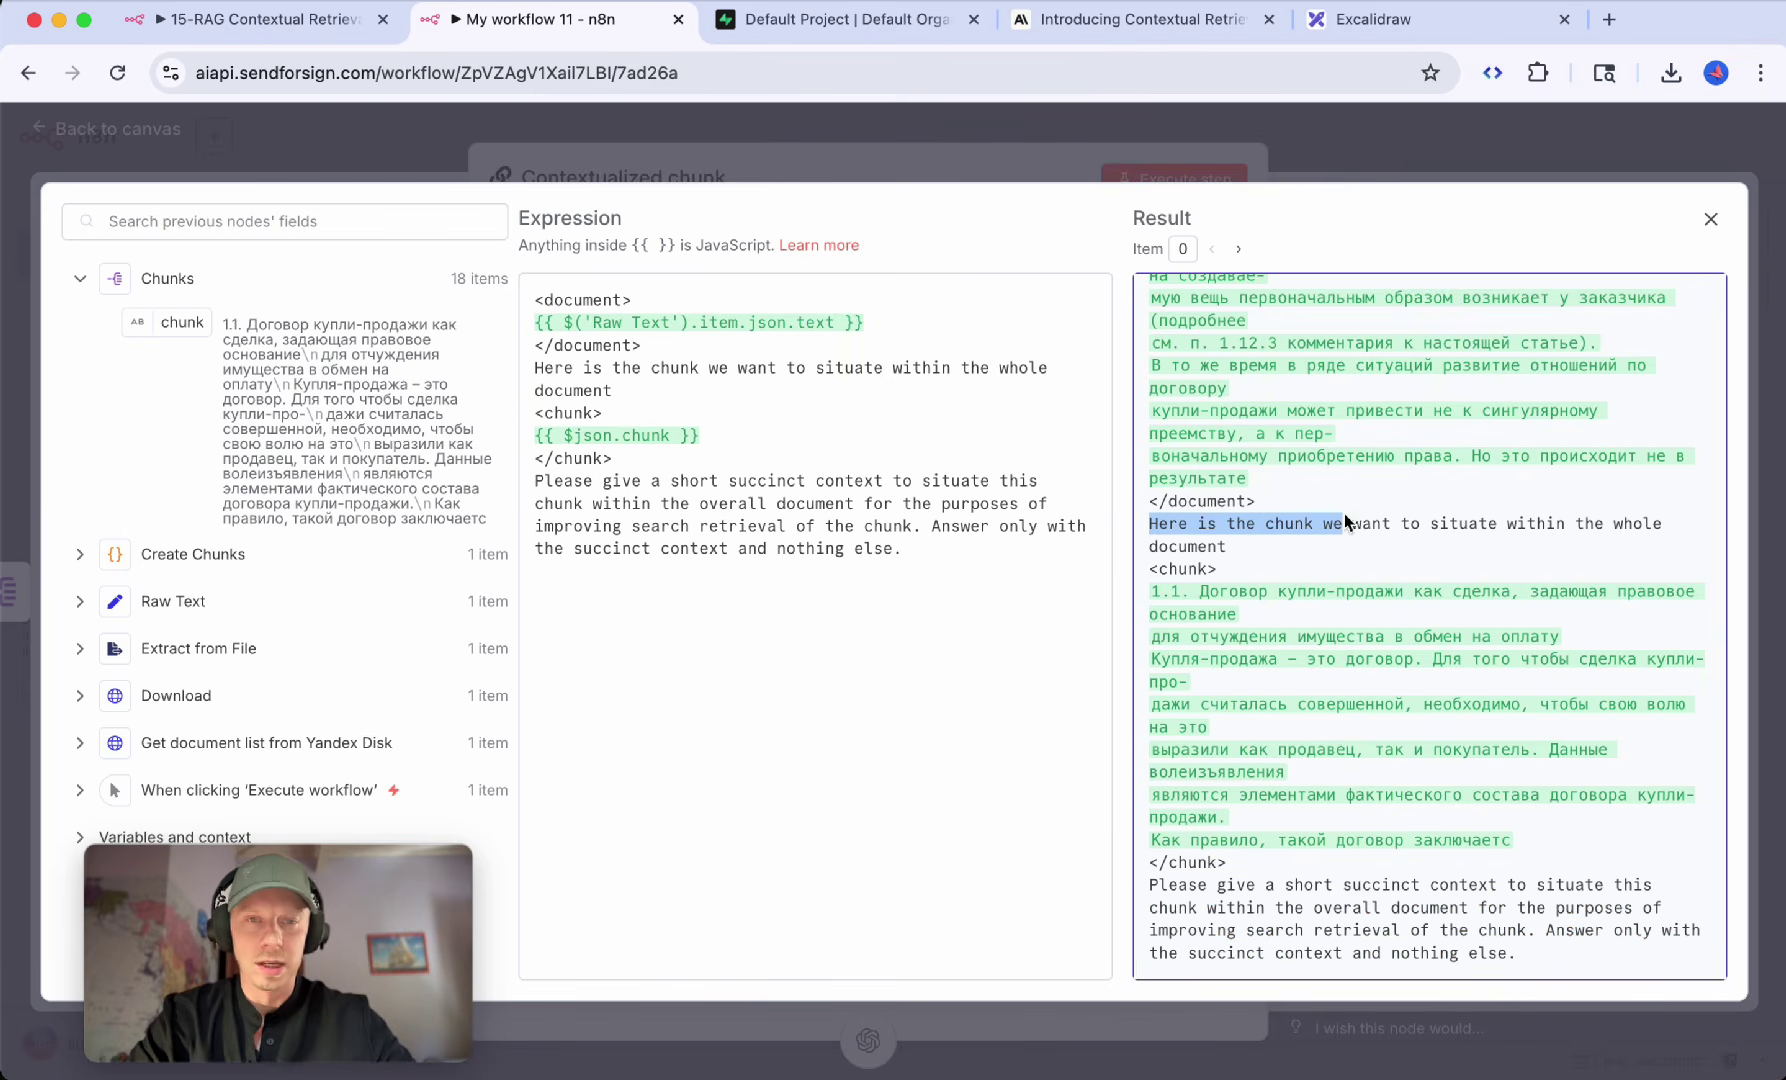
{"action": "left_click", "coordinate": [1330, 507]}
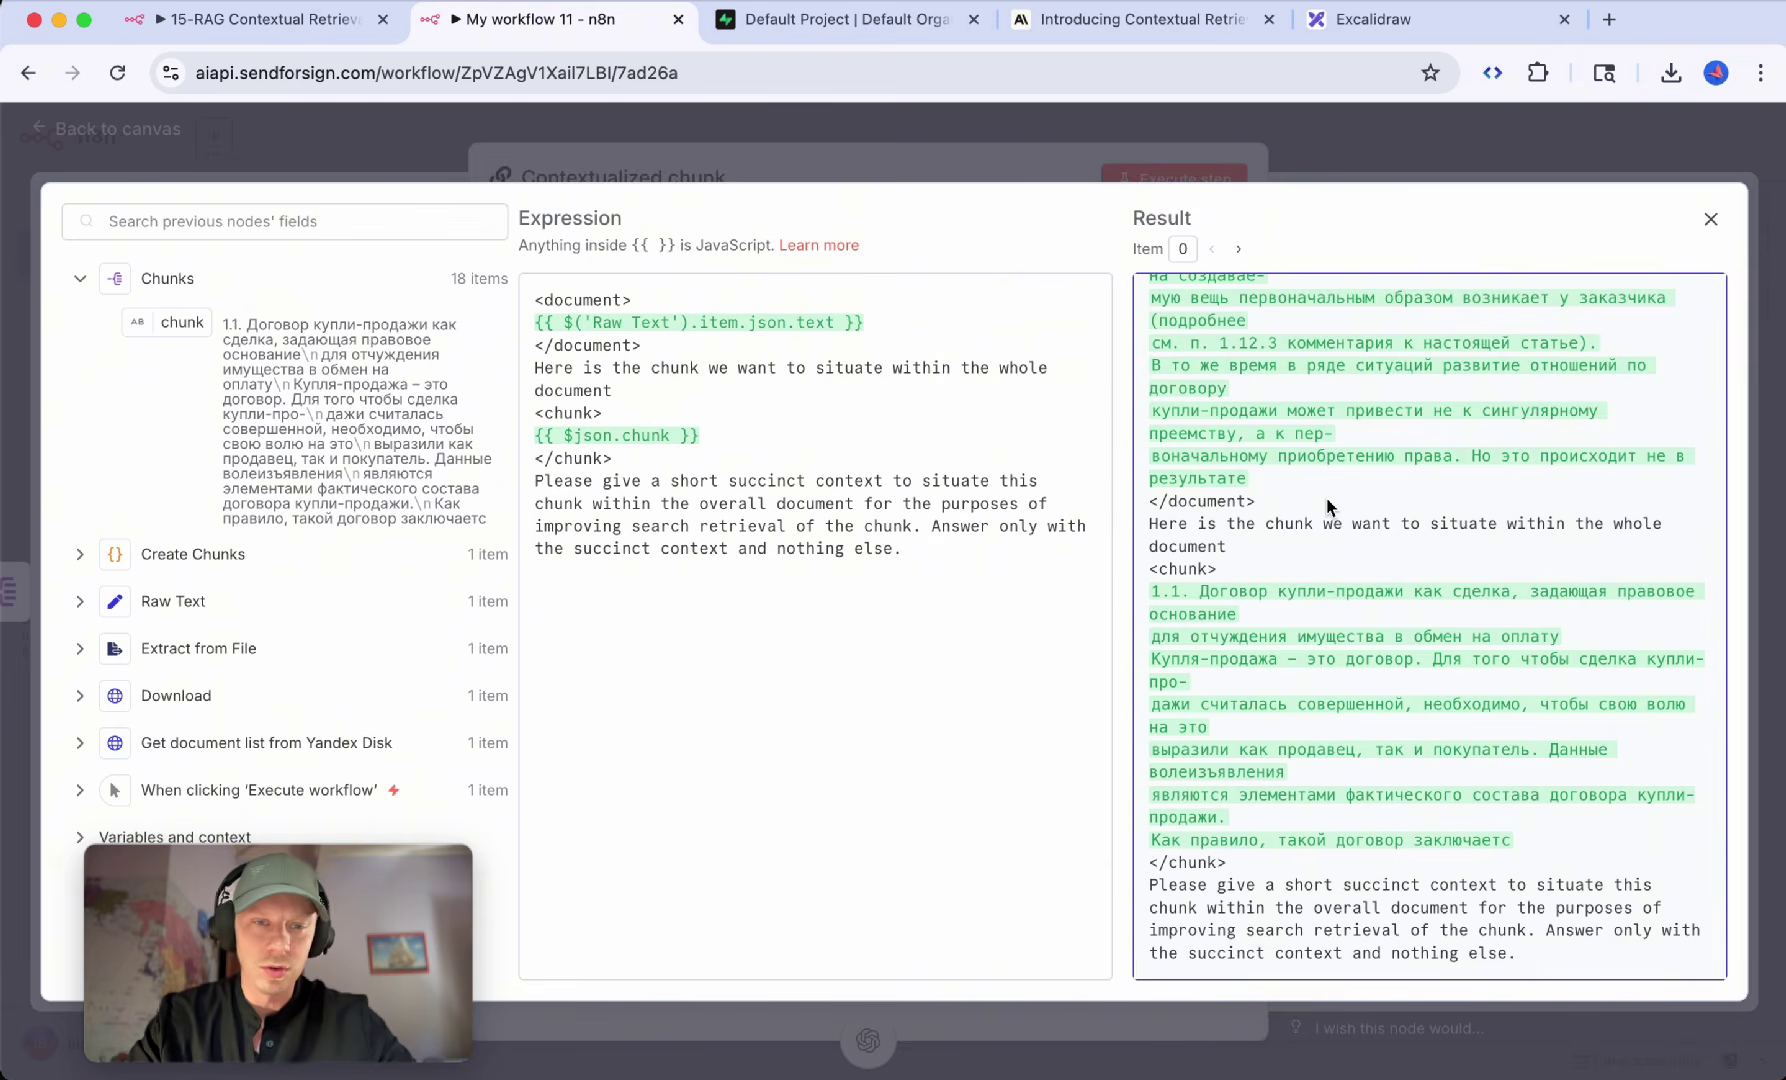
{"action": "left_click", "coordinate": [1112, 22]}
{"action": "scroll", "coordinate": [750, 355], "scroll_direction": "down", "scroll_amount": 1}
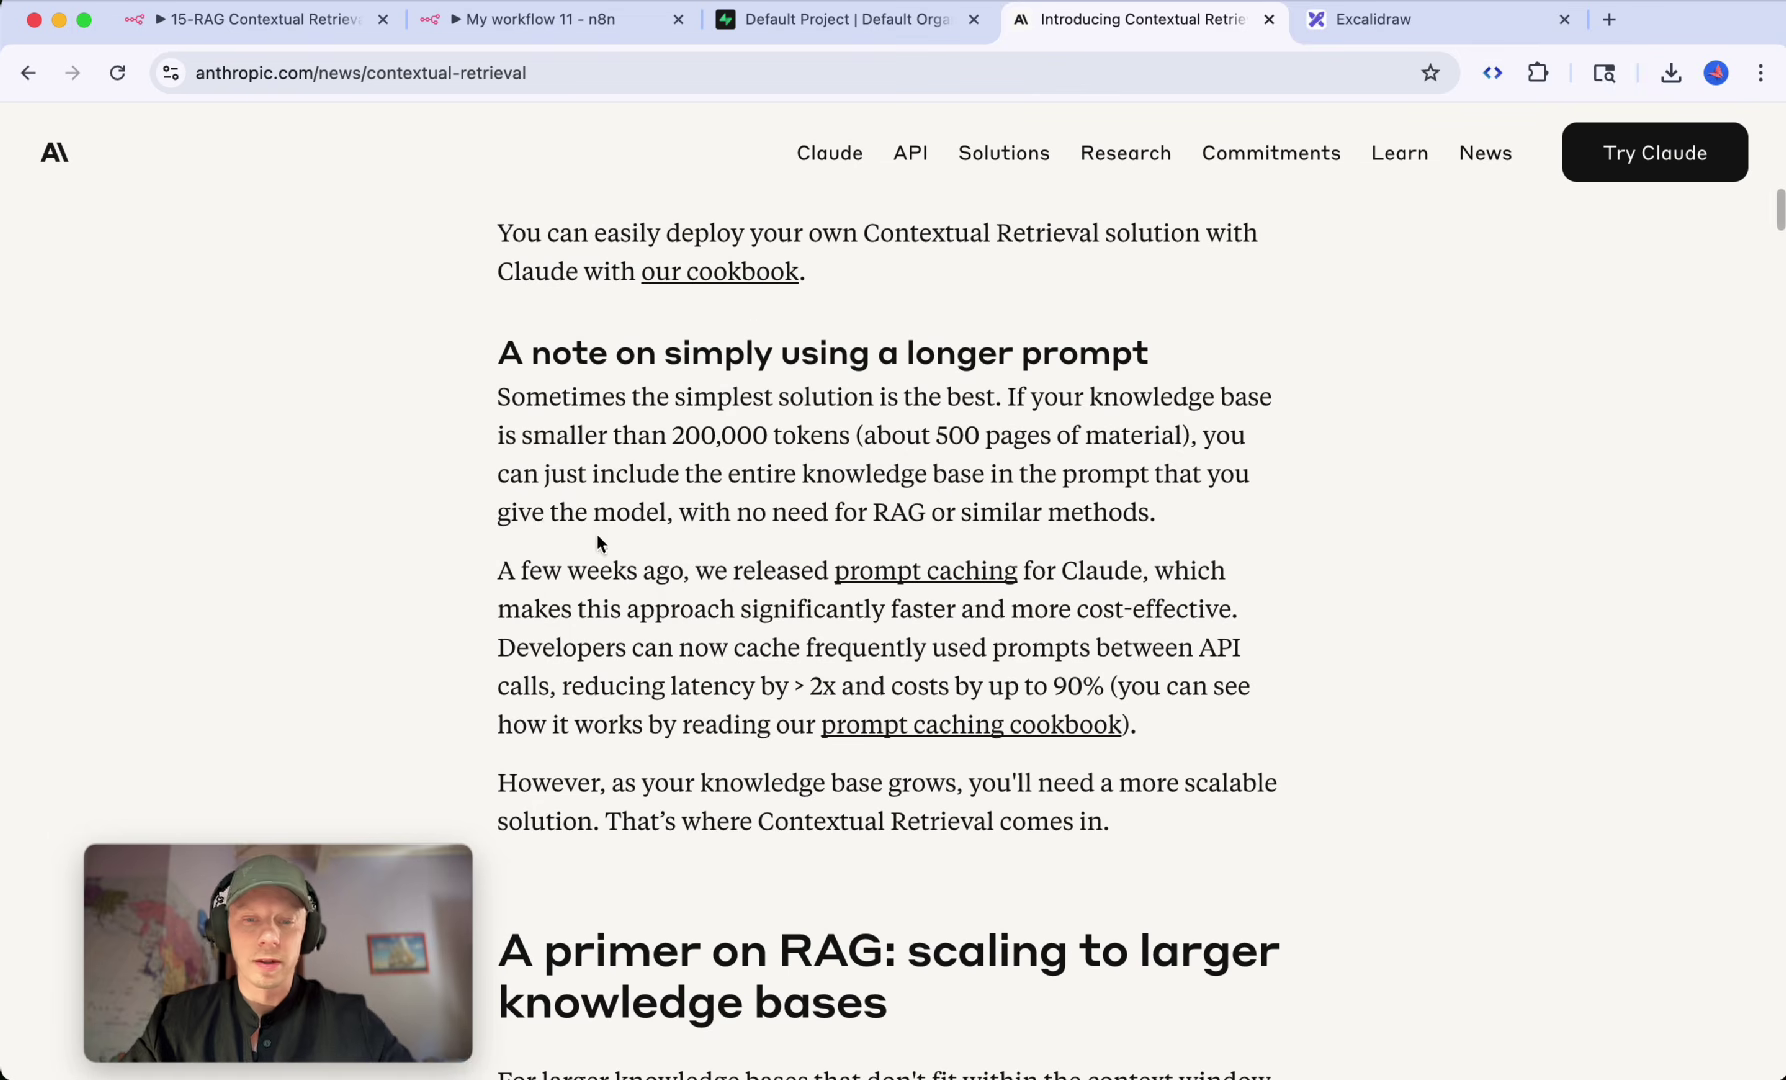
Step: Highlight the prompt caching passage claiming reduced latency and costs cut by up to 90%
{"action": "left_click_drag", "start_coordinate": [476, 574], "coordinate": [1252, 735]}
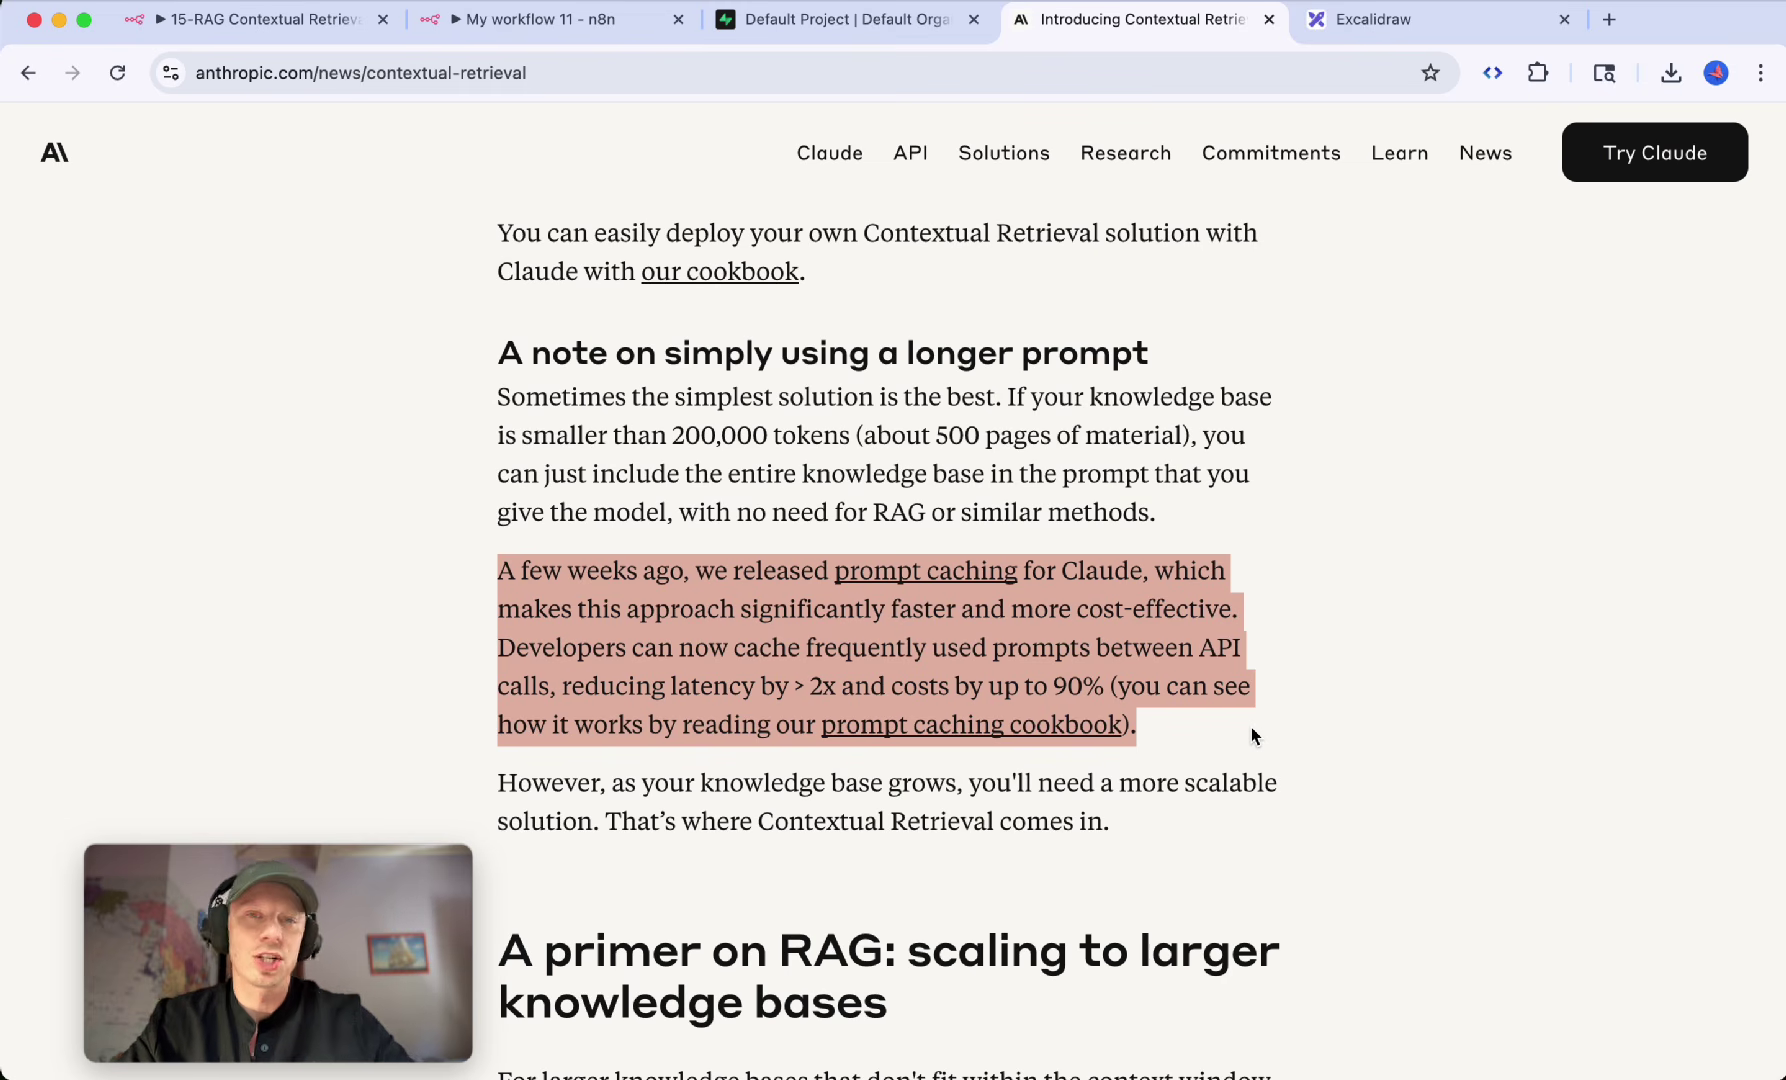
{"action": "left_click", "coordinate": [866, 612]}
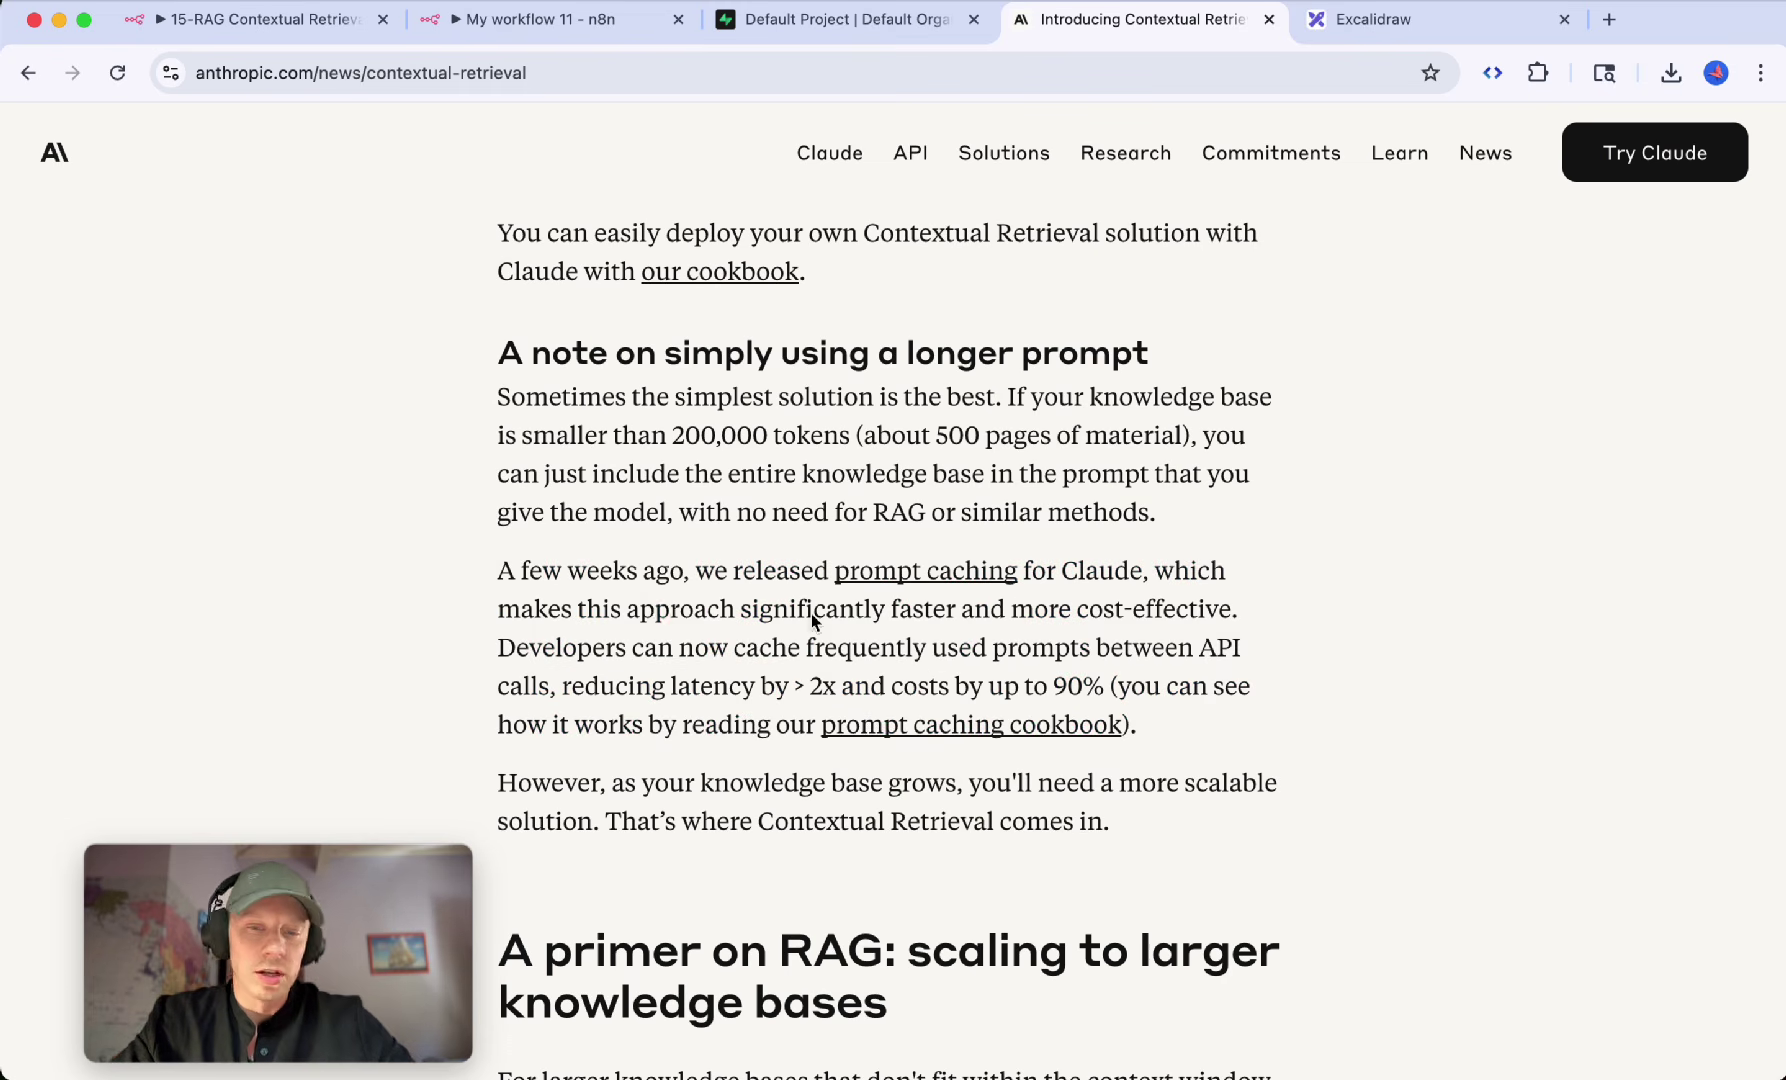
{"action": "left_click_drag", "start_coordinate": [627, 588], "coordinate": [815, 650]}
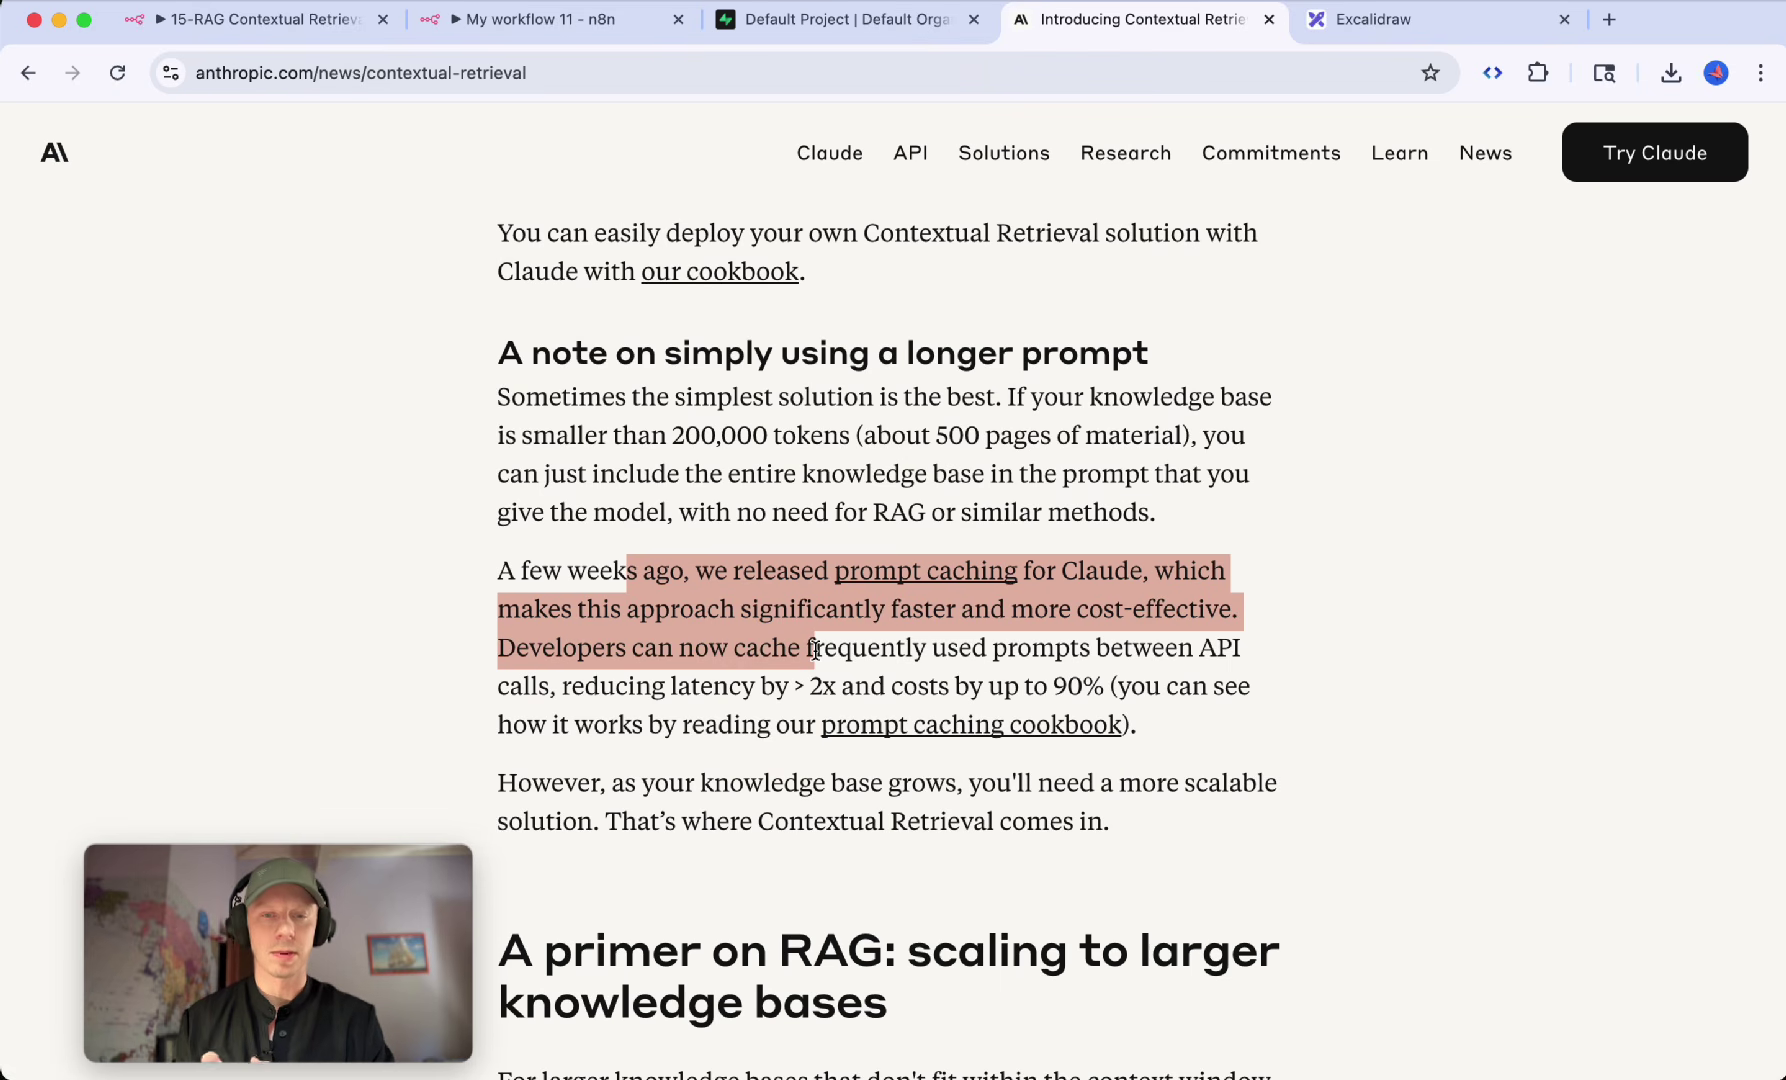
{"action": "left_click", "coordinate": [848, 693]}
{"action": "left_click_drag", "start_coordinate": [848, 693], "coordinate": [1104, 690]}
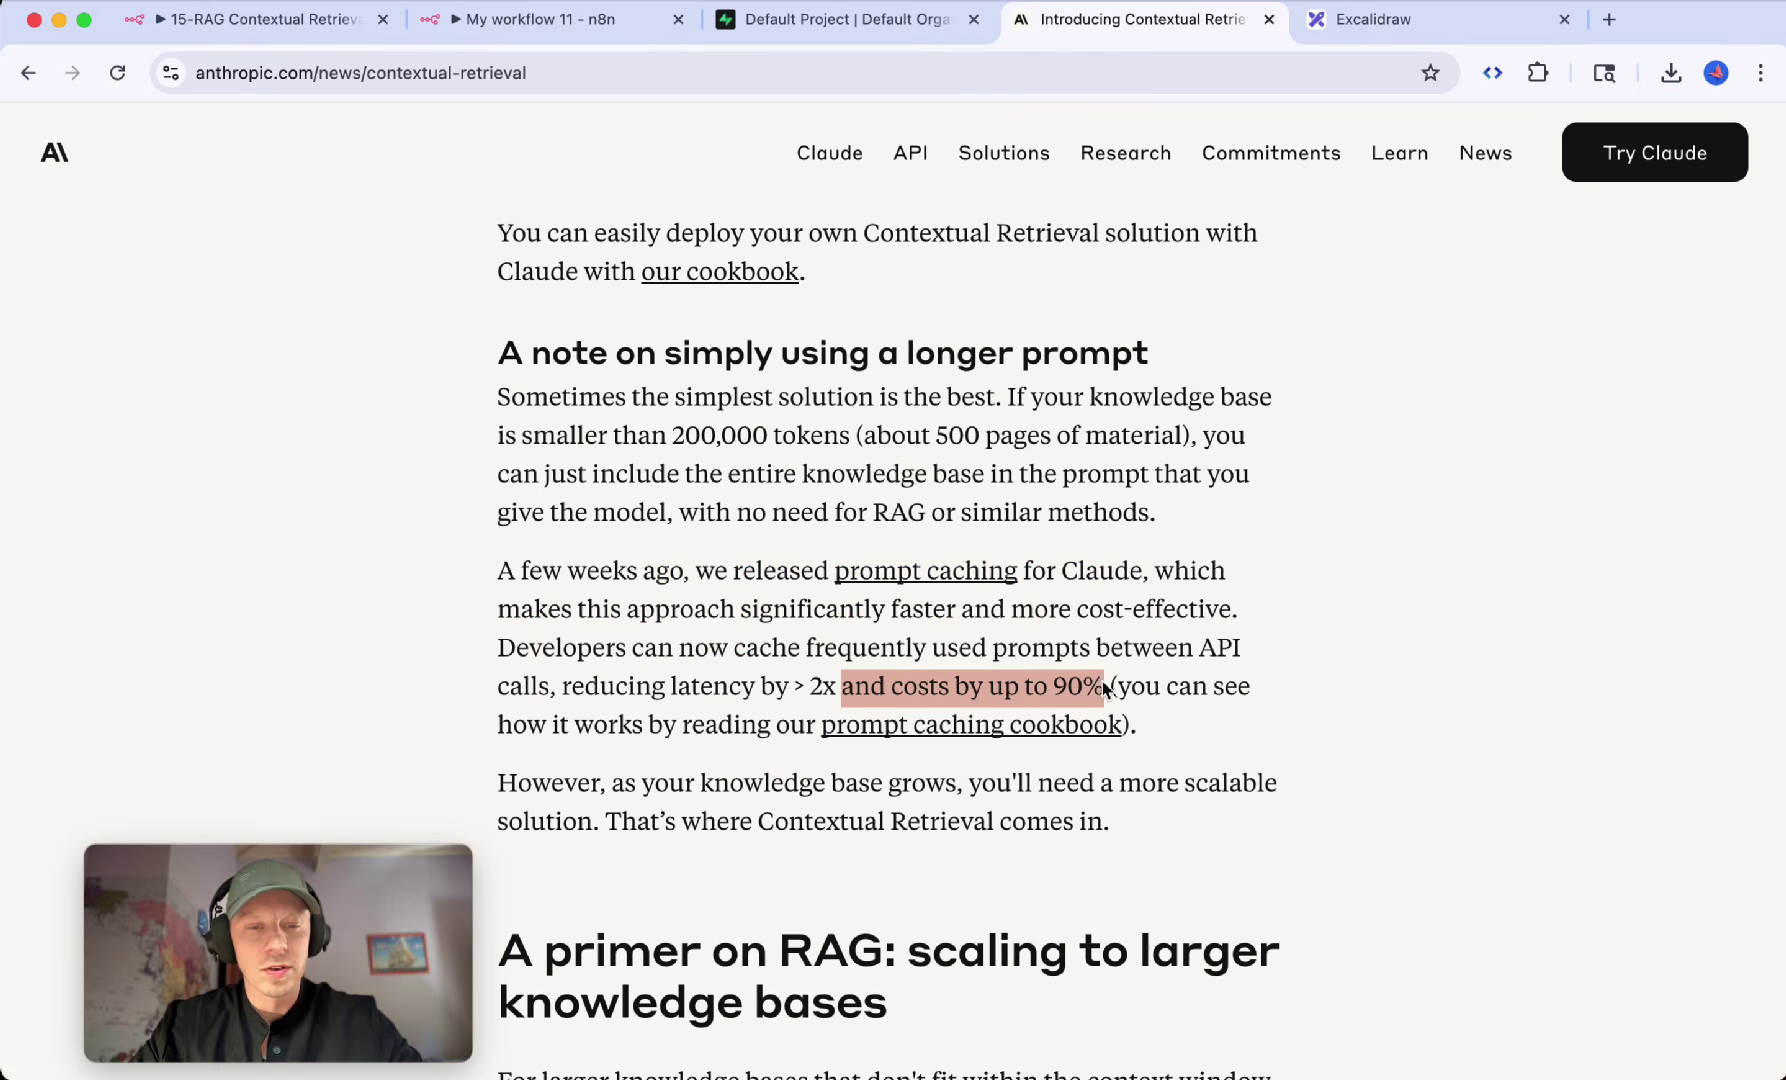
{"action": "left_click", "coordinate": [1134, 680]}
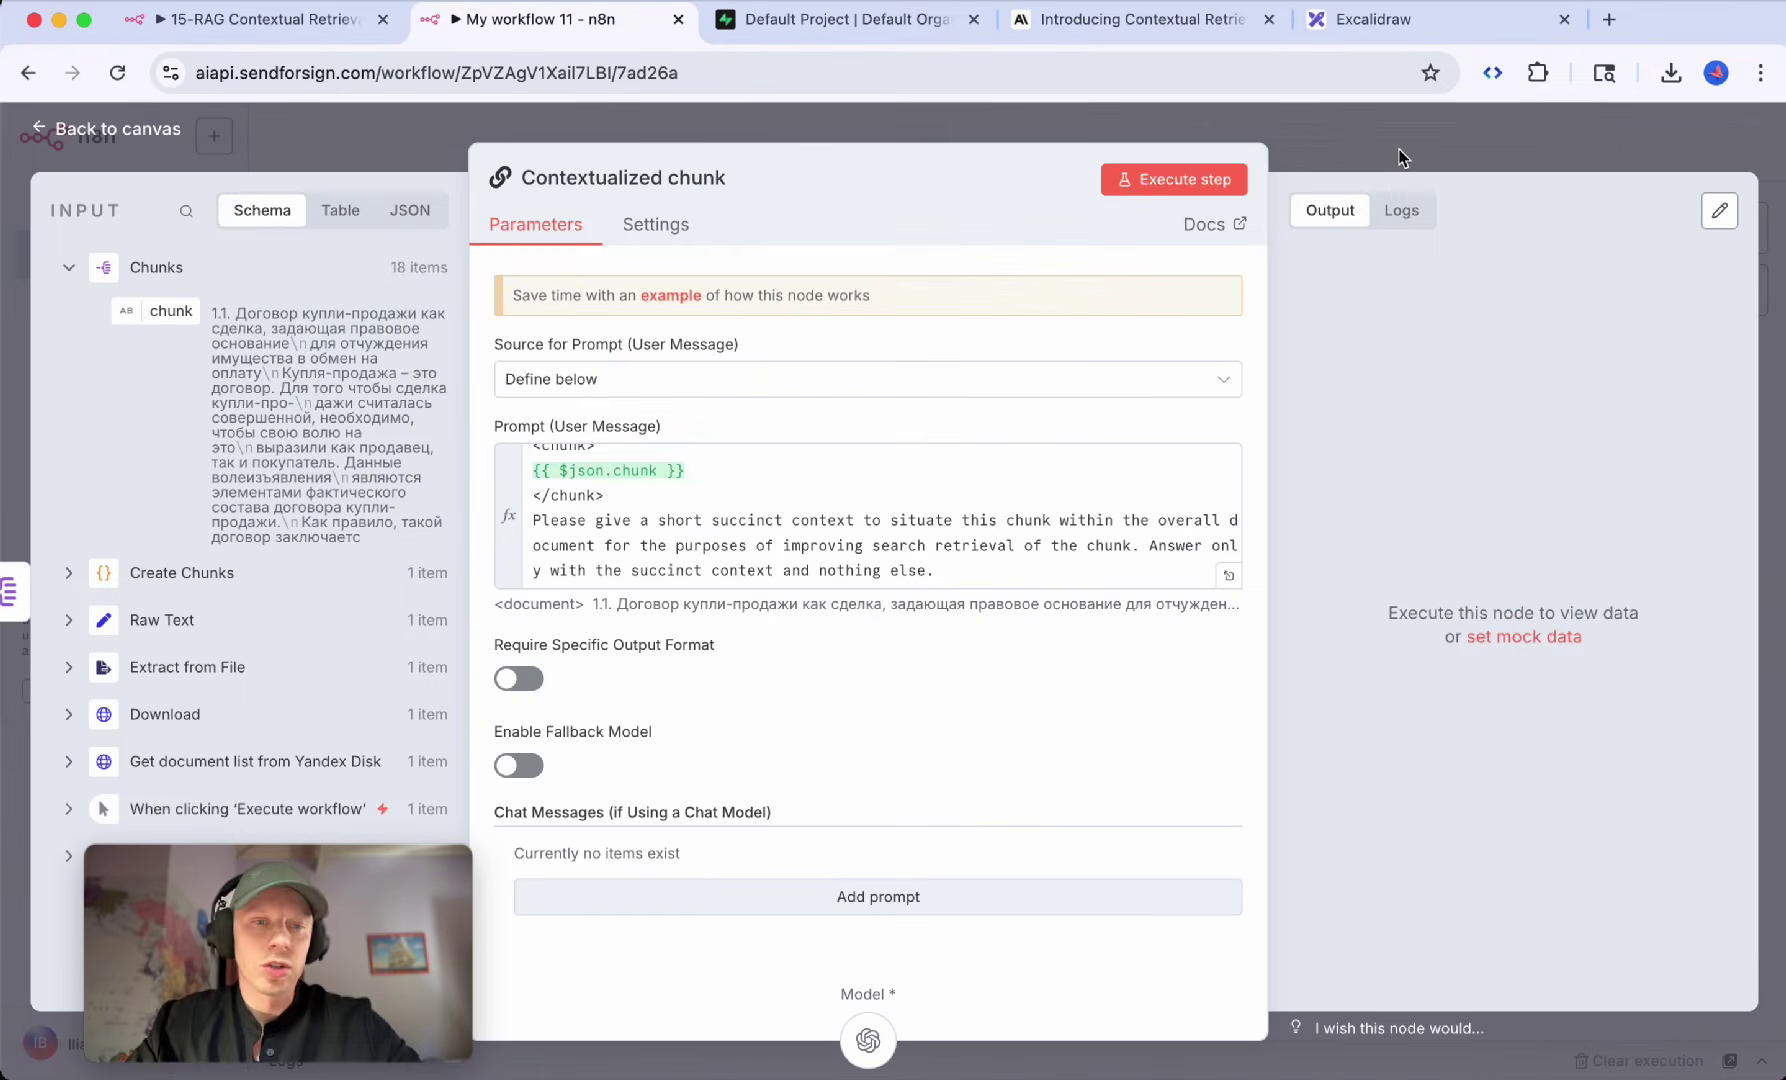
Step: Verify the OpenAI Chat Model4 sub-node uses gpt-4.1-nano, then return to the canvas
{"action": "left_click", "coordinate": [1395, 165]}
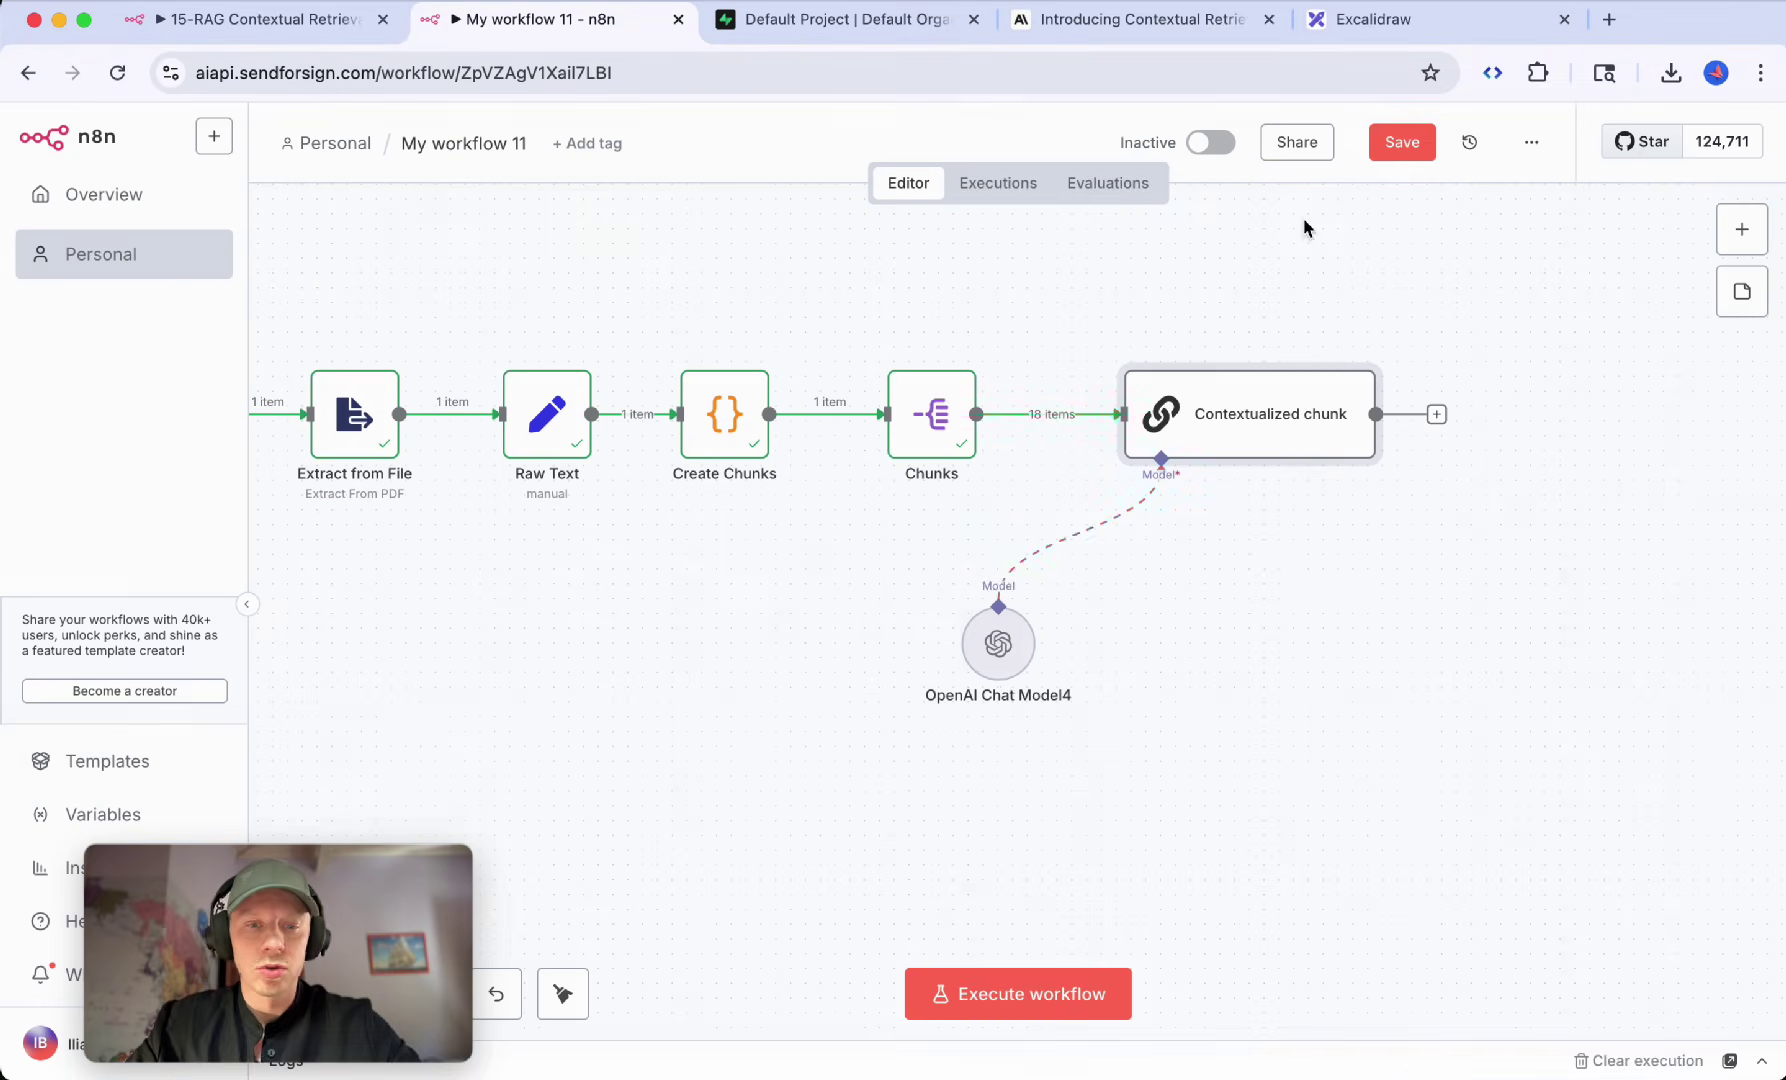
{"action": "double_click", "coordinate": [1000, 648]}
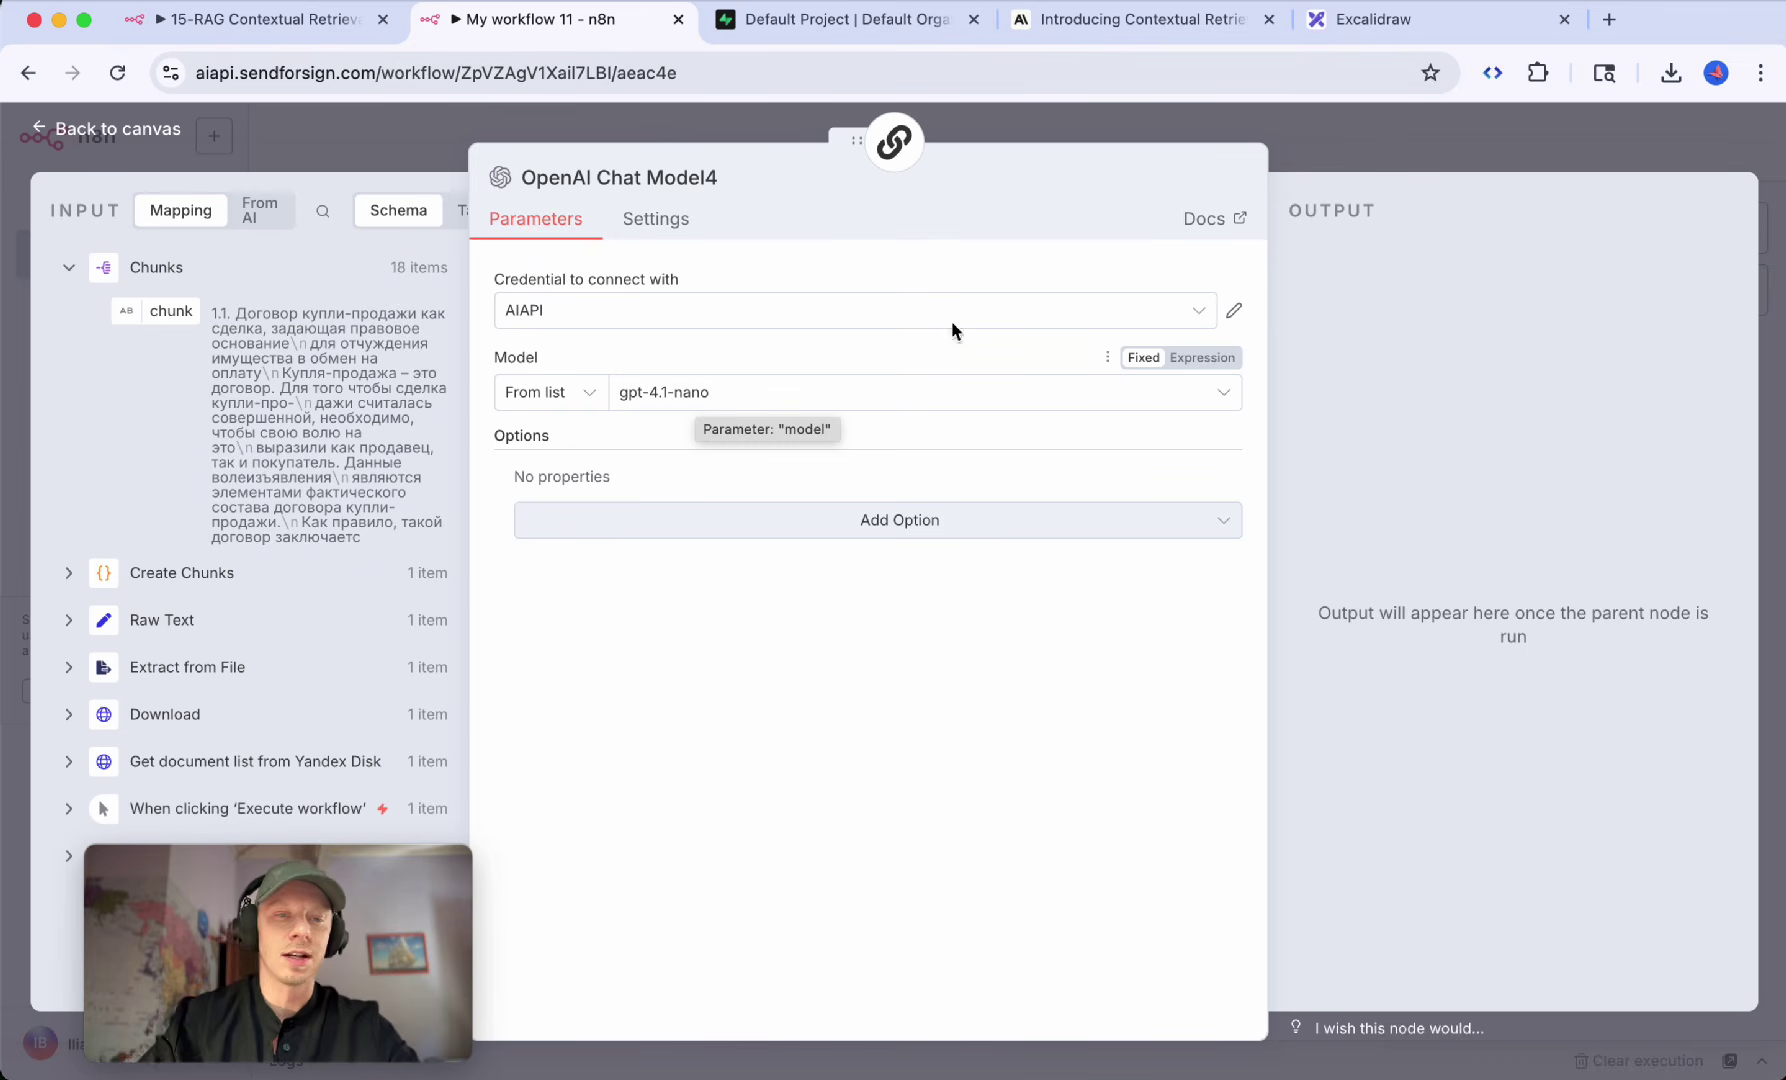
{"action": "left_click", "coordinate": [1361, 150]}
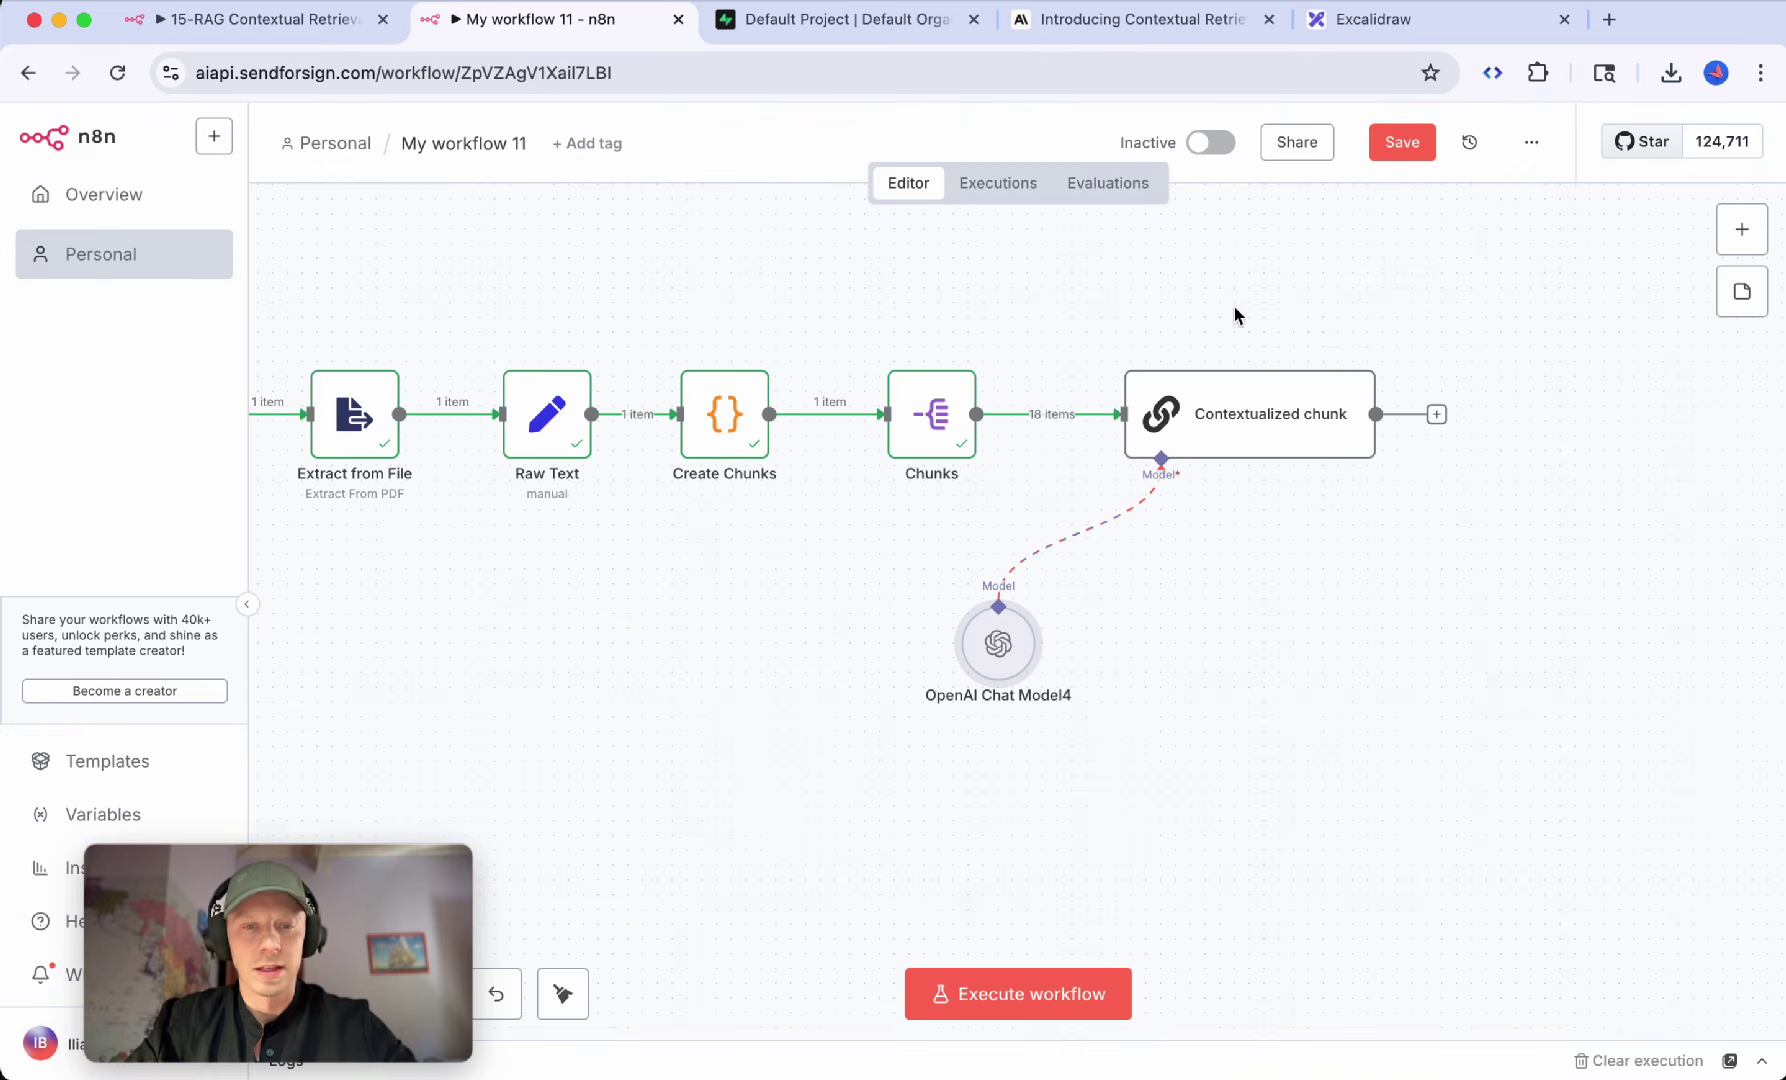
Step: Execute the Contextualized chunk step and check its 18 Russian context descriptions
{"action": "left_click_drag", "start_coordinate": [1252, 431], "coordinate": [1207, 427]}
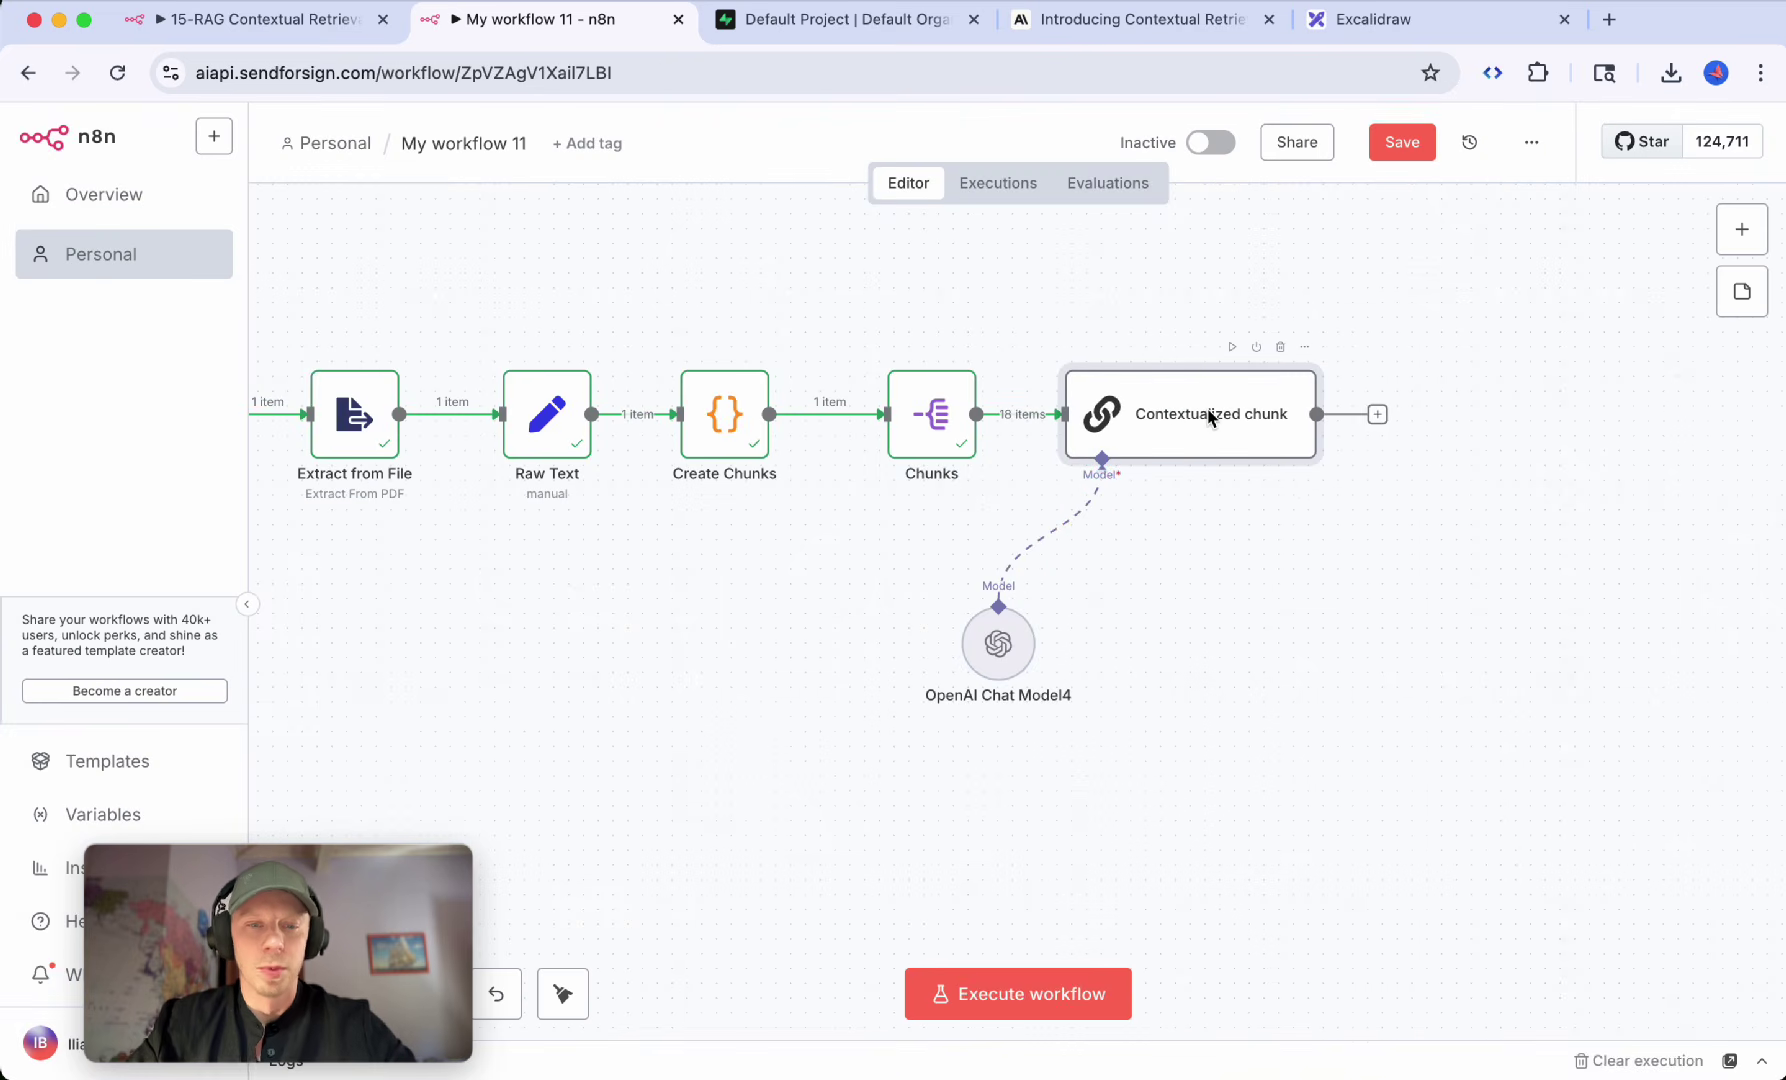
{"action": "double_click", "coordinate": [1207, 427]}
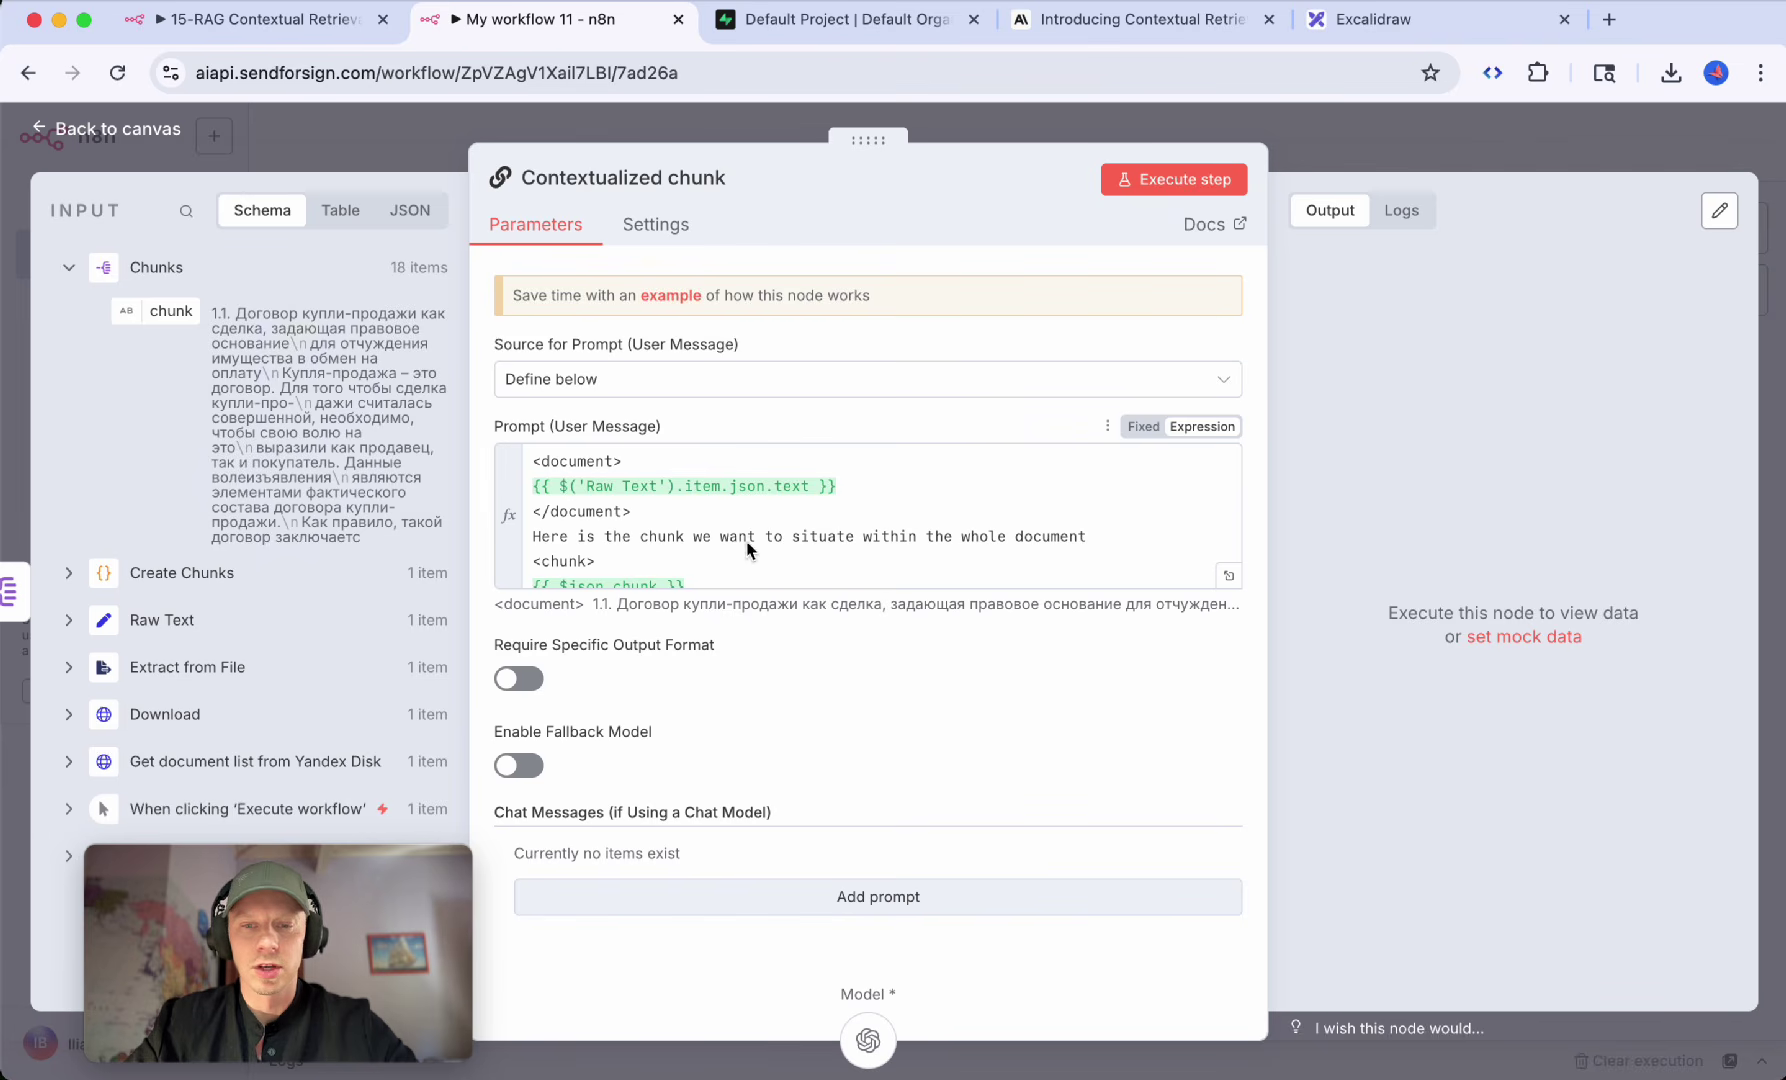
{"action": "scroll", "coordinate": [752, 545], "scroll_direction": "down", "scroll_amount": 5}
{"action": "scroll", "coordinate": [800, 505], "scroll_direction": "up", "scroll_amount": 5}
{"action": "left_click", "coordinate": [1180, 181]}
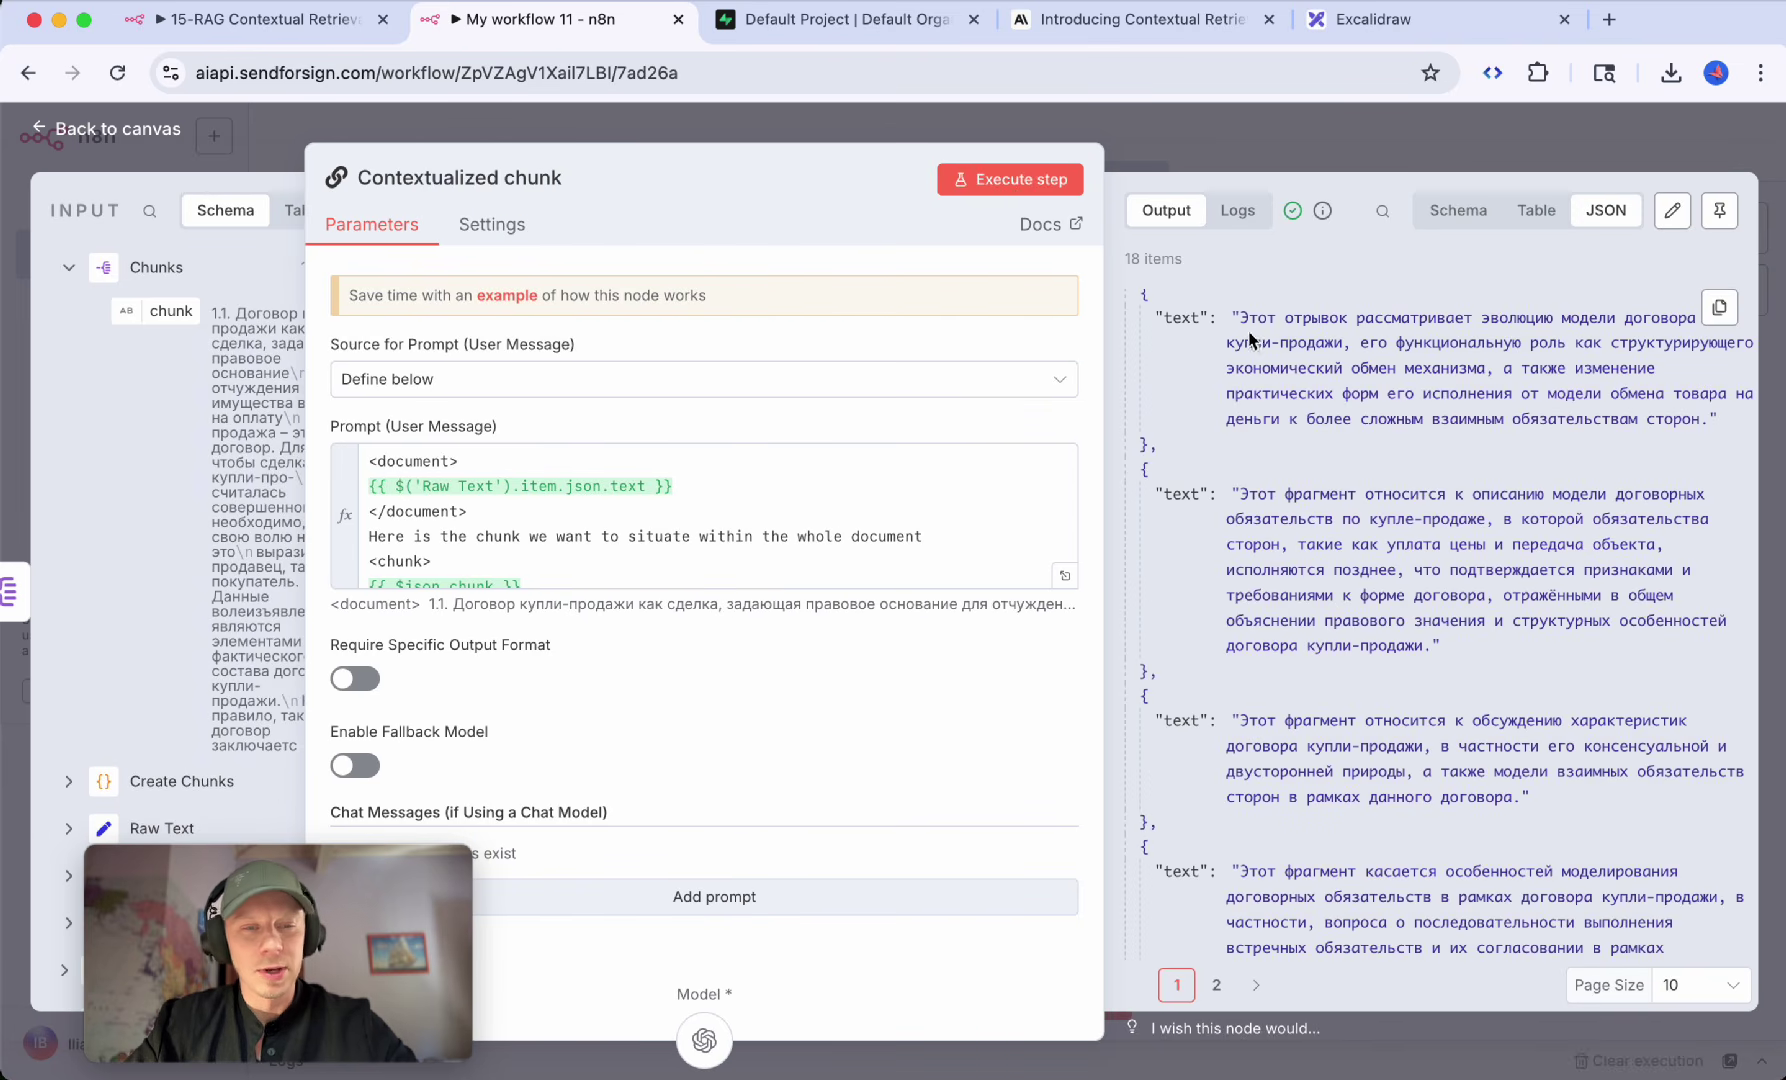
{"action": "left_click_drag", "start_coordinate": [1240, 318], "coordinate": [1580, 368]}
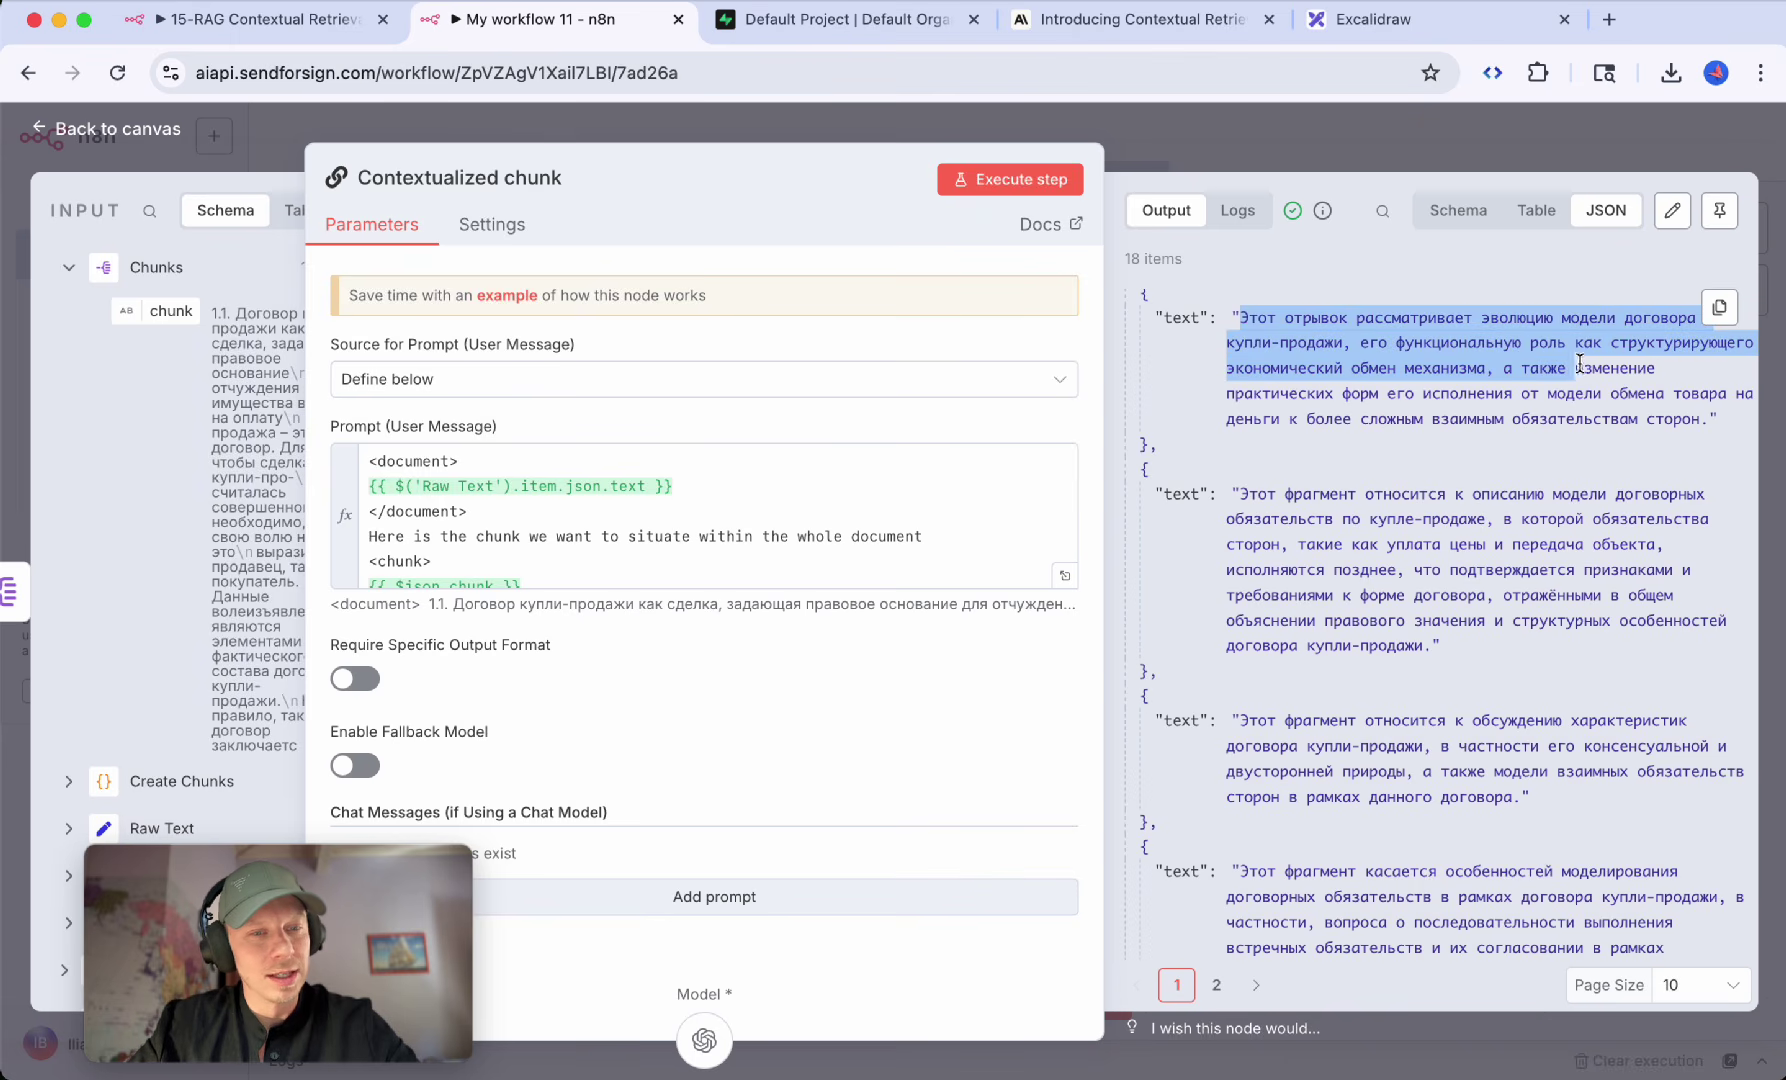
{"action": "left_click_drag", "start_coordinate": [1240, 497], "coordinate": [1556, 544]}
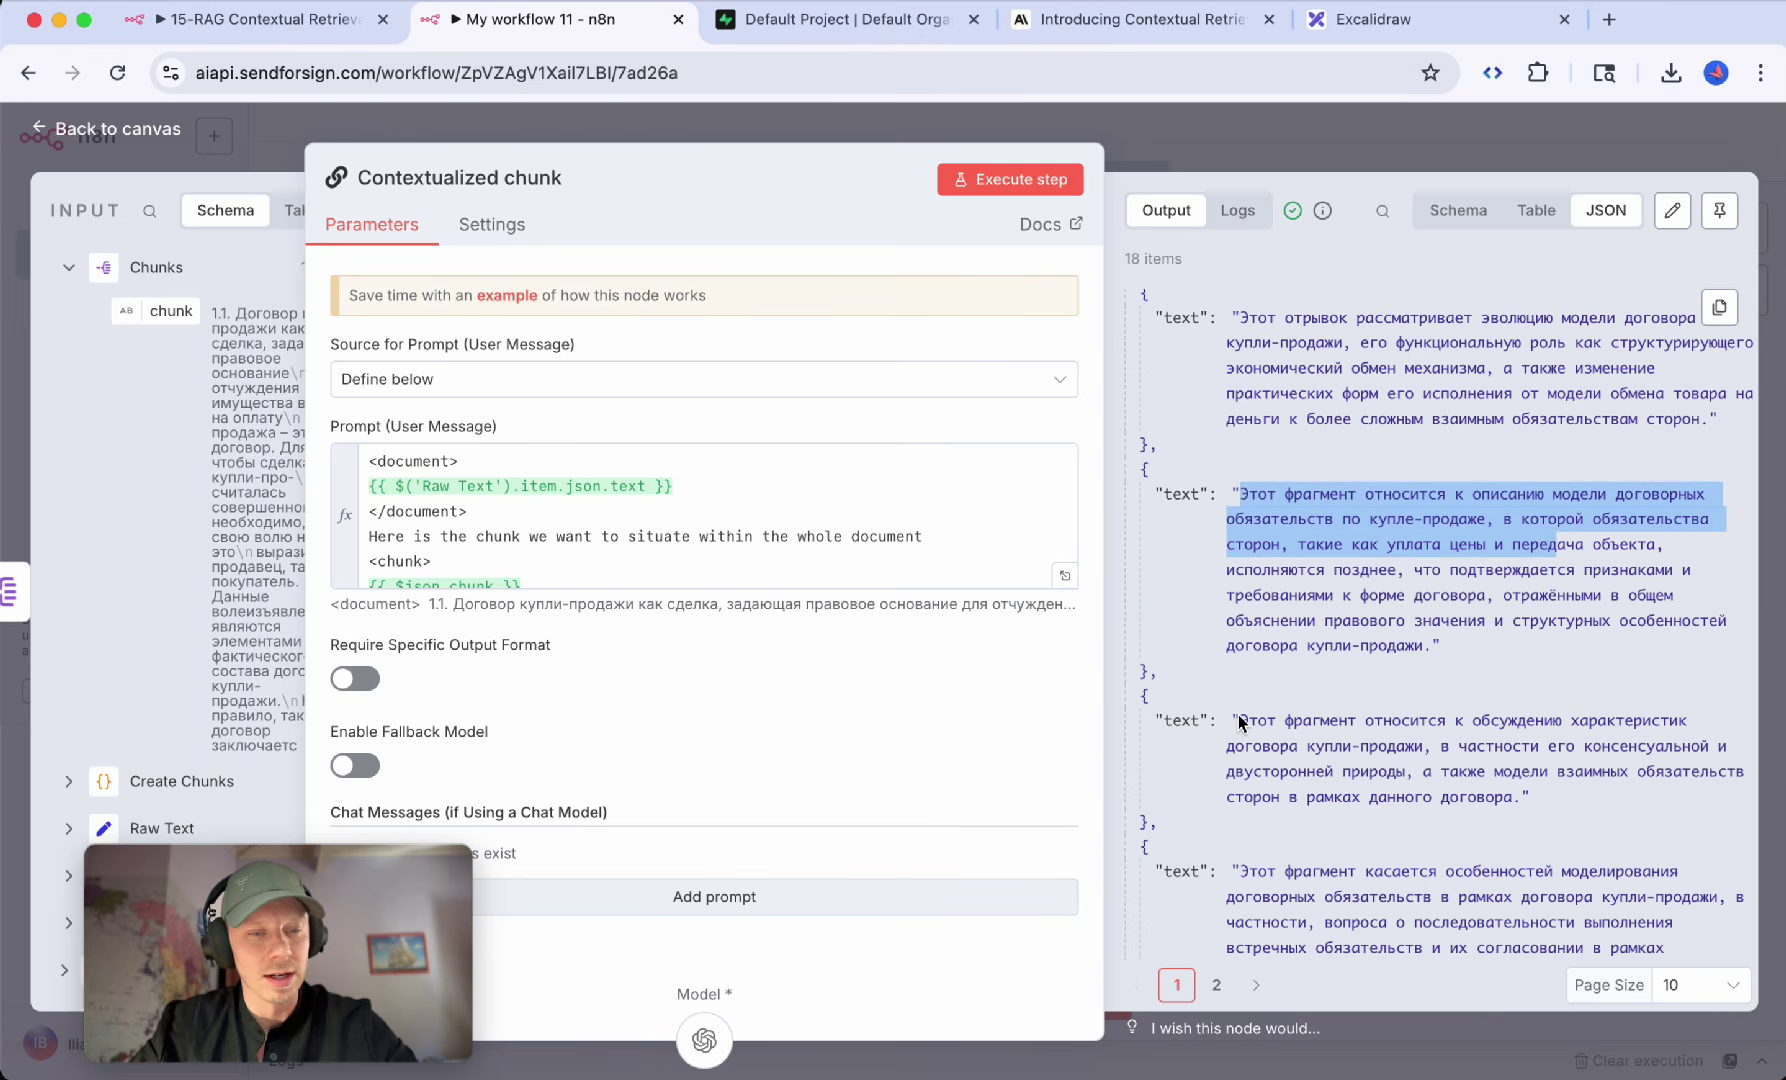
{"action": "left_click_drag", "start_coordinate": [1238, 720], "coordinate": [1582, 752]}
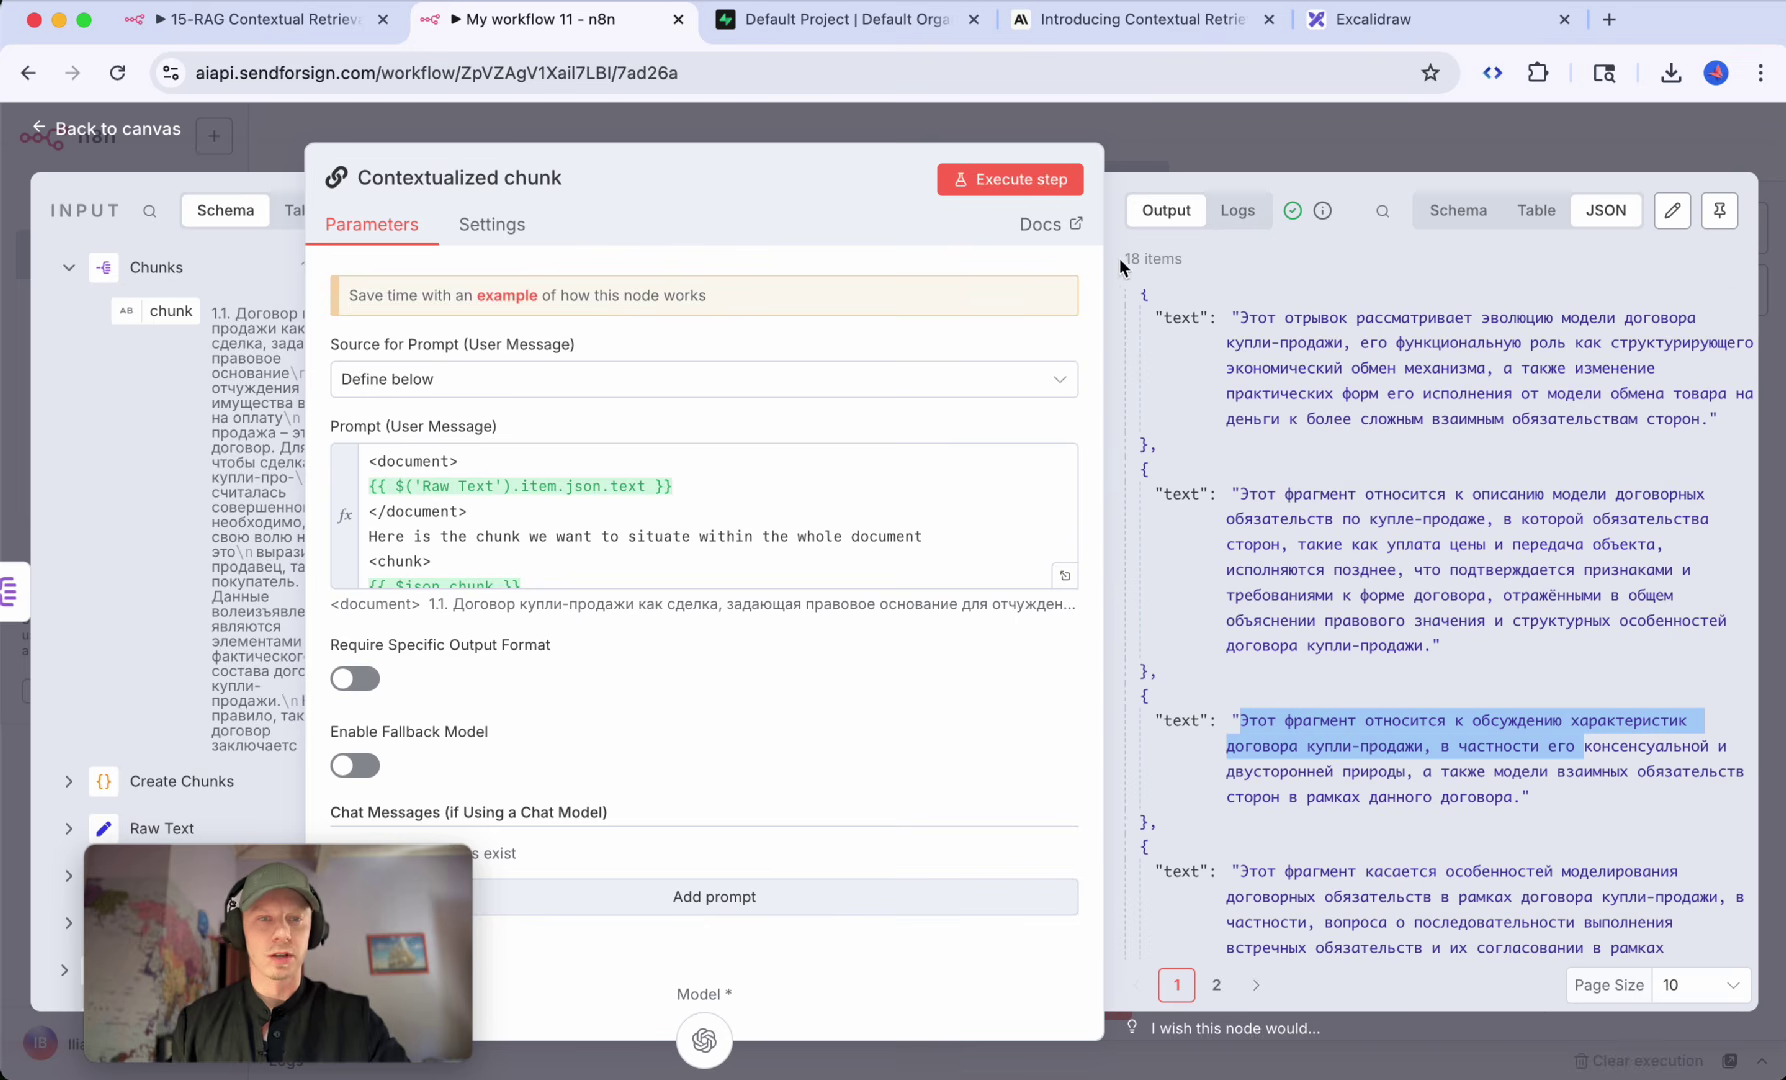
{"action": "left_click_drag", "start_coordinate": [1124, 259], "coordinate": [1174, 257]}
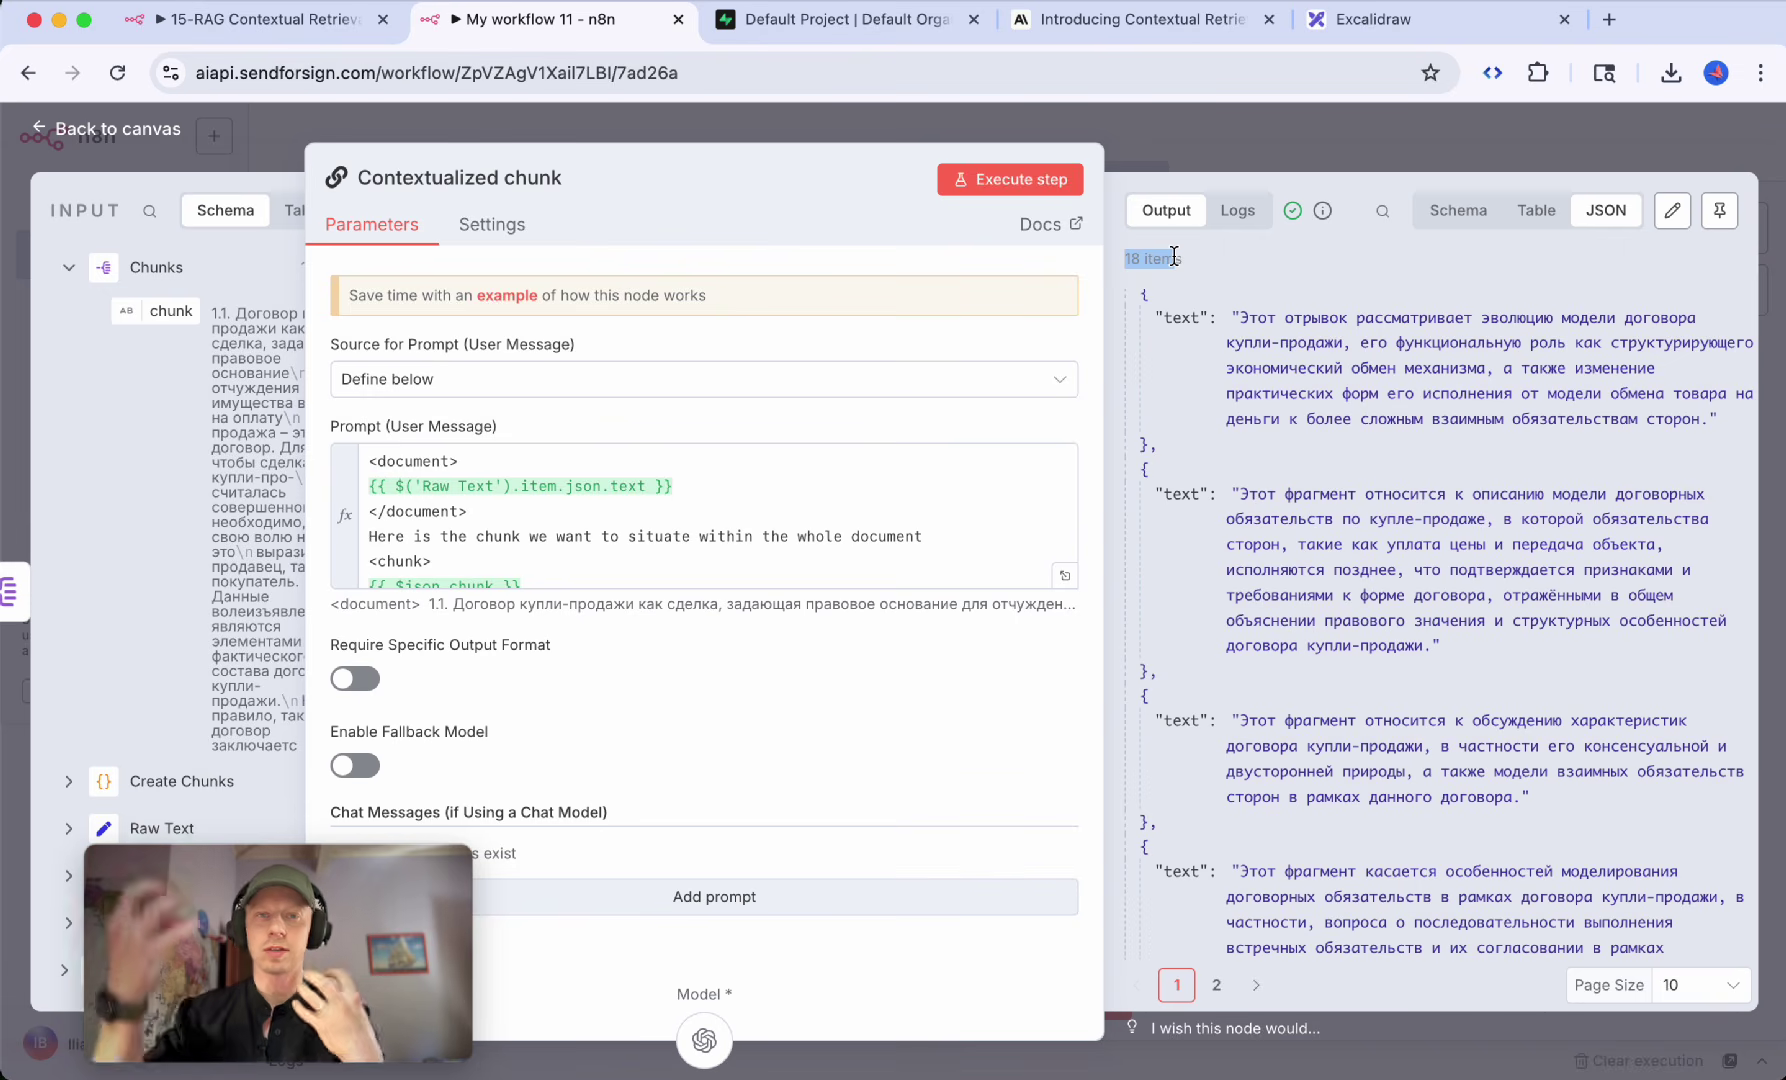
Step: Close the Contextualized chunk panel with Escape to get back to the canvas
{"action": "key", "text": "Escape"}
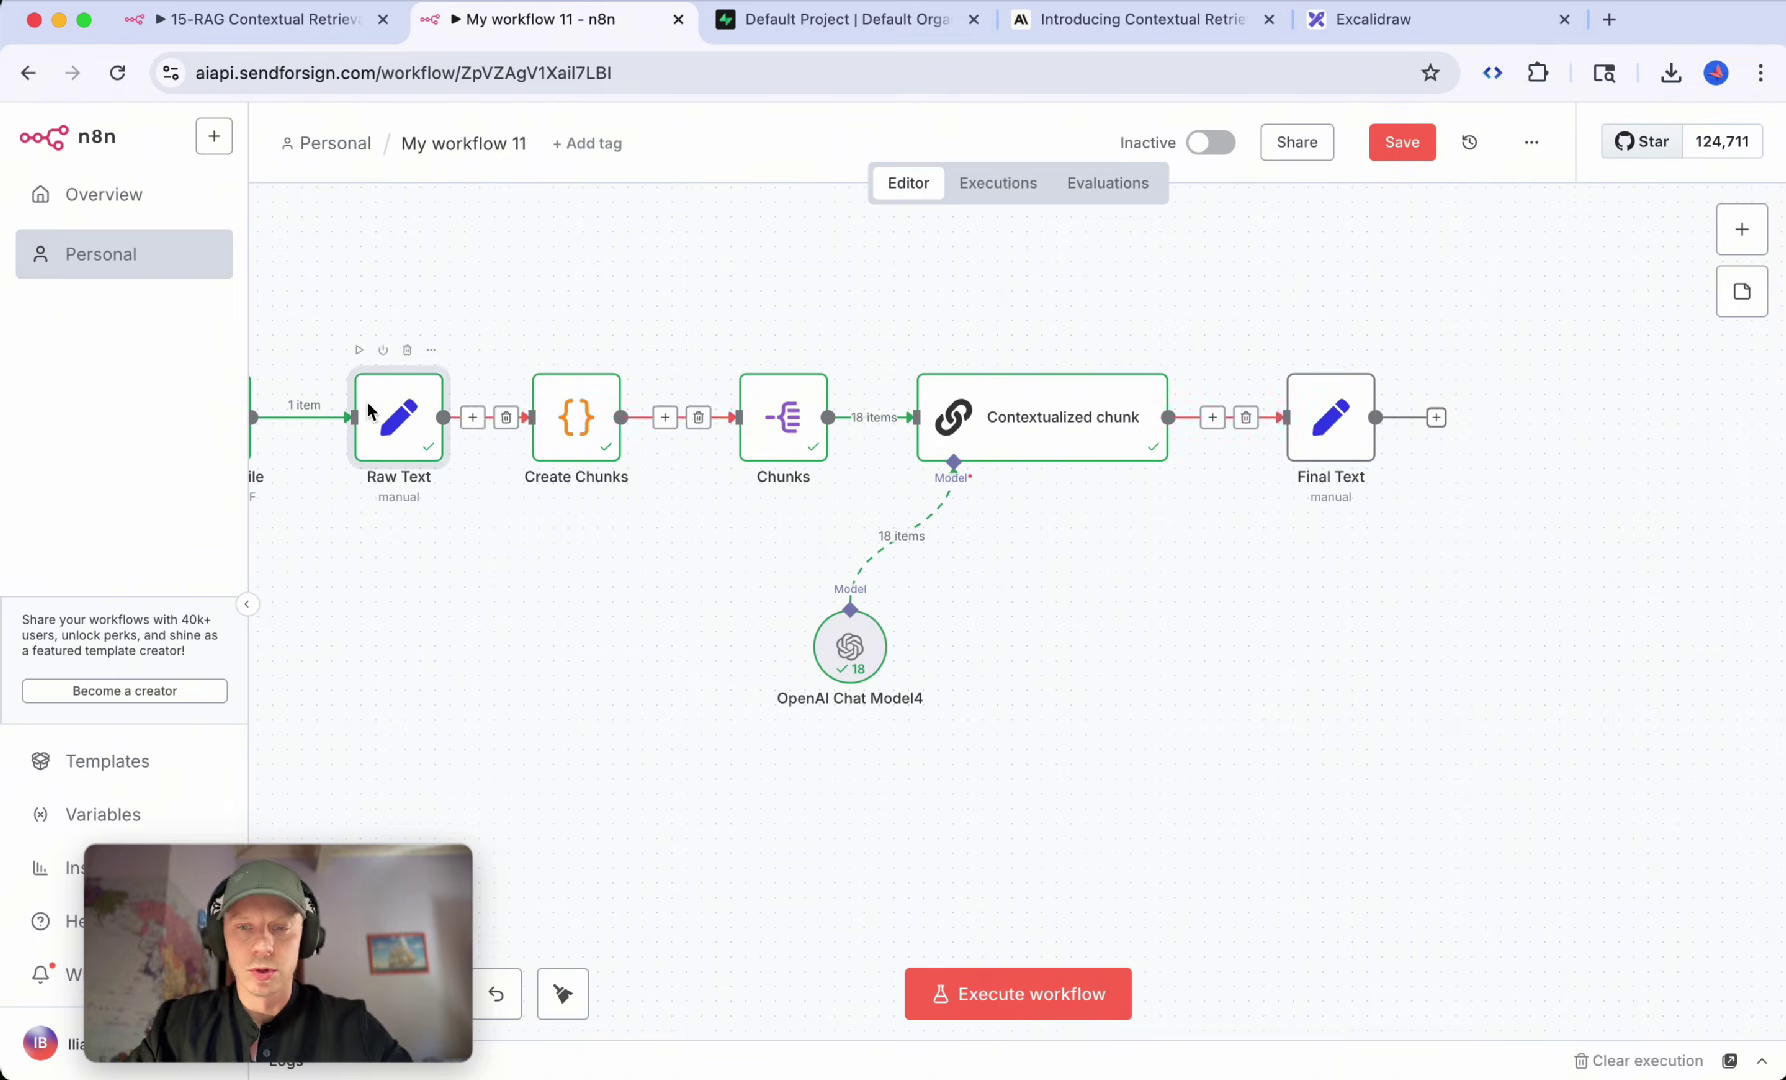
Step: Review the Final Text expression joining the Context label with the chunk text
{"action": "double_click", "coordinate": [1334, 440]}
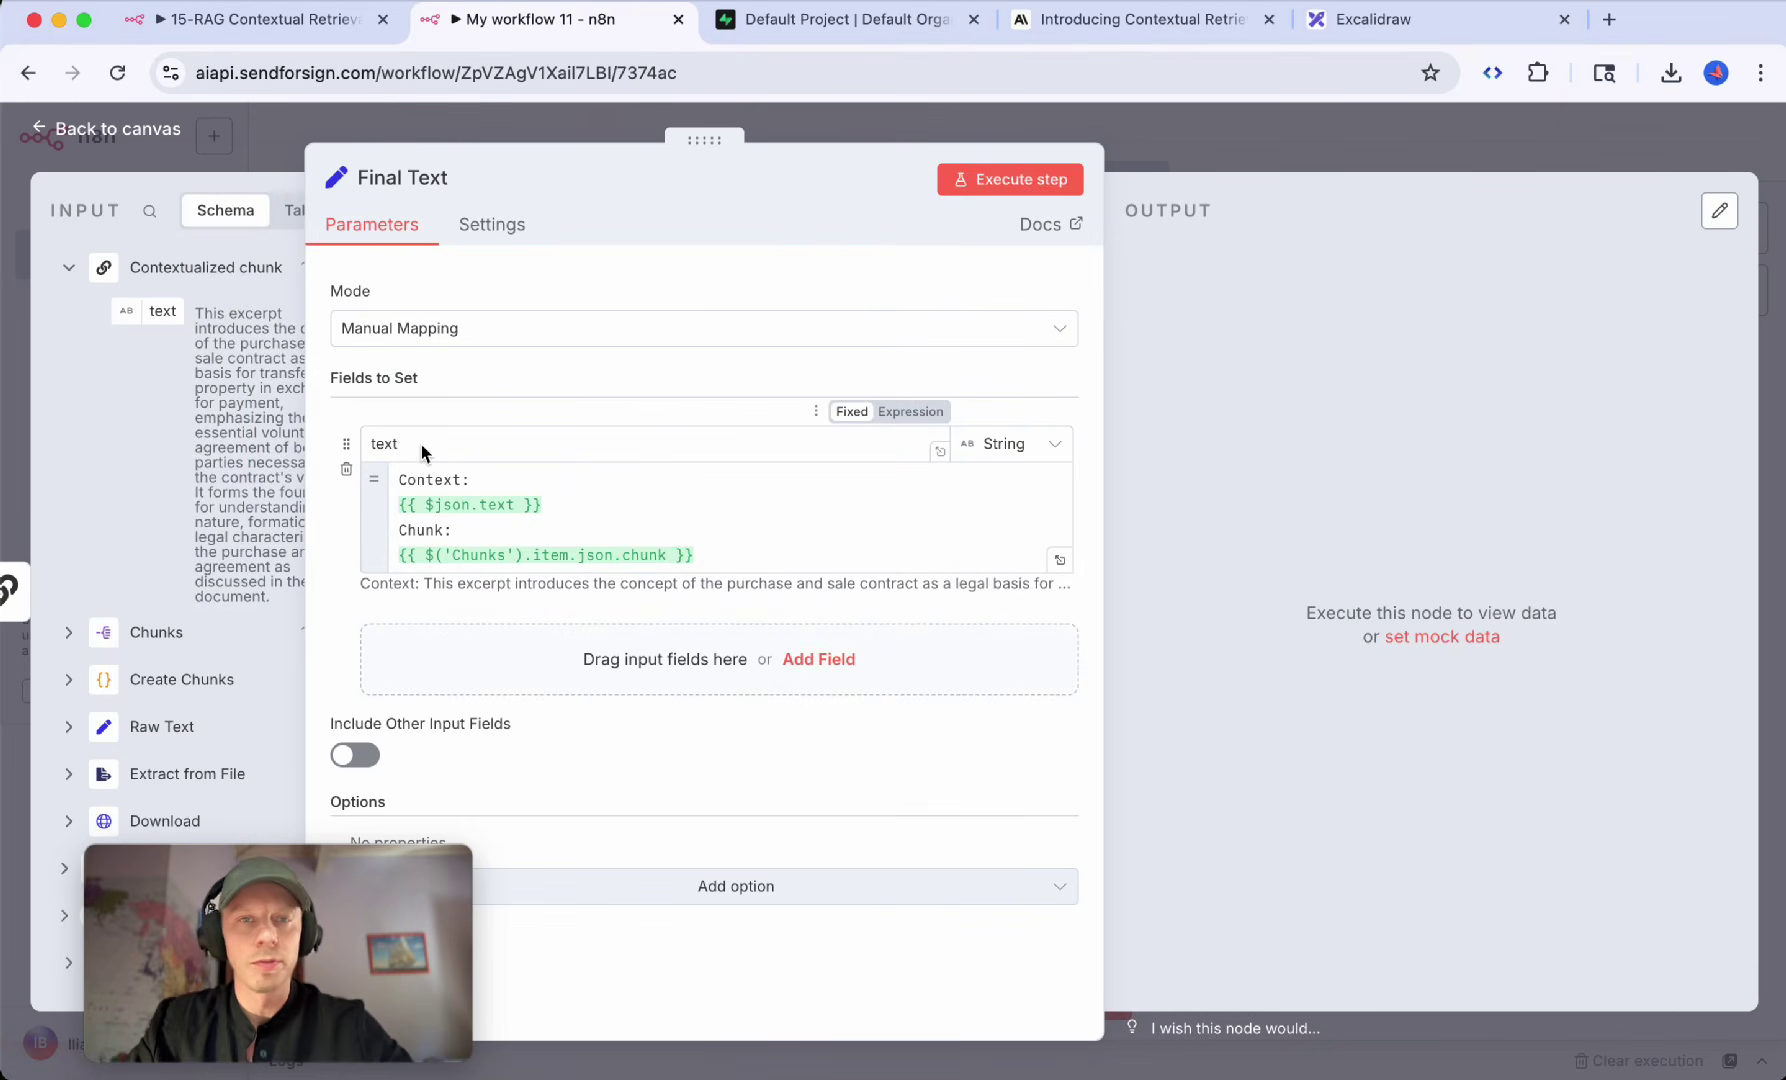
{"action": "left_click", "coordinate": [1060, 559]}
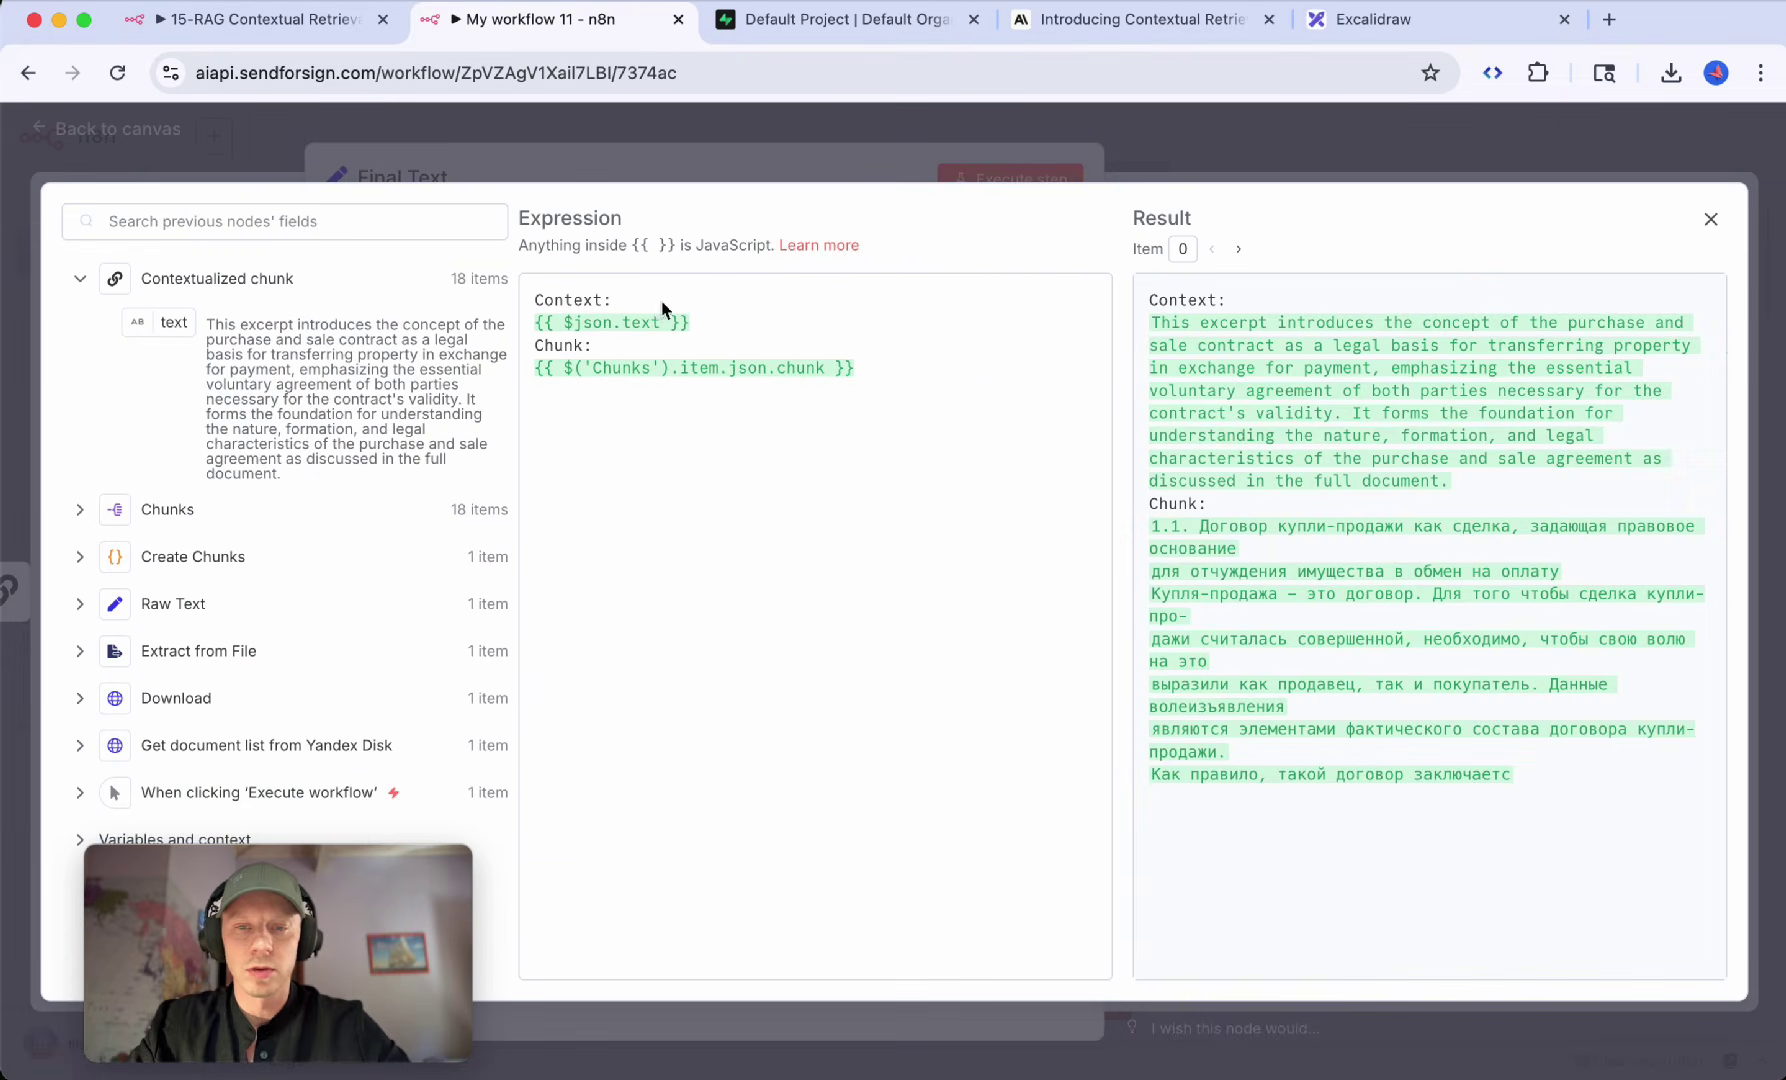
{"action": "left_click_drag", "start_coordinate": [632, 303], "coordinate": [530, 300]}
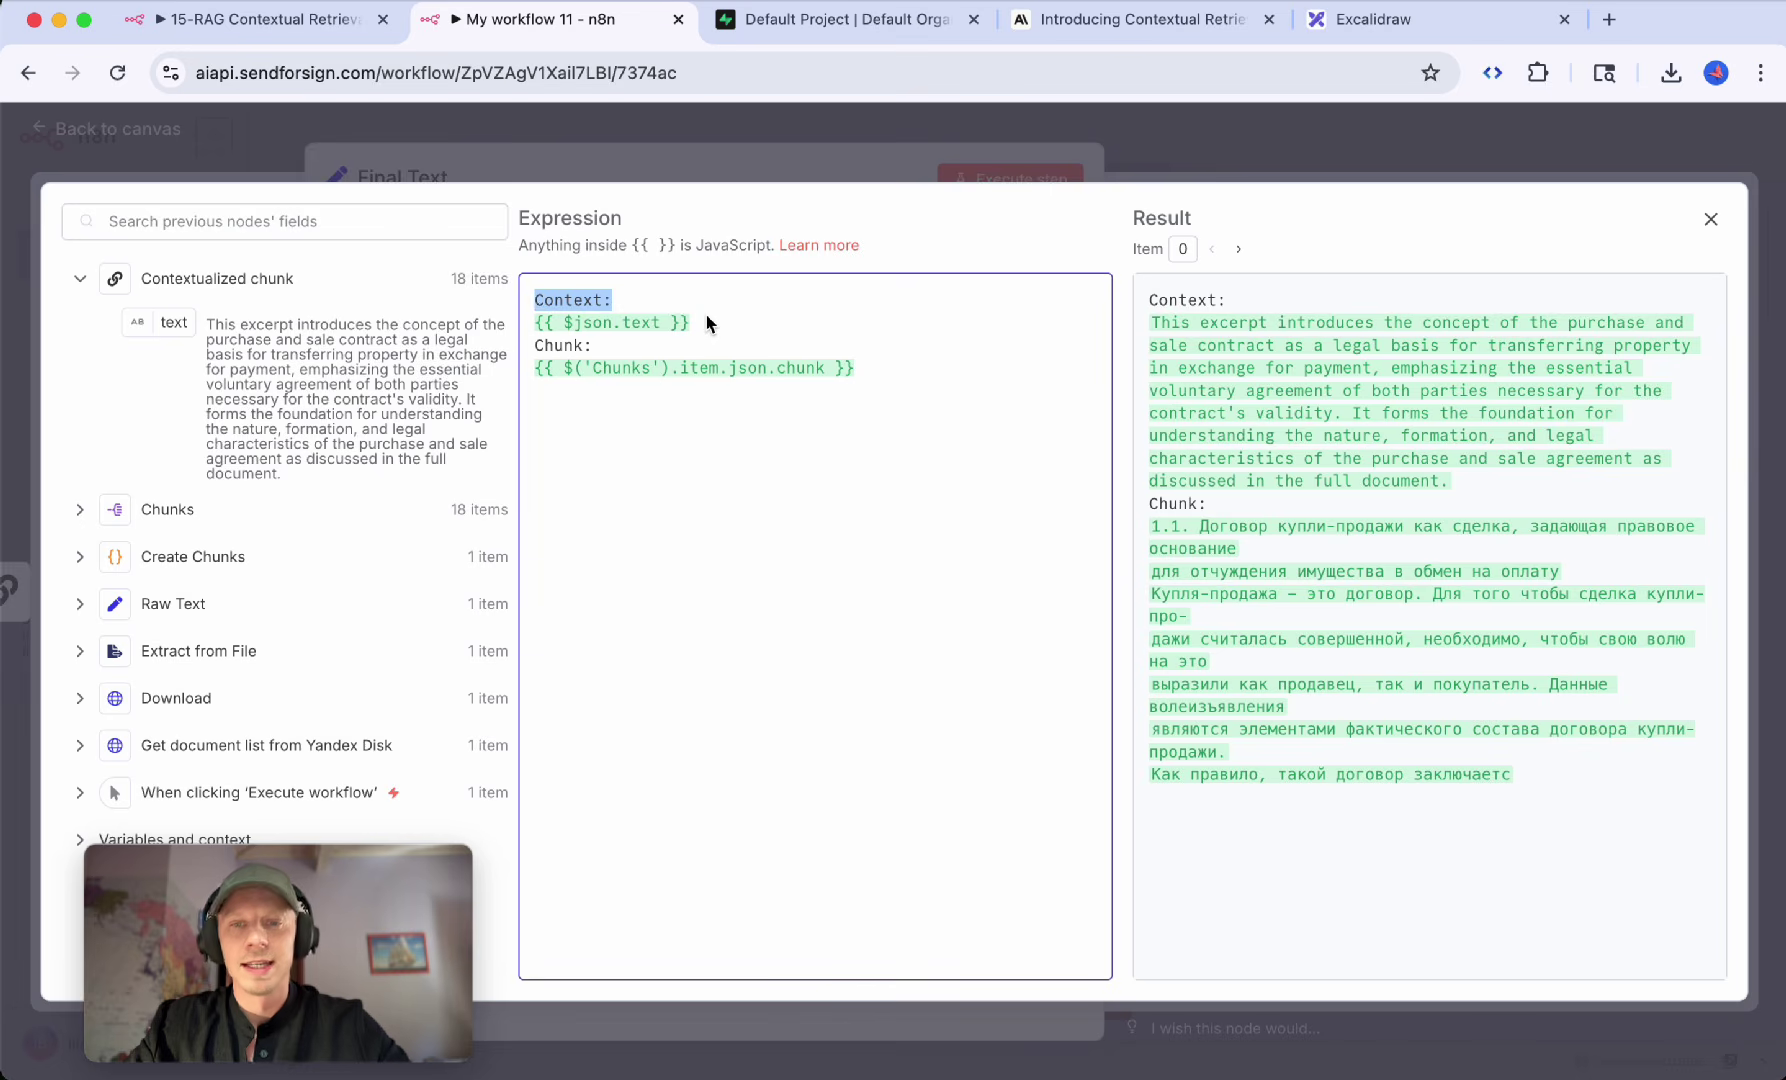
{"action": "left_click_drag", "start_coordinate": [694, 322], "coordinate": [538, 350]}
{"action": "left_click", "coordinate": [597, 347]}
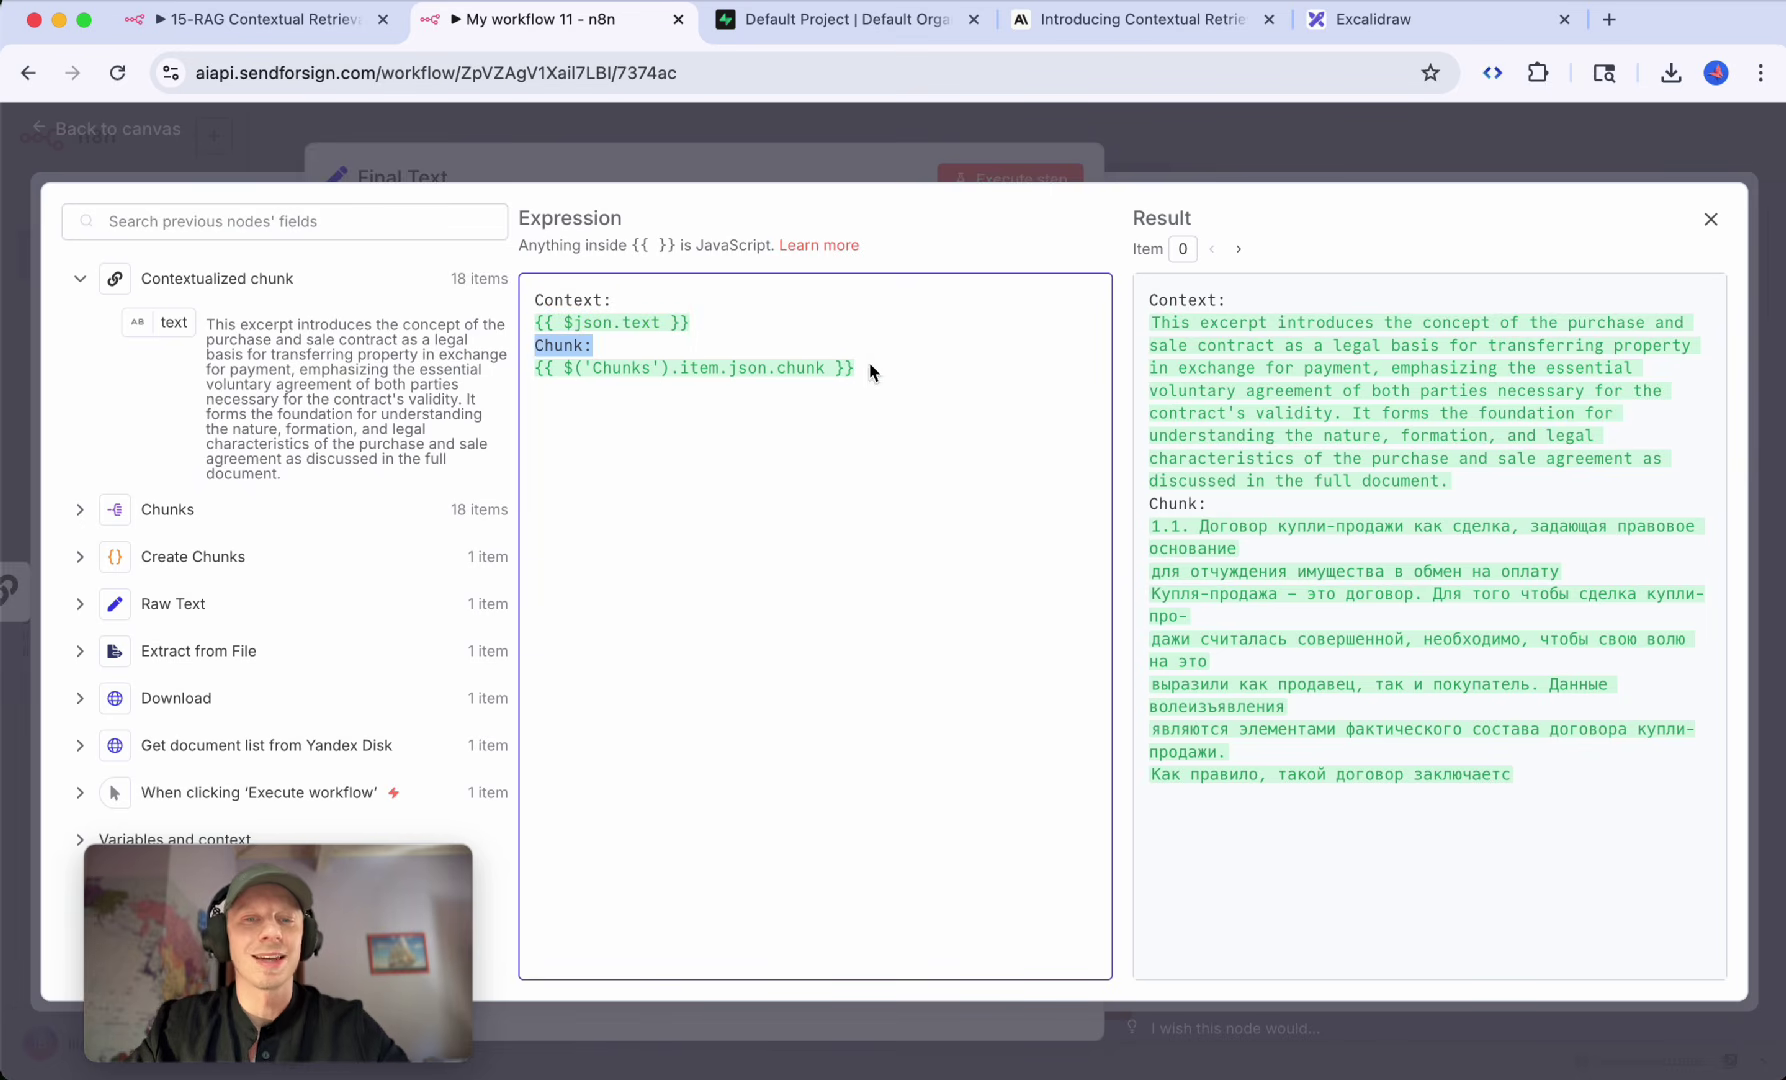
{"action": "left_click_drag", "start_coordinate": [869, 367], "coordinate": [530, 368]}
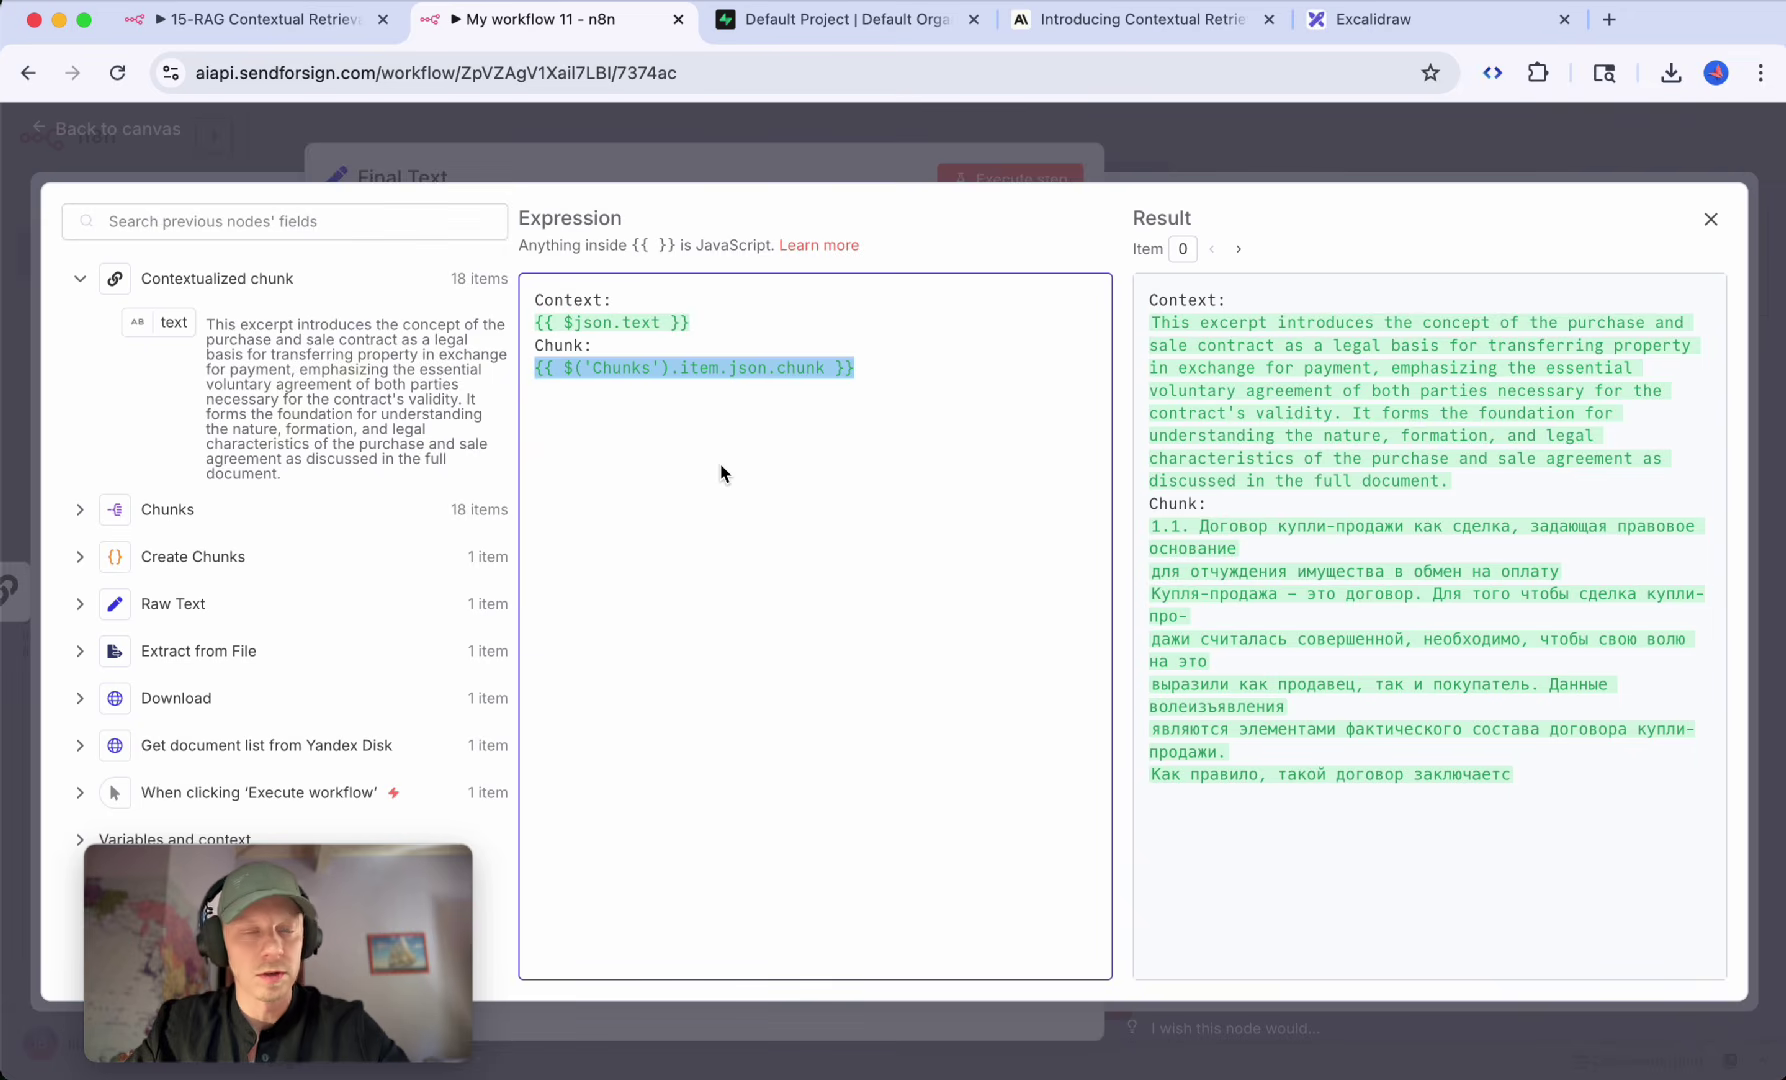
{"action": "left_click", "coordinate": [1018, 178]}
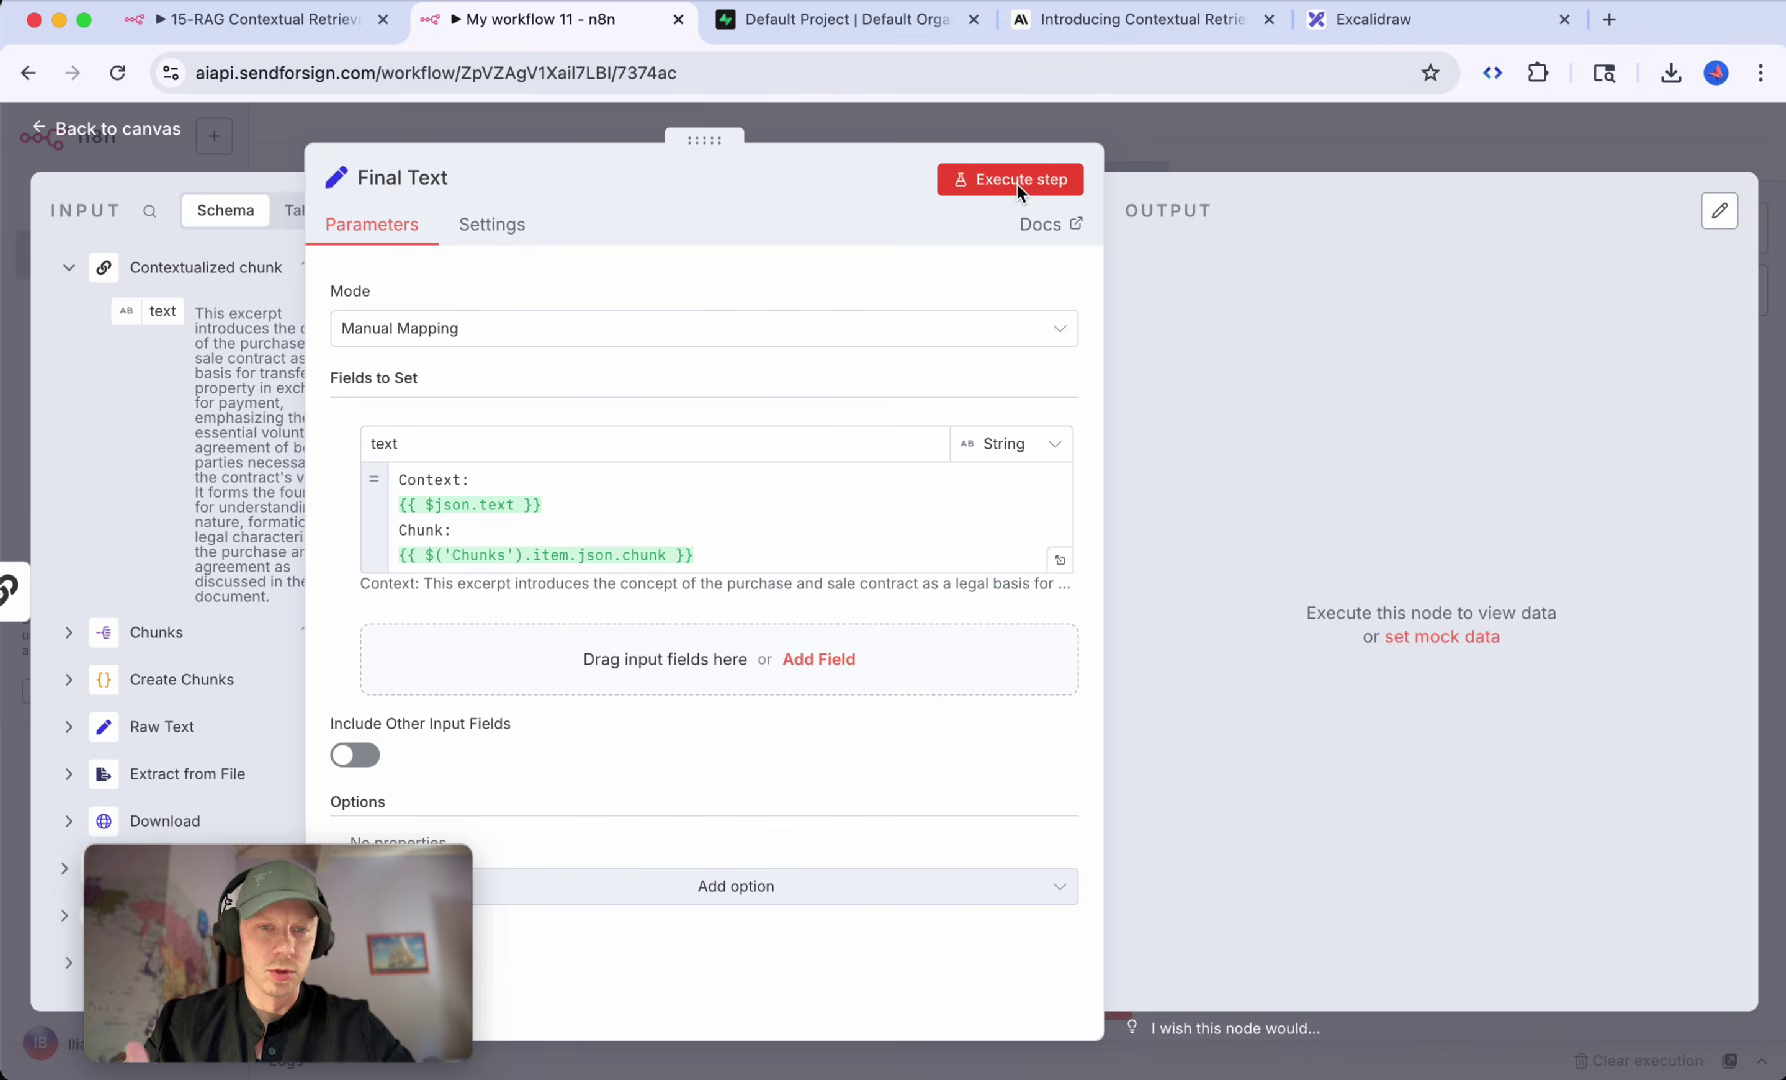
Step: Execute Final Text and check its 18 items combining each context with its chunk
{"action": "left_click", "coordinate": [1020, 188]}
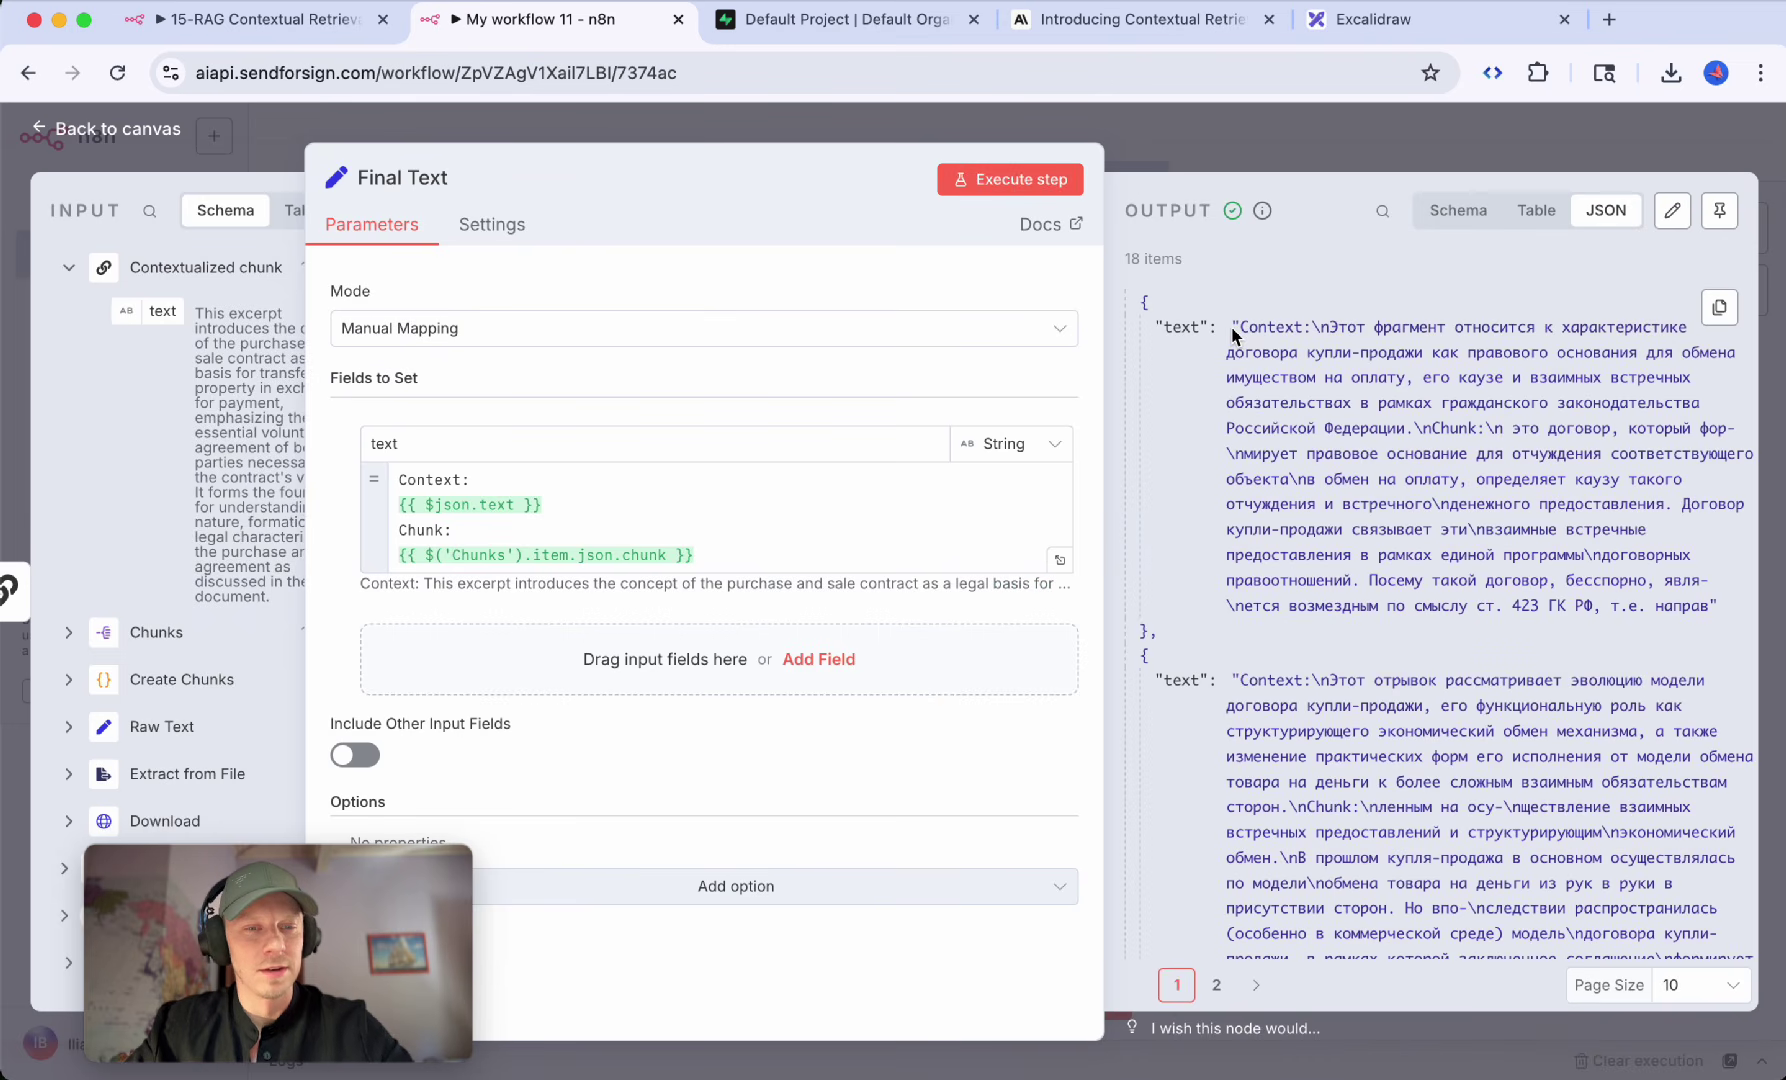
{"action": "left_click_drag", "start_coordinate": [1243, 332], "coordinate": [1348, 346]}
{"action": "left_click_drag", "start_coordinate": [1502, 430], "coordinate": [1706, 614]}
{"action": "left_click_drag", "start_coordinate": [1240, 681], "coordinate": [1497, 758]}
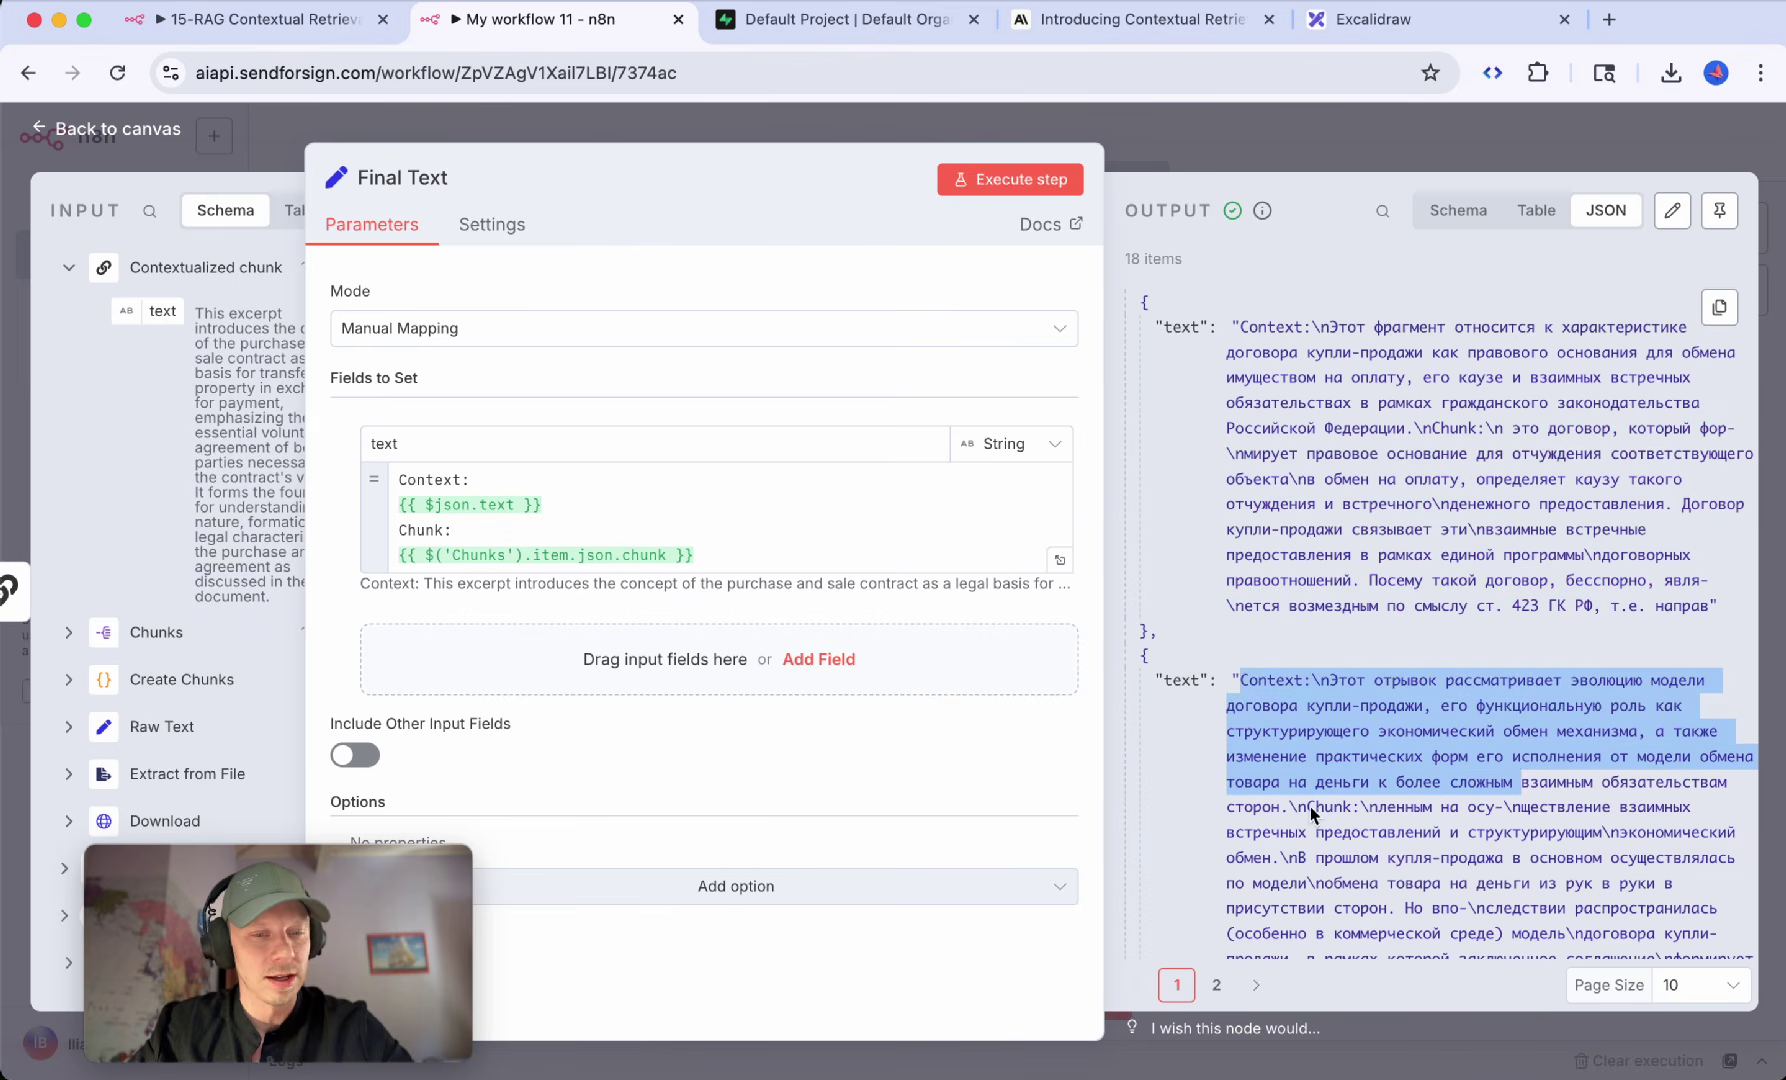
{"action": "left_click_drag", "start_coordinate": [1310, 808], "coordinate": [1434, 885]}
{"action": "scroll", "coordinate": [1434, 887], "scroll_direction": "down", "scroll_amount": 1}
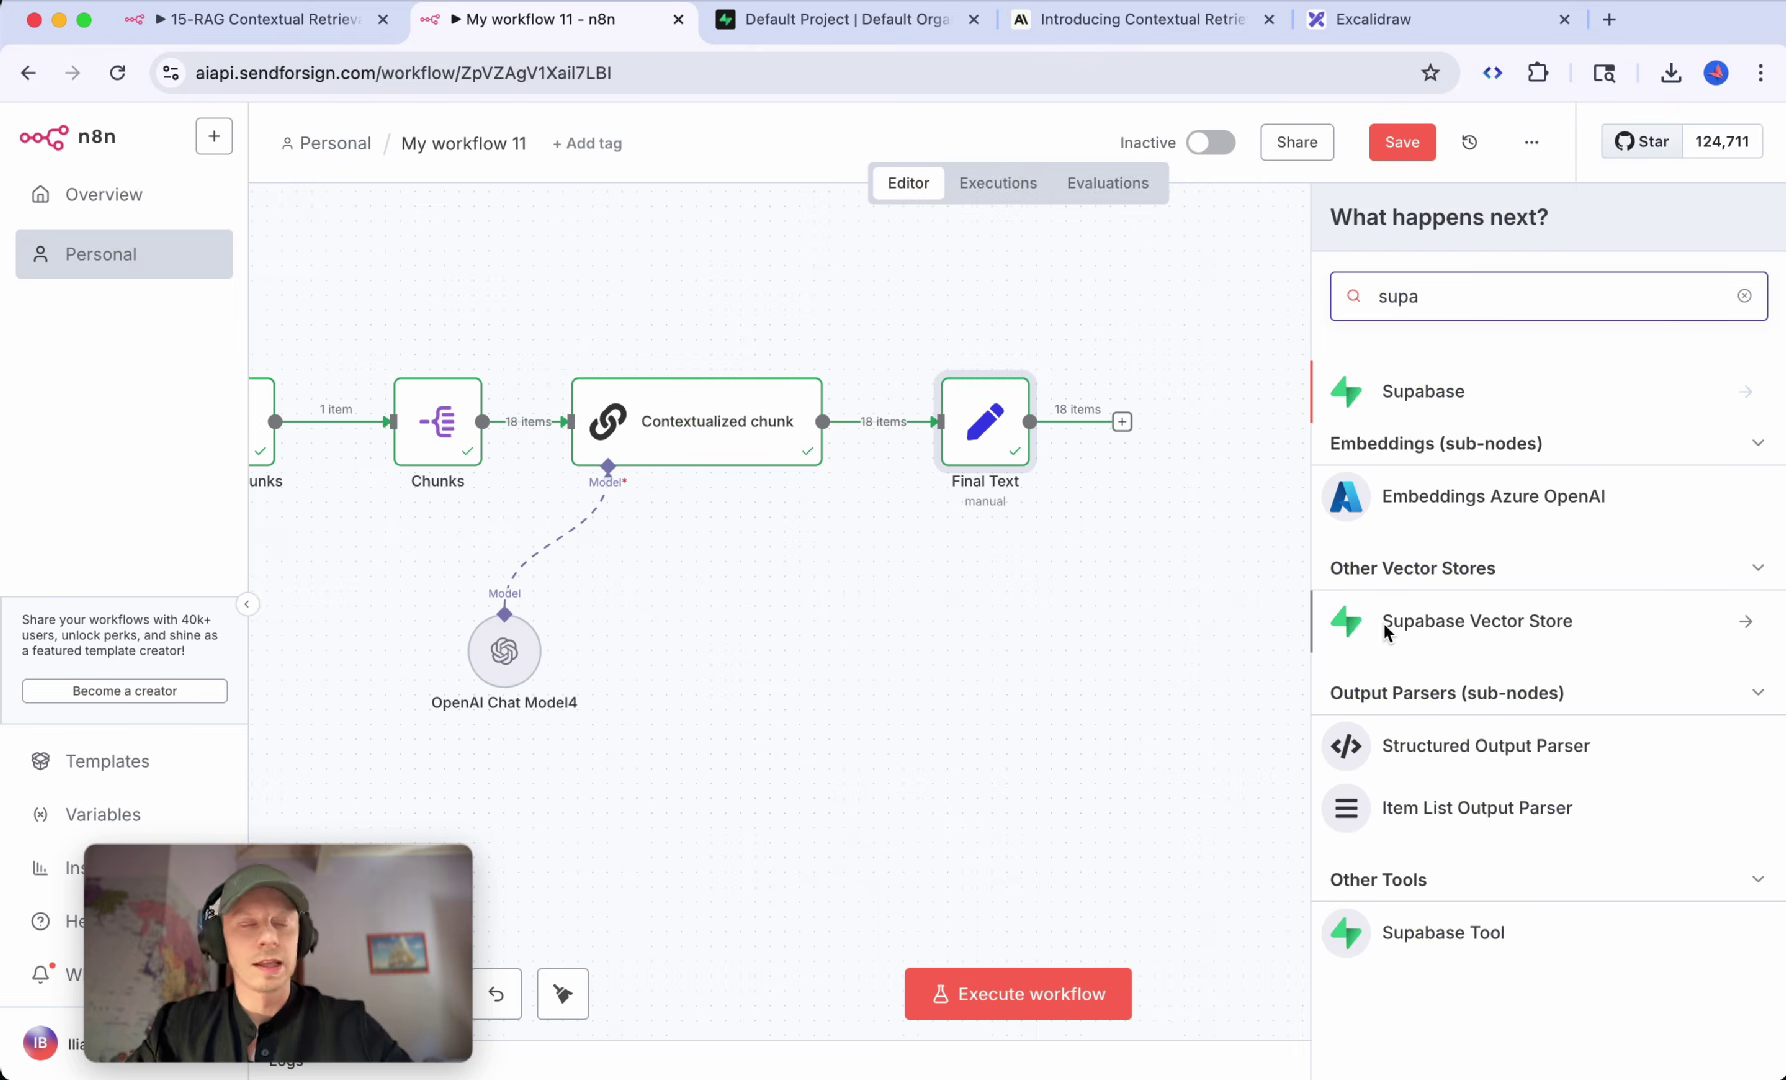
Step: Add a Supabase Vector Store node with the 'Add documents to vector store' action
{"action": "left_click", "coordinate": [1436, 625]}
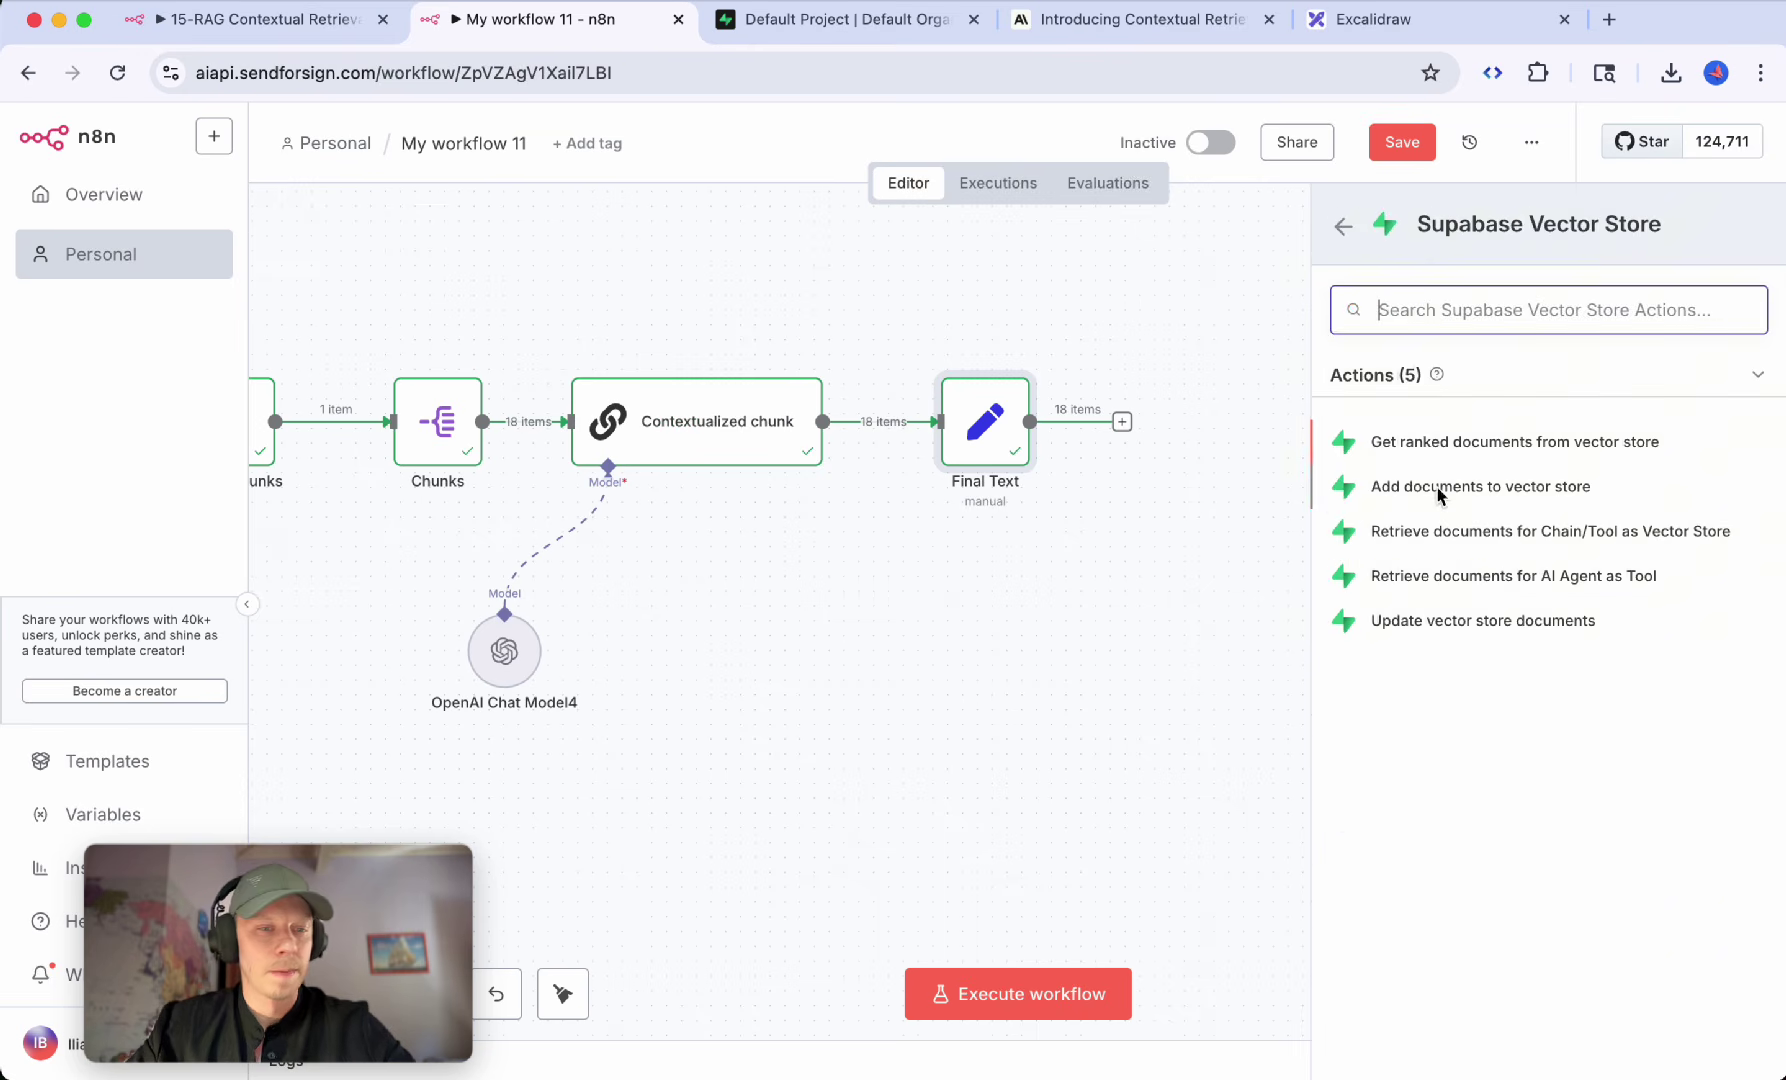
{"action": "left_click", "coordinate": [1507, 490]}
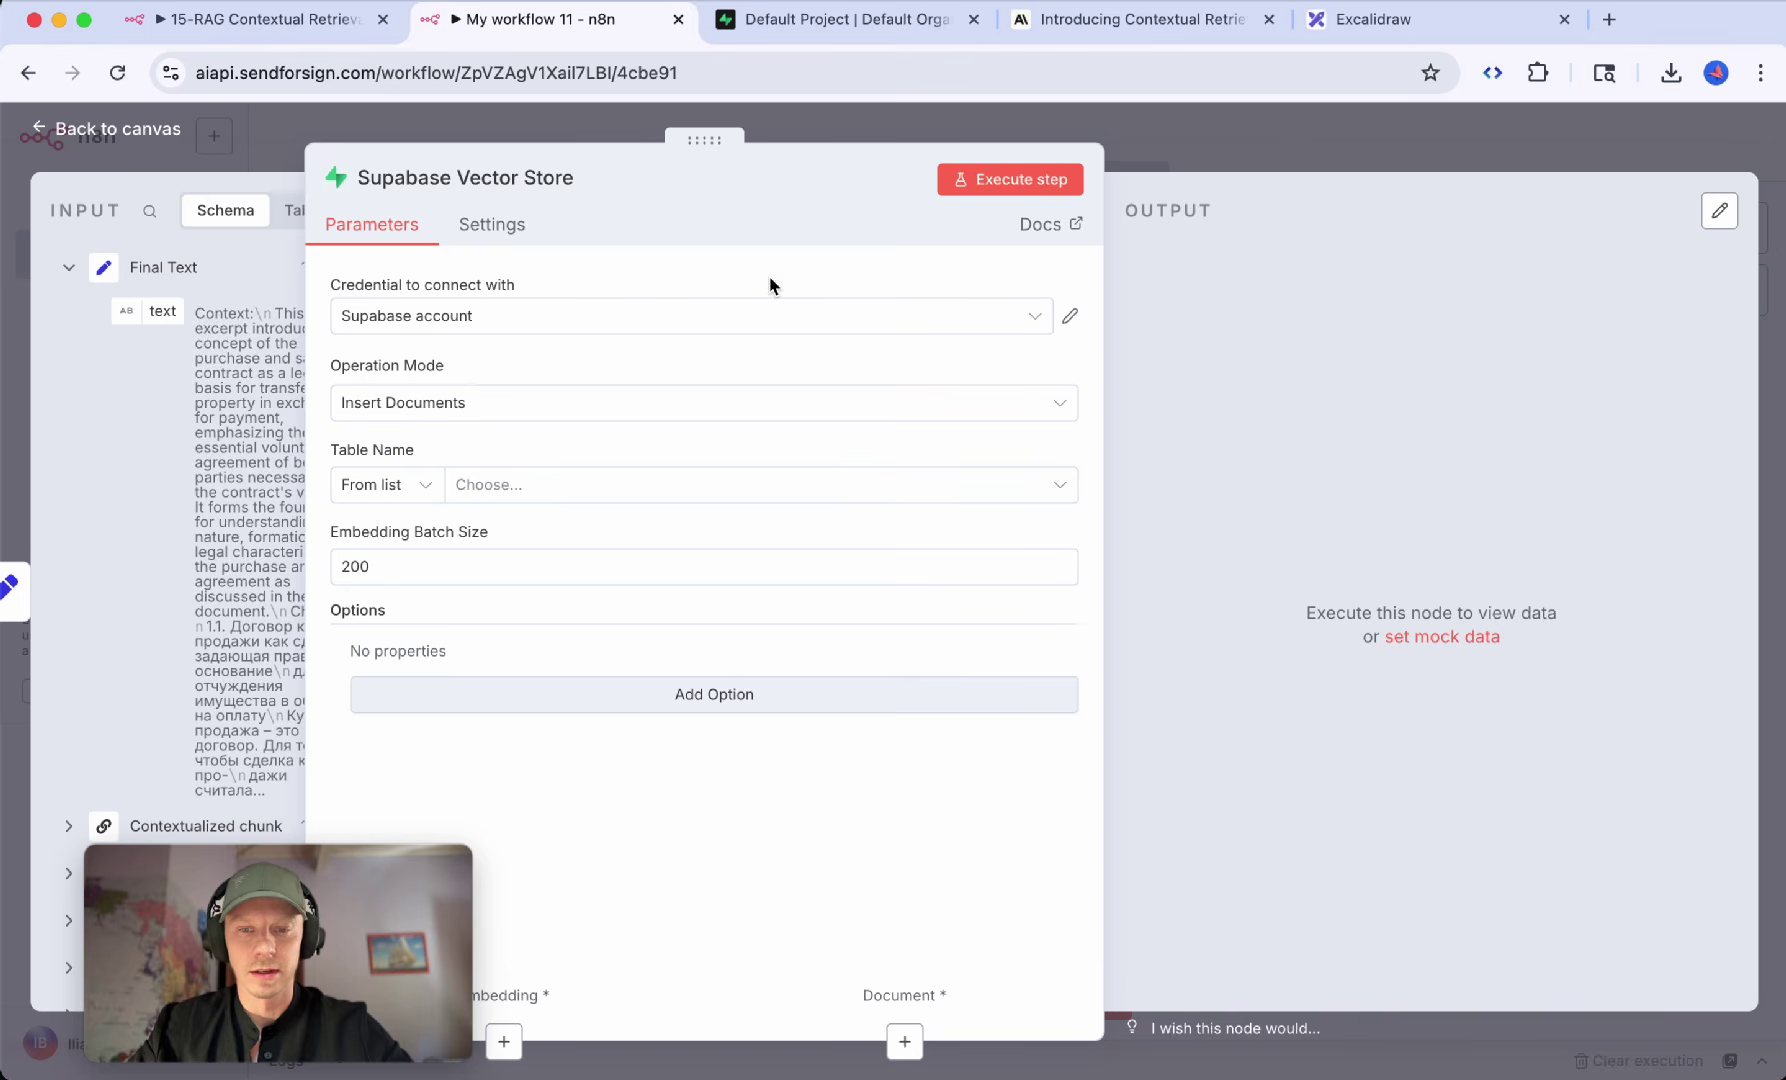
{"action": "key", "text": "Escape"}
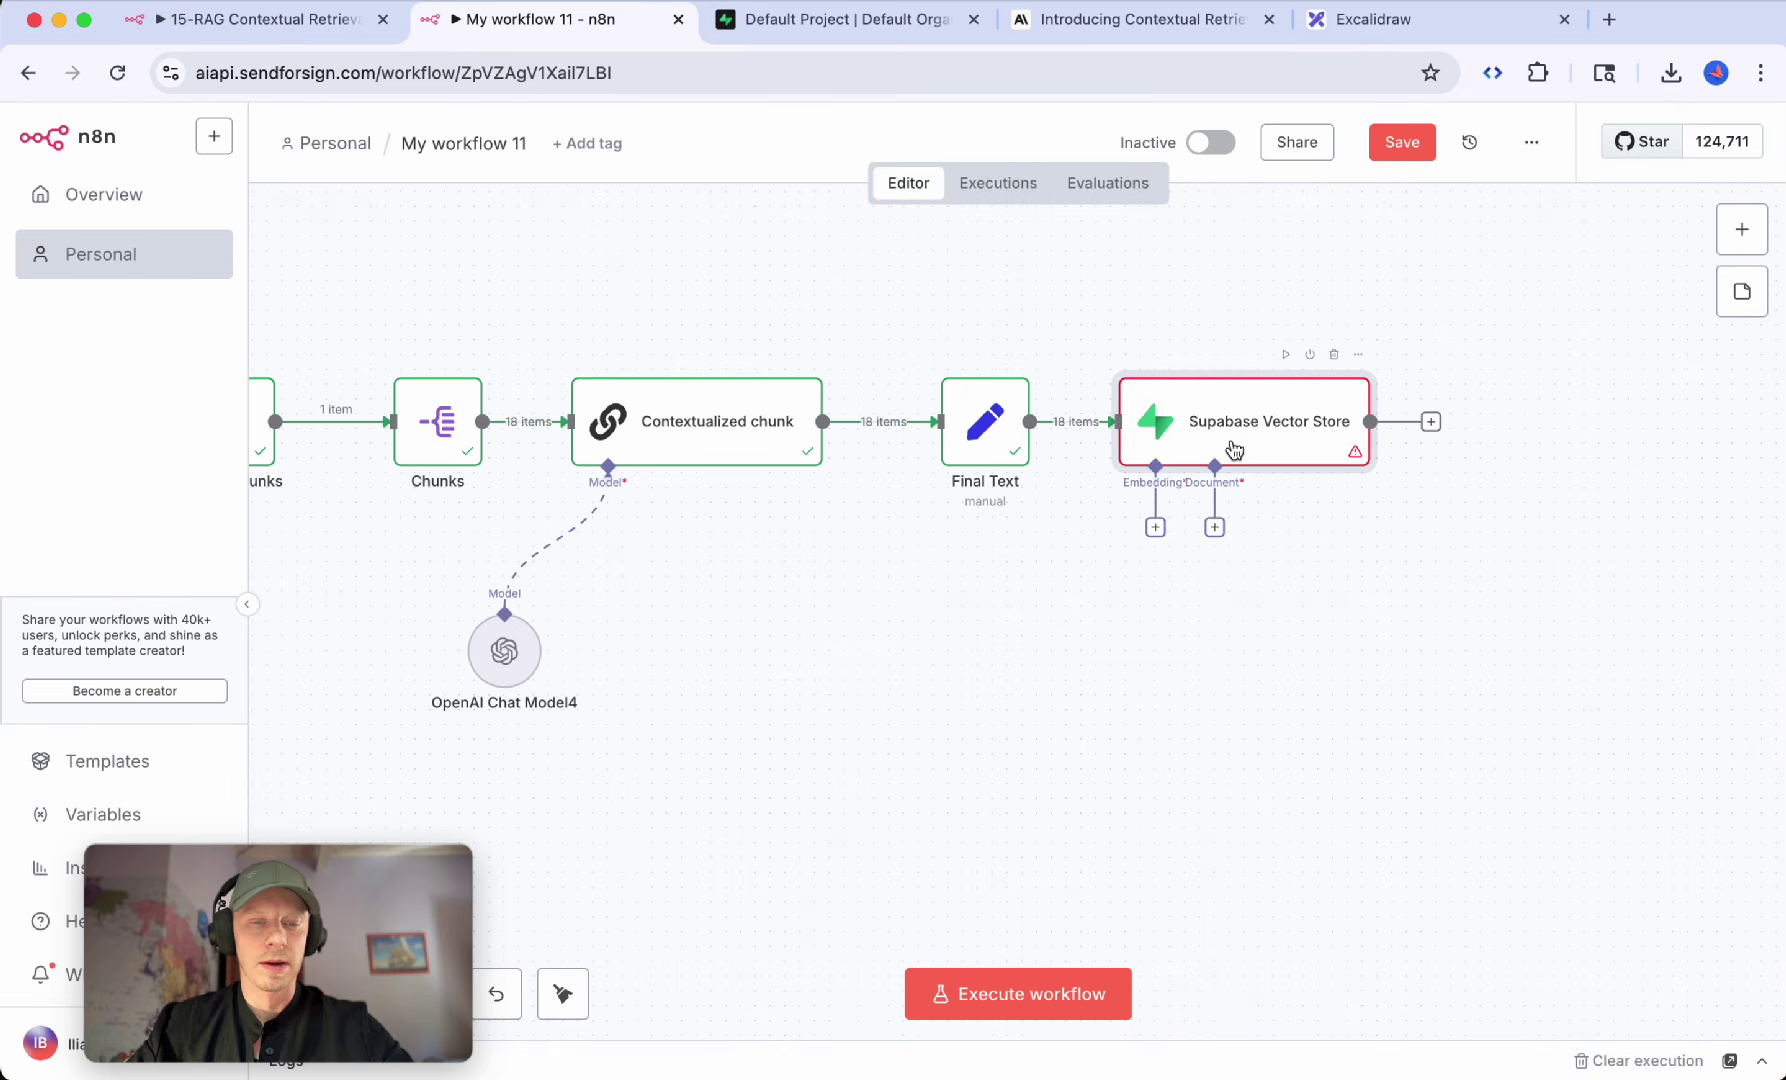
{"action": "left_click_drag", "start_coordinate": [1065, 304], "coordinate": [1465, 451]}
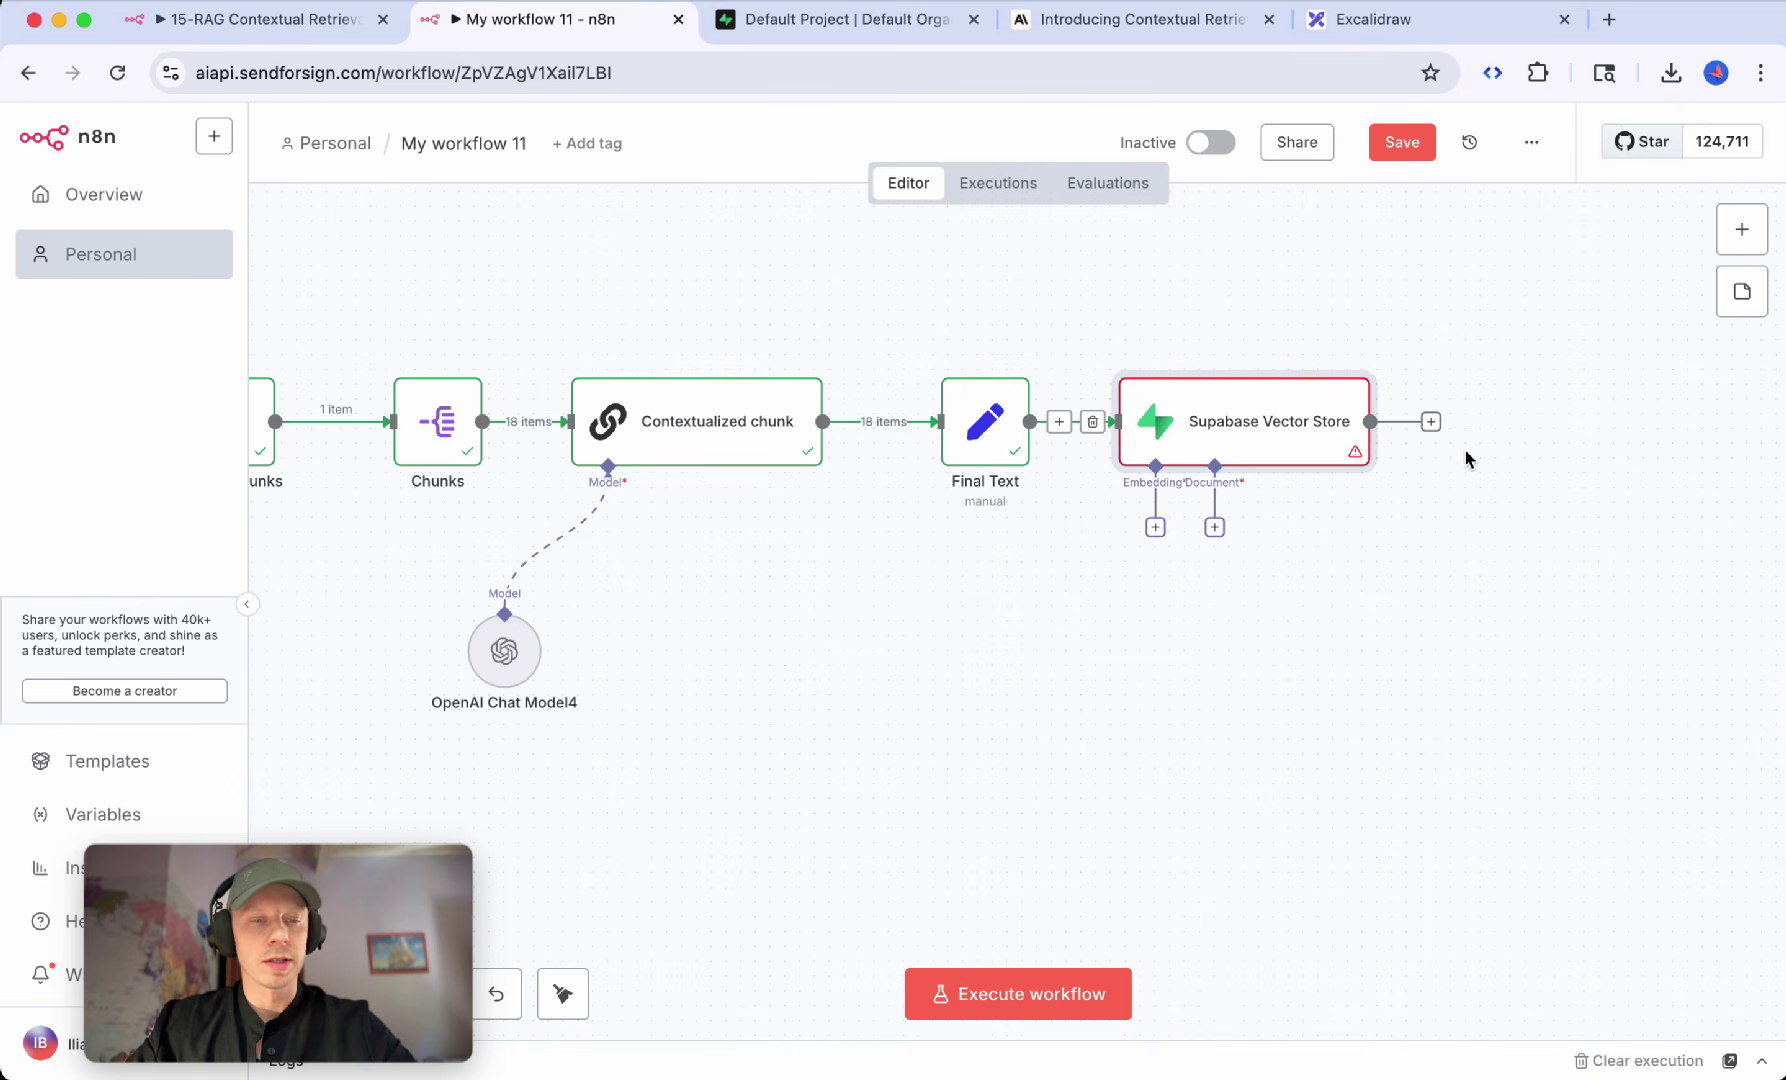
{"action": "left_click", "coordinate": [1445, 343]}
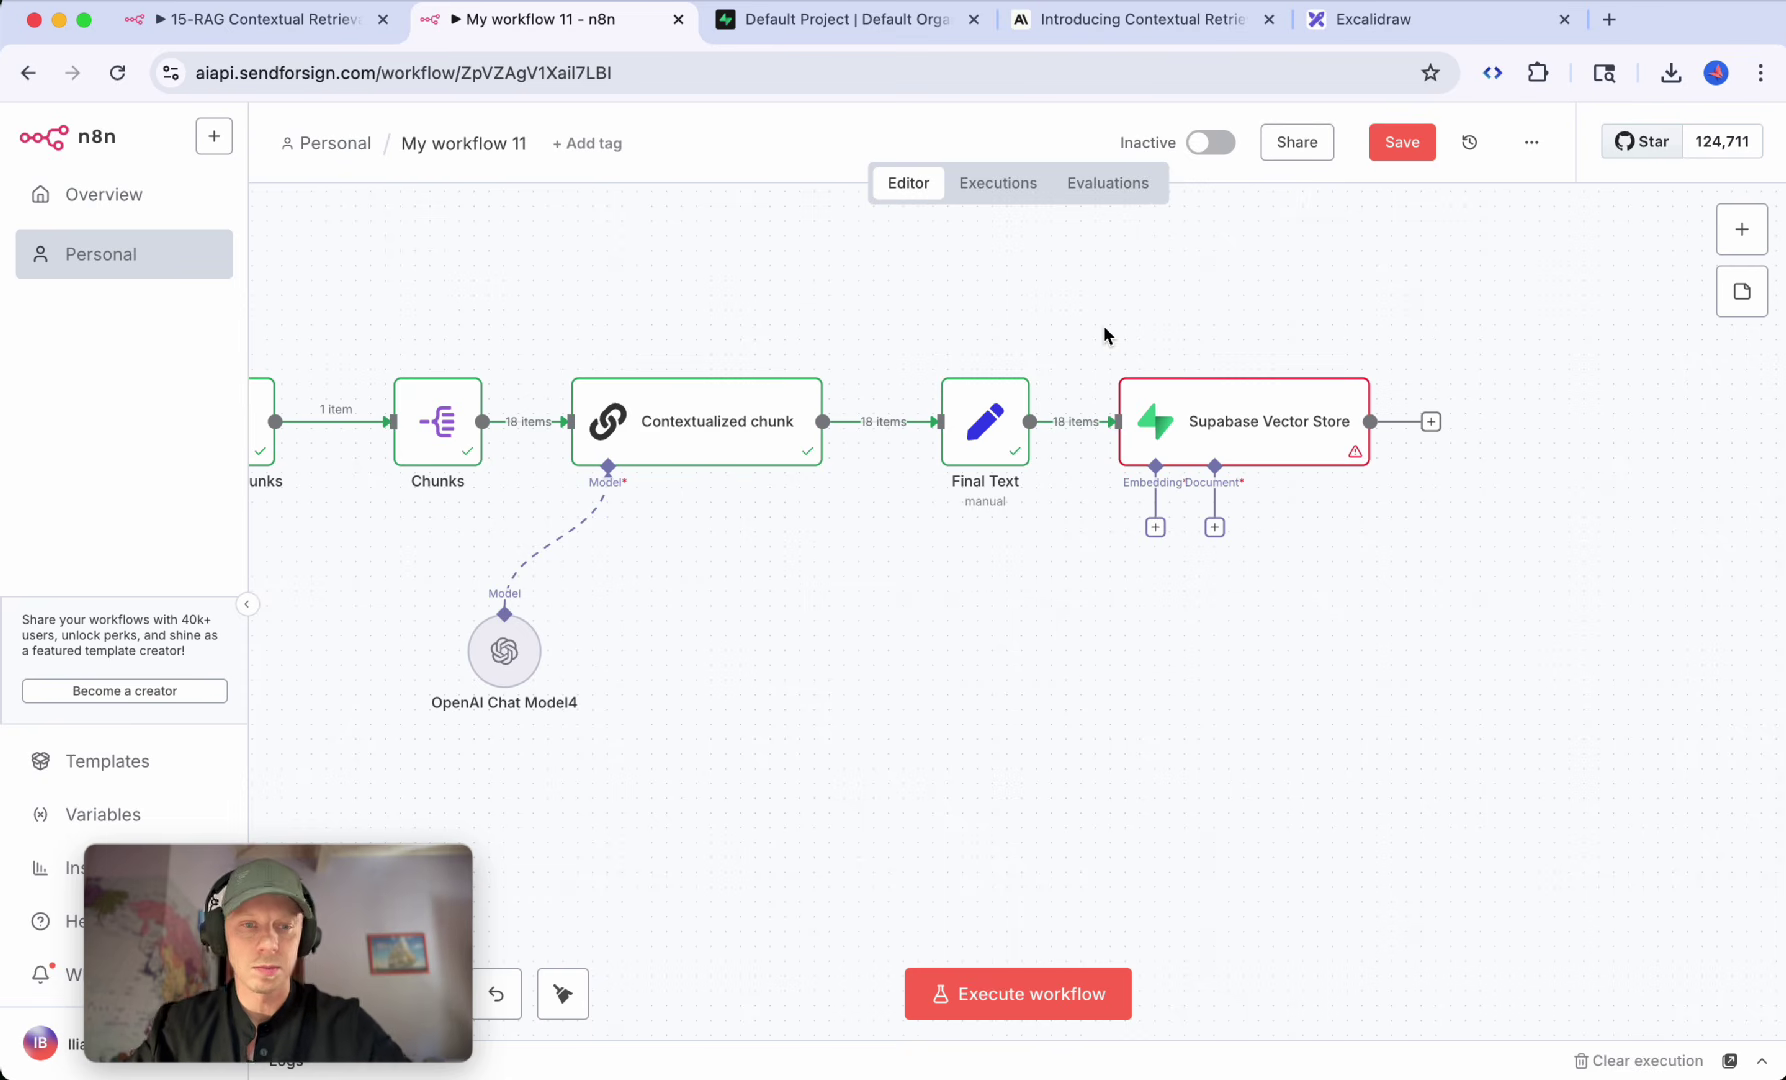
Step: Keep the existing Supabase account credential and choose the documents_yt table
{"action": "double_click", "coordinate": [1230, 414]}
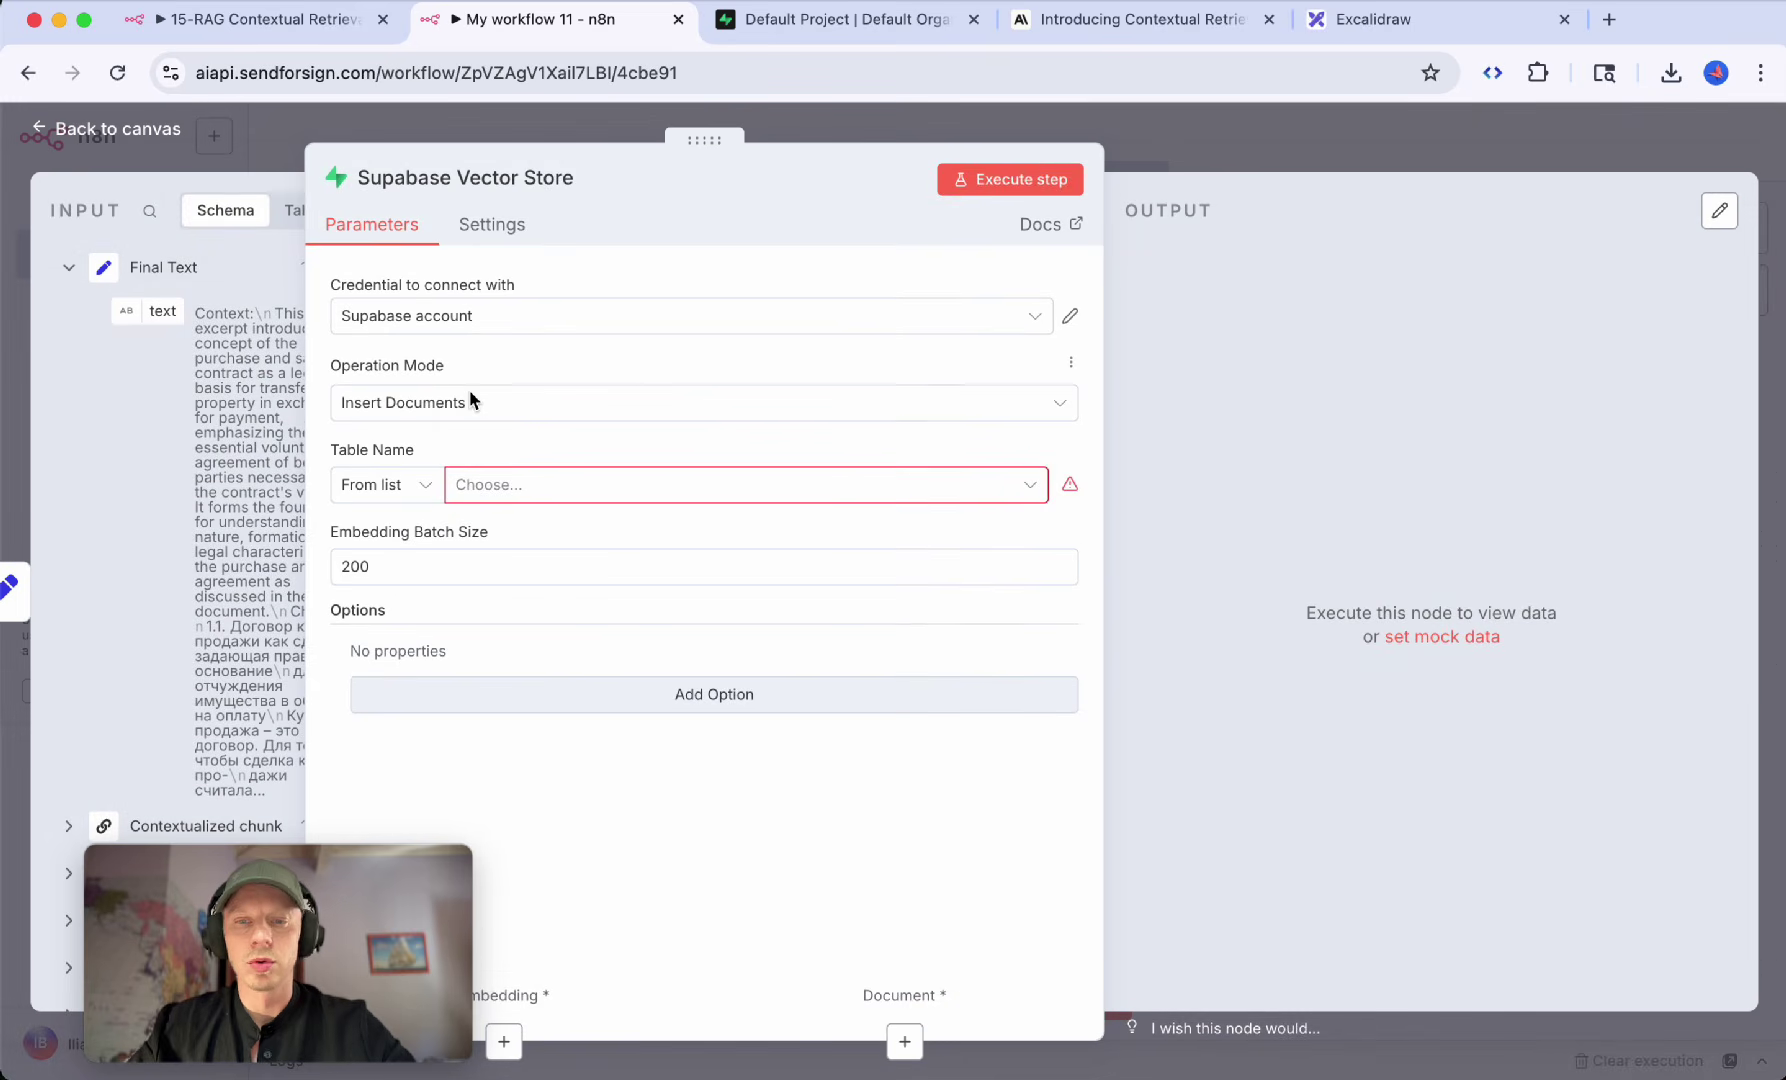
{"action": "left_click", "coordinate": [487, 320]}
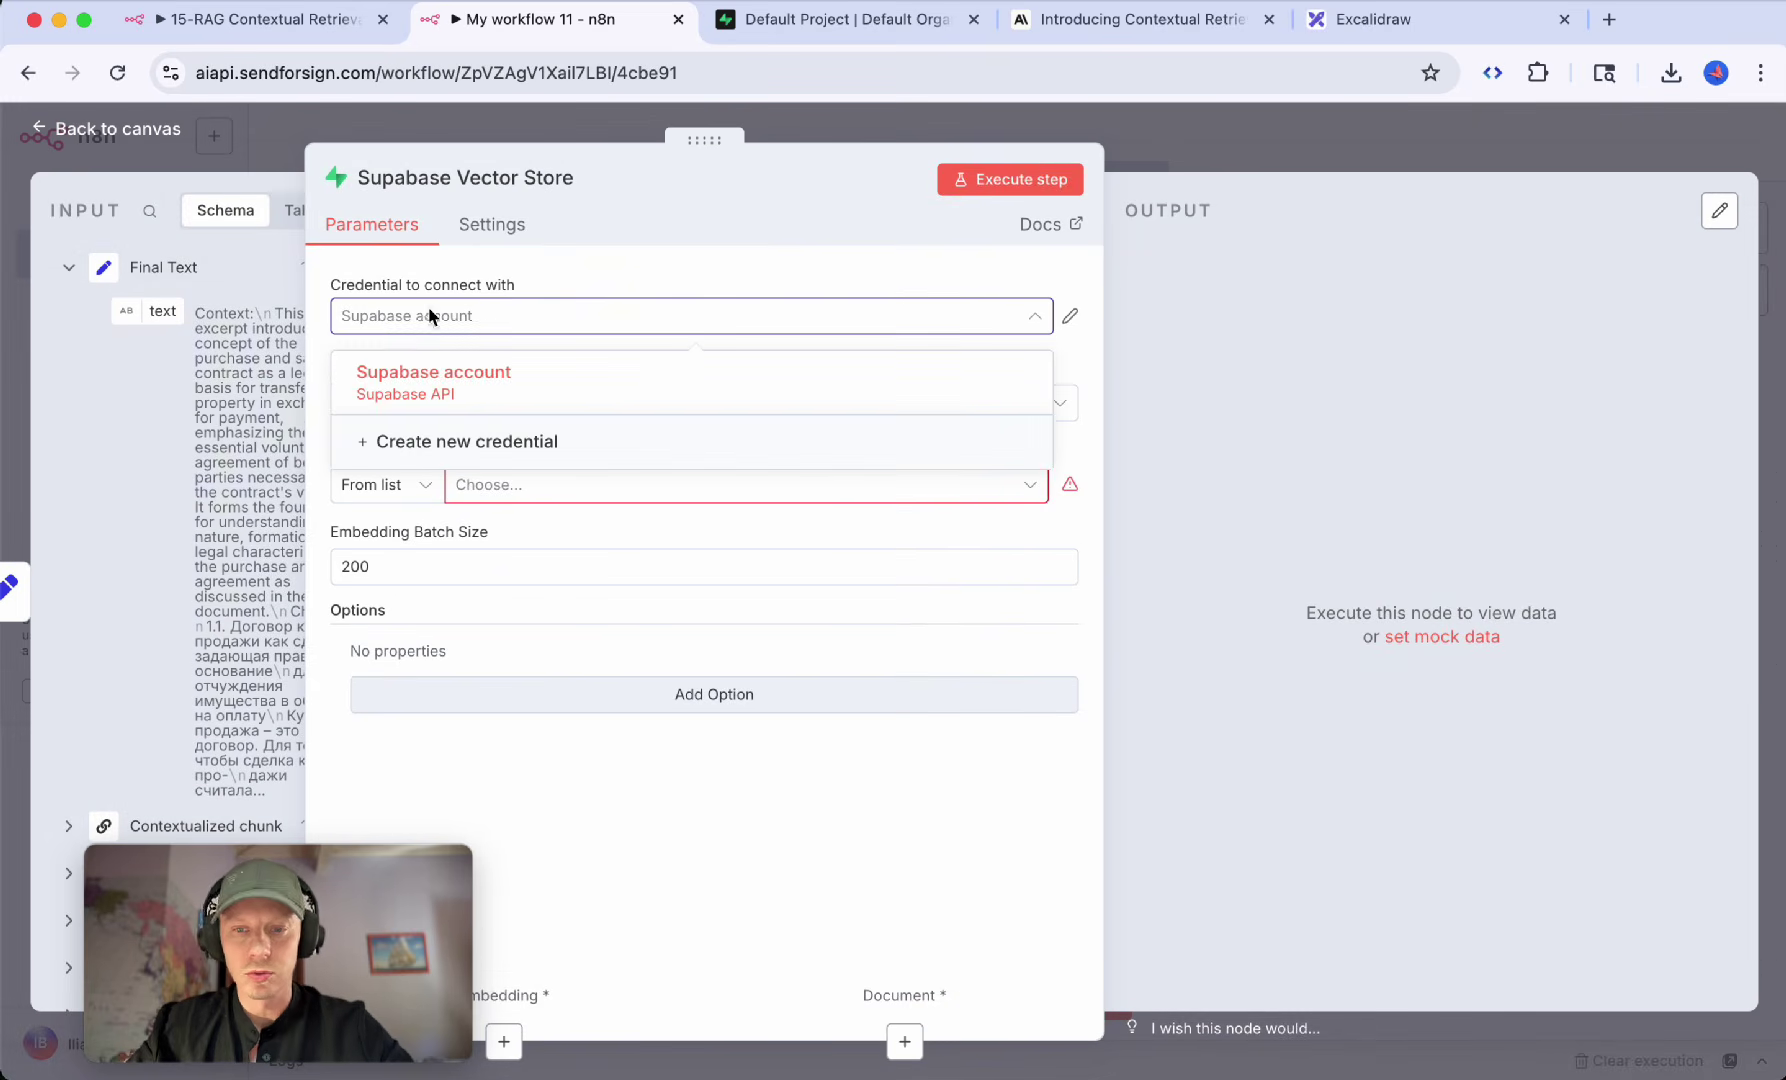
{"action": "left_click", "coordinate": [610, 282]}
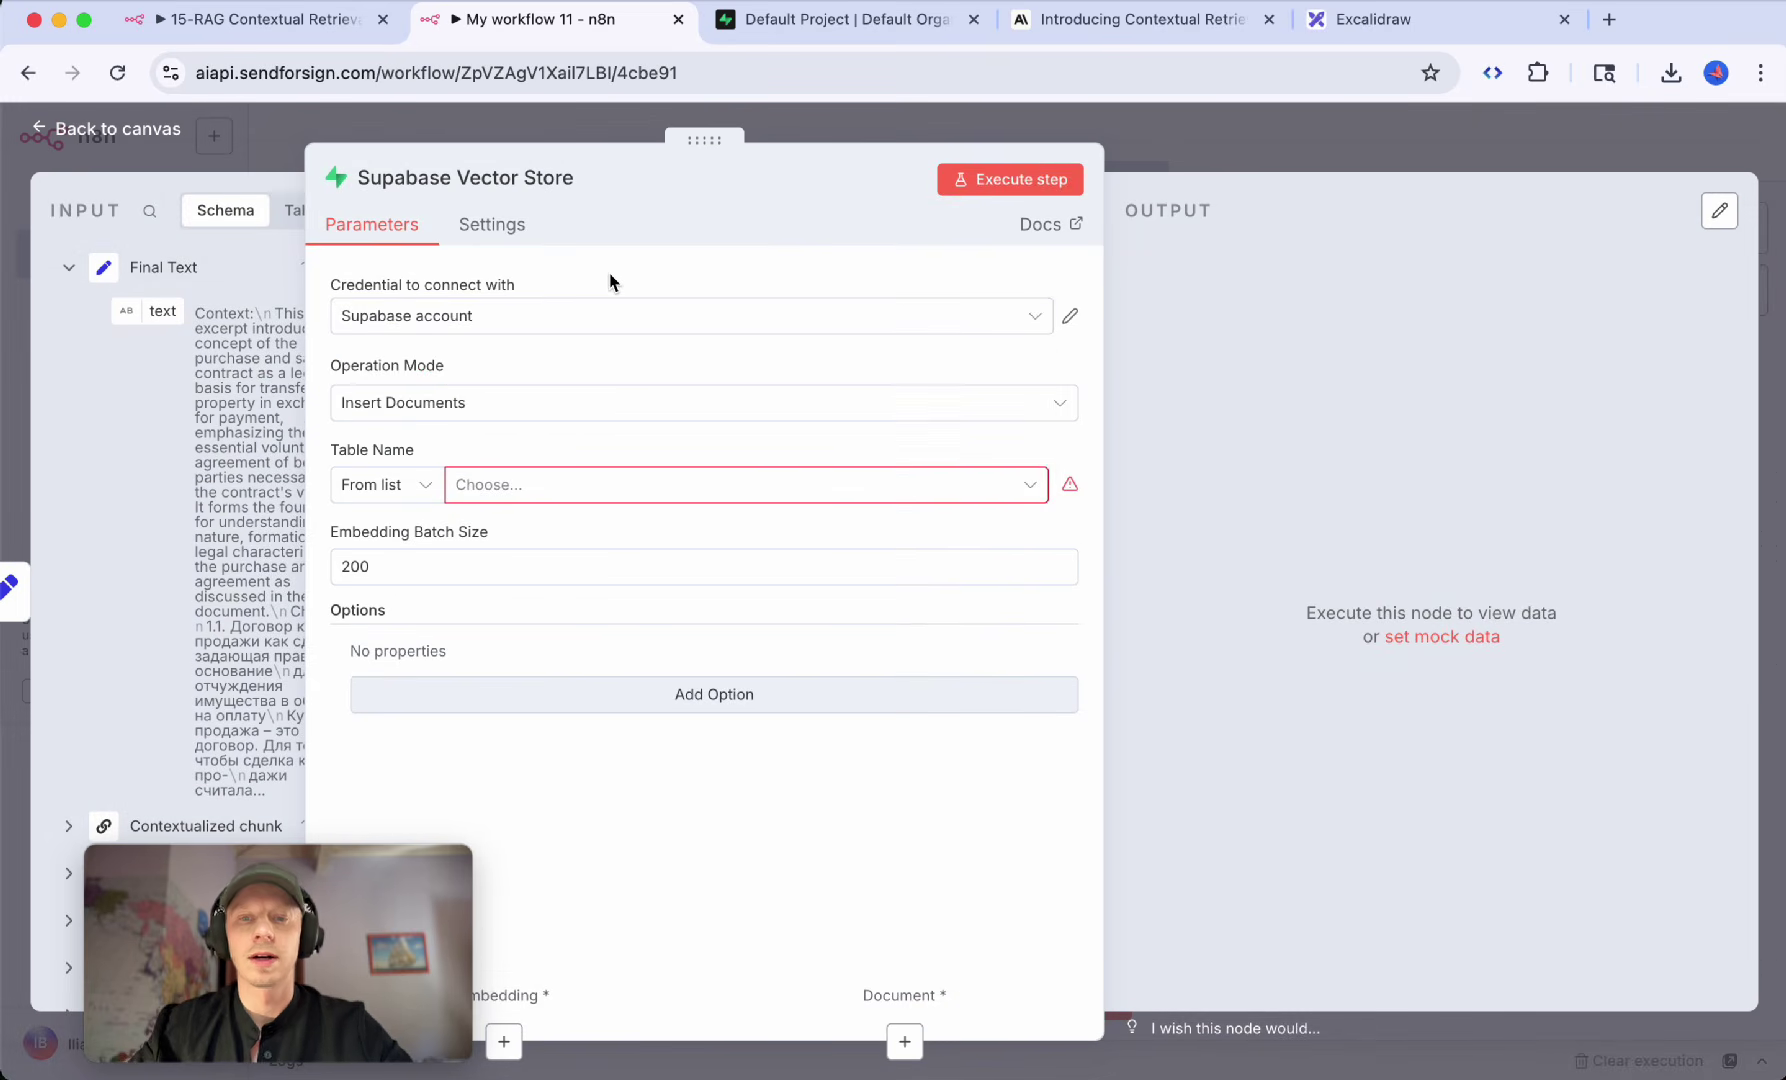
{"action": "left_click", "coordinate": [570, 485]}
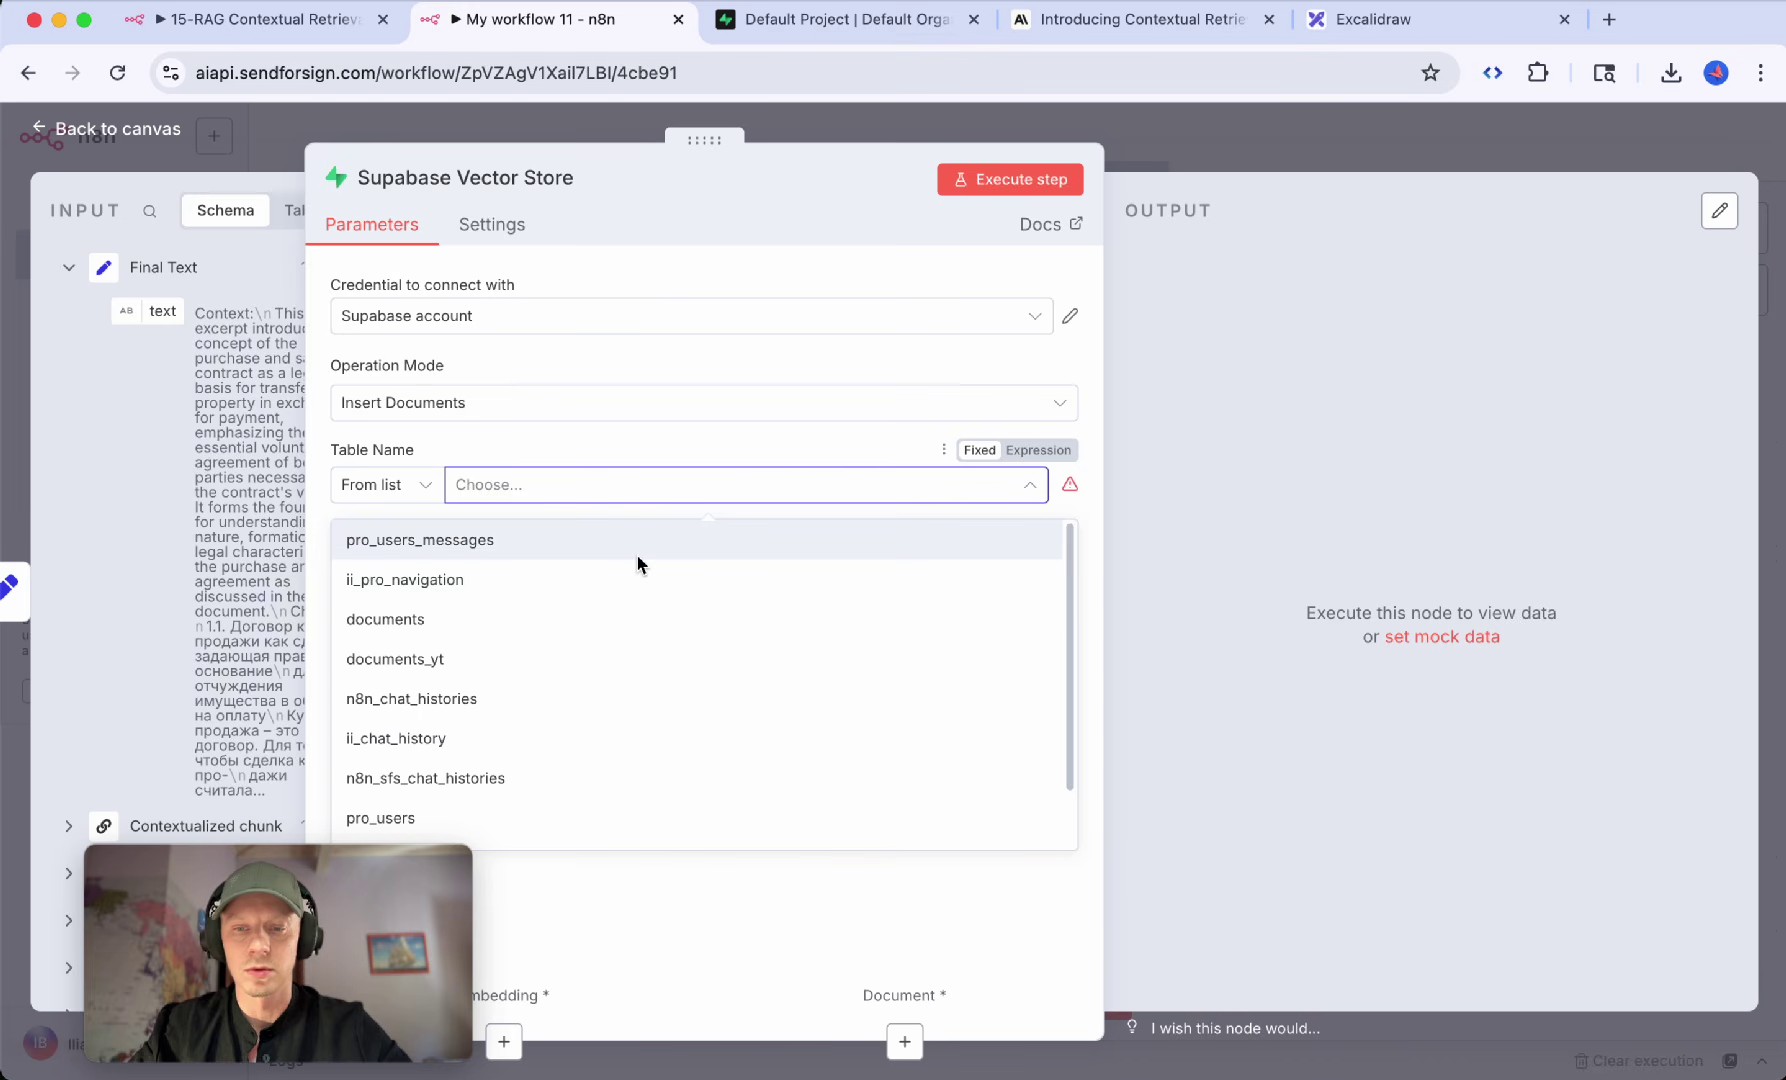
{"action": "left_click", "coordinate": [509, 660]}
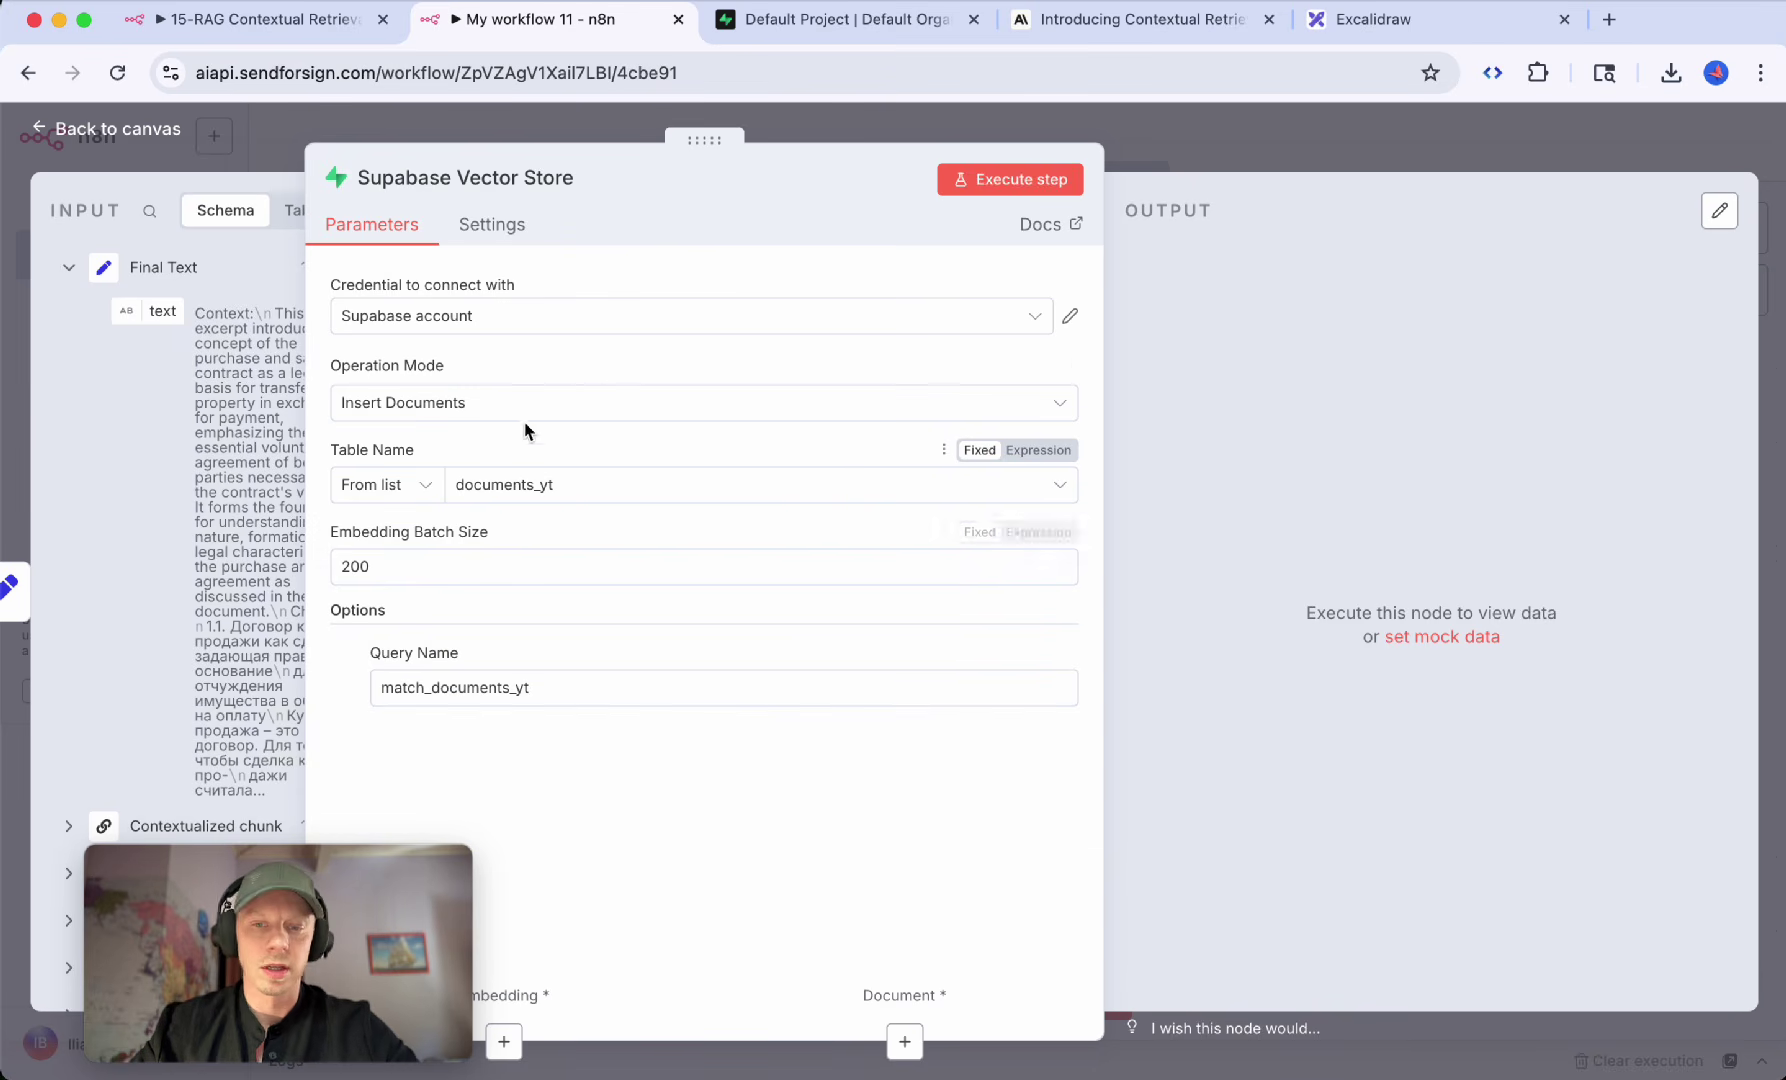
Step: Attach an Embeddings OpenAI sub-node to the vector store and begin adding a document loader
{"action": "left_click", "coordinate": [1296, 167]}
{"action": "left_click", "coordinate": [1156, 529]}
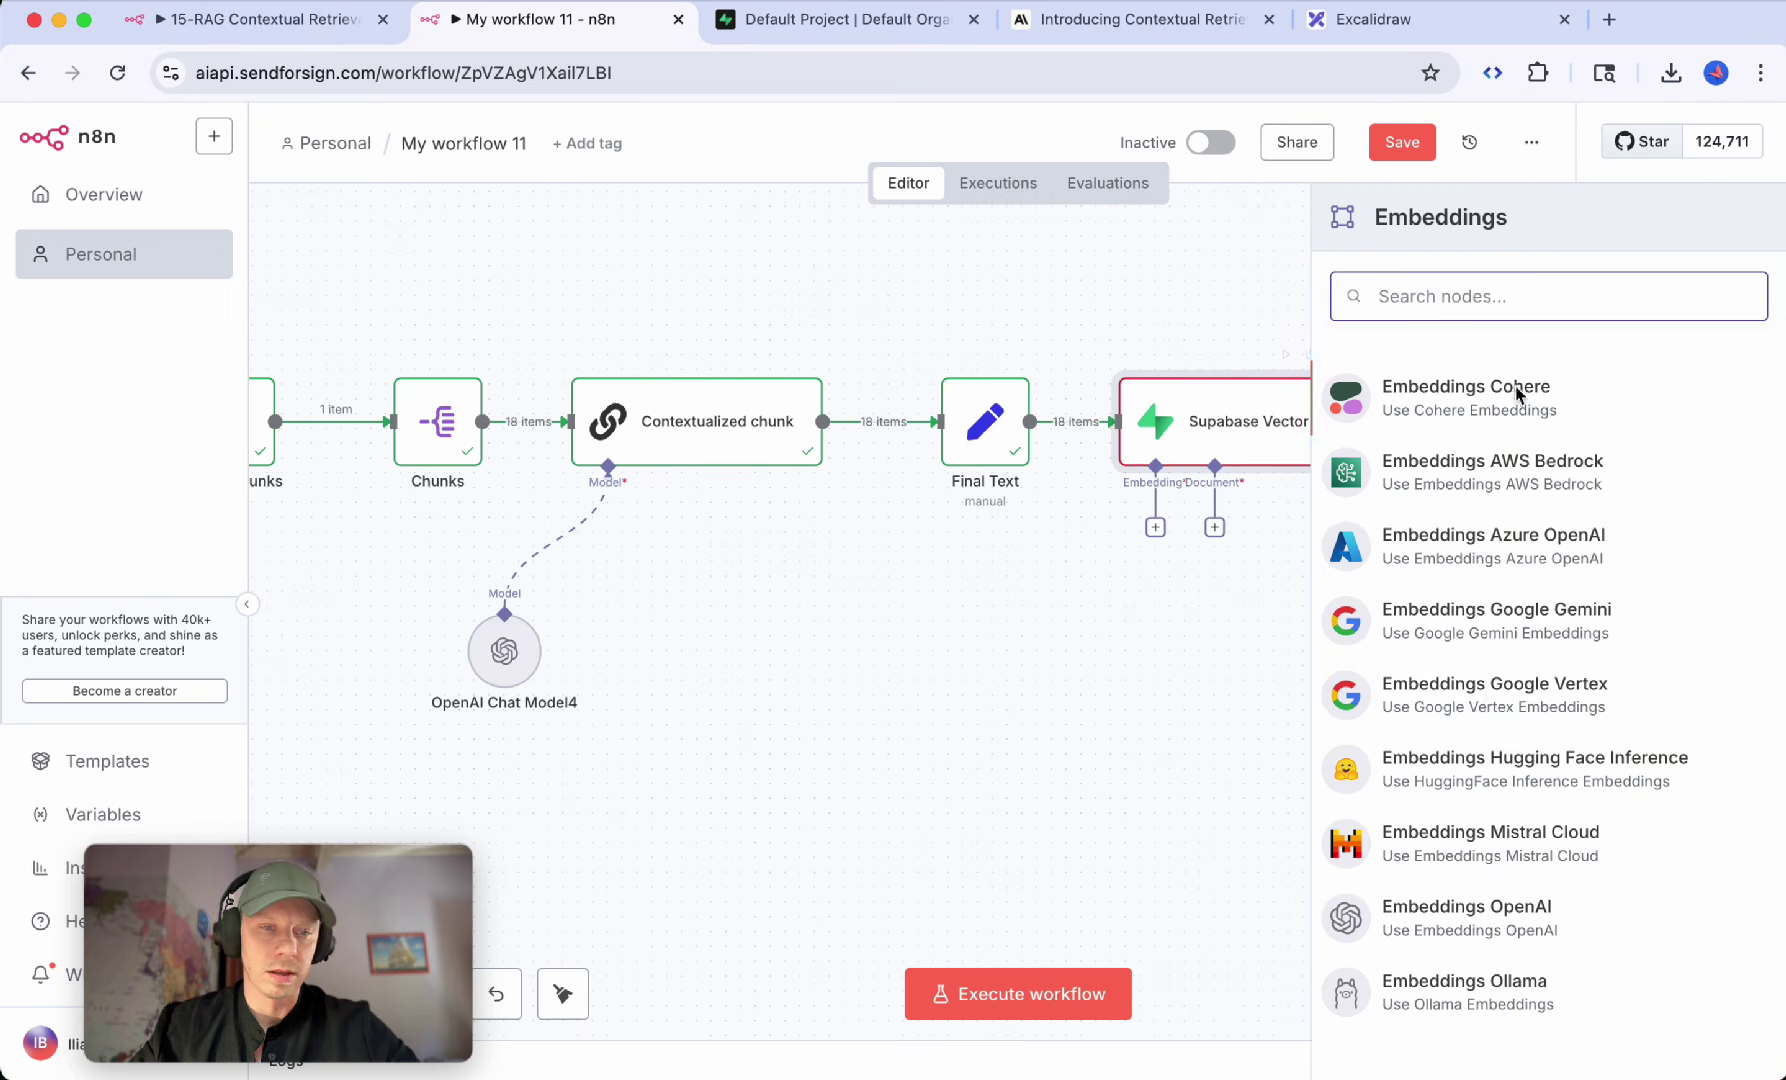
{"action": "left_click", "coordinate": [1456, 915]}
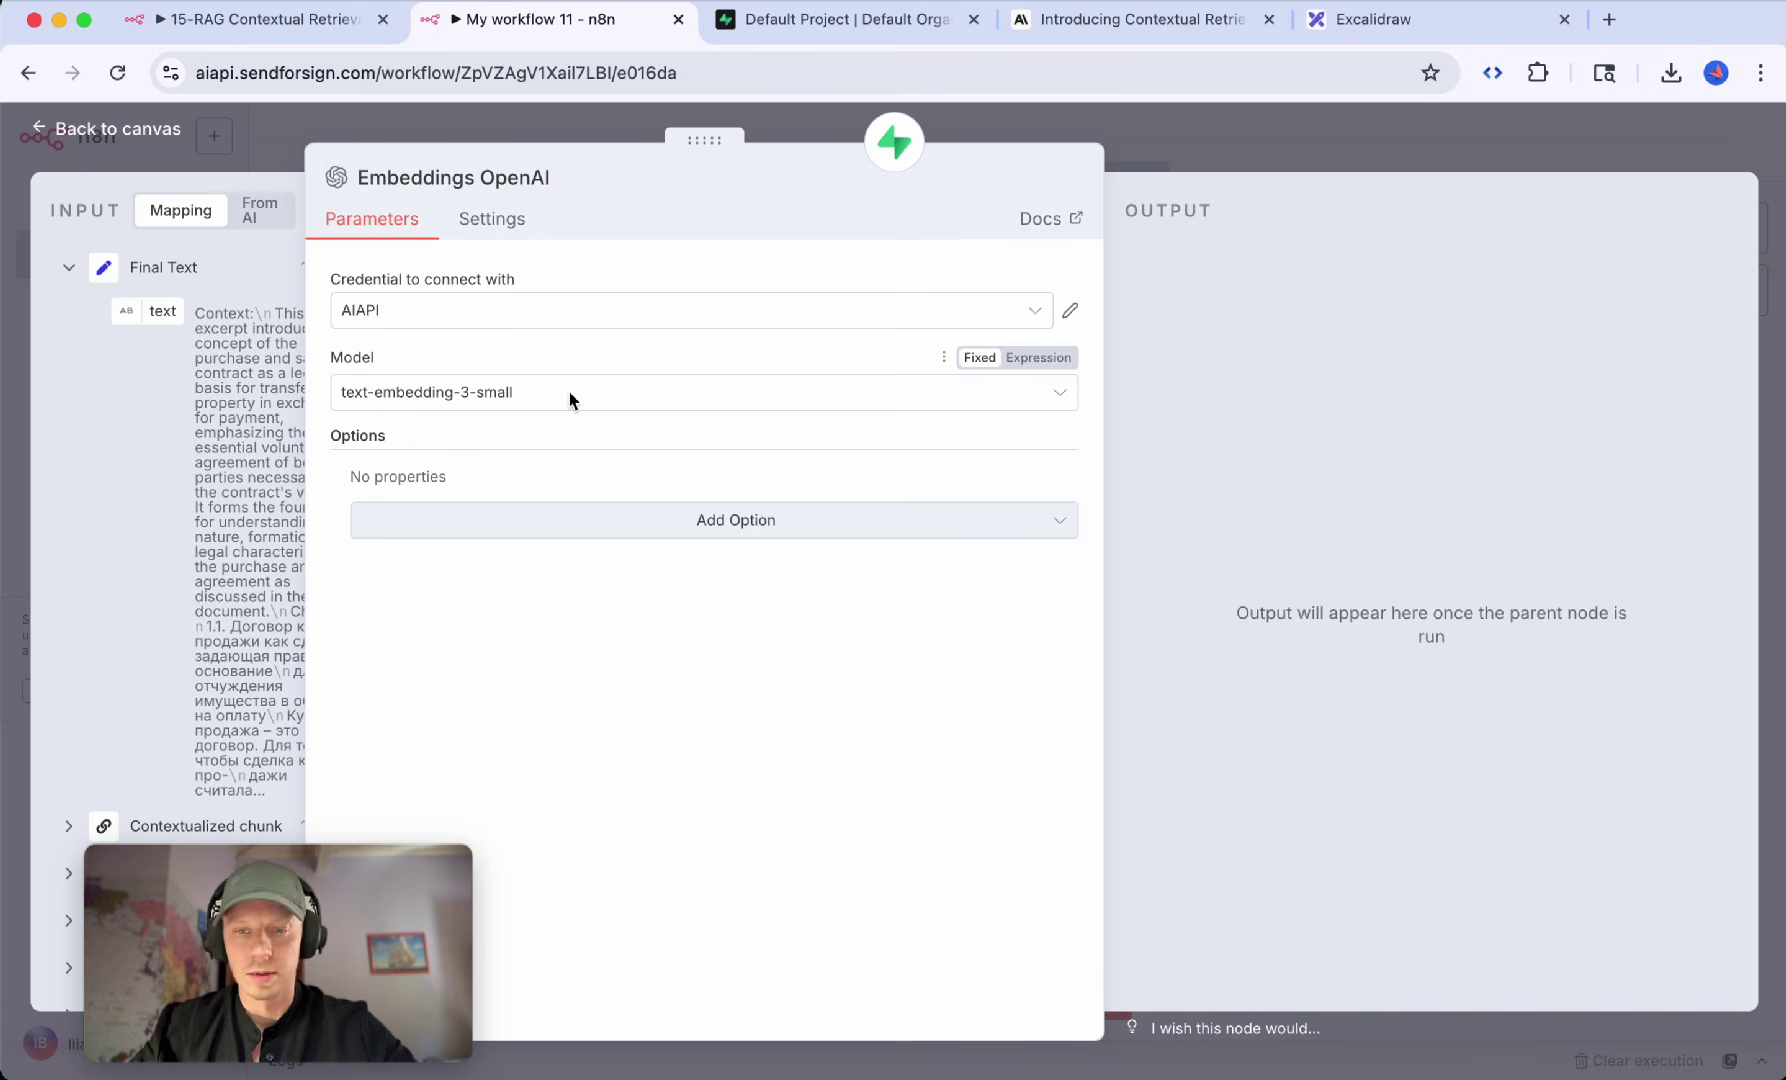
{"action": "left_click", "coordinate": [1278, 148]}
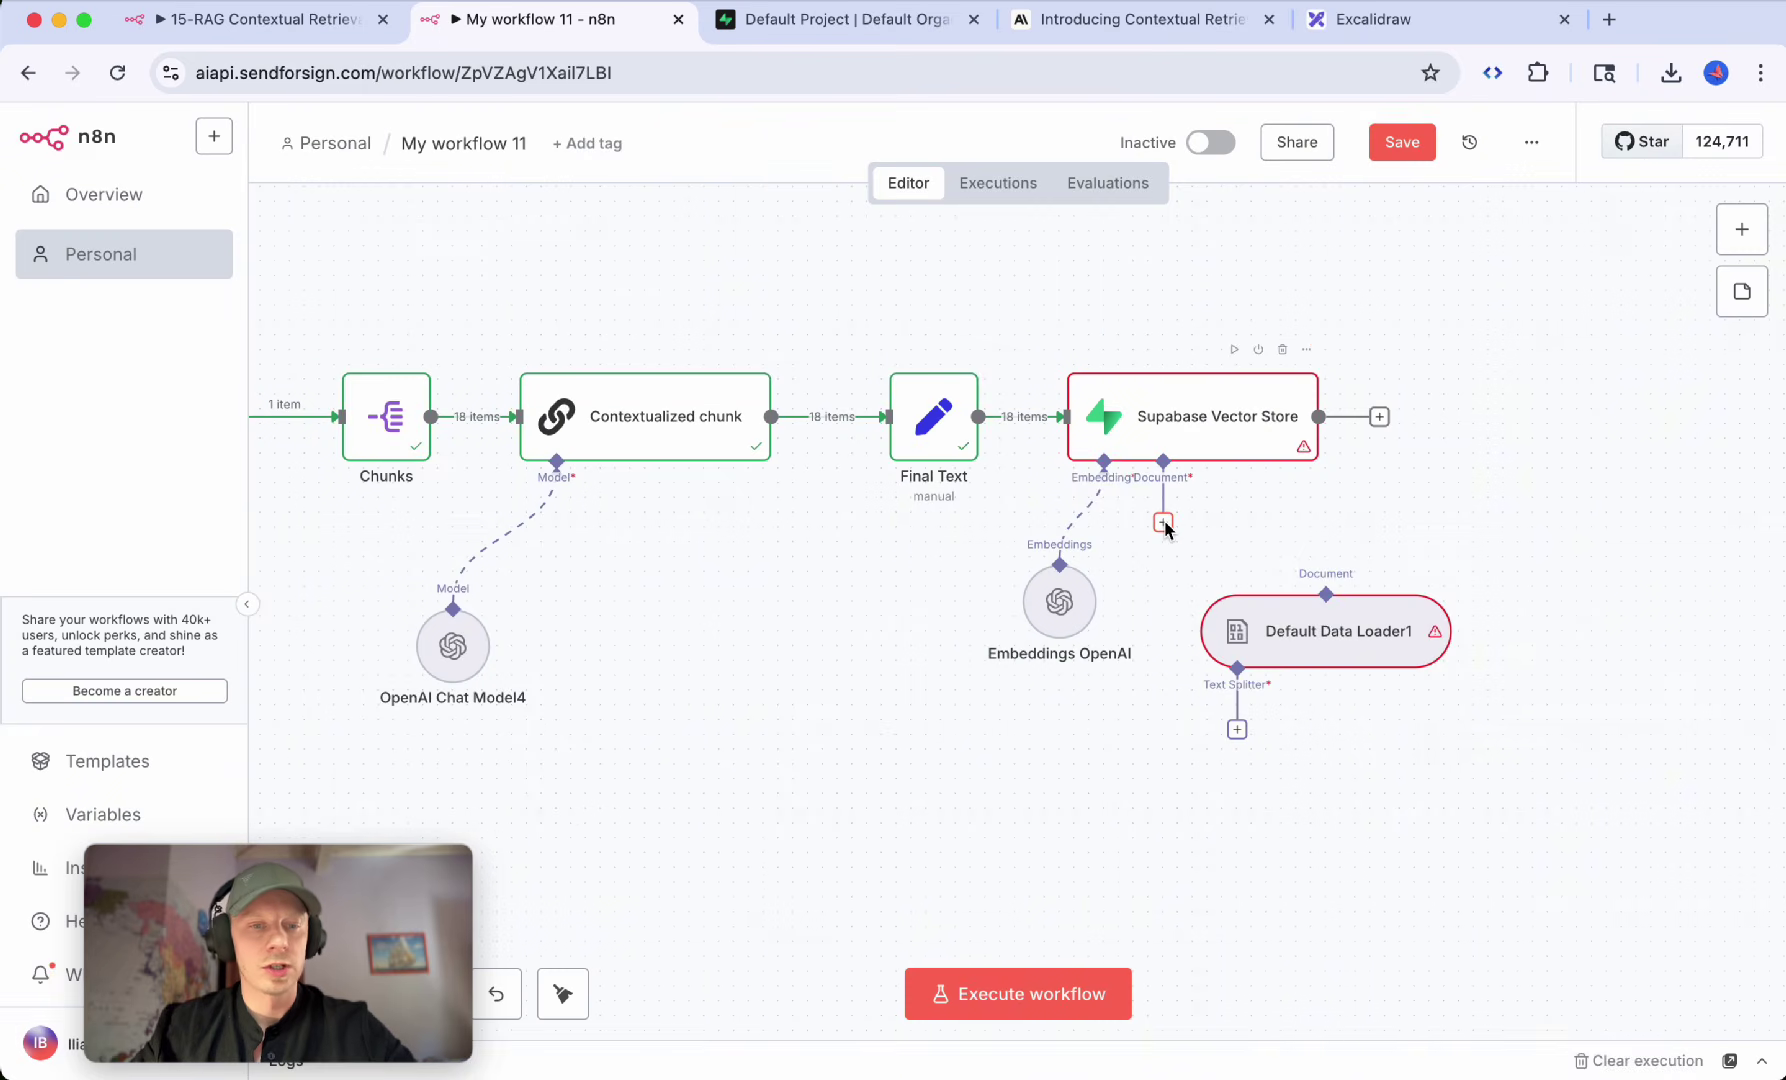
{"action": "left_click", "coordinate": [1163, 522]}
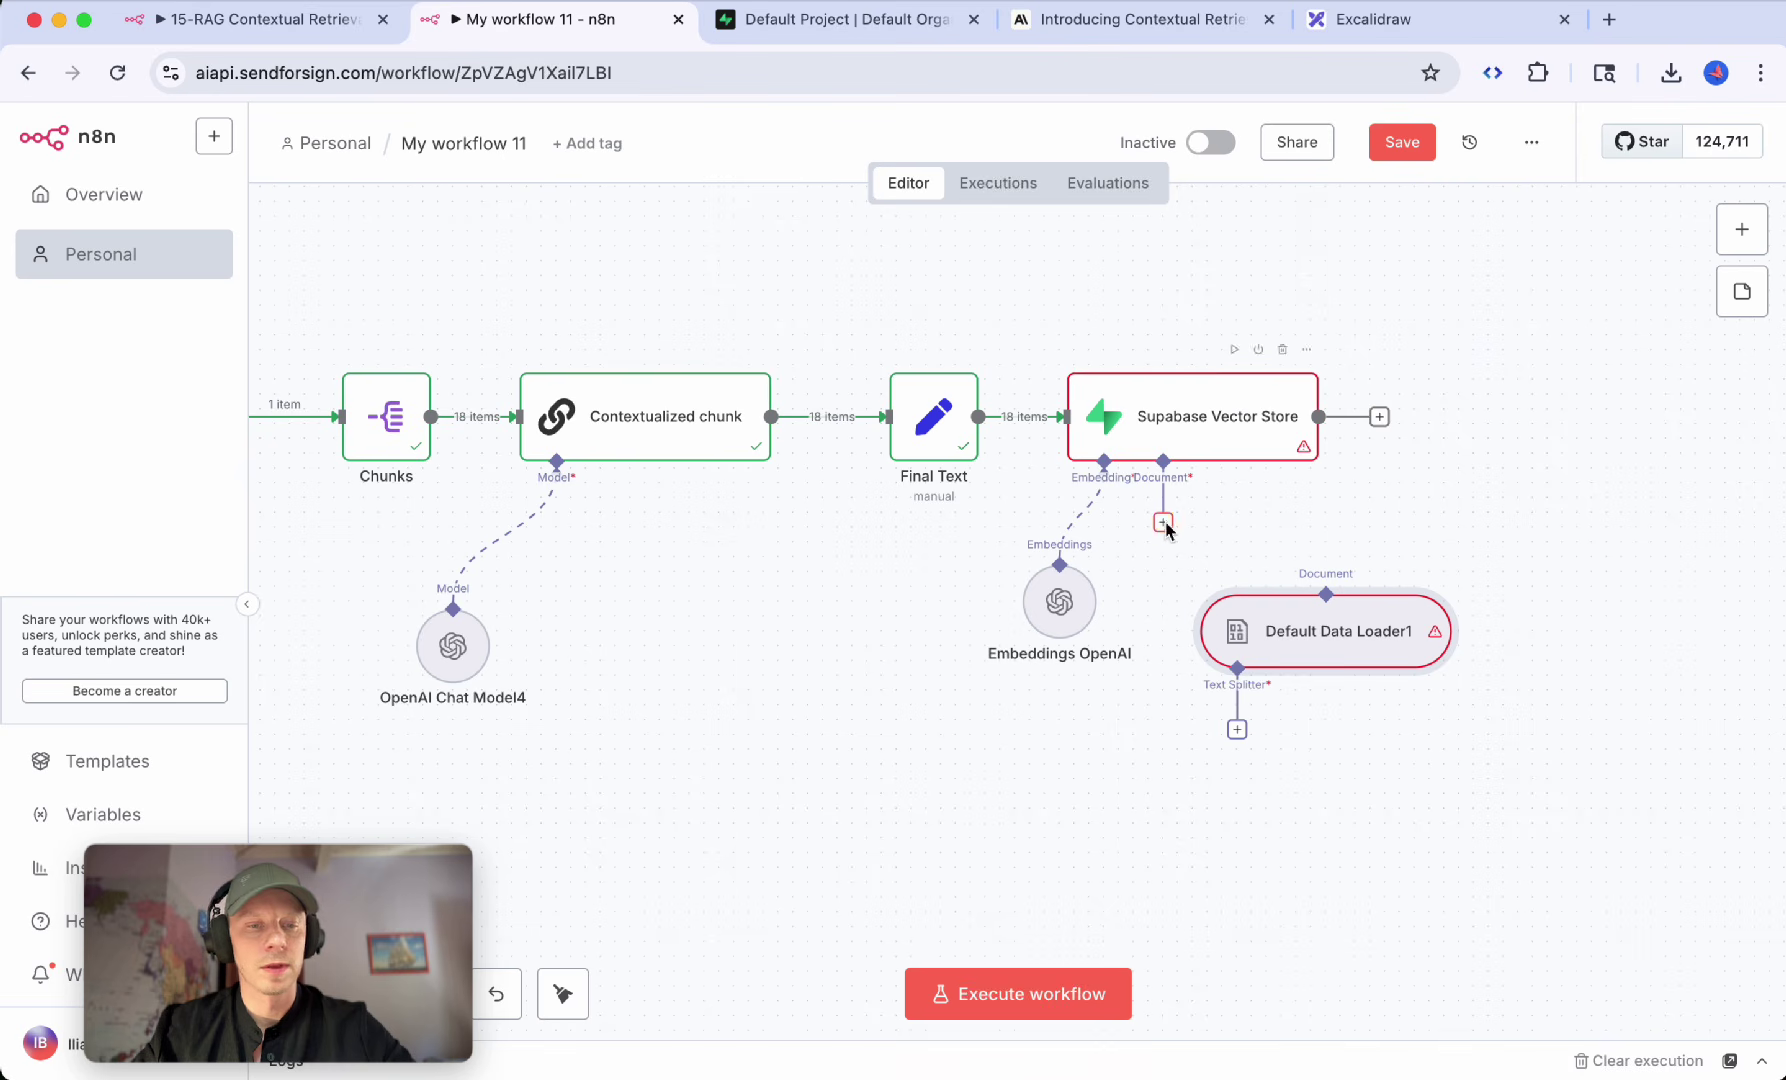
Step: Attach Default Data Loader1 with JSON data type and Load Specific Data mode
{"action": "left_click_drag", "start_coordinate": [1308, 596], "coordinate": [1273, 590]}
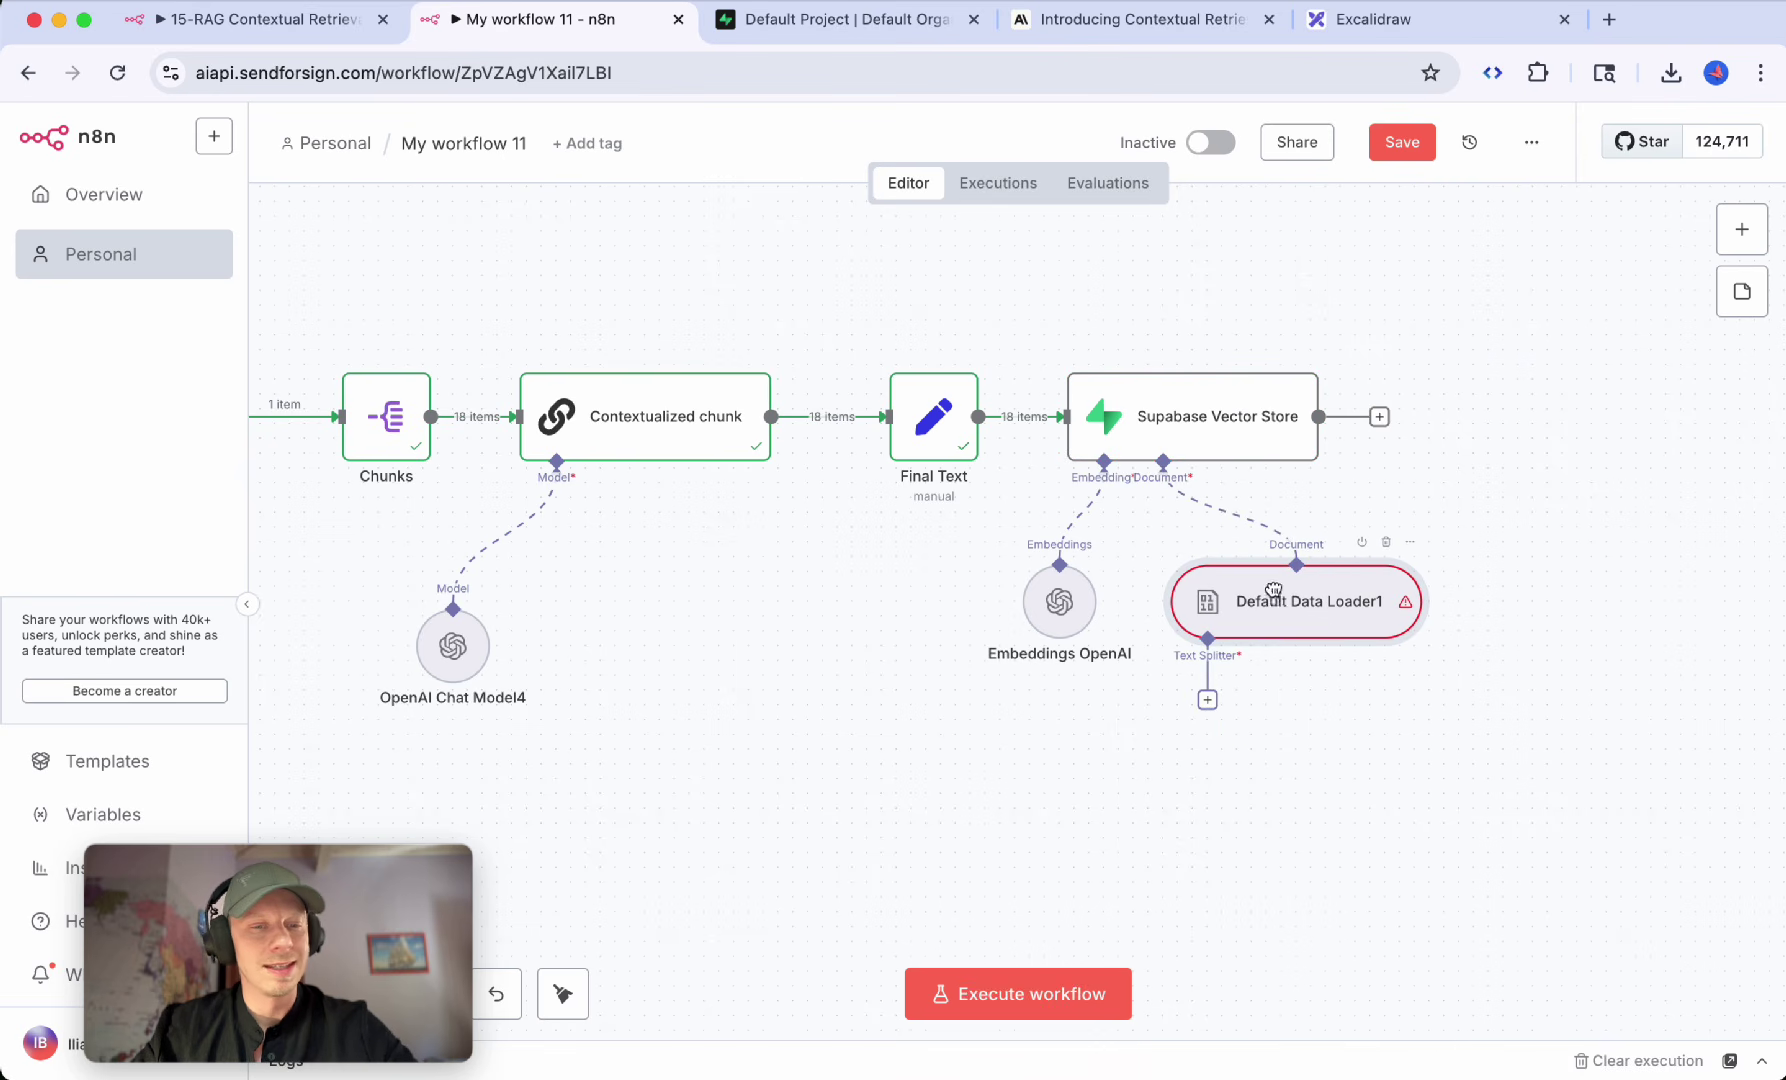
{"action": "double_click", "coordinate": [1288, 602]}
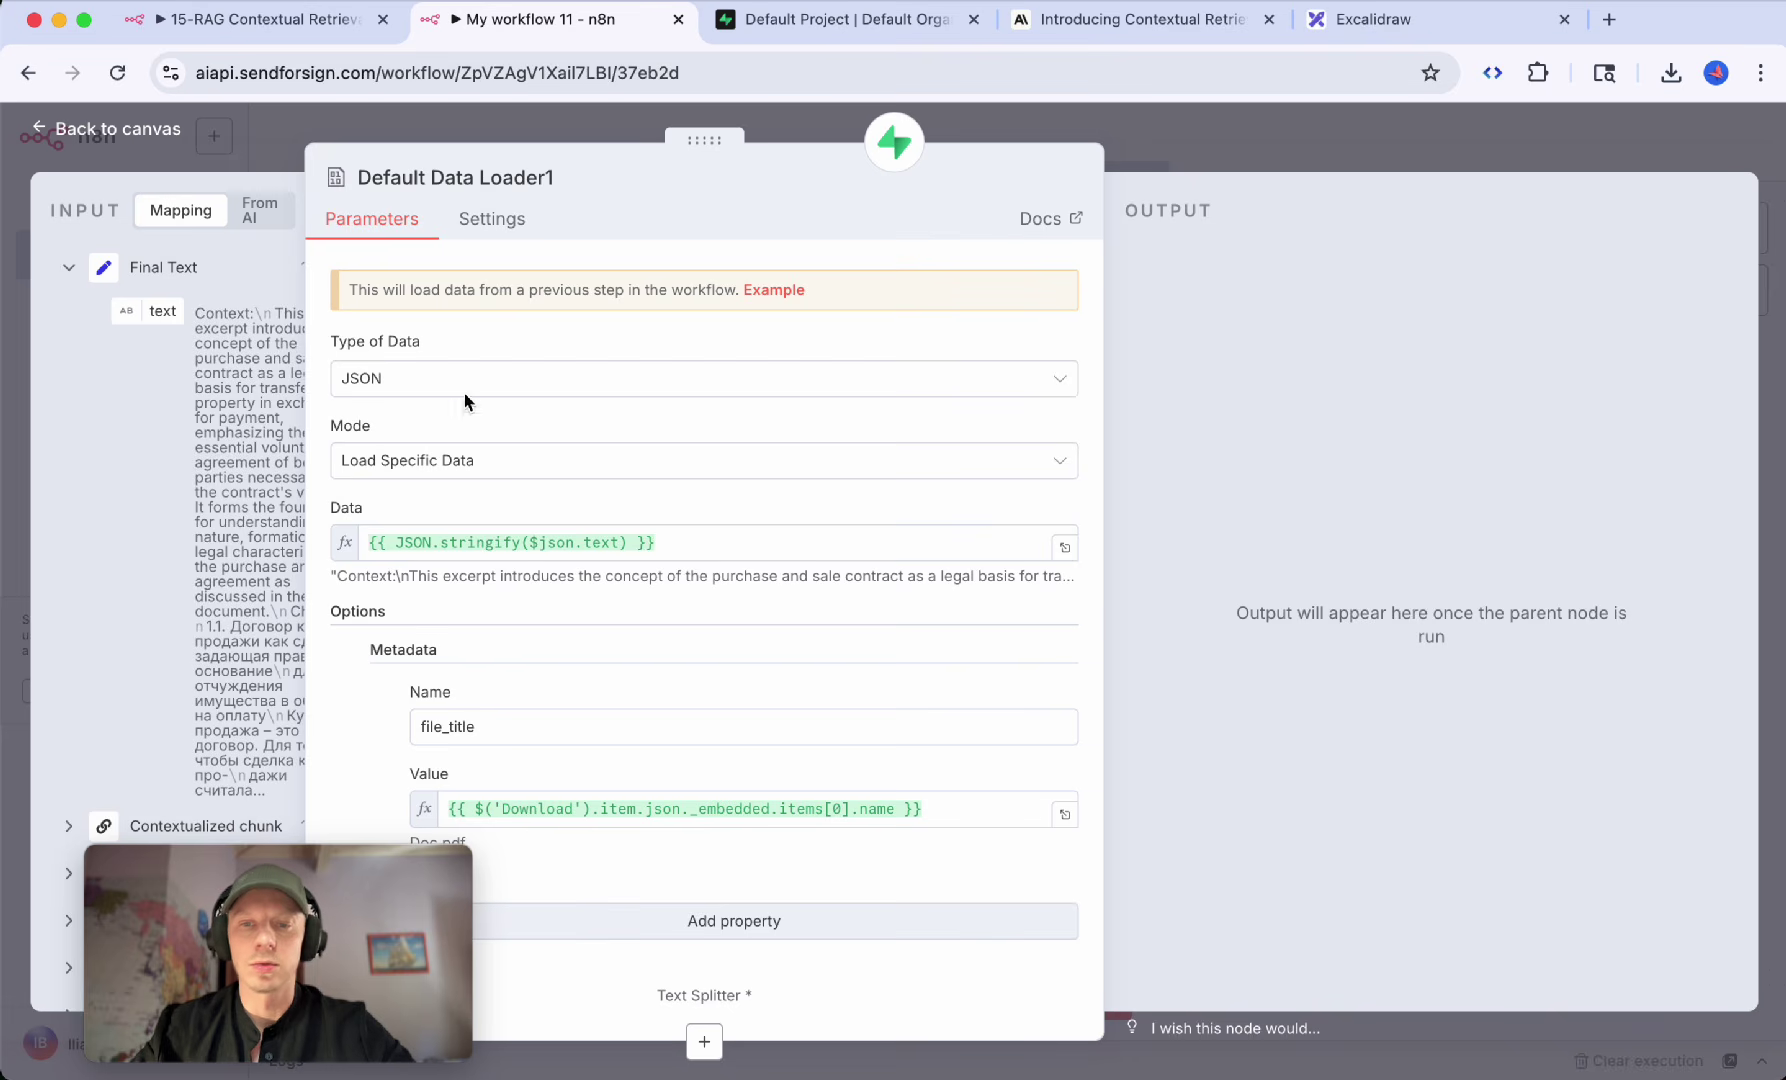
{"action": "left_click", "coordinate": [440, 378]}
{"action": "left_click", "coordinate": [372, 380]}
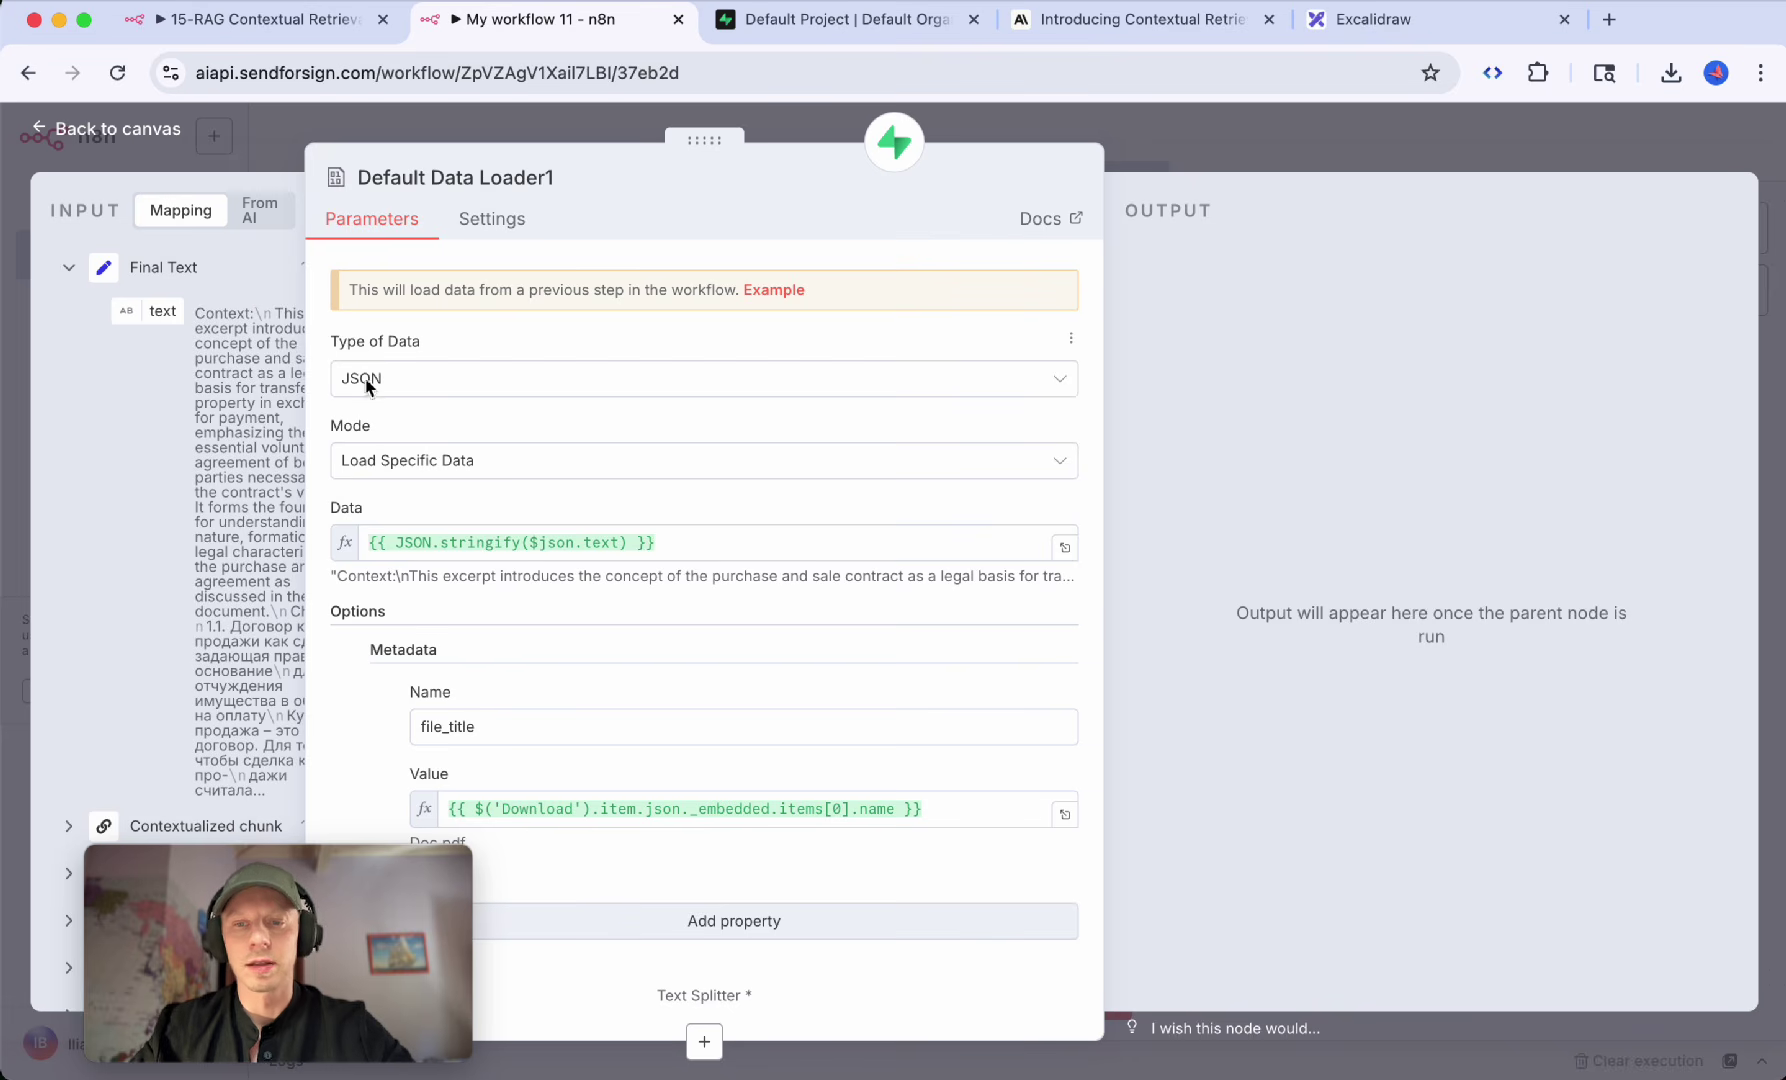
{"action": "left_click", "coordinate": [430, 465]}
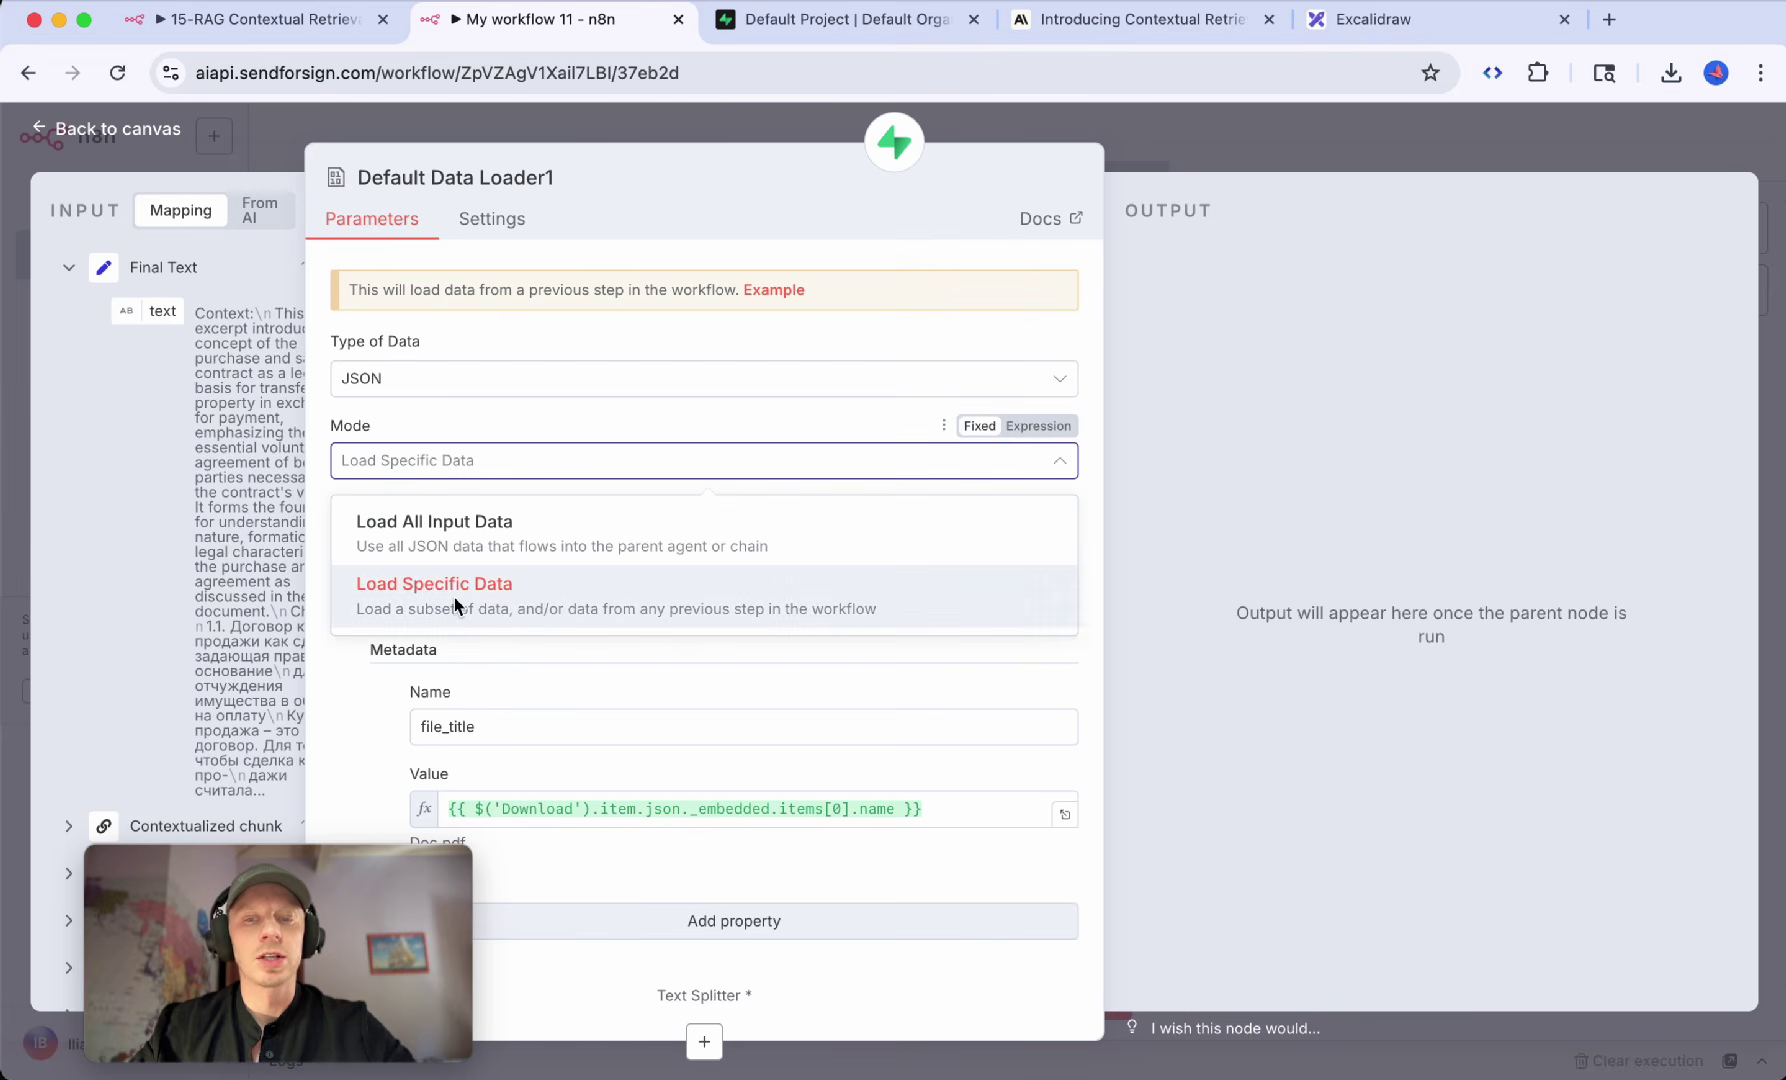
{"action": "left_click", "coordinate": [502, 420]}
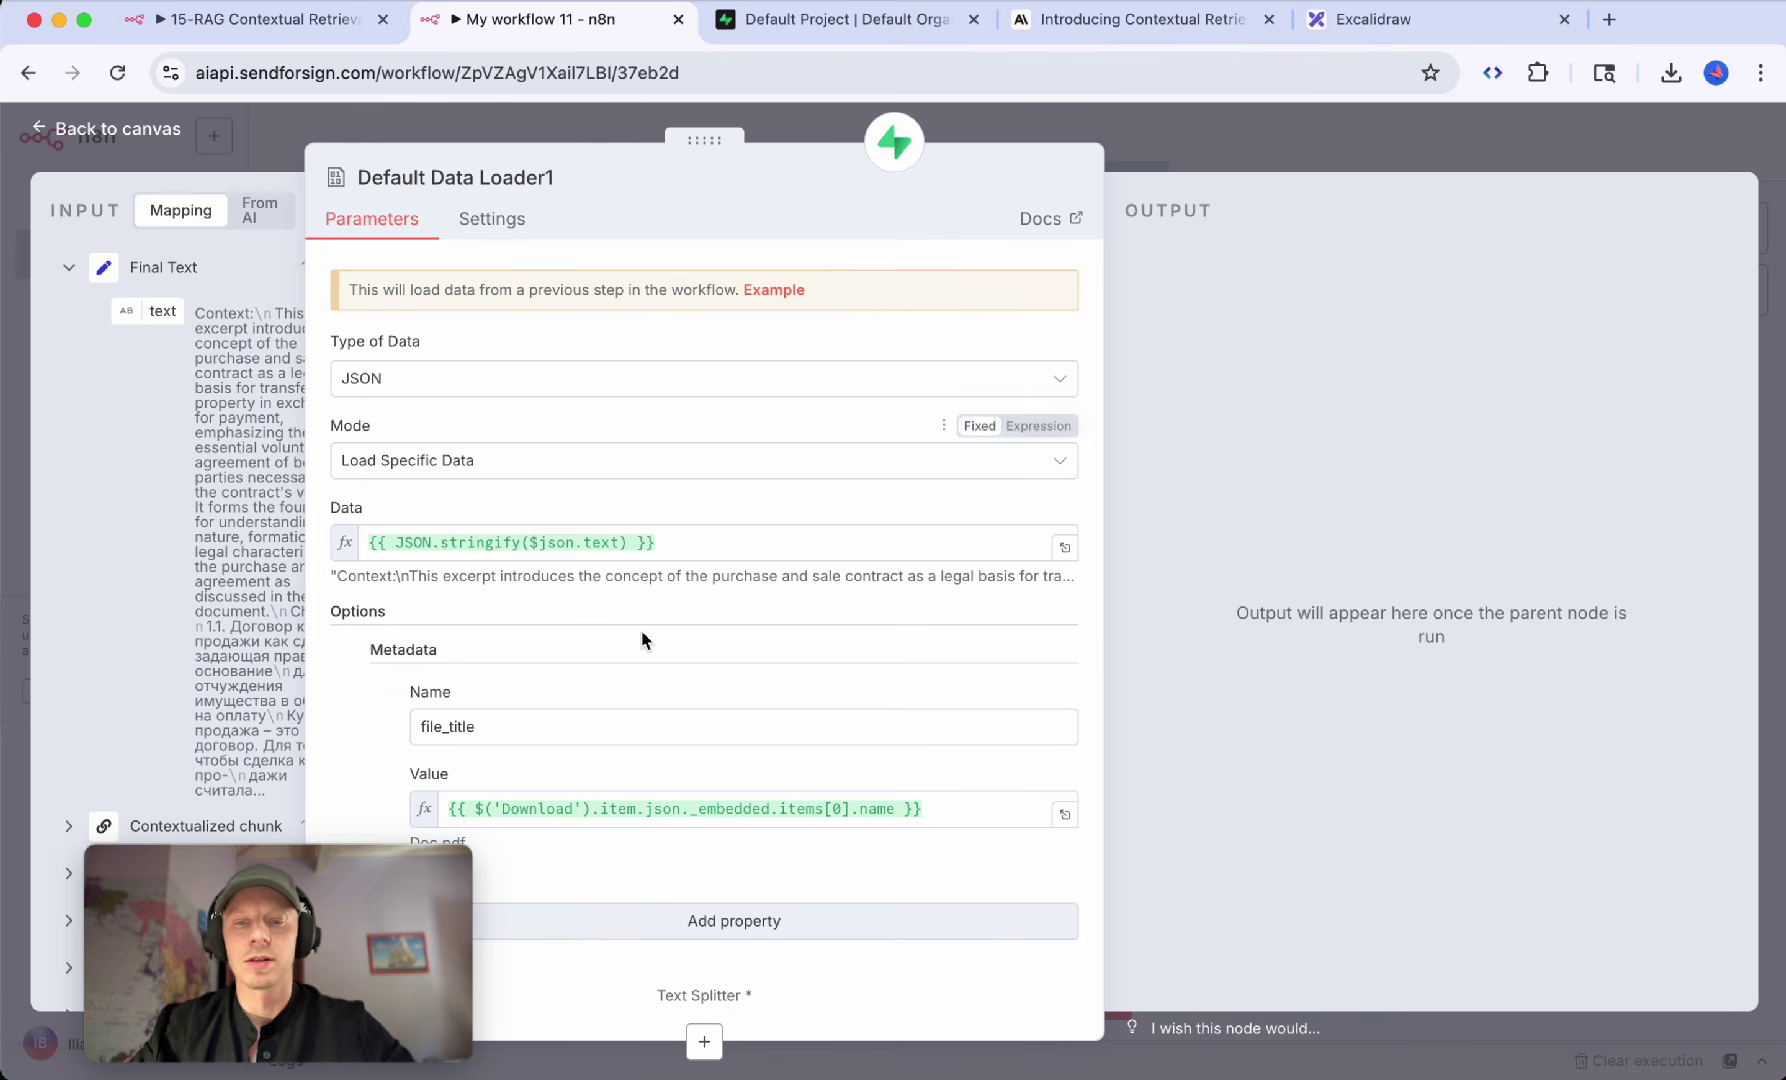
{"action": "scroll", "coordinate": [640, 631], "scroll_direction": "down", "scroll_amount": 1}
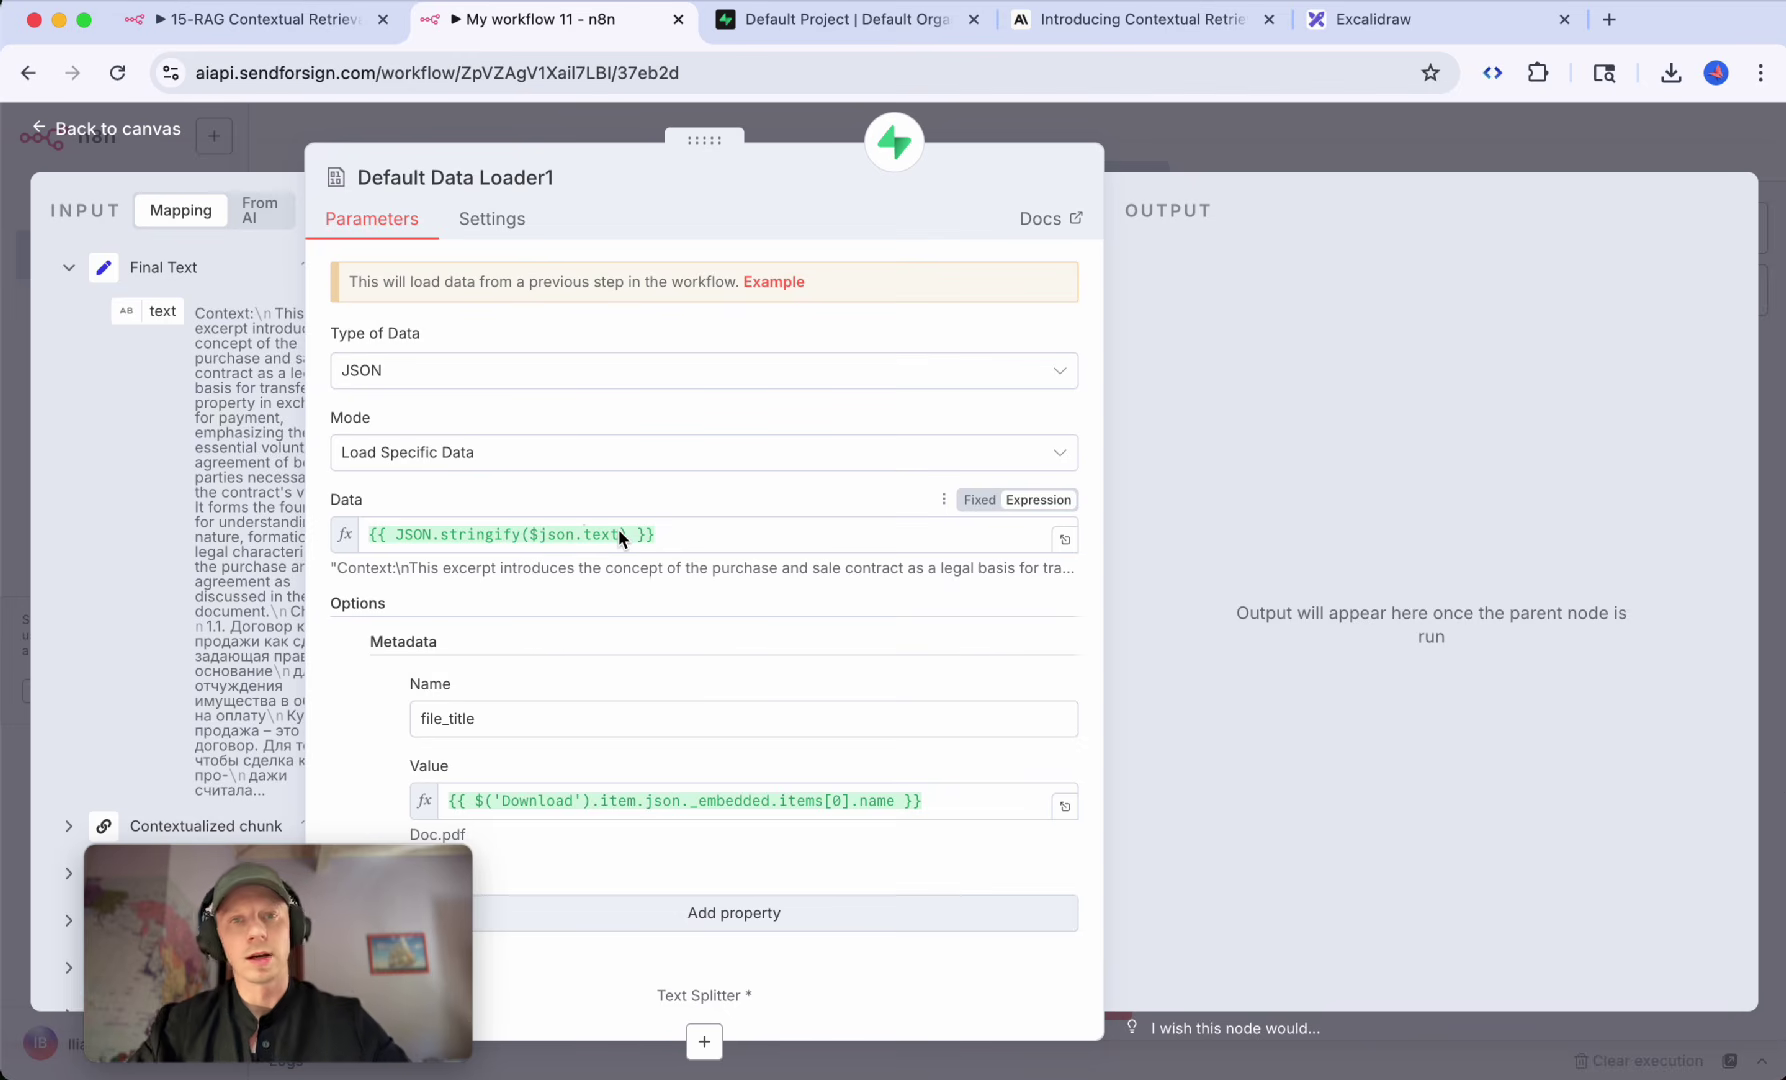
Step: Check the JSON.stringify($json.text) data result shows context plus chunk, then close the loader
{"action": "left_click", "coordinate": [1064, 539]}
{"action": "left_click_drag", "start_coordinate": [1160, 300], "coordinate": [1316, 412]}
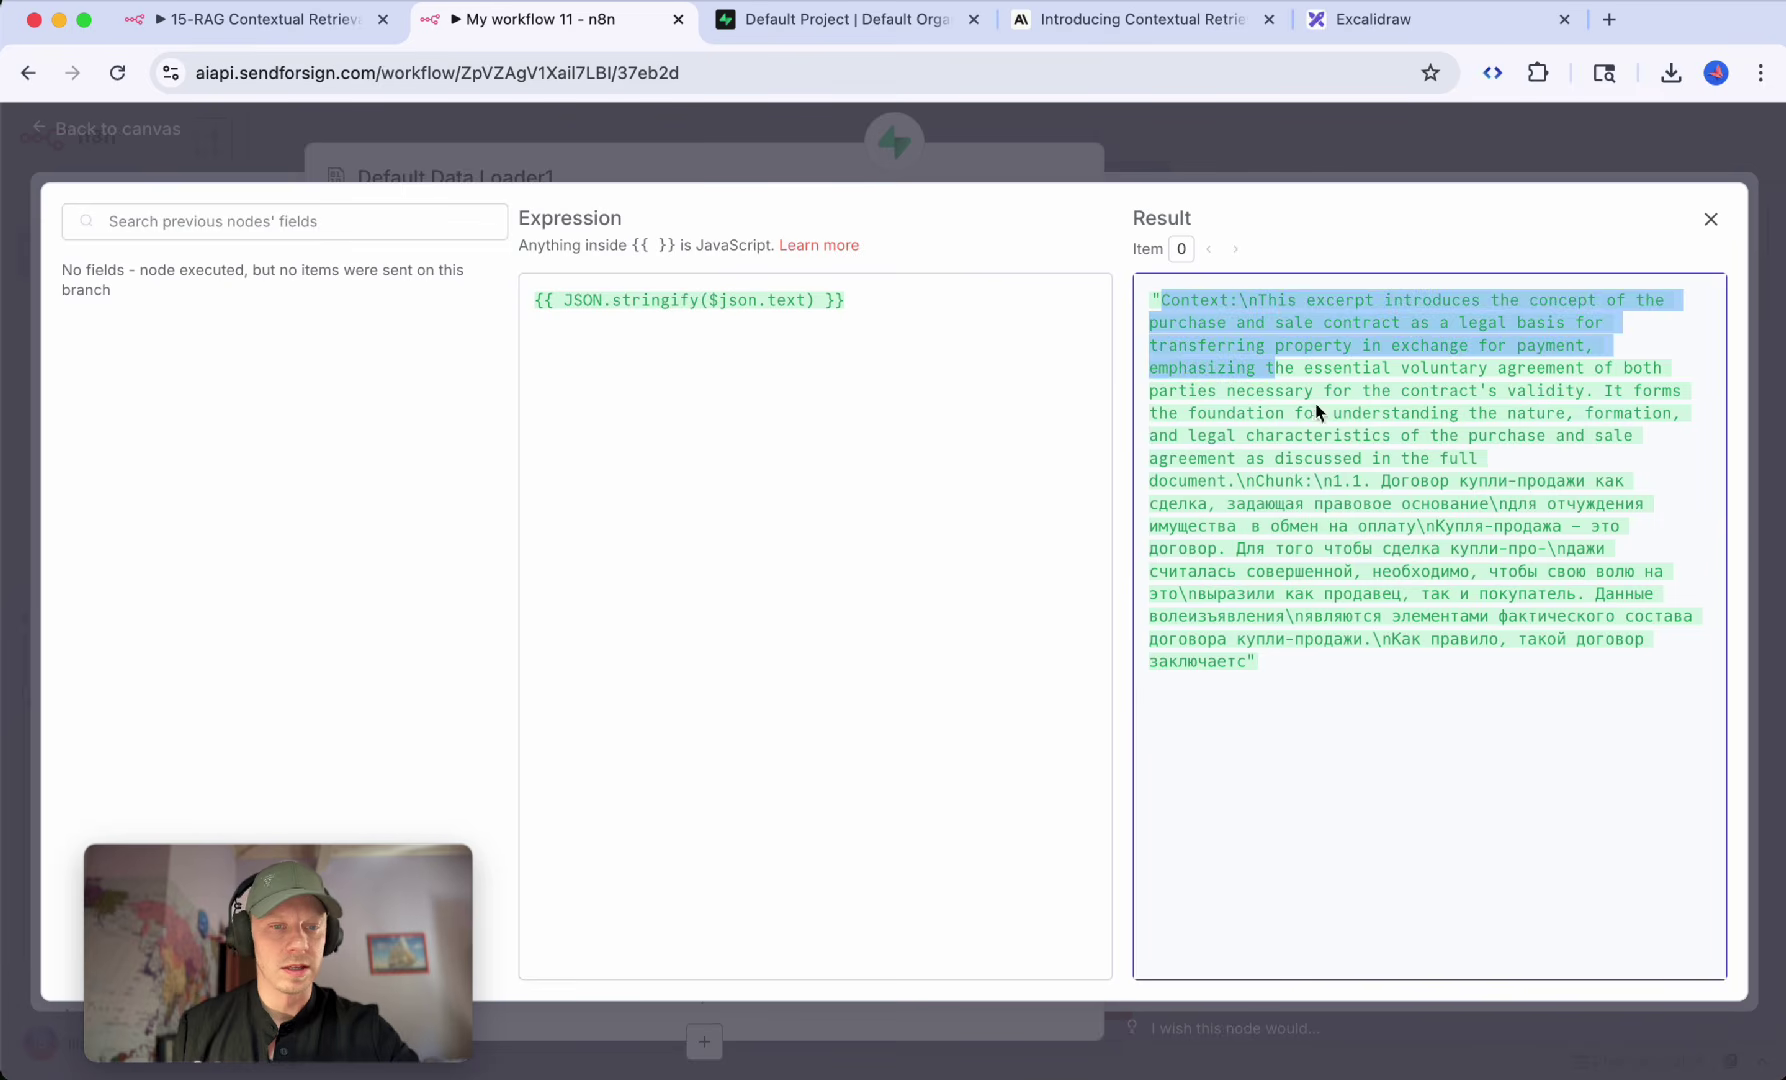
{"action": "double_click", "coordinate": [1294, 484]}
{"action": "left_click_drag", "start_coordinate": [1294, 484], "coordinate": [1445, 705]}
{"action": "left_click", "coordinate": [1041, 173]}
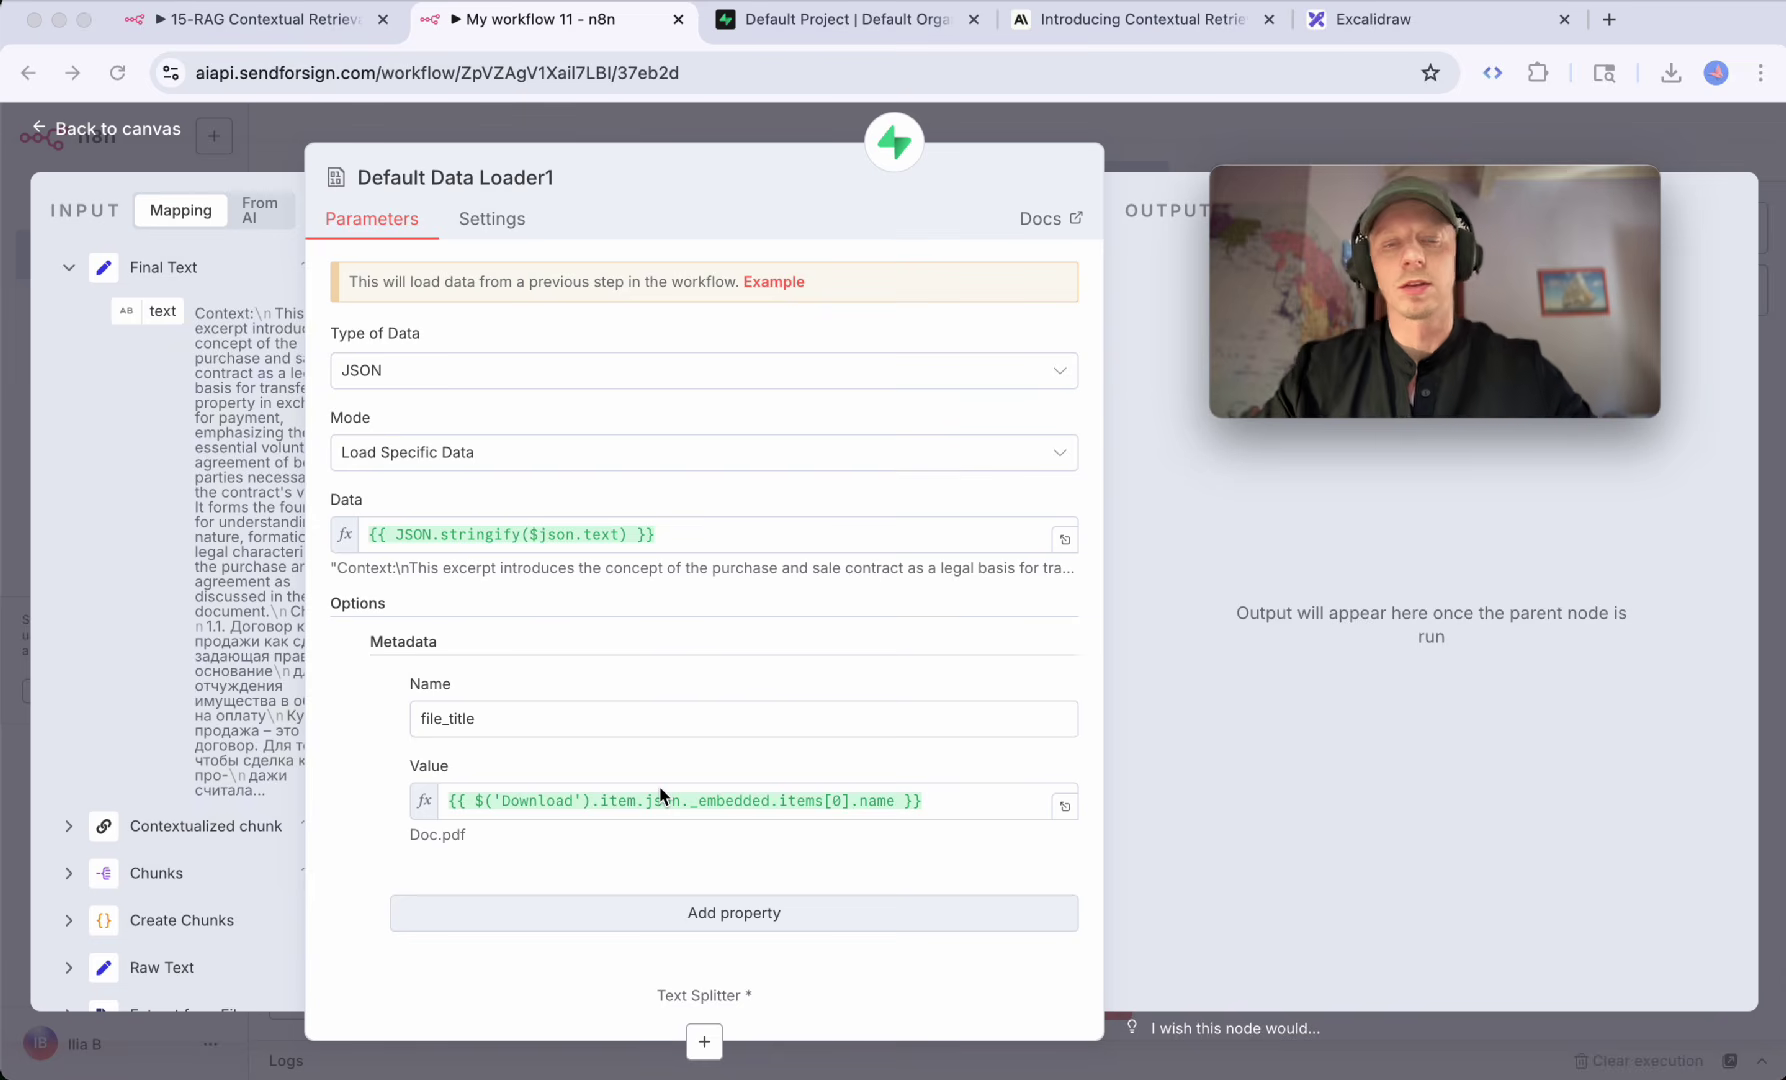
{"action": "key", "text": "Escape"}
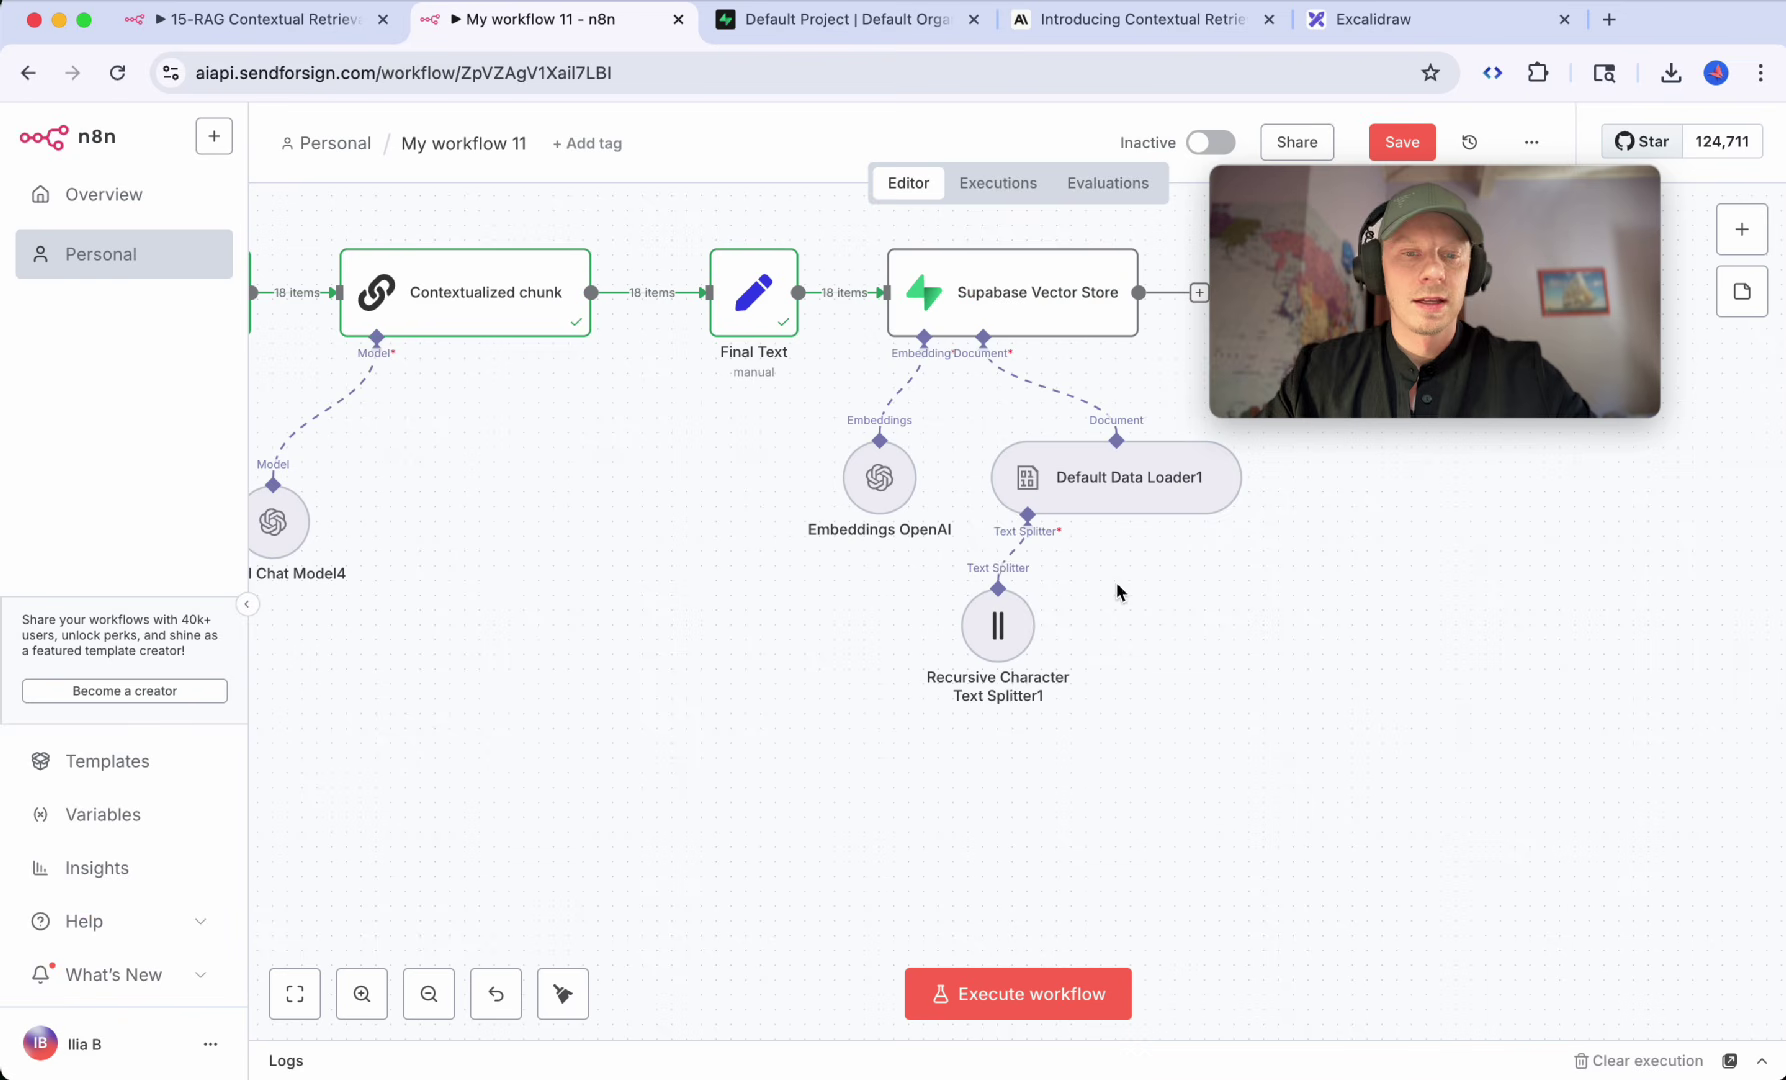
Step: Confirm the Recursive Character Text Splitter1 chunk size is 5000
{"action": "double_click", "coordinate": [1000, 627]}
{"action": "left_click", "coordinate": [419, 322]}
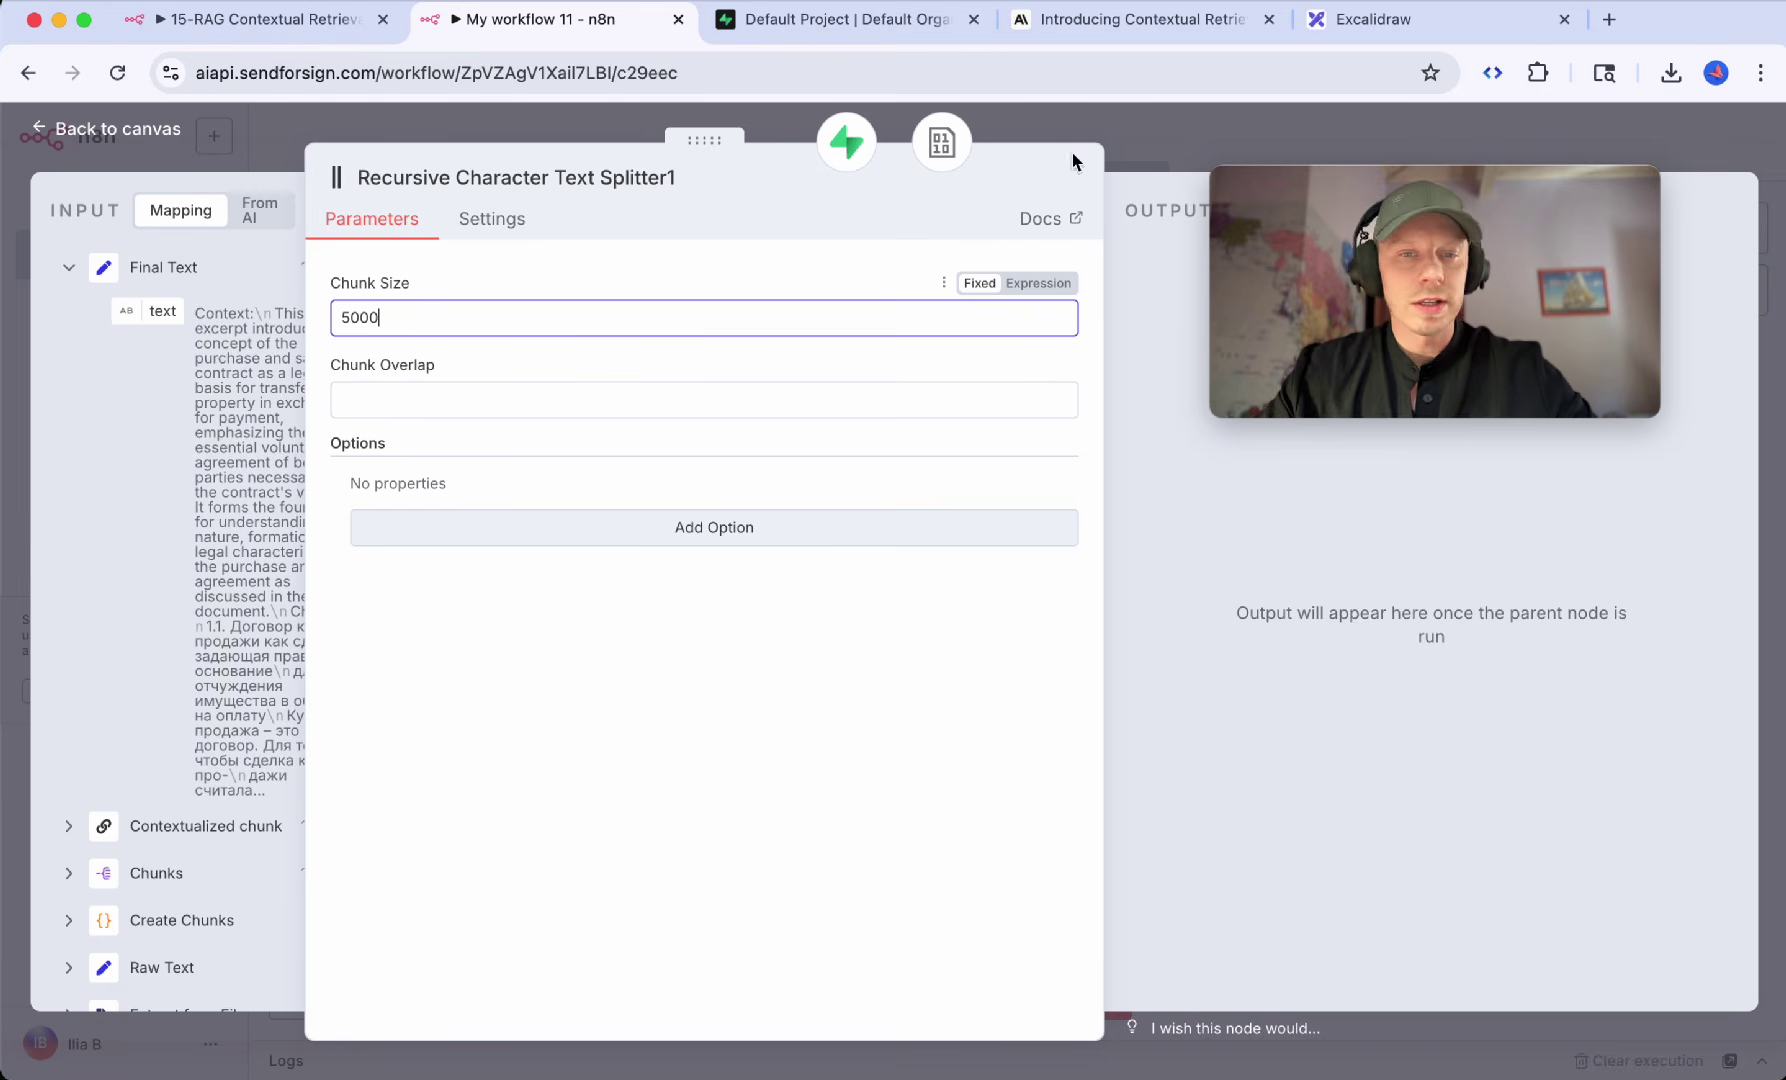
{"action": "left_click", "coordinate": [1147, 133]}
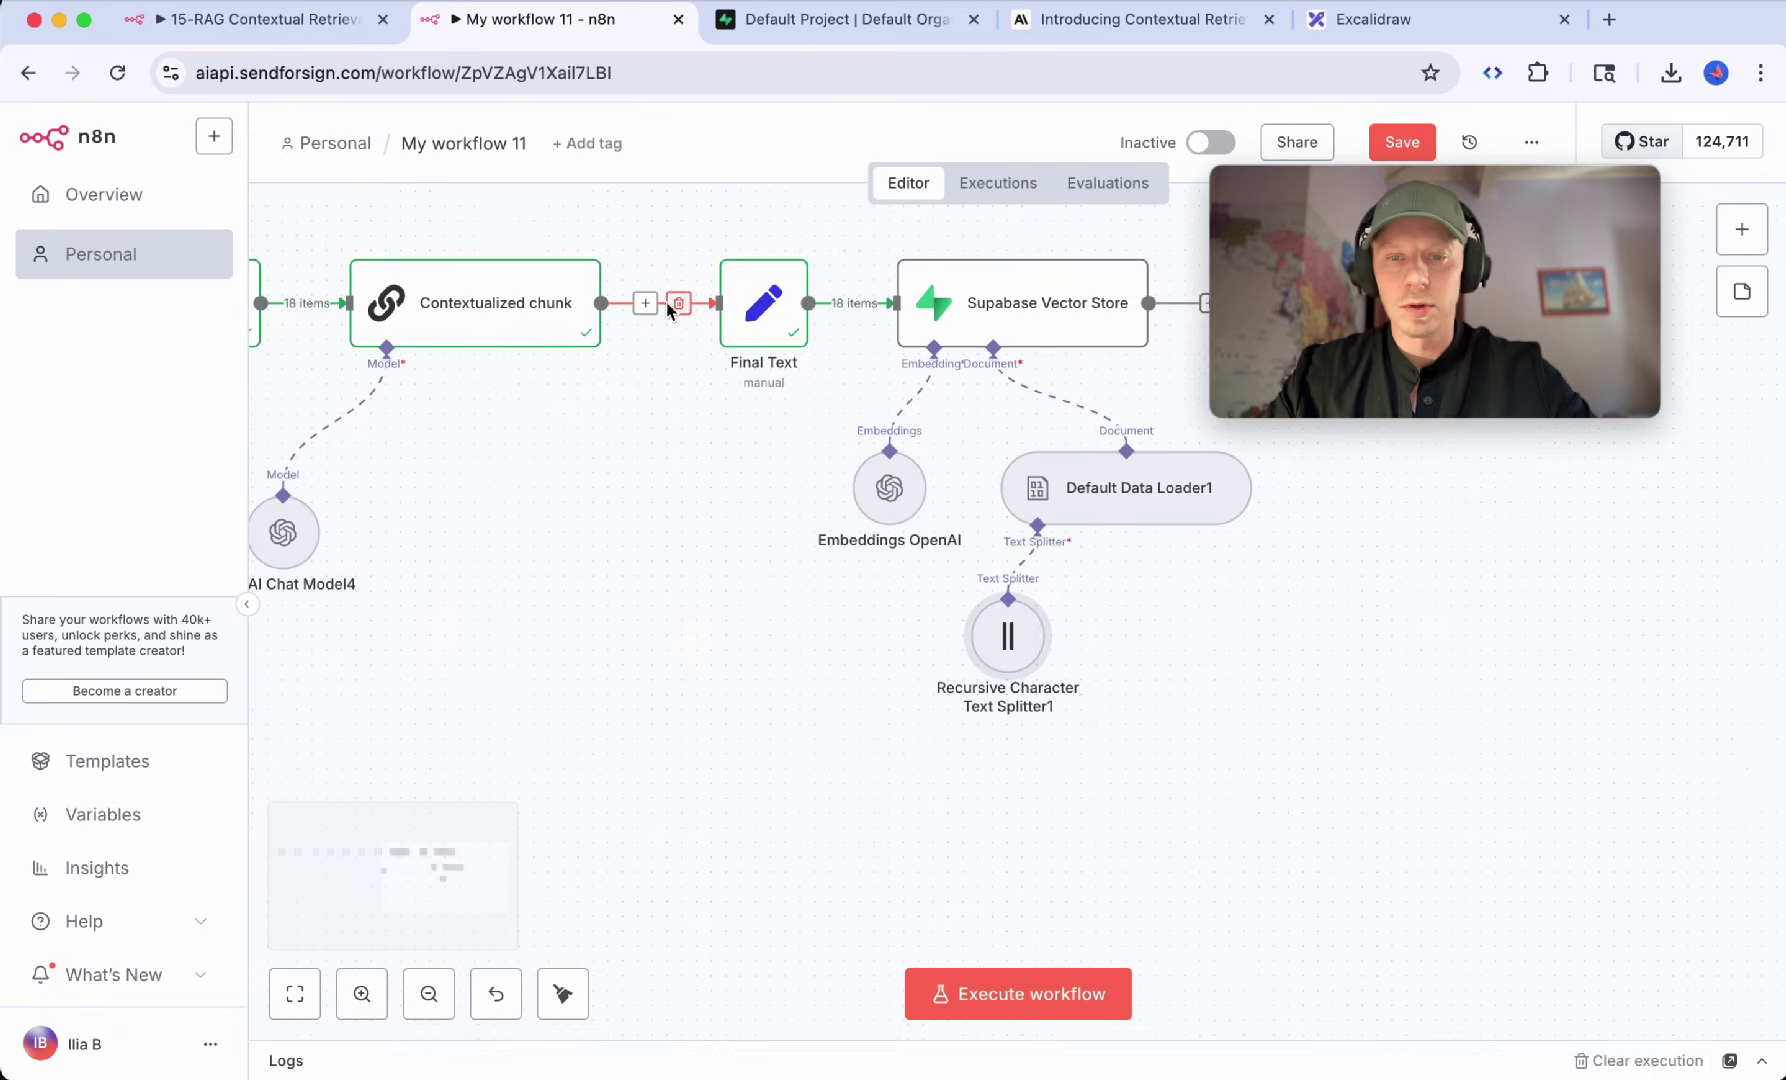
Step: Glance at the Final Text node, recheck the text splitter, then switch to the Supabase browser tab
{"action": "double_click", "coordinate": [764, 310]}
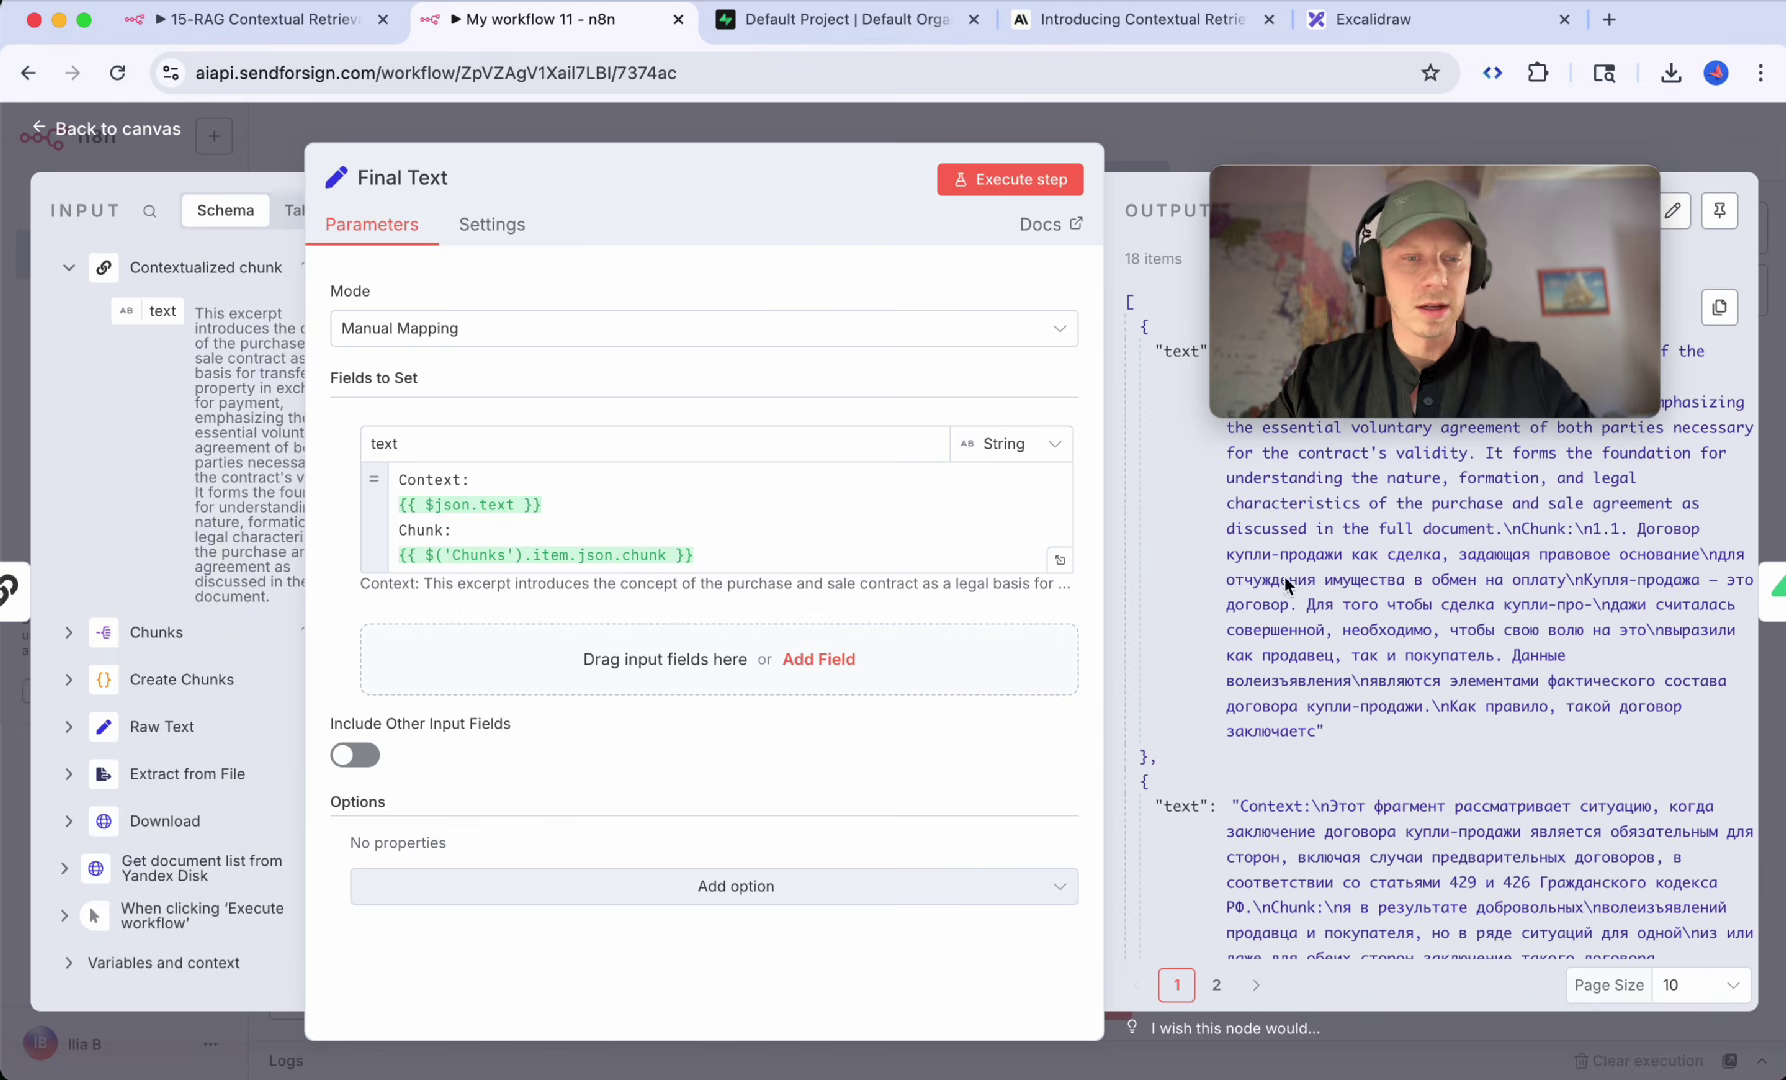
{"action": "key", "text": "Escape"}
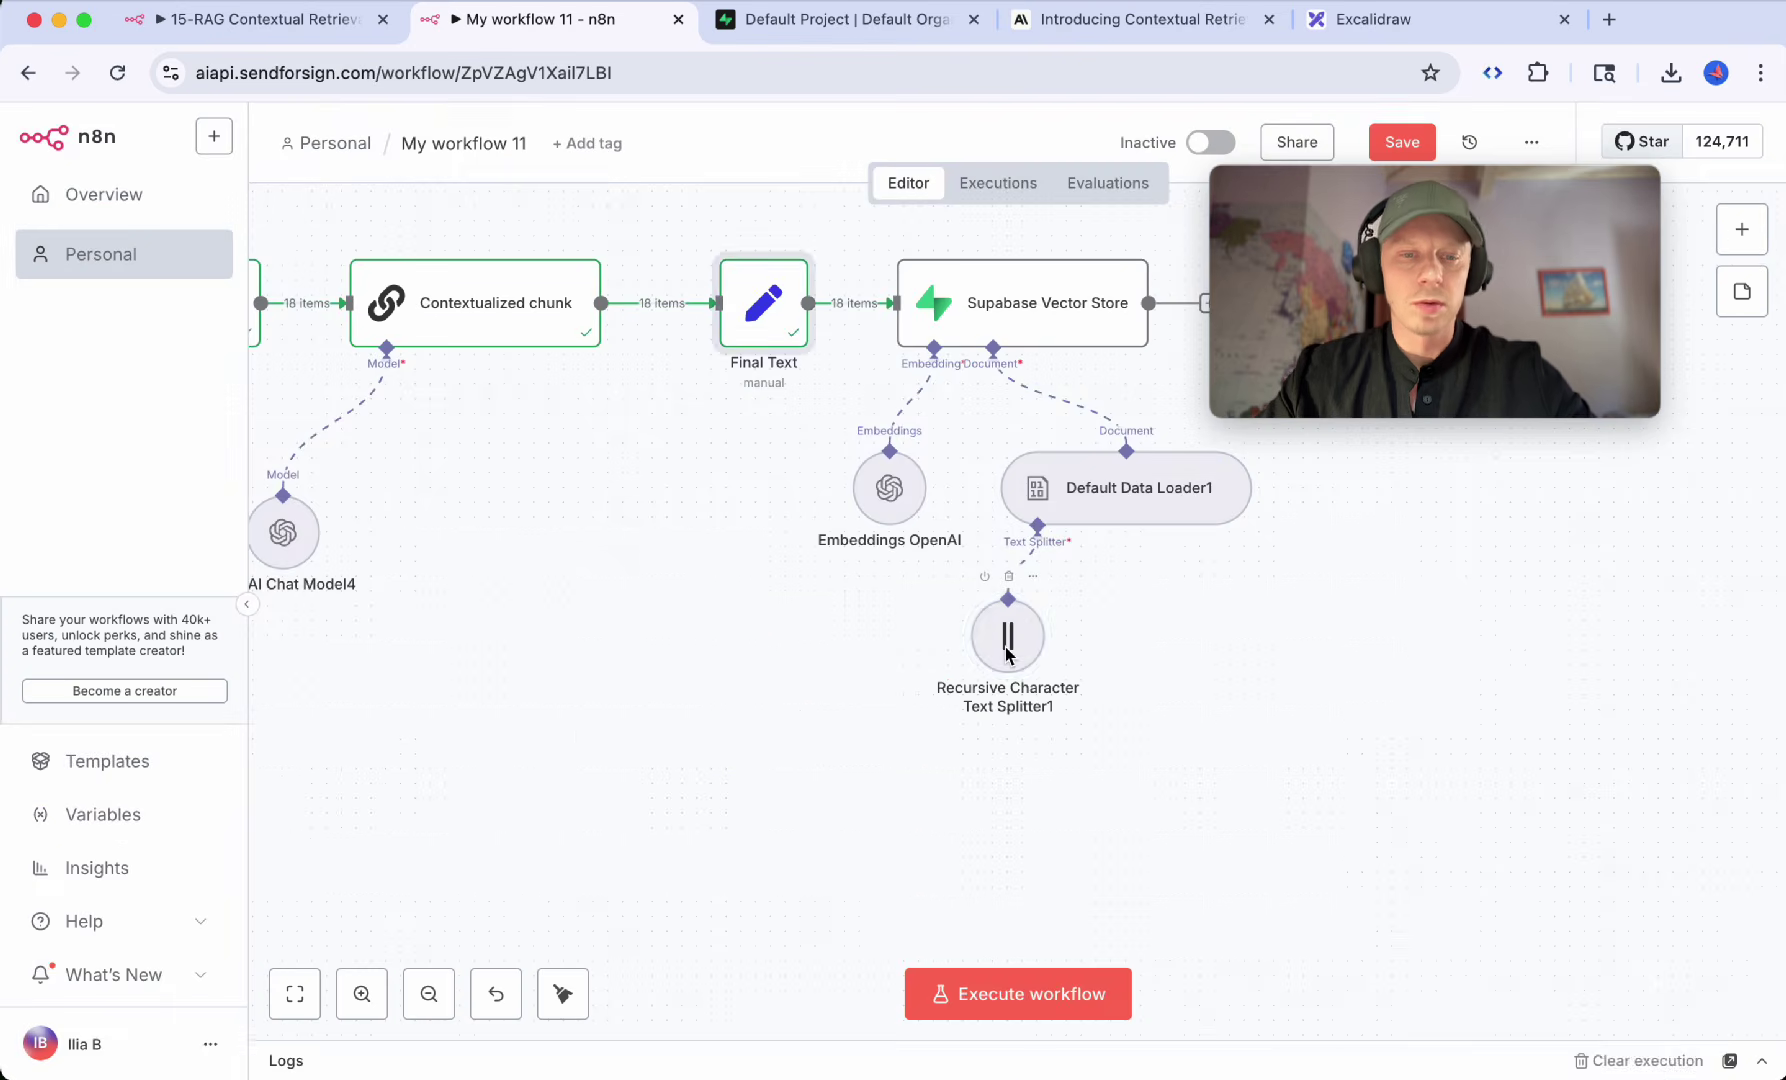
{"action": "double_click", "coordinate": [1005, 648]}
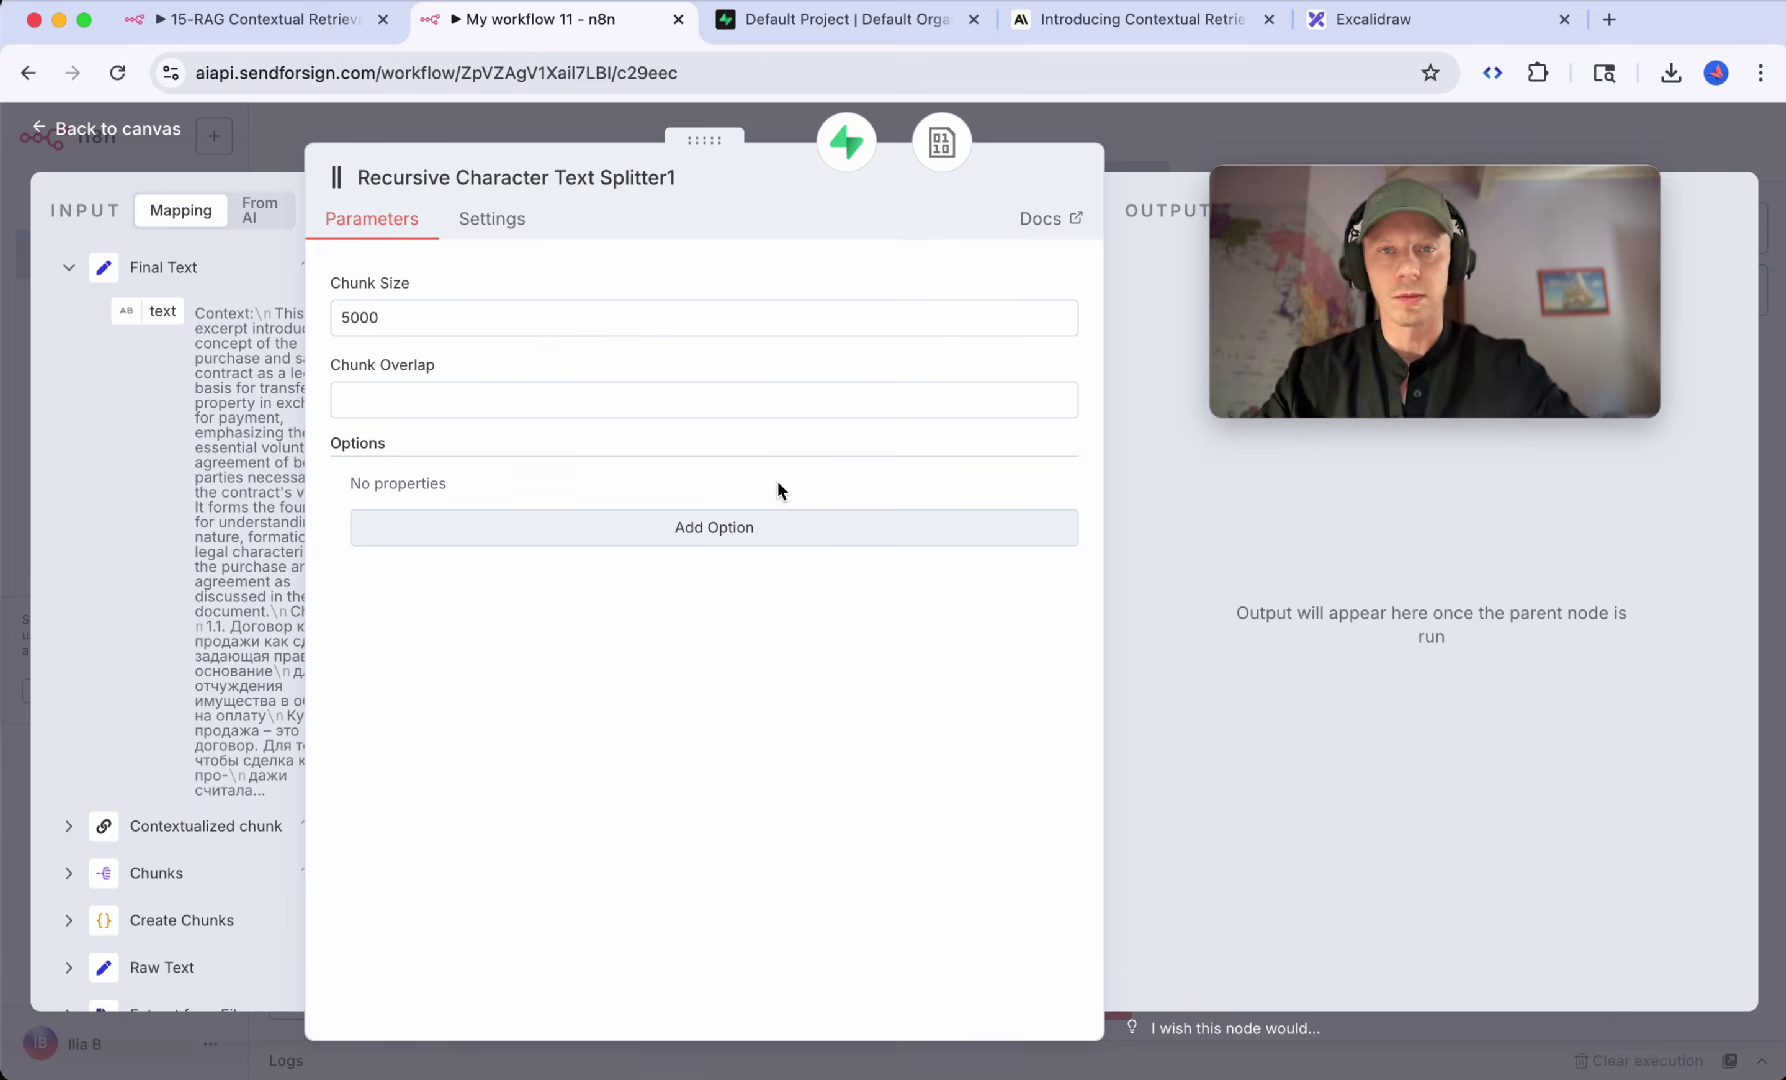
{"action": "left_click", "coordinate": [1157, 137]}
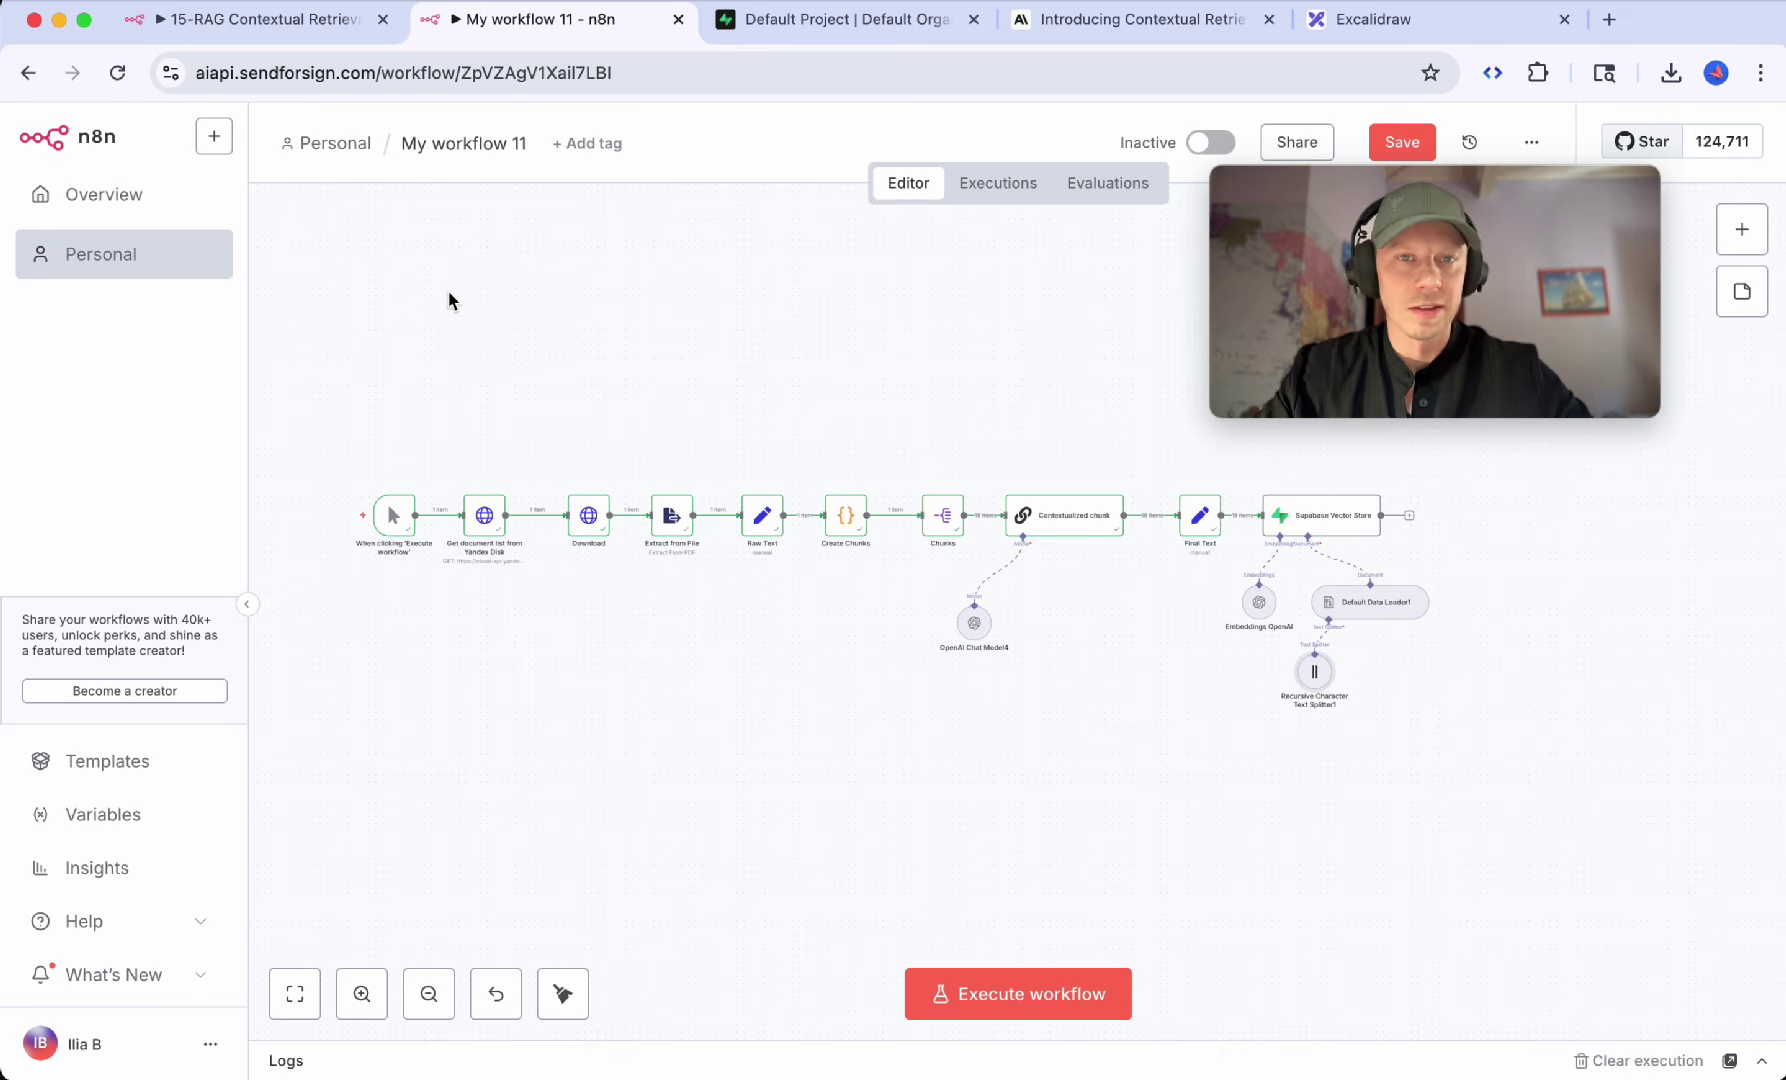
{"action": "left_click", "coordinate": [780, 22]}
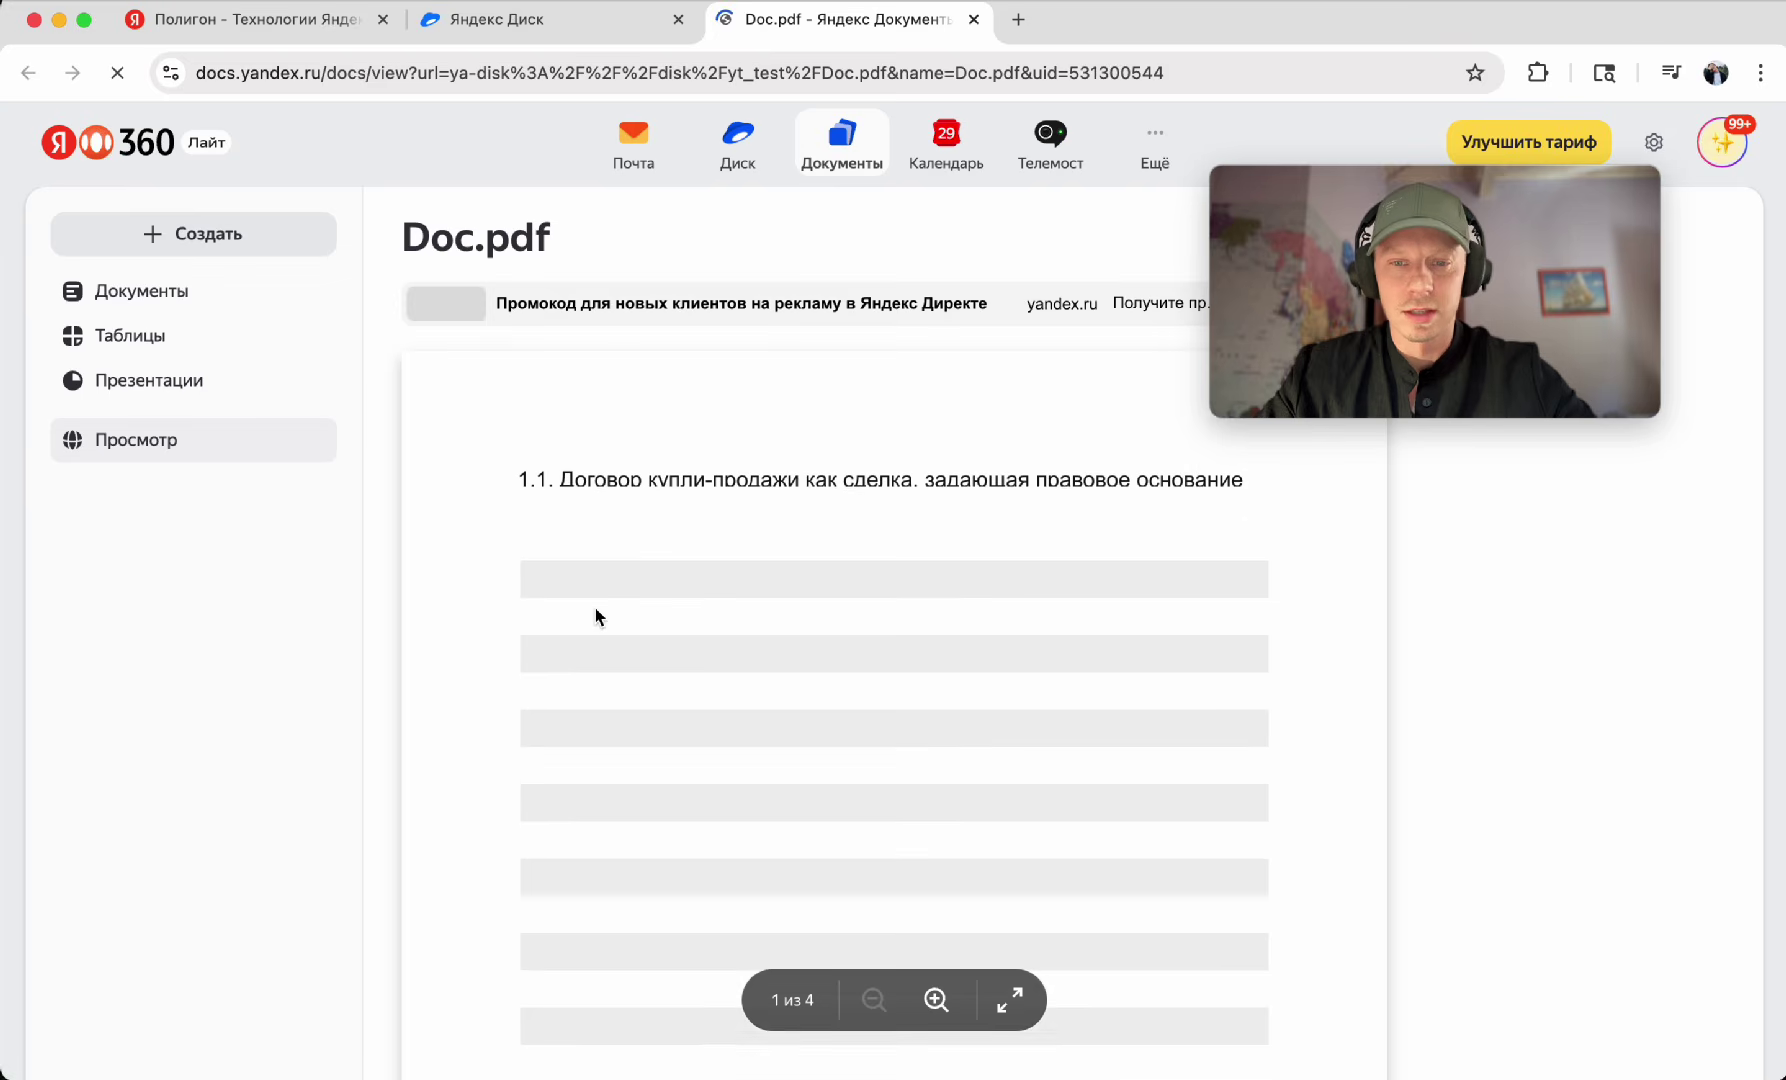
Step: Scroll through Doc.pdf's pages and back to the top, then return to the n8n window
{"action": "scroll", "coordinate": [655, 500], "scroll_direction": "down", "scroll_amount": 20}
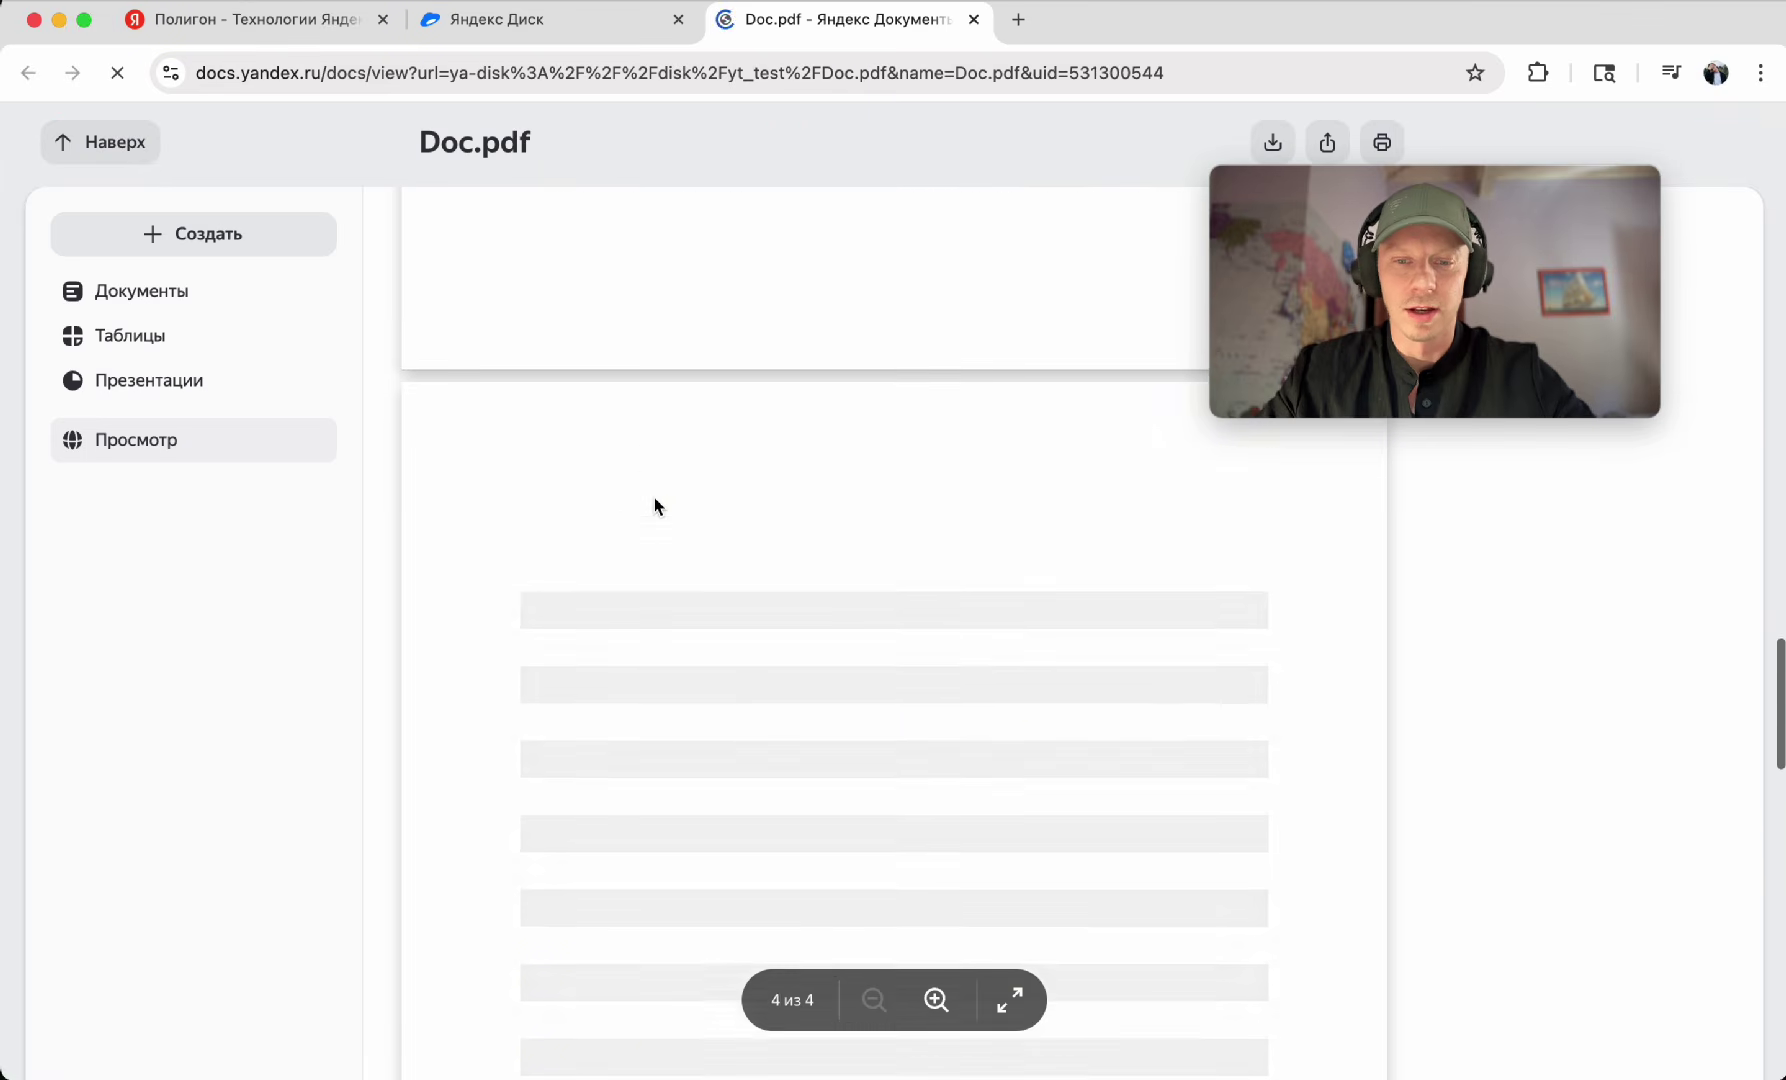
{"action": "scroll", "coordinate": [654, 497], "scroll_direction": "up", "scroll_amount": 10}
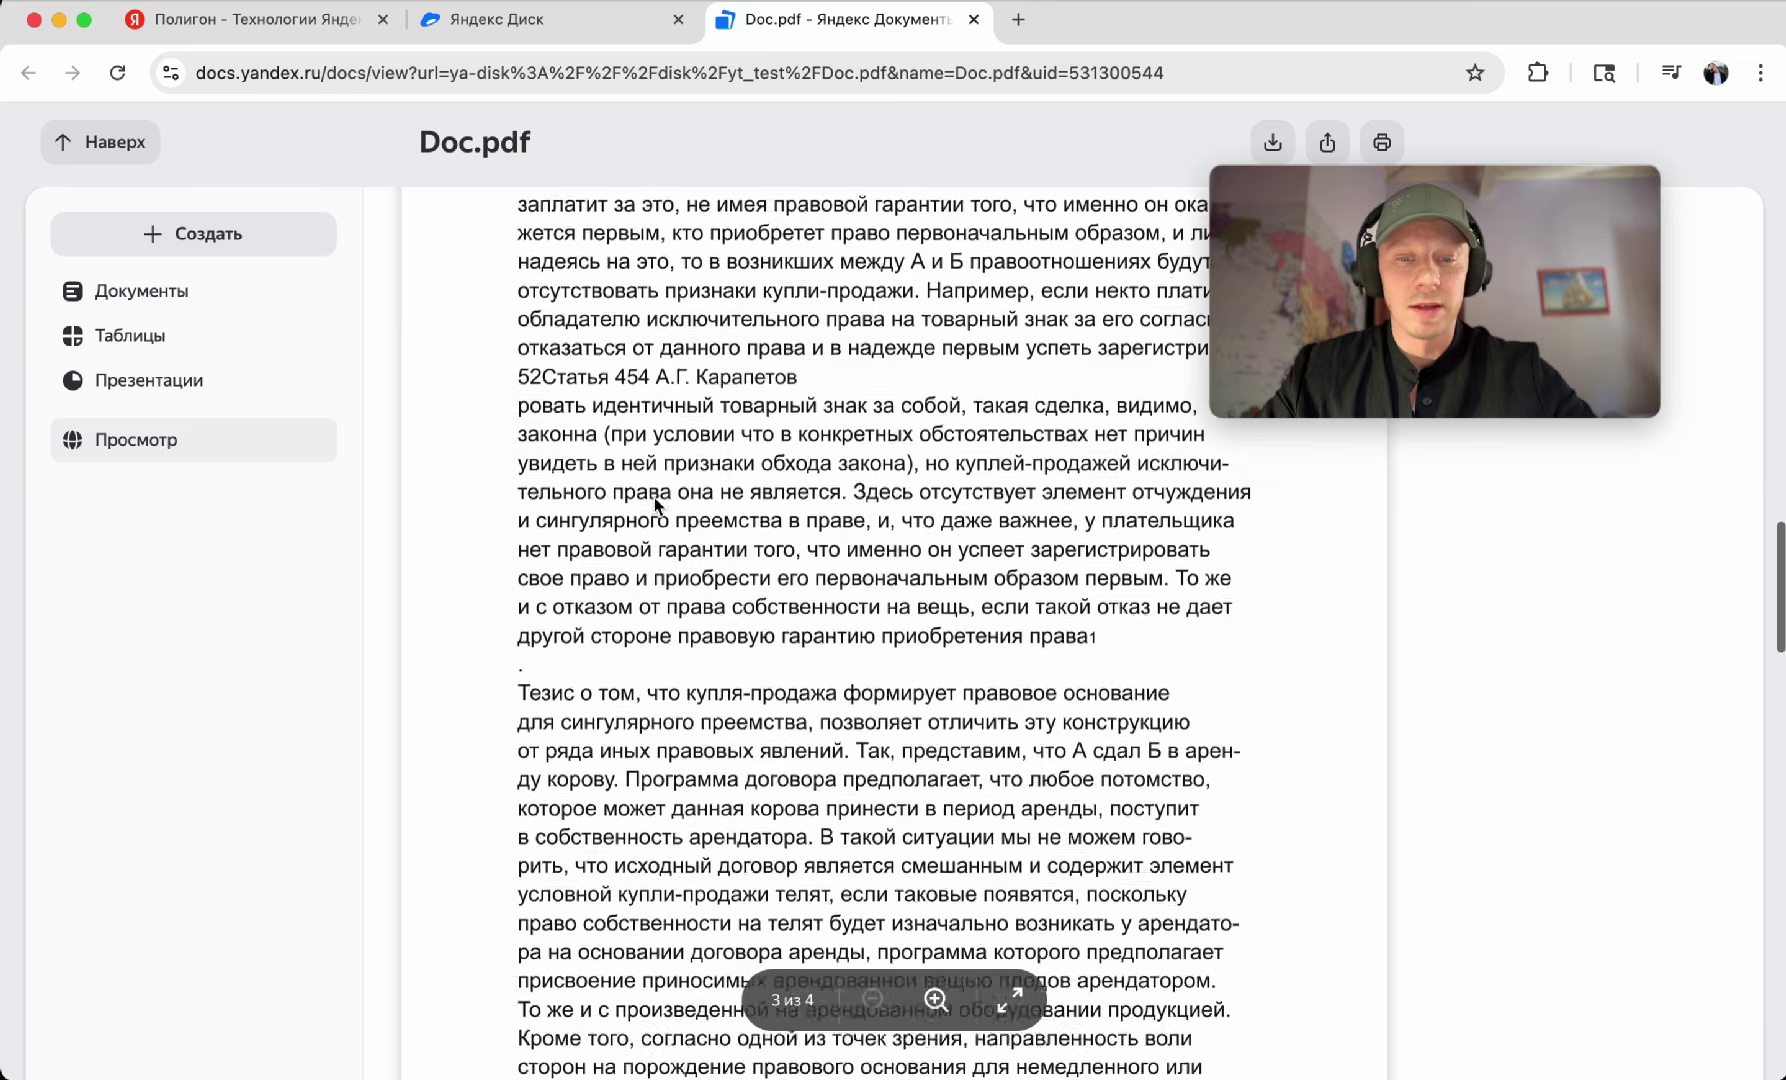
{"action": "scroll", "coordinate": [654, 497], "scroll_direction": "up", "scroll_amount": 20}
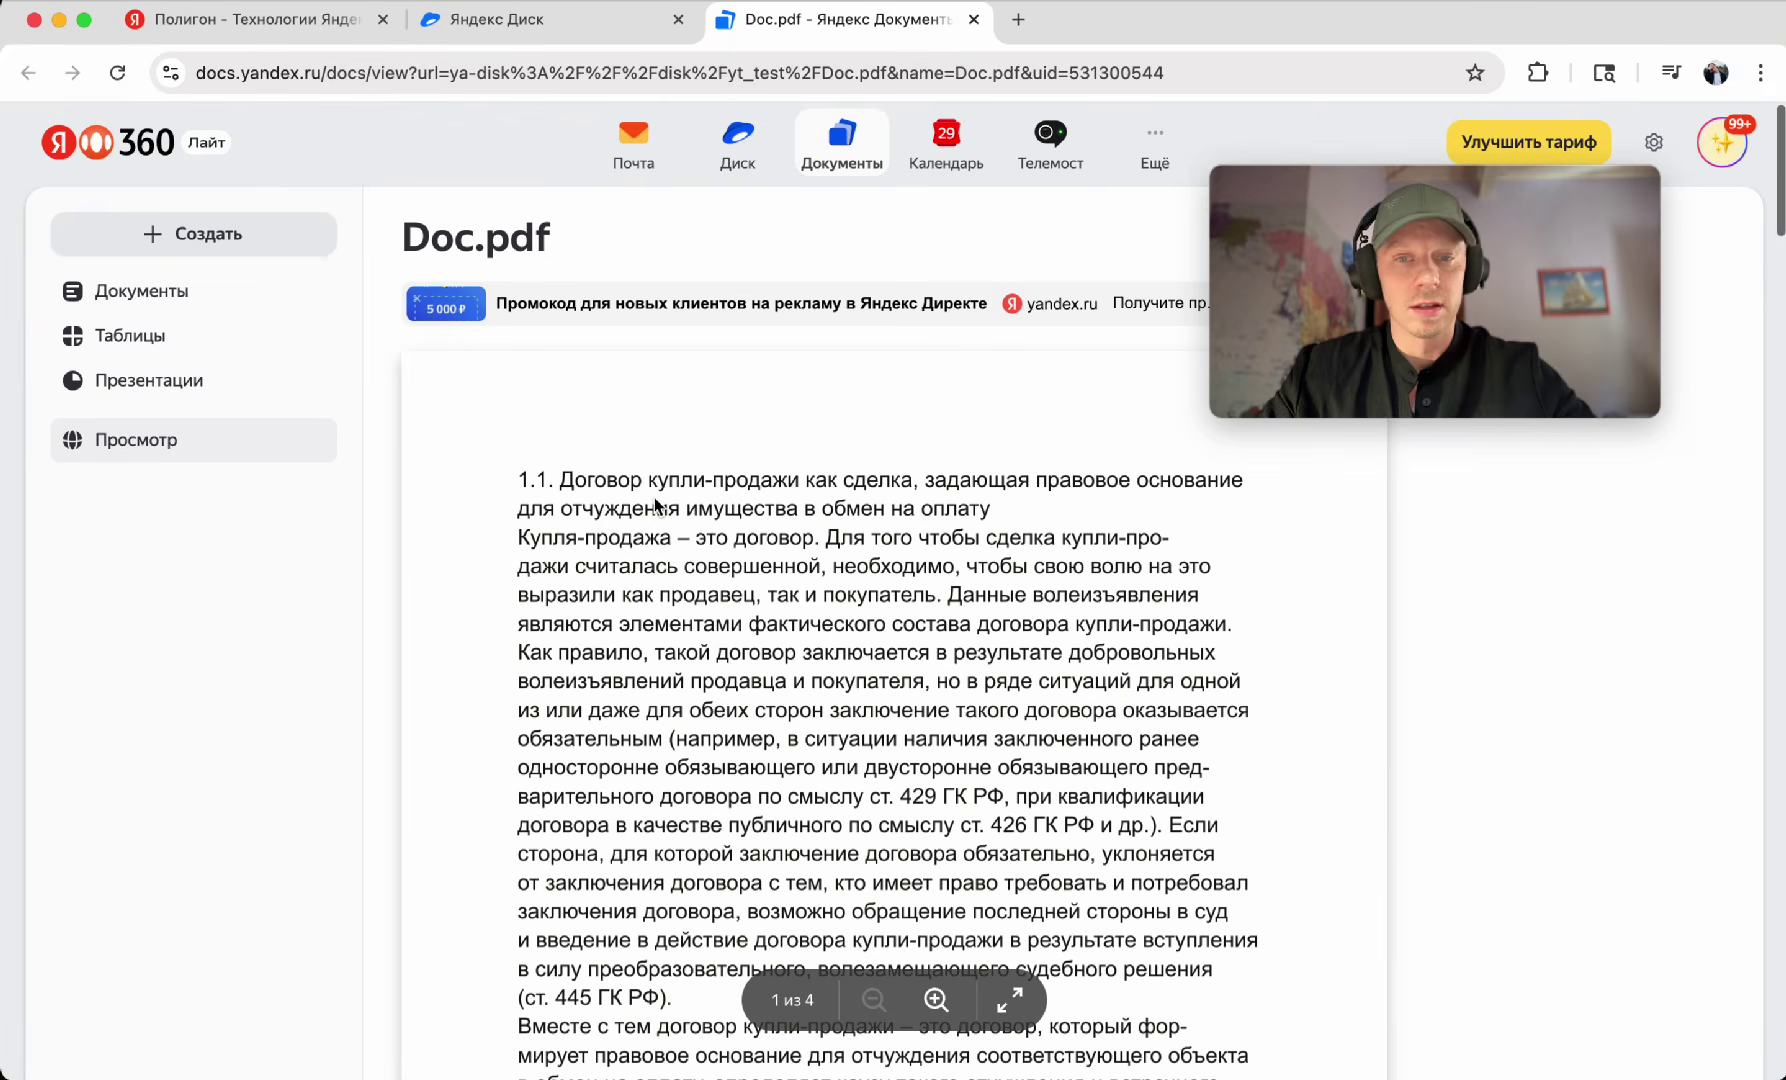
{"action": "key", "text": "ctrl+Up"}
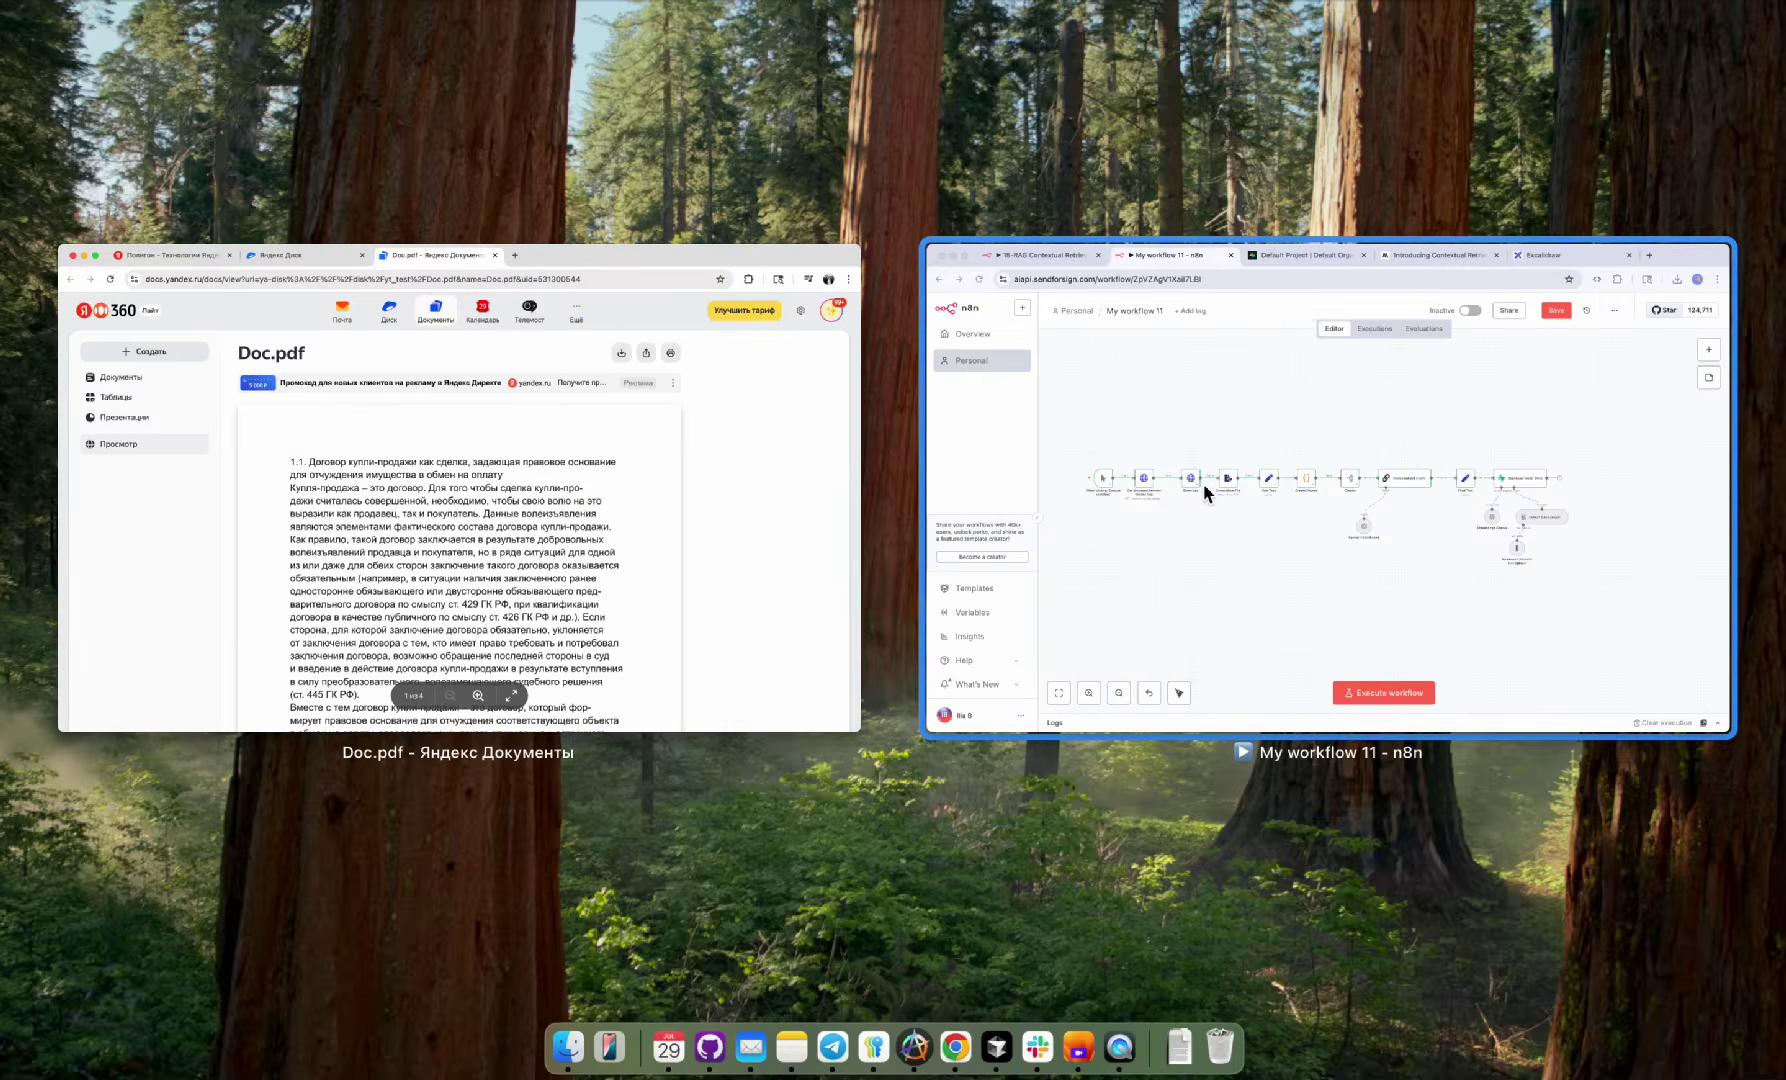
{"action": "left_click", "coordinate": [1203, 483]}
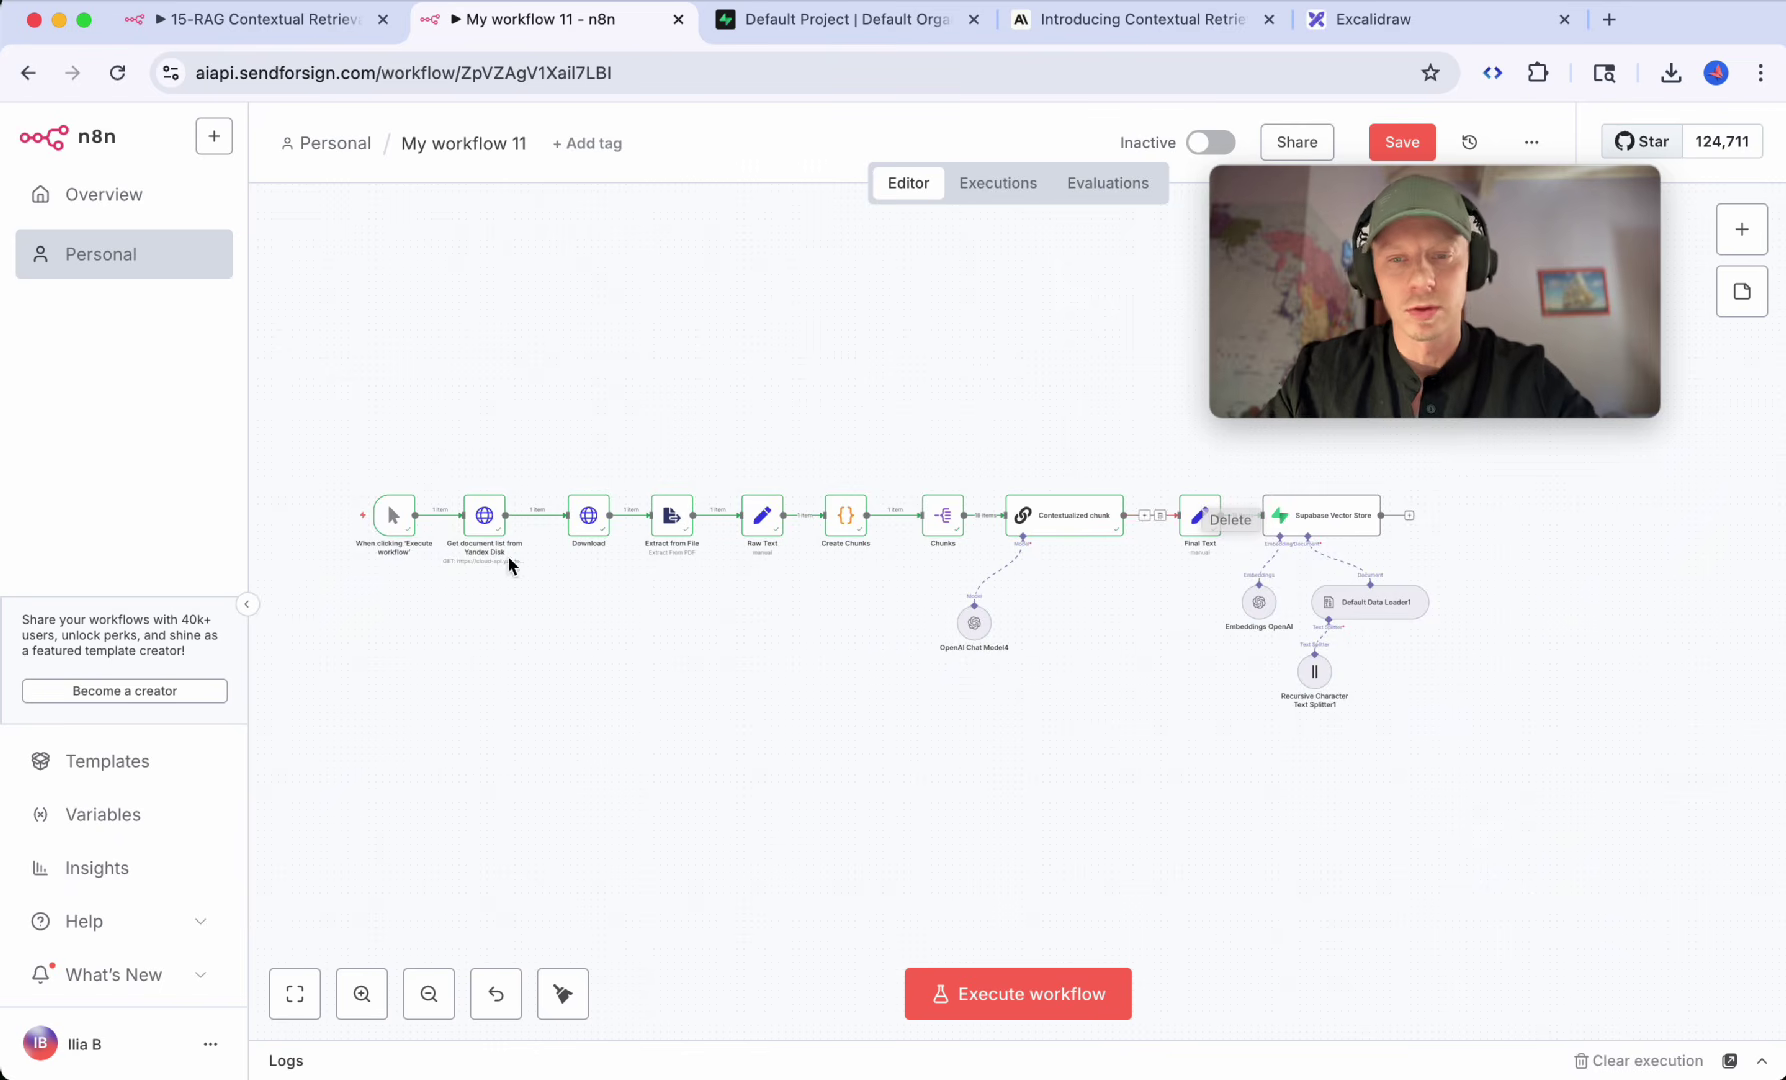
Step: Execute the workflow from the manual trigger, storing 18 contextualized chunks in Supabase, then switch to Supabase
{"action": "scroll", "coordinate": [508, 472], "scroll_direction": "up", "scroll_amount": 2}
{"action": "scroll", "coordinate": [508, 472], "scroll_direction": "left", "scroll_amount": 2}
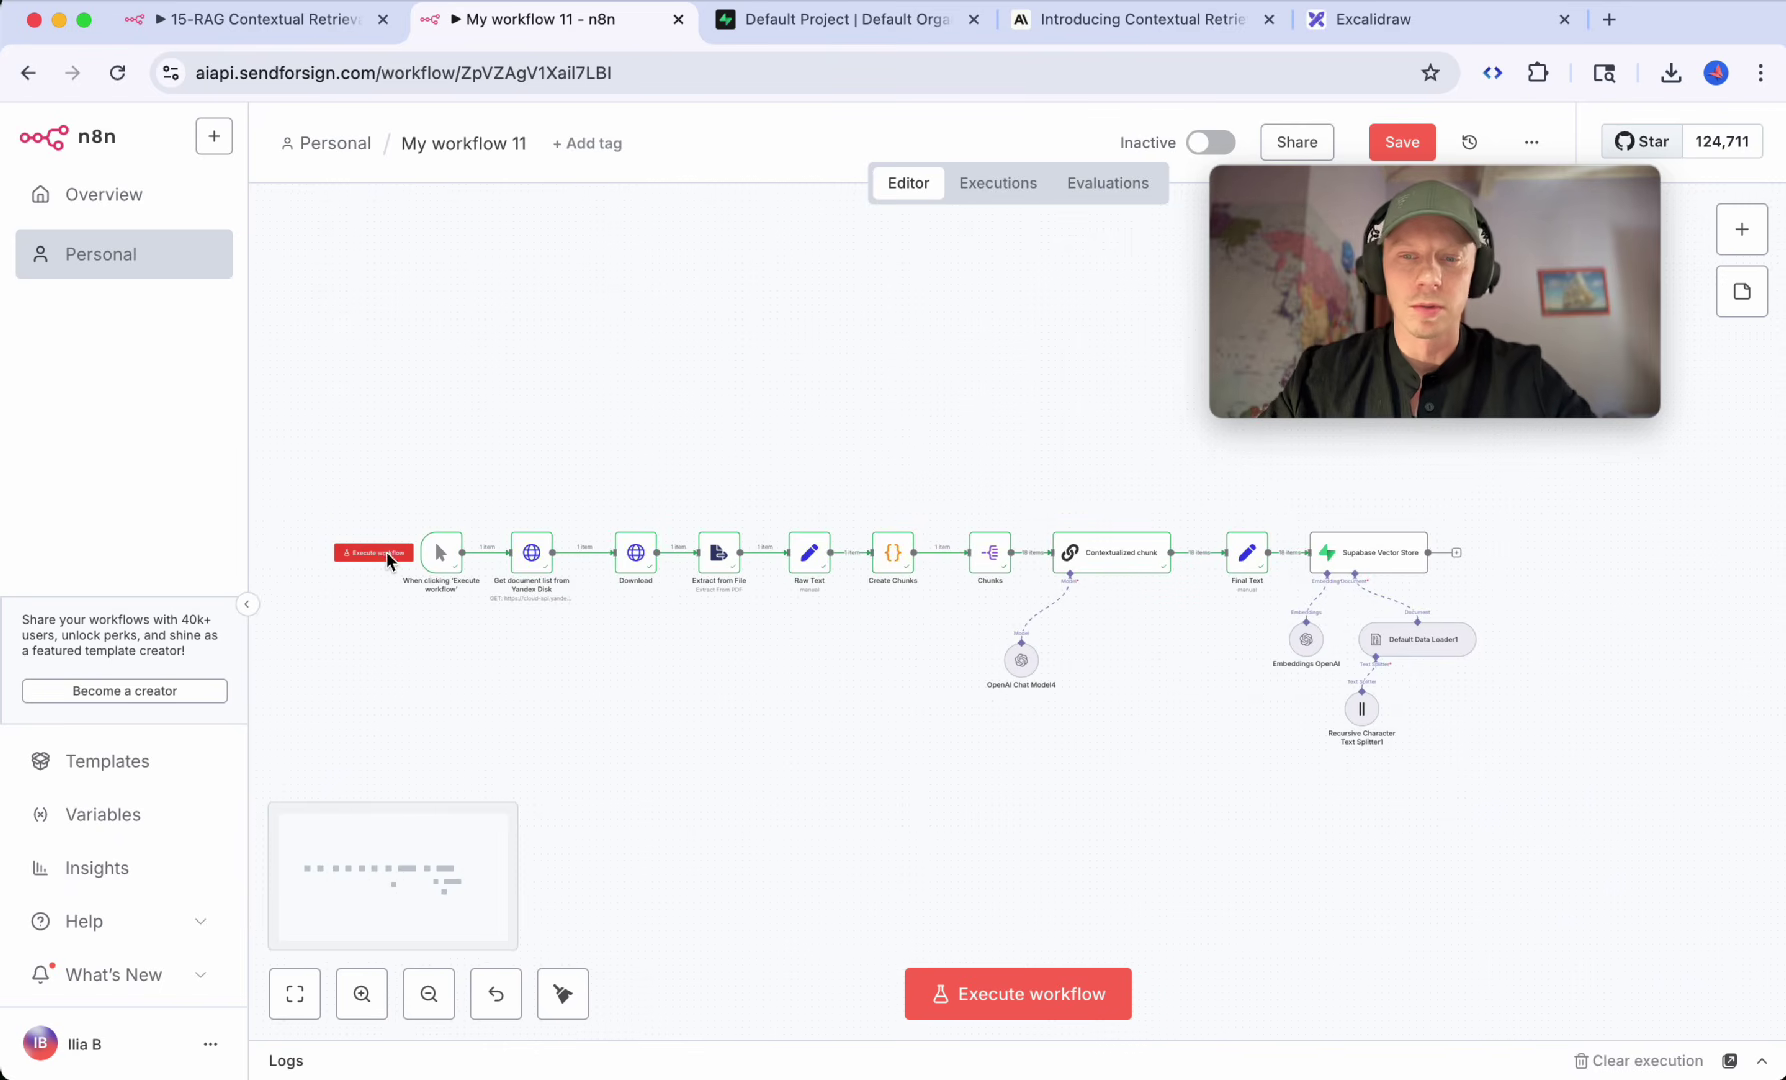
{"action": "left_click", "coordinate": [388, 553]}
{"action": "scroll", "coordinate": [557, 610], "scroll_direction": "up", "scroll_amount": 3}
{"action": "scroll", "coordinate": [557, 610], "scroll_direction": "up", "scroll_amount": 3}
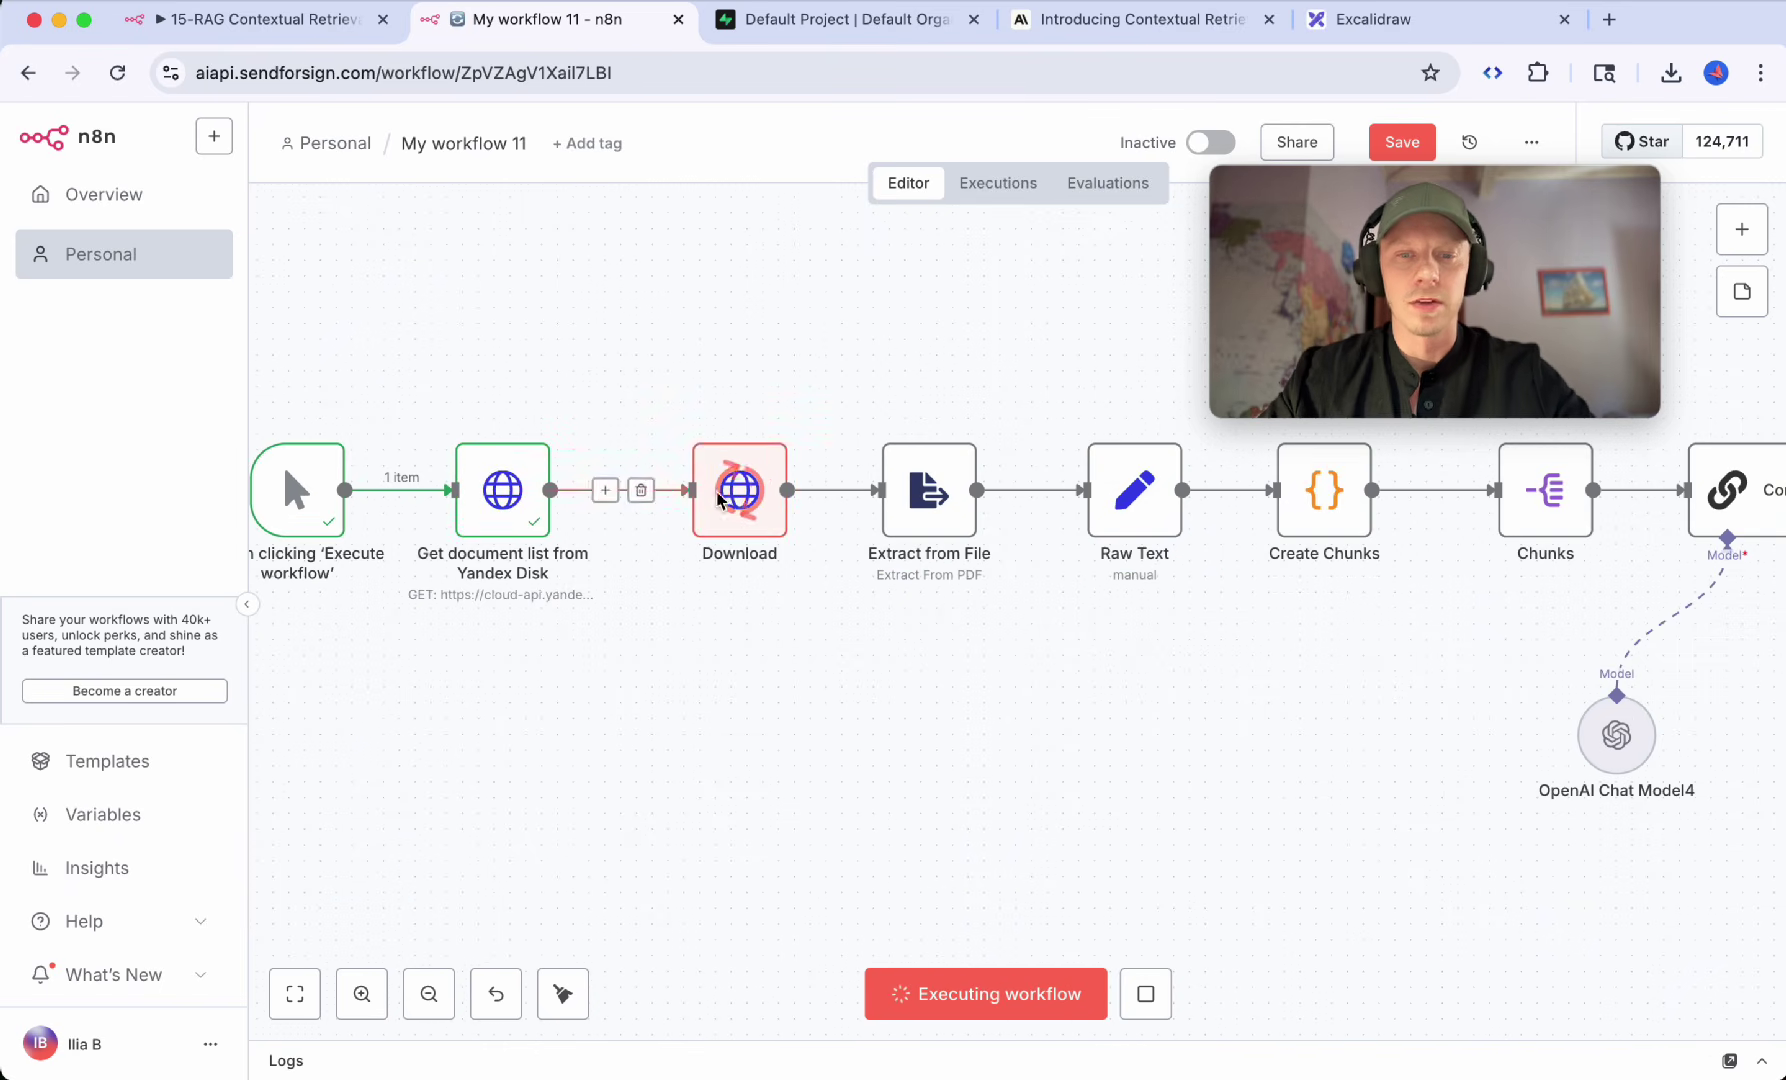
{"action": "scroll", "coordinate": [825, 514], "scroll_direction": "right", "scroll_amount": 4}
{"action": "scroll", "coordinate": [825, 514], "scroll_direction": "right", "scroll_amount": 6}
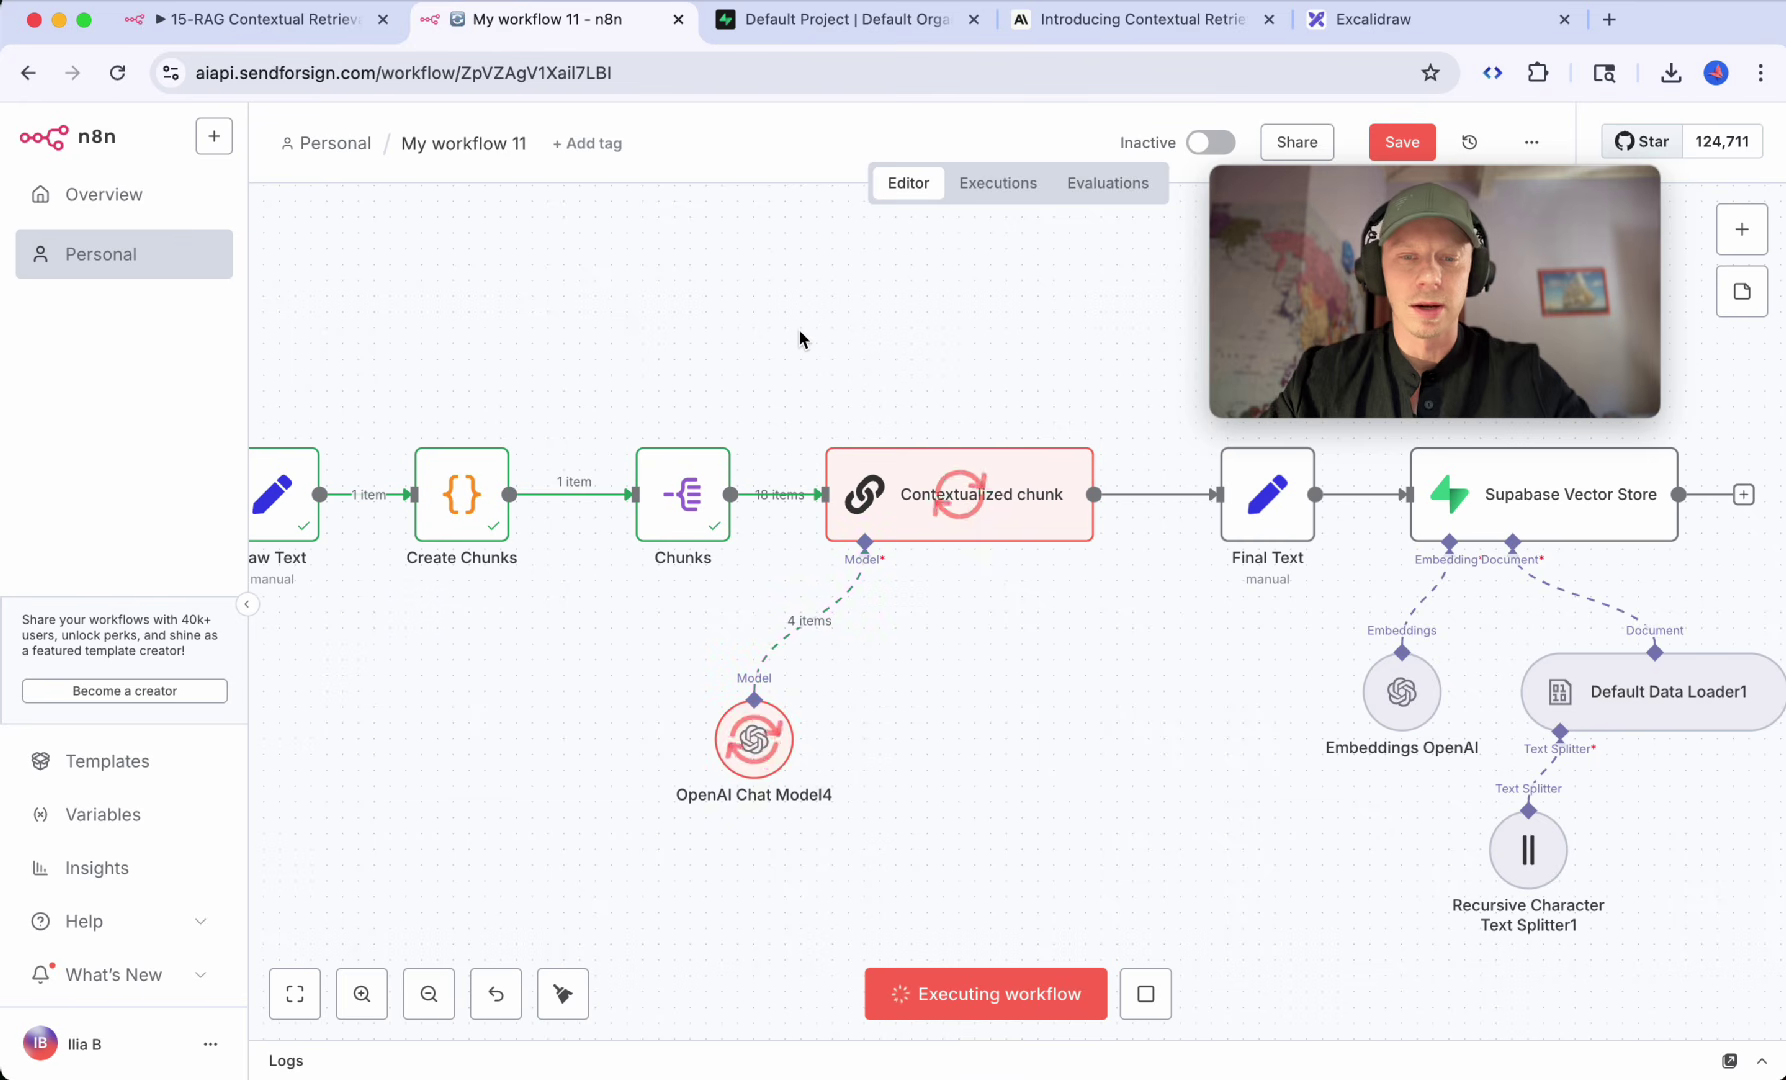
{"action": "scroll", "coordinate": [800, 331], "scroll_direction": "right", "scroll_amount": 5}
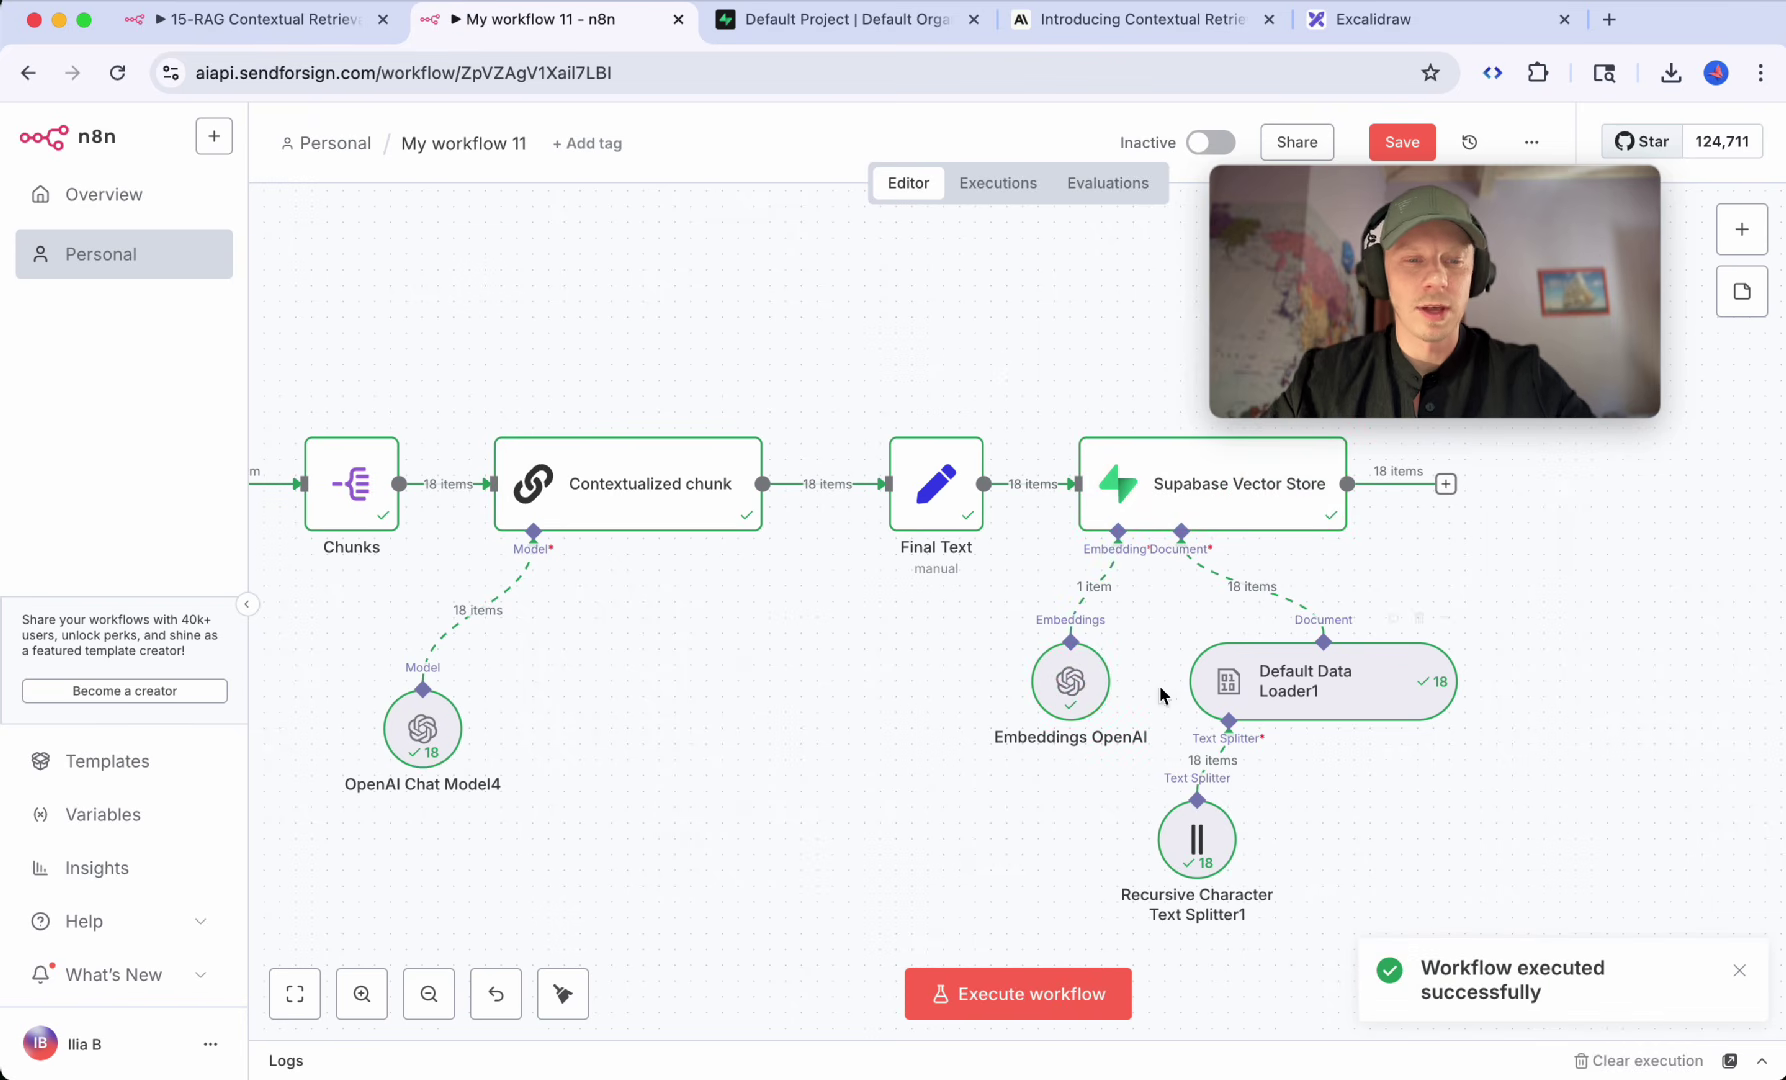
{"action": "left_click", "coordinate": [823, 30]}
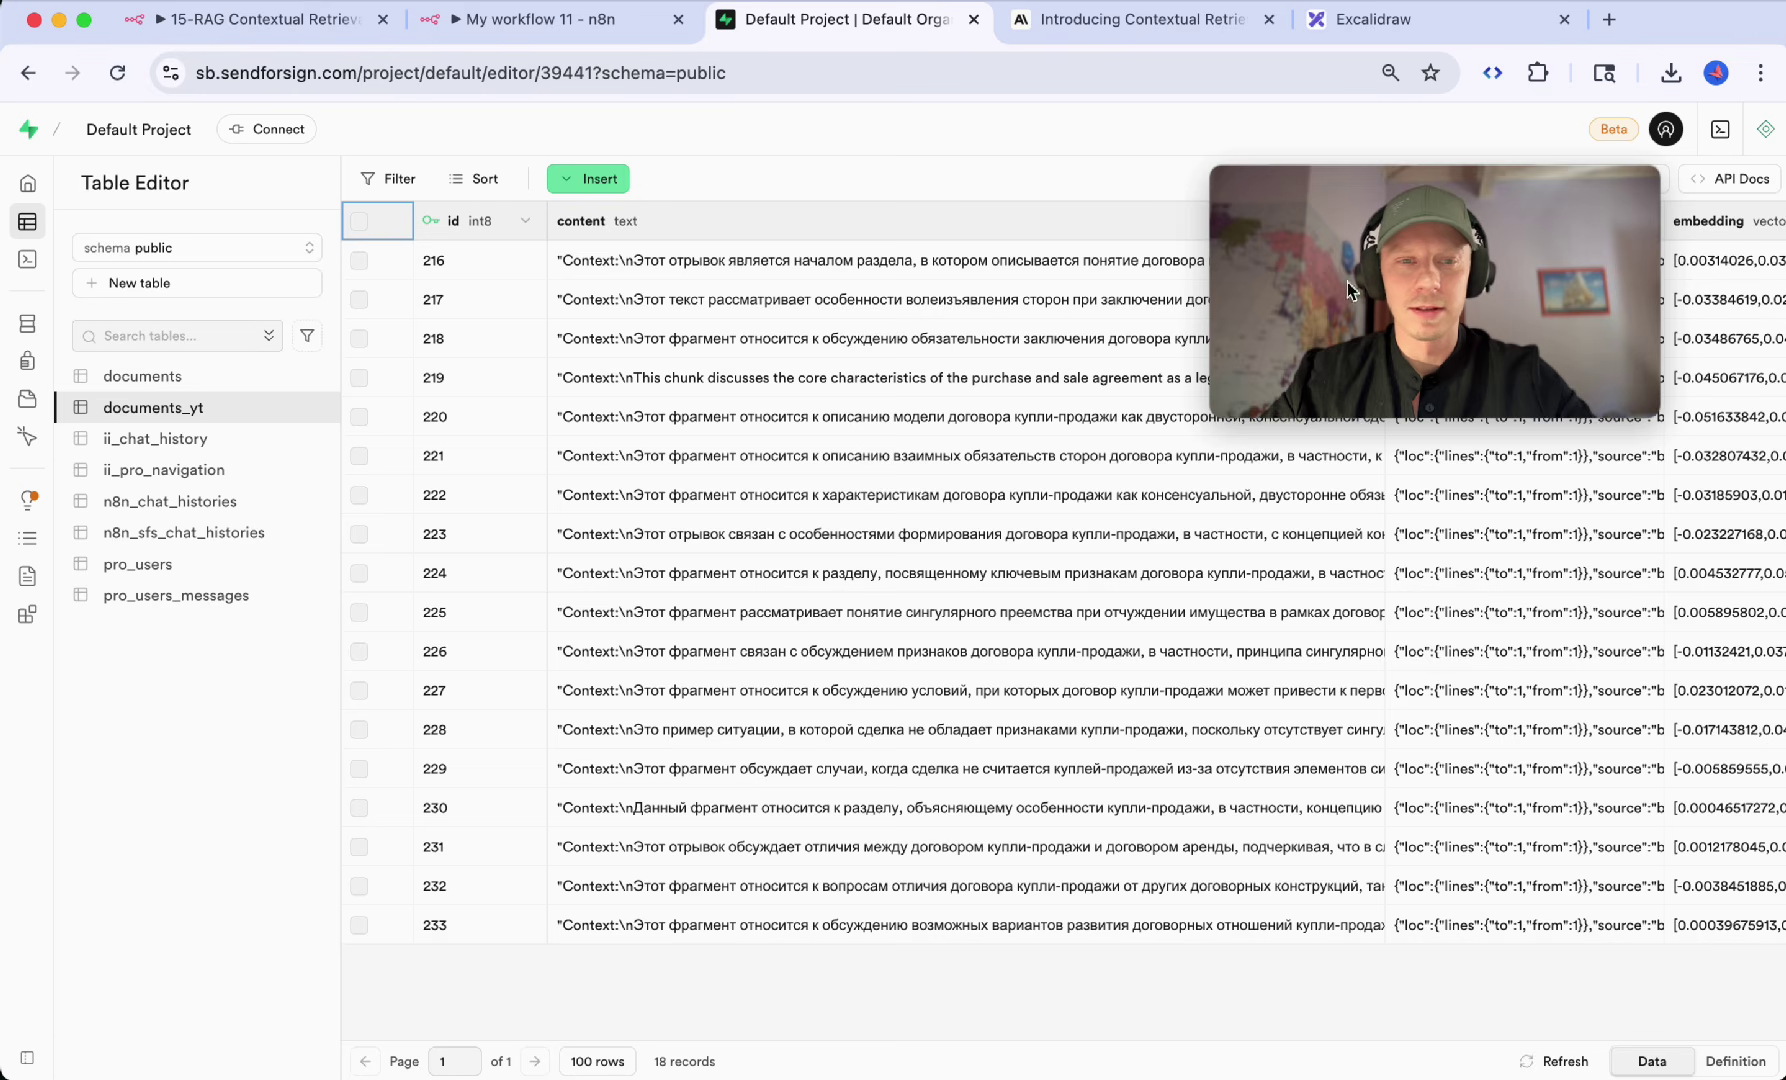
Step: Inspect row 224's content: a Context description sentence followed by the Chunk text
{"action": "left_click_drag", "start_coordinate": [1346, 282], "coordinate": [1196, 818]}
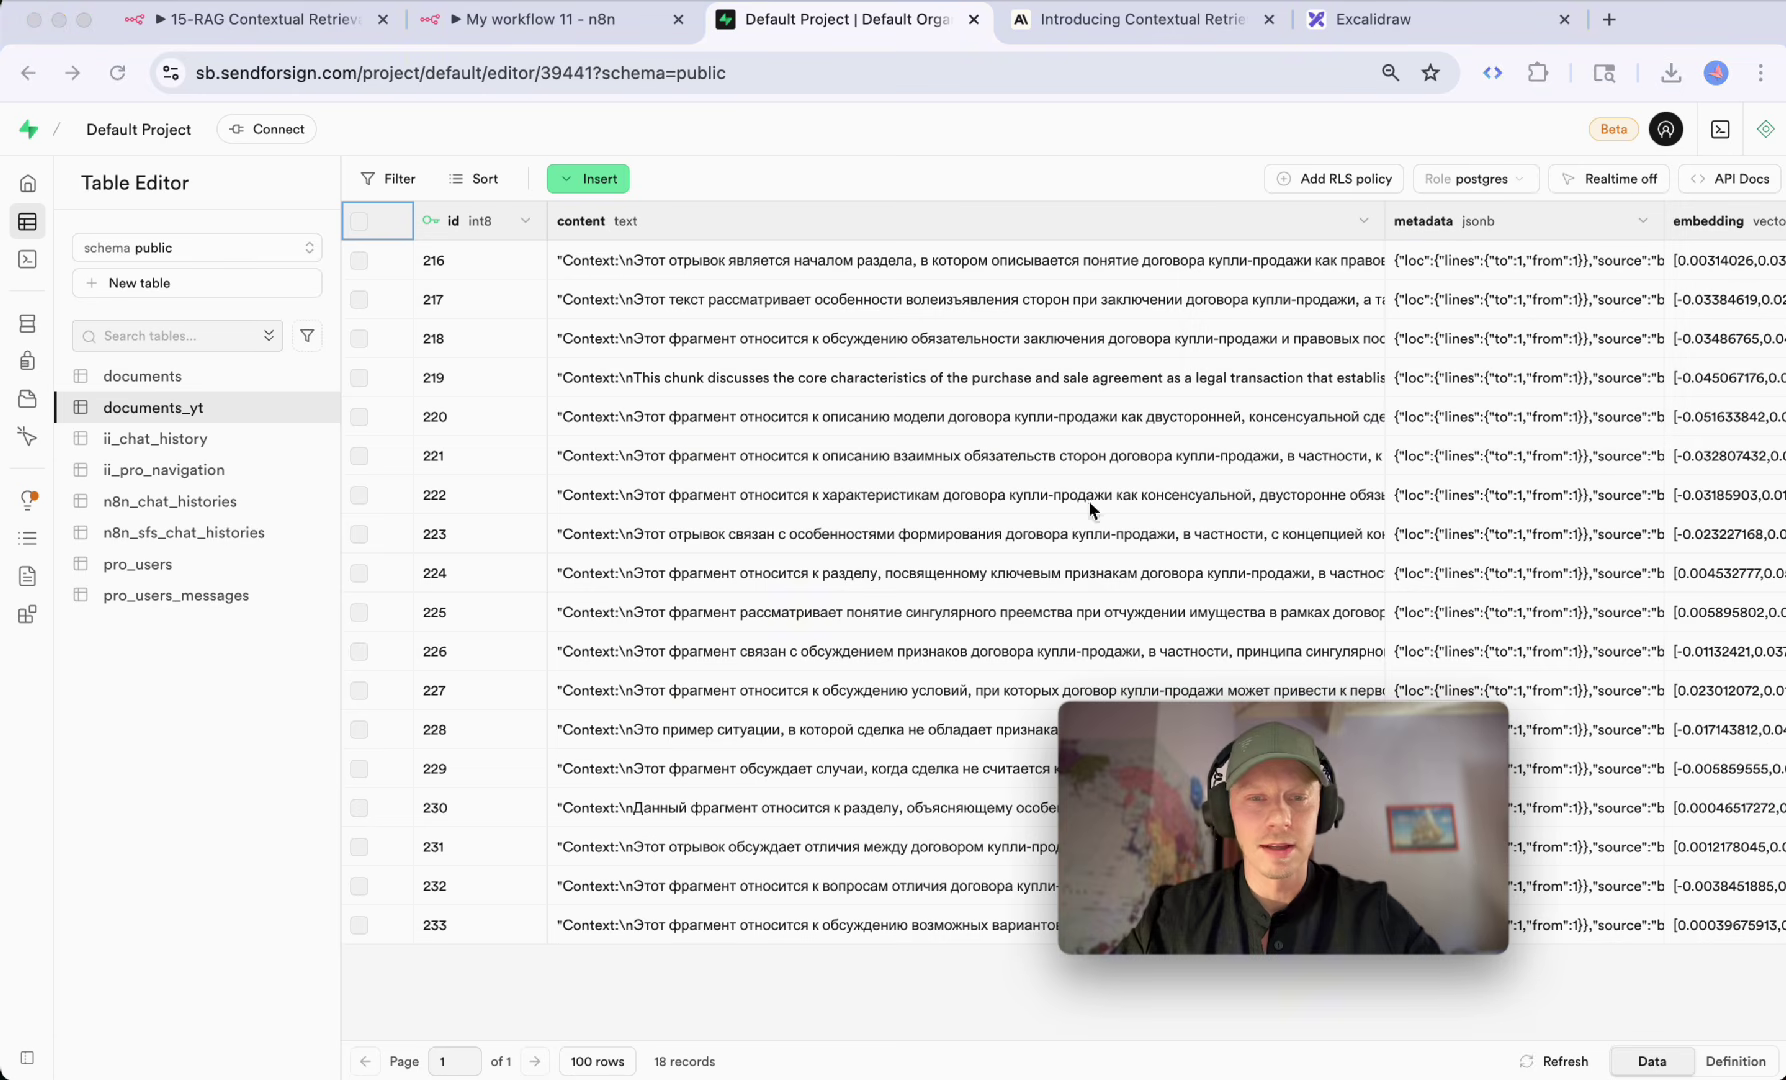
{"action": "double_click", "coordinate": [731, 570]}
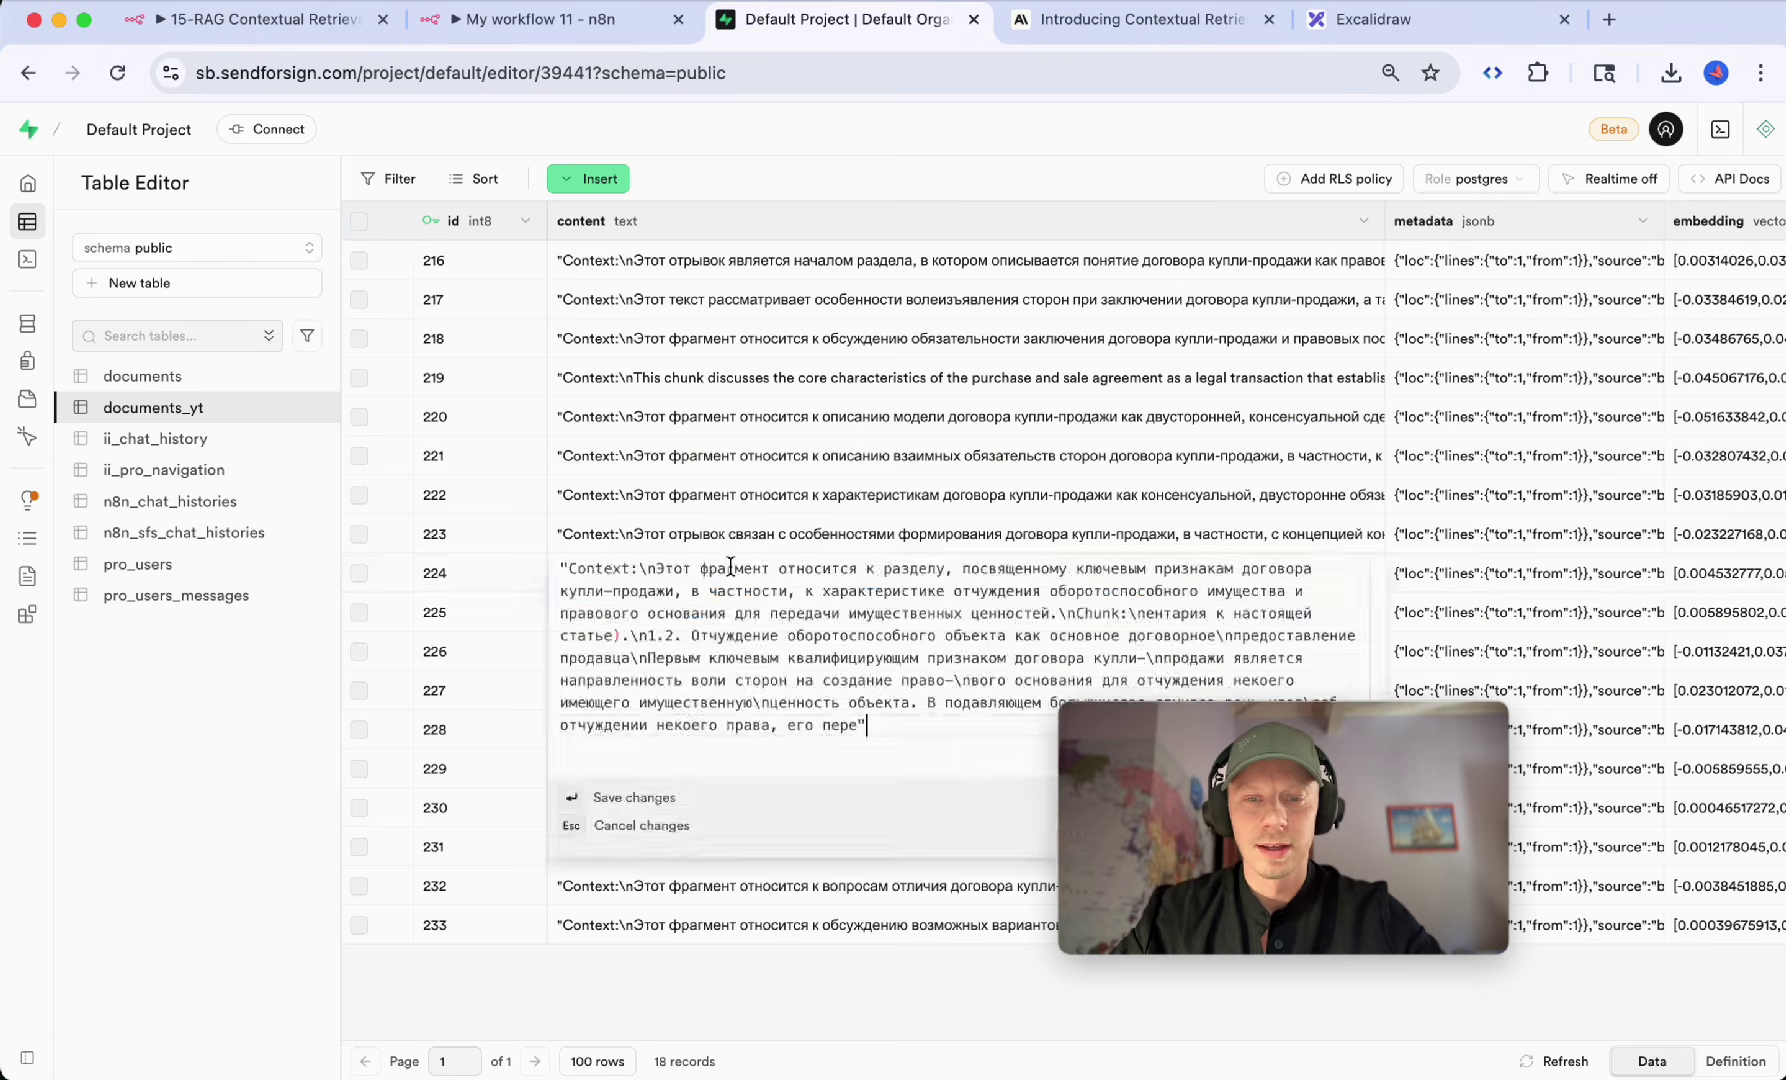
{"action": "double_click", "coordinate": [600, 569]}
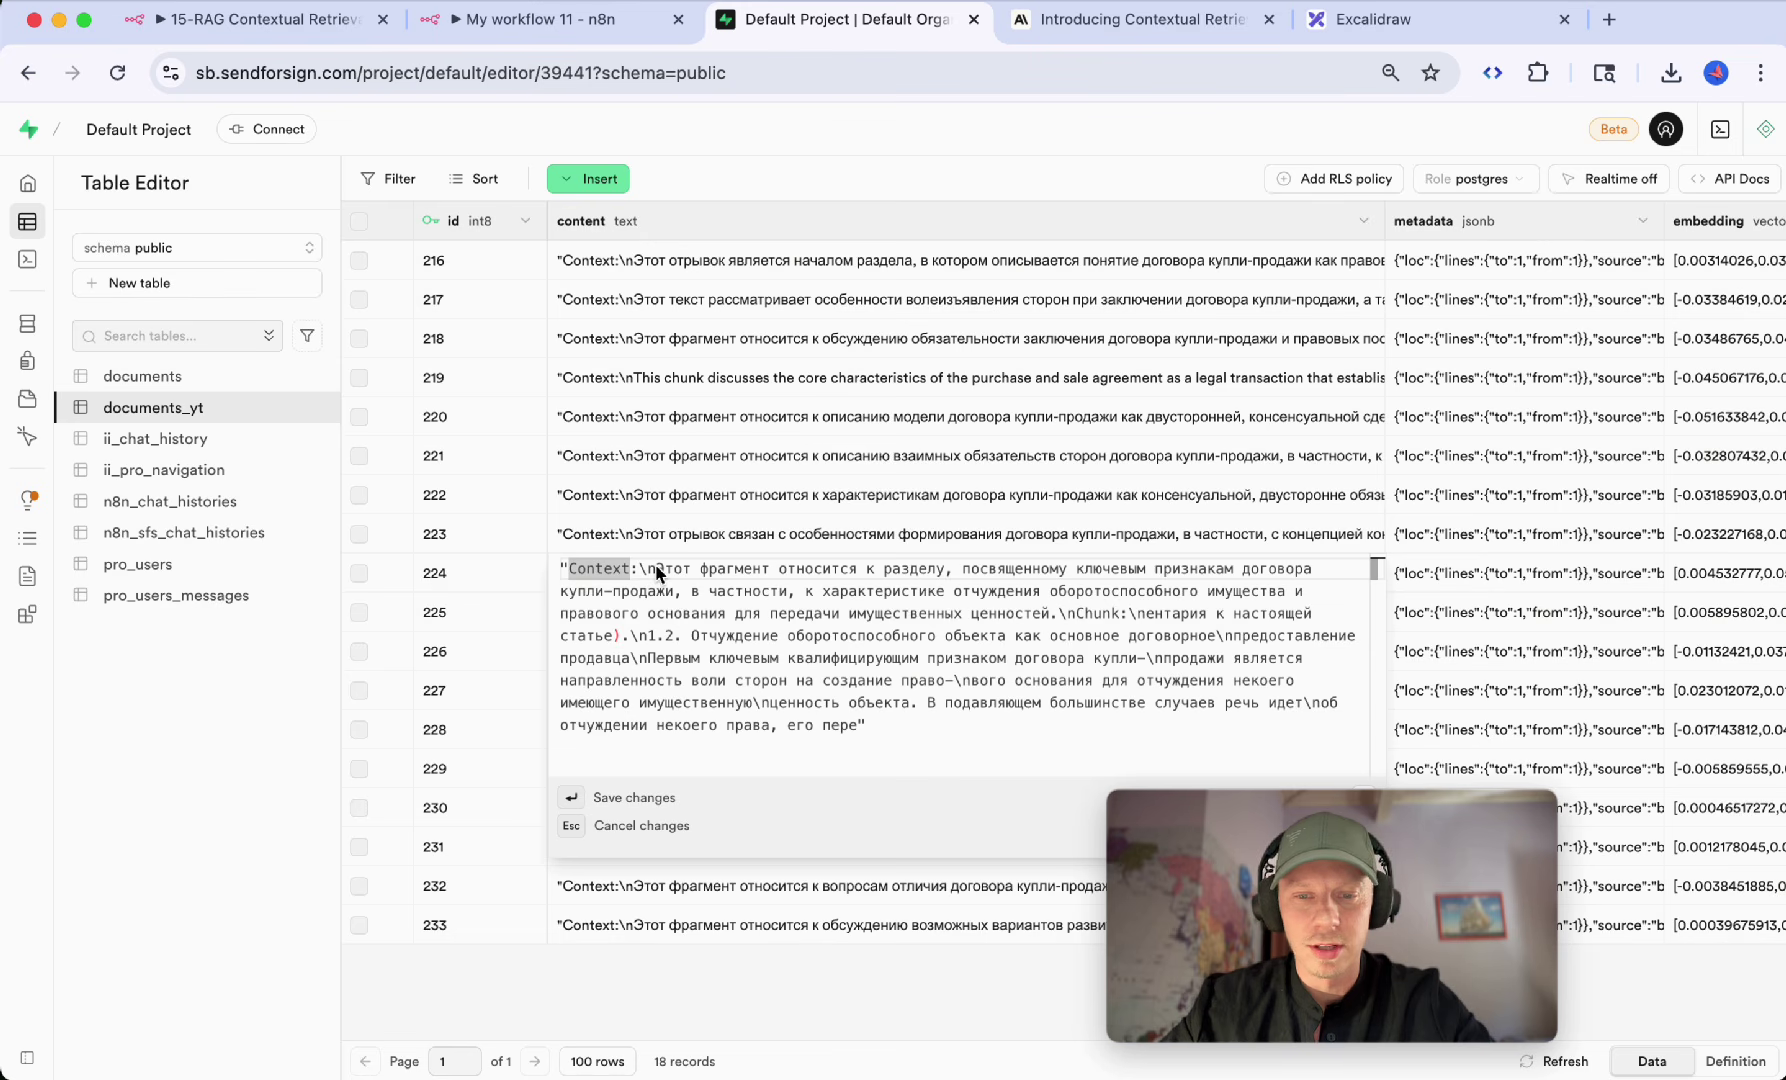
{"action": "left_click_drag", "start_coordinate": [657, 572], "coordinate": [776, 571]}
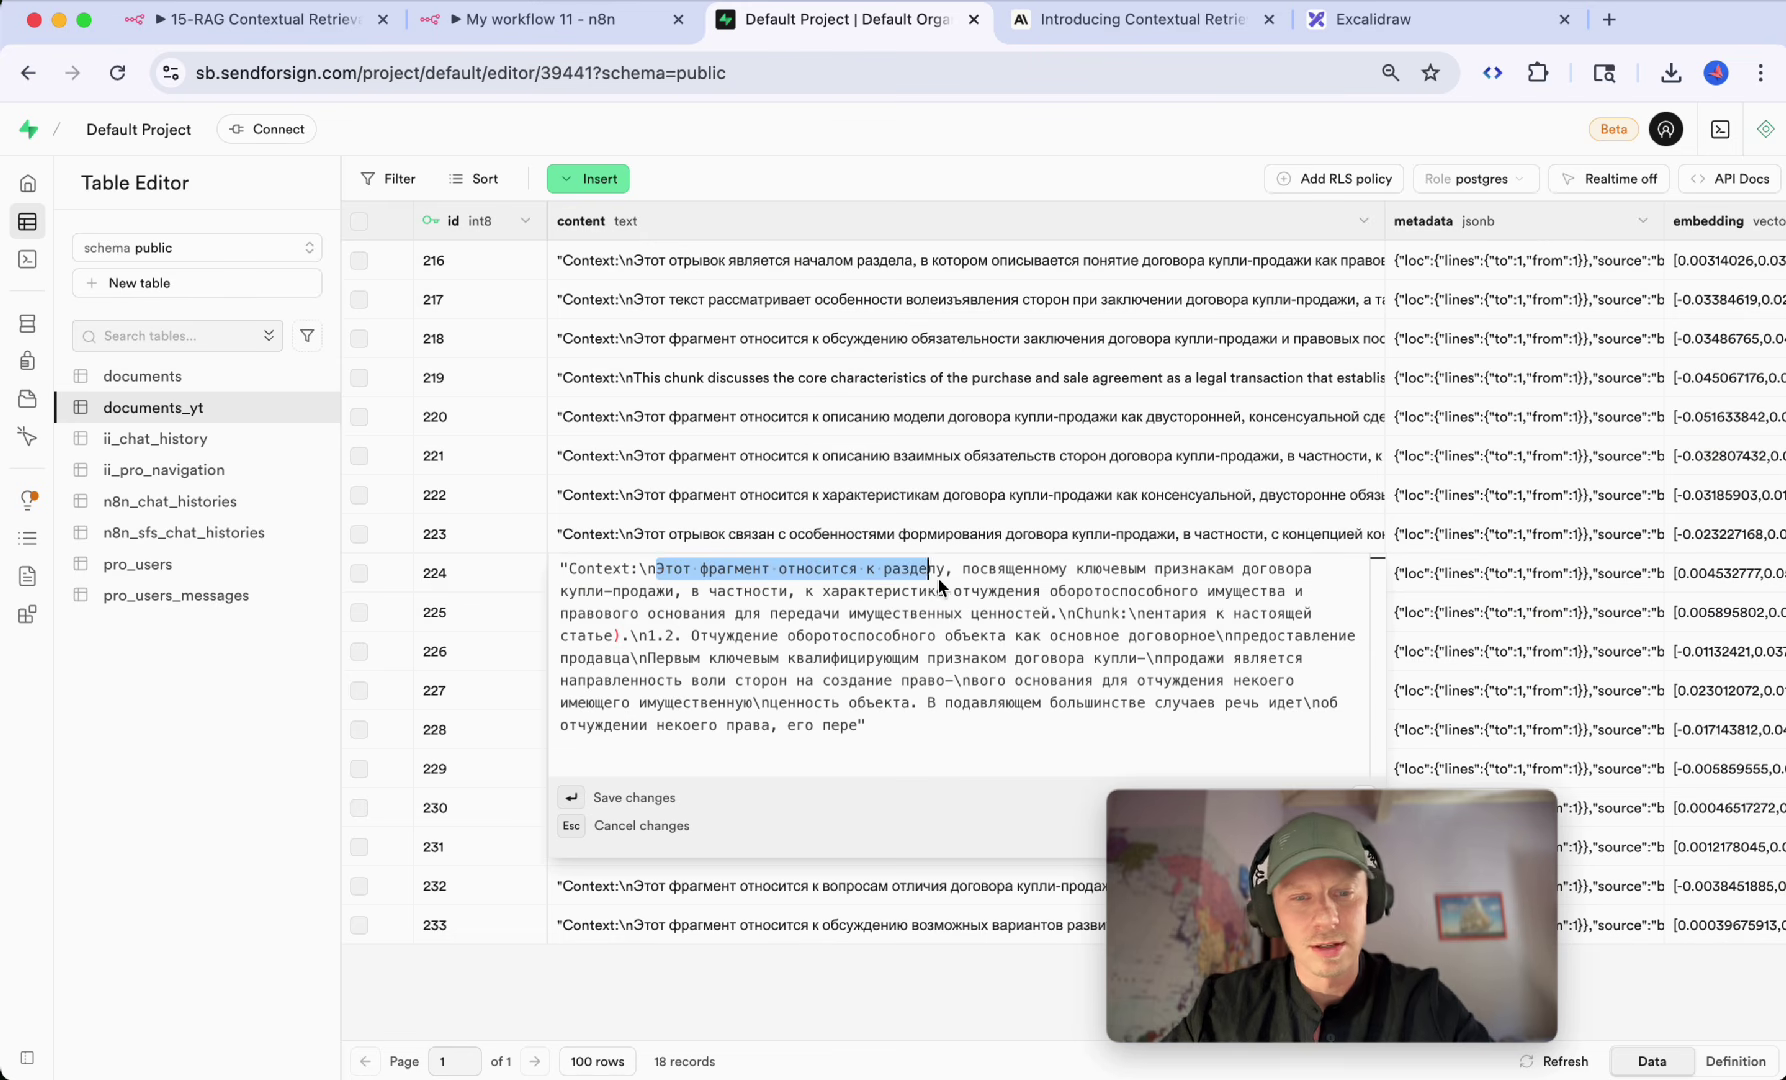
{"action": "left_click_drag", "start_coordinate": [940, 585], "coordinate": [1053, 625]}
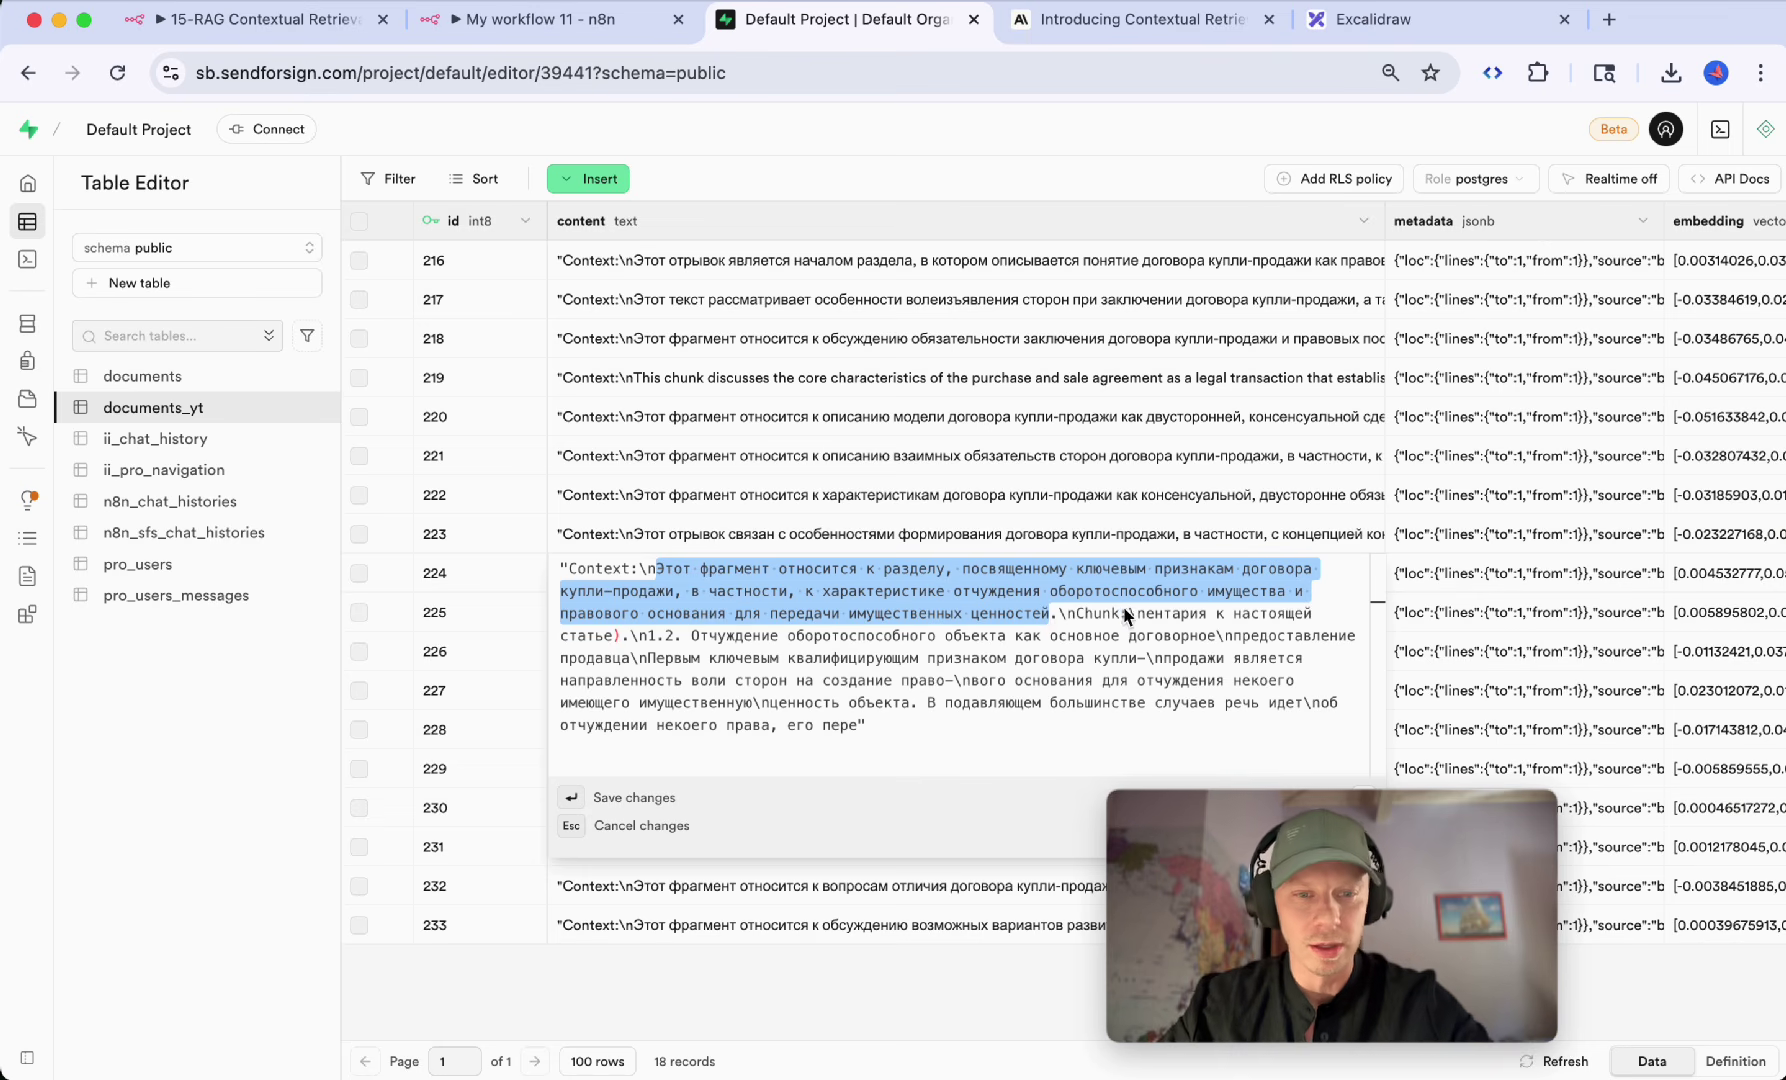
{"action": "left_click_drag", "start_coordinate": [1127, 614], "coordinate": [1043, 733]}
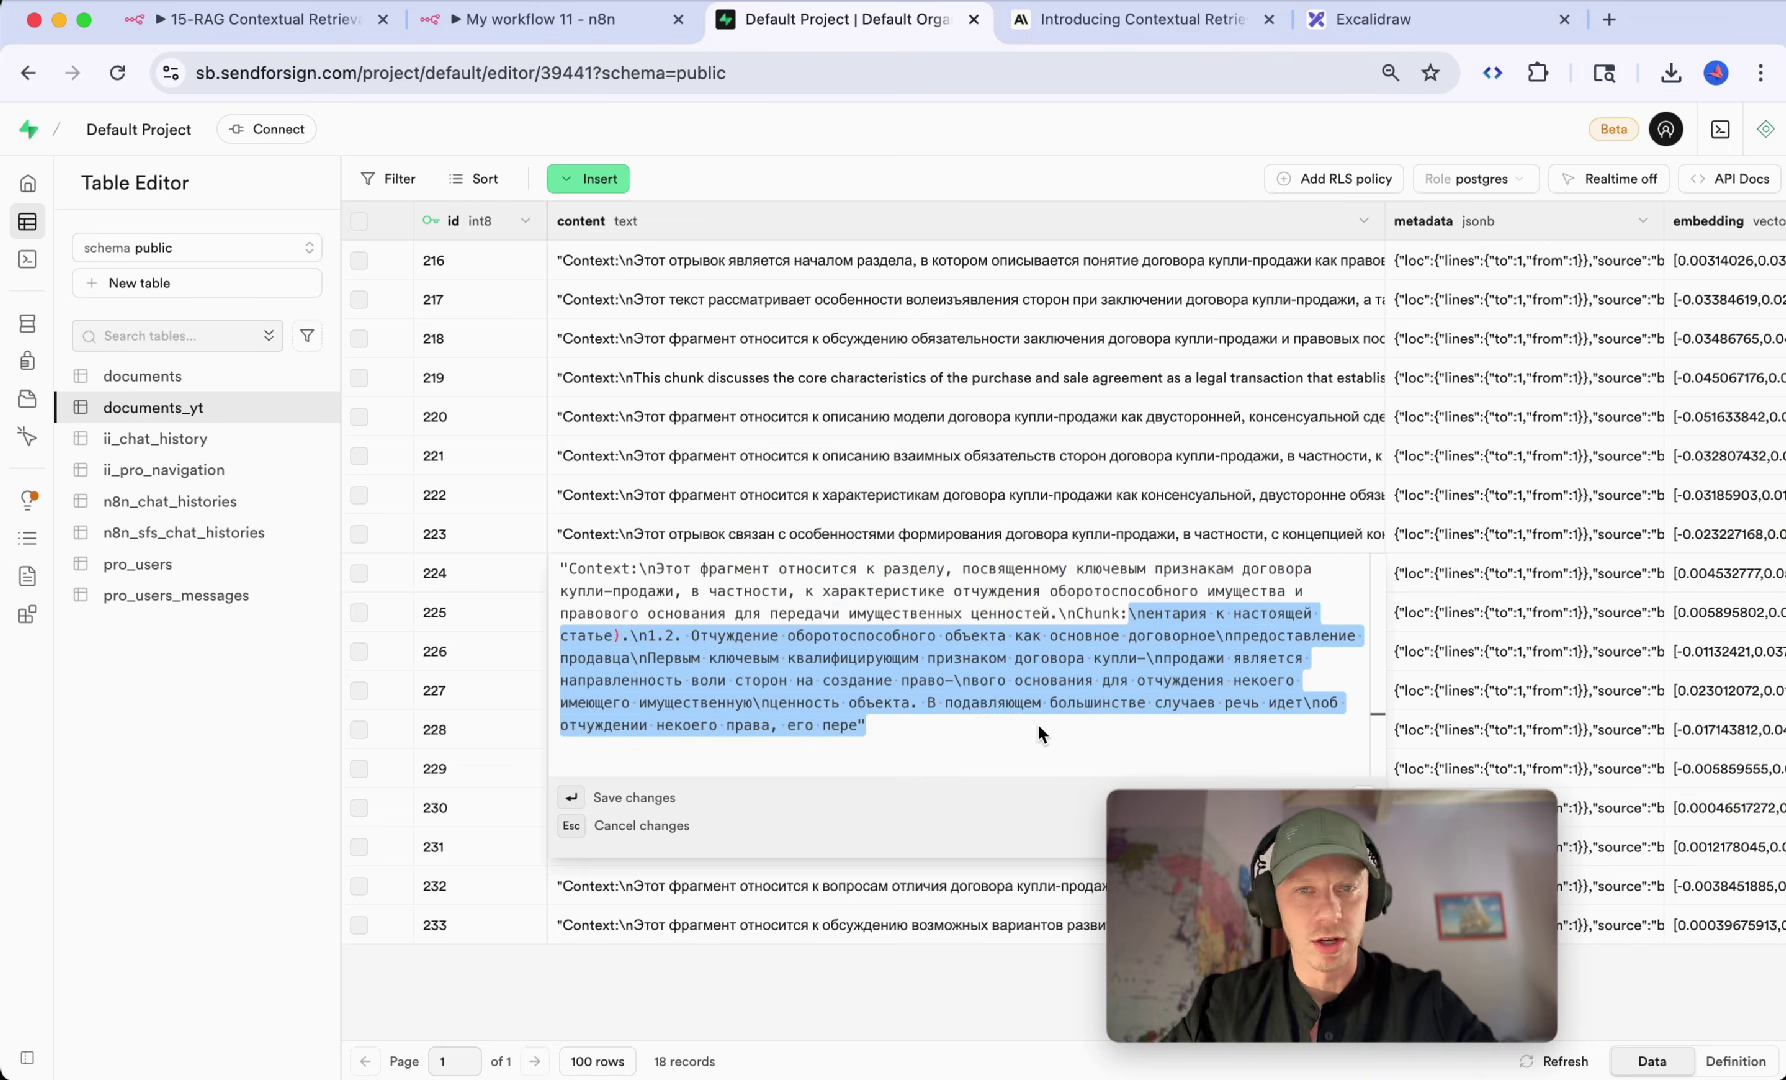
{"action": "key", "text": "Escape"}
Step: Check that row 228's content also starts with a context prefix
{"action": "left_click", "coordinate": [885, 735]}
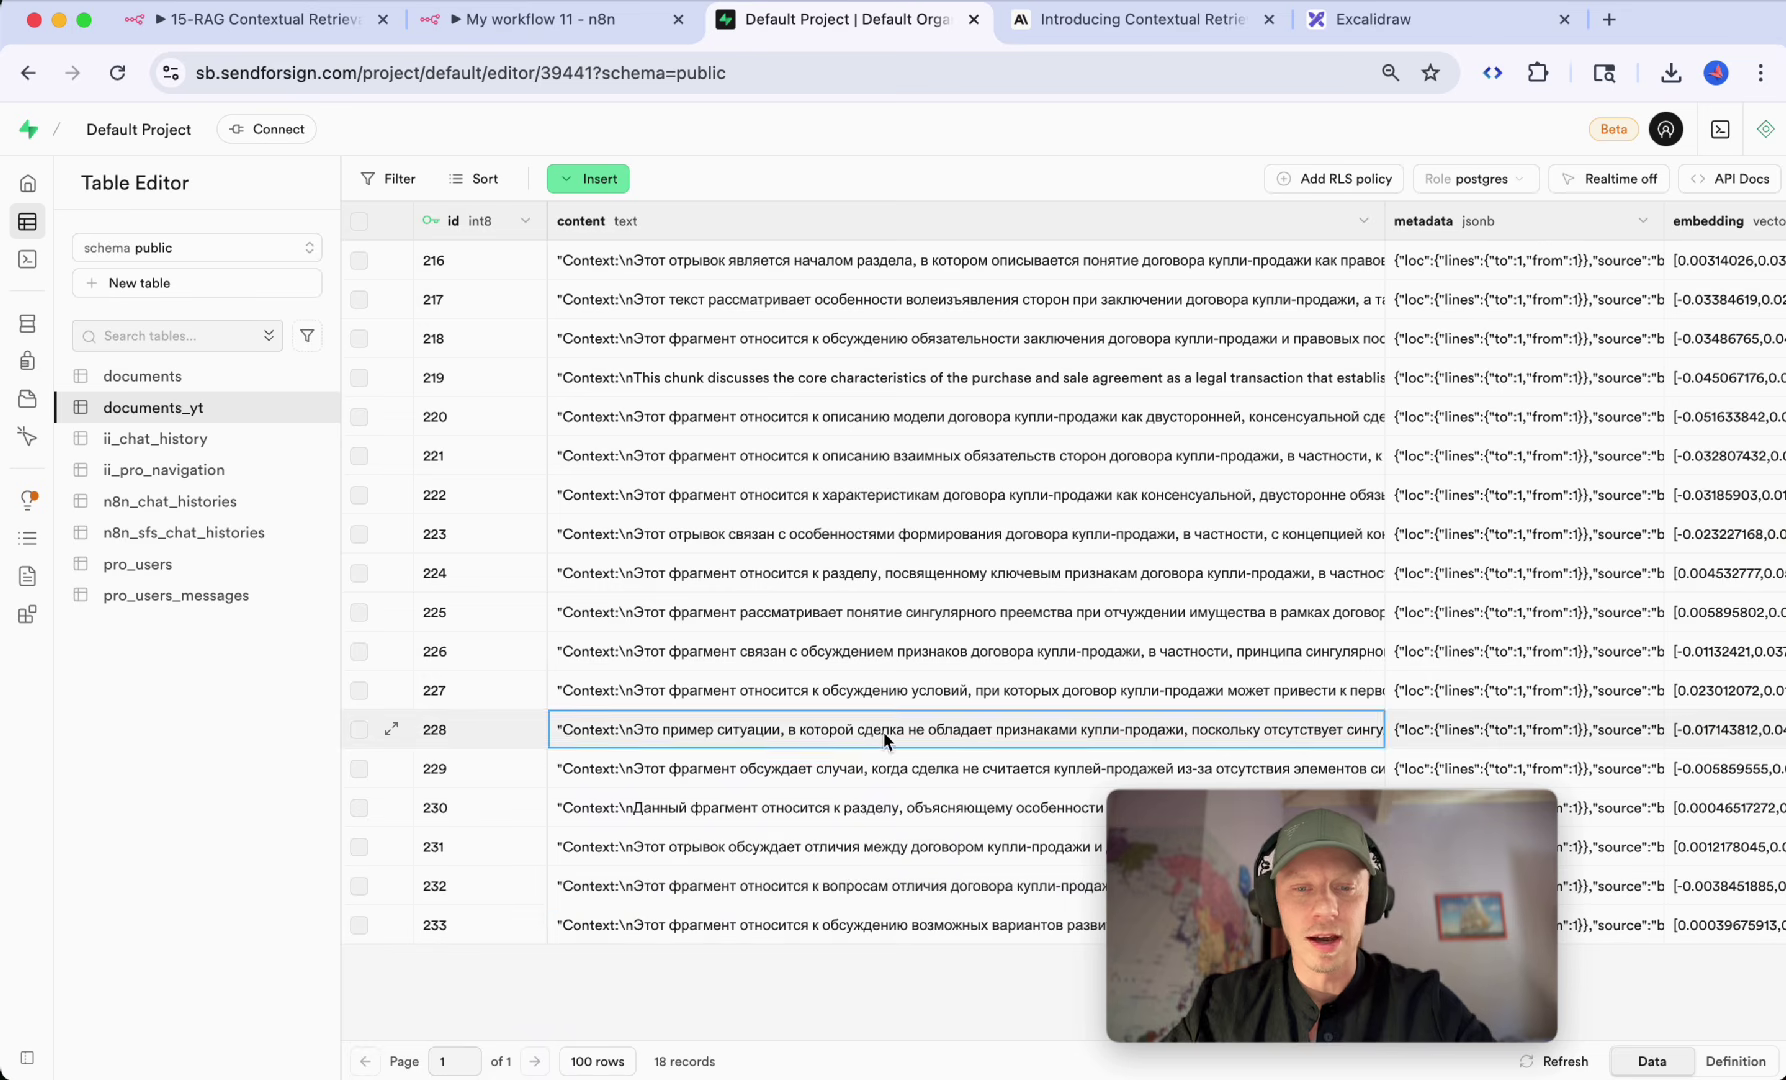
{"action": "double_click", "coordinate": [886, 740]}
{"action": "left_click_drag", "start_coordinate": [655, 730], "coordinate": [816, 826]}
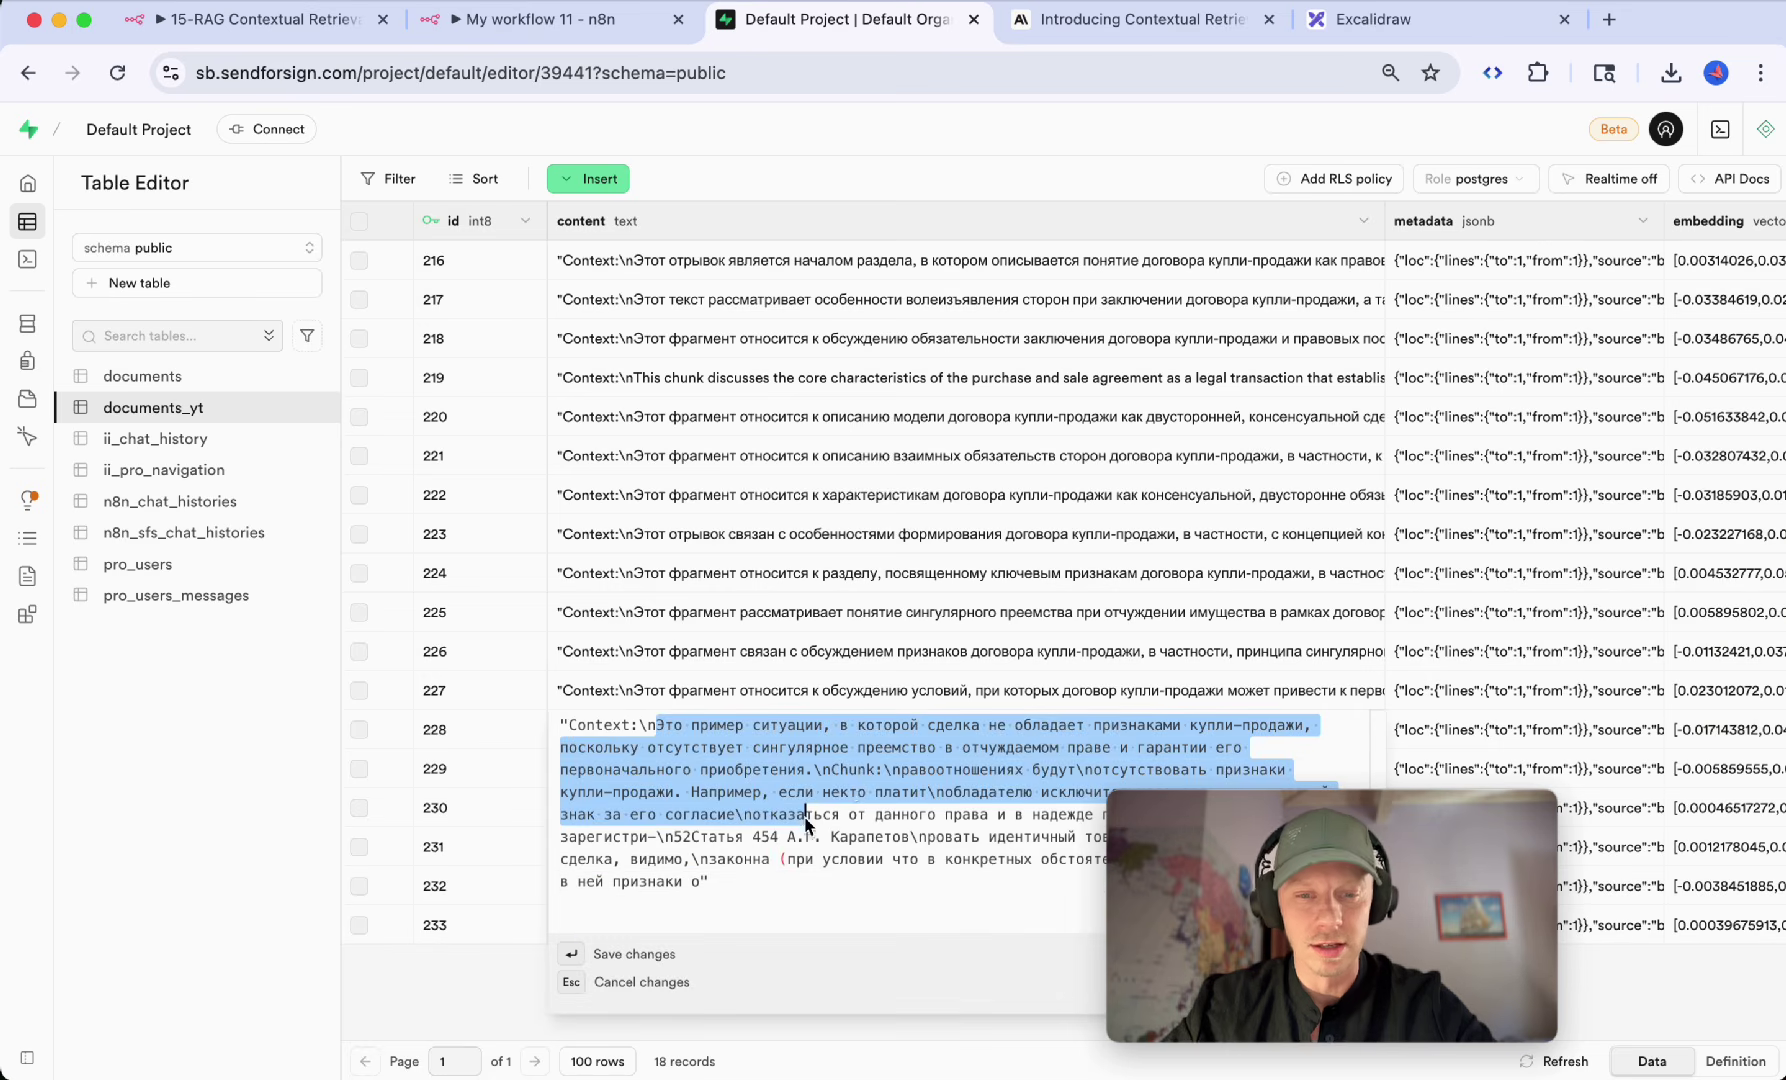
{"action": "left_click", "coordinate": [1050, 651]}
Step: Confirm row 226's metadata lists file_title Doc.pdf, then return to the n8n workflow
{"action": "double_click", "coordinate": [1508, 655]}
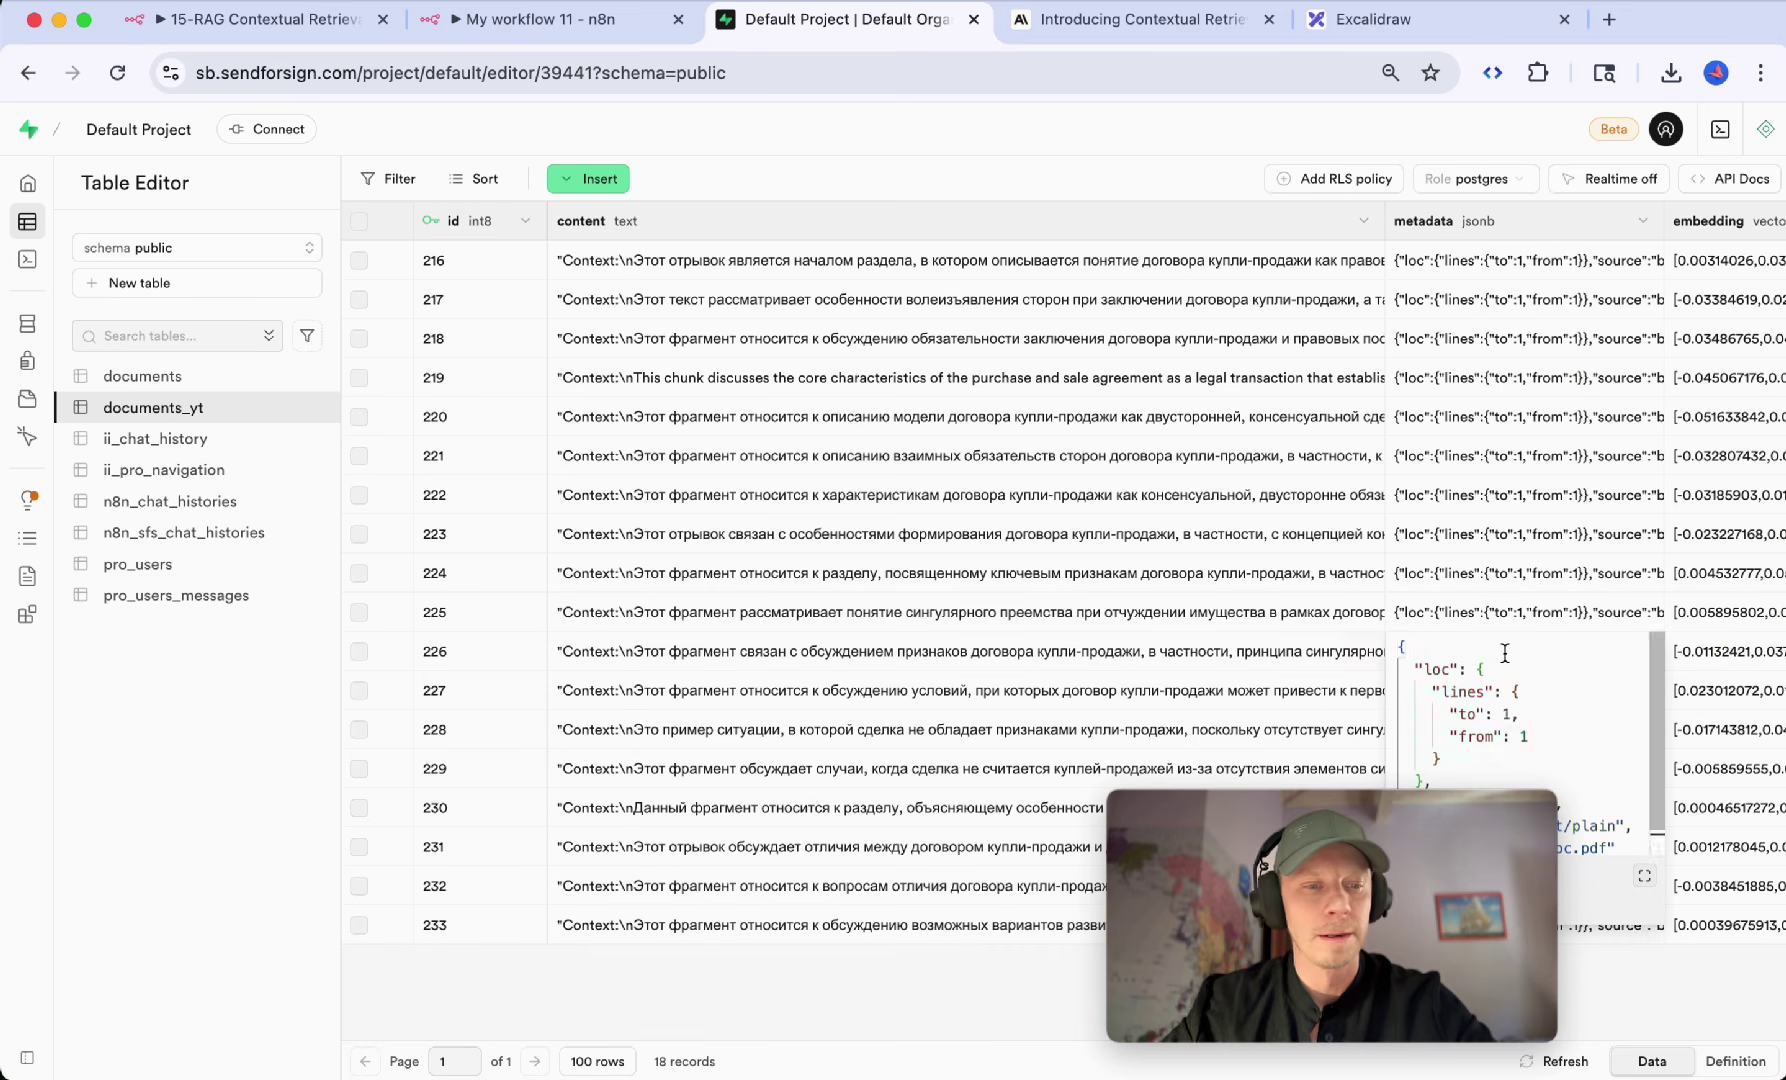
{"action": "scroll", "coordinate": [1487, 740], "scroll_direction": "down", "scroll_amount": 1}
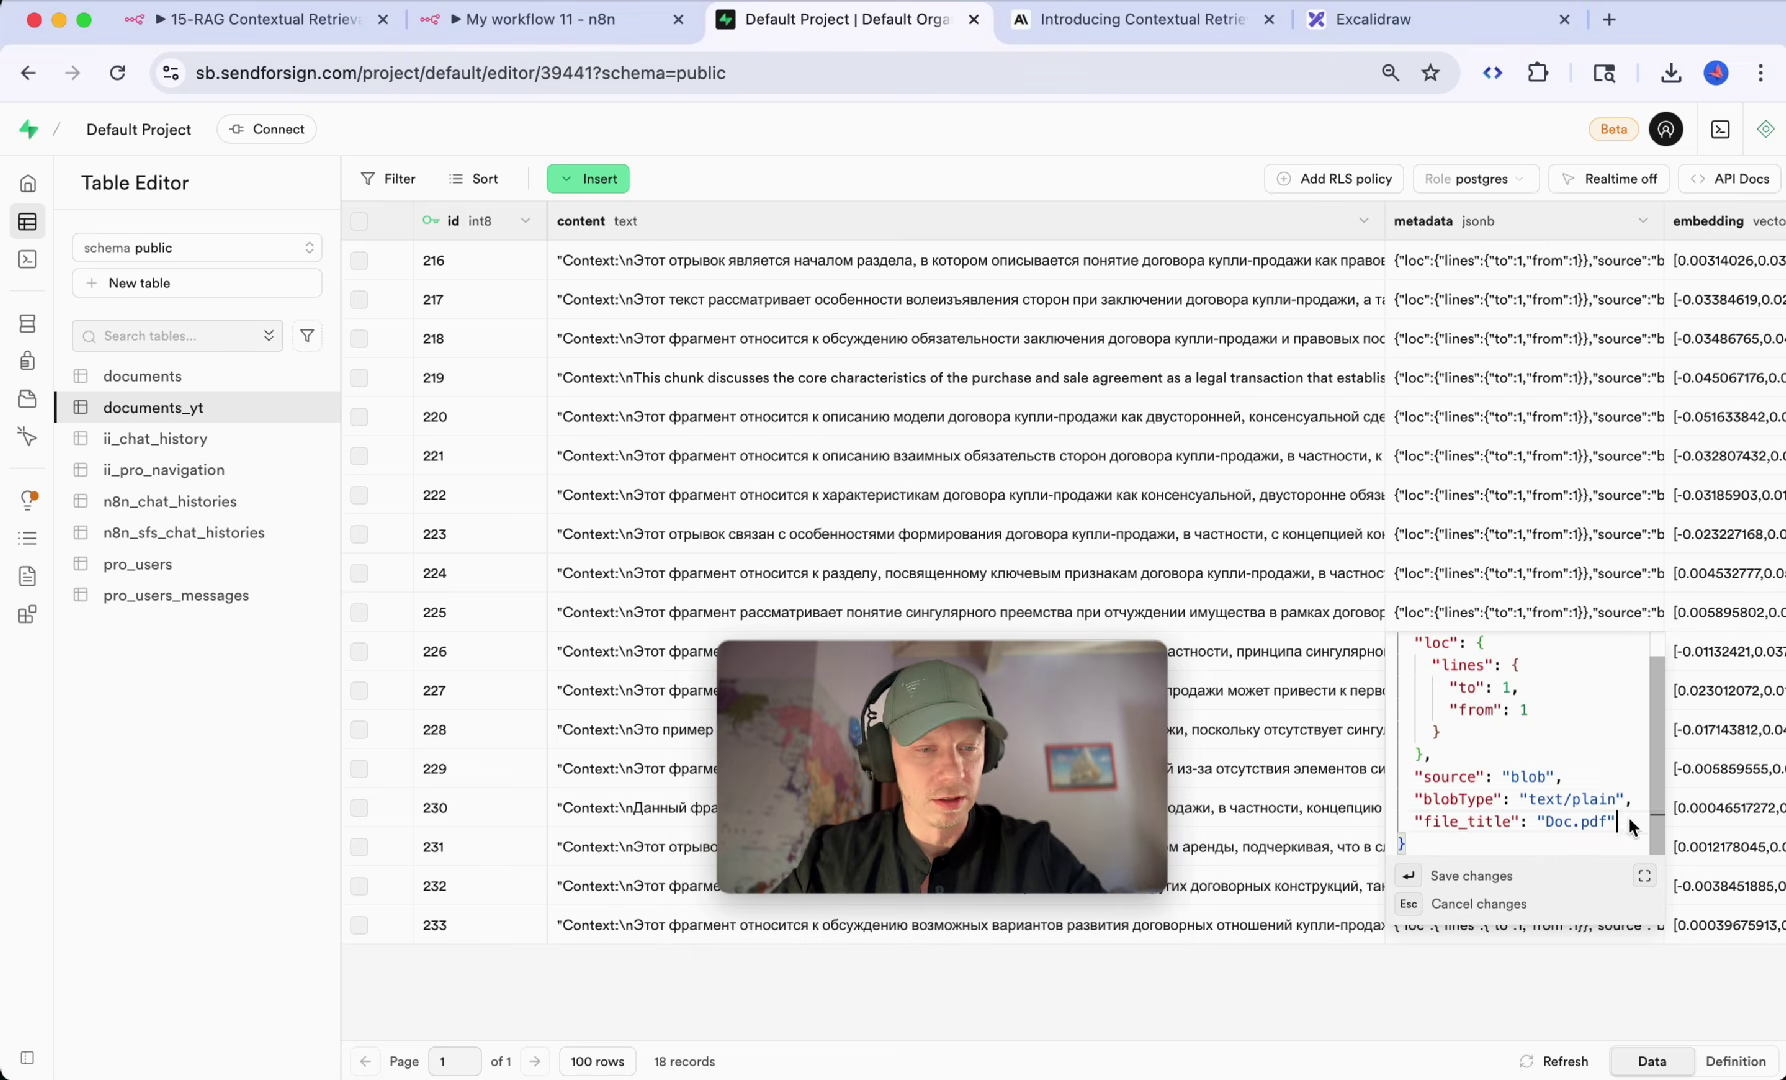
{"action": "left_click_drag", "start_coordinate": [1609, 821], "coordinate": [1416, 829]}
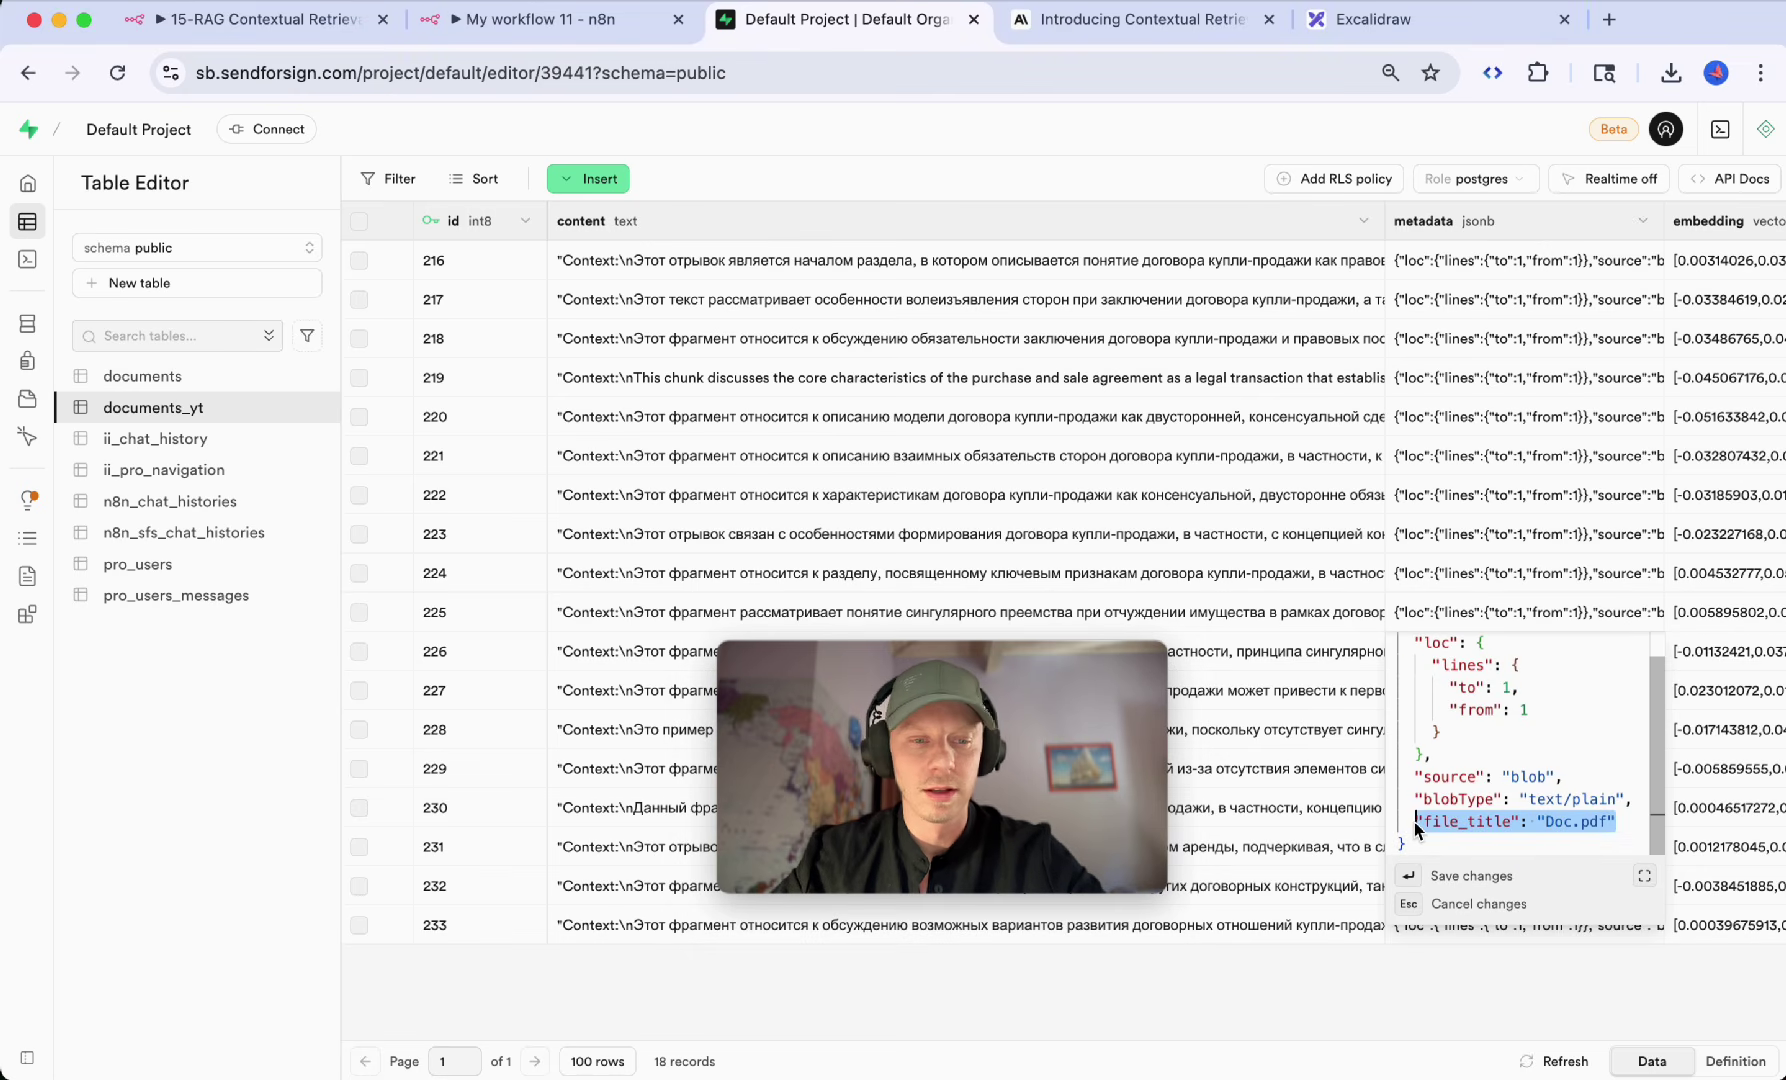
{"action": "left_click", "coordinate": [1249, 993]}
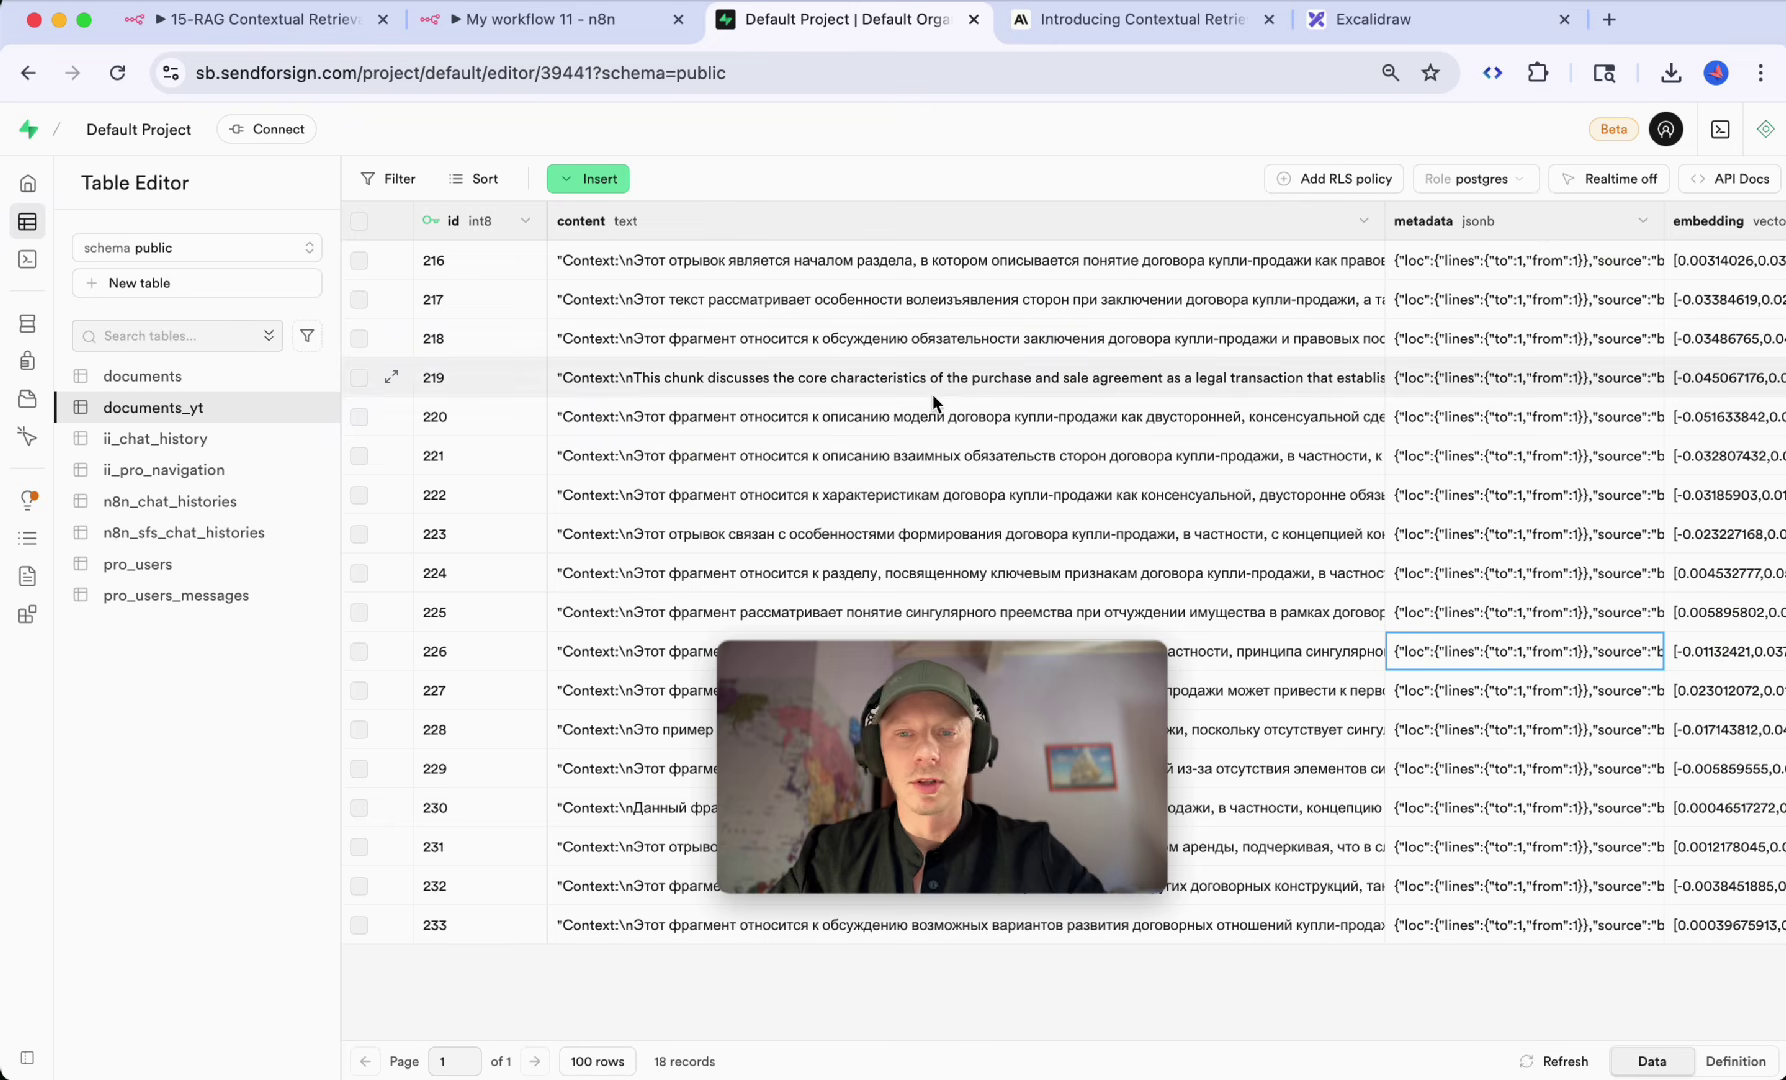
{"action": "key", "text": "ctrl+shift+Tab"}
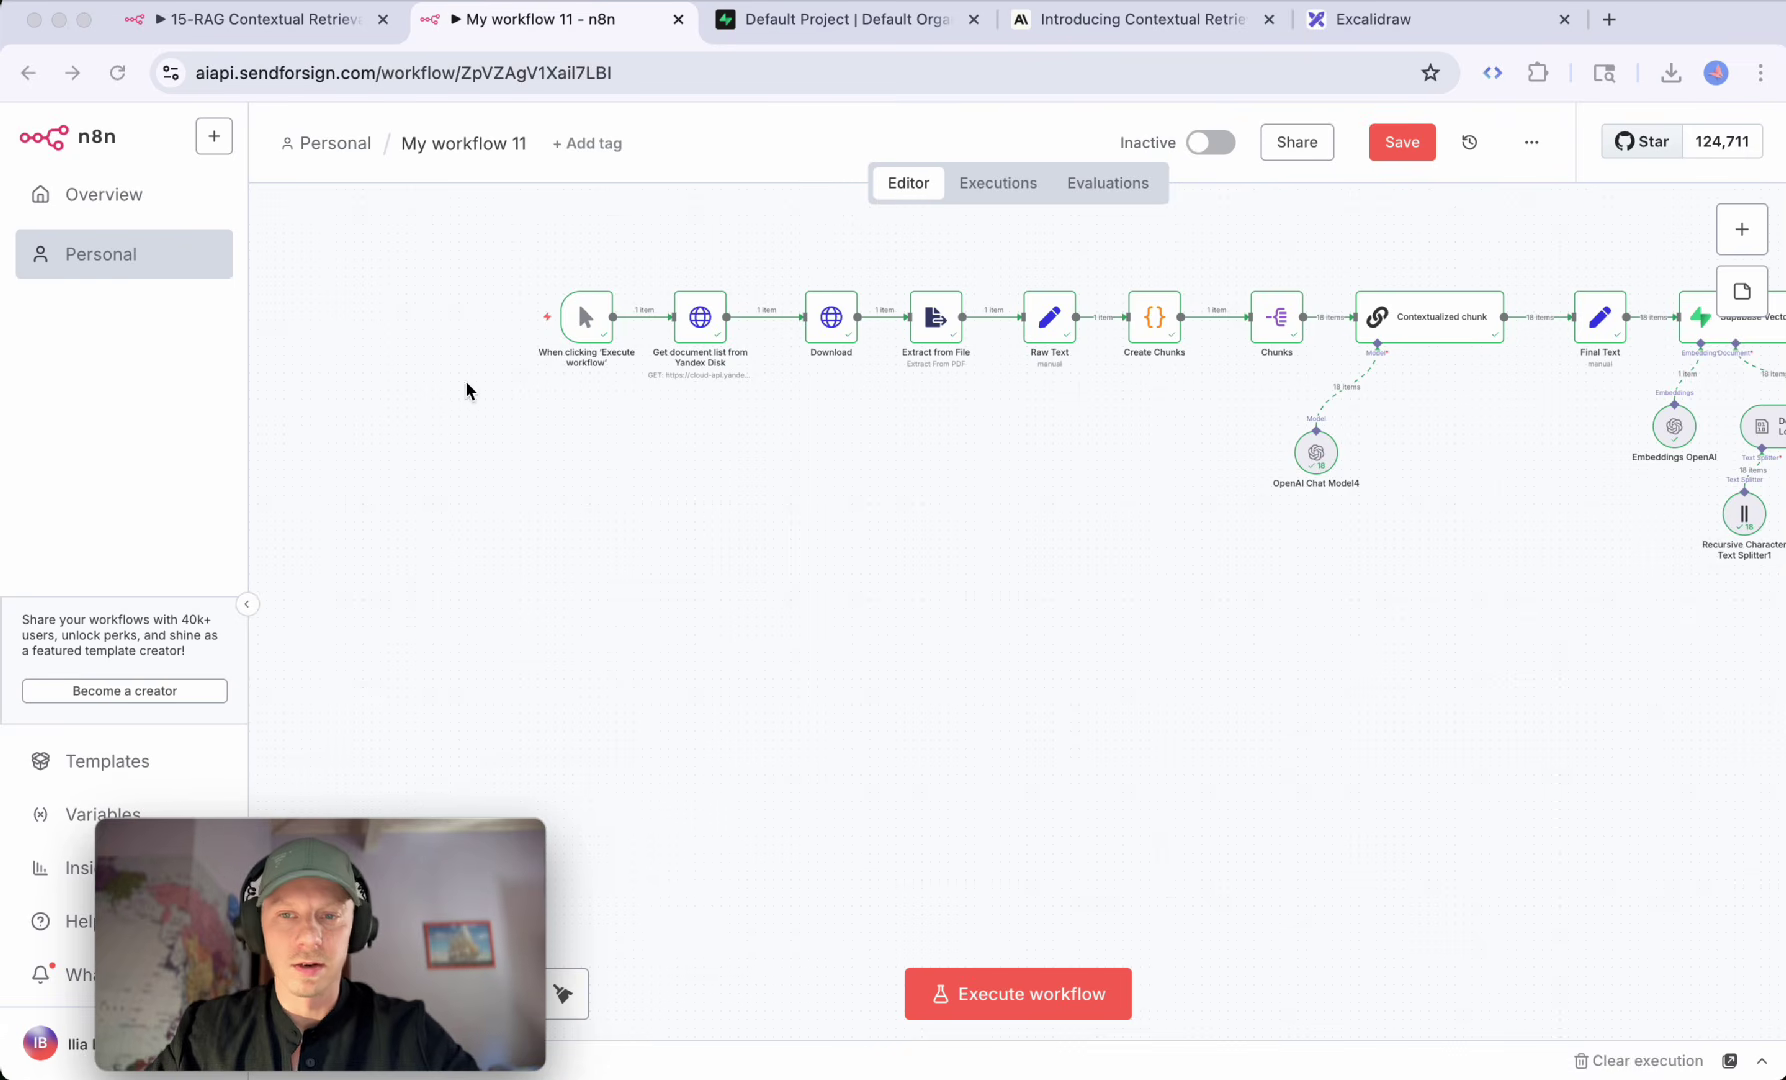
Step: Add an AI Agent node to the canvas
{"action": "scroll", "coordinate": [1735, 230], "scroll_direction": "right", "scroll_amount": 3}
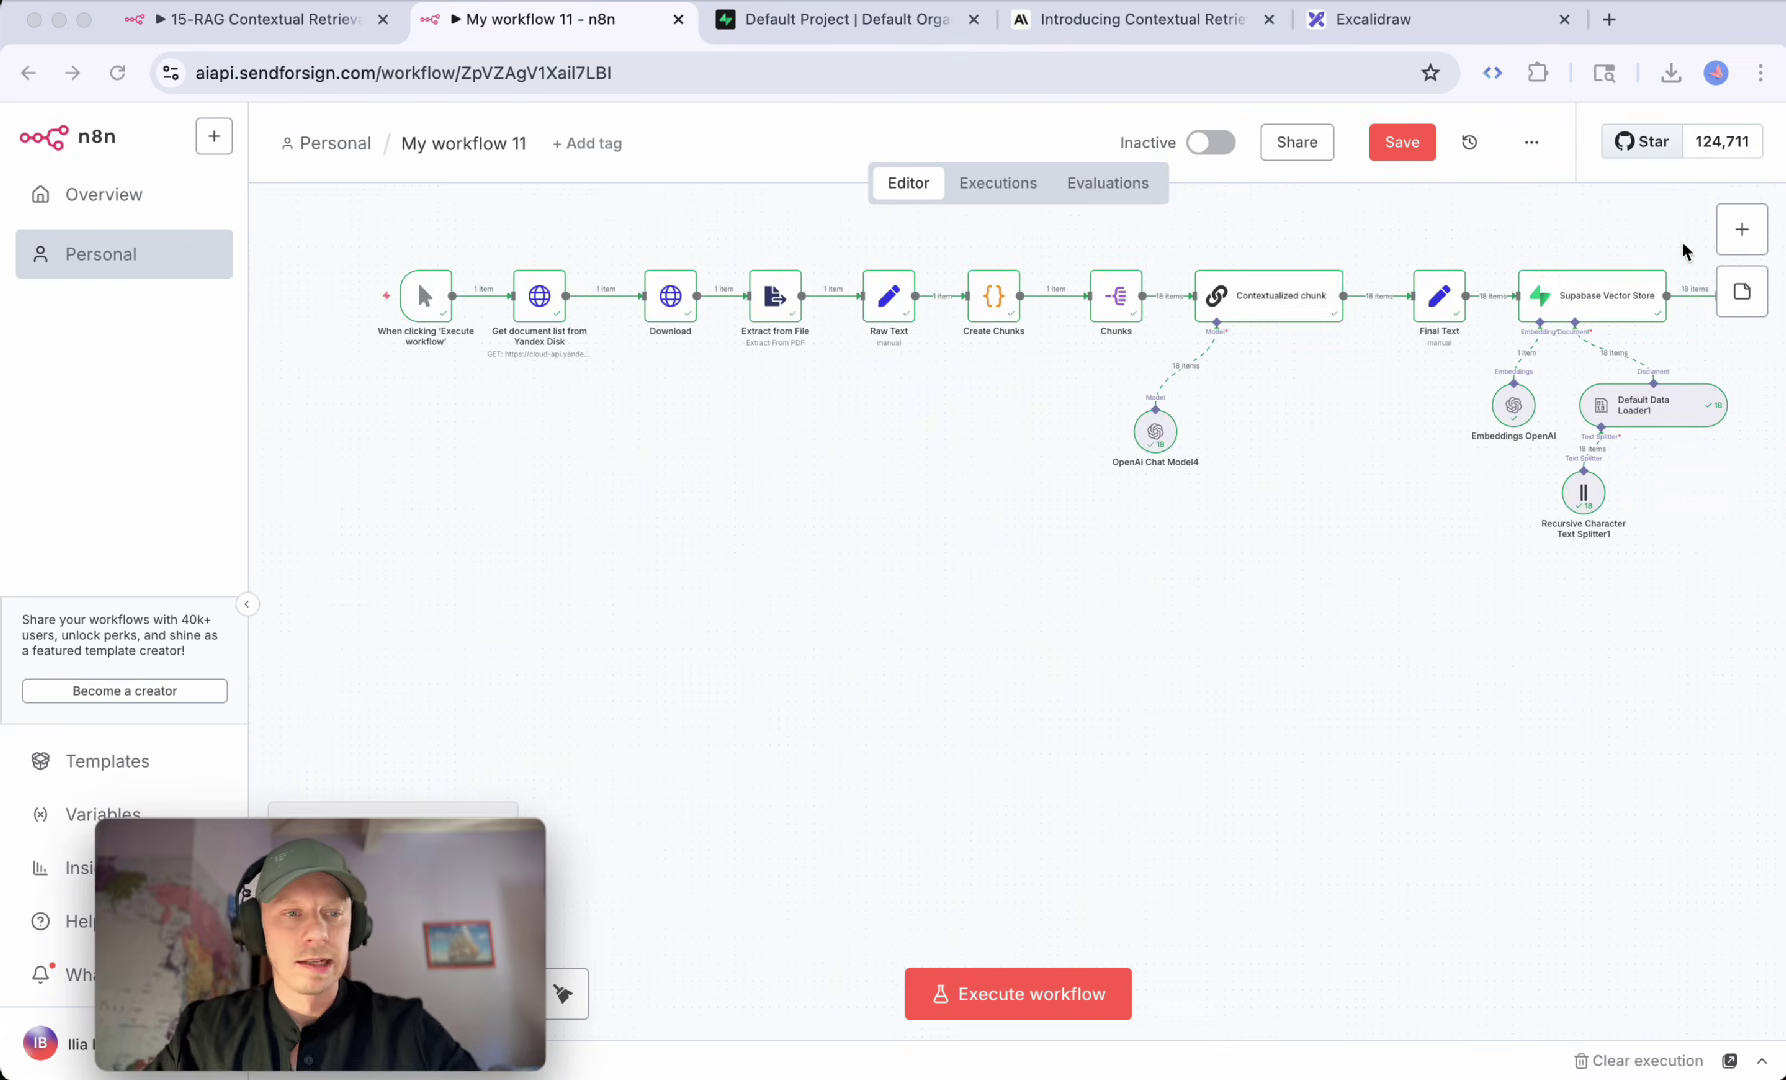
{"action": "left_click", "coordinate": [1738, 231]}
{"action": "type", "text": "agen"}
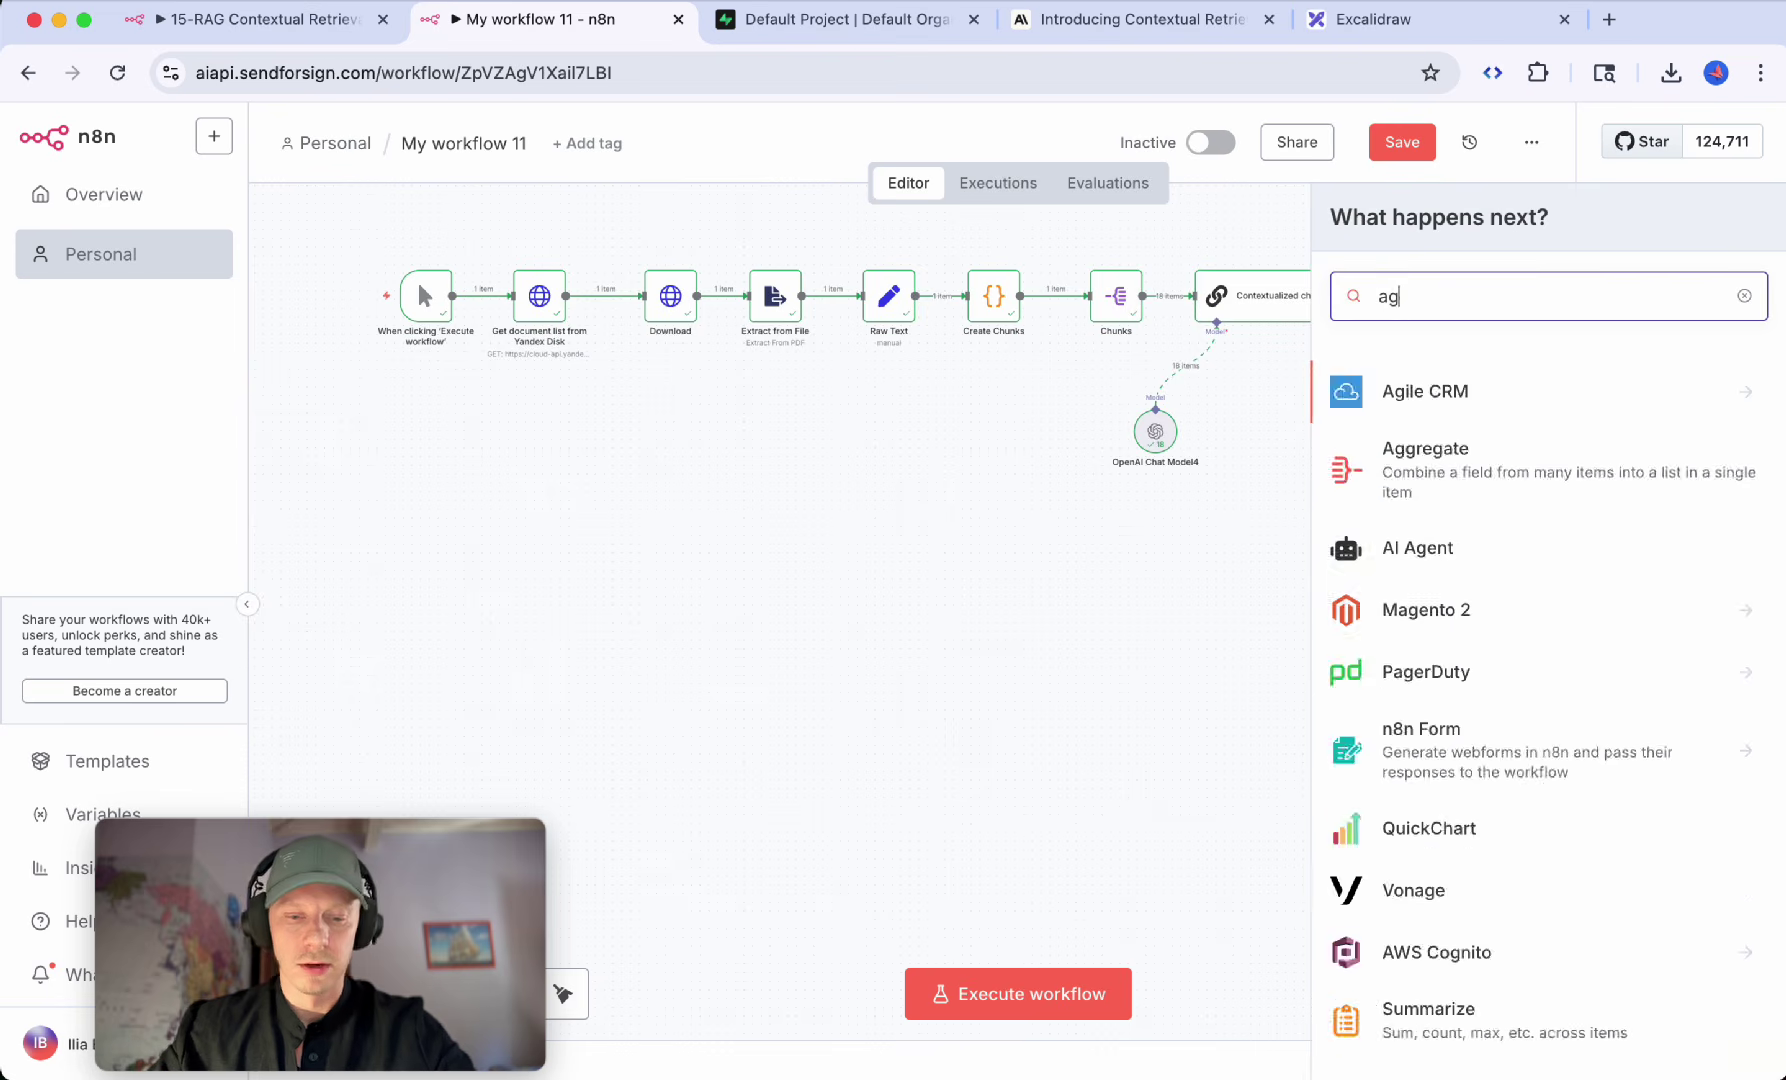
{"action": "left_click", "coordinate": [1603, 378]}
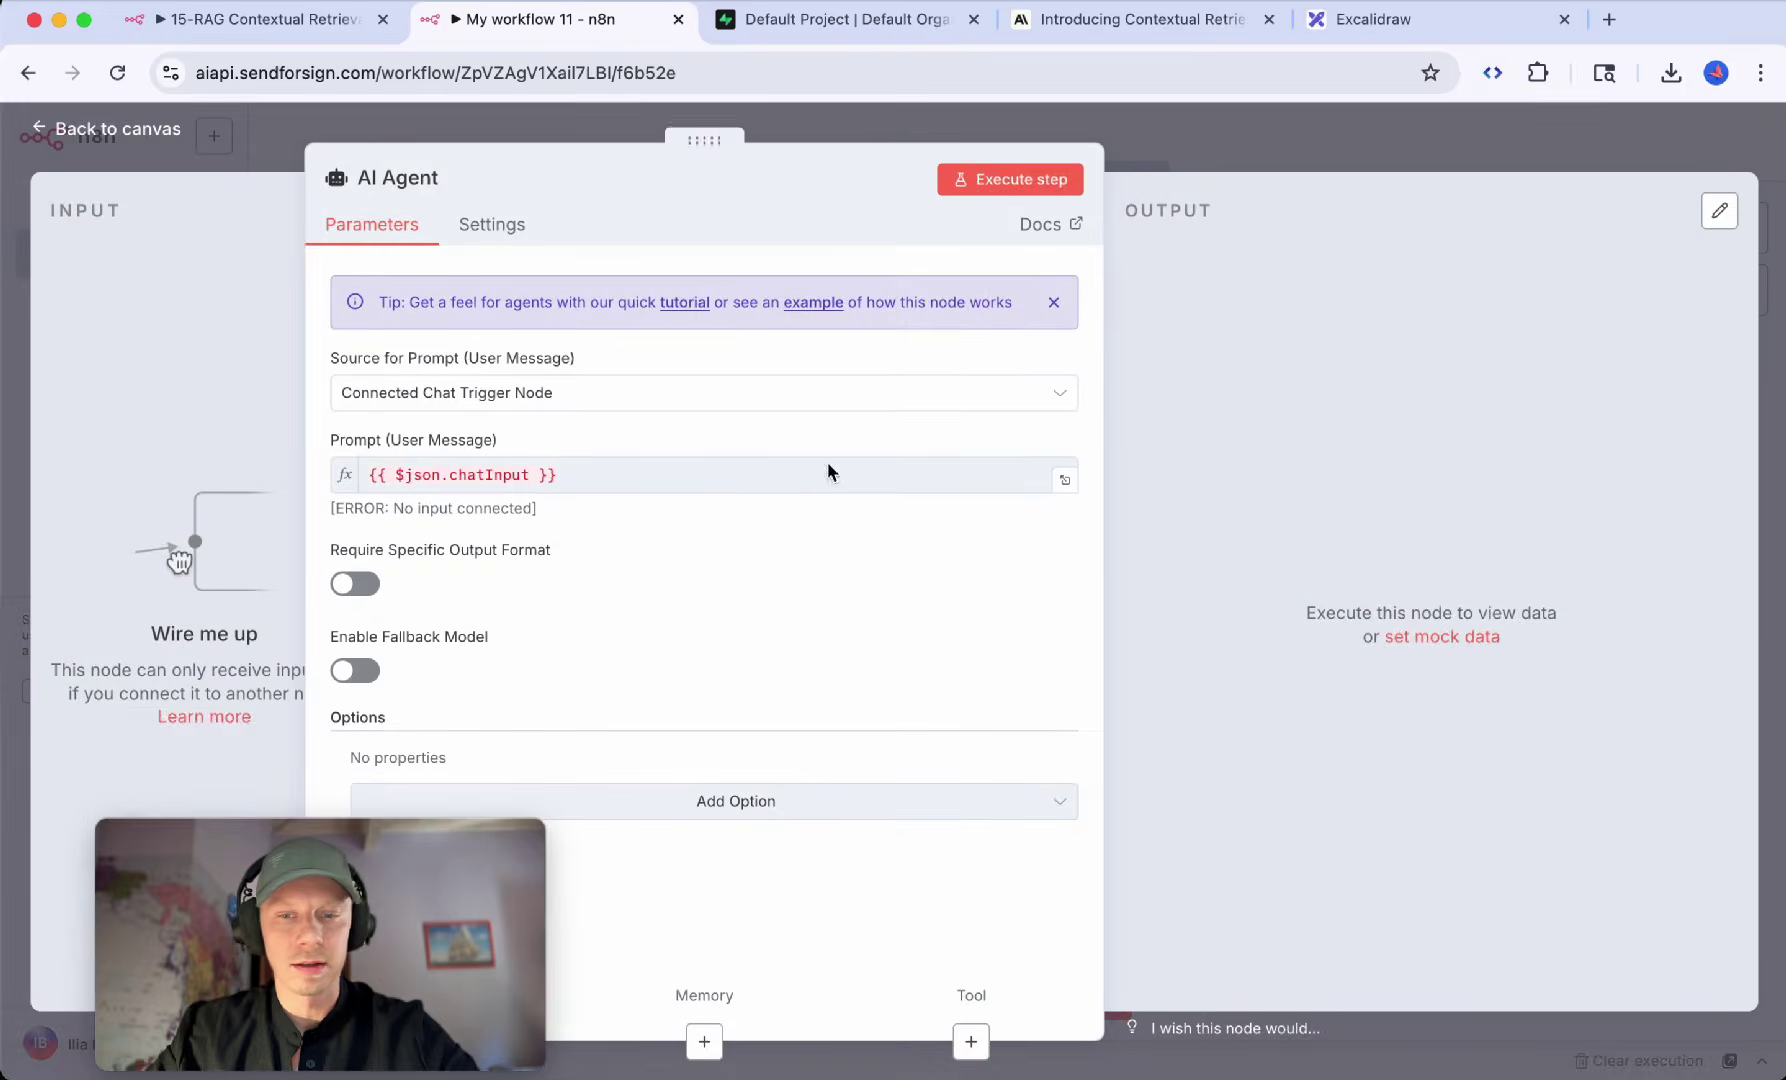
{"action": "key", "text": "Escape"}
Step: Add a chat message trigger in front of the AI Agent
{"action": "left_click", "coordinate": [1750, 248]}
{"action": "type", "text": "chat"}
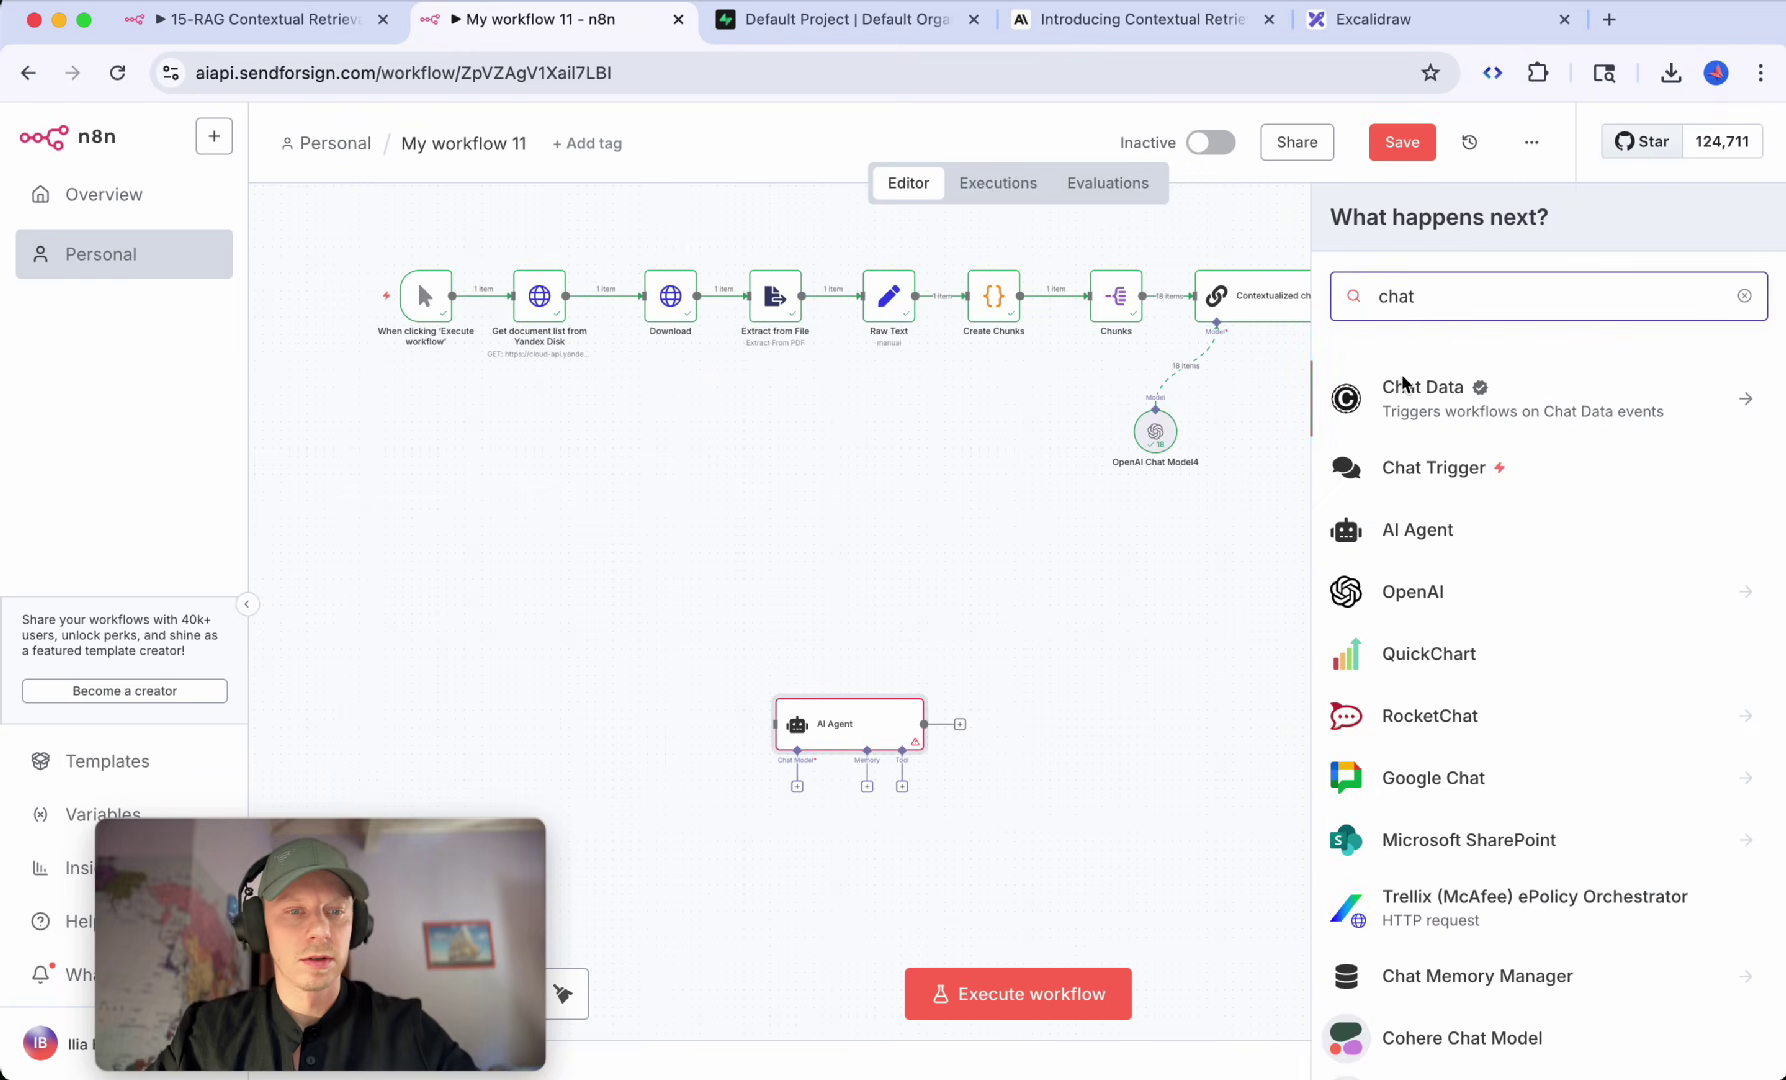
{"action": "left_click", "coordinate": [1380, 467]}
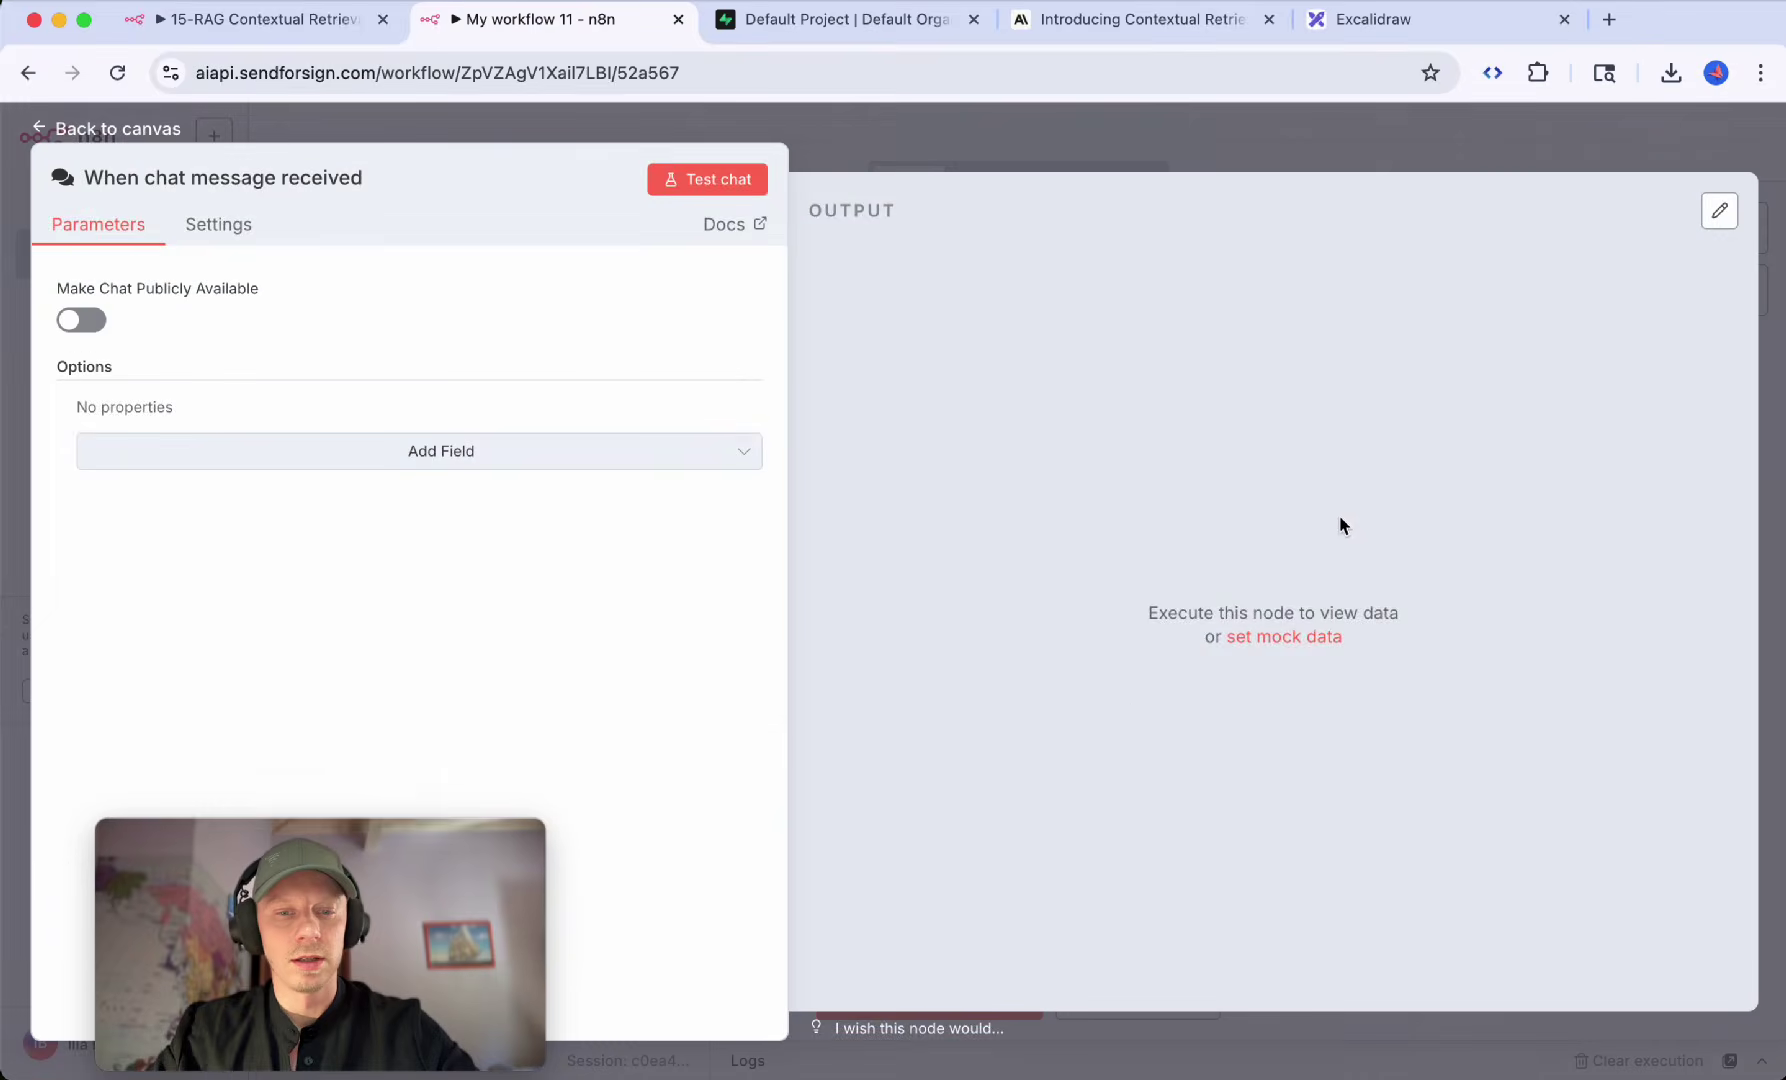
{"action": "key", "text": "Escape"}
Step: Attach an OpenAI Chat Model to the AI Agent
{"action": "scroll", "coordinate": [948, 574], "scroll_direction": "up", "scroll_amount": 5}
{"action": "left_click", "coordinate": [948, 568]}
{"action": "scroll", "coordinate": [1492, 815], "scroll_direction": "down", "scroll_amount": 5}
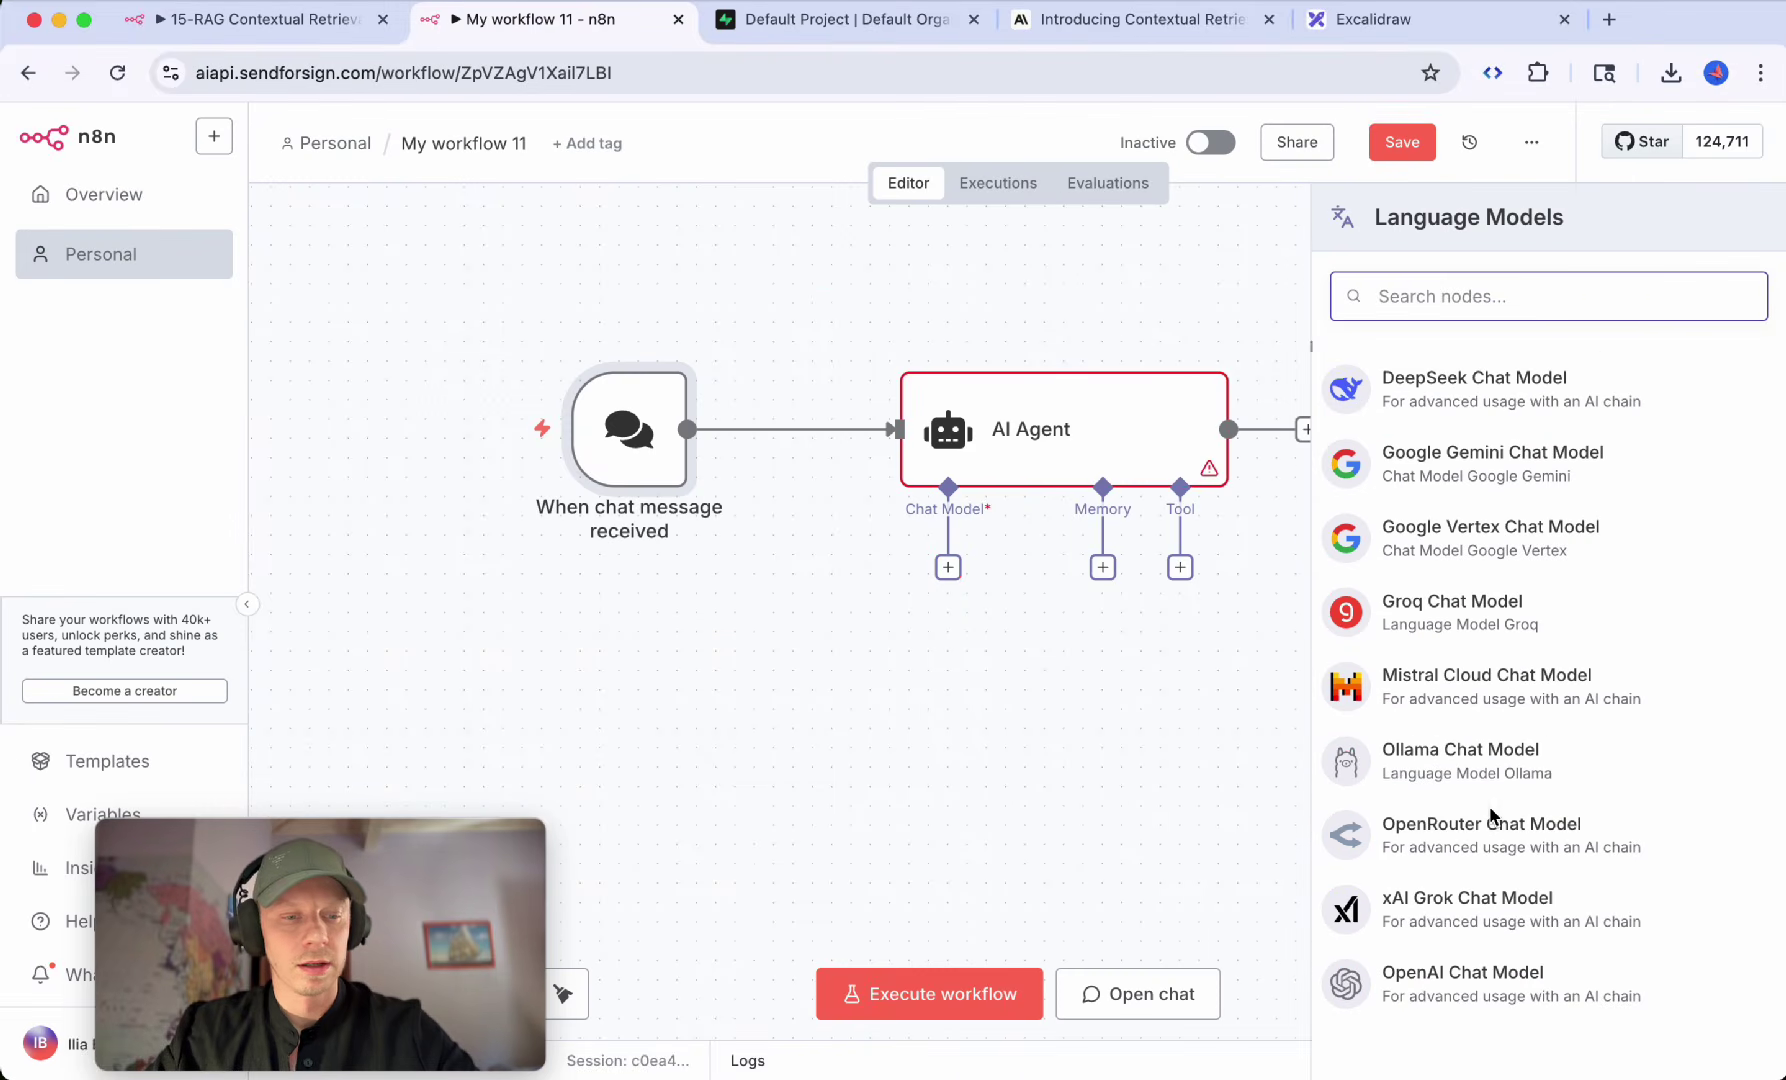
{"action": "left_click", "coordinate": [1420, 983]}
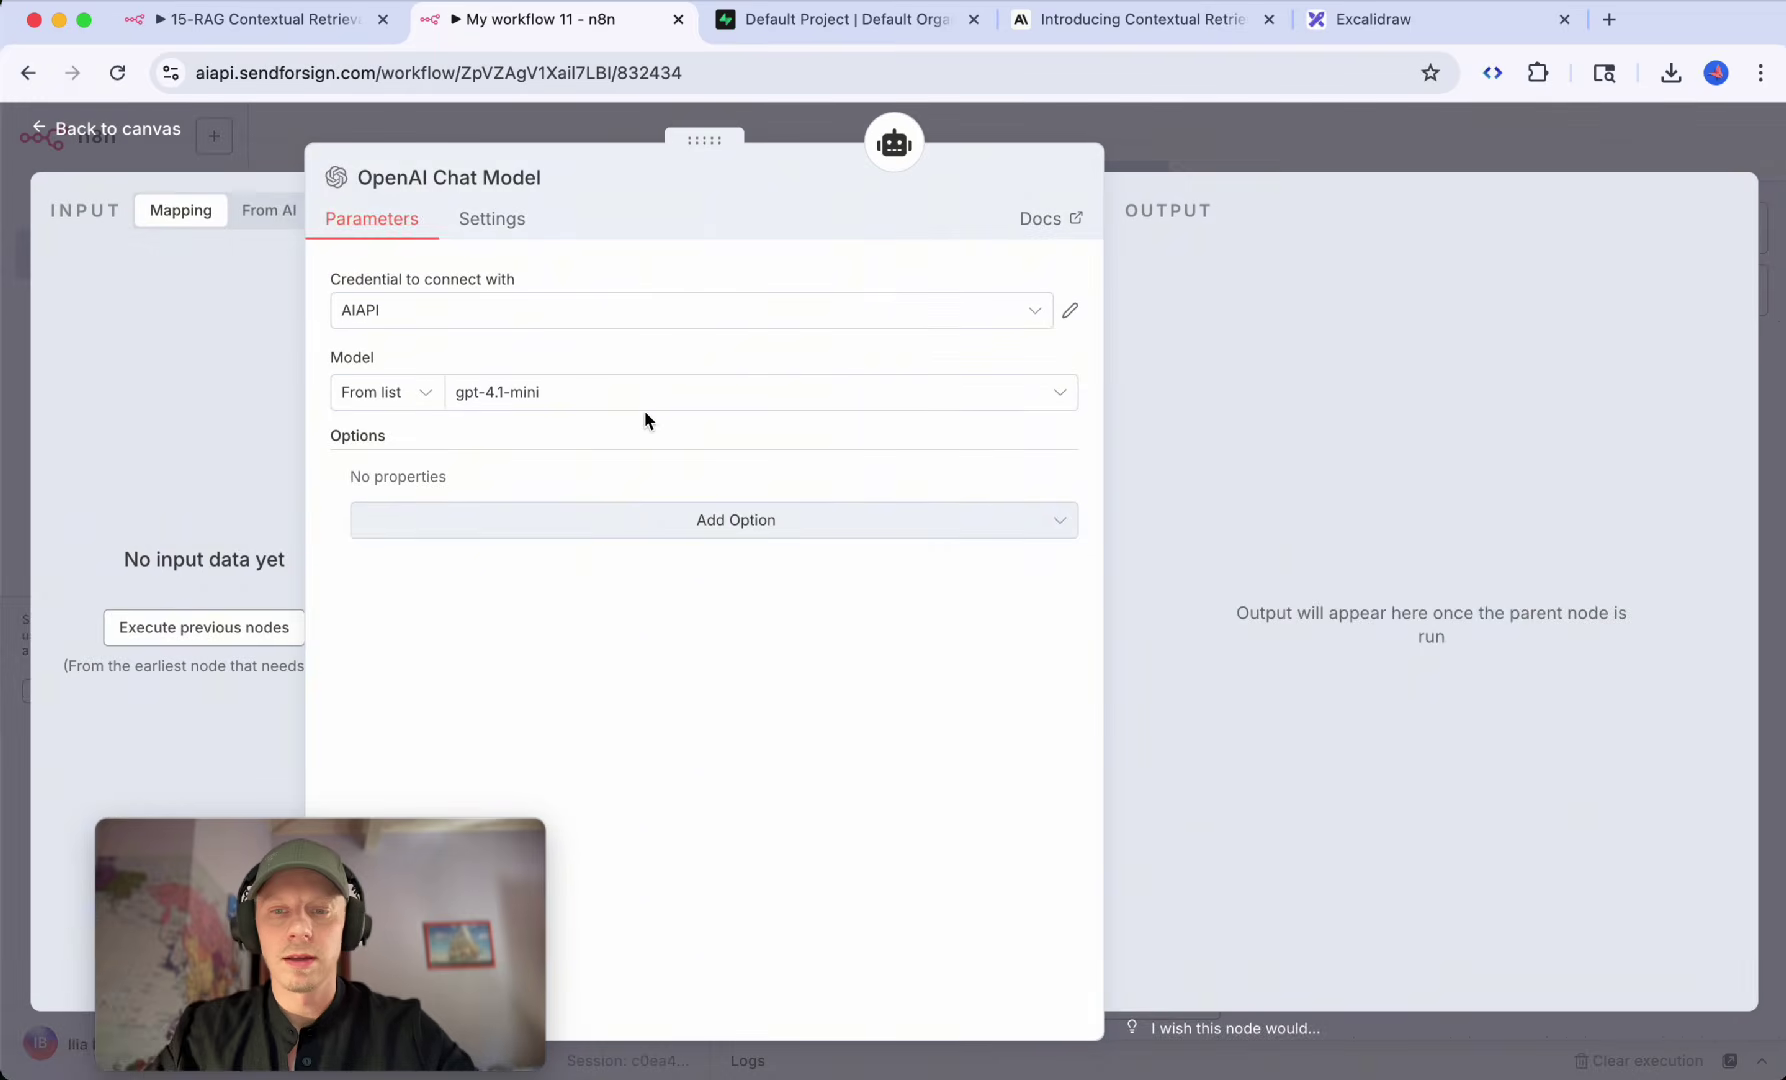
{"action": "key", "text": "Escape"}
Step: Give the agent a Supabase Vector Store tool retrieving from the documents_yt table
{"action": "left_click", "coordinate": [1186, 567]}
{"action": "type", "text": "supa"}
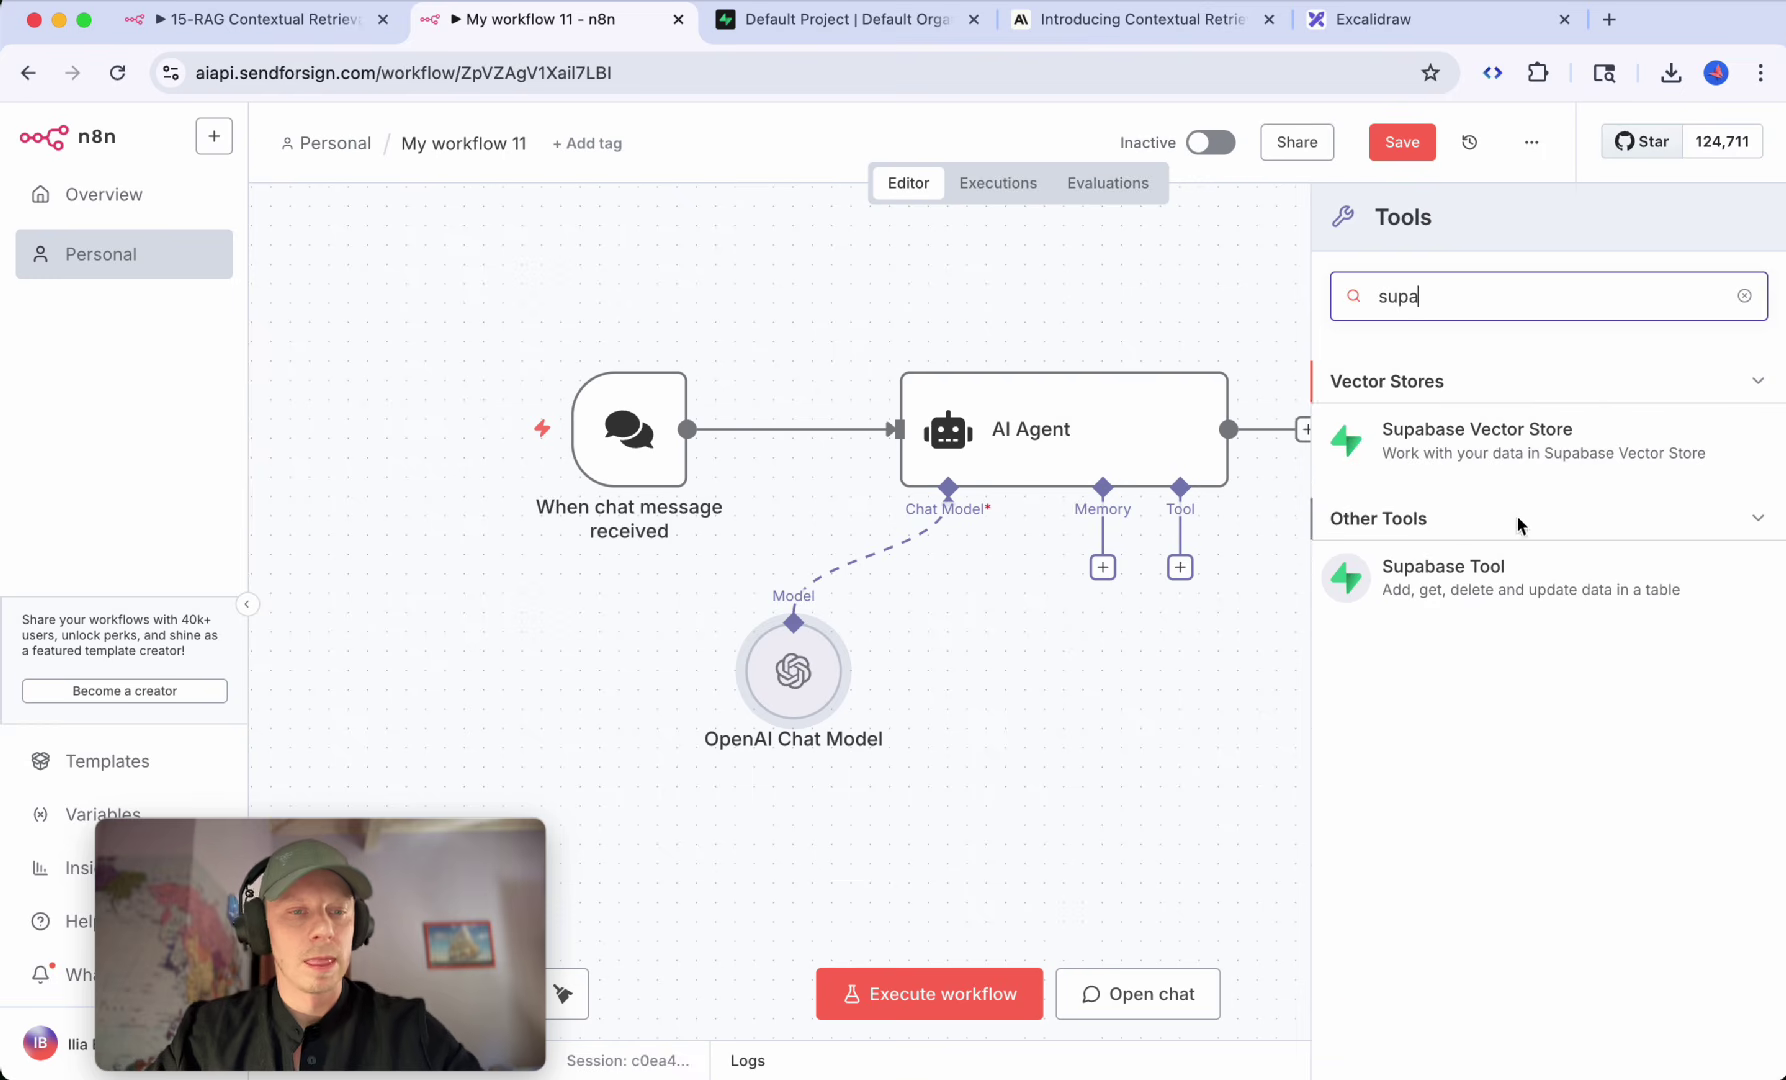
{"action": "left_click", "coordinate": [1492, 433]}
{"action": "scroll", "coordinate": [897, 590], "scroll_direction": "down", "scroll_amount": 1}
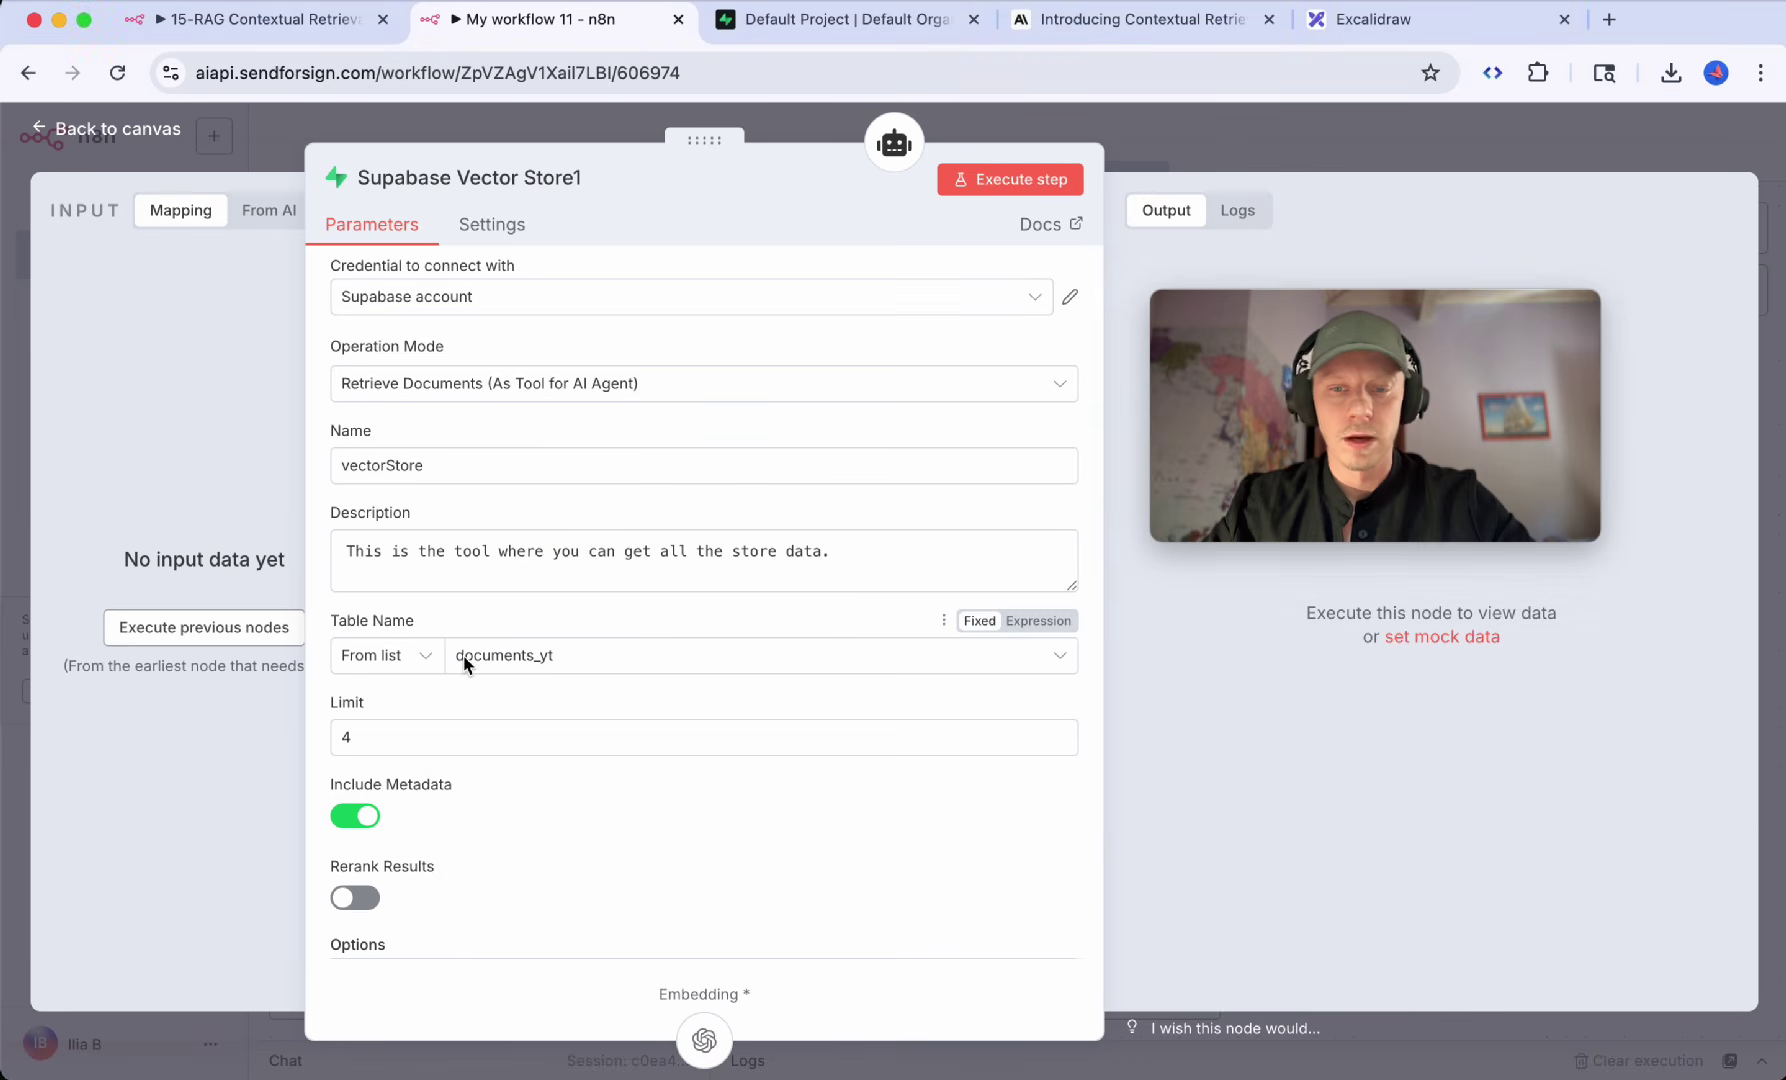
{"action": "left_click", "coordinate": [578, 657]}
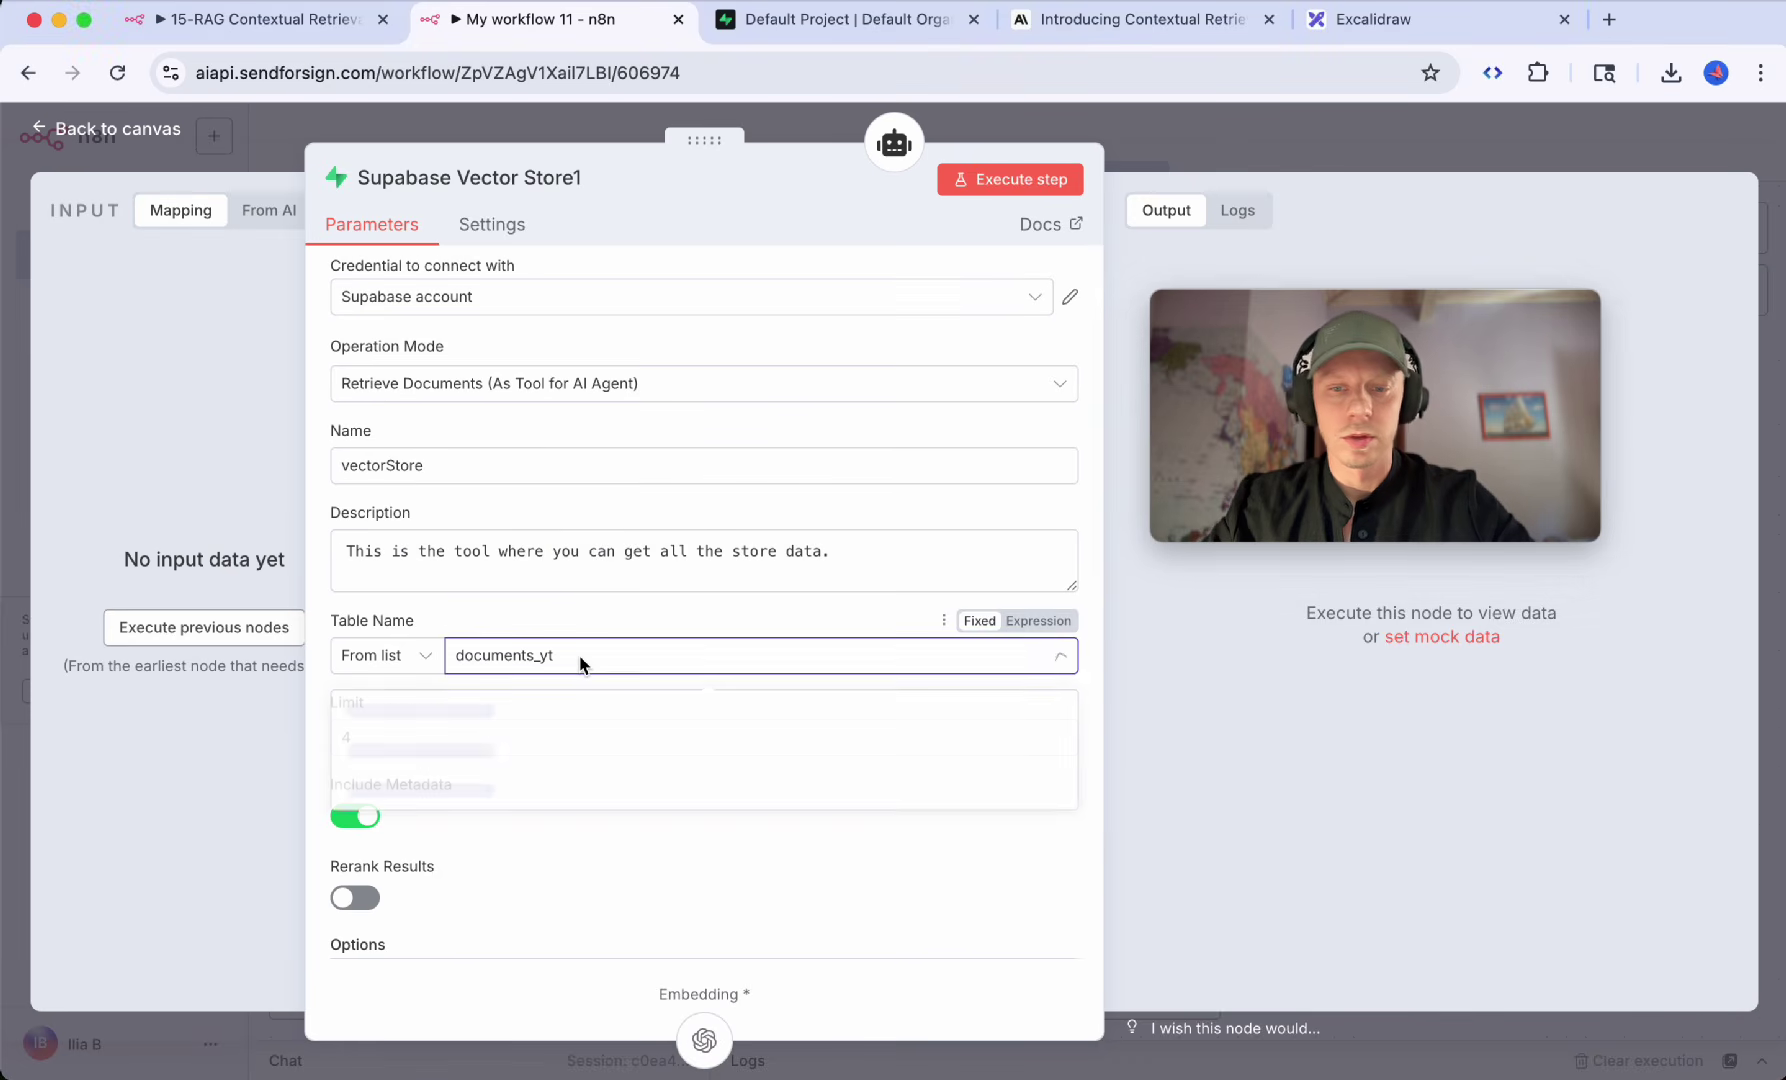
{"action": "left_click", "coordinate": [1384, 170]}
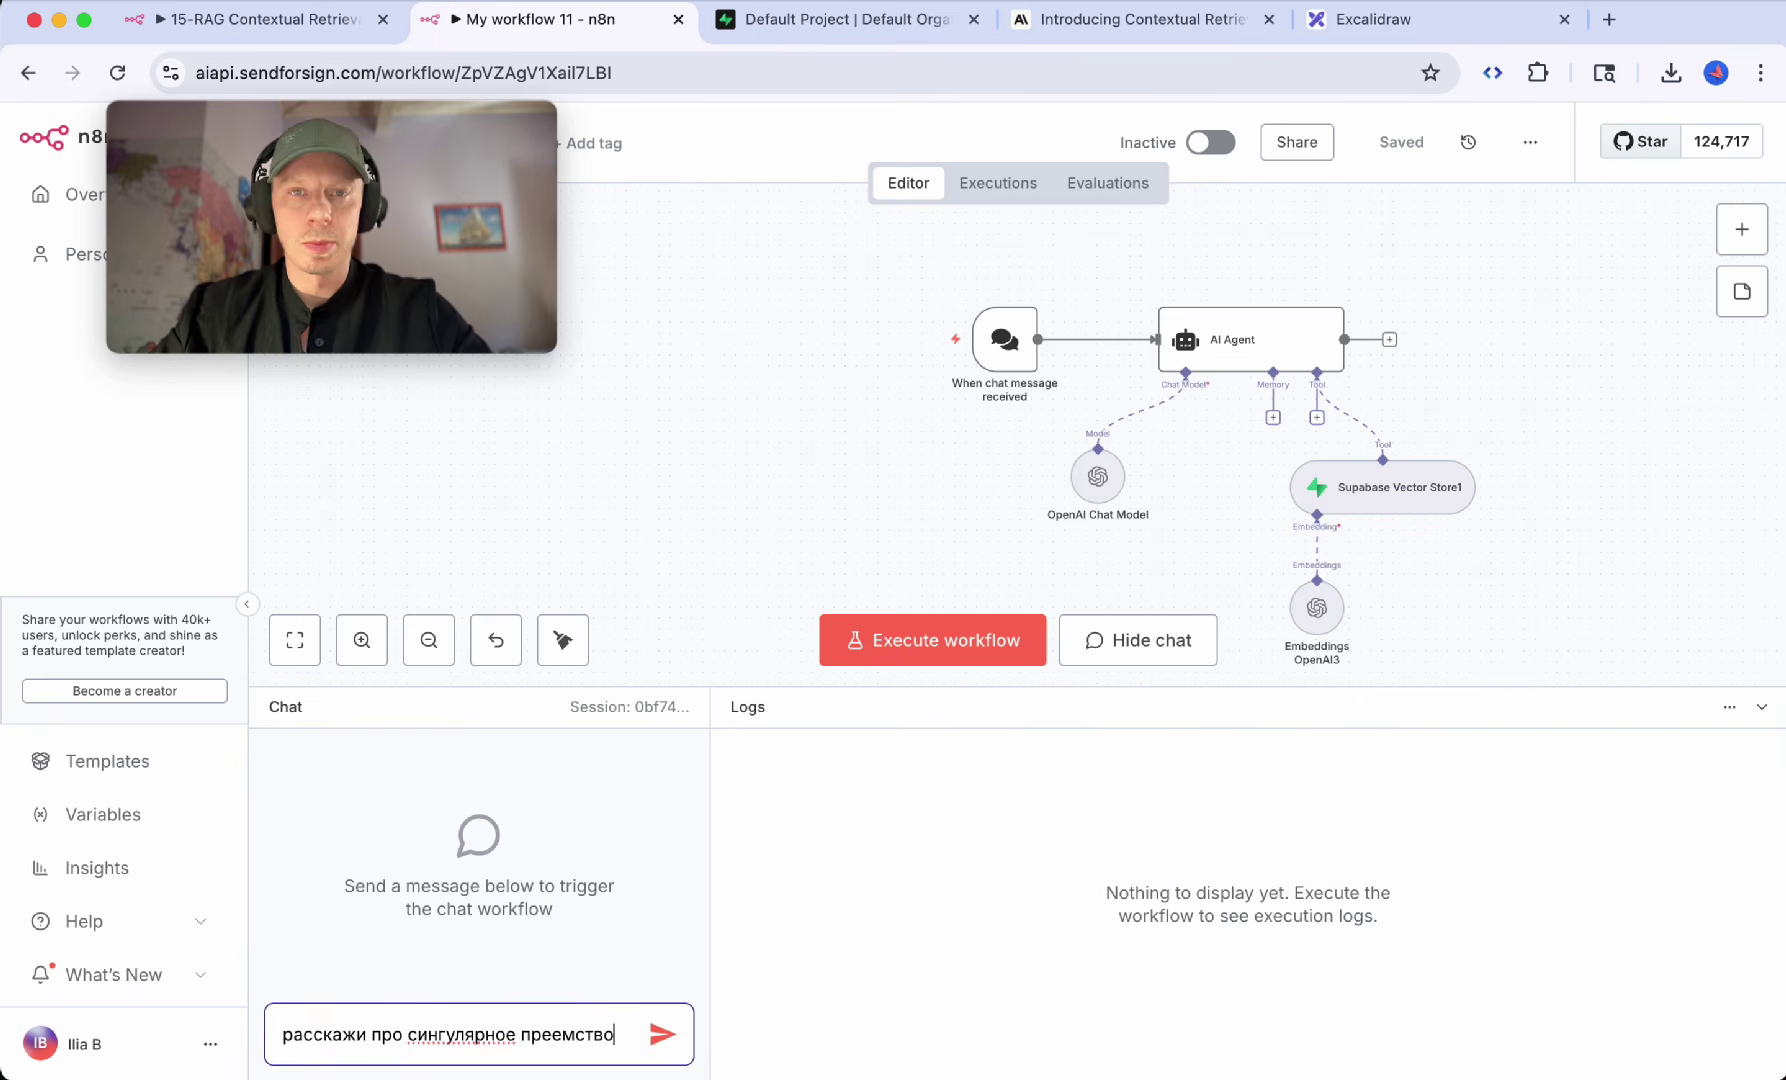
Step: Send the singular succession question to the chat agent and read its reply
{"action": "key", "text": "Return"}
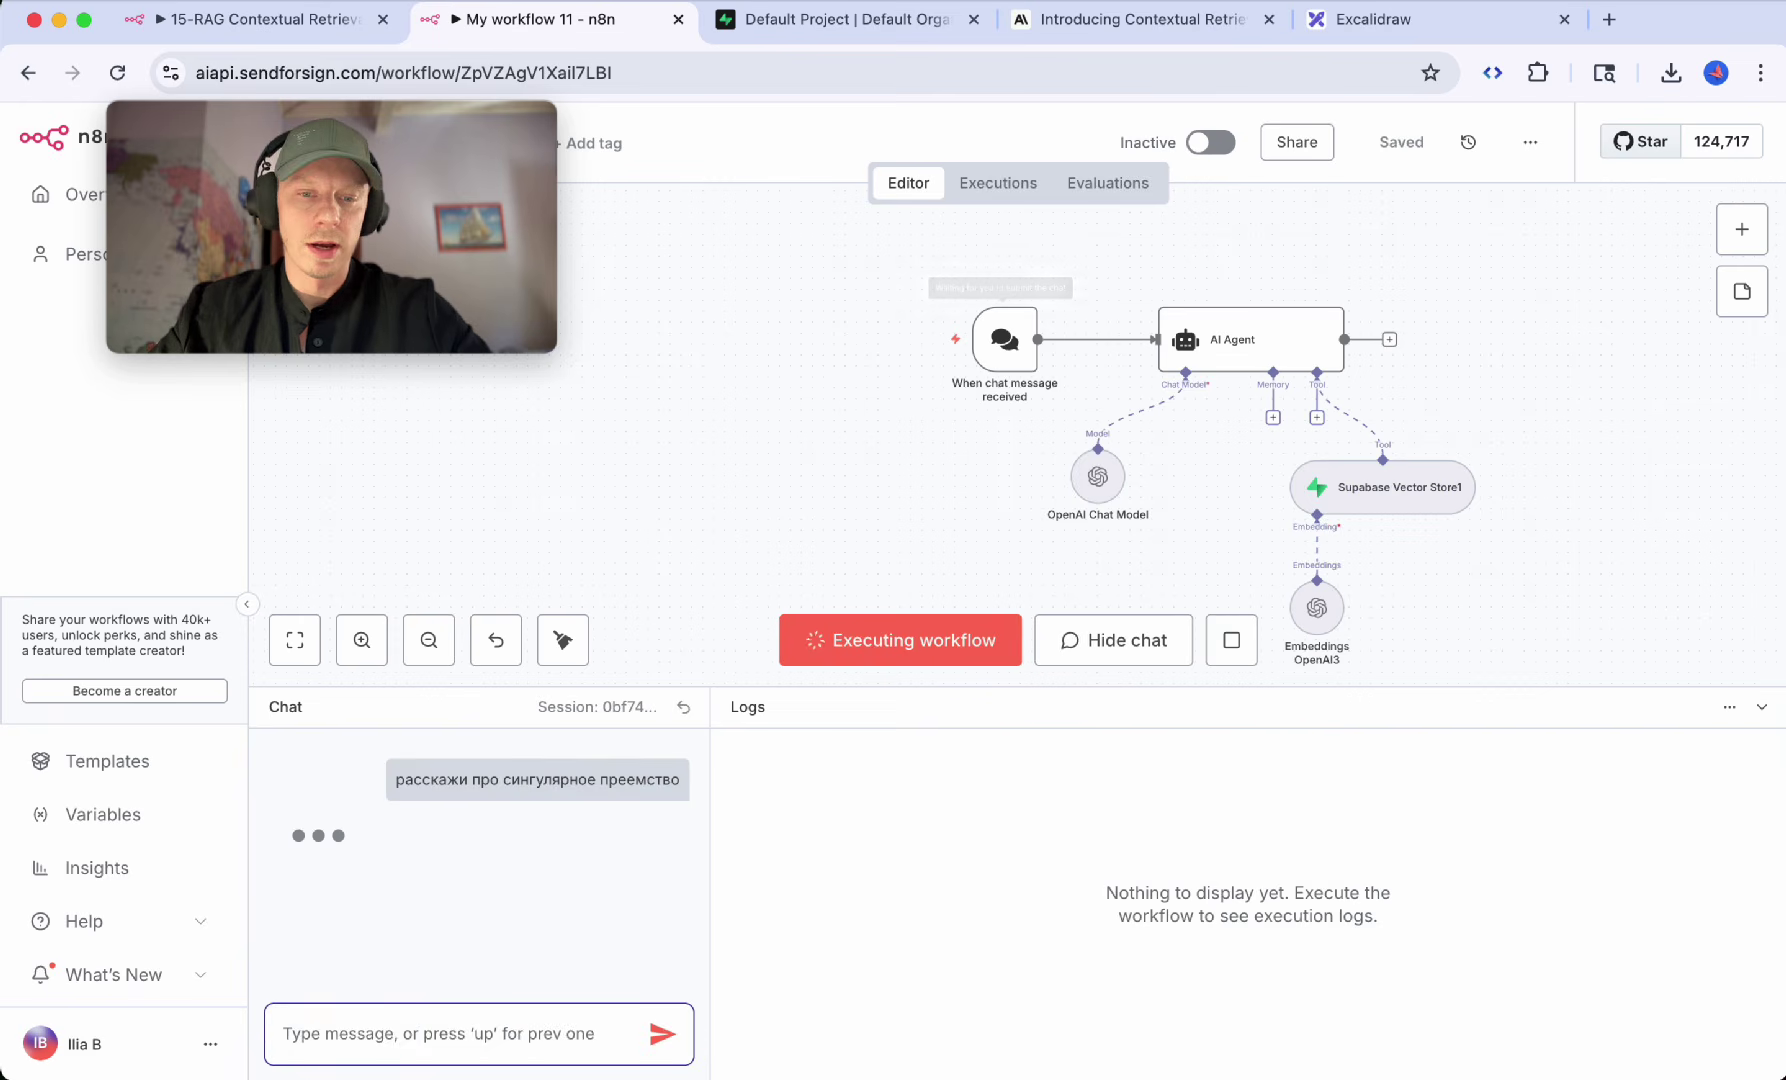
{"action": "left_click_drag", "start_coordinate": [314, 820], "coordinate": [560, 880]}
{"action": "left_click", "coordinate": [432, 932]}
{"action": "scroll", "coordinate": [432, 932], "scroll_direction": "down", "scroll_amount": 2}
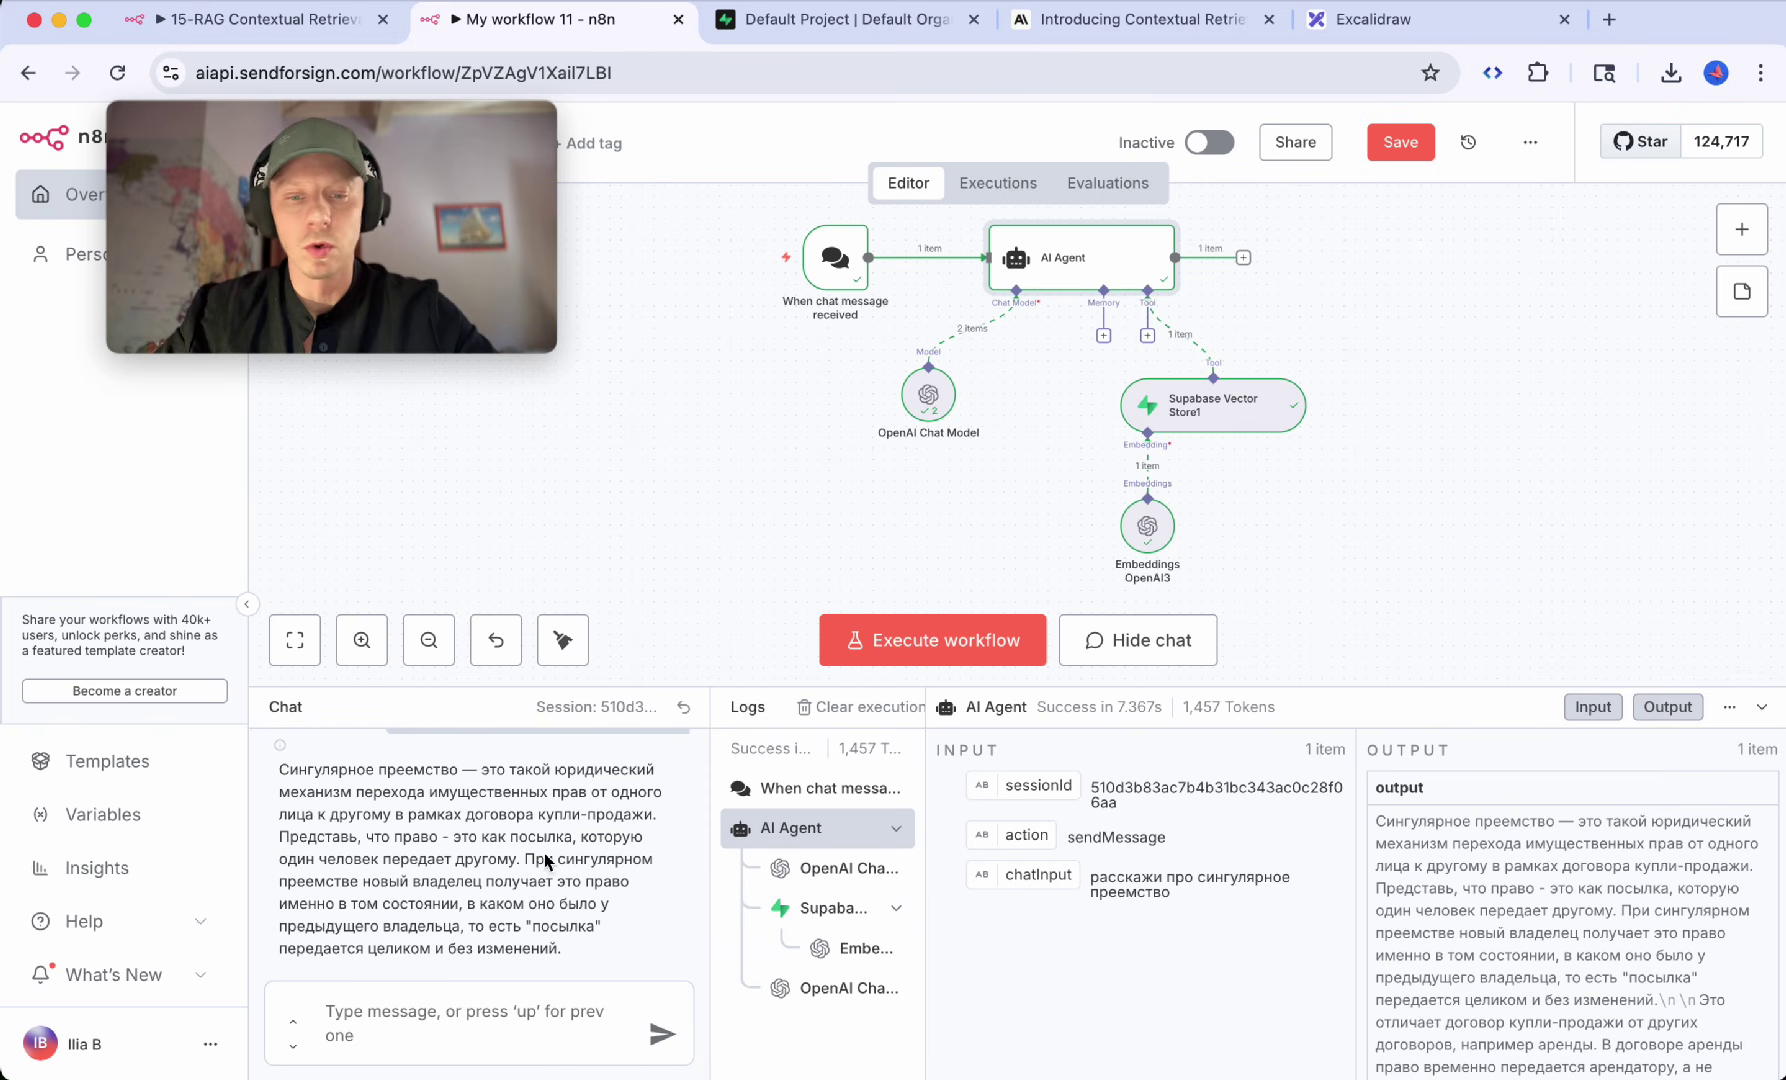
Step: Review the contextualized chunks Supabase Vector Store1 returned, with the input pane hidden
{"action": "left_click", "coordinate": [820, 910]}
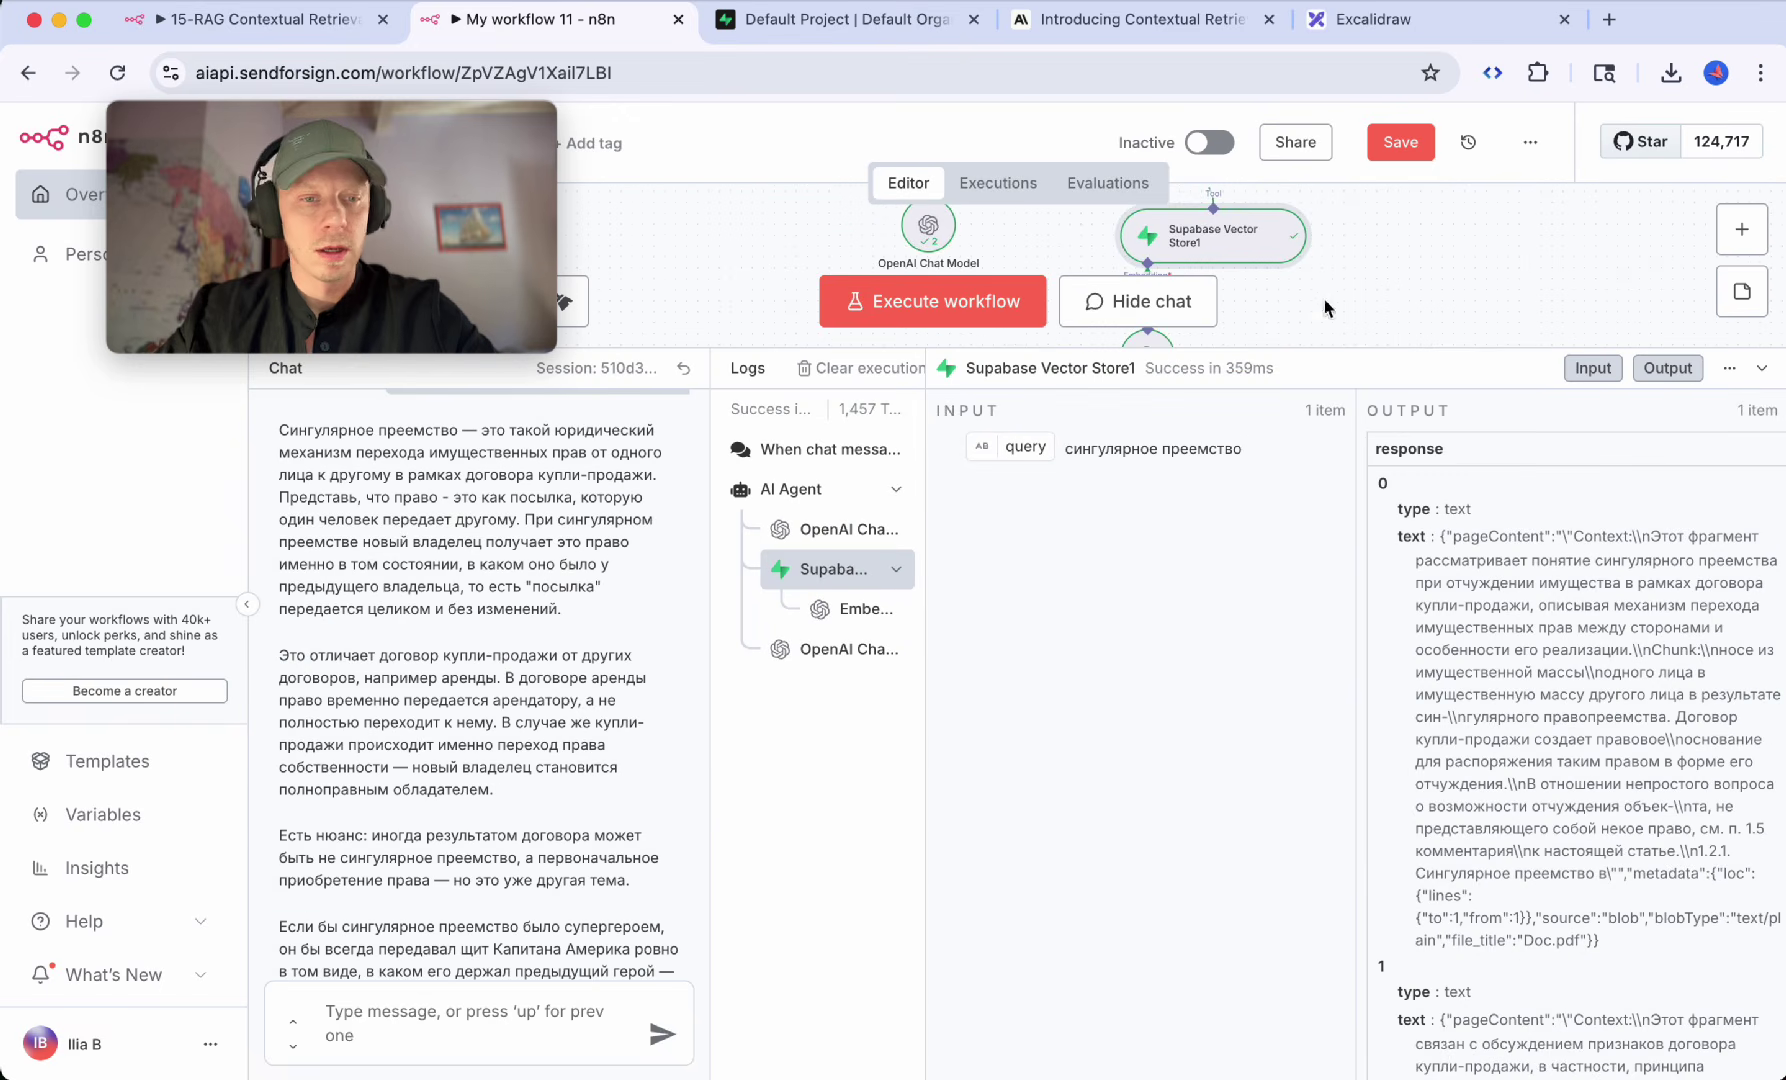
{"action": "left_click", "coordinate": [1593, 368]}
{"action": "scroll", "coordinate": [1110, 578], "scroll_direction": "down", "scroll_amount": 1}
{"action": "scroll", "coordinate": [1110, 578], "scroll_direction": "down", "scroll_amount": 5}
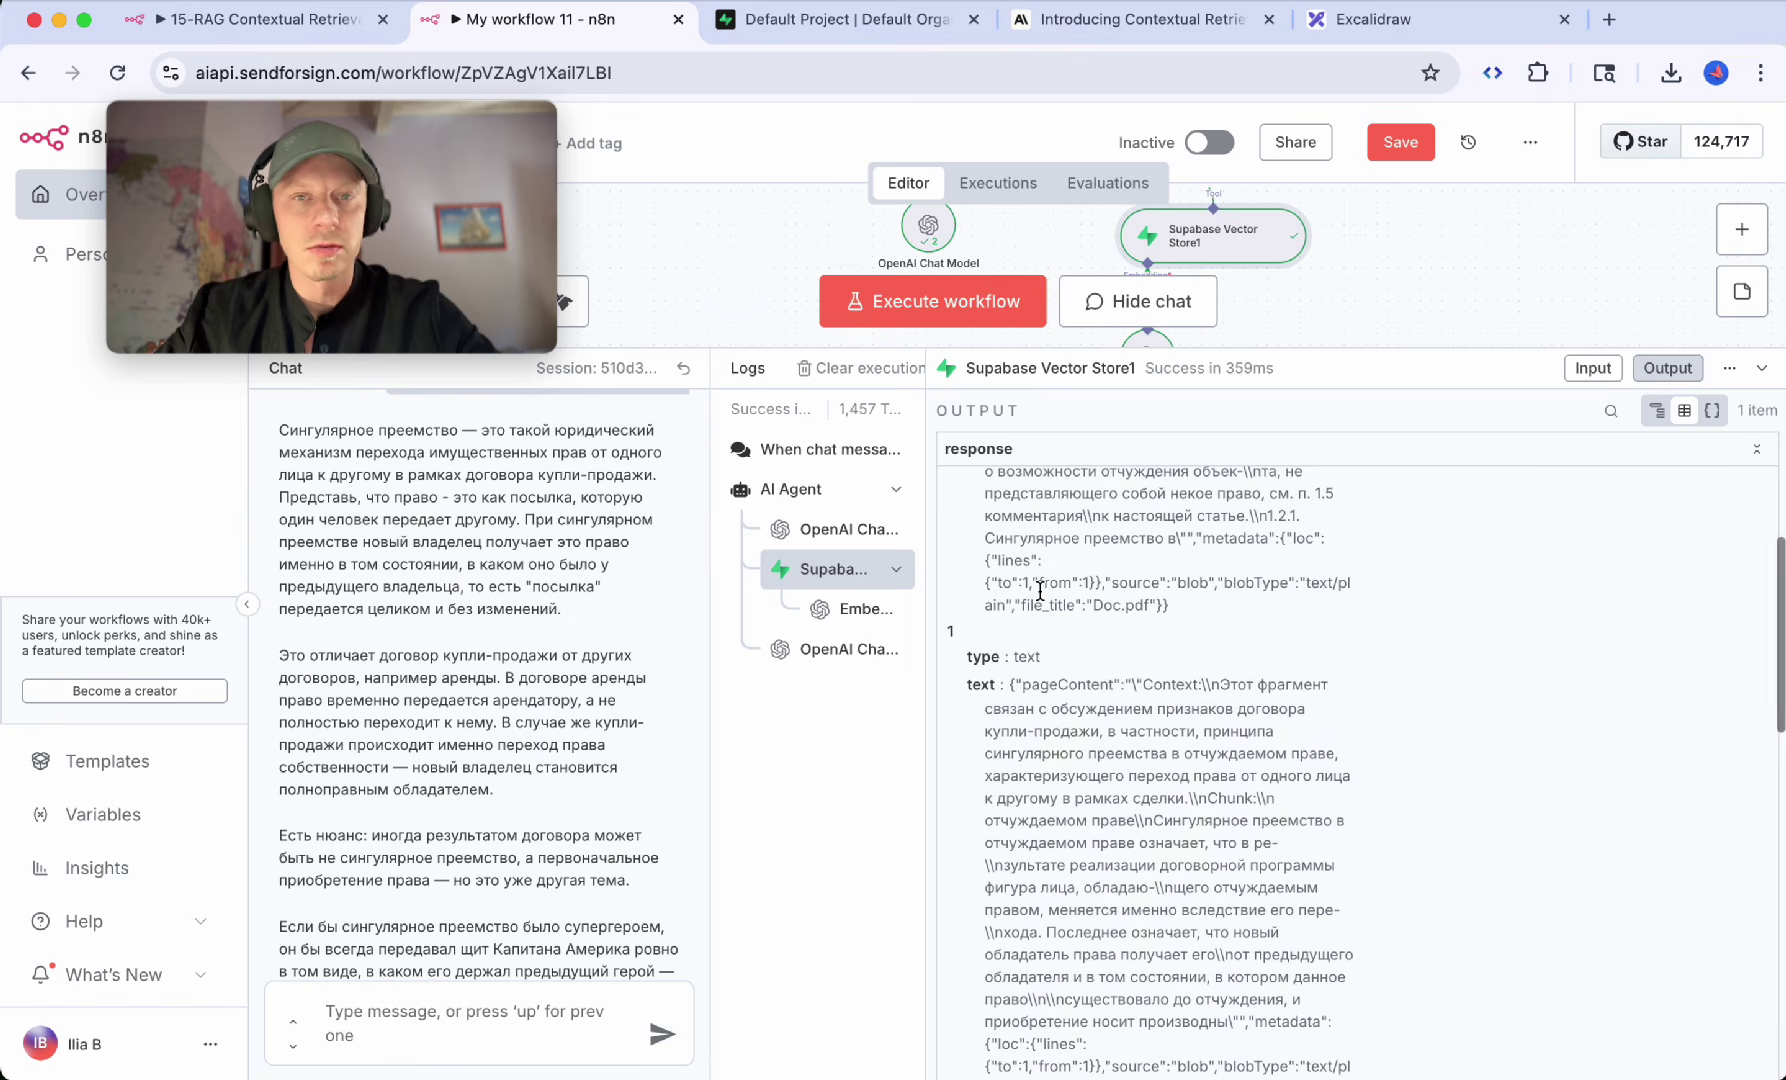
{"action": "scroll", "coordinate": [1040, 591], "scroll_direction": "down", "scroll_amount": 2}
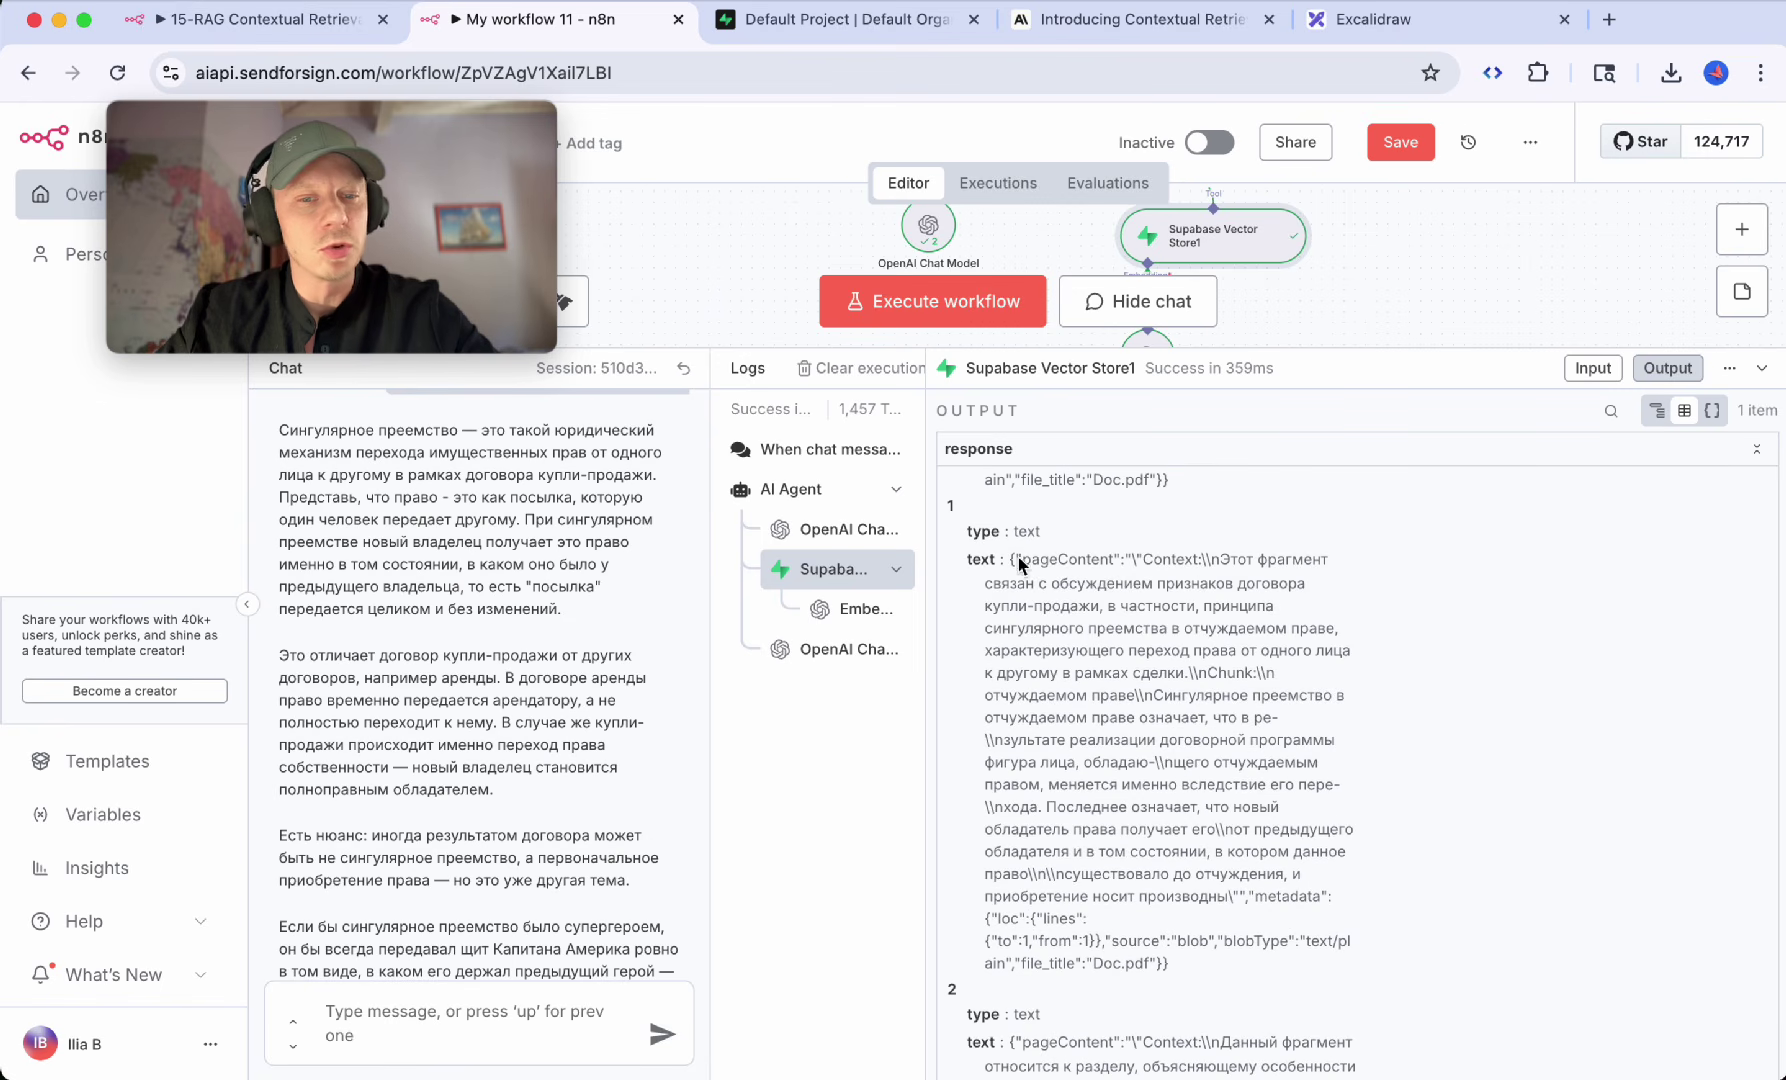
{"action": "left_click_drag", "start_coordinate": [1019, 563], "coordinate": [1155, 851]}
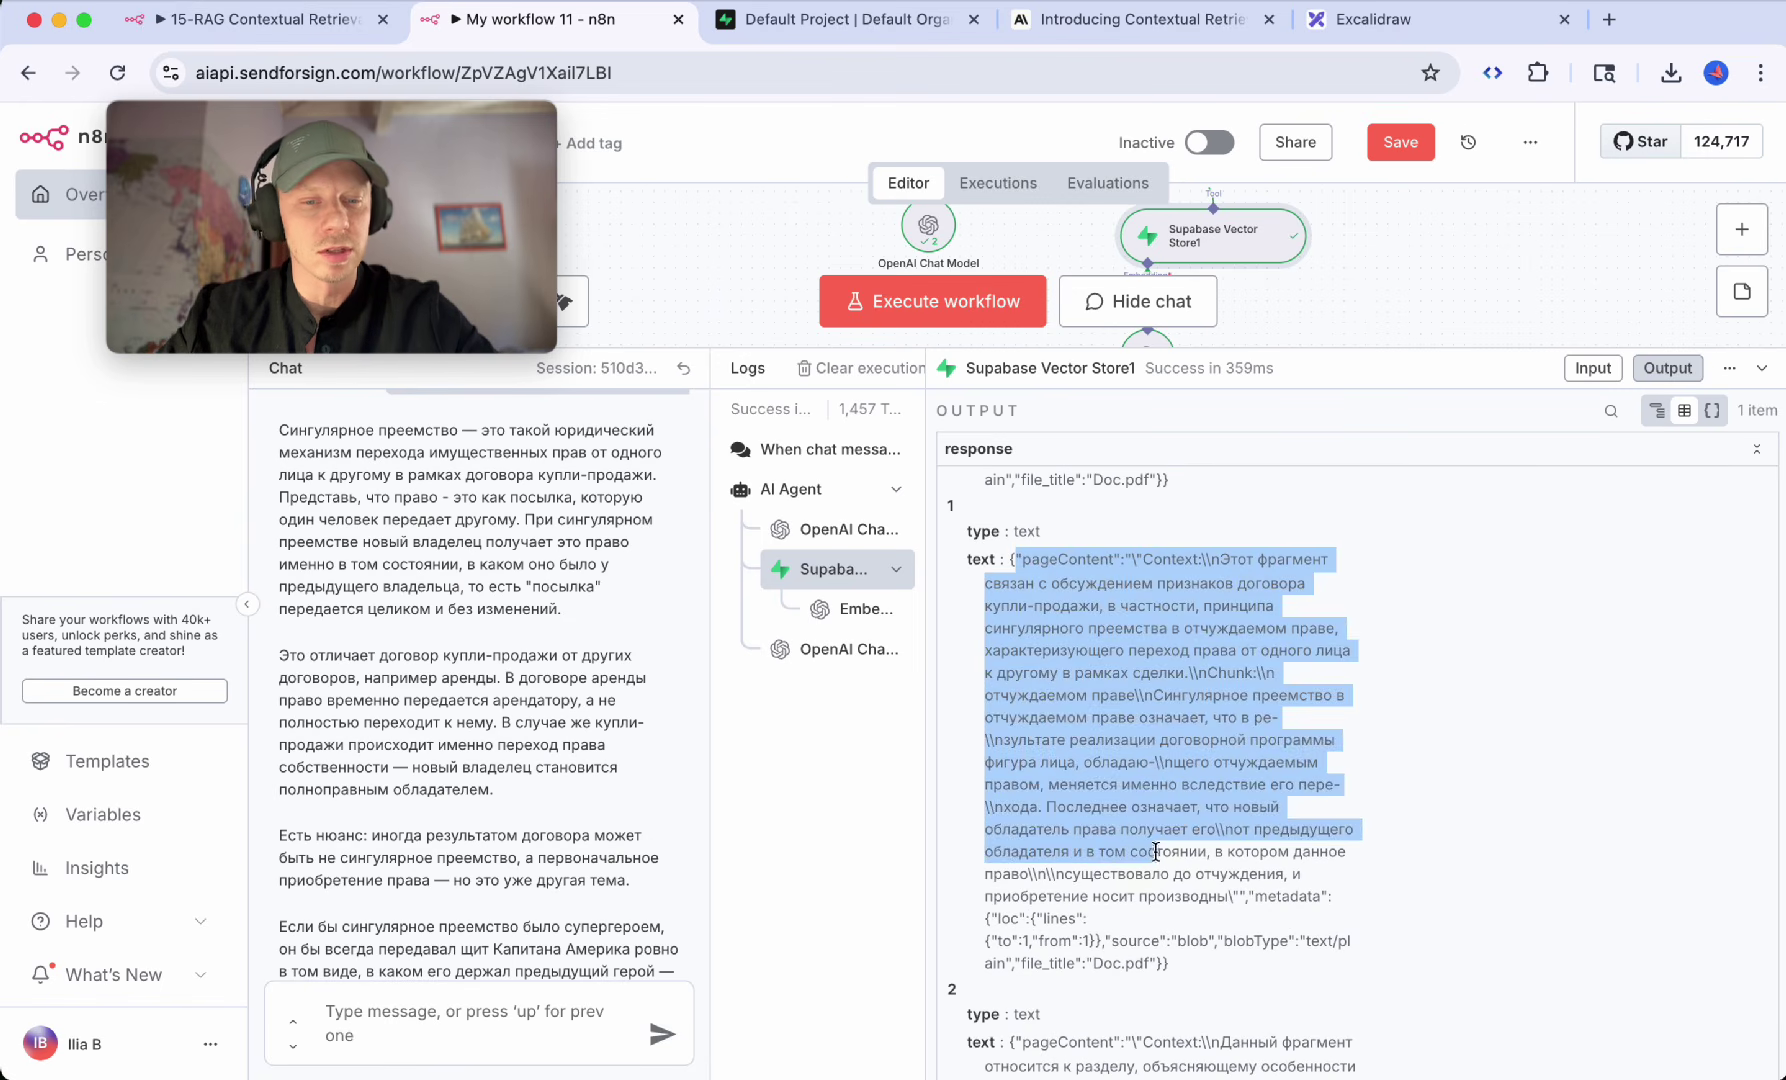
{"action": "left_click", "coordinate": [1162, 866]}
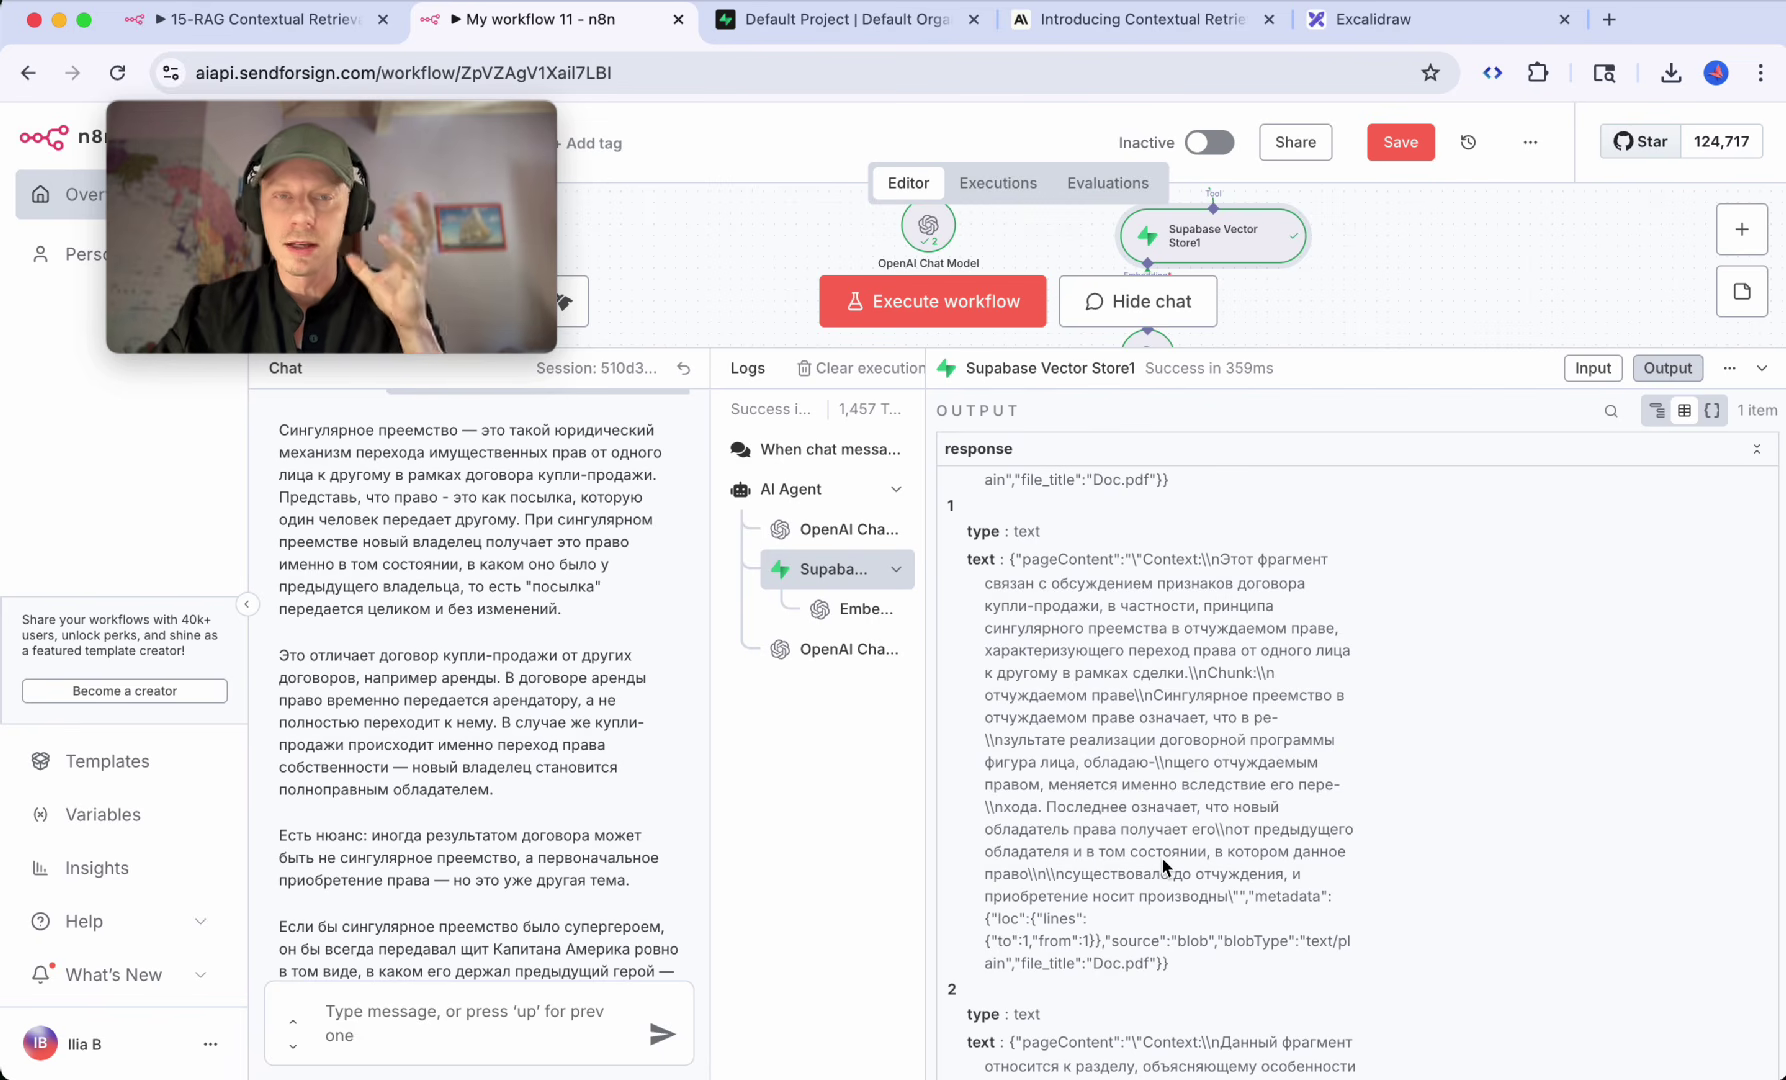
Step: Hide the chat and logs panel and pan across the canvas
{"action": "key", "text": "l"}
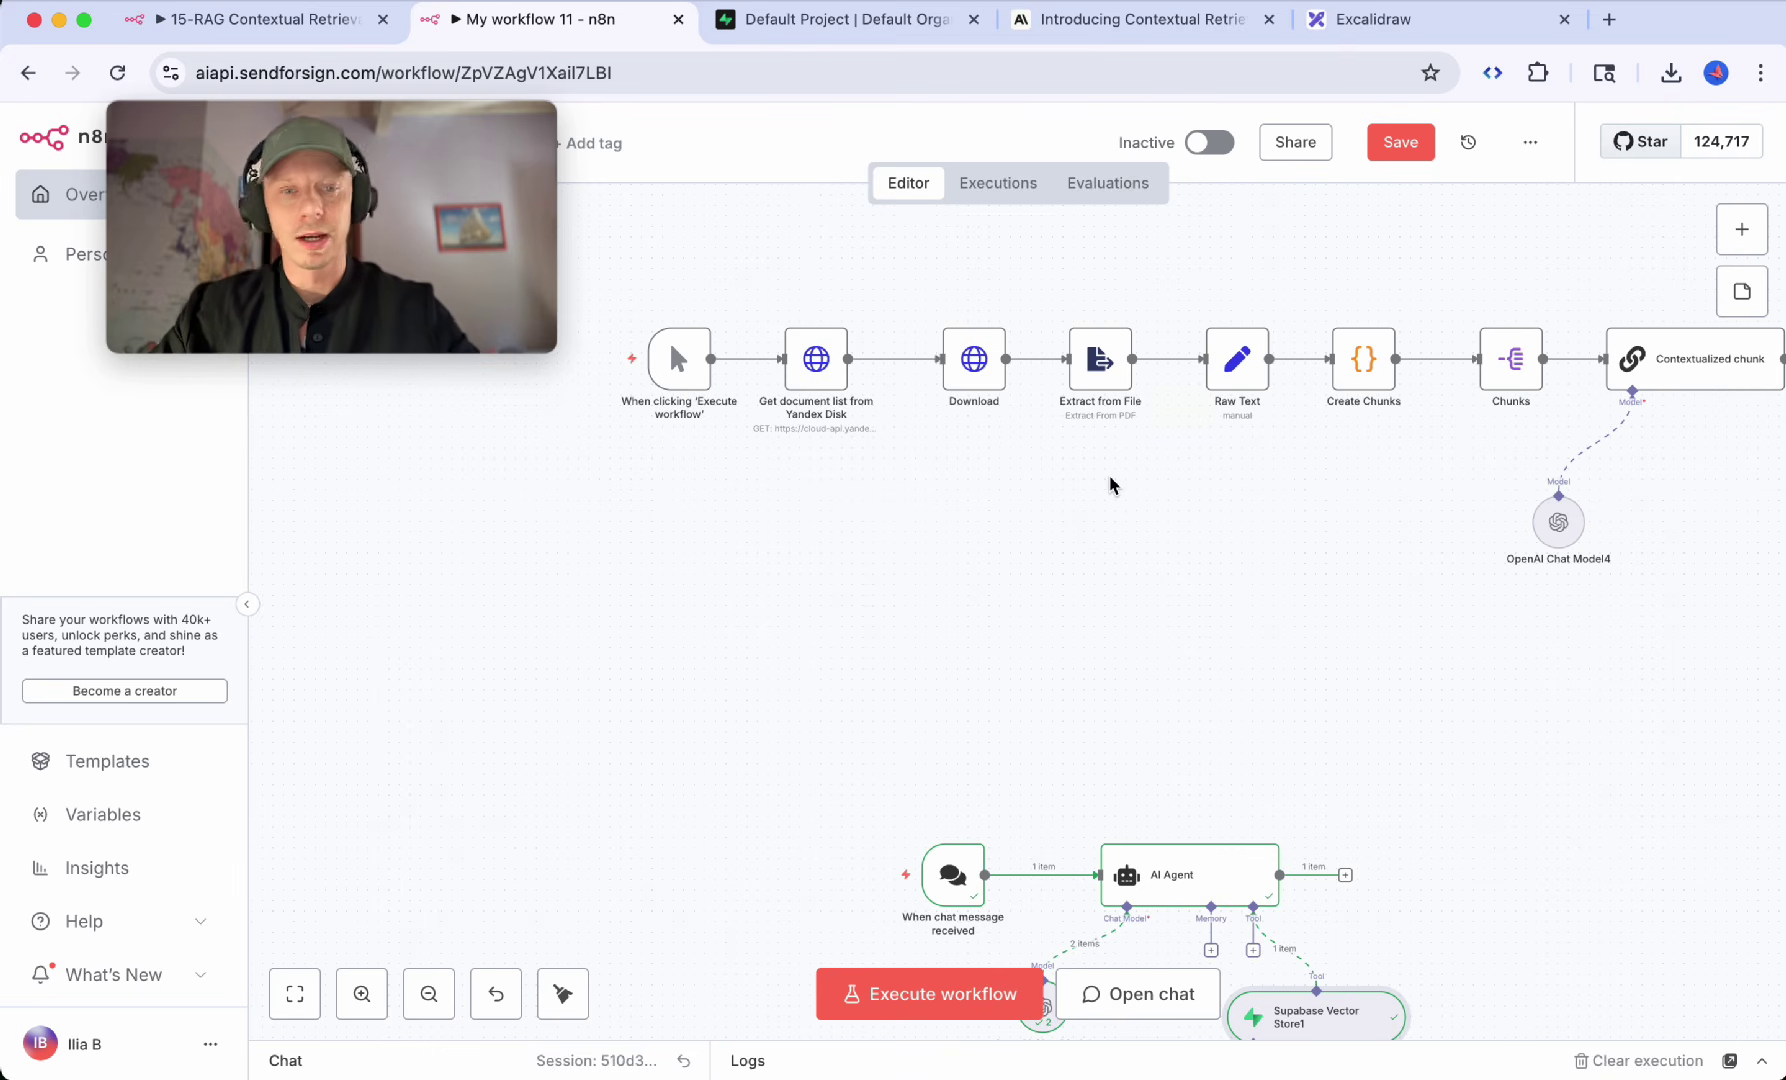
{"action": "scroll", "coordinate": [1112, 400], "scroll_direction": "right", "scroll_amount": 1}
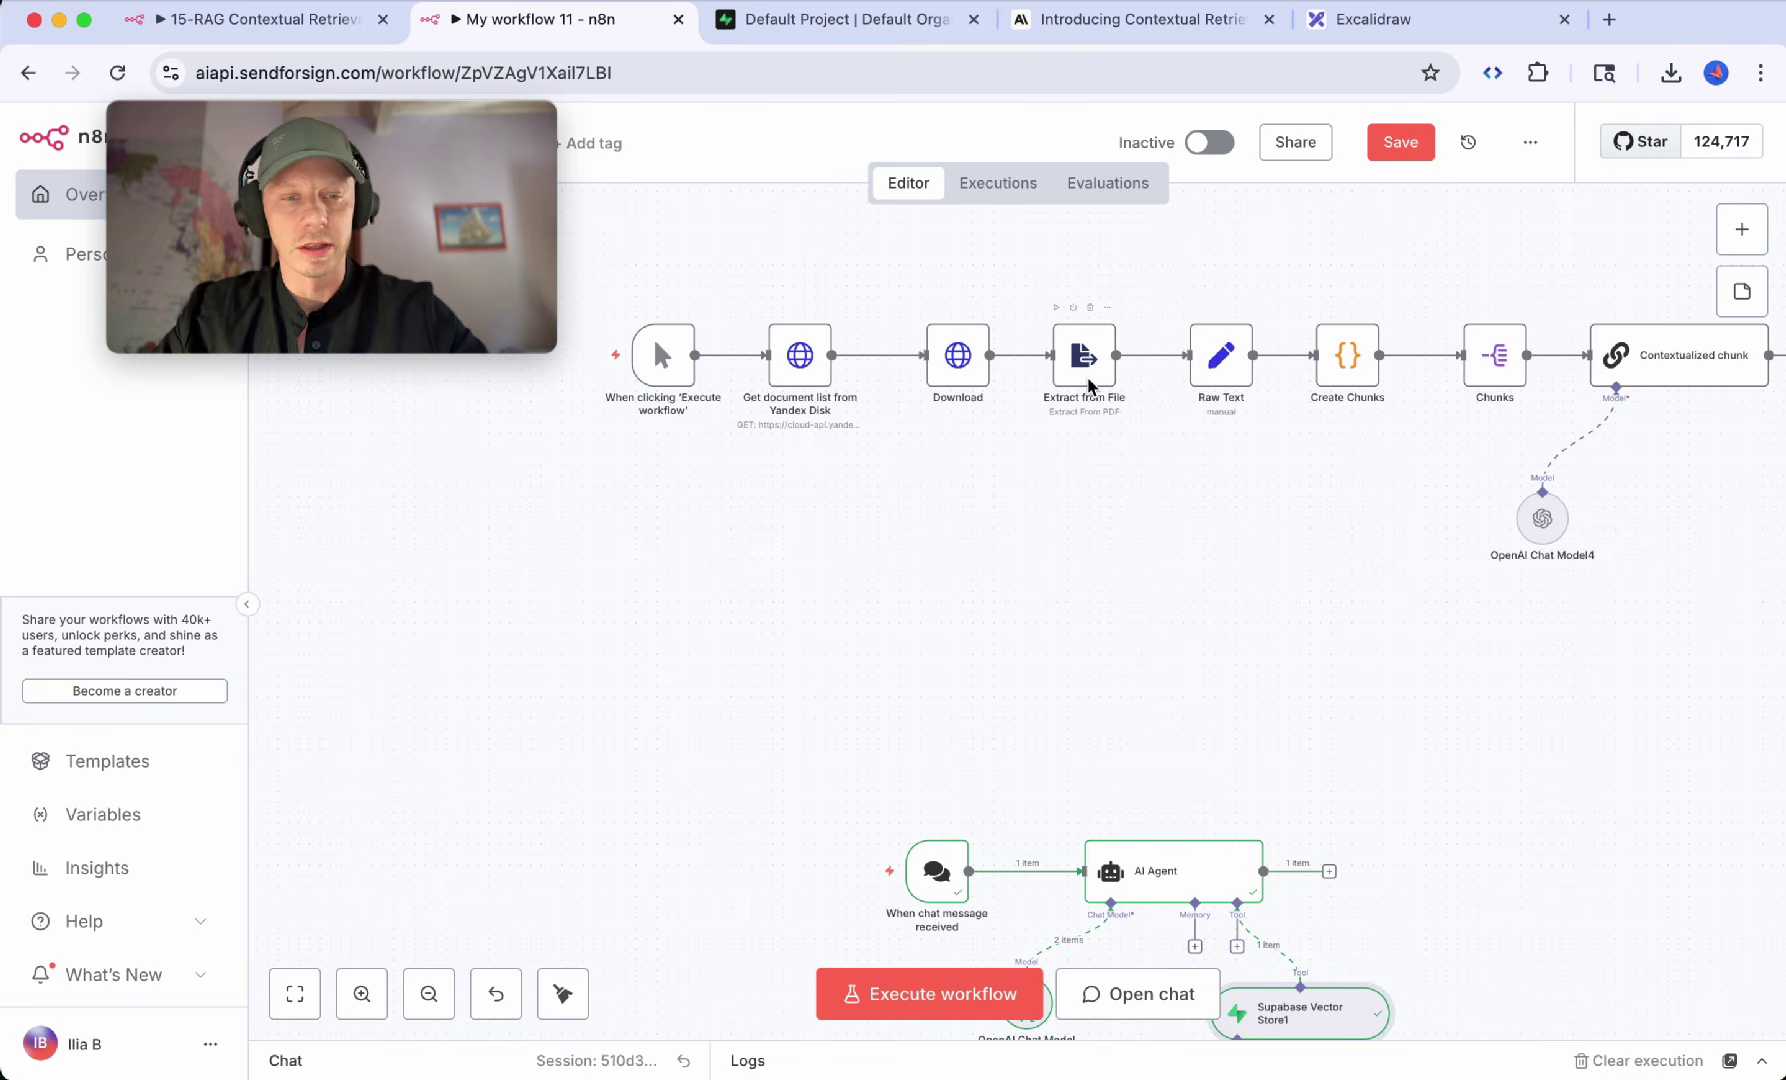
{"action": "scroll", "coordinate": [1129, 264], "scroll_direction": "right", "scroll_amount": 2}
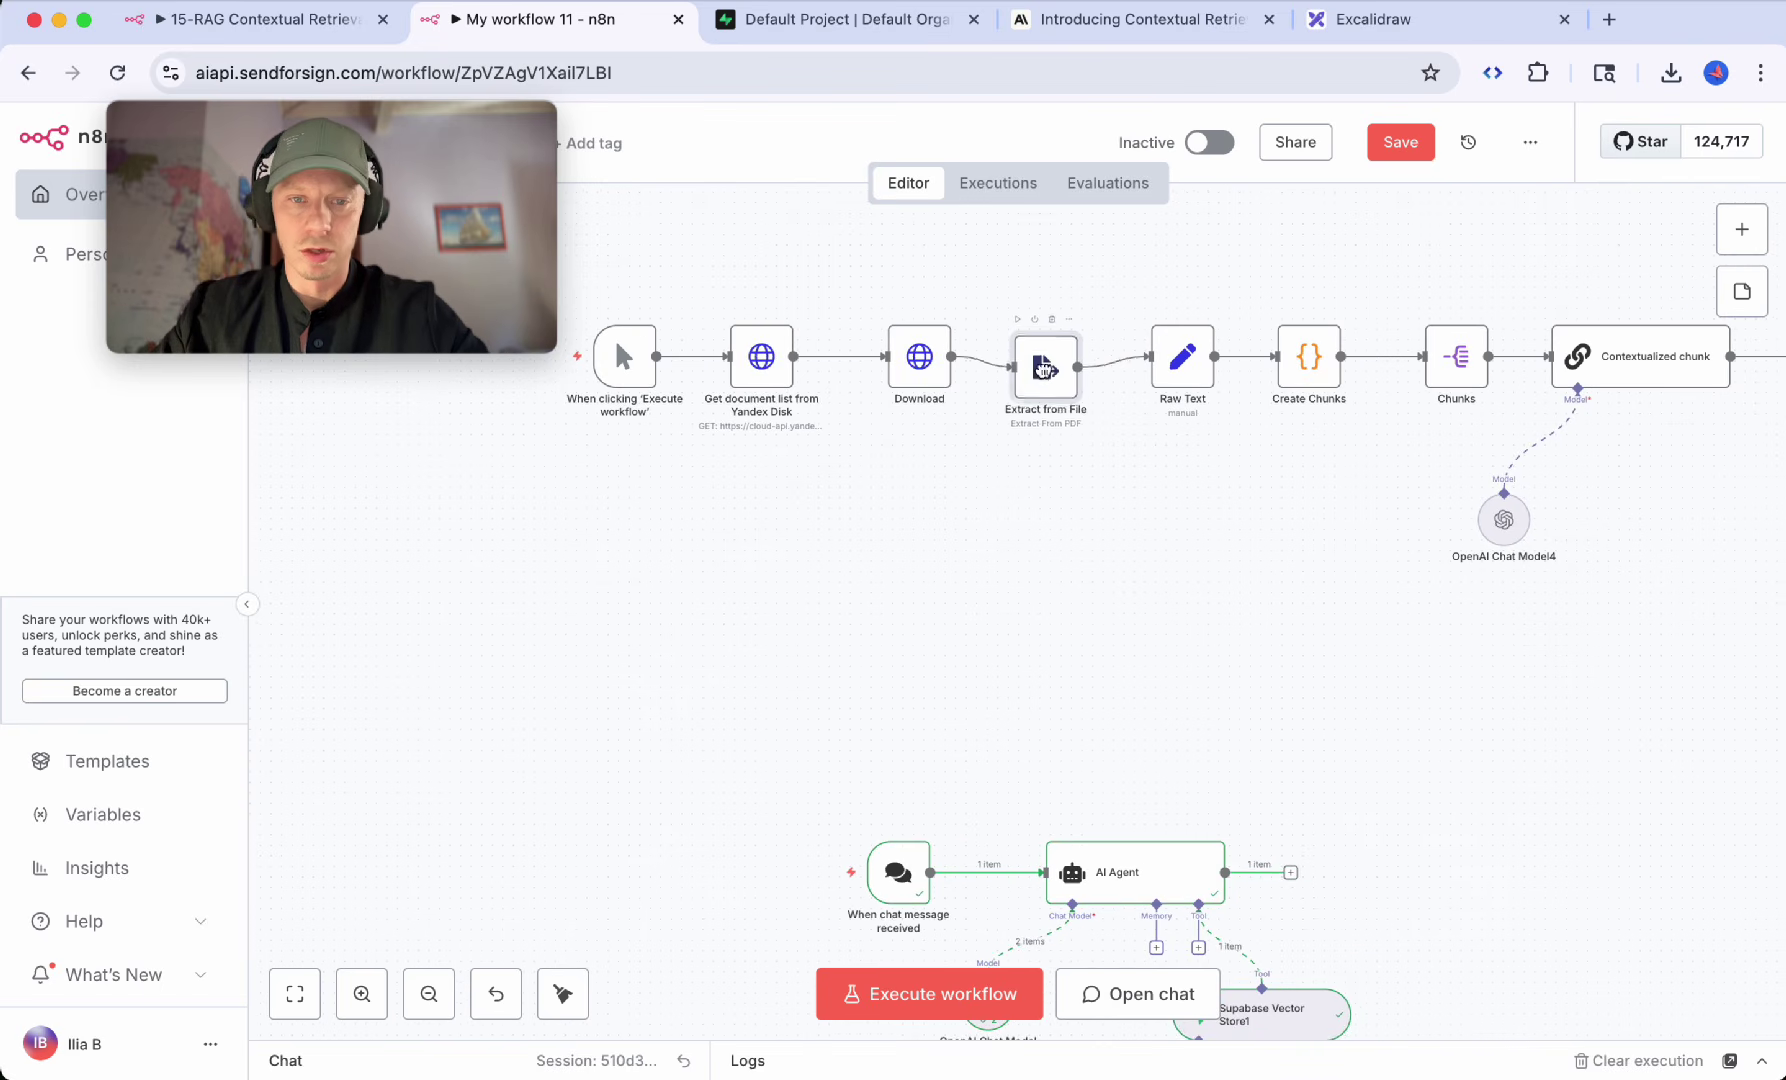